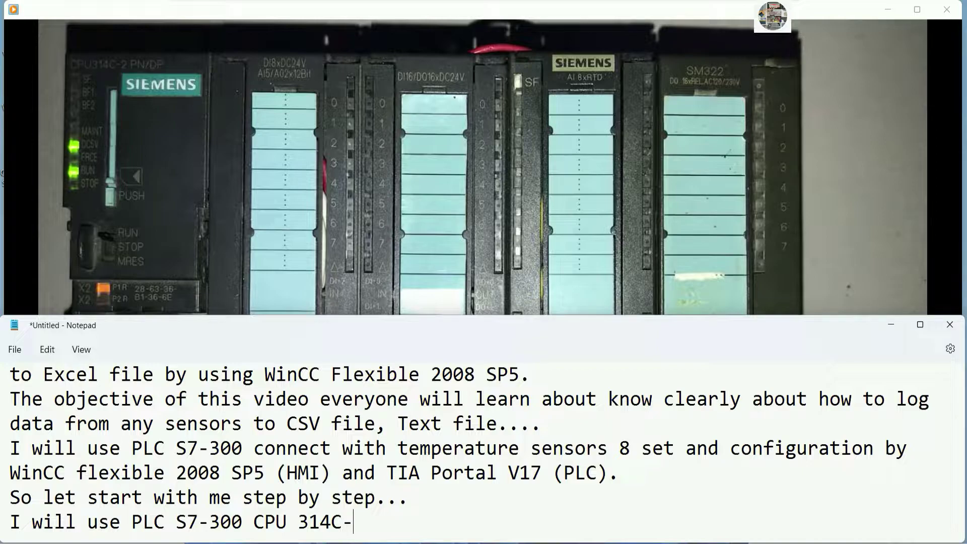
Complete the last line of the note after "314C-" with "2PN/DP and analog input module to connect with temperature sensors".
{"action": "type", "text": "/DP and "}
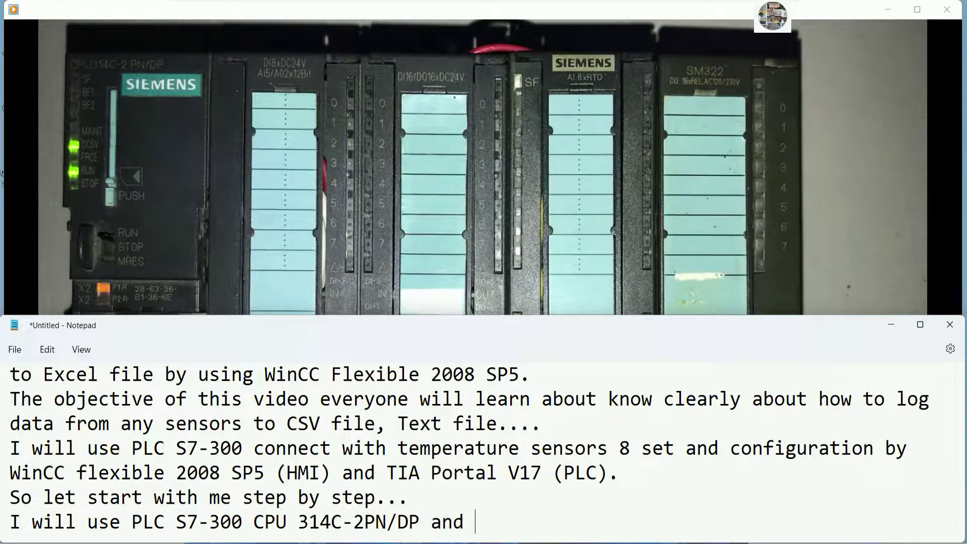
{"action": "type", "text": "analog "}
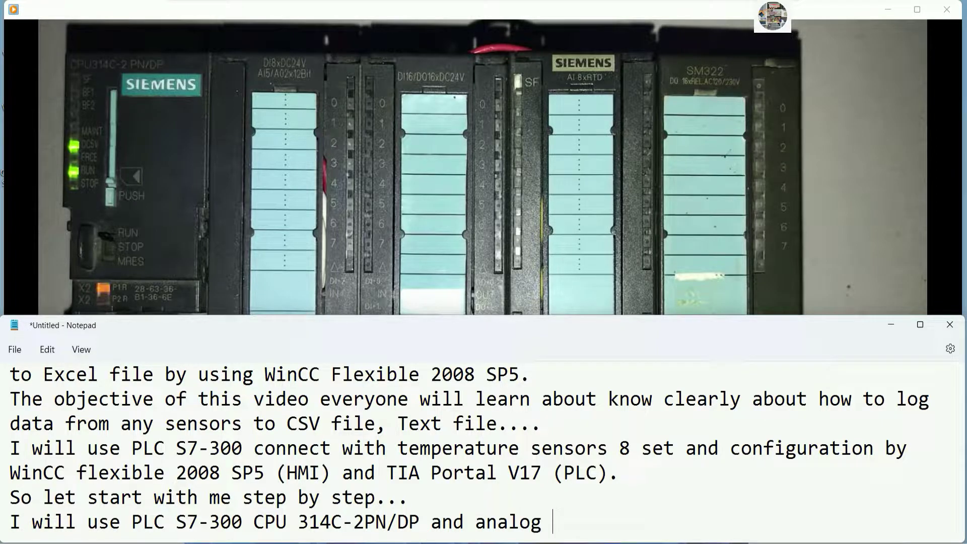
{"action": "type", "text": "input m"}
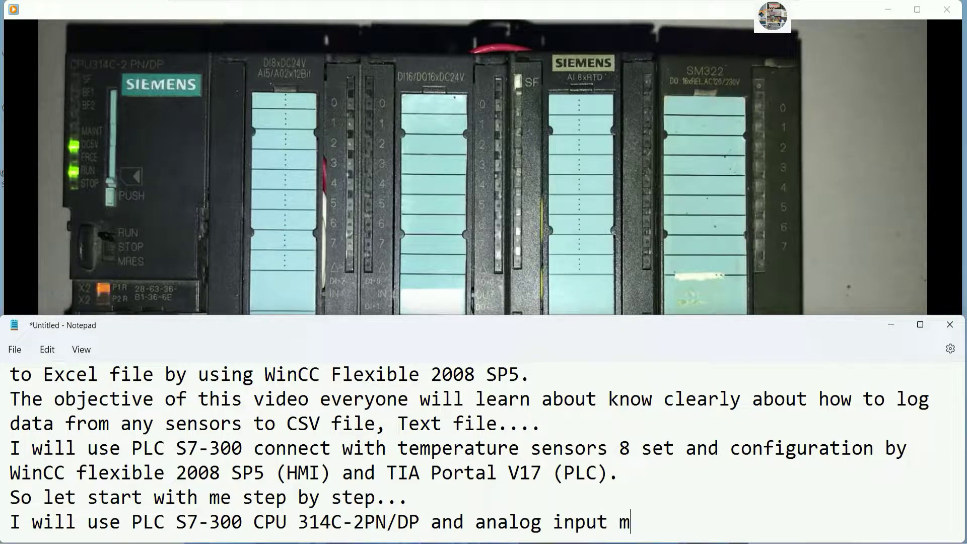
{"action": "type", "text": "odule to "}
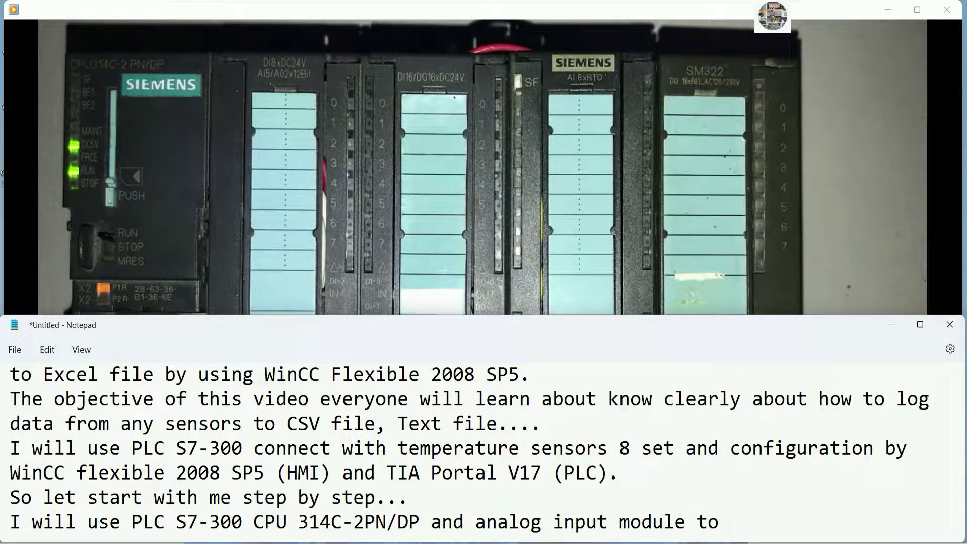
{"action": "type", "text": "connec"}
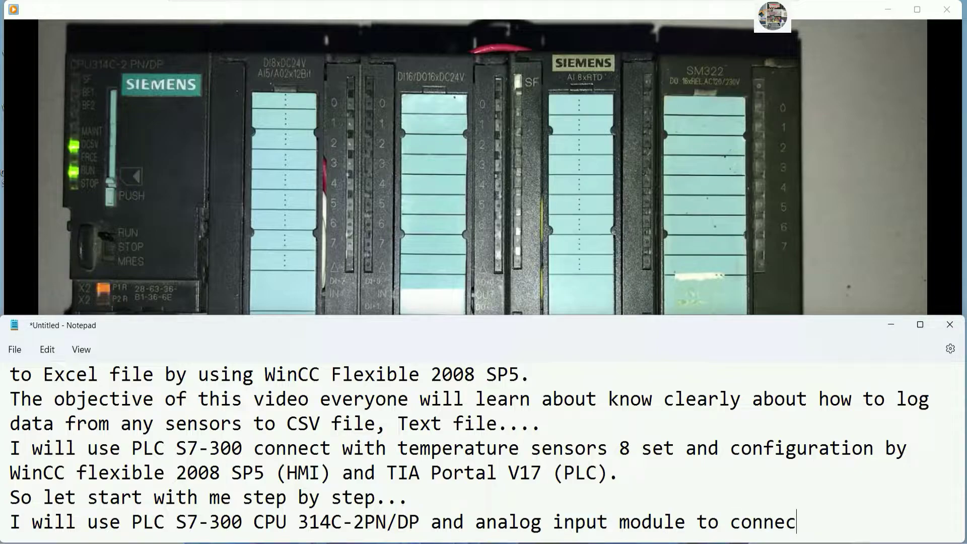
{"action": "type", "text": "t with temper"}
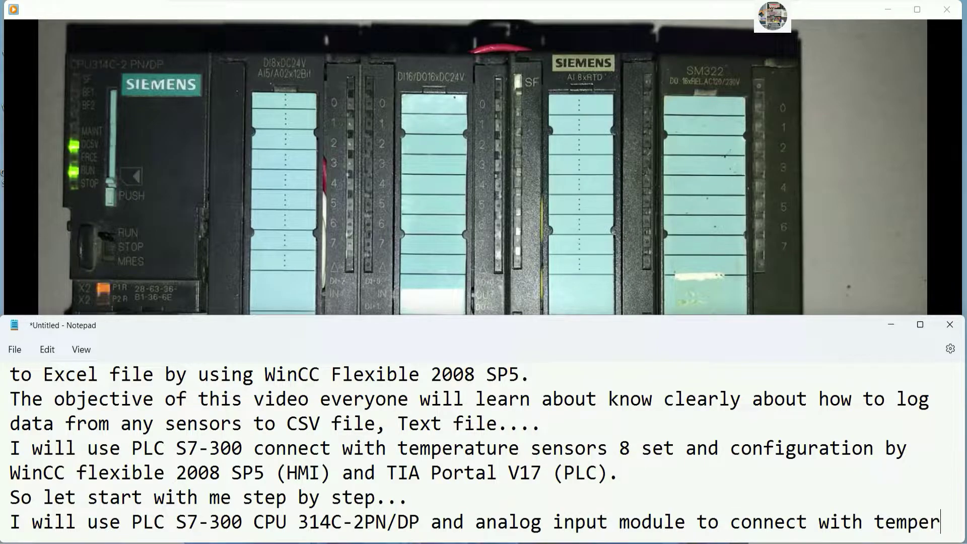
{"action": "type", "text": "ature sensors"}
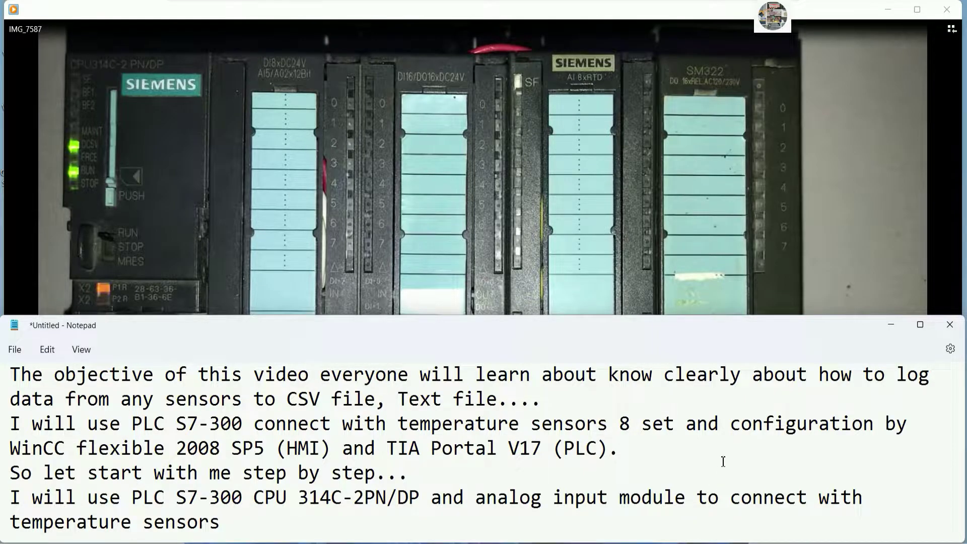
Add a new line to the note reading "Let create project on TIA Portal v17".
{"action": "key", "text": "Return"}
{"action": "type", "text": "Let create project on TIA Portal"}
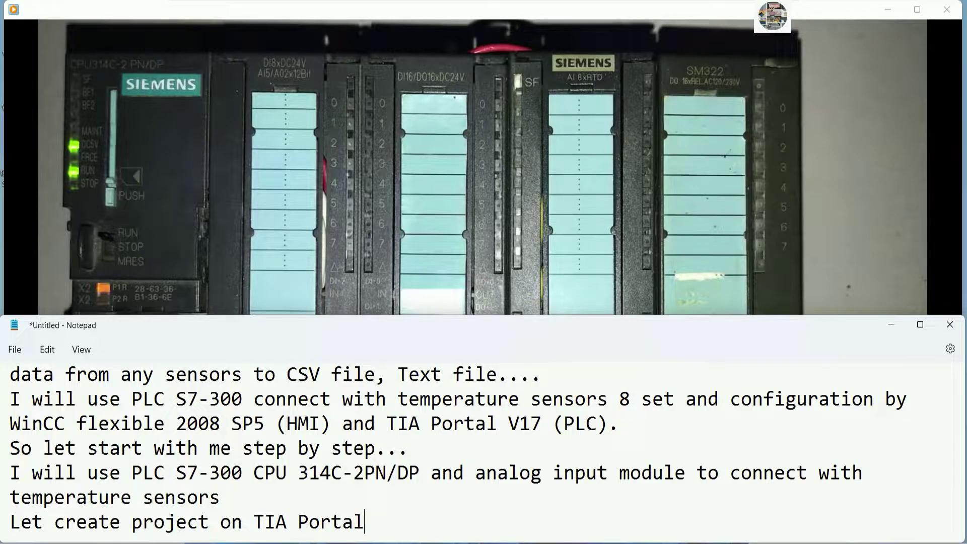
{"action": "type", "text": " v17"}
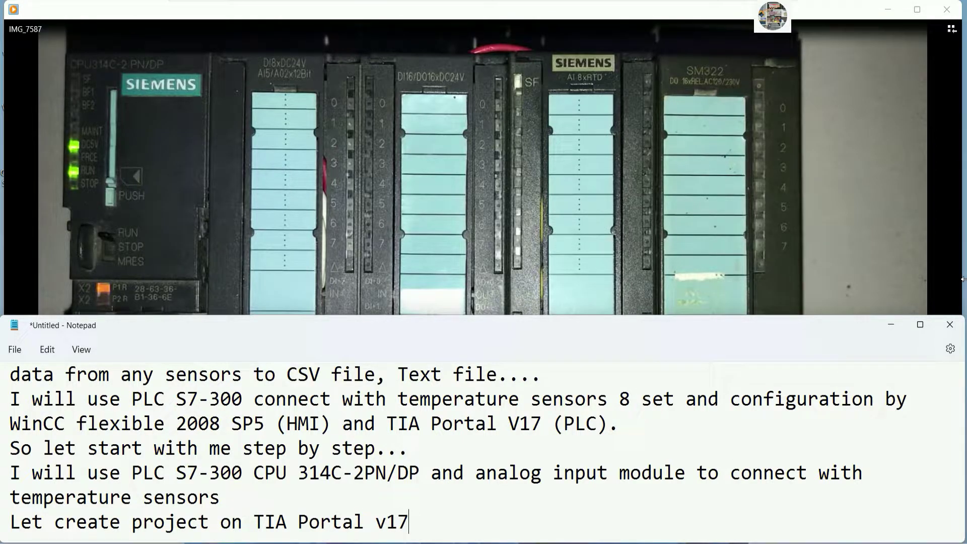
Minimize the note and the PLC hardware video, and start TIA Portal V17 from the desktop.
{"action": "left_click", "coordinate": [890, 324]}
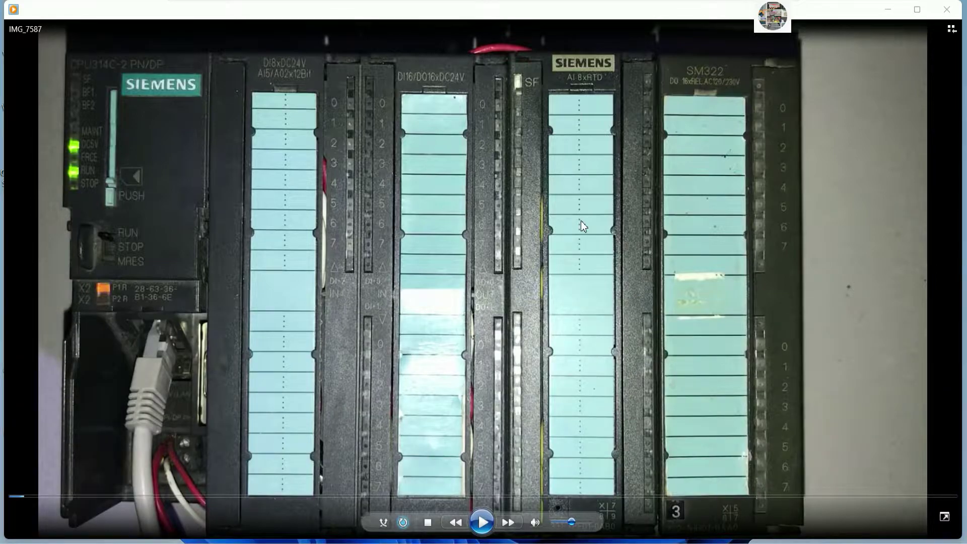
{"action": "left_click", "coordinate": [888, 9]}
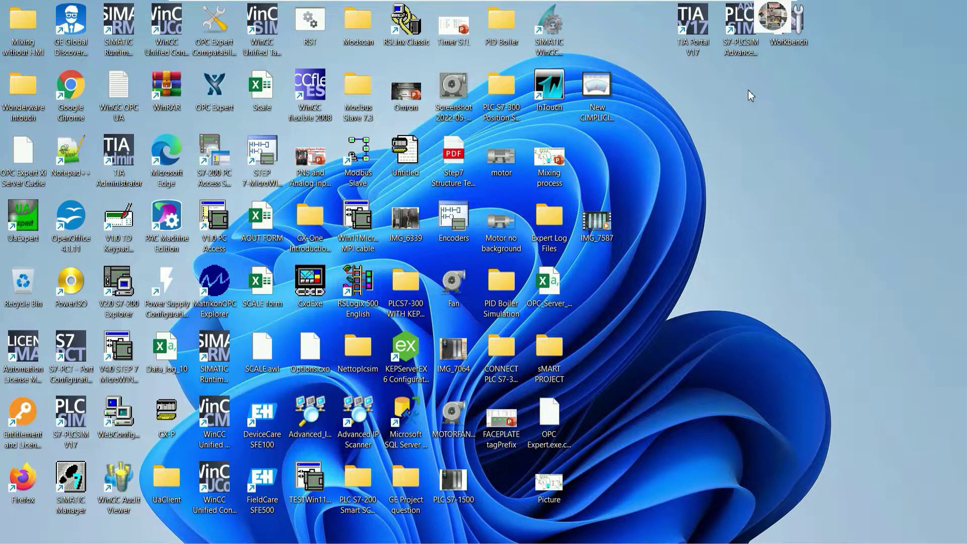
{"action": "double_click", "coordinate": [700, 30]}
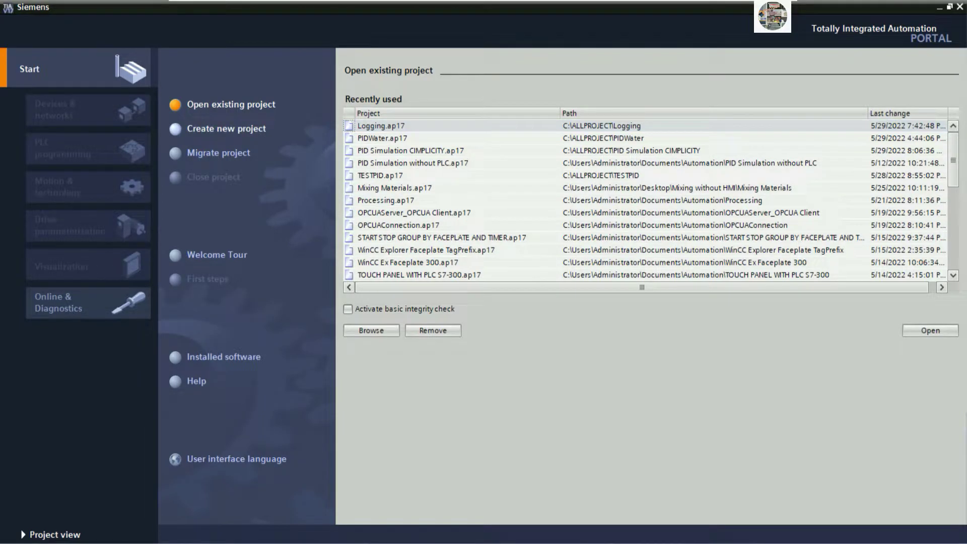
Create a new V17 project named "WinCC Flexible Log" in C:\ALLPROJECT.
{"action": "left_click", "coordinate": [229, 129]}
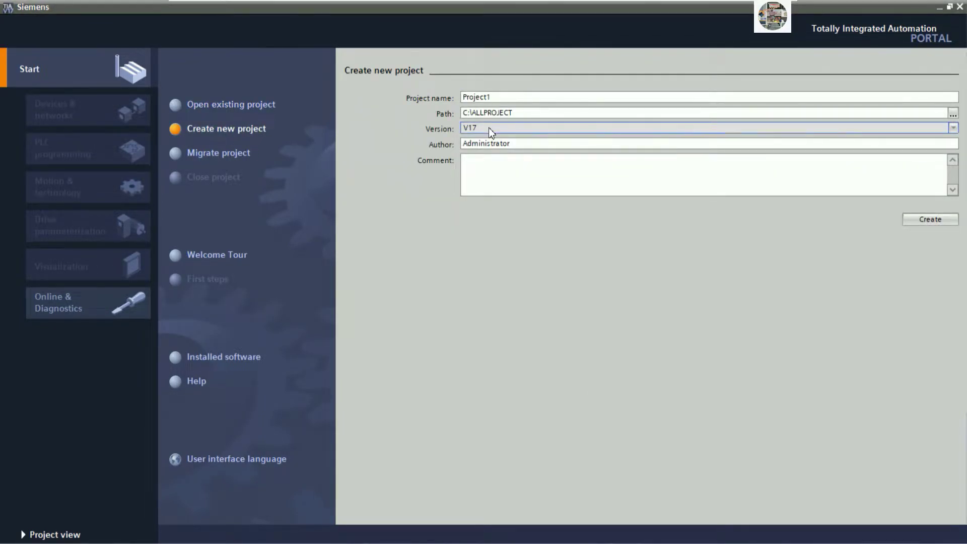
{"action": "double_click", "coordinate": [504, 99]}
{"action": "type", "text": "WinCC F"}
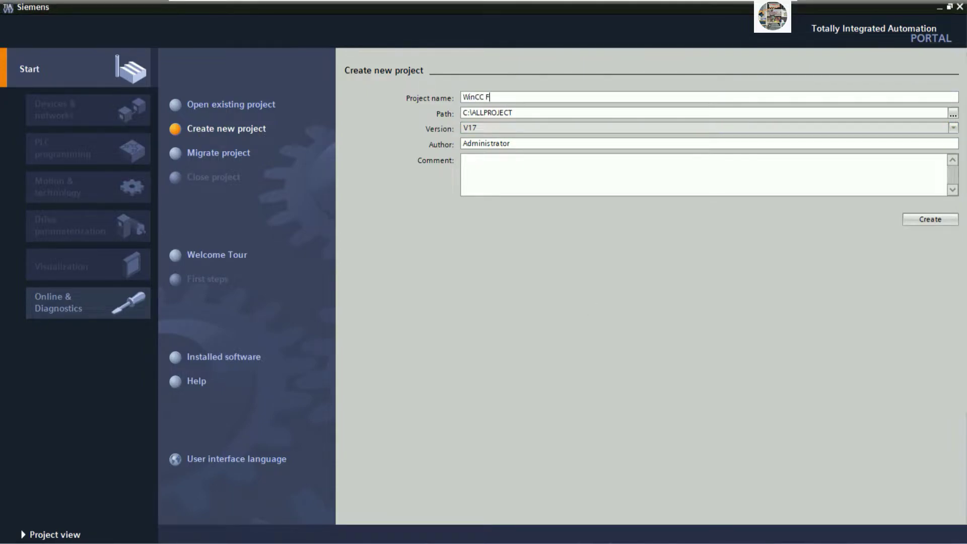
{"action": "type", "text": "lexible"}
{"action": "key", "text": "BackSpace"}
{"action": "key", "text": "BackSpace"}
{"action": "key", "text": "BackSpace"}
{"action": "type", "text": "Log"}
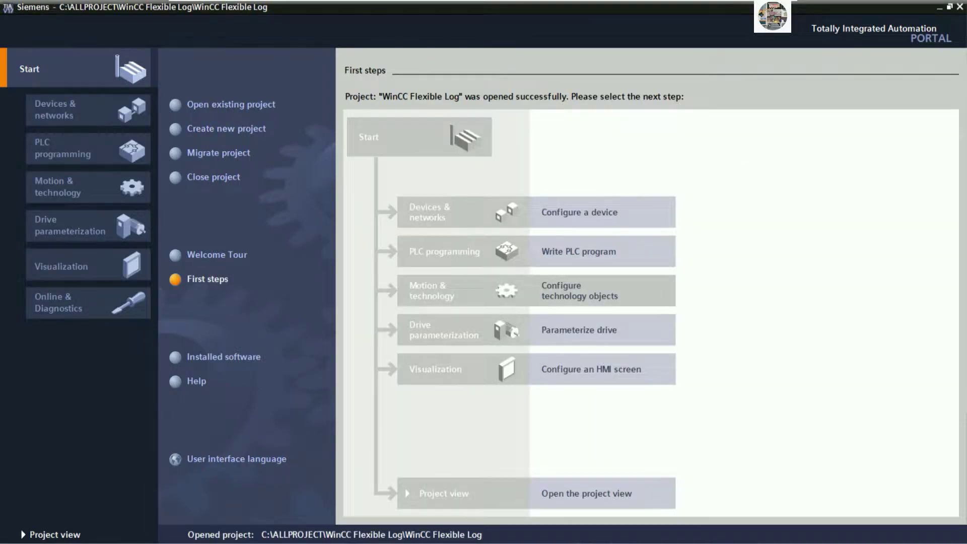
In the project view, begin adding a device and choose the SIMATIC S7-300 CPU 314C-2 PN/DP, article 6ES7 314-6EH04-0AB0.
{"action": "left_click", "coordinate": [61, 534]}
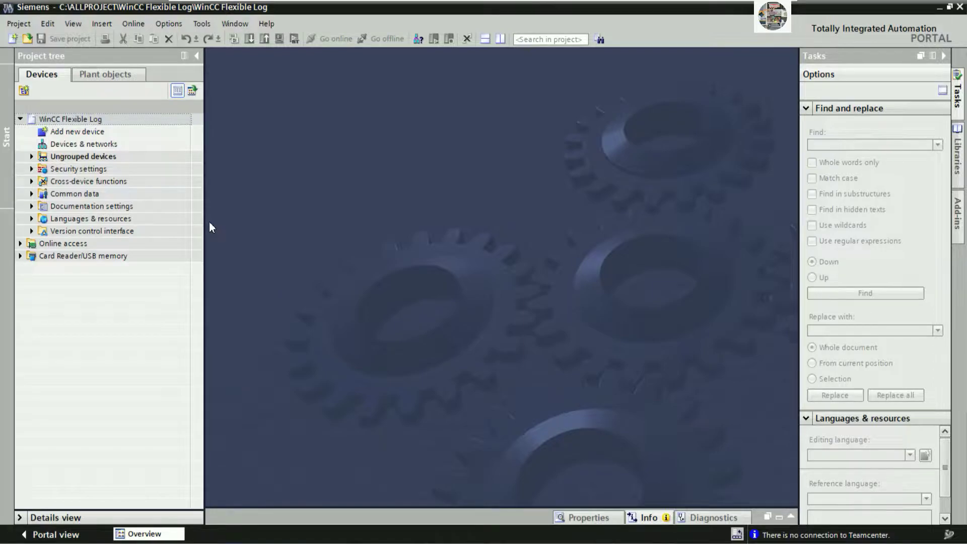
{"action": "double_click", "coordinate": [76, 132]}
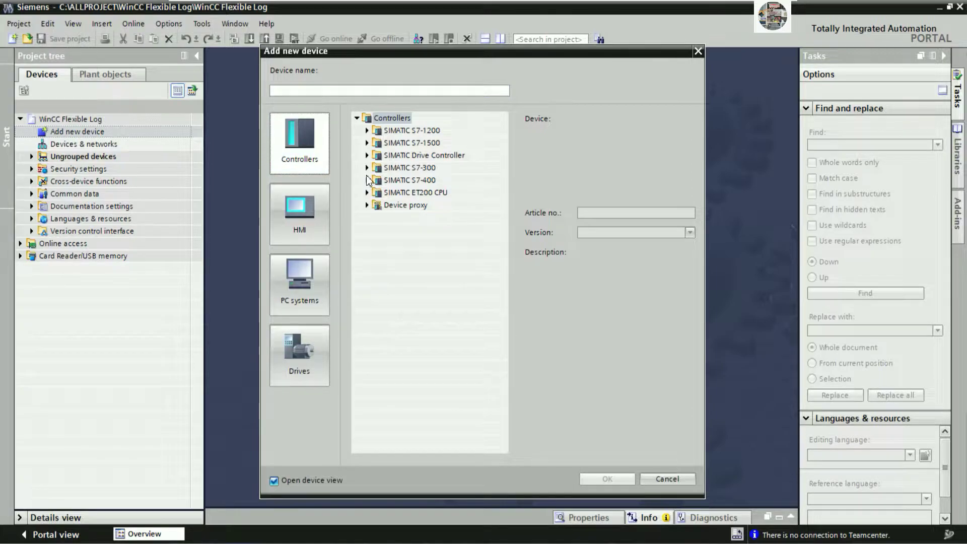
{"action": "left_click", "coordinate": [366, 169]}
{"action": "left_click", "coordinate": [377, 179]}
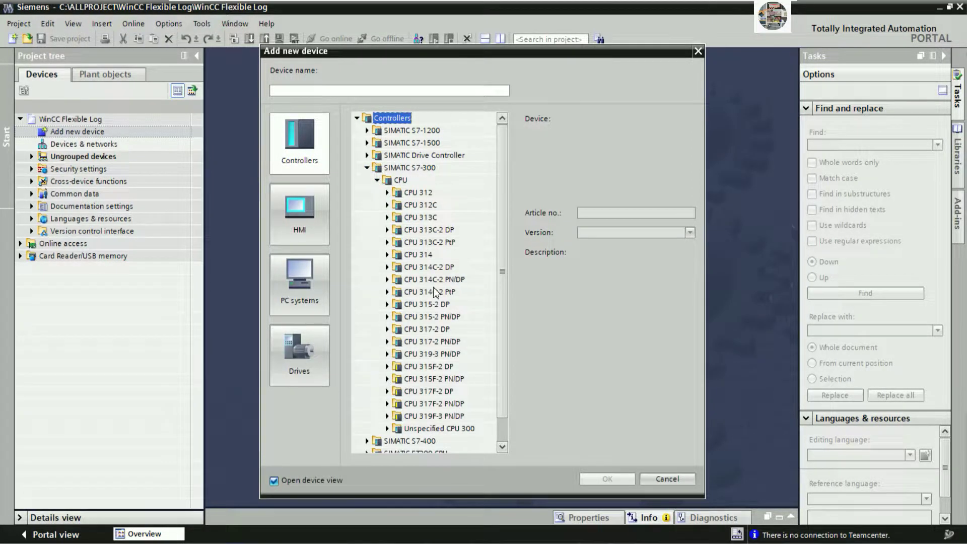
{"action": "left_click", "coordinate": [387, 279]}
{"action": "left_click", "coordinate": [452, 292]}
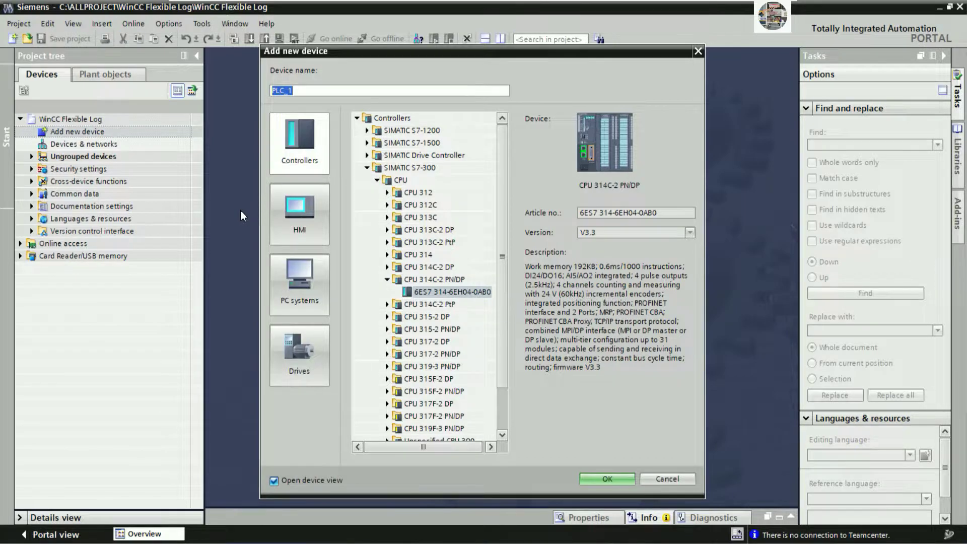
Name the new controller Log_WinCC_Flexible and add it to the project.
{"action": "type", "text": "Log_WinCC"}
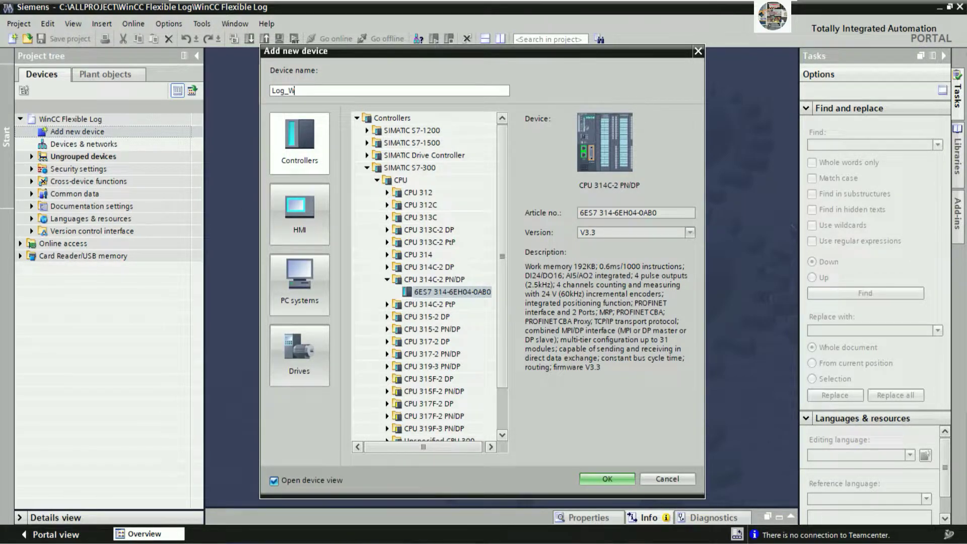
{"action": "type", "text": "_Flexible"}
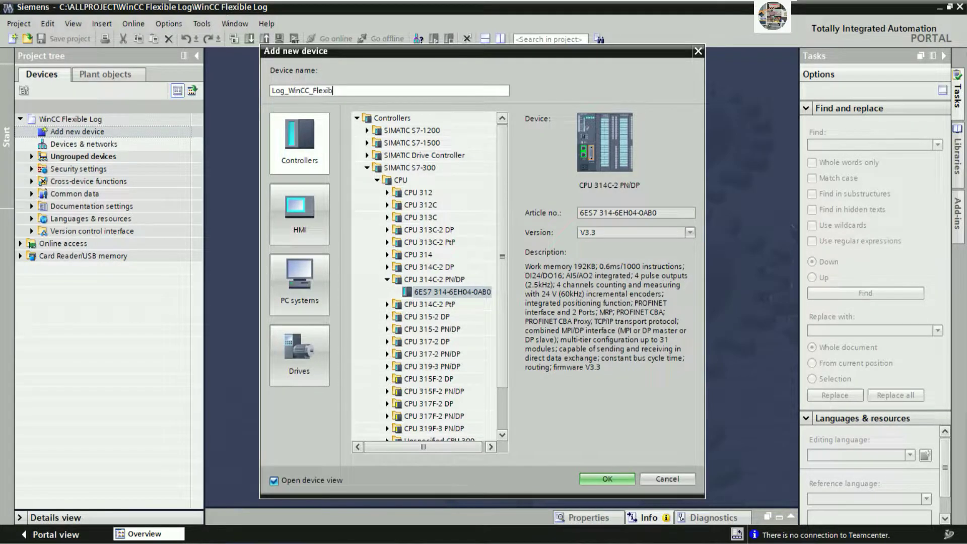
{"action": "left_click", "coordinate": [621, 477]}
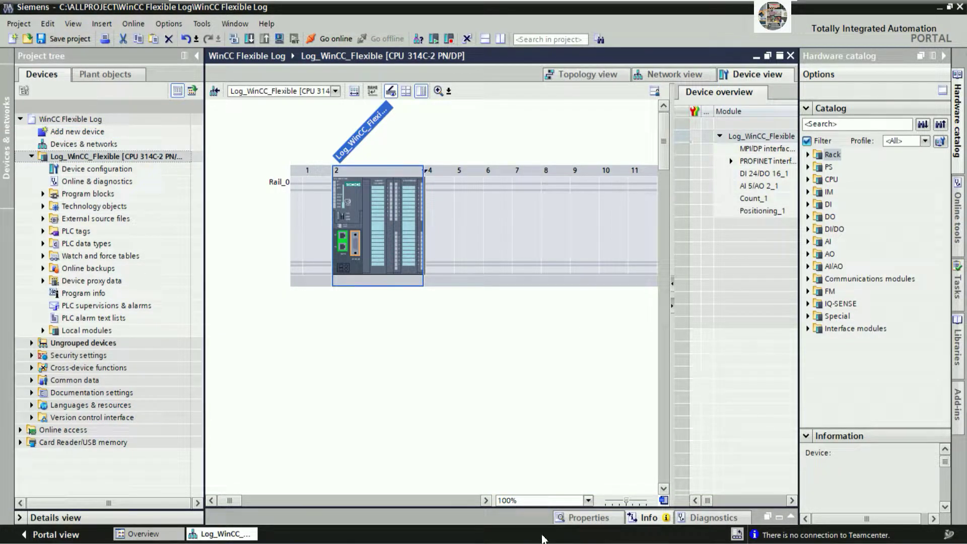
Check the real PLC's modules in the hardware video, and insert the AI 8xRTD module 6ES7 331-7PF01-0AB0 into slot 4.
{"action": "key", "text": "alt+Tab"}
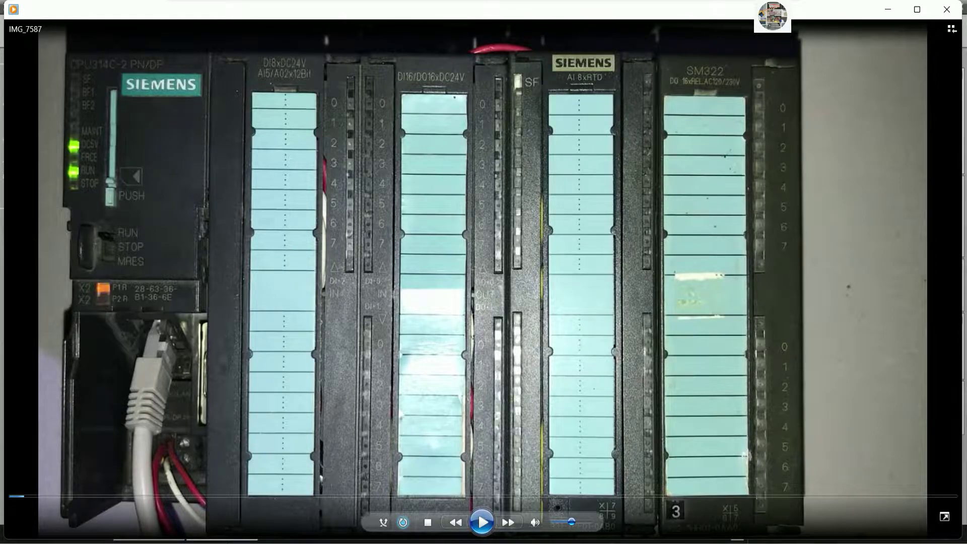
{"action": "key", "text": "alt+Tab"}
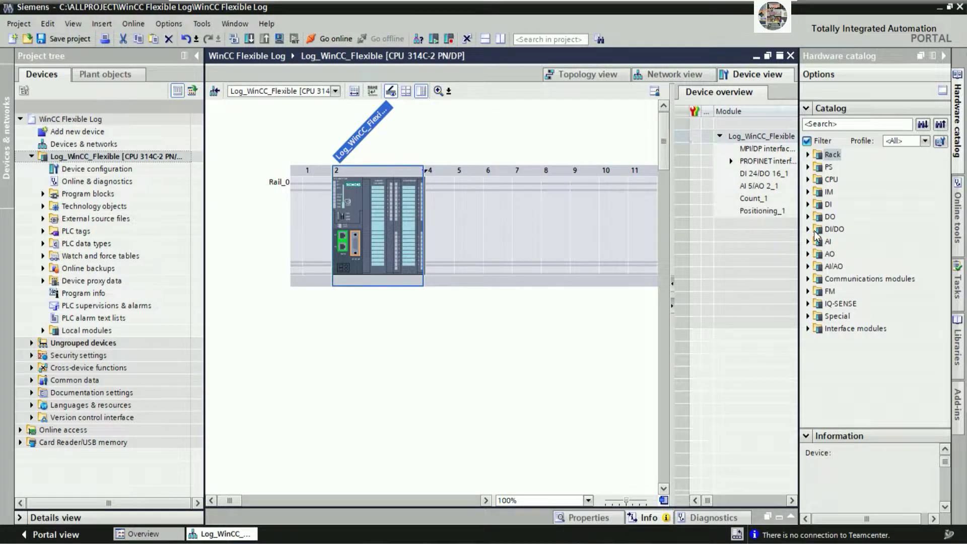
{"action": "double_click", "coordinate": [817, 244]}
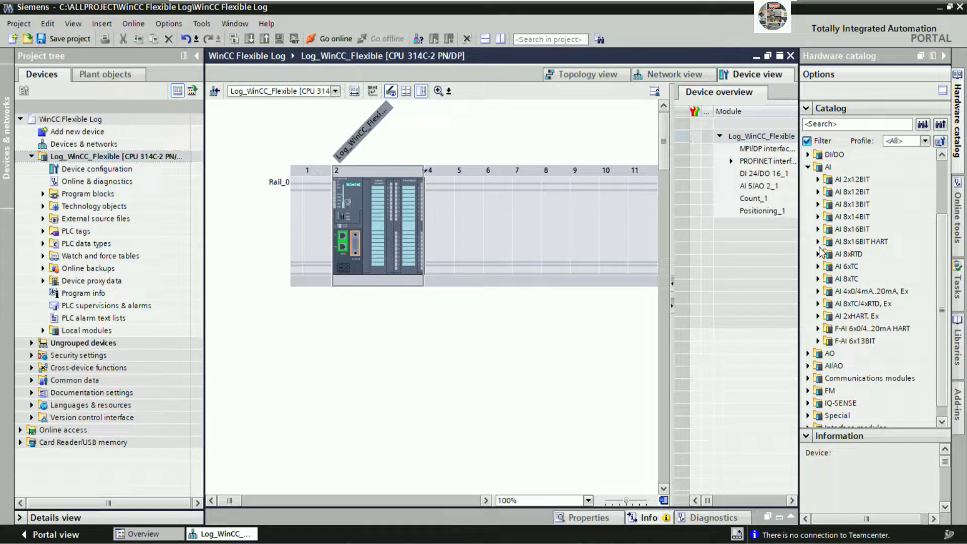
{"action": "left_click", "coordinate": [818, 254]}
{"action": "left_click", "coordinate": [876, 267]}
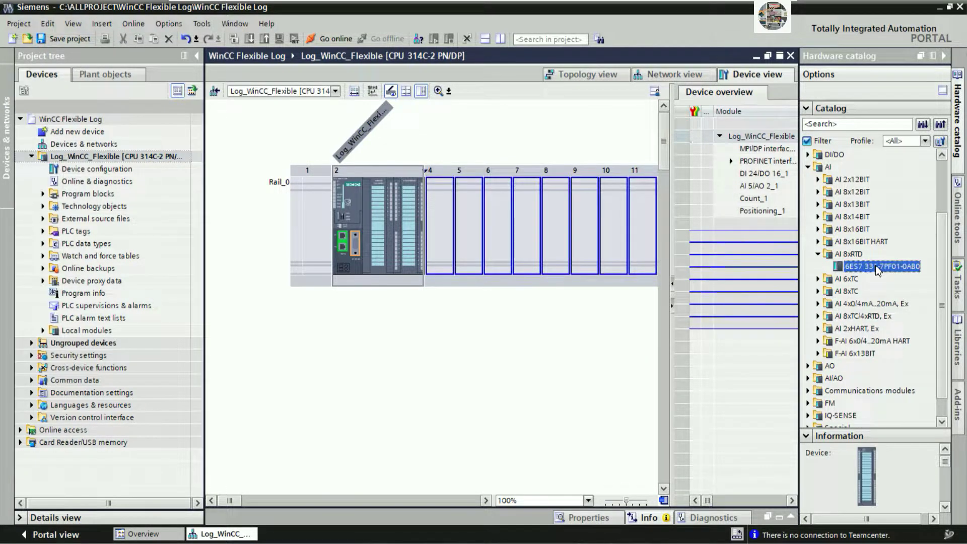
{"action": "left_click_drag", "start_coordinate": [890, 271], "coordinate": [442, 244]}
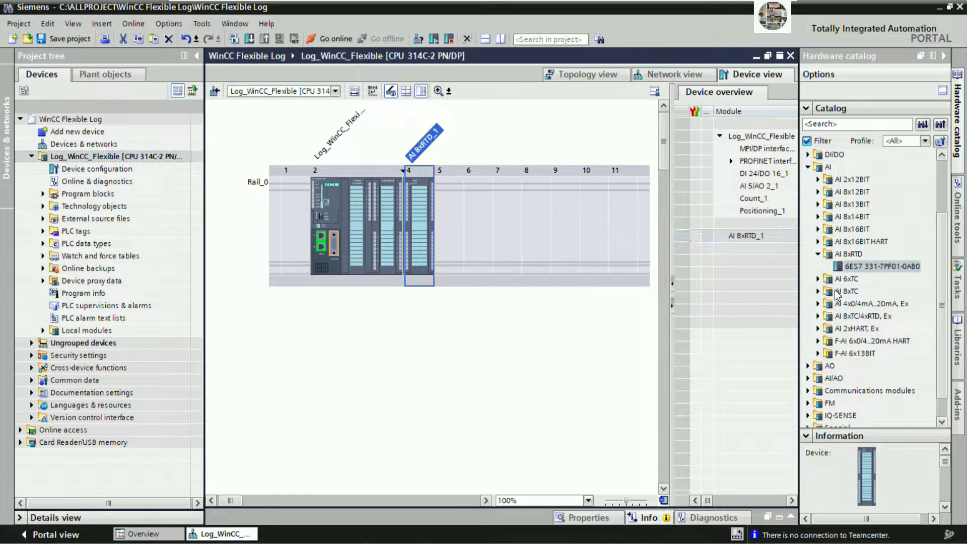
Insert the DO 16xRelay 120/230VAC module 6ES7 322-1HH01-0AA0 into slot 5 of the rail.
{"action": "scroll", "coordinate": [938, 254], "scroll_direction": "up", "scroll_amount": 2}
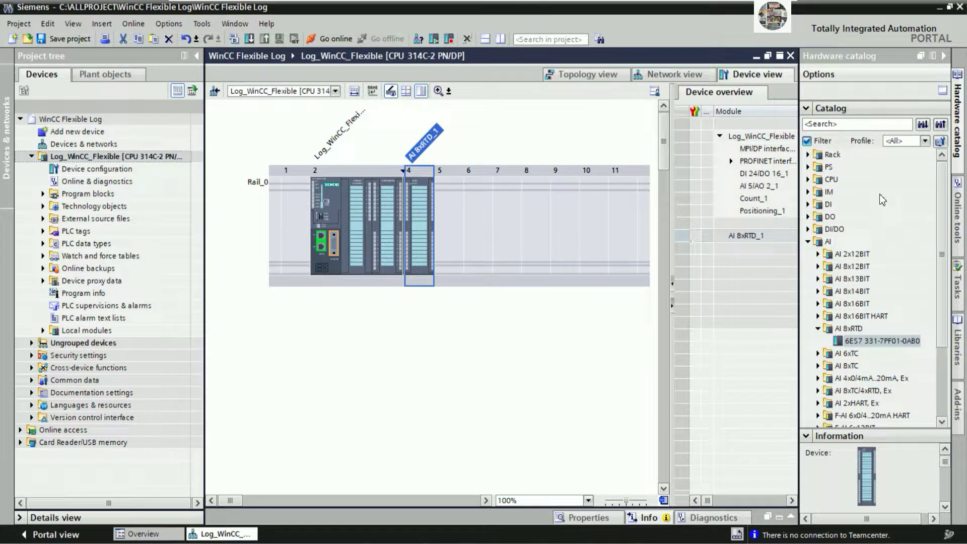
{"action": "left_click", "coordinate": [808, 217]}
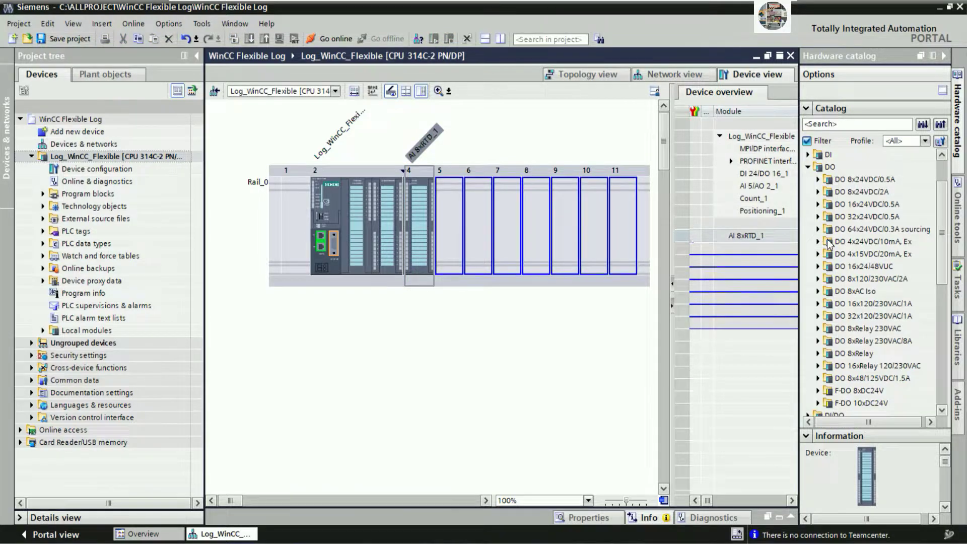
{"action": "left_click", "coordinate": [845, 292]}
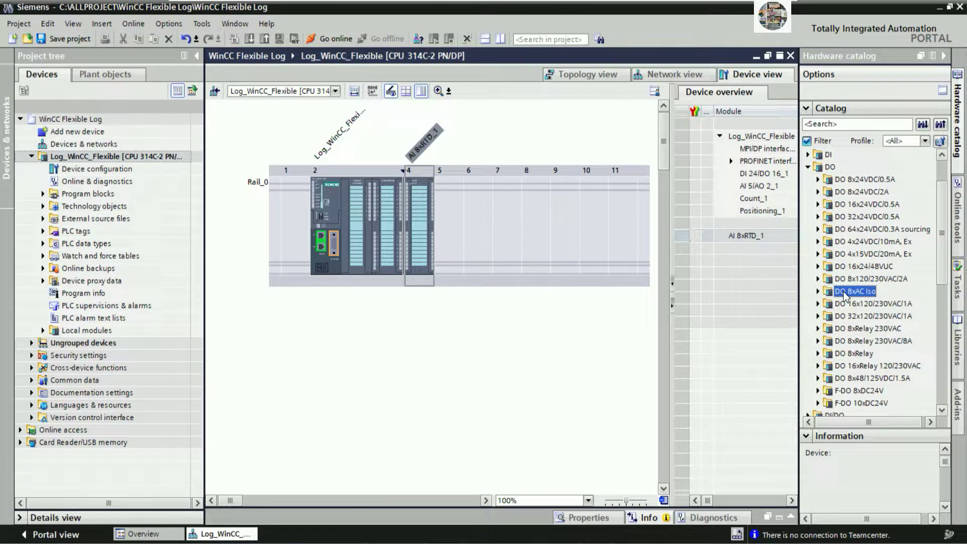
{"action": "left_click_drag", "start_coordinate": [944, 280], "coordinate": [942, 300]}
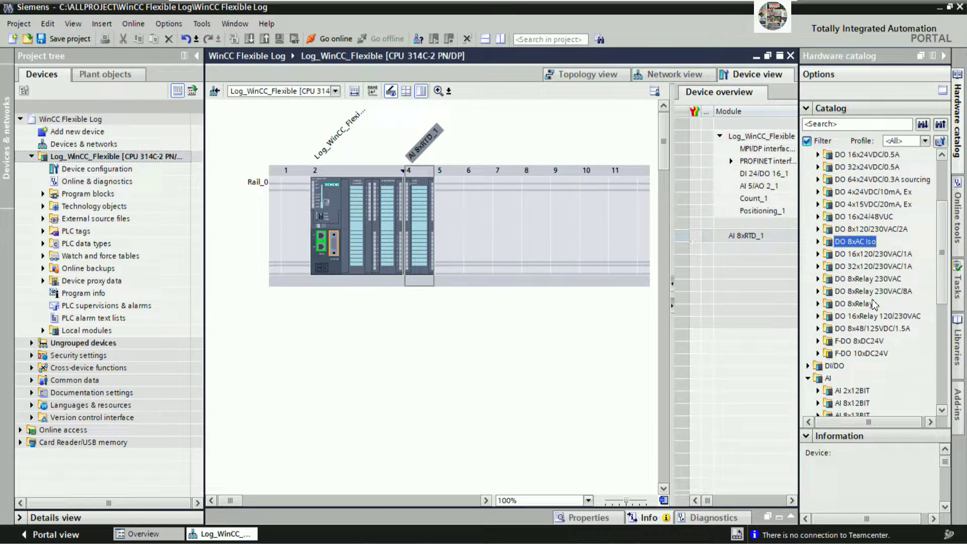
{"action": "left_click", "coordinate": [818, 292]}
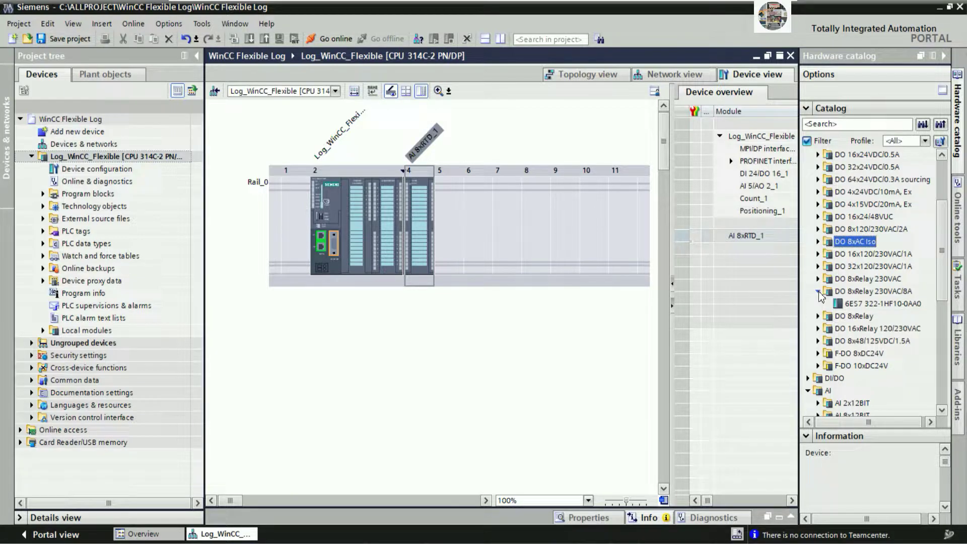
{"action": "left_click", "coordinate": [818, 292]}
{"action": "left_click", "coordinate": [817, 317]}
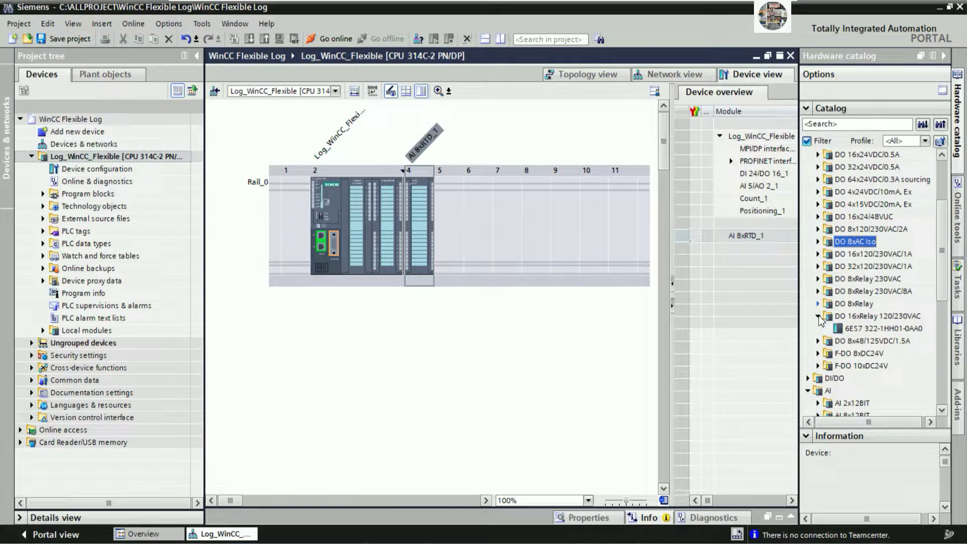
{"action": "left_click_drag", "start_coordinate": [872, 327], "coordinate": [453, 256]}
{"action": "left_click", "coordinate": [495, 324]}
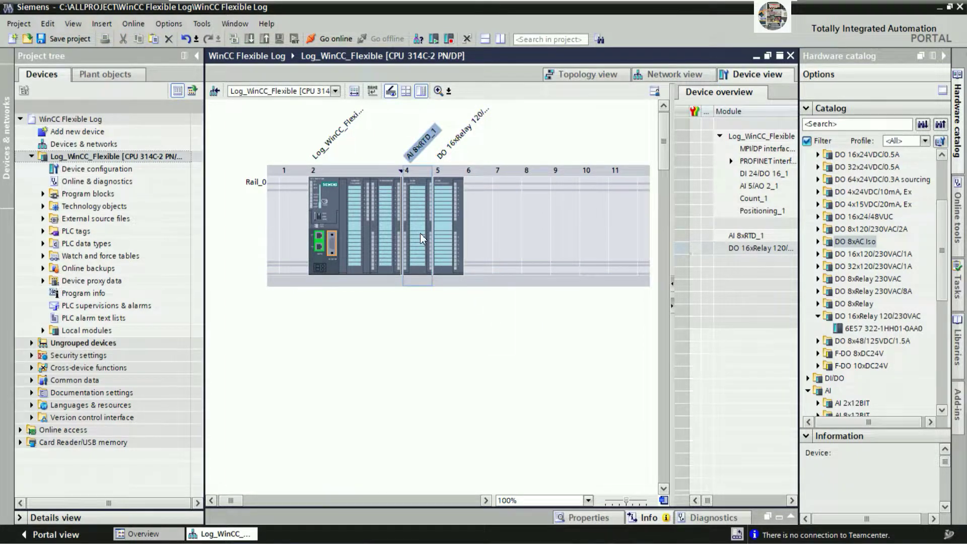
Show the AI 8xRTD module's properties and select Thermal resistor (linear,4-wire) as the measurement type for channel group 0 - 1.
{"action": "left_click", "coordinate": [411, 208]}
{"action": "right_click", "coordinate": [410, 207]}
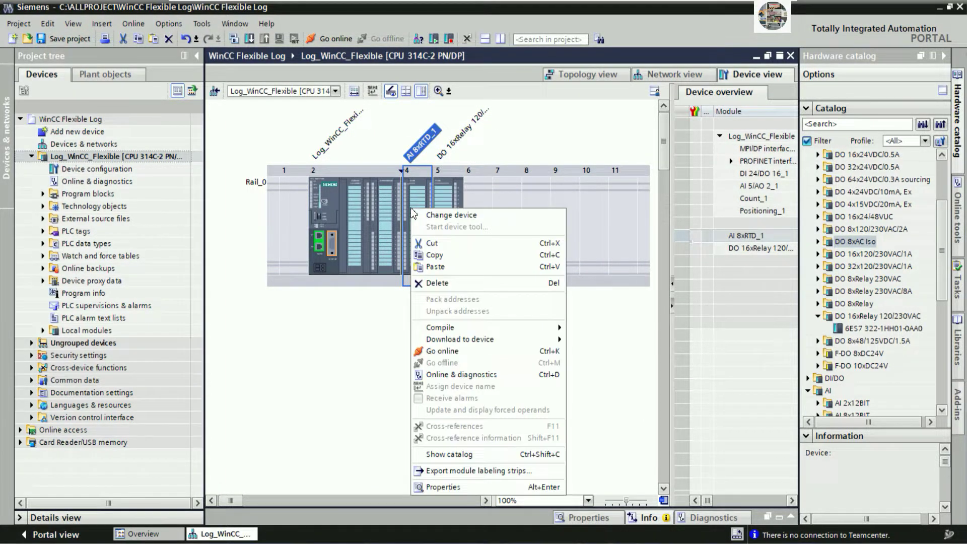
{"action": "left_click", "coordinate": [428, 487]}
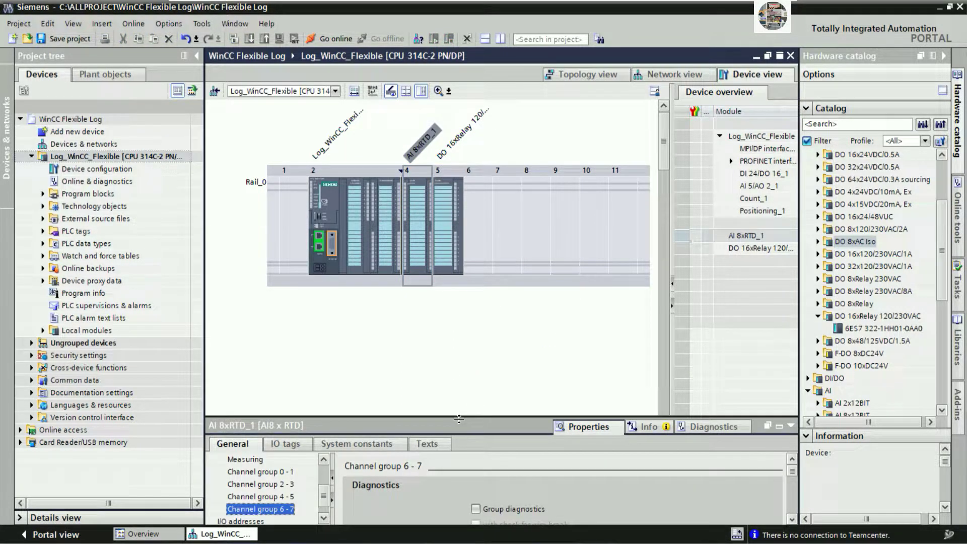
{"action": "left_click_drag", "start_coordinate": [458, 422], "coordinate": [481, 291]}
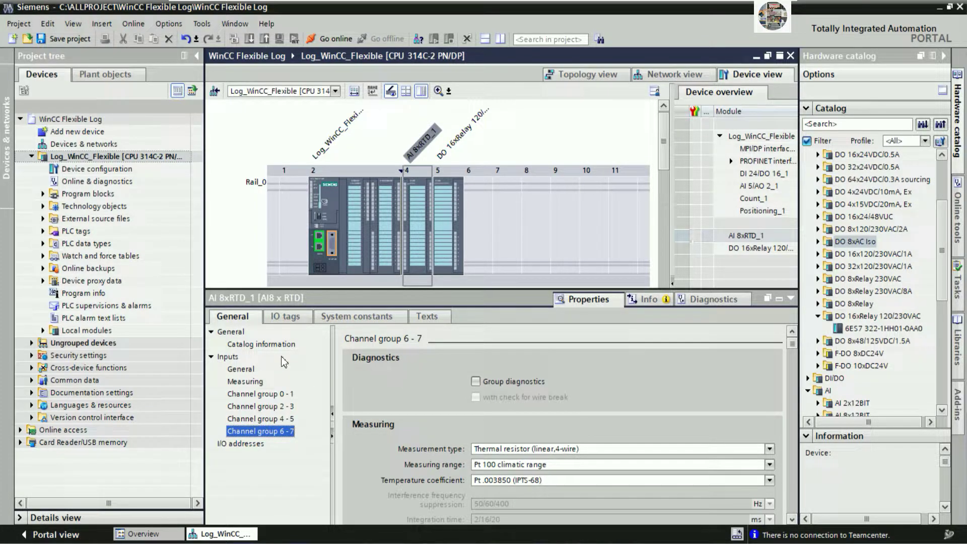
{"action": "left_click", "coordinate": [276, 393]}
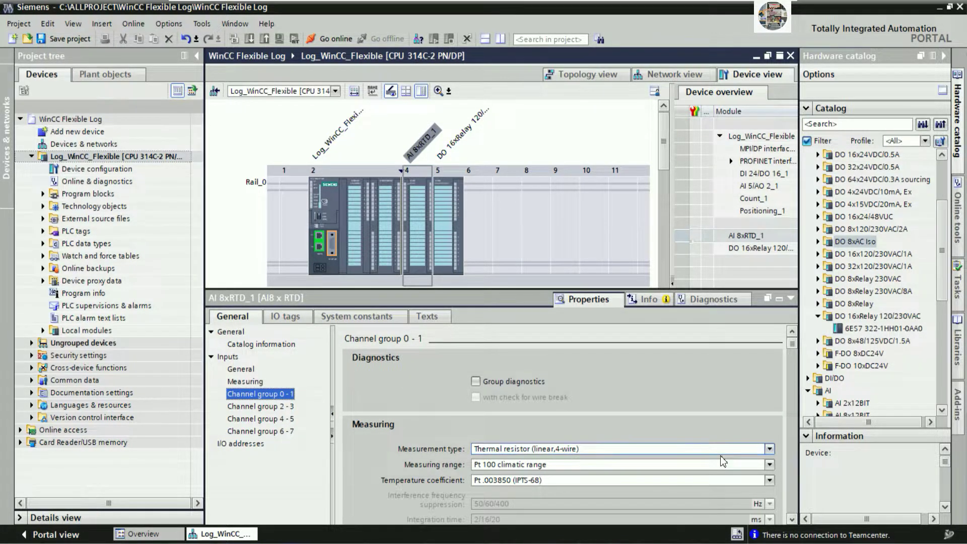
{"action": "left_click", "coordinate": [769, 448]}
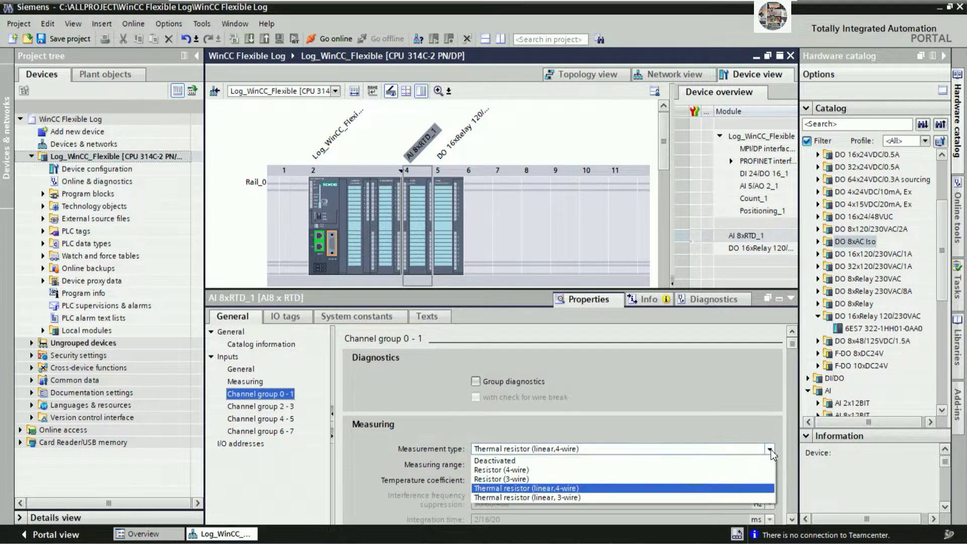
{"action": "left_click", "coordinate": [554, 489]}
Check the measuring settings of channel groups 2 - 3, 4 - 5 and 6 - 7.
{"action": "left_click", "coordinate": [264, 411]}
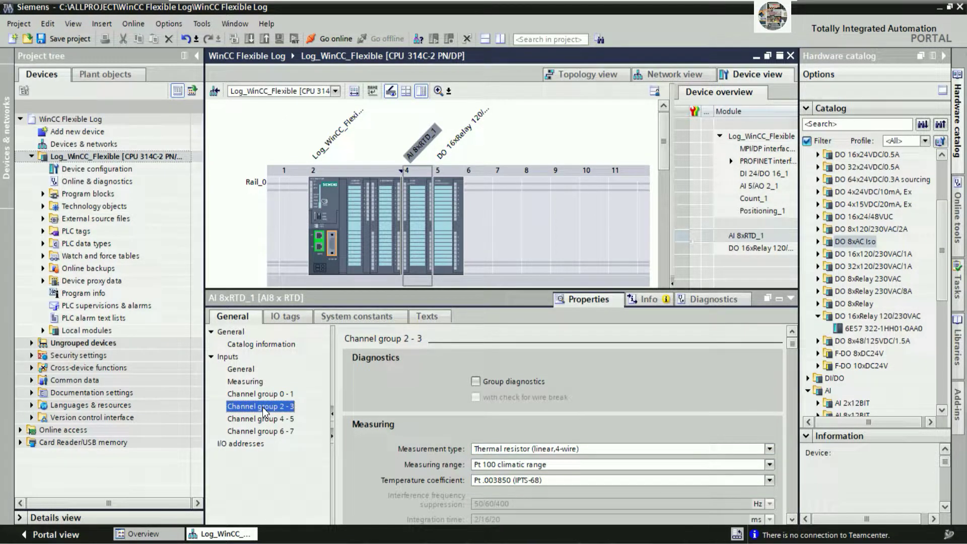
{"action": "left_click", "coordinate": [267, 422]}
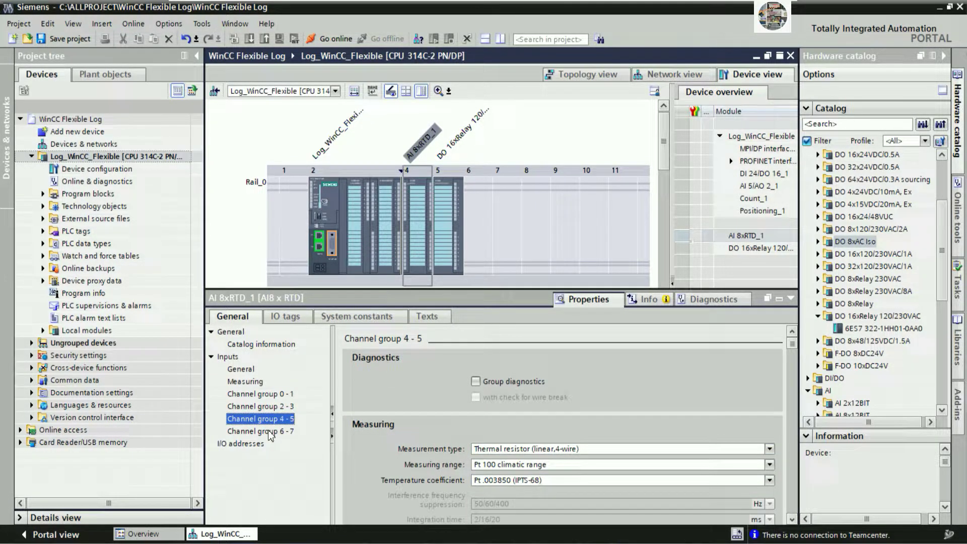
{"action": "left_click", "coordinate": [268, 431]}
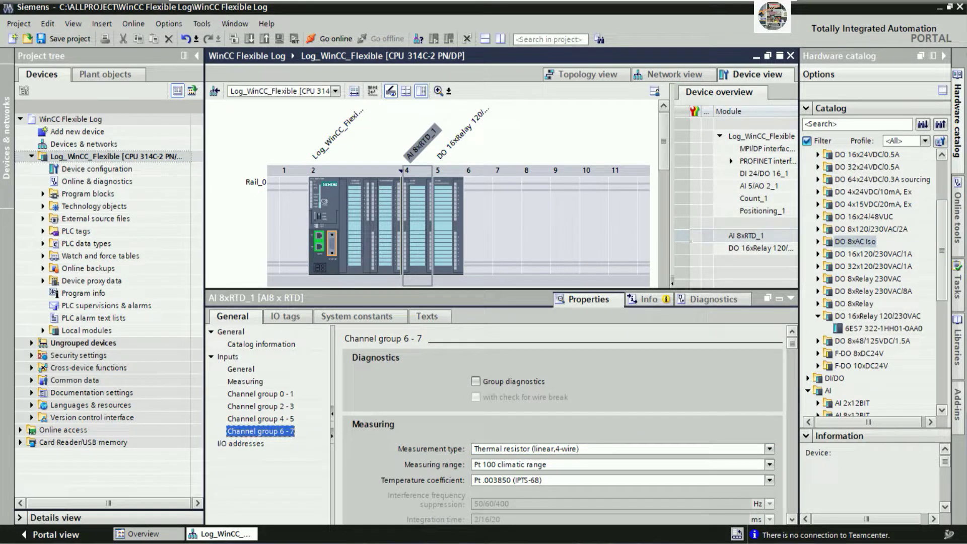
Switch to Notepad, add the line "Totaly 8 channels that I connected temperature sensors to that terminals", and minimize it.
{"action": "key", "text": "alt+Tab"}
{"action": "key", "text": "Return"}
{"action": "type", "text": "Totaly "}
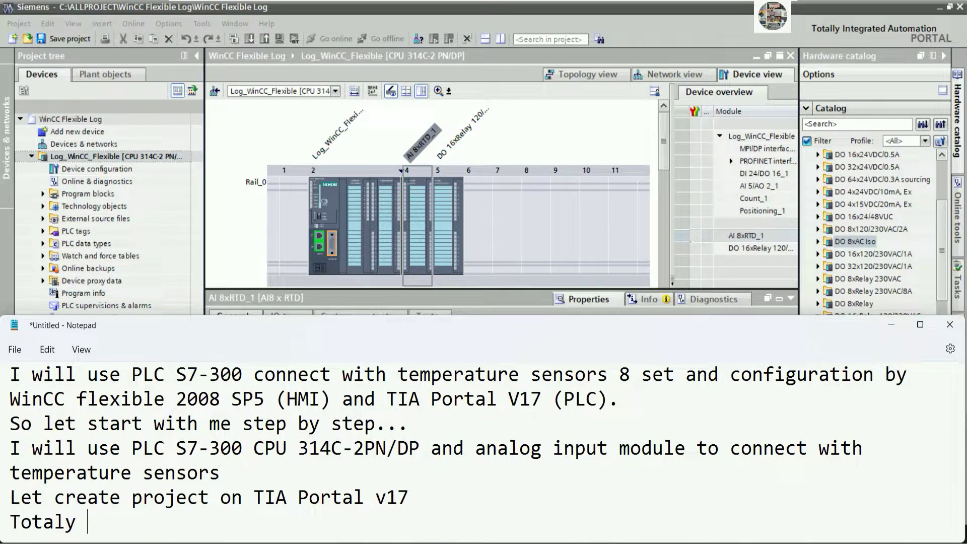
{"action": "type", "text": "8 channels "}
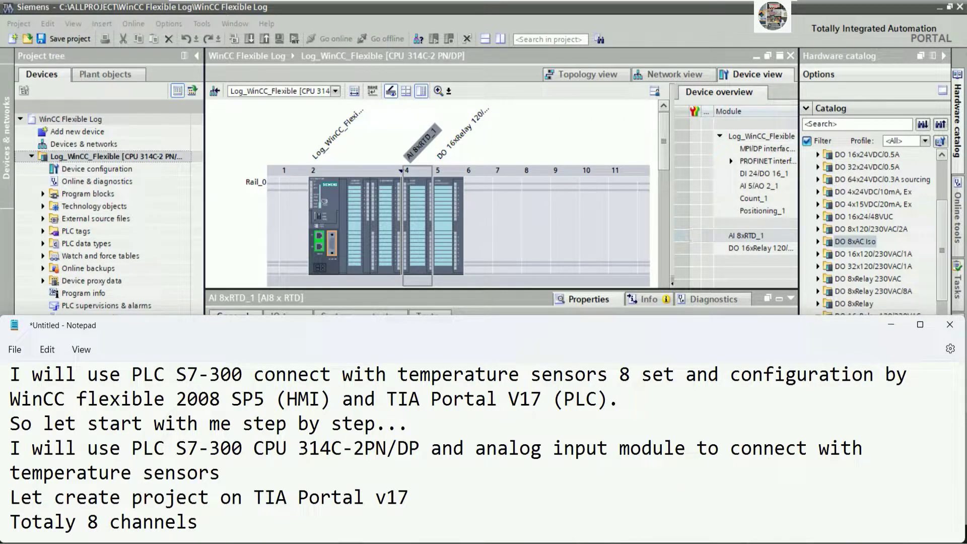
{"action": "type", "text": "that I connected "}
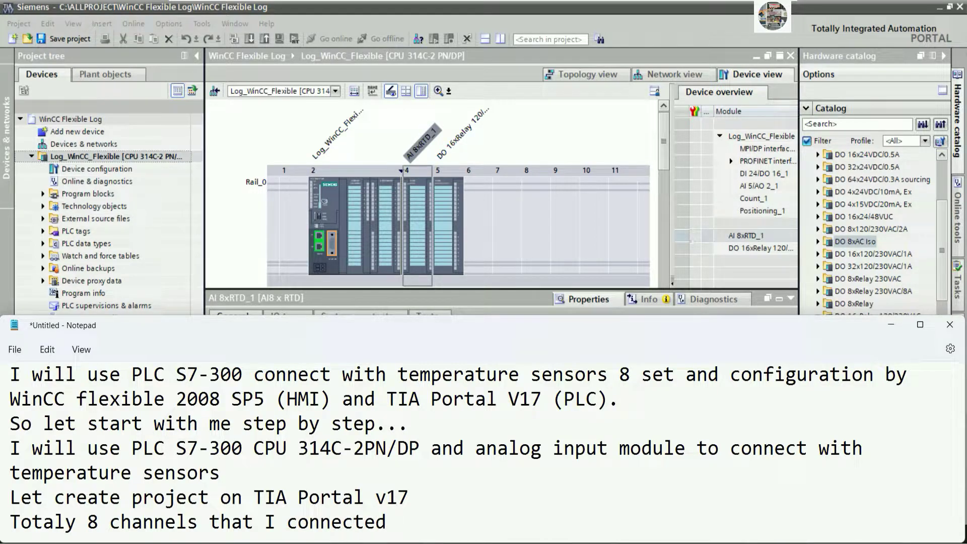
{"action": "type", "text": "temperat"}
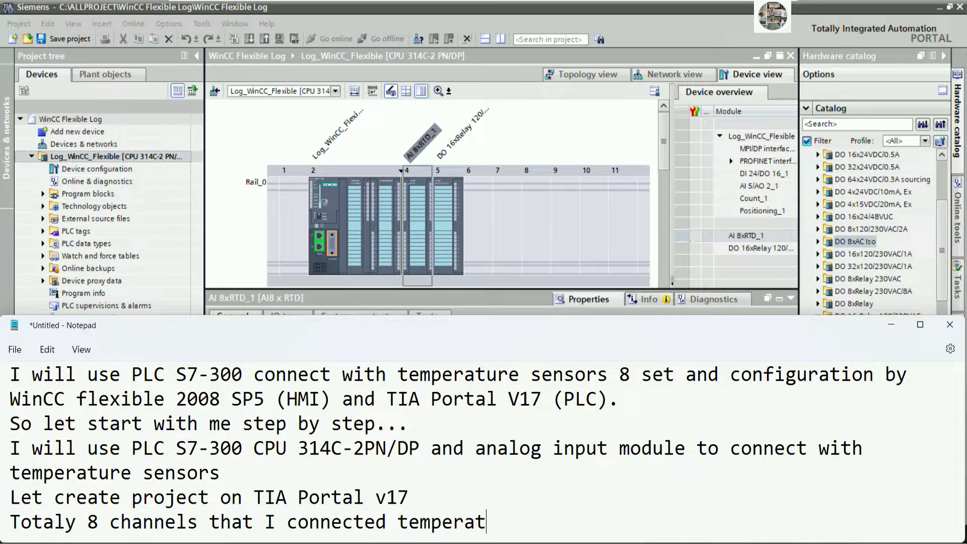
{"action": "type", "text": "ure sensor s"}
{"action": "key", "text": "BackSpace"}
{"action": "key", "text": "BackSpace"}
{"action": "key", "text": "BackSpace"}
{"action": "type", "text": "s"}
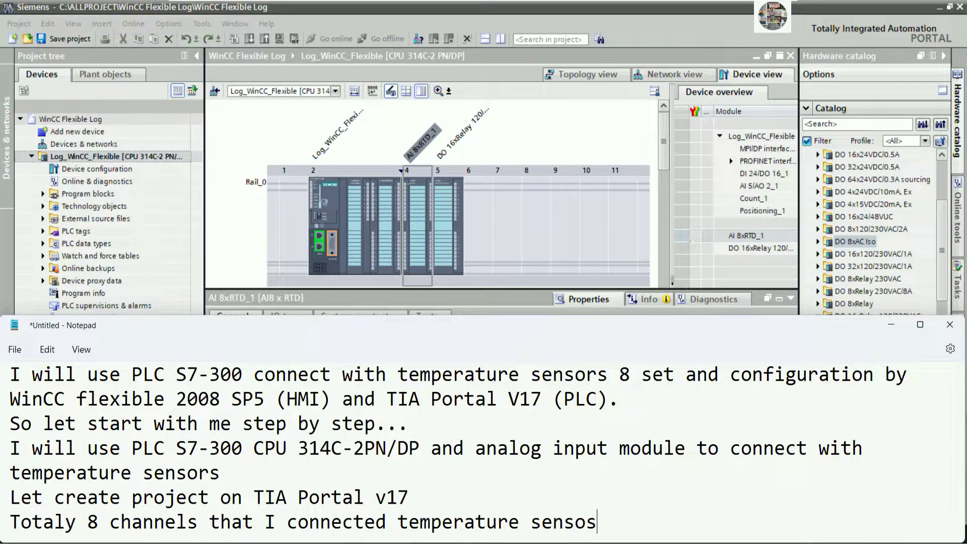
{"action": "key", "text": "BackSpace"}
{"action": "type", "text": "rs to that ter"}
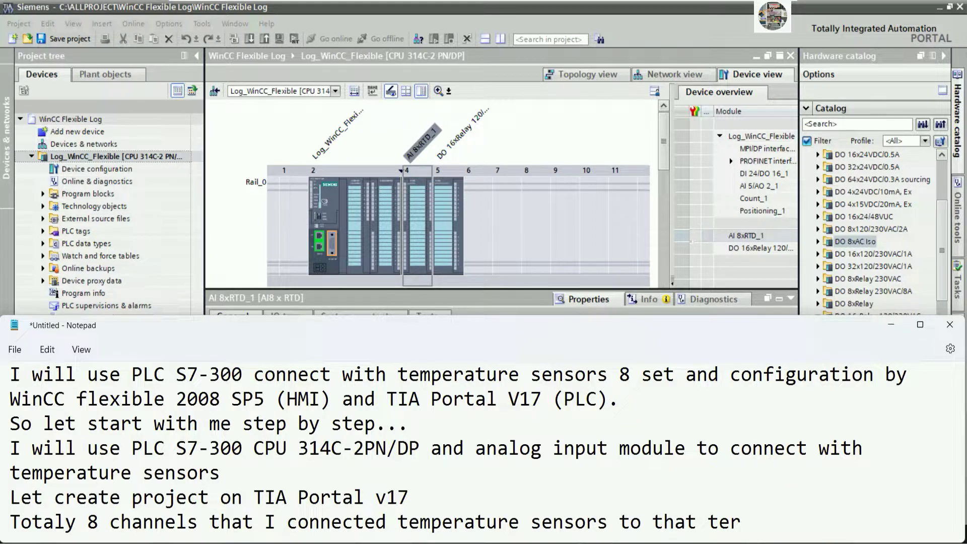
{"action": "type", "text": "minals"}
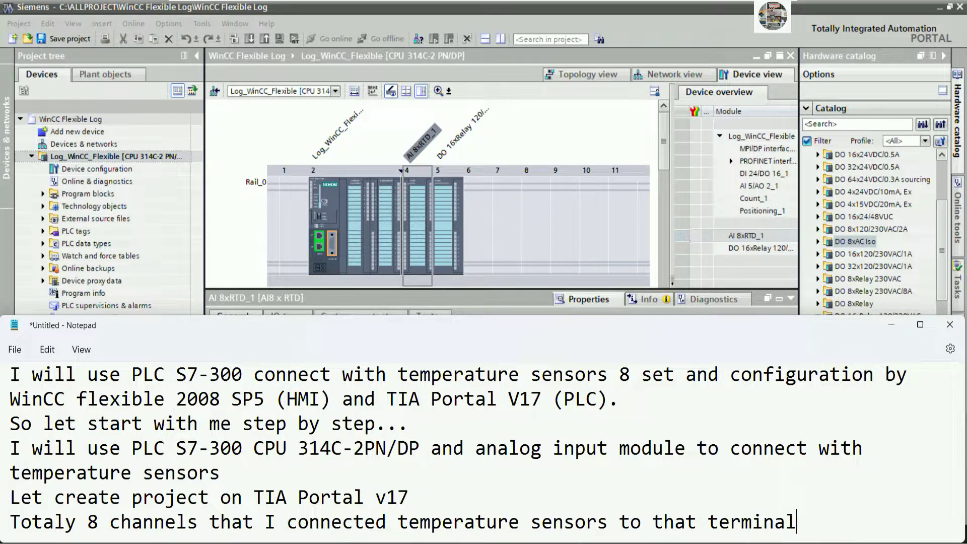
{"action": "left_click", "coordinate": [890, 325]}
In the AI 8xRTD module's IO tags, name the tag at address %IW256 Temperature Sensor1.
{"action": "left_click", "coordinate": [256, 382]}
{"action": "left_click", "coordinate": [259, 393]}
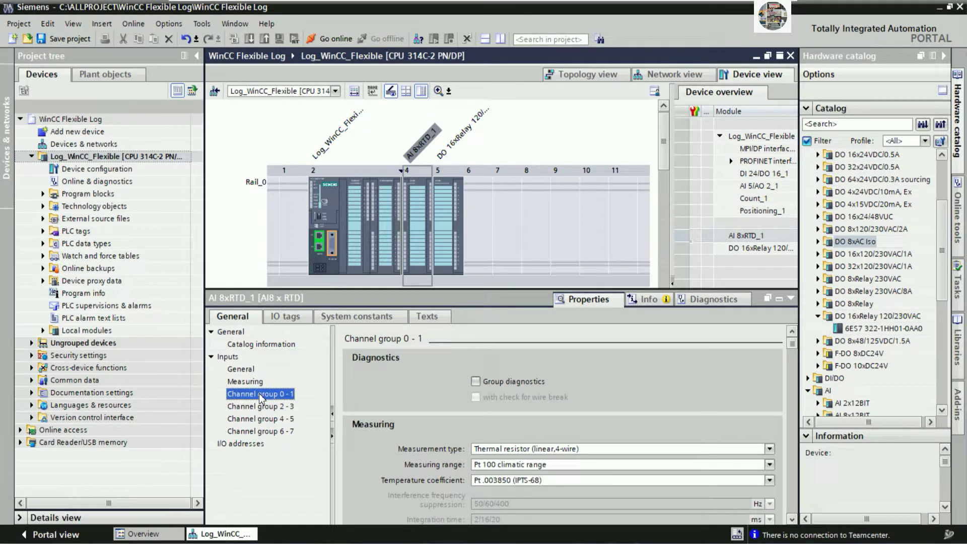
{"action": "left_click", "coordinate": [285, 317]}
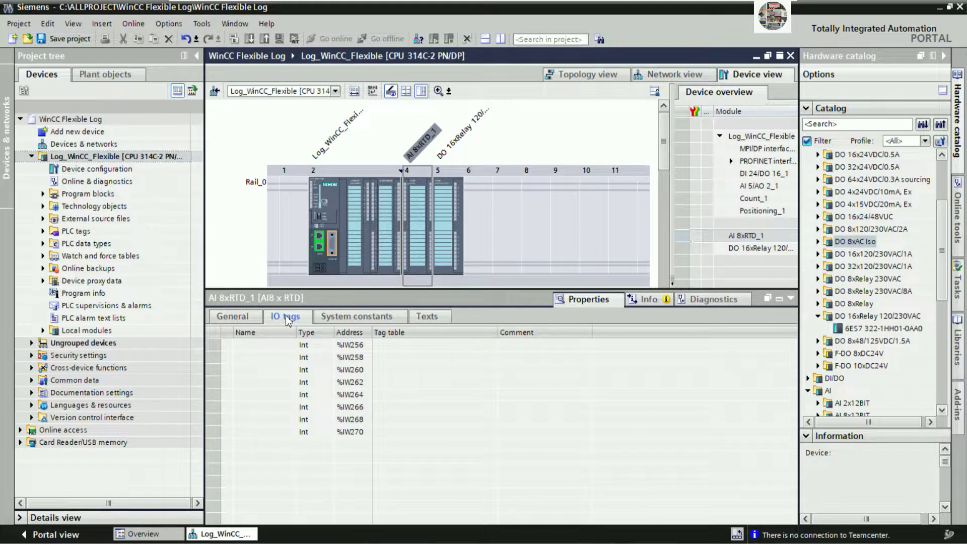
{"action": "left_click_drag", "start_coordinate": [319, 290], "coordinate": [319, 240]}
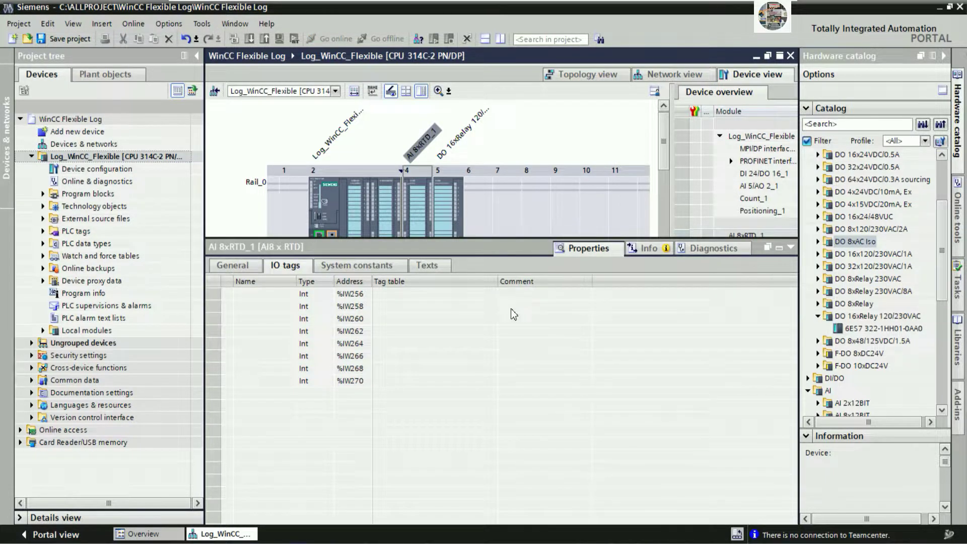
{"action": "double_click", "coordinate": [279, 293]}
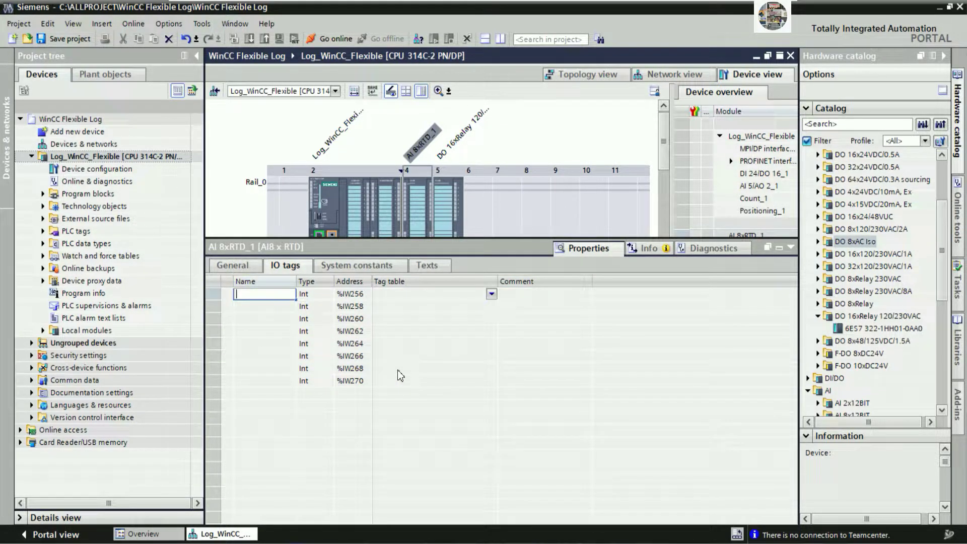
{"action": "type", "text": "Temperatu"}
{"action": "type", "text": "re Sen"}
{"action": "type", "text": "sor1"}
{"action": "key", "text": "Return"}
Fill the tag name down through %IW270 as Temperature Sensor2 to Temperature Sensor8, and widen the Address column slightly.
{"action": "left_click_drag", "start_coordinate": [295, 285], "coordinate": [339, 385]}
{"action": "left_click", "coordinate": [336, 298]}
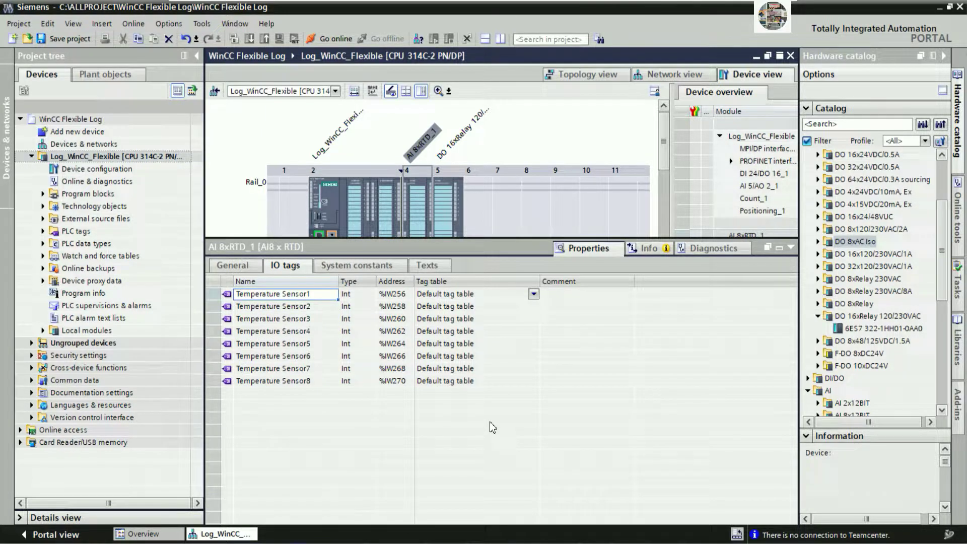
{"action": "left_click_drag", "start_coordinate": [414, 282], "coordinate": [420, 282]}
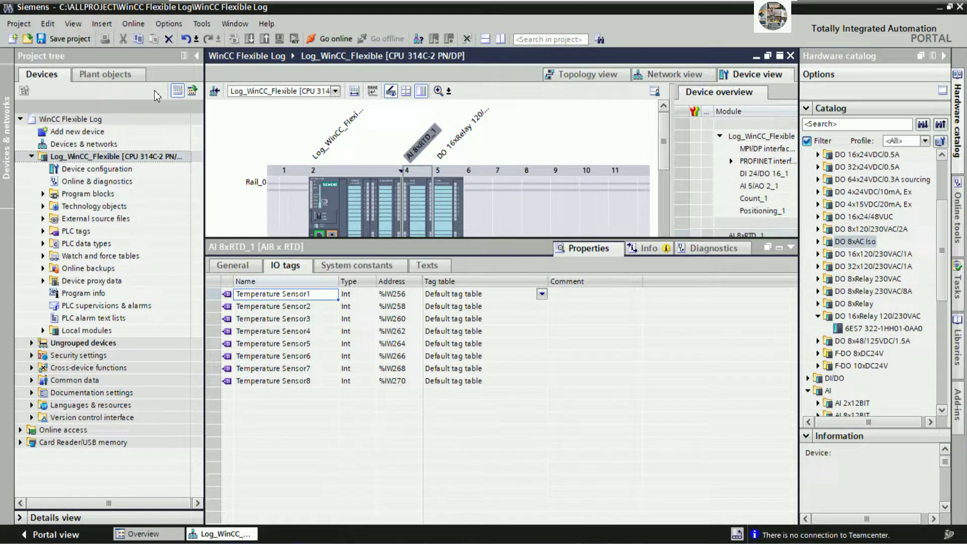
Save the project and compile the Log_WinCC_Flexible controller.
{"action": "left_click", "coordinate": [71, 40]}
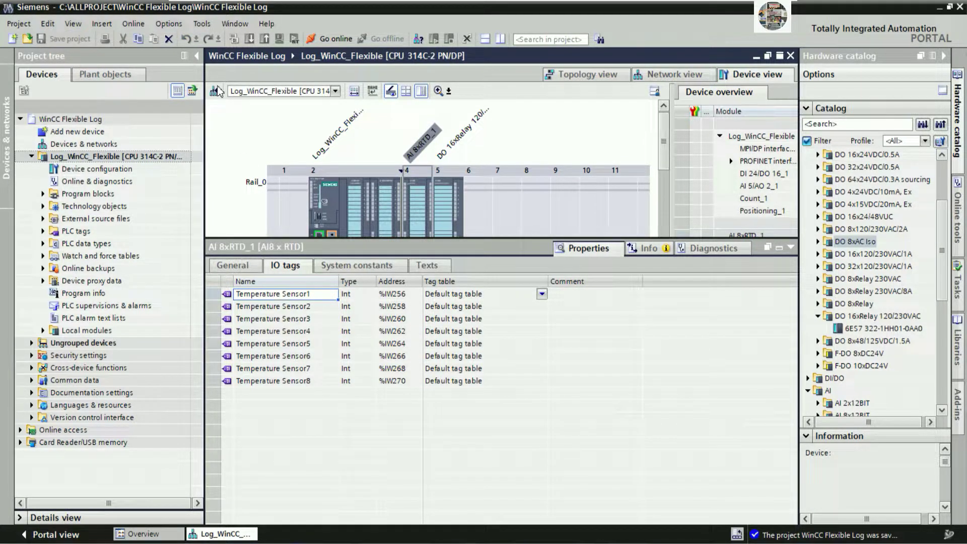
{"action": "left_click", "coordinate": [100, 156]}
{"action": "left_click", "coordinate": [234, 39]}
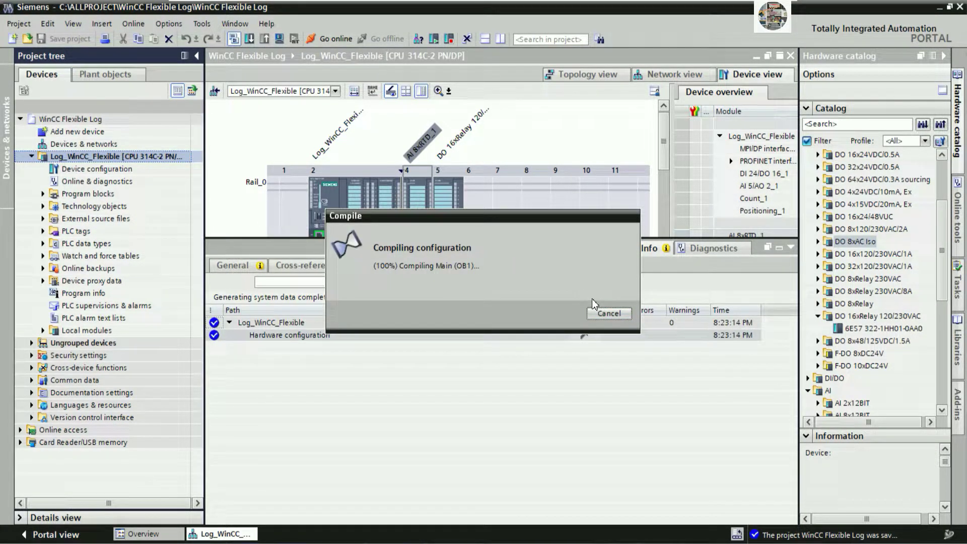
In the CPU's properties, add a new subnet to the Ethernet addresses of PROFINET interface [X2].
{"action": "left_click", "coordinate": [354, 193]}
{"action": "left_click", "coordinate": [335, 192]}
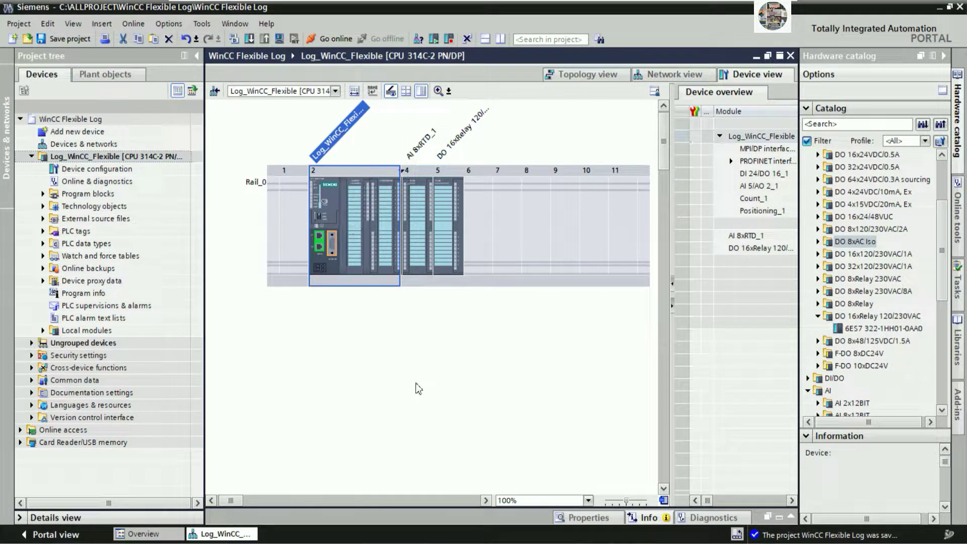
{"action": "left_click", "coordinate": [564, 517]}
{"action": "left_click", "coordinate": [241, 269]}
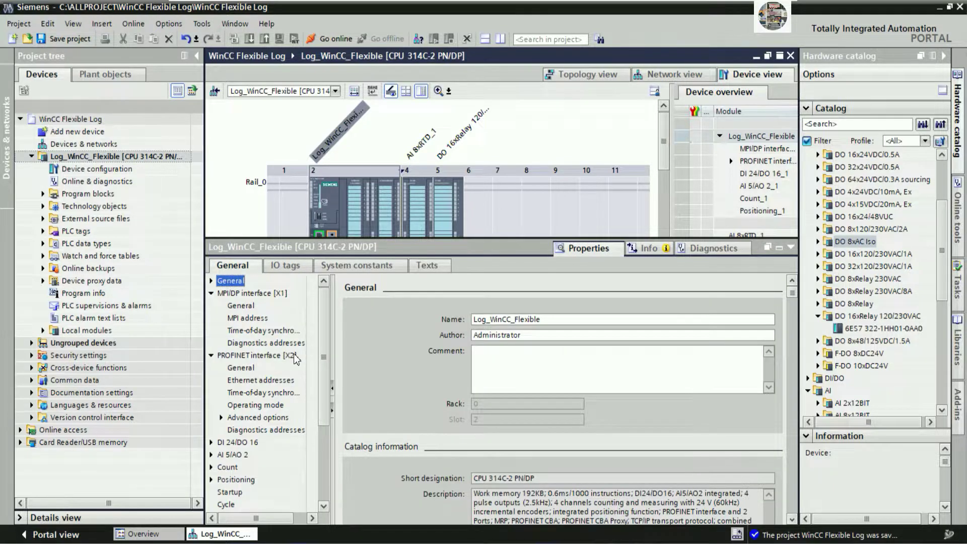
{"action": "left_click", "coordinate": [258, 328]}
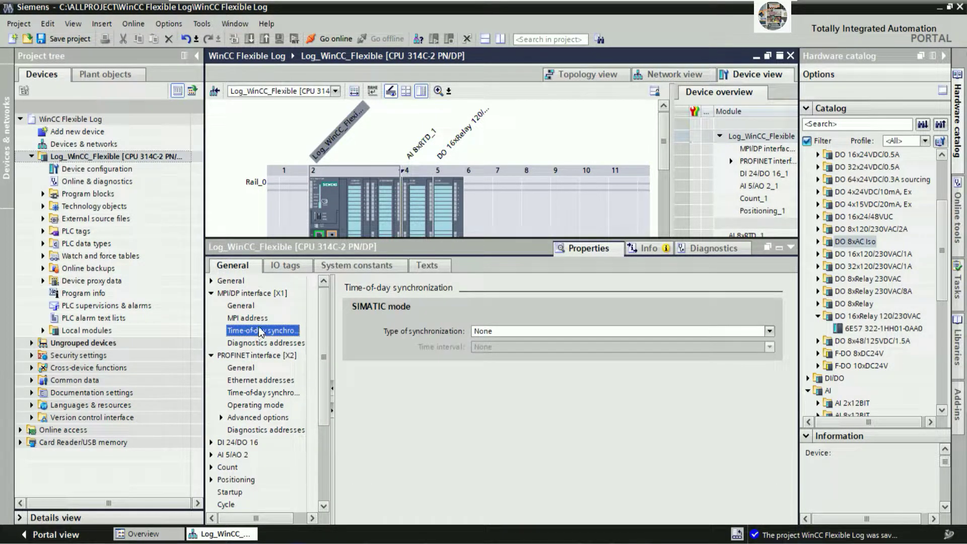
{"action": "left_click", "coordinate": [260, 381]}
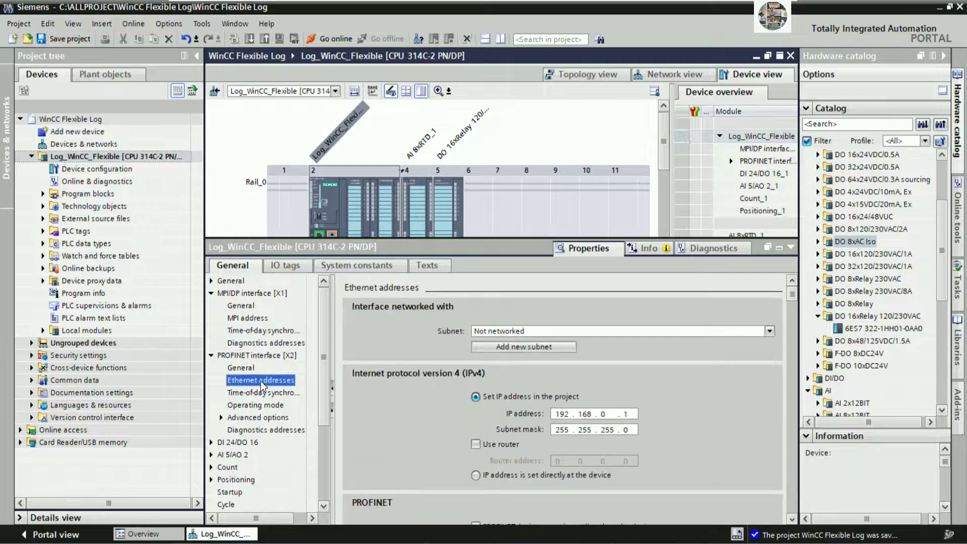
{"action": "left_click", "coordinate": [534, 344]}
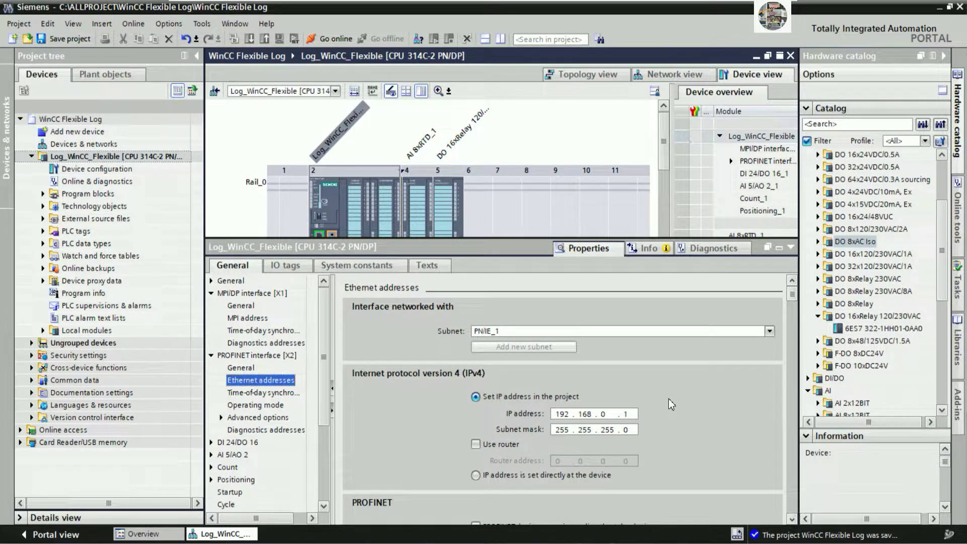
Review the interface's remaining IP and PROFINET settings, collapse the properties, and save the project.
{"action": "left_click", "coordinate": [792, 519]}
{"action": "left_click", "coordinate": [792, 519]}
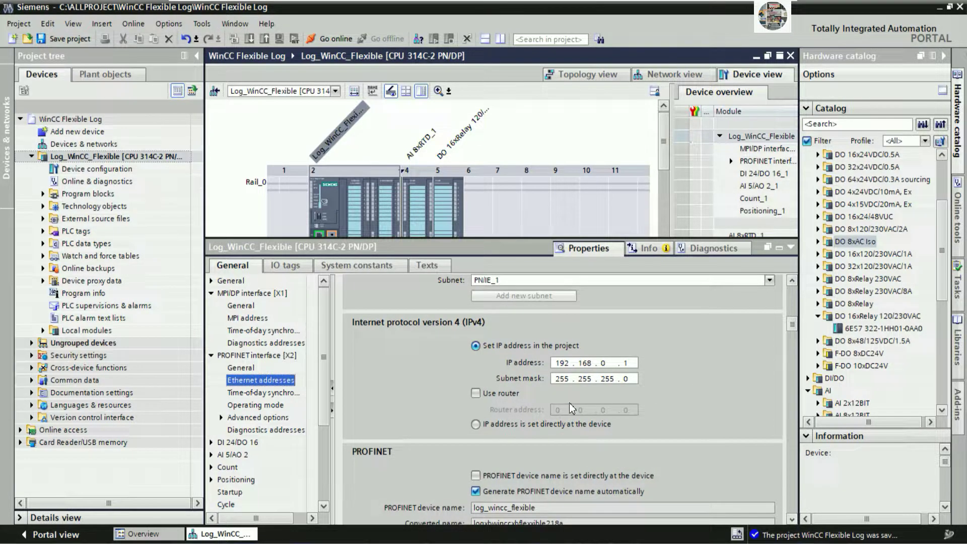
{"action": "left_click_drag", "start_coordinate": [790, 328], "coordinate": [791, 297]}
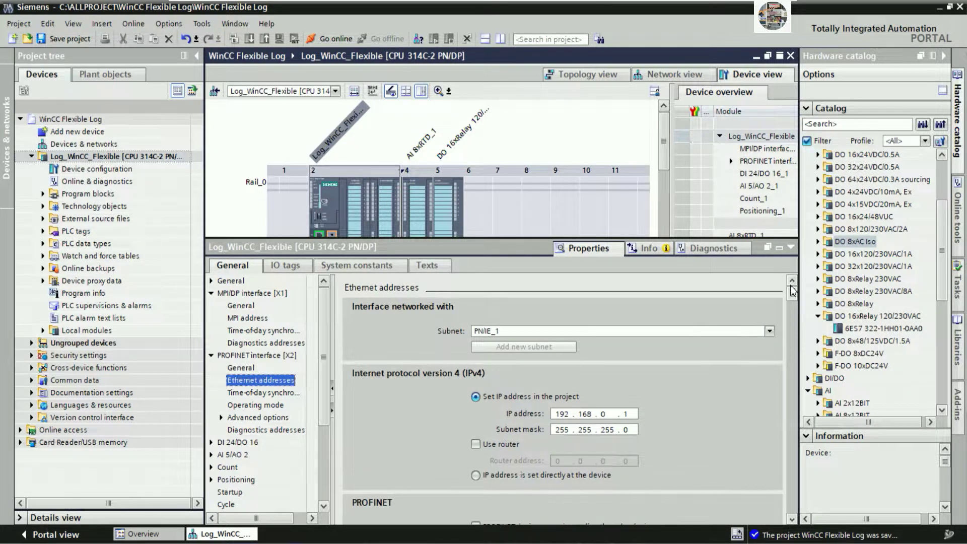
{"action": "left_click", "coordinate": [790, 247]}
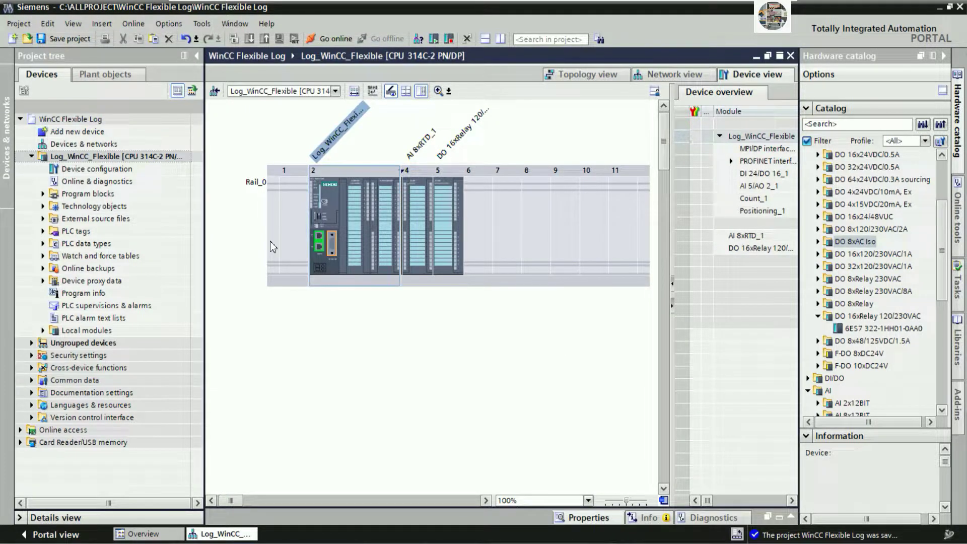
{"action": "left_click", "coordinate": [53, 40]}
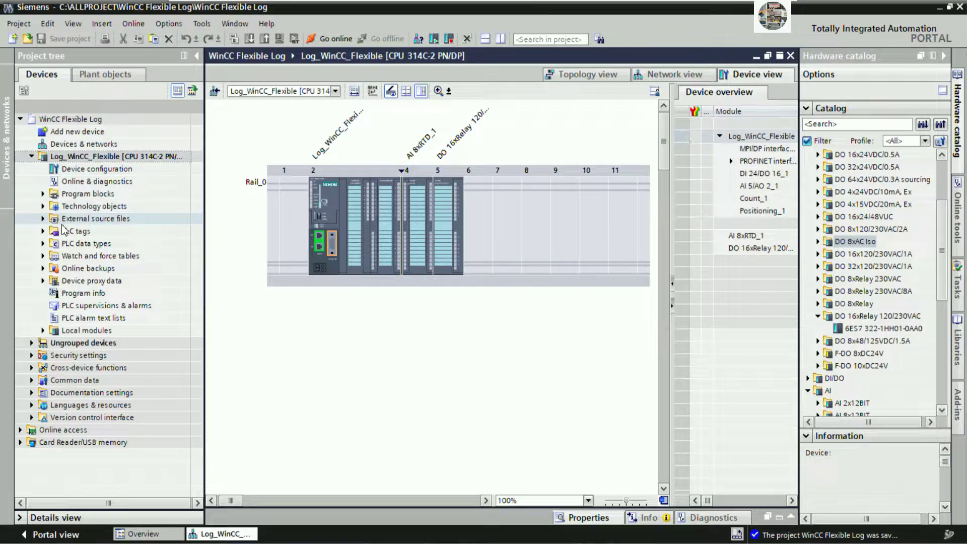
Add a new function named SensorsFC in the SCL language to the PLC's program blocks and open it.
{"action": "left_click", "coordinate": [43, 231]}
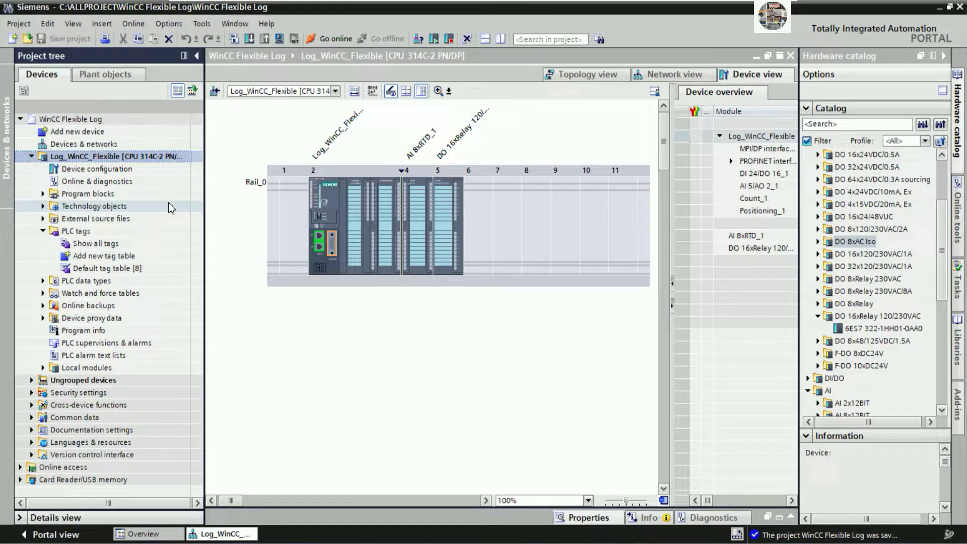
{"action": "left_click", "coordinate": [44, 194]}
{"action": "left_click", "coordinate": [98, 208]}
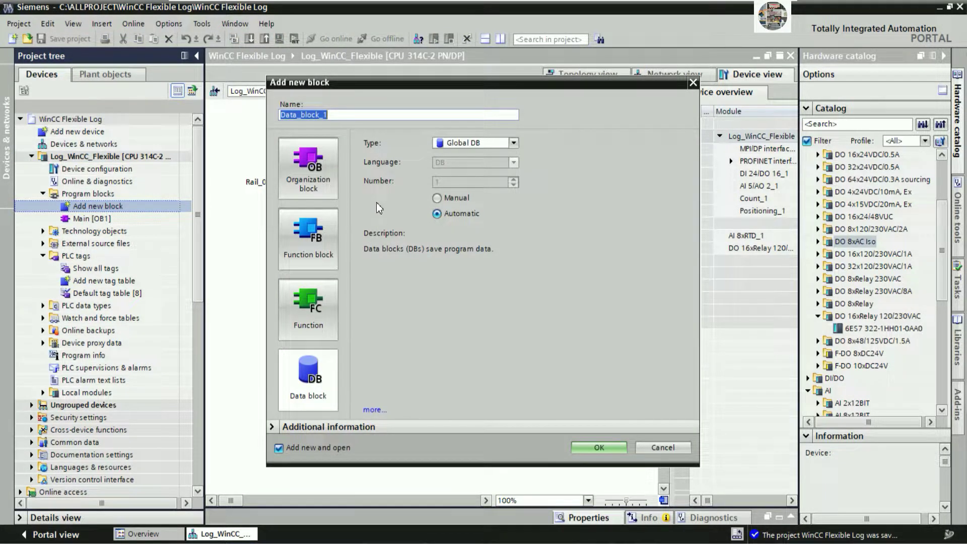
{"action": "left_click", "coordinate": [318, 302]}
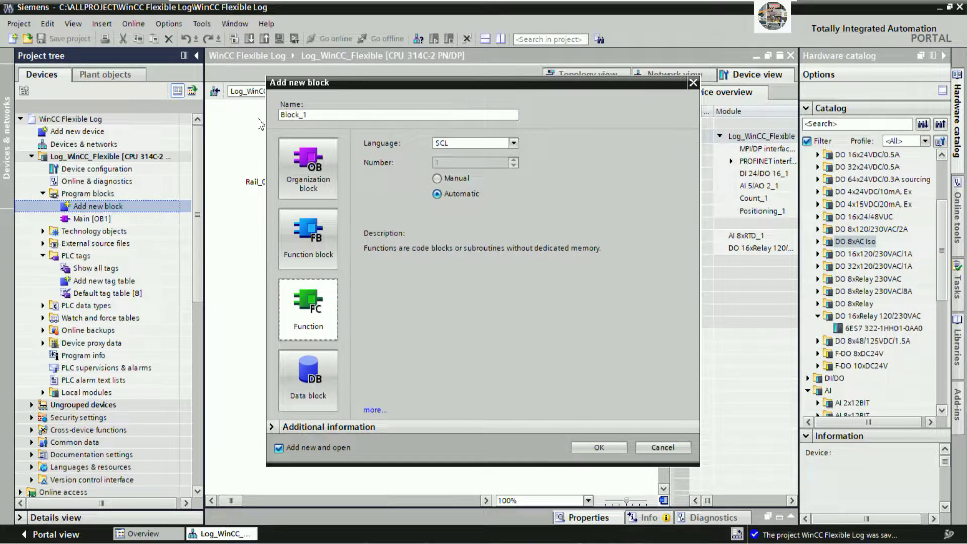
{"action": "double_click", "coordinate": [280, 116]}
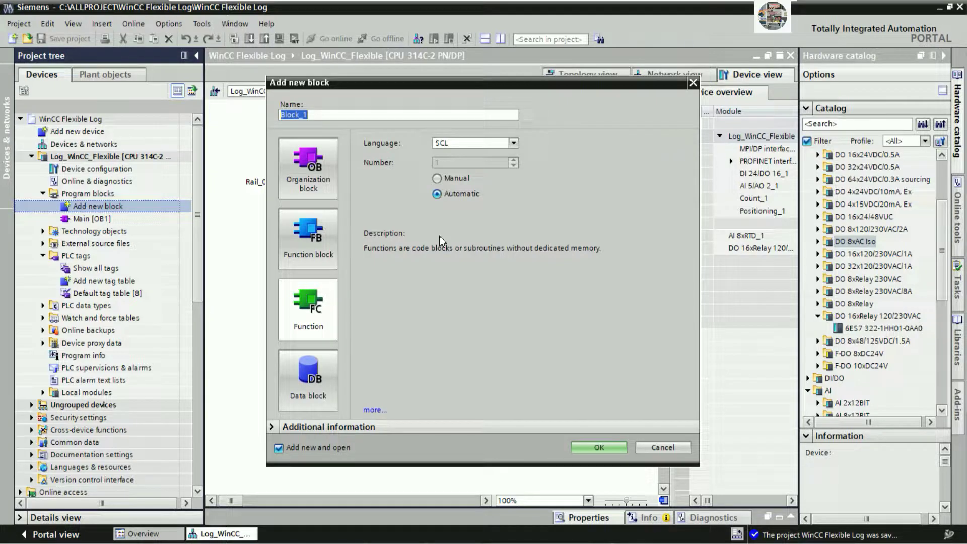
{"action": "type", "text": "Fill"}
{"action": "key", "text": "BackSpace"}
{"action": "key", "text": "BackSpace"}
{"action": "key", "text": "BackSpace"}
{"action": "key", "text": "BackSpace"}
{"action": "key", "text": "BackSpace"}
{"action": "type", "text": "SensorsFC"}
{"action": "left_click", "coordinate": [513, 144]}
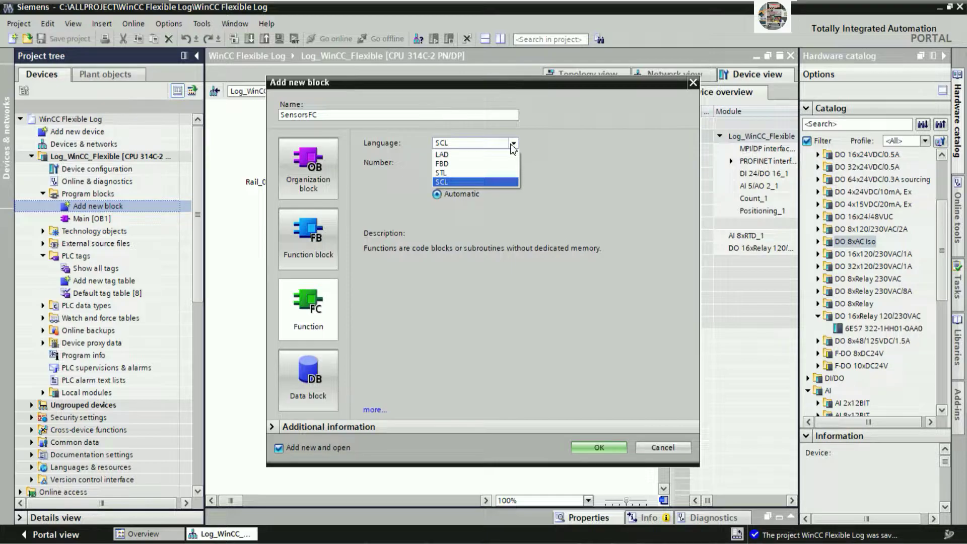
{"action": "left_click", "coordinate": [450, 182]}
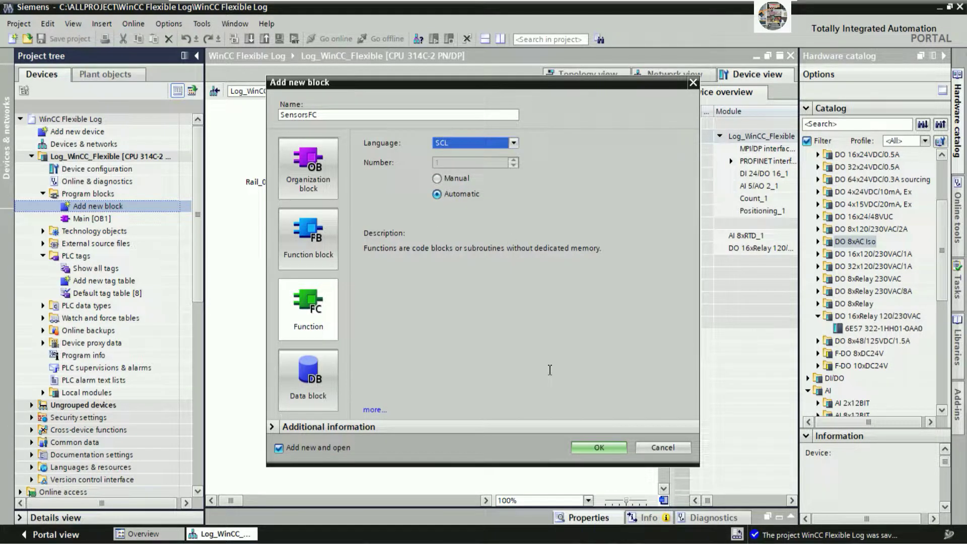
{"action": "left_click", "coordinate": [589, 448]}
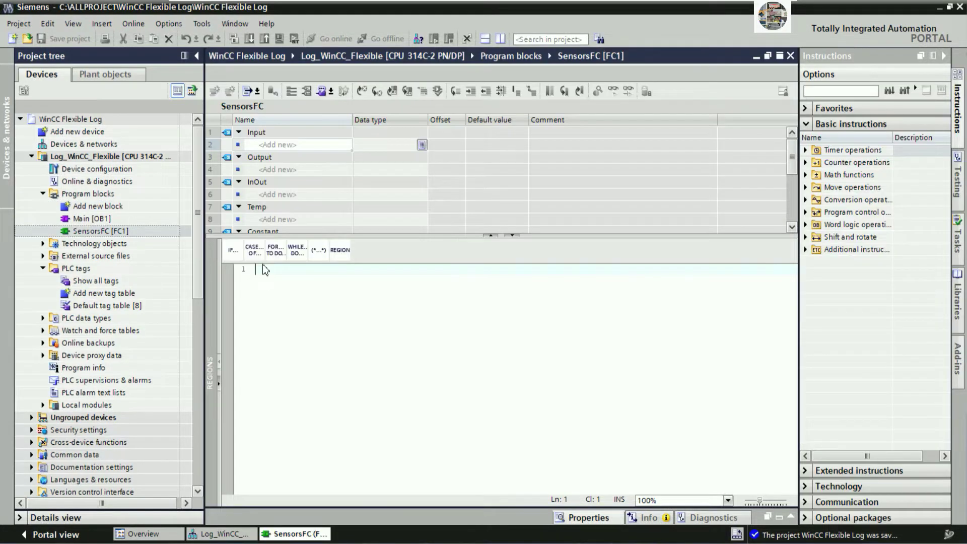
Declare an input parameter SENSORINPUT of data type Int in the SensorsFC interface.
{"action": "left_click_drag", "start_coordinate": [373, 234], "coordinate": [377, 306]}
{"action": "left_click", "coordinate": [289, 146]}
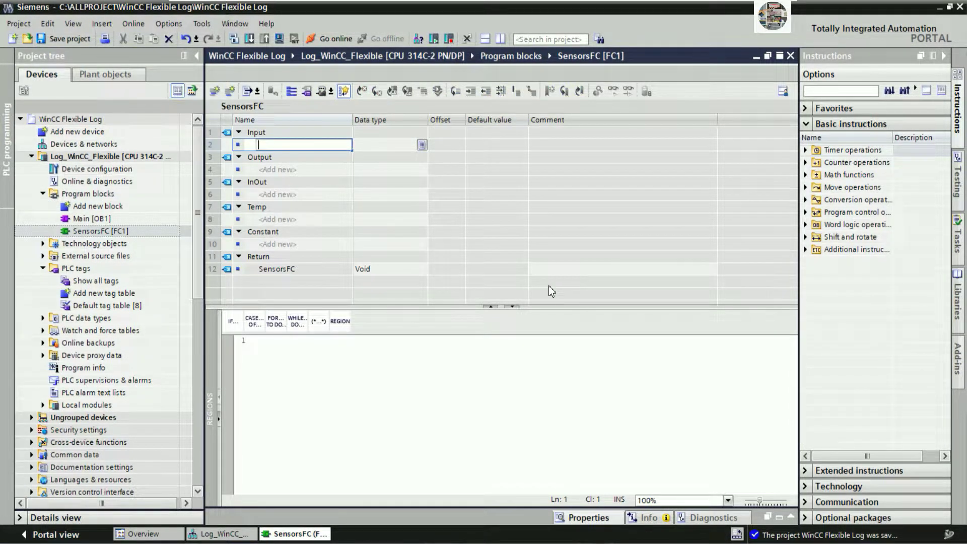
{"action": "type", "text": "SENSORINPUT"}
{"action": "key", "text": "Return"}
{"action": "key", "text": "Tab"}
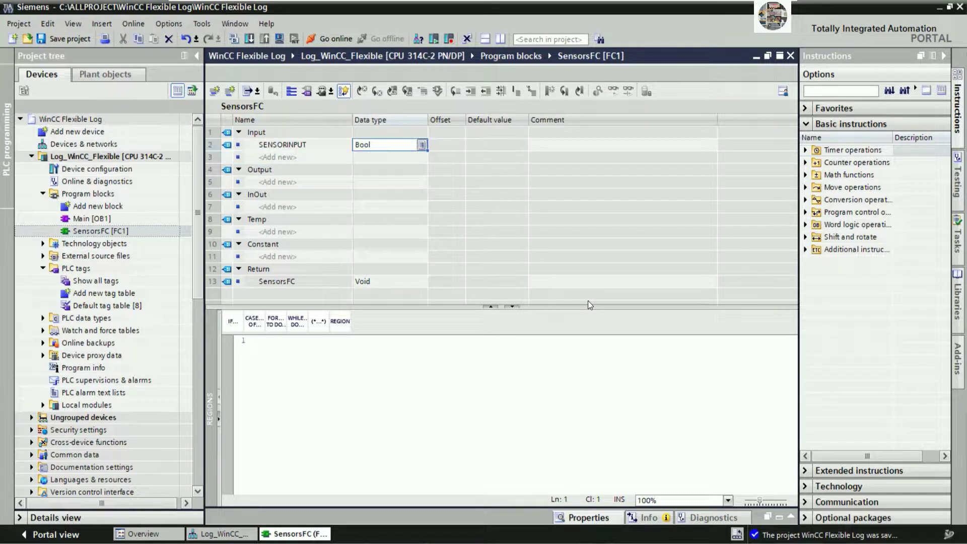
{"action": "type", "text": "R"}
{"action": "key", "text": "BackSpace"}
{"action": "type", "text": "Int"}
{"action": "key", "text": "Return"}
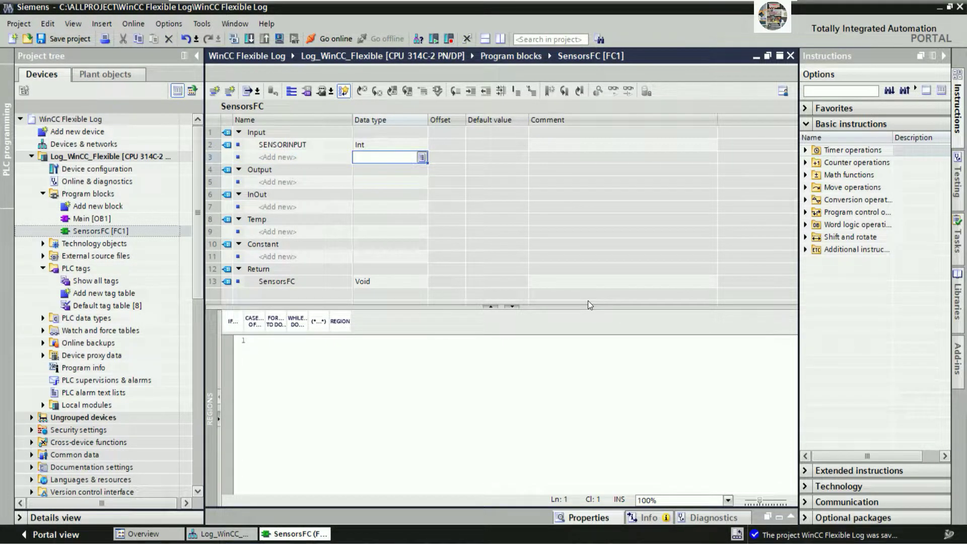
{"action": "key", "text": "shift+Tab"}
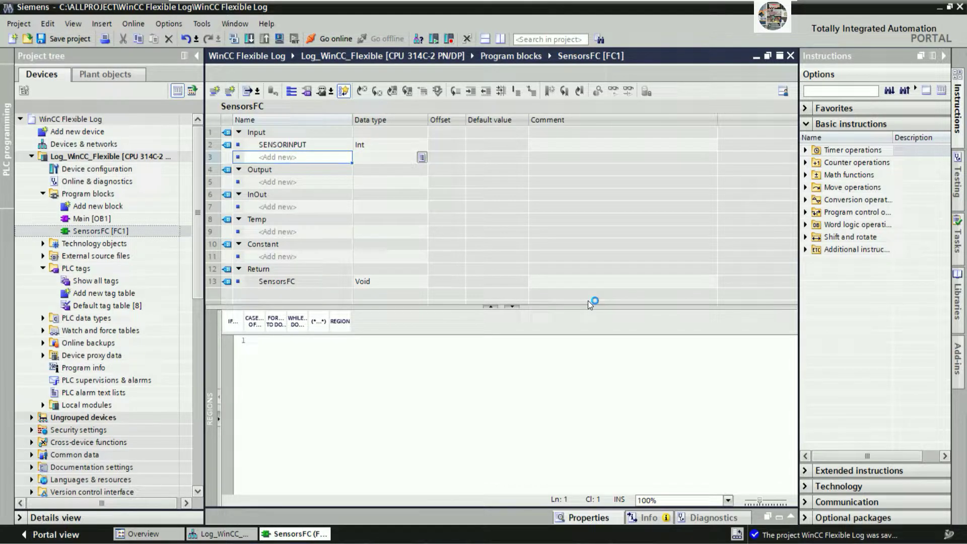
Set the comment of the SENSORINPUT parameter to "RAW VALUE OF SENSOR".
{"action": "left_click", "coordinate": [561, 149]}
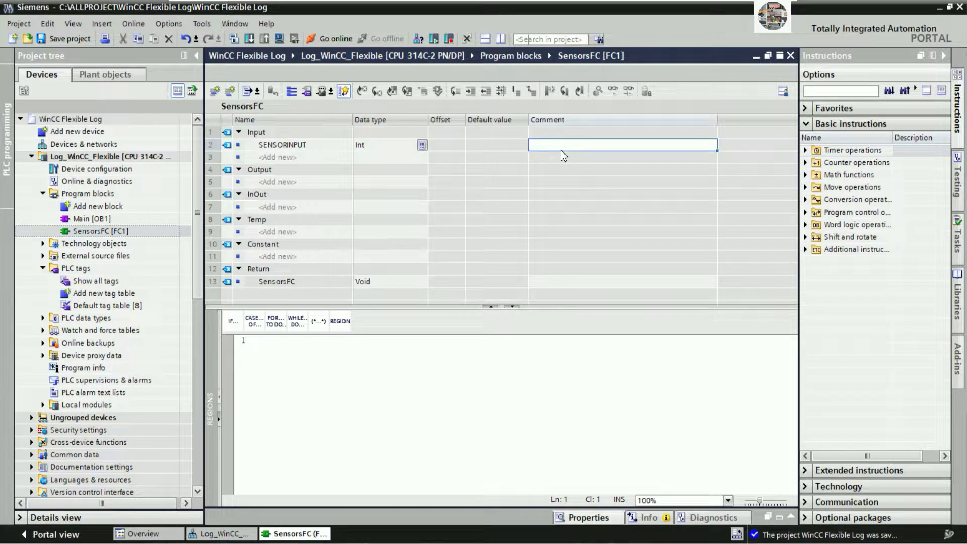
{"action": "type", "text": "RAW"}
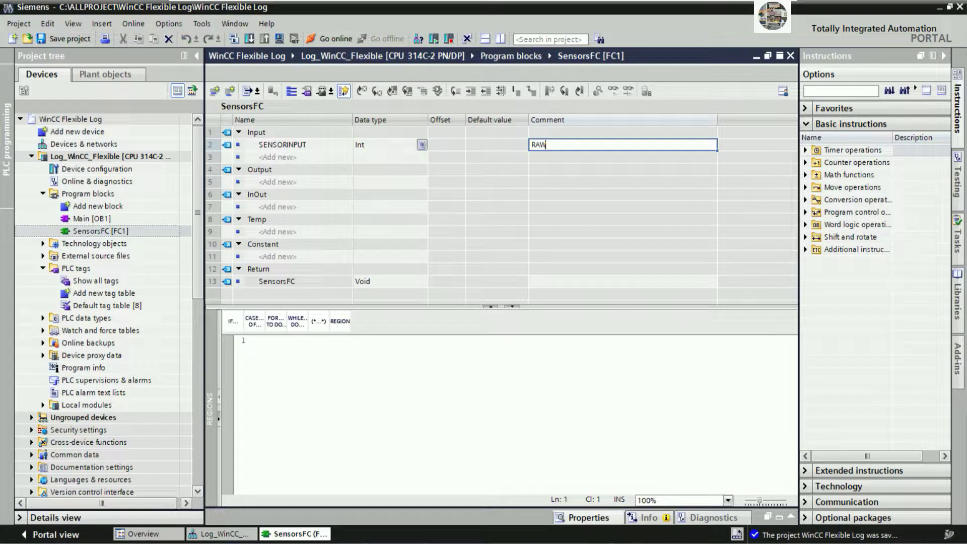
{"action": "type", "text": " VALUE OF INPUT"}
{"action": "key", "text": "Return"}
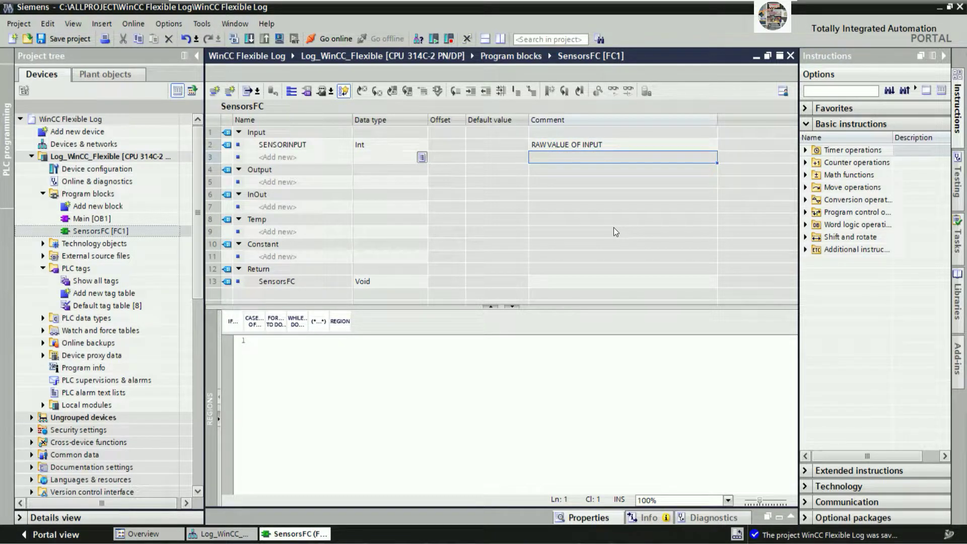
{"action": "left_click", "coordinate": [614, 144]}
{"action": "left_click", "coordinate": [615, 143]}
{"action": "key", "text": "BackSpace"}
{"action": "key", "text": "BackSpace"}
{"action": "key", "text": "BackSpace"}
{"action": "key", "text": "BackSpace"}
{"action": "type", "text": "SENSOR"}
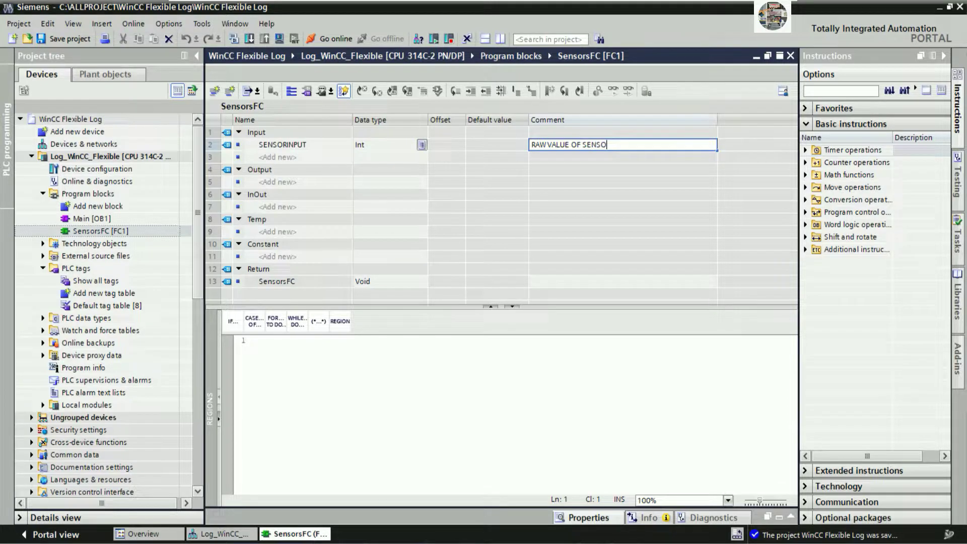
{"action": "key", "text": "Return"}
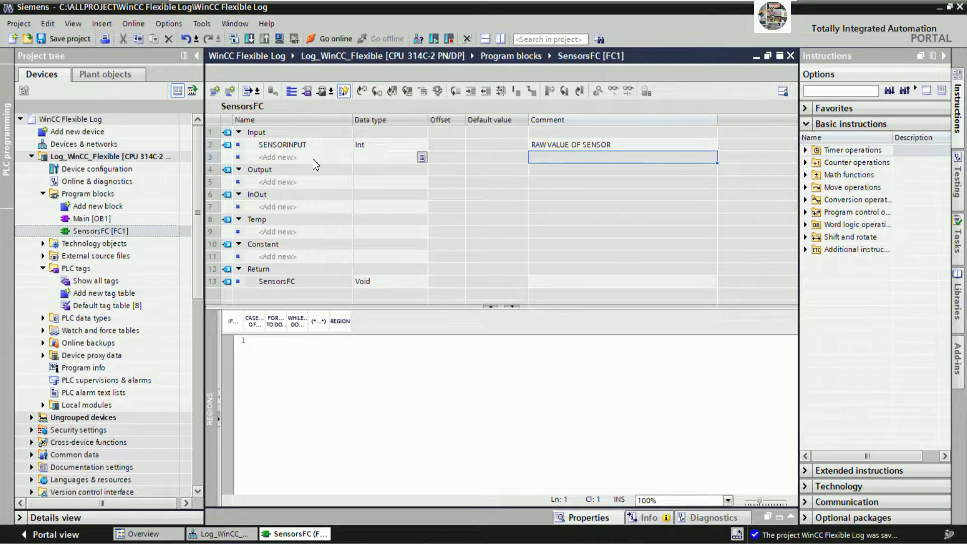
Declare an output parameter ACTUALTEMERATURE of data type Real in the SensorsFC interface.
{"action": "left_click", "coordinate": [304, 182]}
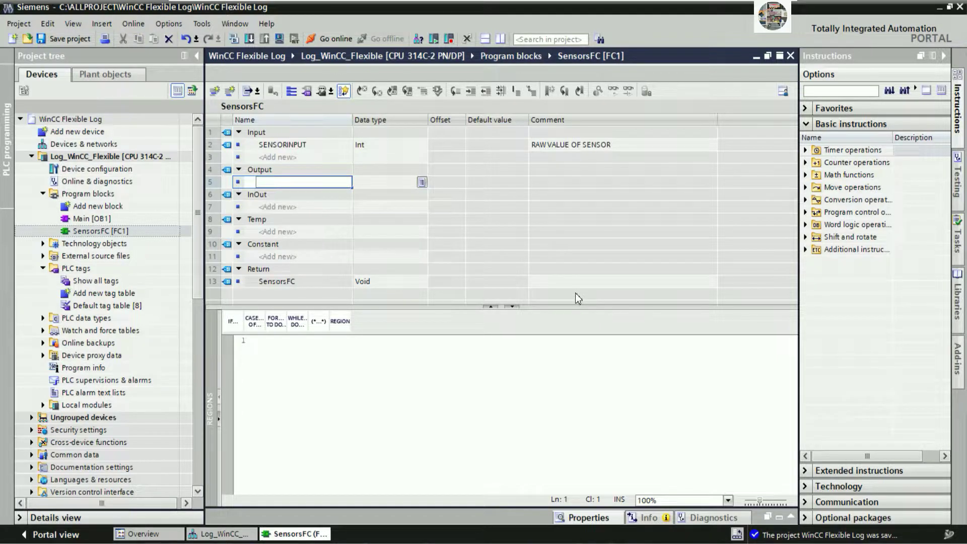
{"action": "type", "text": "OUTPUT"}
{"action": "key", "text": "BackSpace"}
{"action": "key", "text": "BackSpace"}
{"action": "key", "text": "BackSpace"}
{"action": "key", "text": "BackSpace"}
{"action": "key", "text": "BackSpace"}
{"action": "type", "text": "ACTUALTEMERA"}
{"action": "type", "text": "URE"}
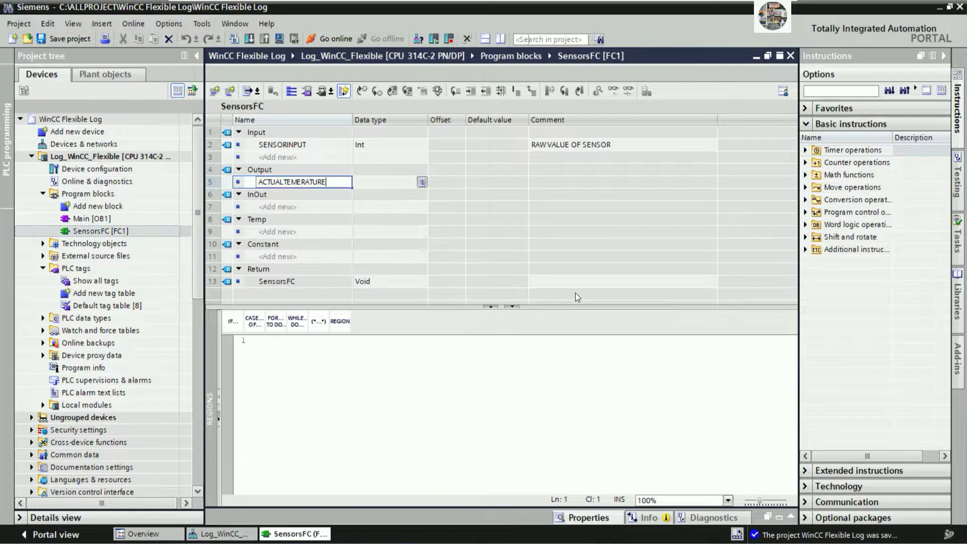
{"action": "key", "text": "Return"}
{"action": "type", "text": "Real"}
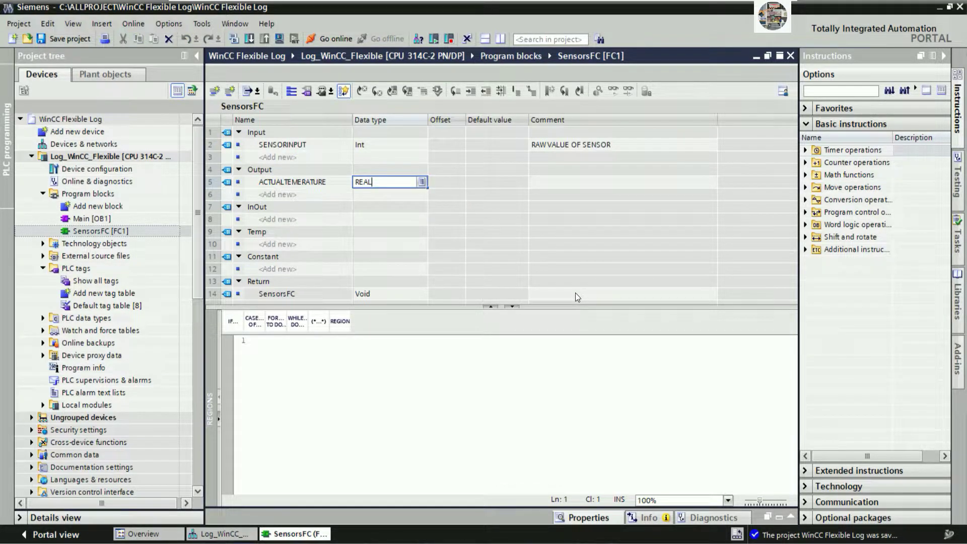
{"action": "key", "text": "Return"}
{"action": "key", "text": "Return"}
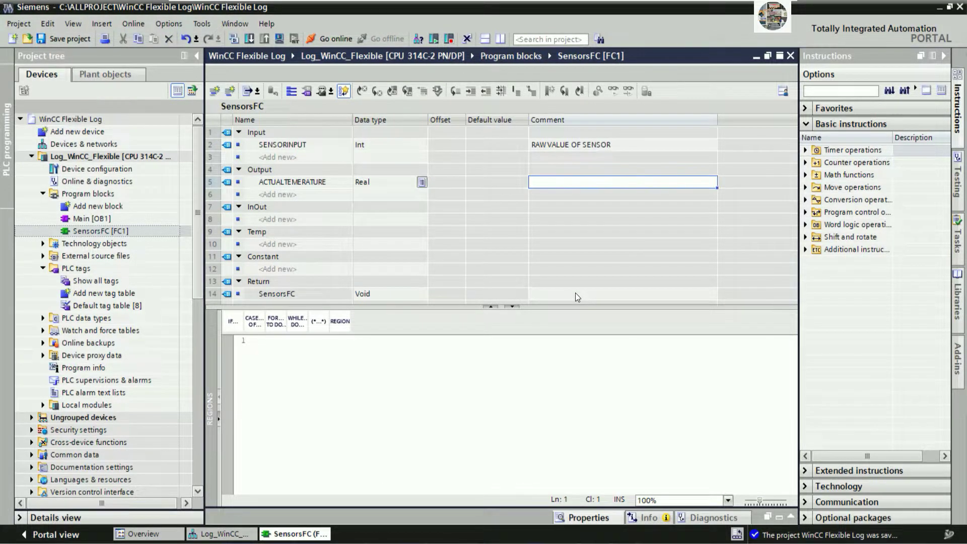
Enter the comment "ACTUAL TEMPERATURE" for the ACTUALTEMERATURE output.
{"action": "type", "text": "ACTU"}
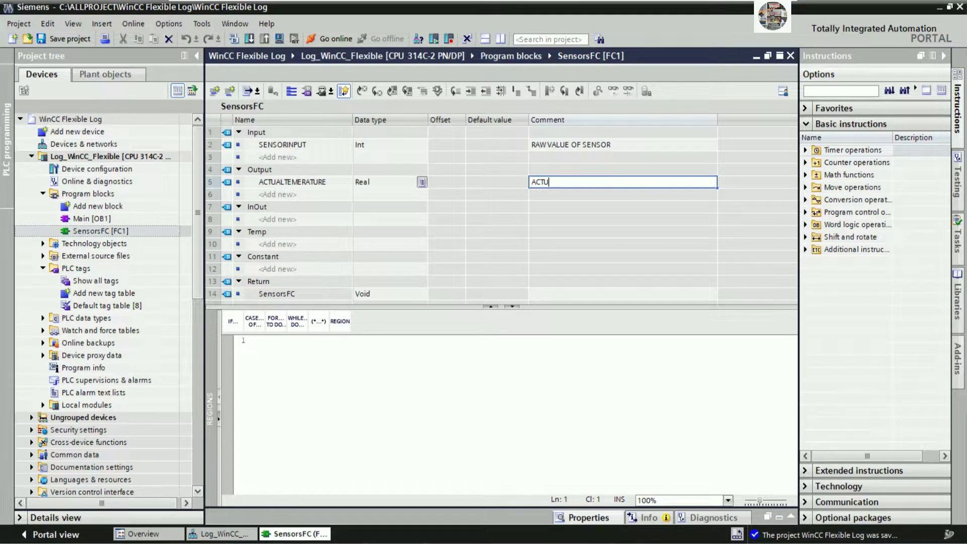
{"action": "type", "text": "AL TEMPERATUE"}
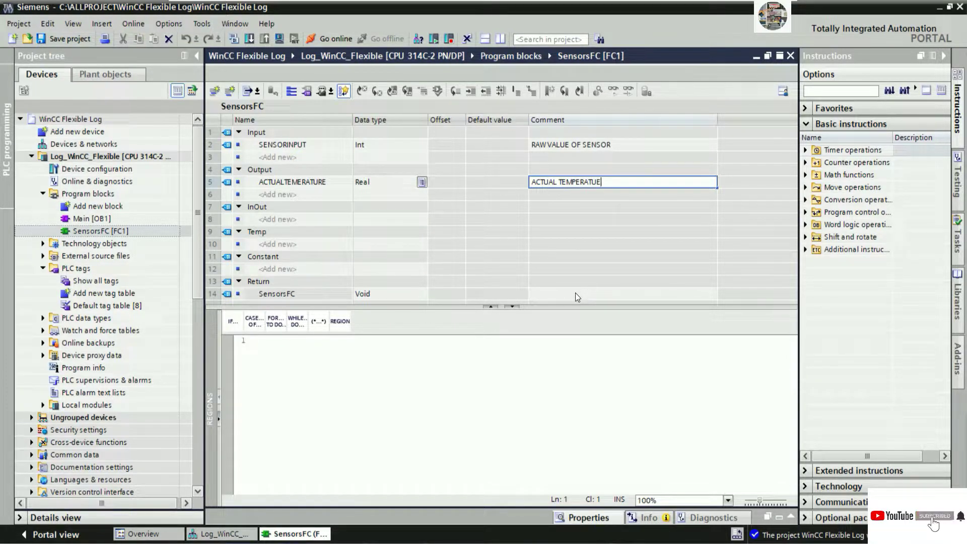
{"action": "key", "text": "BackSpace"}
{"action": "type", "text": "RE"}
{"action": "key", "text": "Return"}
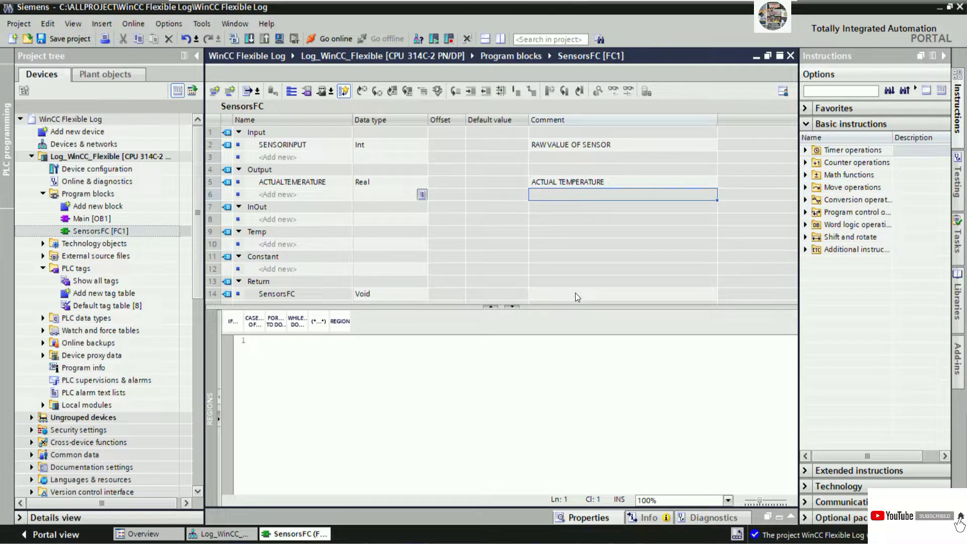
Declare a second input parameter FACTOR of data type Real below SENSORINPUT.
{"action": "left_click", "coordinate": [302, 158]}
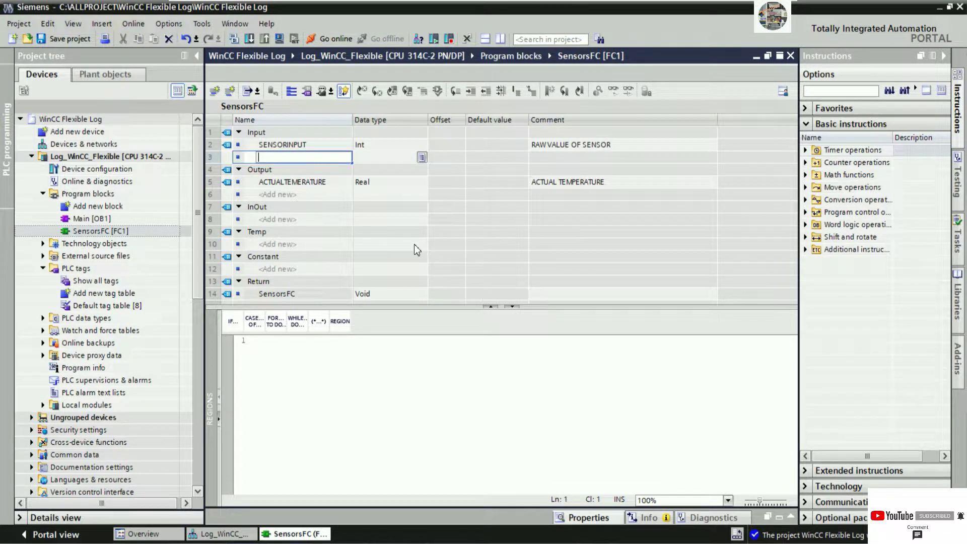
{"action": "type", "text": "FACTOR"}
{"action": "key", "text": "Return"}
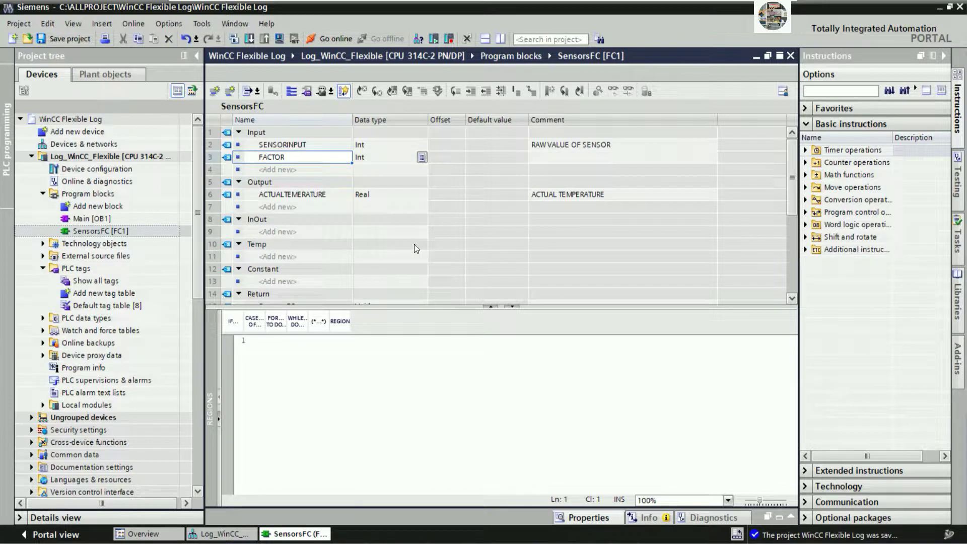
{"action": "key", "text": "Tab"}
{"action": "type", "text": "Real"}
{"action": "key", "text": "Return"}
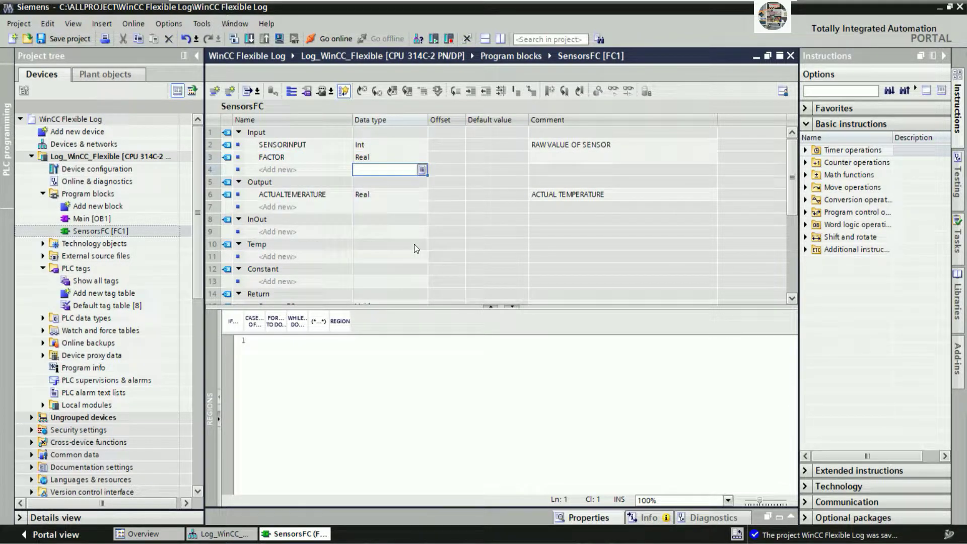
Enter the comment "FACTOR FOR CALCULATION" for the FACTOR input.
{"action": "key", "text": "Up"}
{"action": "key", "text": "Tab"}
{"action": "key", "text": "Tab"}
{"action": "type", "text": "FACTOR FOR CALCULATION"}
{"action": "key", "text": "Return"}
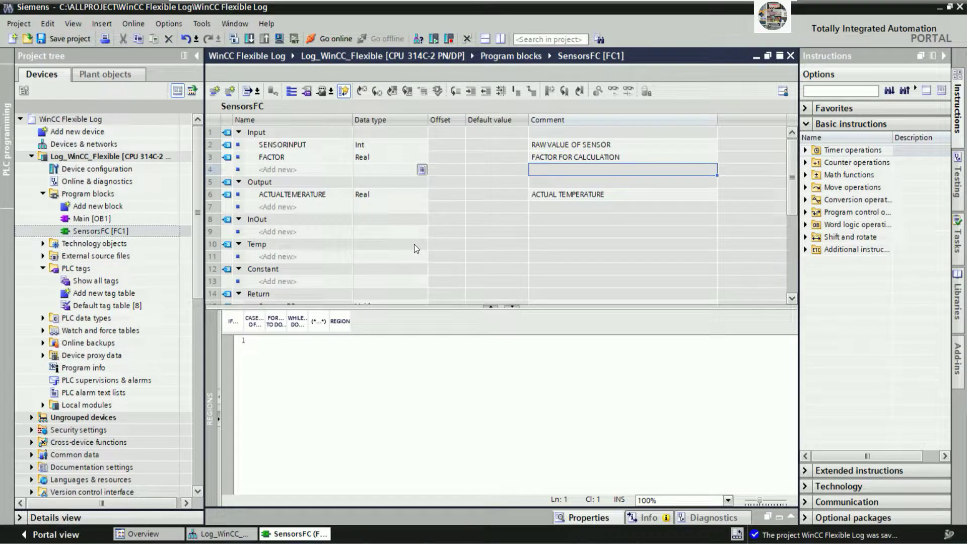
Start an SCL assignment to the output #ACTUALTEMERATURE on line 1 of the SensorsFC code.
{"action": "left_click_drag", "start_coordinate": [354, 305], "coordinate": [369, 233]}
{"action": "left_click", "coordinate": [255, 266]}
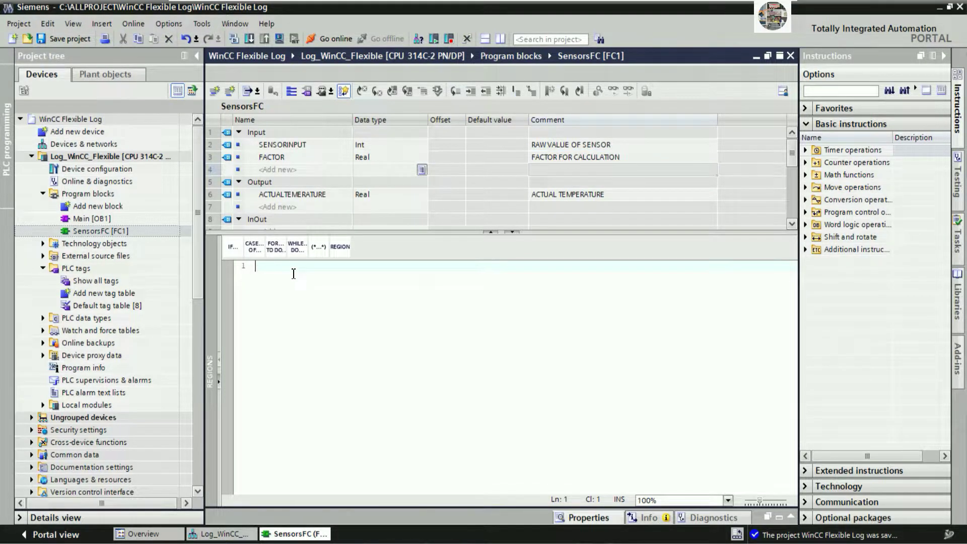
{"action": "scroll", "coordinate": [326, 282], "scroll_direction": "up", "scroll_amount": 5}
{"action": "scroll", "coordinate": [326, 282], "scroll_direction": "up", "scroll_amount": 5}
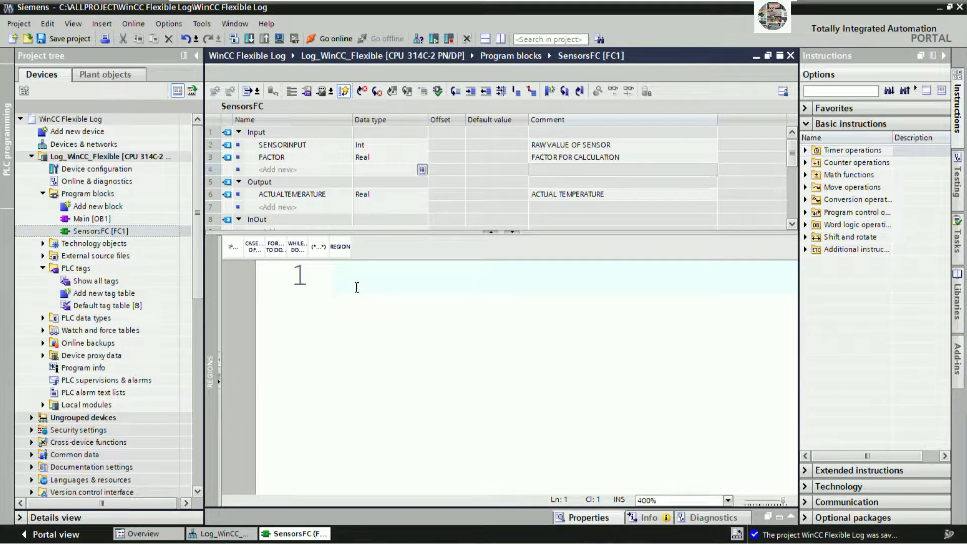
{"action": "left_click", "coordinate": [943, 55]}
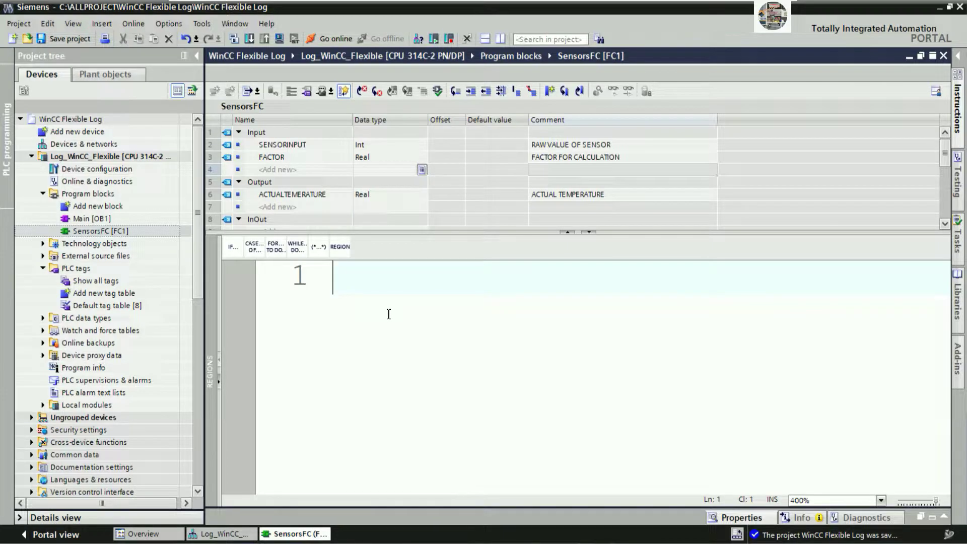
{"action": "type", "text": "ACT"}
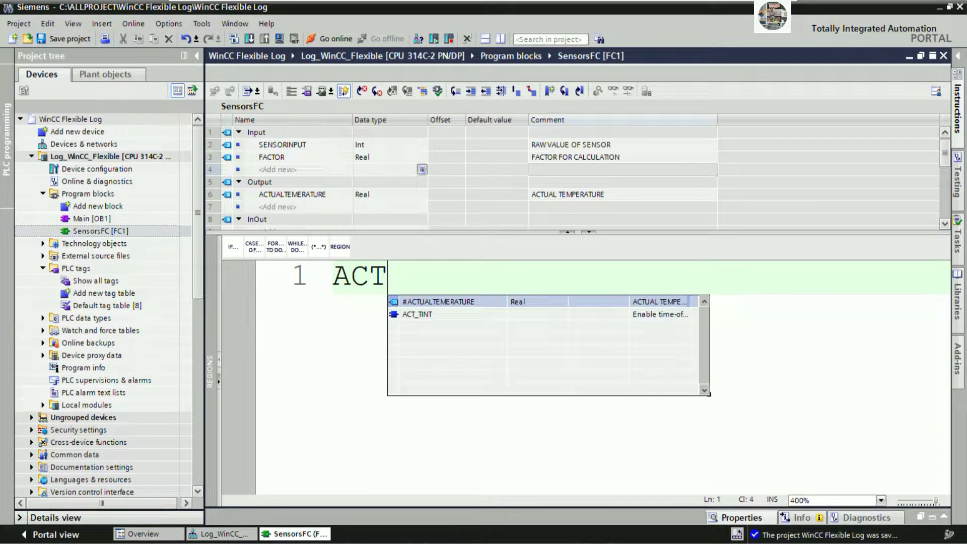
{"action": "left_click", "coordinate": [432, 302]}
{"action": "type", "text": "="}
{"action": "key", "text": "BackSpace"}
{"action": "type", "text": ":="}
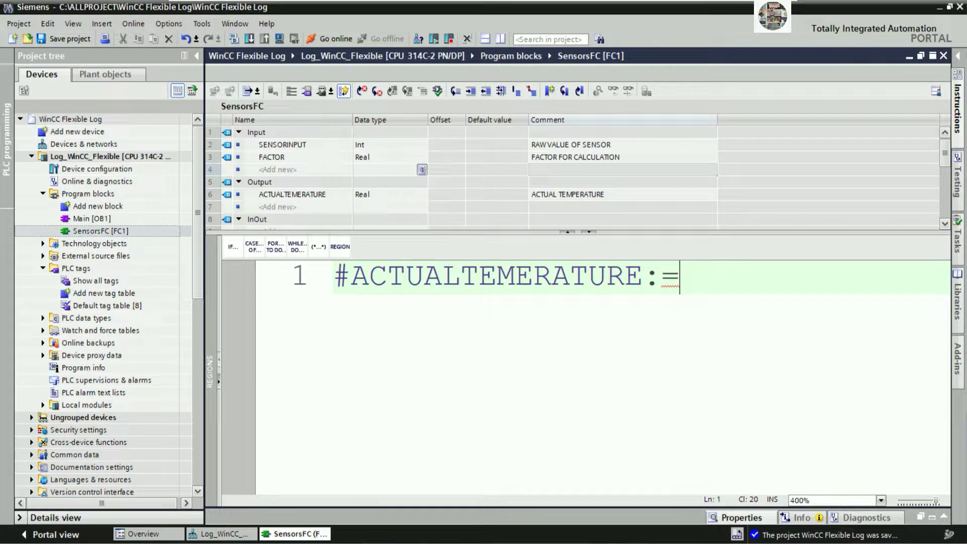
Assign the INT_TO_REAL conversion of #SENSORINPUT to #ACTUALTEMERATURE.
{"action": "type", "text": "INT"}
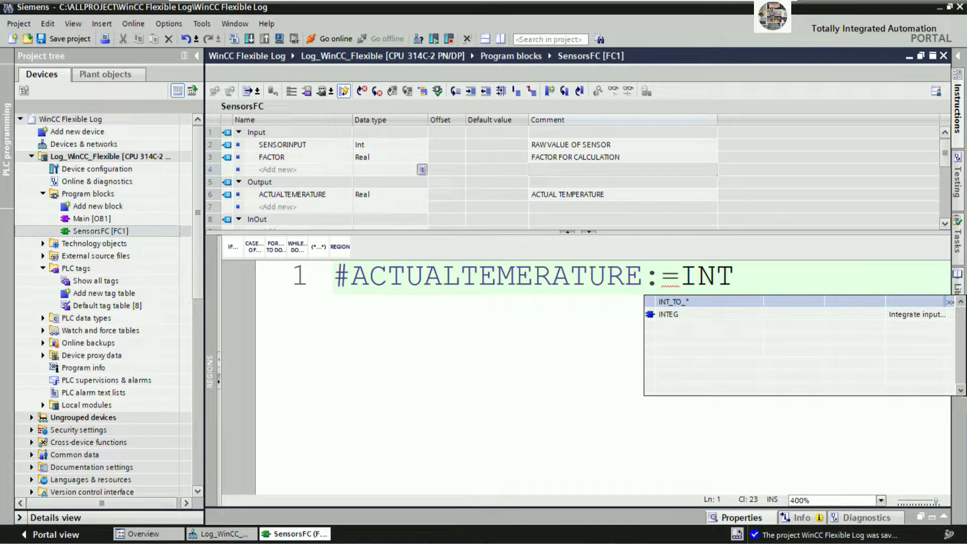
{"action": "type", "text": "_TO"}
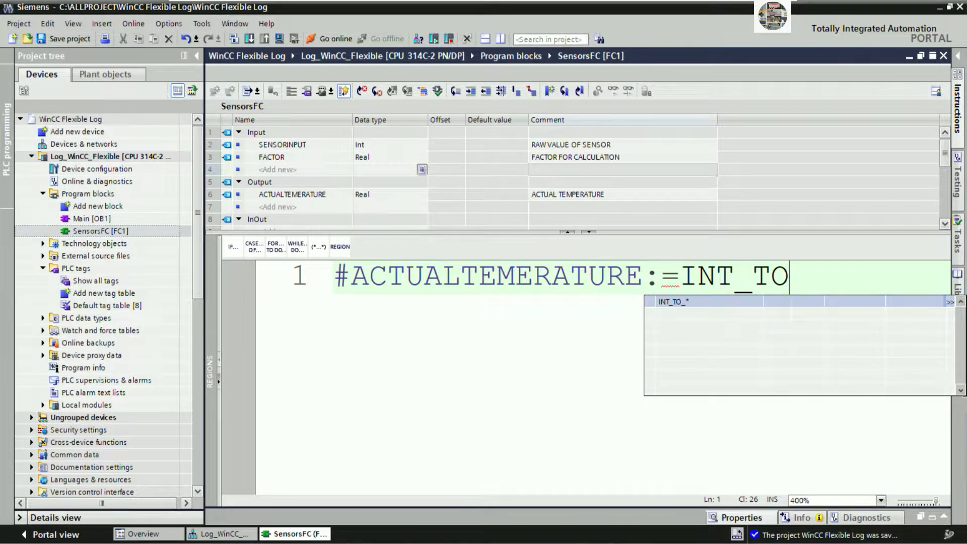
{"action": "type", "text": "_REAL"}
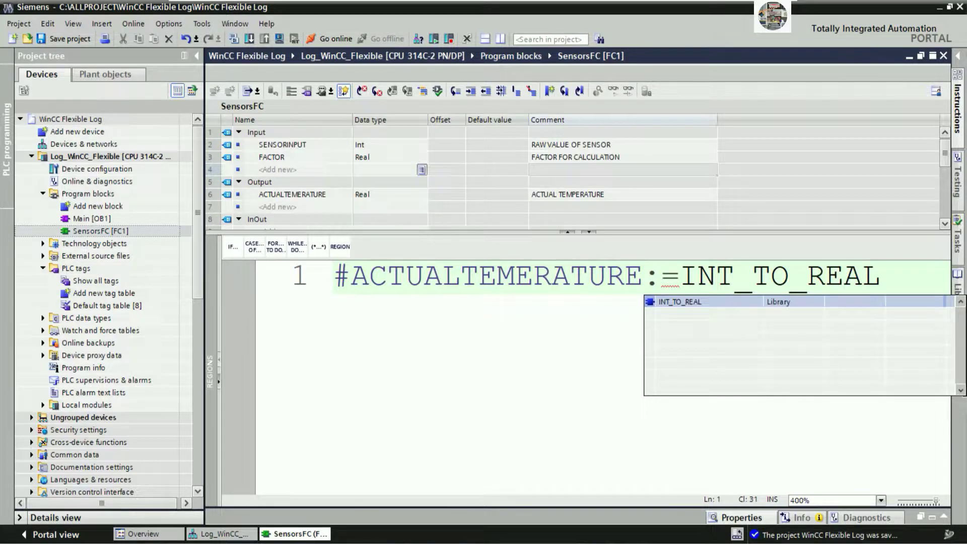
{"action": "key", "text": "Return"}
{"action": "type", "text": "()"}
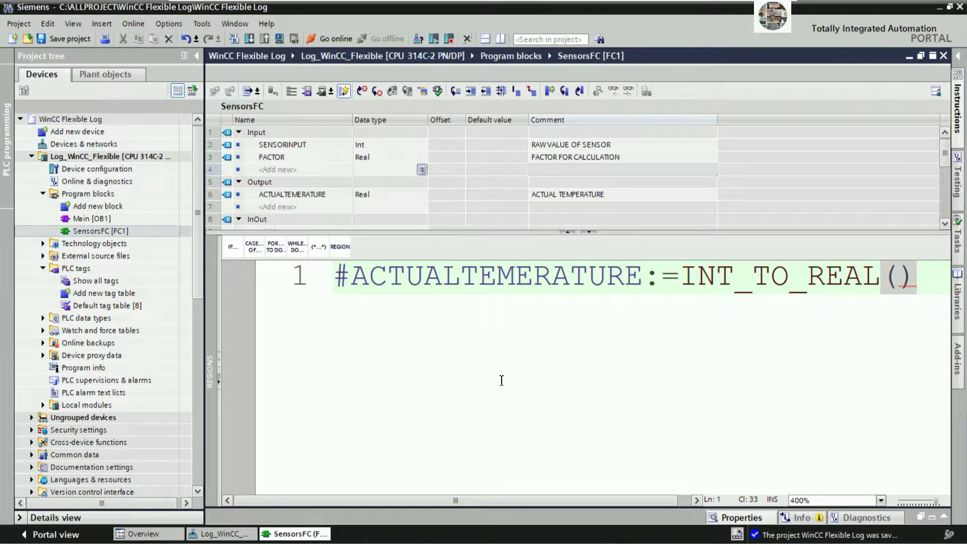
{"action": "left_click_drag", "start_coordinate": [323, 500], "coordinate": [355, 505]}
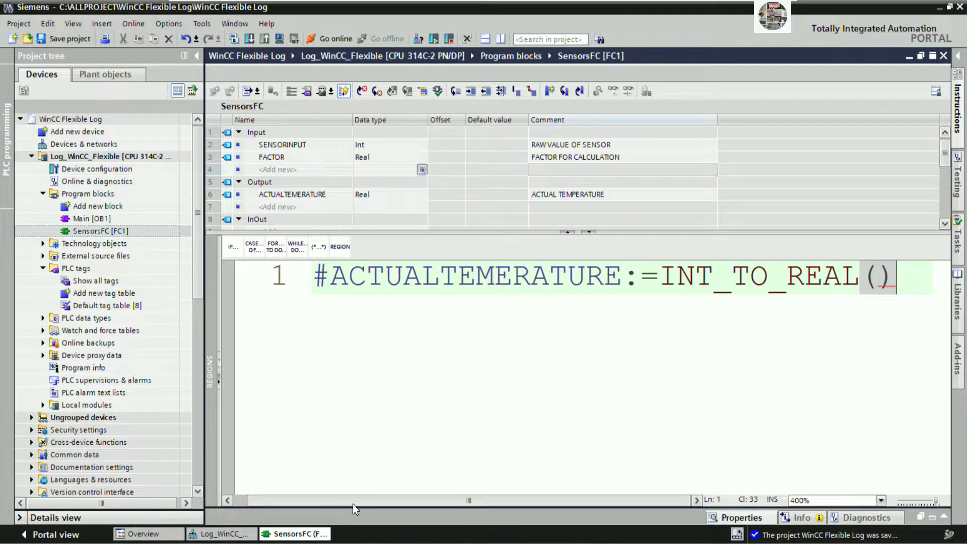
{"action": "scroll", "coordinate": [519, 376], "scroll_direction": "down", "scroll_amount": 2, "text": "ctrl"}
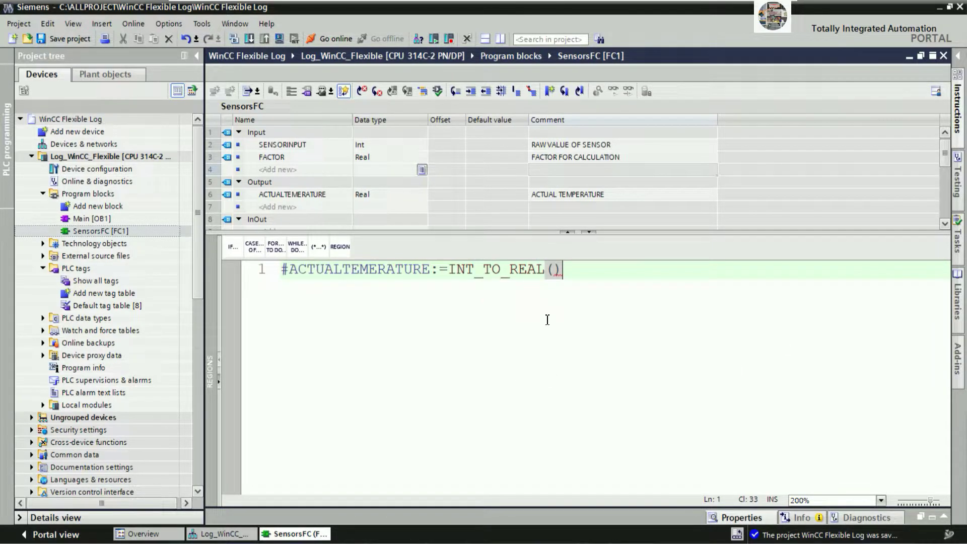
{"action": "left_click", "coordinate": [557, 271]}
{"action": "type", "text": "SEN"}
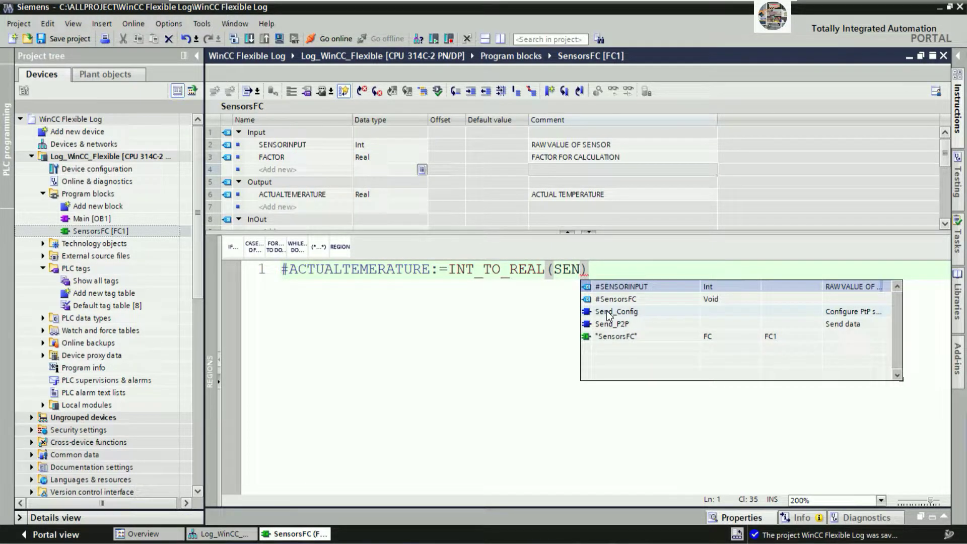
{"action": "left_click", "coordinate": [623, 286]}
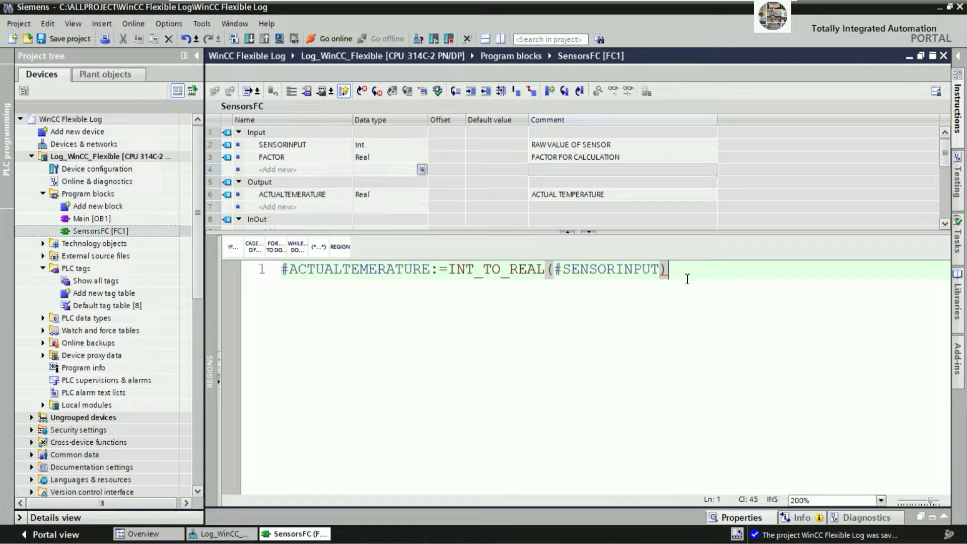
Divide the converted sensor value by #FACTOR and terminate the statement with a semicolon.
{"action": "type", "text": "/FACTOR"}
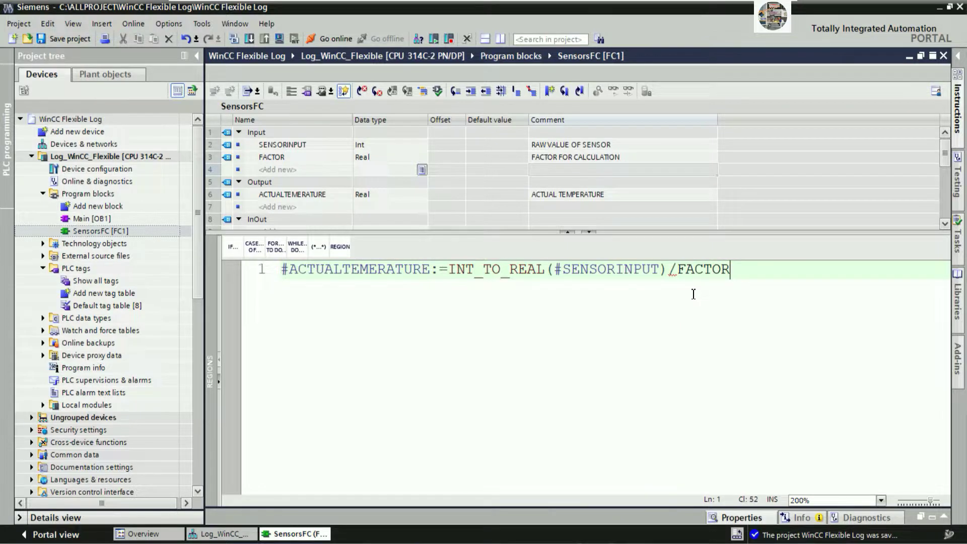
{"action": "left_click", "coordinate": [689, 287]}
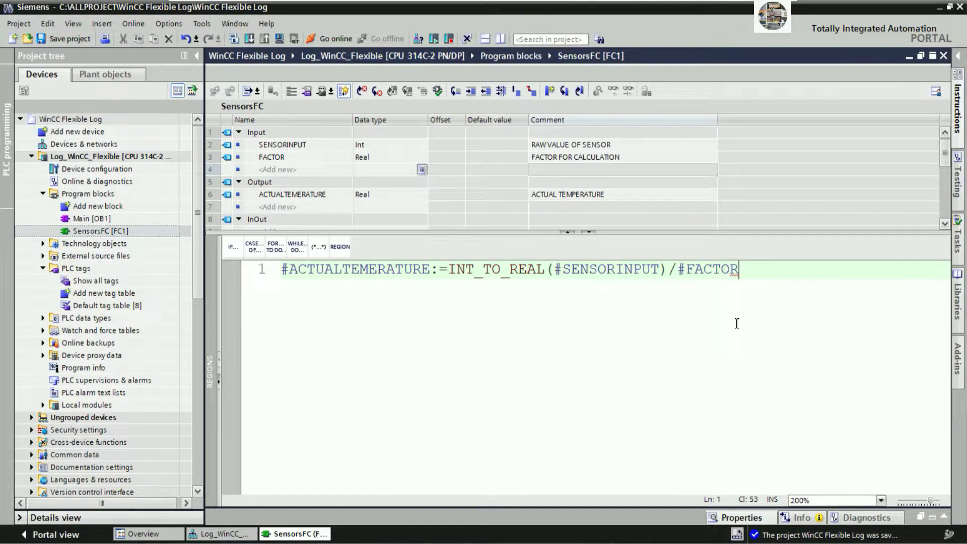
{"action": "type", "text": ";"}
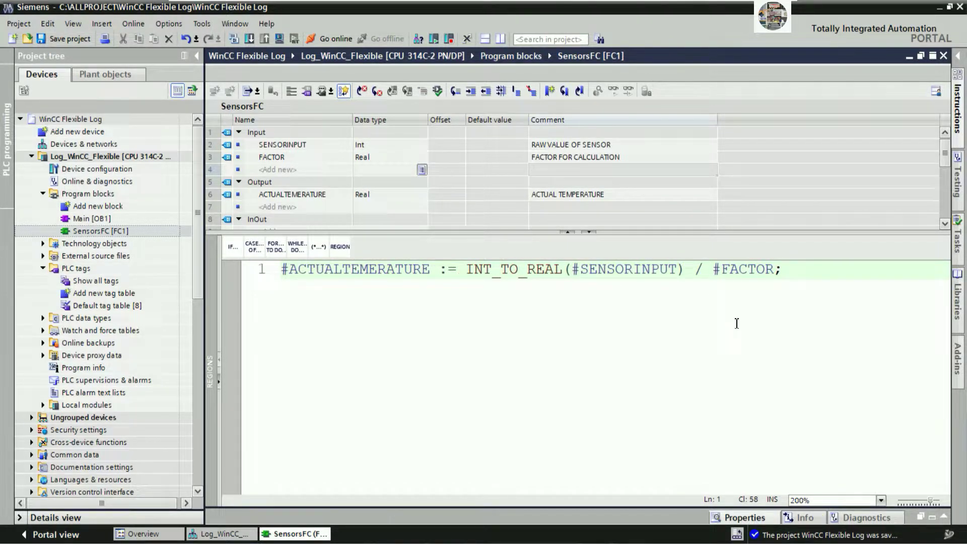
{"action": "left_click", "coordinate": [677, 362]}
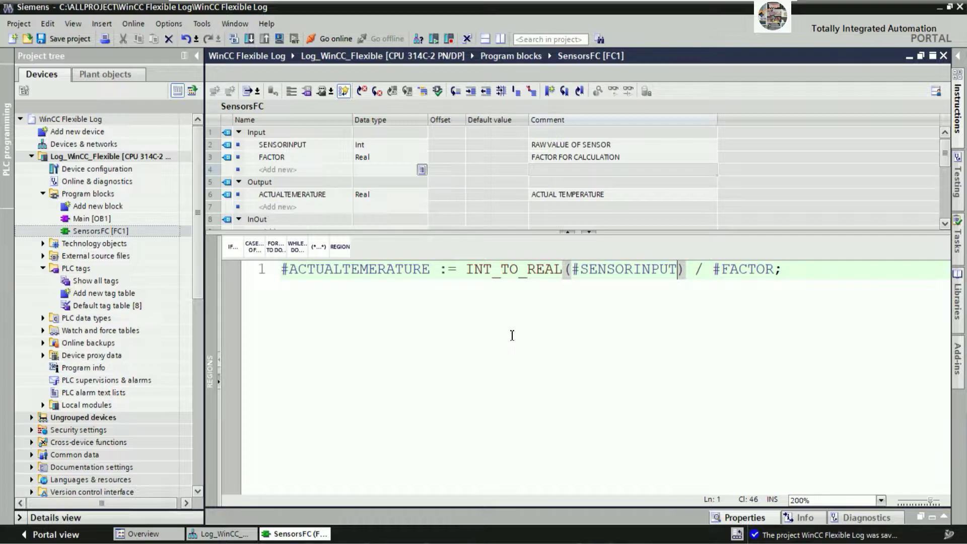
Insert the comment line "//CONVERT INPUT SENSOR FROM INT TO REAL AND DIVIDE BY FACTOR NORMALY USE 100.0" above the assignment.
{"action": "left_click", "coordinate": [281, 272]}
{"action": "key", "text": "Return"}
{"action": "key", "text": "Up"}
{"action": "type", "text": "//"}
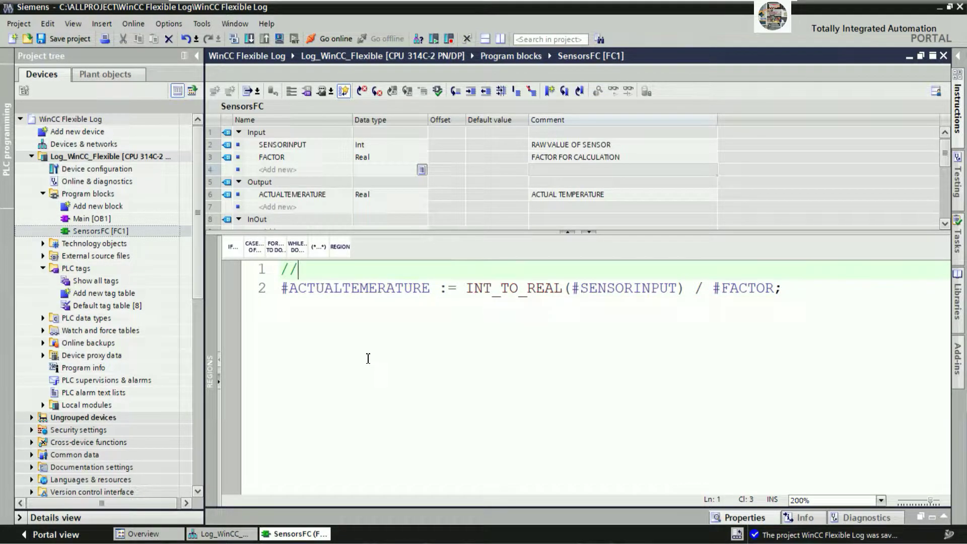
{"action": "type", "text": "CONVERT "}
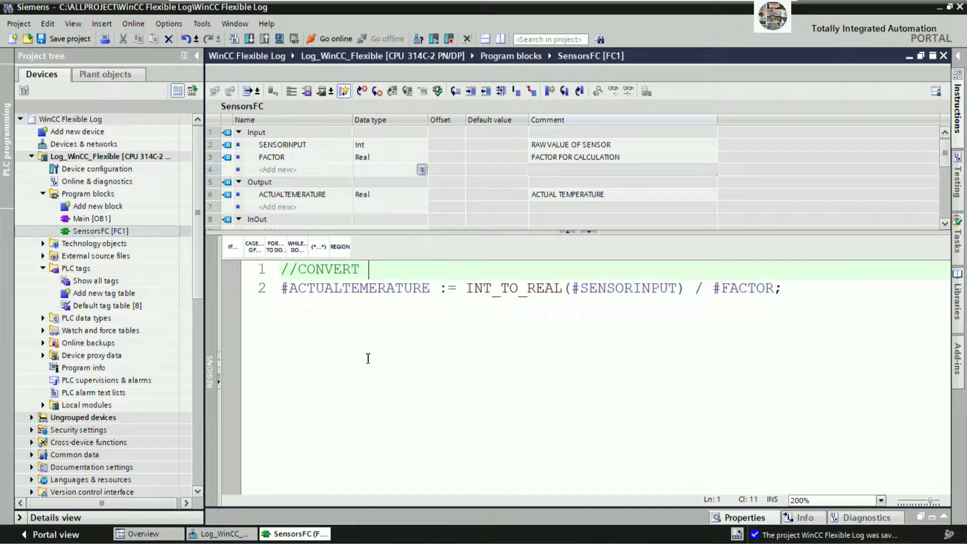
{"action": "type", "text": "INPUT SENSOR "}
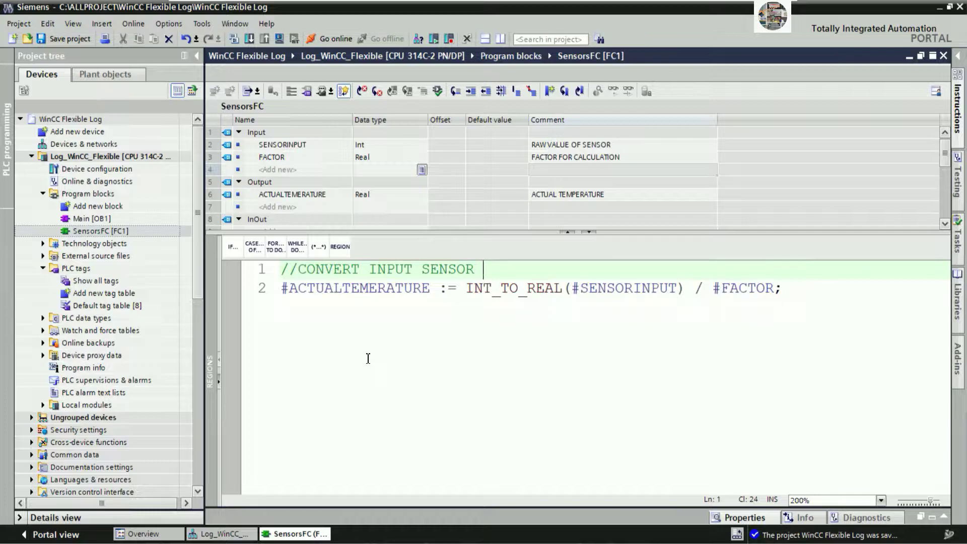
{"action": "type", "text": "FROM INT TO RELA"}
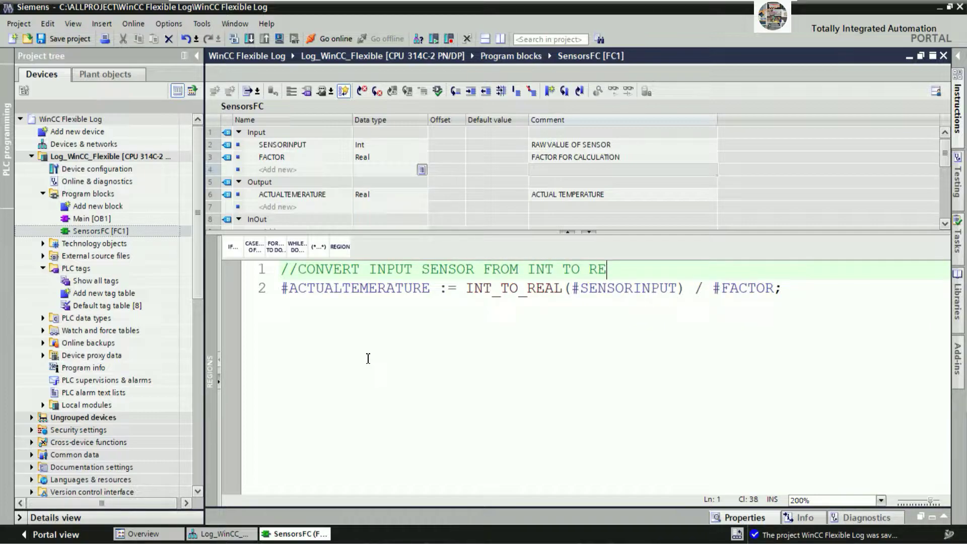
{"action": "key", "text": "BackSpace"}
{"action": "key", "text": "BackSpace"}
{"action": "type", "text": "AL AND DIV"}
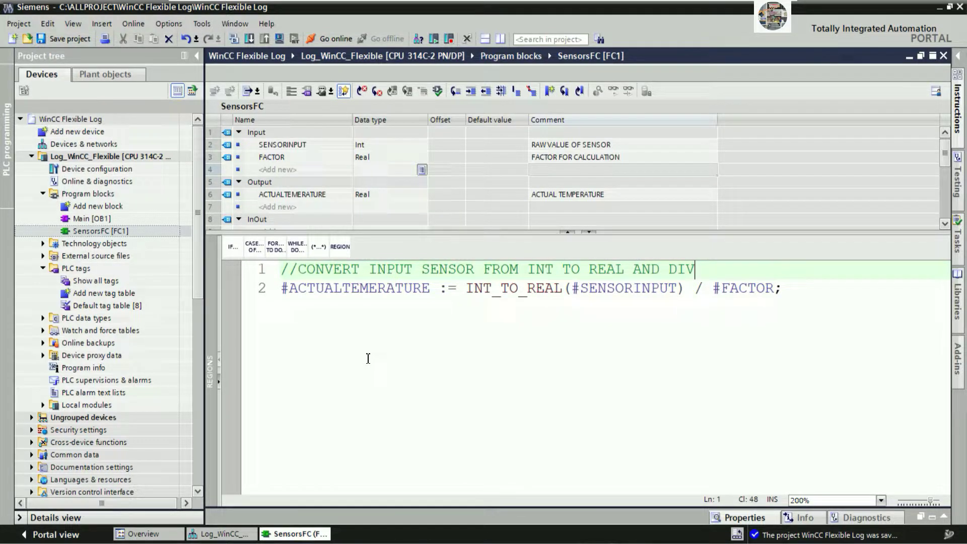
{"action": "type", "text": "IDE BY "}
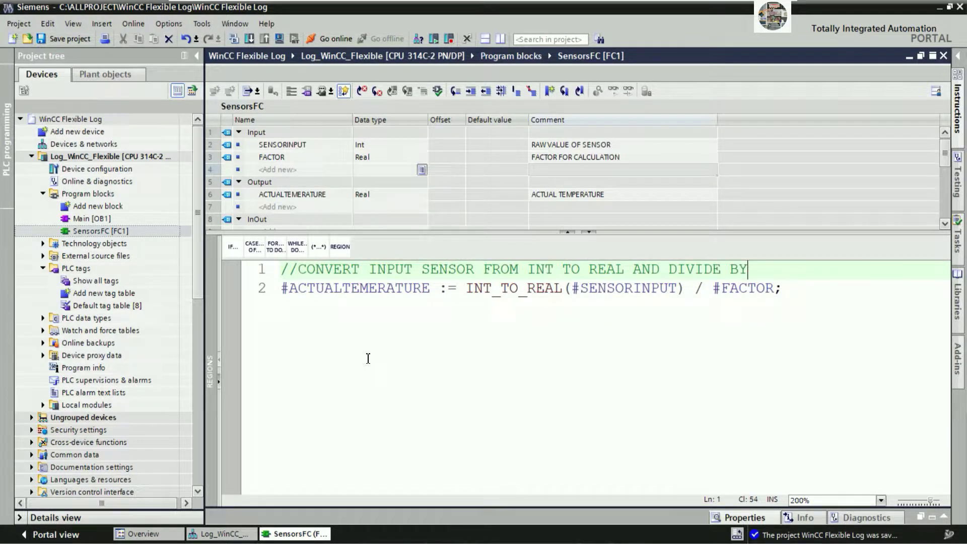
{"action": "type", "text": "FACTOR NORMALY USE 100.0"}
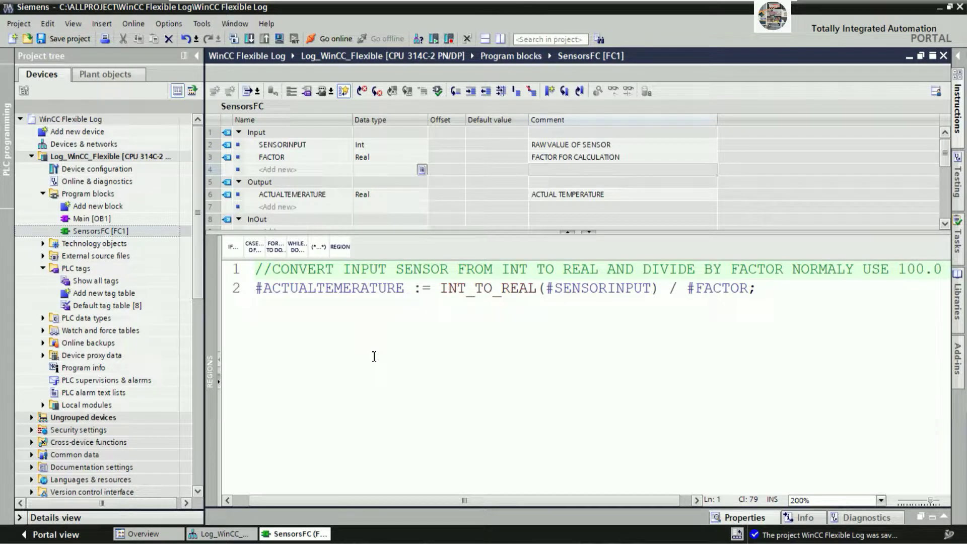
{"action": "key", "text": "Down"}
{"action": "key", "text": "Right"}
{"action": "key", "text": "Right"}
{"action": "key", "text": "Right"}
{"action": "key", "text": "Right"}
{"action": "key", "text": "Right"}
{"action": "key", "text": "Right"}
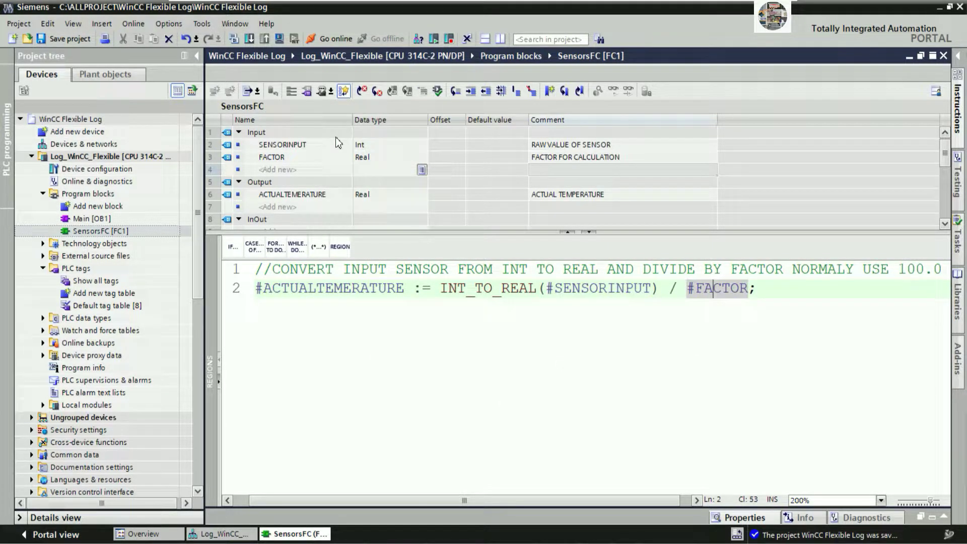
Compile the SensorsFC block, close the compile results and save the project.
{"action": "key", "text": "ctrl+b"}
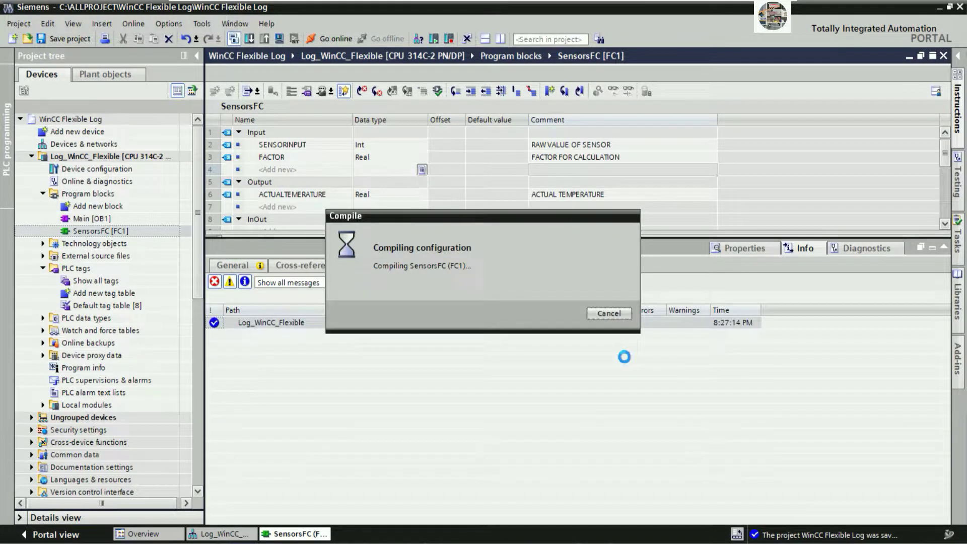
{"action": "left_click", "coordinate": [943, 247]}
{"action": "key", "text": "Left"}
{"action": "key", "text": "Left"}
{"action": "key", "text": "Left"}
{"action": "key", "text": "Left"}
{"action": "key", "text": "Left"}
{"action": "key", "text": "Left"}
{"action": "key", "text": "Left"}
{"action": "key", "text": "Left"}
{"action": "key", "text": "Left"}
{"action": "key", "text": "Left"}
{"action": "key", "text": "Left"}
{"action": "left_click", "coordinate": [71, 40]}
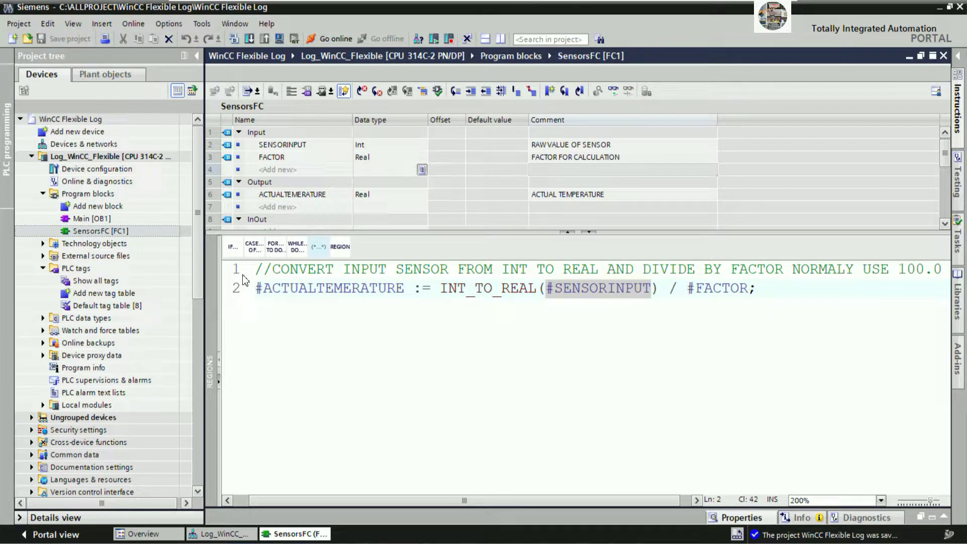
Open Main [OB1] and insert a call of SensorsFC [FC1] on the rung of Network 1.
{"action": "left_click", "coordinate": [102, 218]}
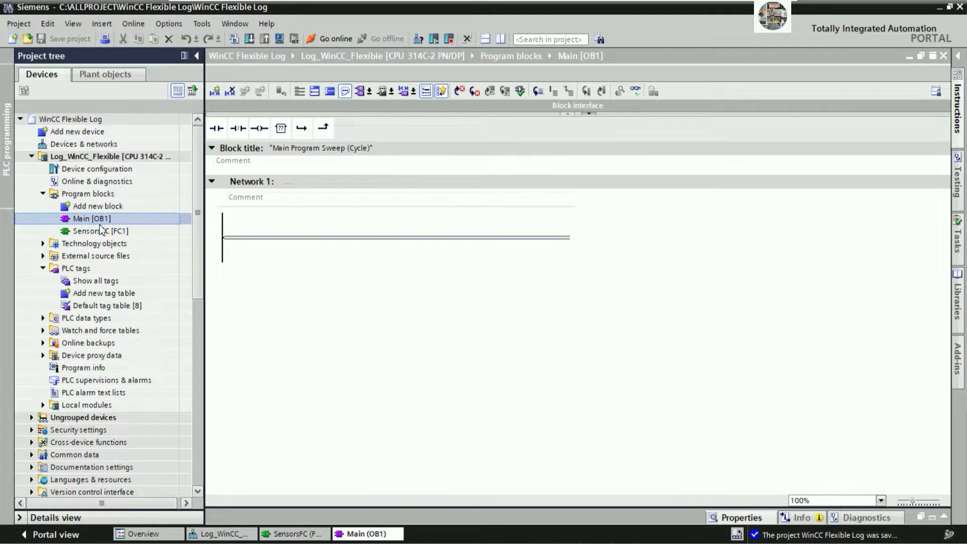
{"action": "left_click_drag", "start_coordinate": [102, 228], "coordinate": [393, 237]}
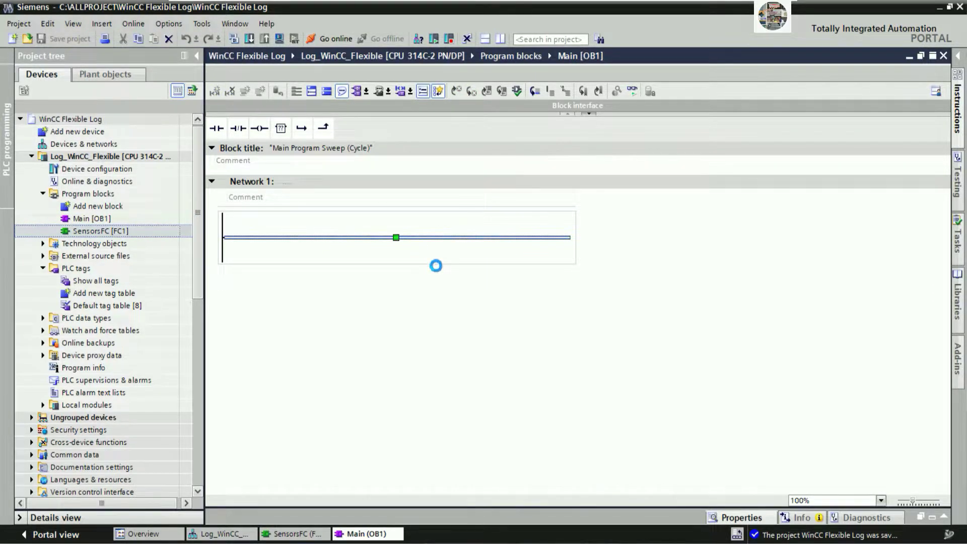
Add a new global data block named "SENSORs DATA" with automatic numbering and open it.
{"action": "left_click", "coordinate": [107, 206]}
{"action": "double_click", "coordinate": [98, 206]}
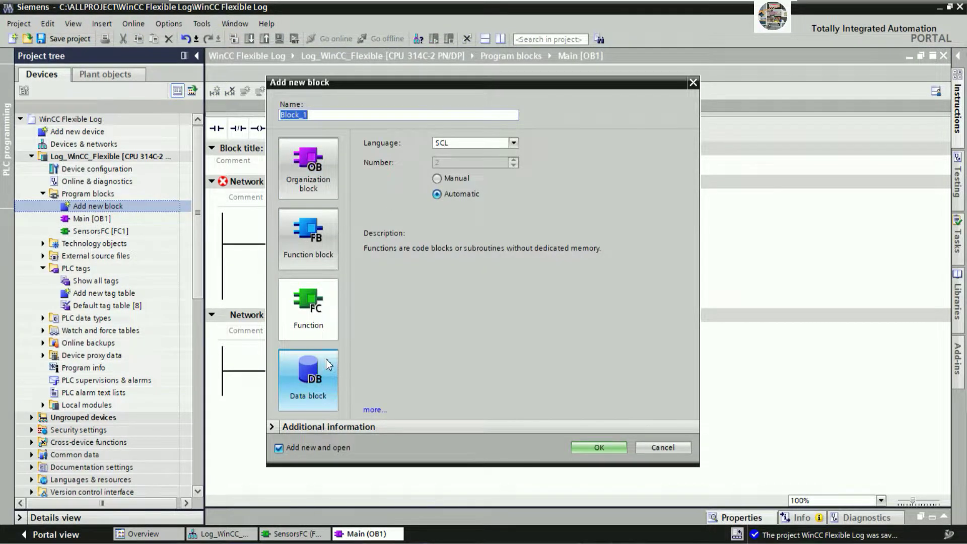
{"action": "left_click", "coordinate": [308, 378]}
{"action": "double_click", "coordinate": [359, 113]}
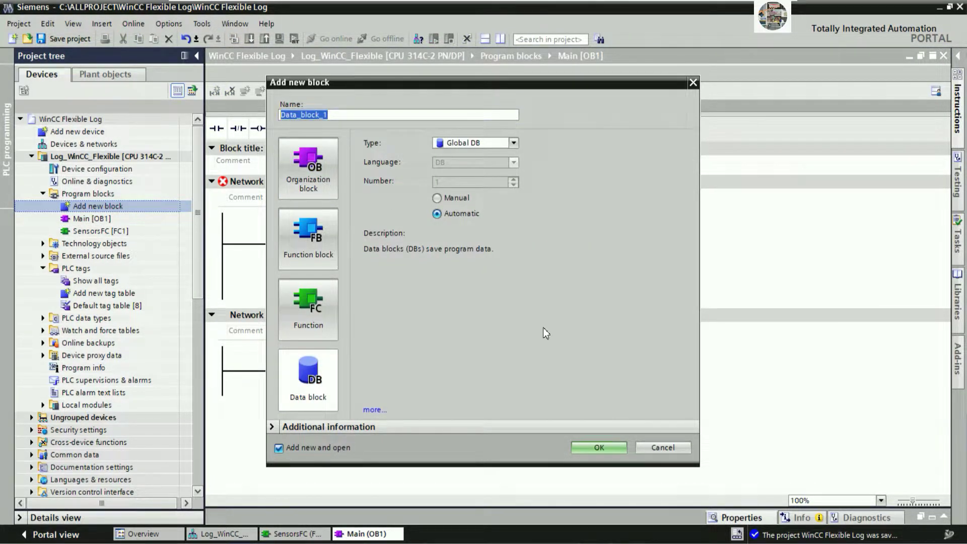
{"action": "type", "text": "SENOSR"}
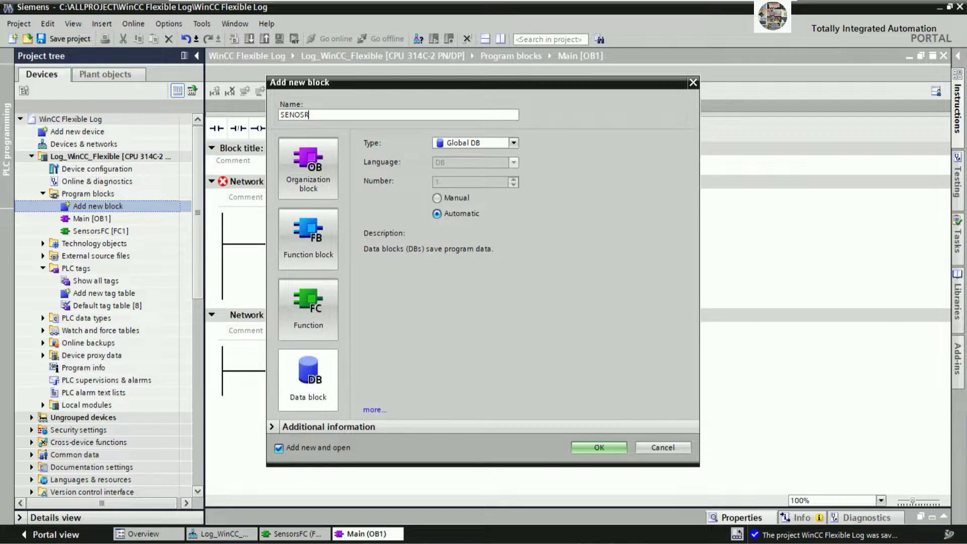
{"action": "key", "text": "BackSpace"}
{"action": "key", "text": "BackSpace"}
{"action": "type", "text": "SORsDATA"}
{"action": "key", "text": "BackSpace"}
{"action": "key", "text": "BackSpace"}
{"action": "key", "text": "BackSpace"}
{"action": "type", "text": "dATTA"}
{"action": "left_click", "coordinate": [330, 378]}
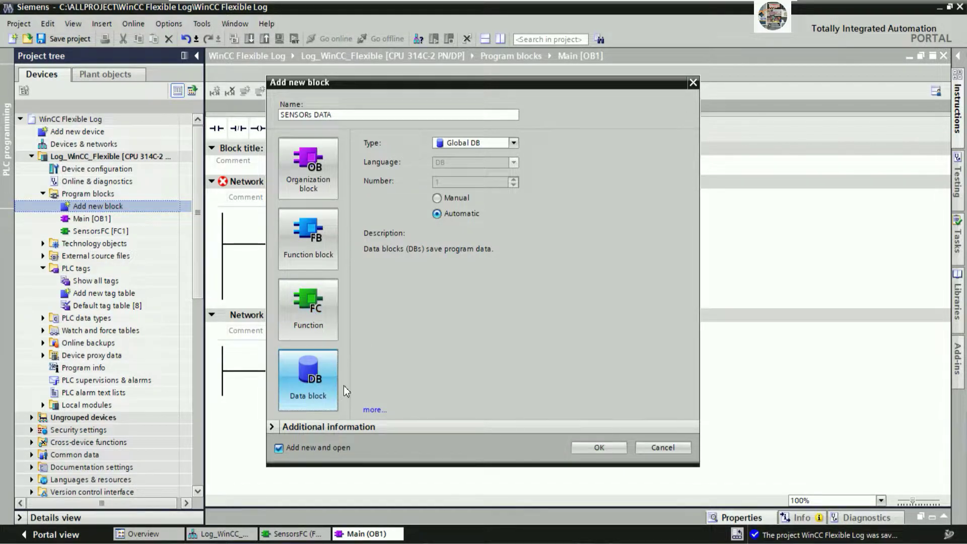
{"action": "left_click", "coordinate": [588, 447]}
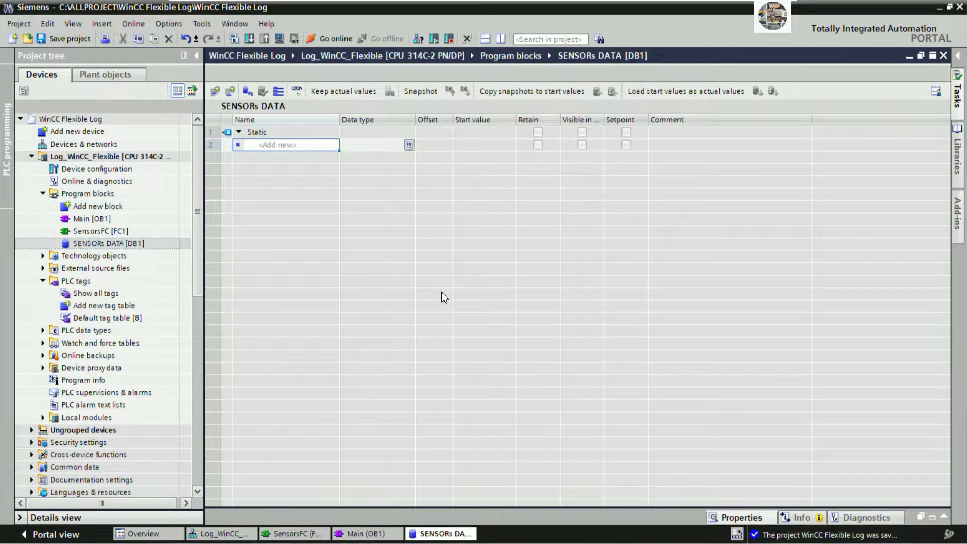
Add a variable named "SENSOR1 OUTPUT" with data type Real to the SENSORs DATA block.
{"action": "left_click", "coordinate": [301, 149]}
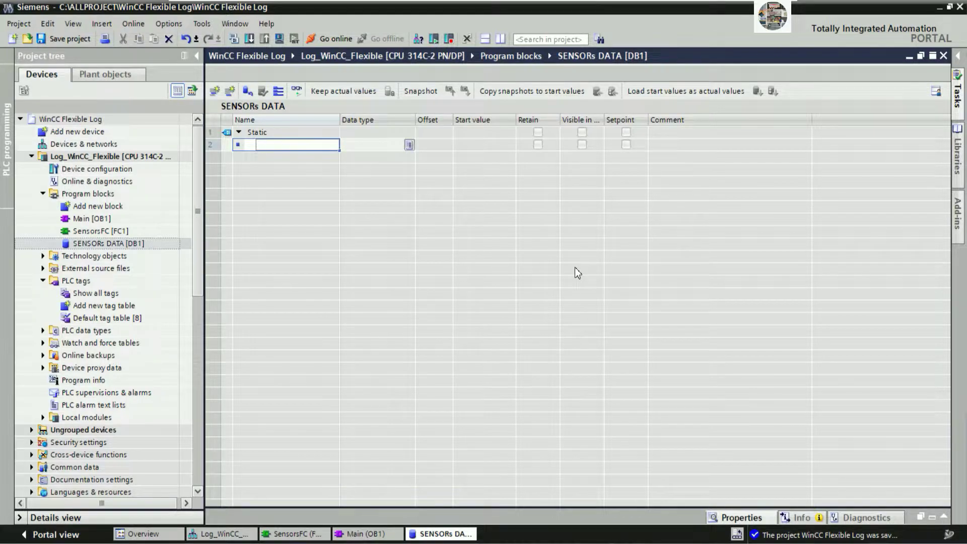
{"action": "type", "text": "SENSOR1 OUTPUT"}
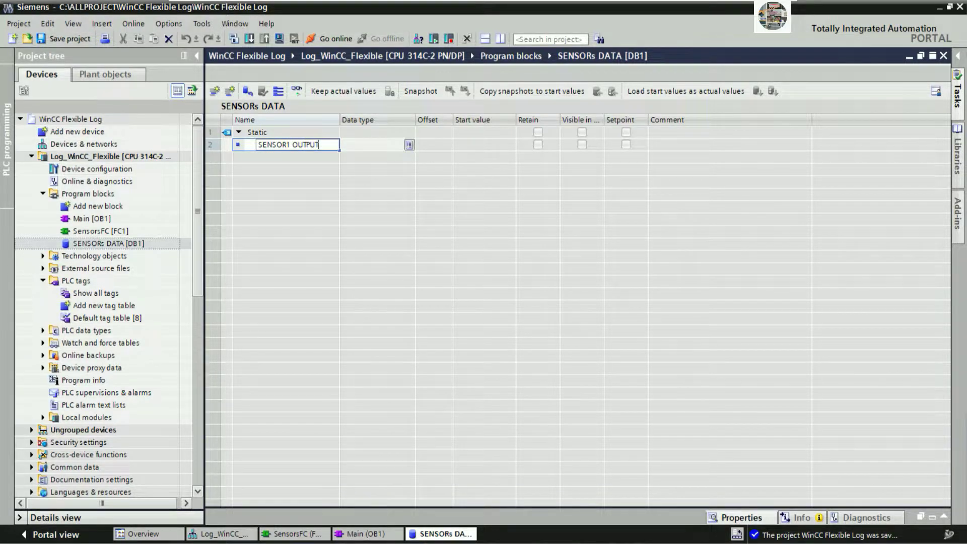
{"action": "key", "text": "Return"}
{"action": "key", "text": "Tab"}
{"action": "type", "text": "Real"}
{"action": "key", "text": "Return"}
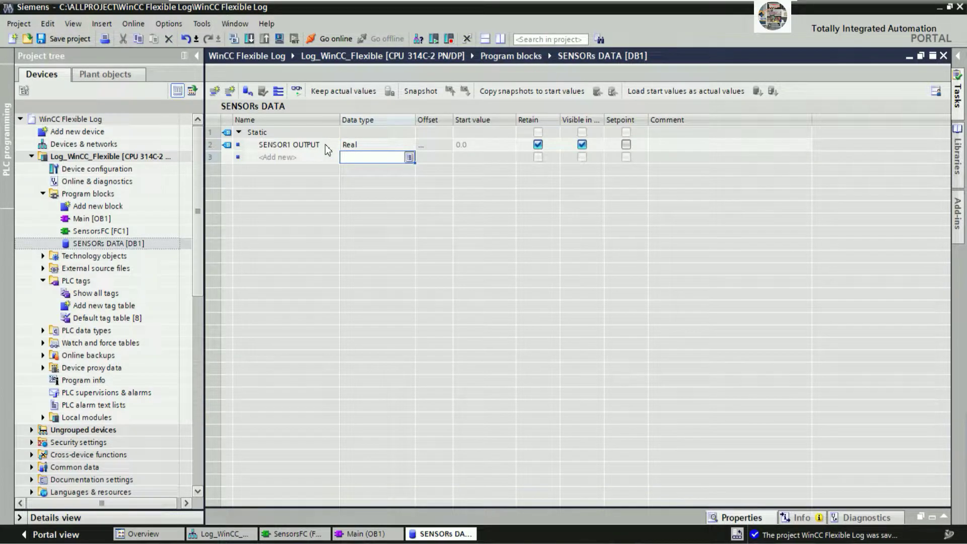
Rename the variable "OUTPUT SENSOR1" and fill it down to create the Real variables through "OUTPUT SENSOR8".
{"action": "left_click", "coordinate": [333, 158]}
{"action": "type", "text": "SE"}
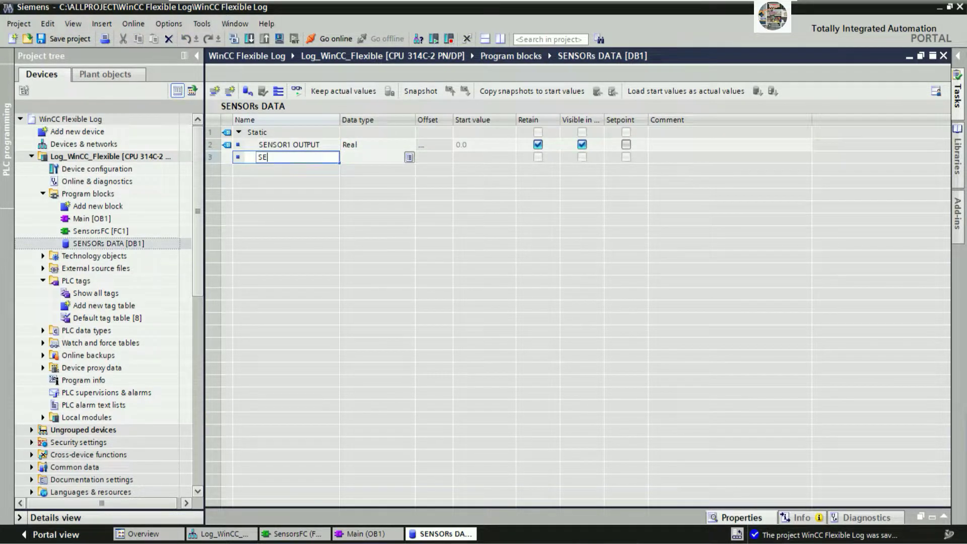
{"action": "key", "text": "BackSpace"}
{"action": "key", "text": "BackSpace"}
{"action": "key", "text": "Escape"}
{"action": "key", "text": "Up"}
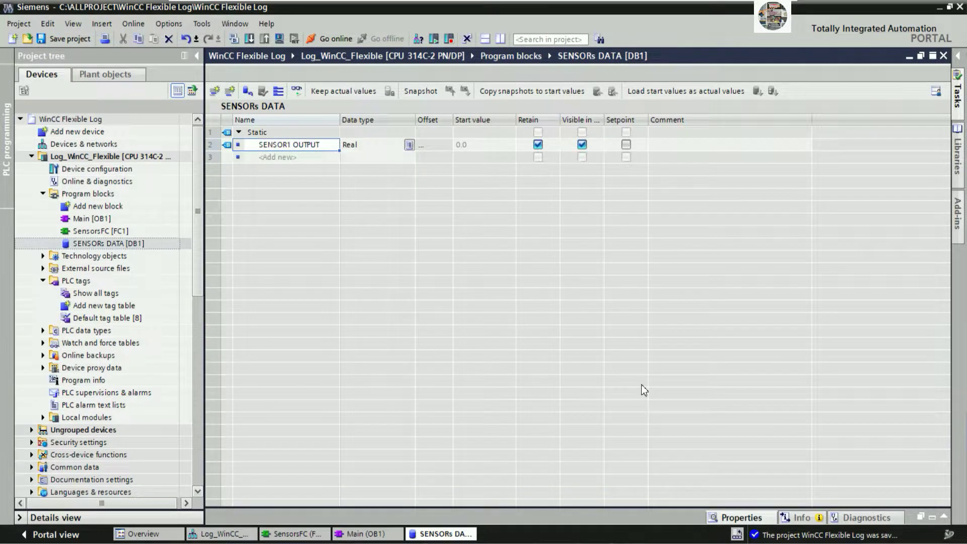
{"action": "type", "text": "OUTPUT SENSOR1"}
{"action": "key", "text": "Return"}
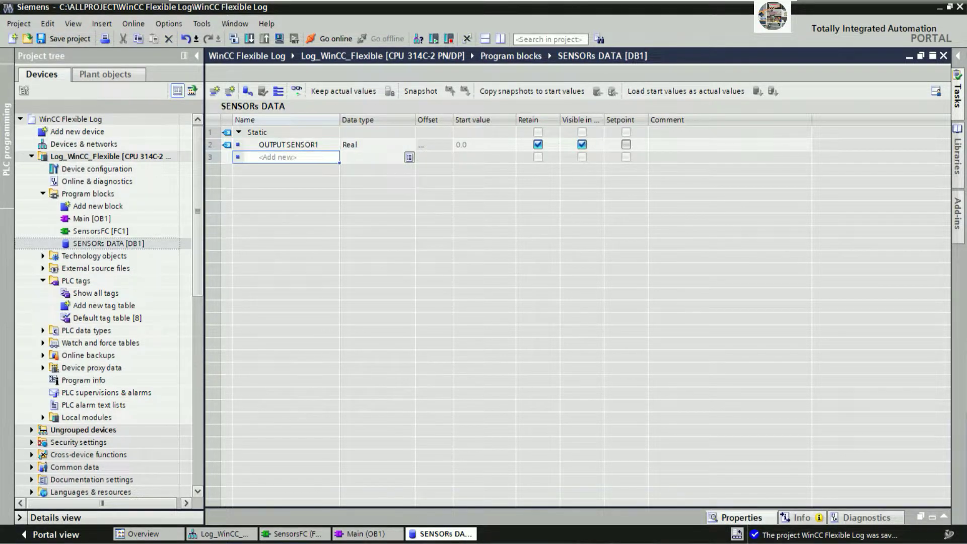
{"action": "left_click", "coordinate": [337, 149]}
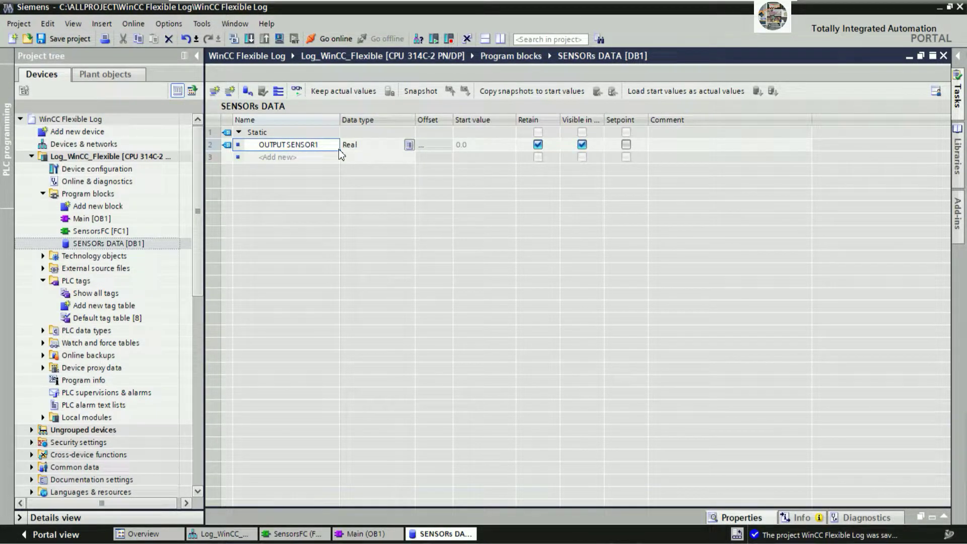
{"action": "left_click_drag", "start_coordinate": [338, 150], "coordinate": [330, 227]}
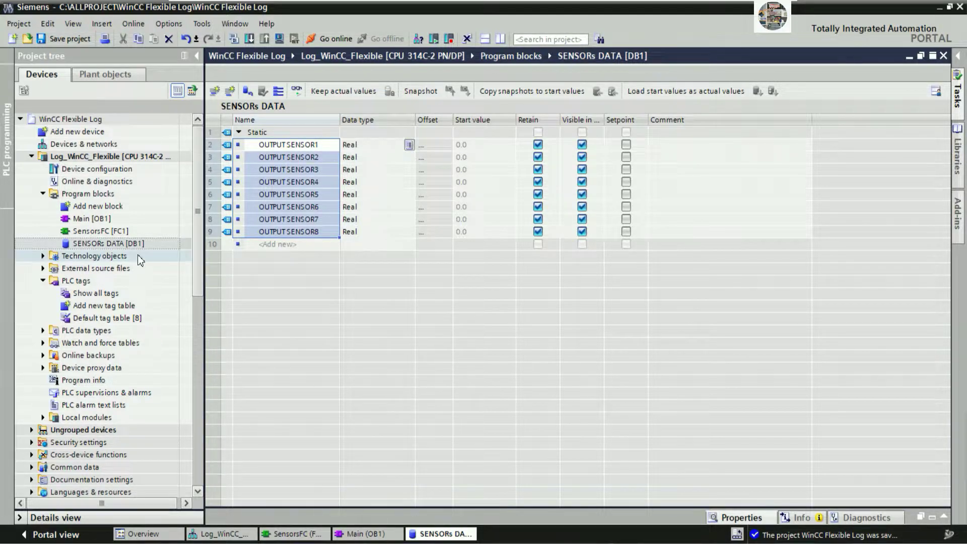
Check the attributes of the SENSORs DATA block, compile it and enlarge the variable table above the compile results.
{"action": "right_click", "coordinate": [114, 244]}
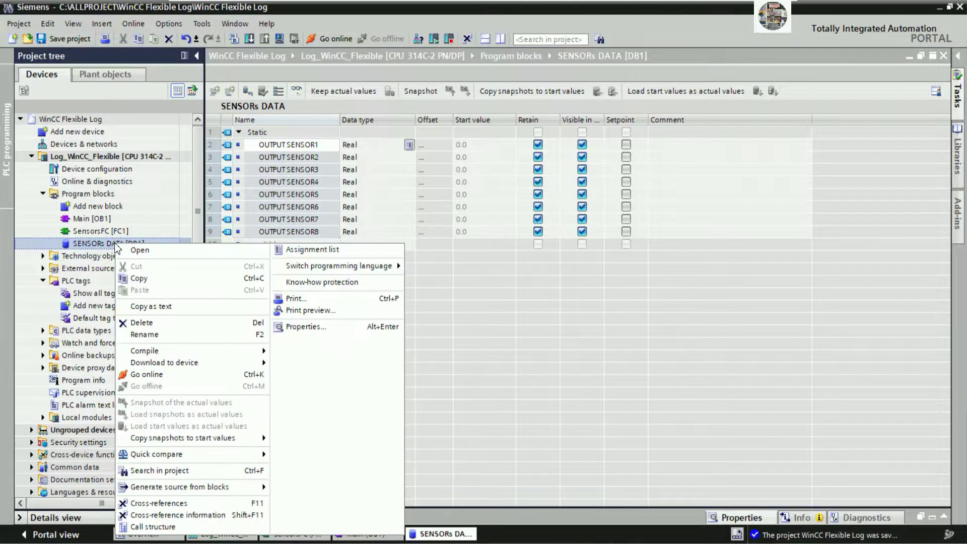
{"action": "left_click", "coordinate": [292, 326]}
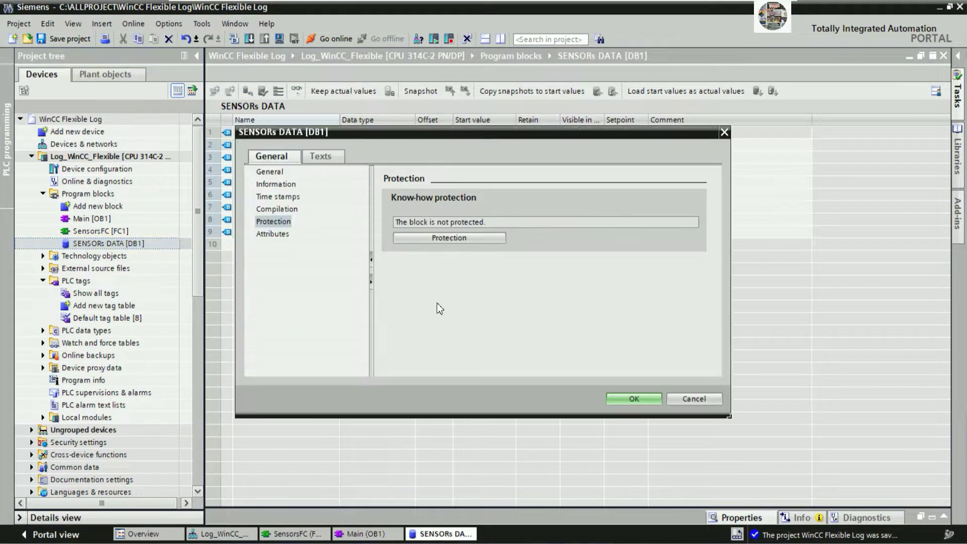
{"action": "left_click", "coordinate": [274, 234]}
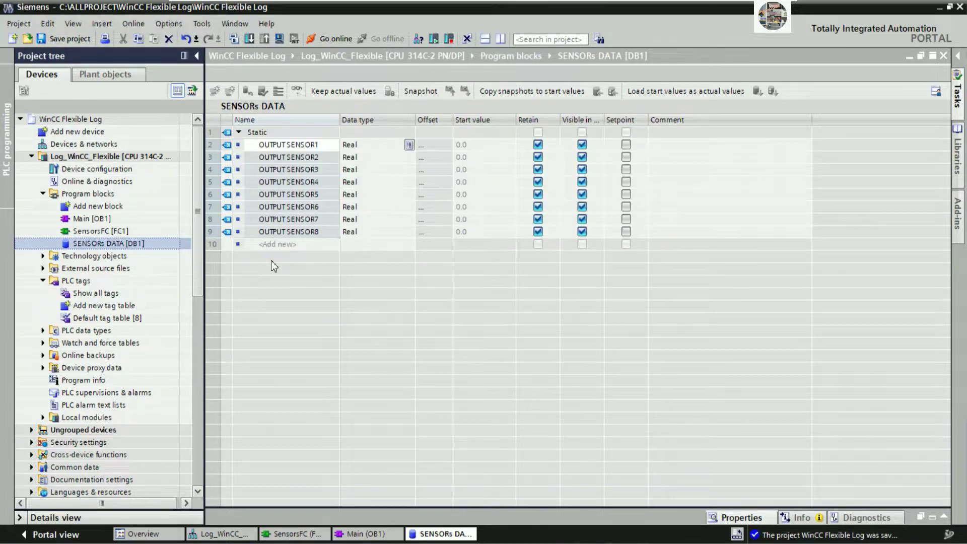
{"action": "left_click", "coordinate": [233, 40]}
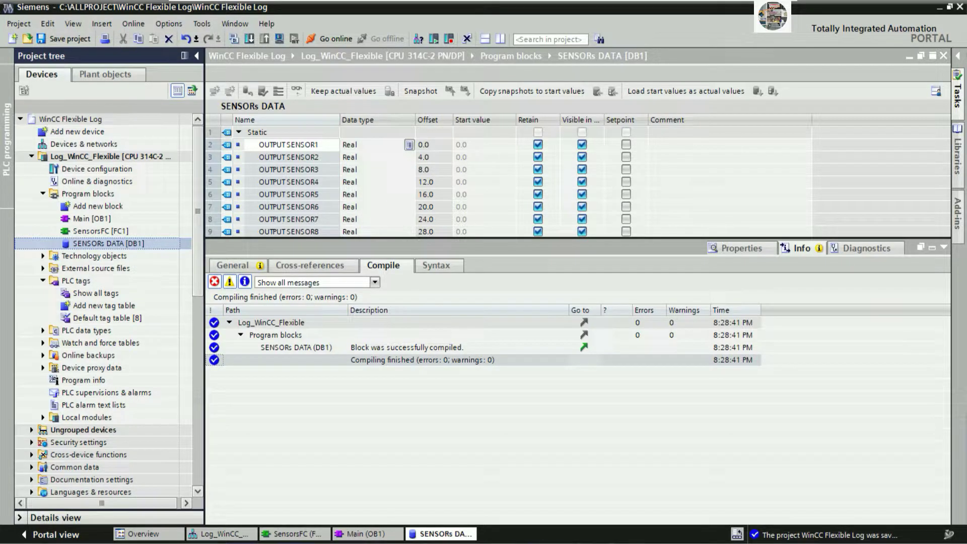
{"action": "left_click_drag", "start_coordinate": [519, 239], "coordinate": [533, 331]}
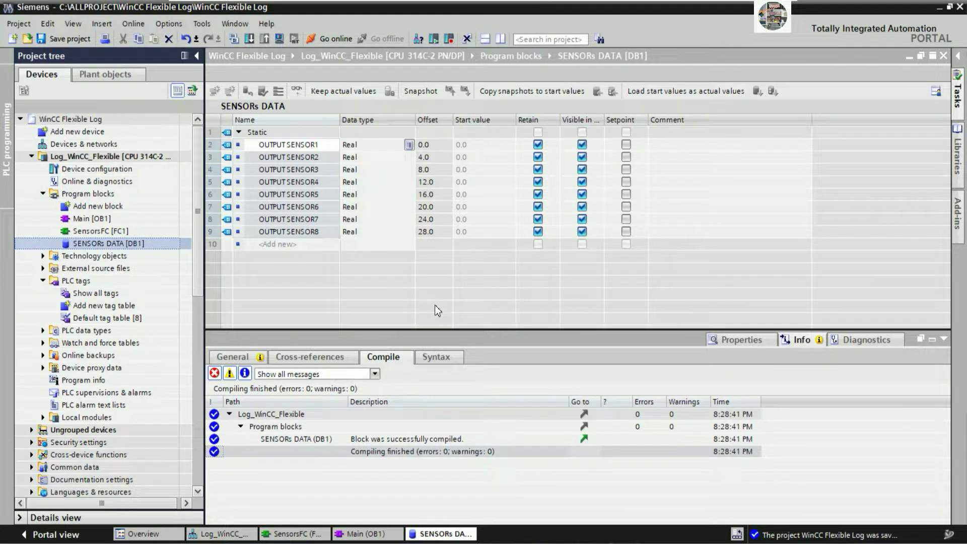
Open Main [OB1] and assign "SENSORs DATA"."OUTPUT SENSOR1" to the actual temperature output of the SensorsFC call.
{"action": "left_click", "coordinate": [94, 219]}
{"action": "double_click", "coordinate": [96, 220]}
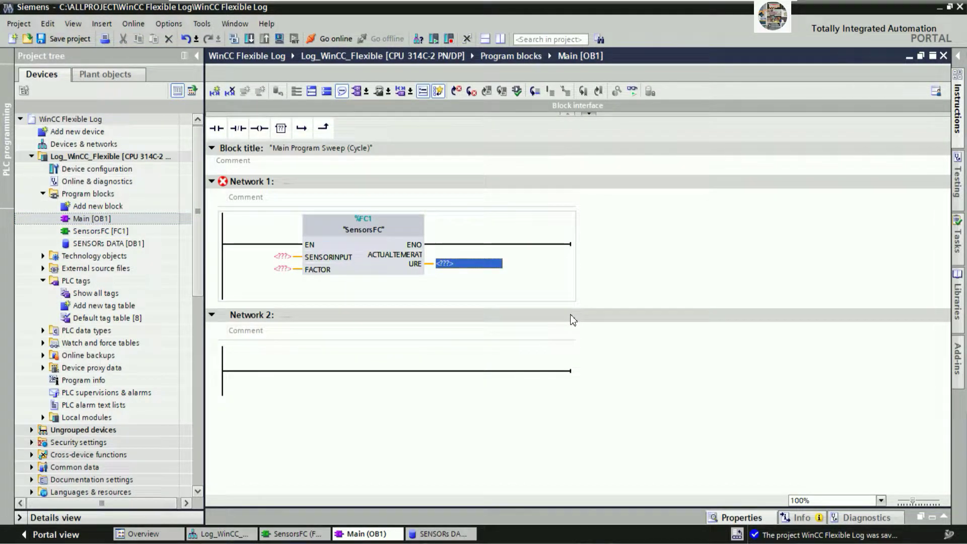
{"action": "type", "text": "S"}
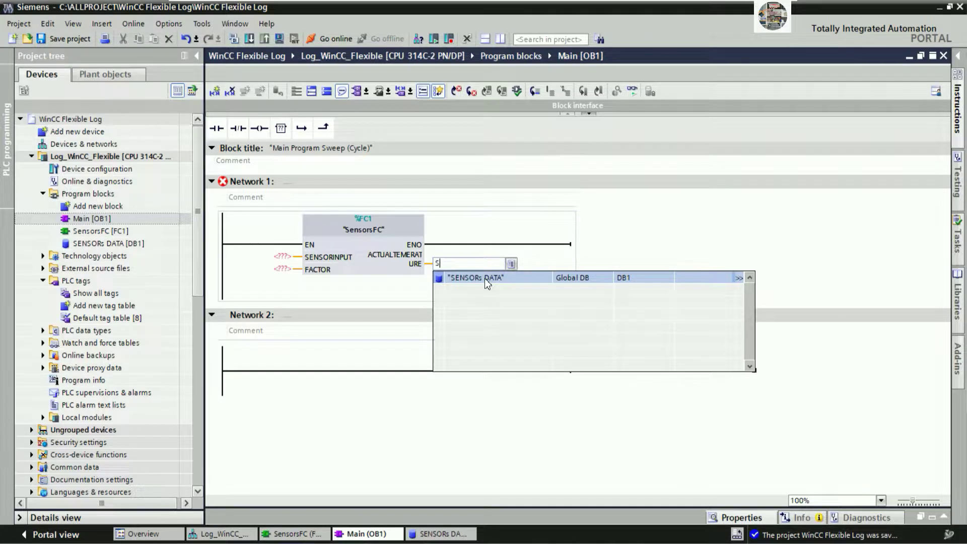
{"action": "left_click", "coordinate": [484, 278]}
{"action": "key", "text": "Return"}
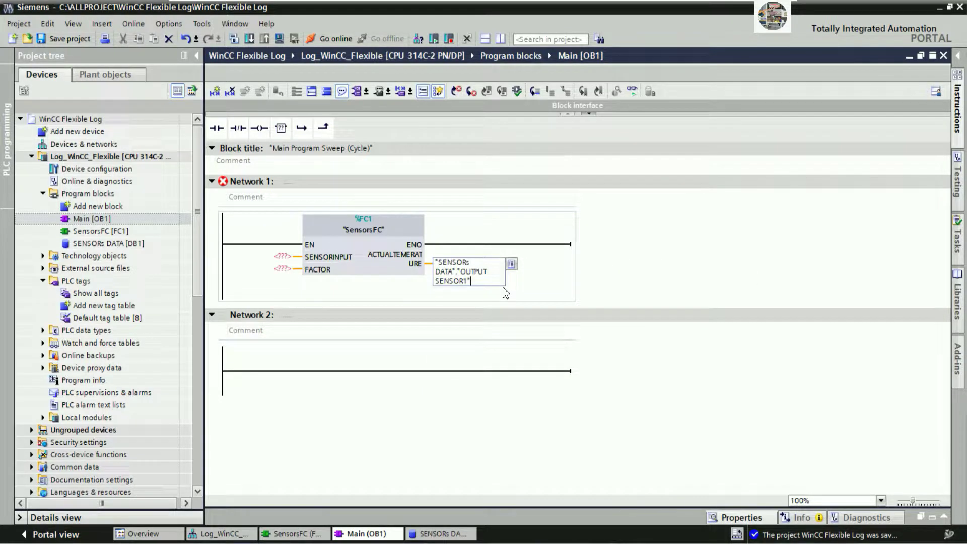
{"action": "left_click", "coordinate": [508, 346]}
Assign the "Temperature Sensor1" tag to the SENSORINPUT parameter of the SensorsFC call.
{"action": "left_click", "coordinate": [283, 257]}
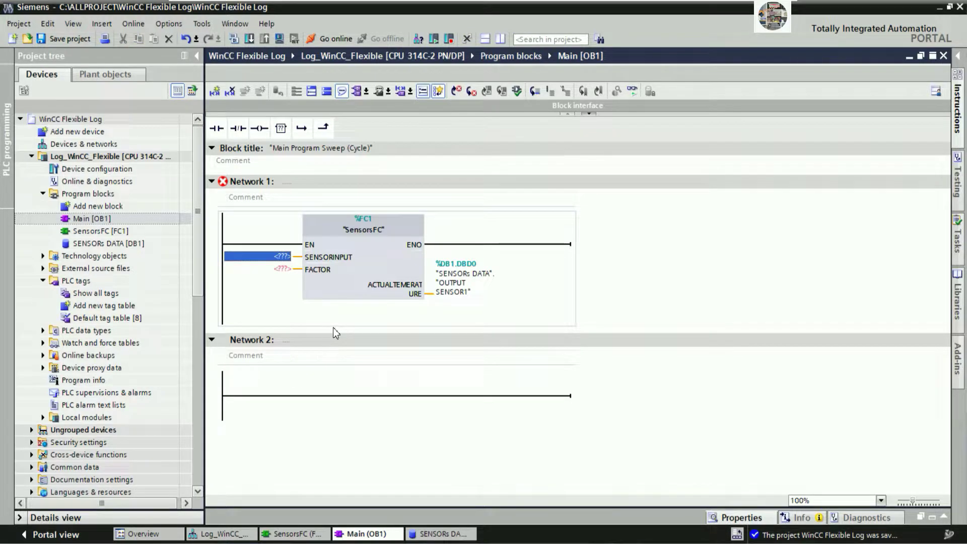
{"action": "type", "text": "S"}
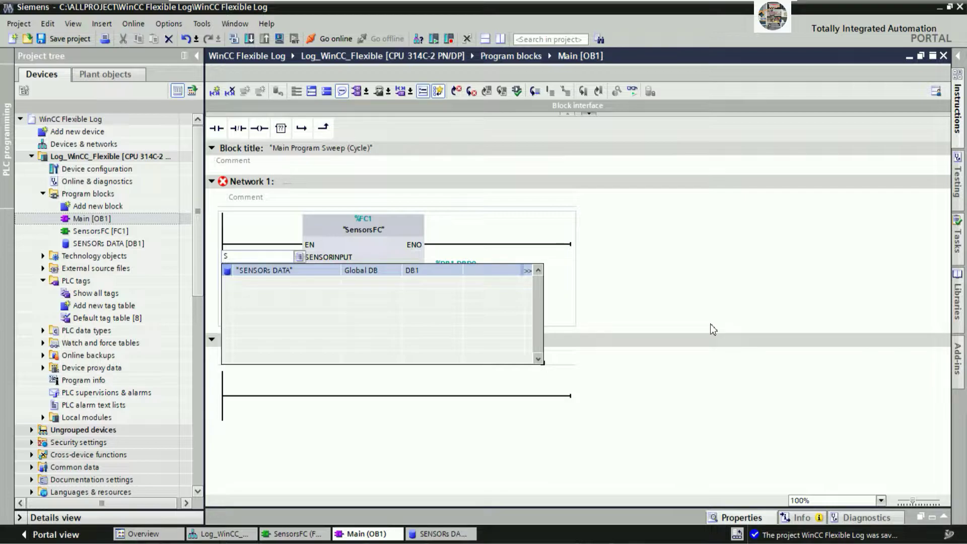
{"action": "key", "text": "BackSpace"}
{"action": "type", "text": "T"}
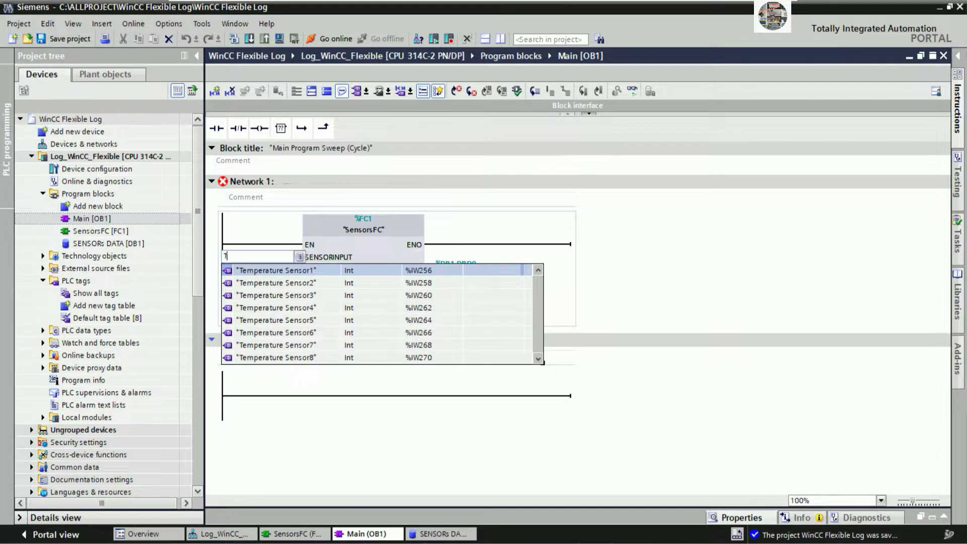
{"action": "left_click", "coordinate": [312, 272]}
{"action": "left_click", "coordinate": [395, 390]}
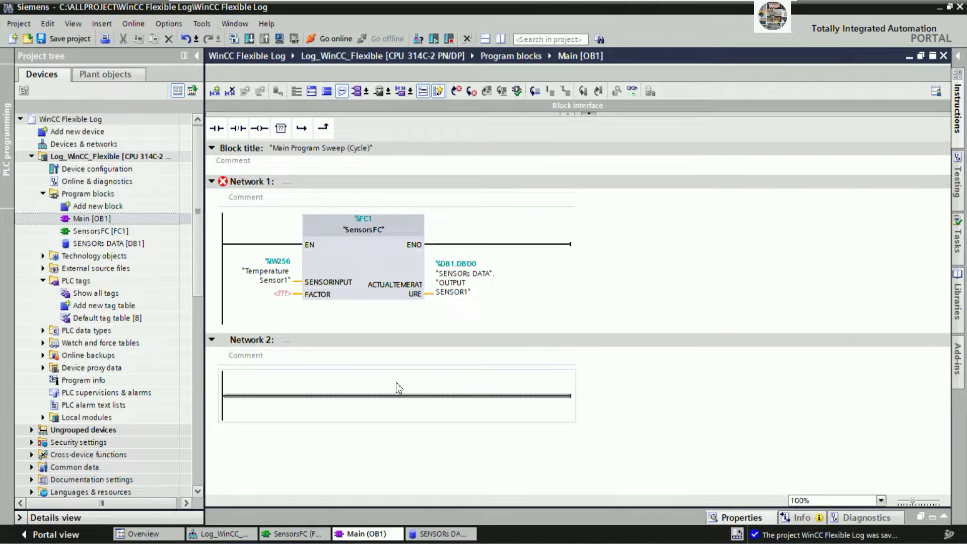
Set the FACTOR parameter of the SensorsFC call in Network 1 to 100.0.
{"action": "left_click", "coordinate": [280, 294]}
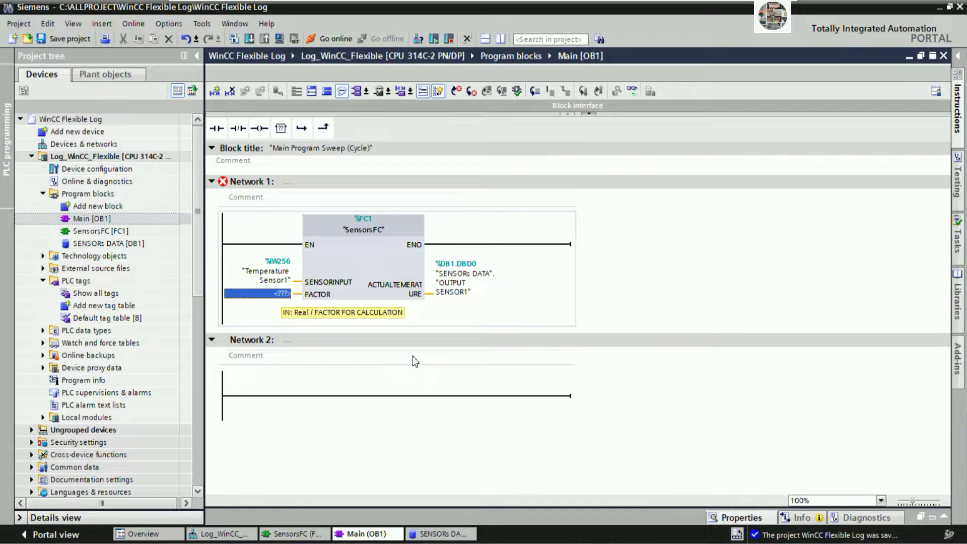
{"action": "type", "text": "100"}
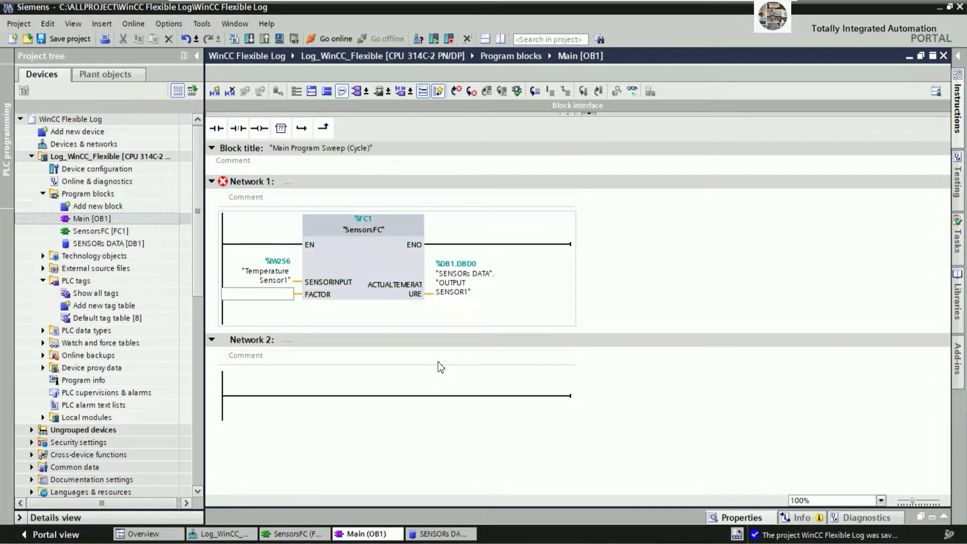
{"action": "type", "text": ".0"}
{"action": "key", "text": "Return"}
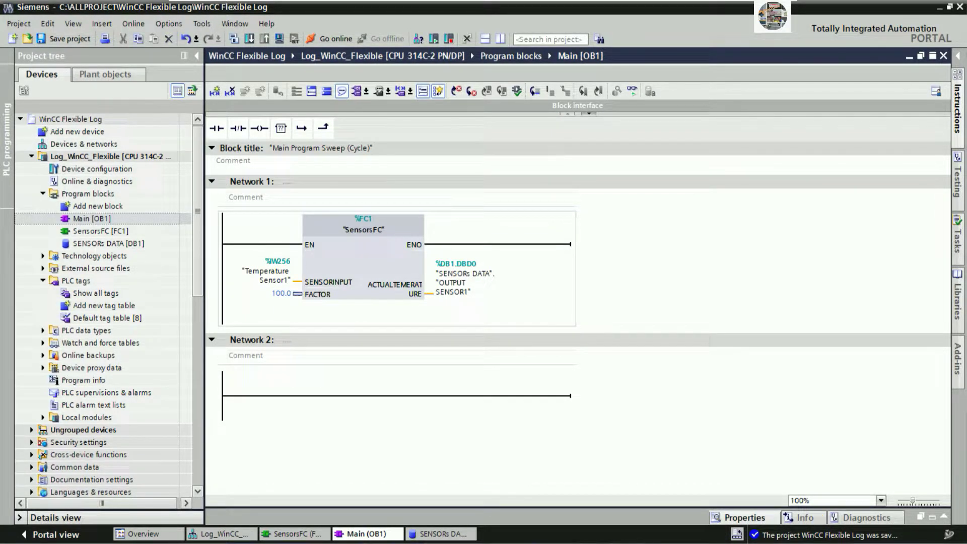
Title Network 1 "SENSOR1 ACTUAL TEMPERATURE".
{"action": "left_click", "coordinate": [318, 186]}
{"action": "type", "text": "SENSOR1"}
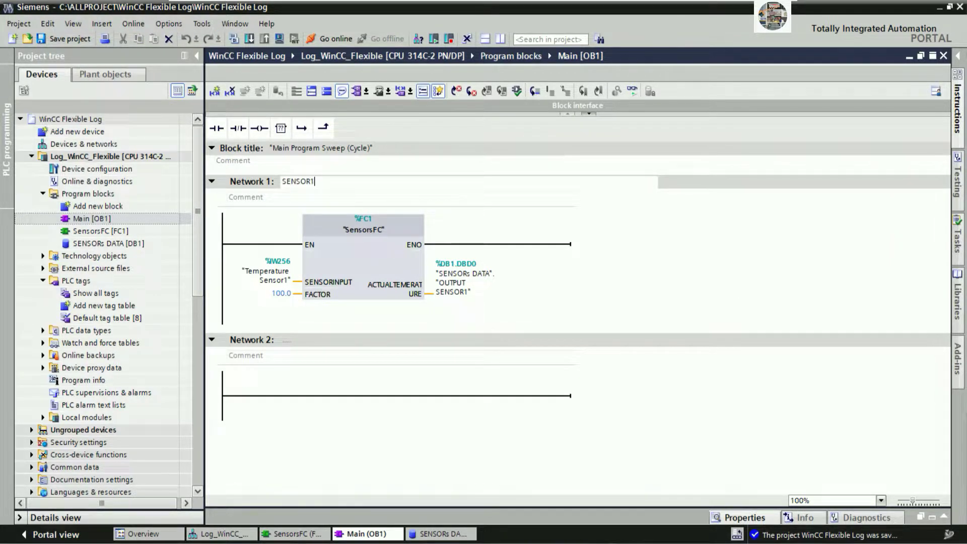
{"action": "type", "text": " ACTUAL TEMPERATU"}
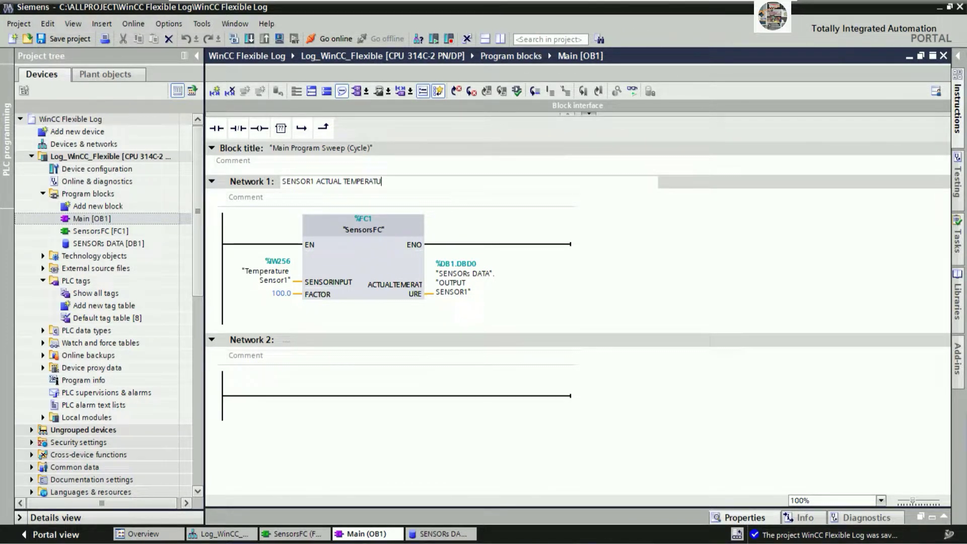
Copy the Network 1 title to Network 2 and change it to "SENSOR2 ACTUAL TEMPERATURE".
{"action": "left_click_drag", "start_coordinate": [391, 182], "coordinate": [282, 180]}
{"action": "key", "text": "ctrl+c"}
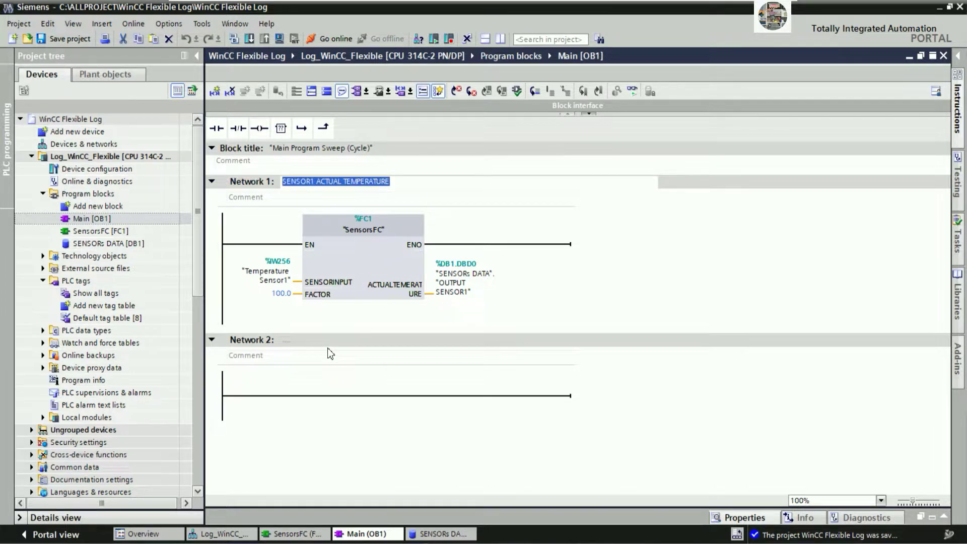
{"action": "left_click", "coordinate": [325, 340]}
{"action": "key", "text": "ctrl+v"}
{"action": "left_click", "coordinate": [317, 339]}
{"action": "key", "text": "BackSpace"}
{"action": "type", "text": "2"}
{"action": "left_click", "coordinate": [425, 384]}
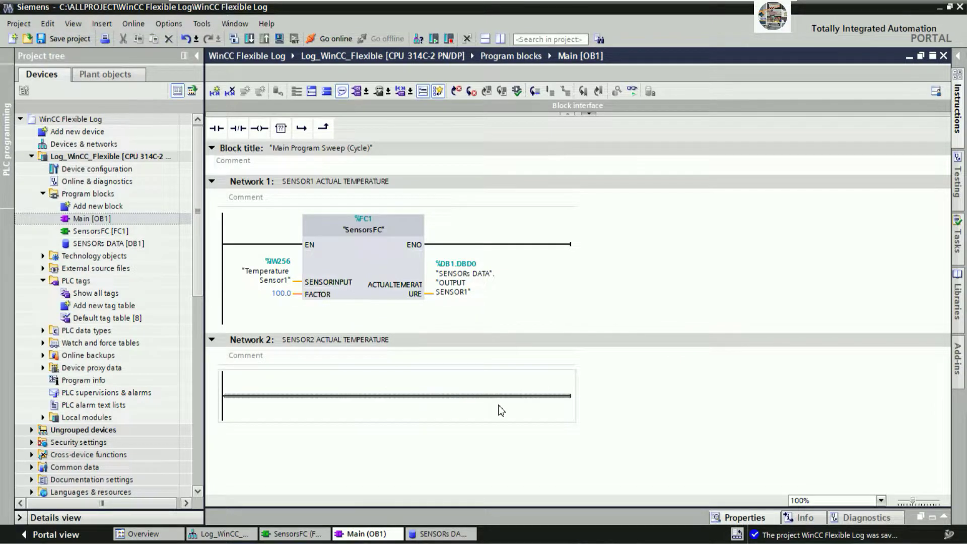
Insert a second SensorsFC call after the first in Network 1 and change that network's title to "SENSOR2 ACTUAL TEMPERATURE".
{"action": "left_click_drag", "start_coordinate": [110, 228], "coordinate": [543, 248]}
{"action": "left_click", "coordinate": [336, 181]}
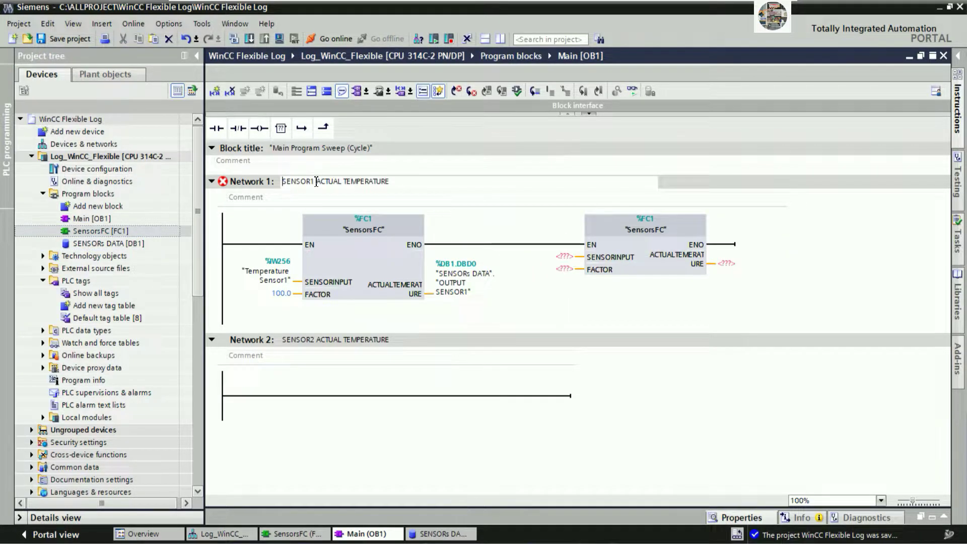
{"action": "key", "text": "BackSpace"}
{"action": "type", "text": "2"}
{"action": "left_click", "coordinate": [639, 394]}
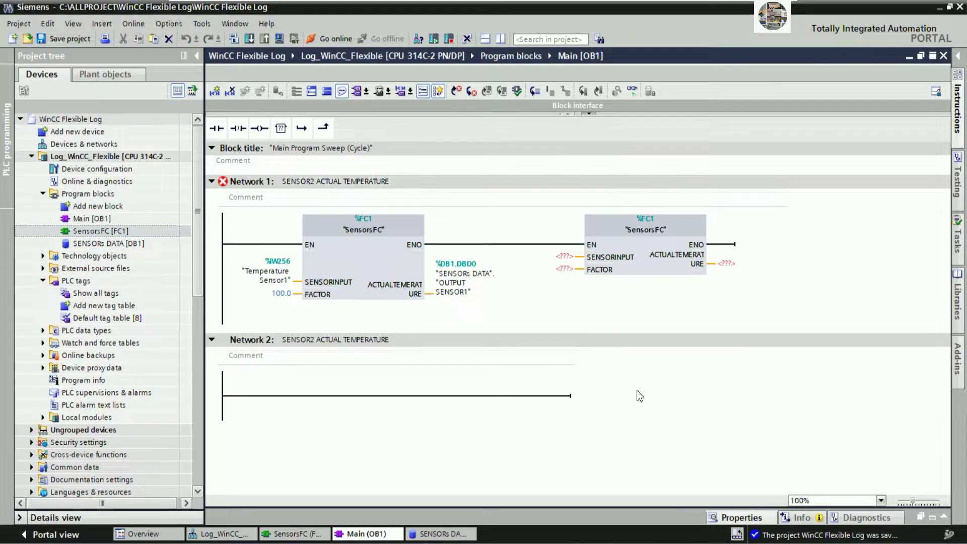
Assign "Temperature Sensor2" to SENSORINPUT of the second SensorsFC call and set its FACTOR to 100.0.
{"action": "left_click", "coordinate": [554, 259]}
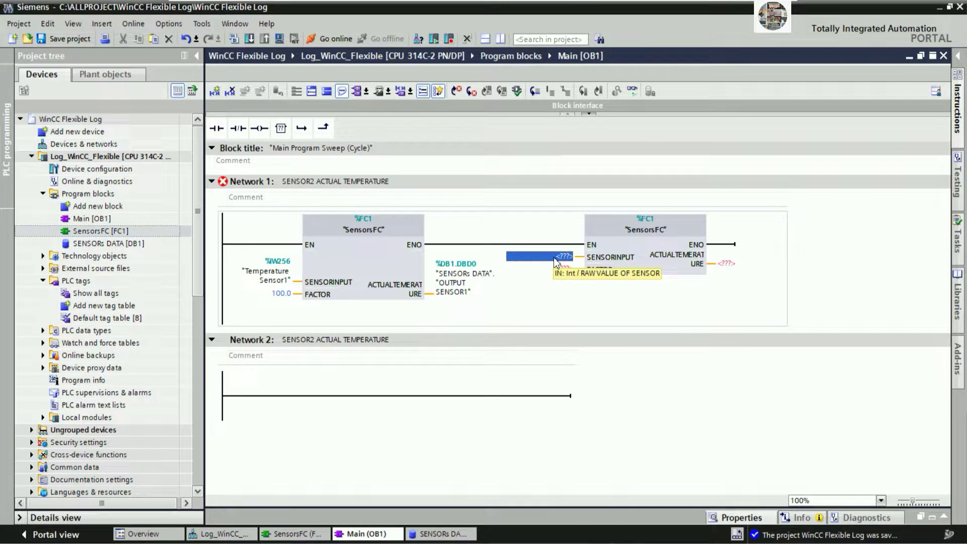
{"action": "left_click", "coordinate": [554, 258]}
{"action": "left_click", "coordinate": [560, 285]}
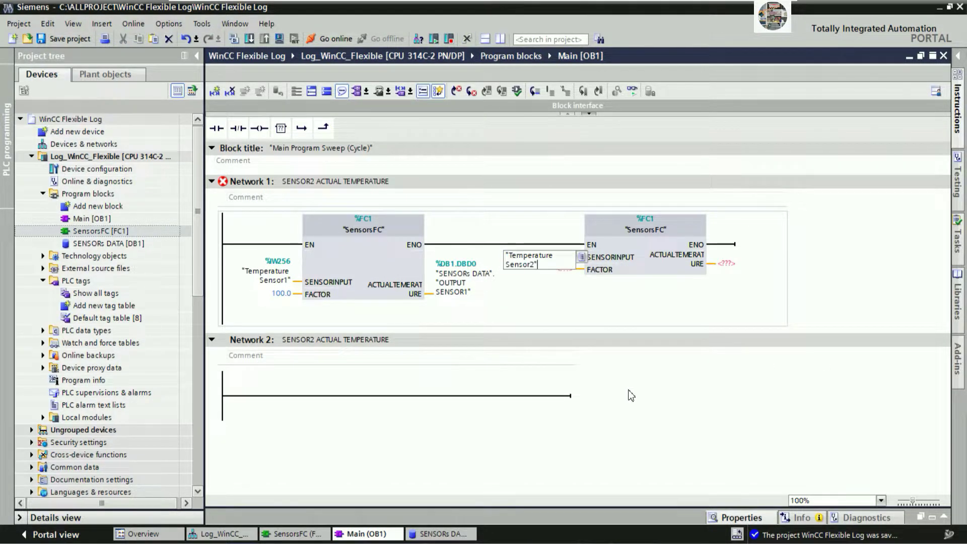
{"action": "left_click", "coordinate": [562, 296]}
{"action": "type", "text": "100.0"}
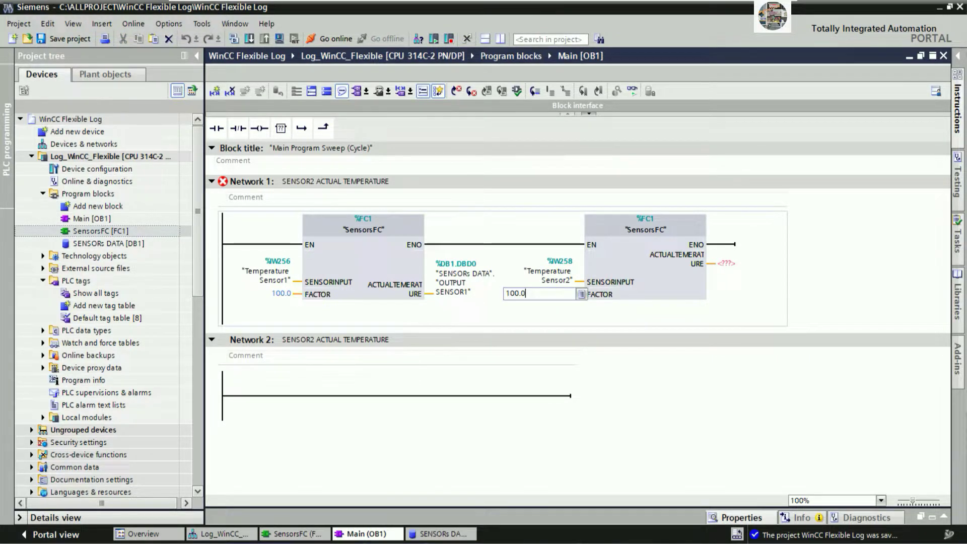
{"action": "key", "text": "Return"}
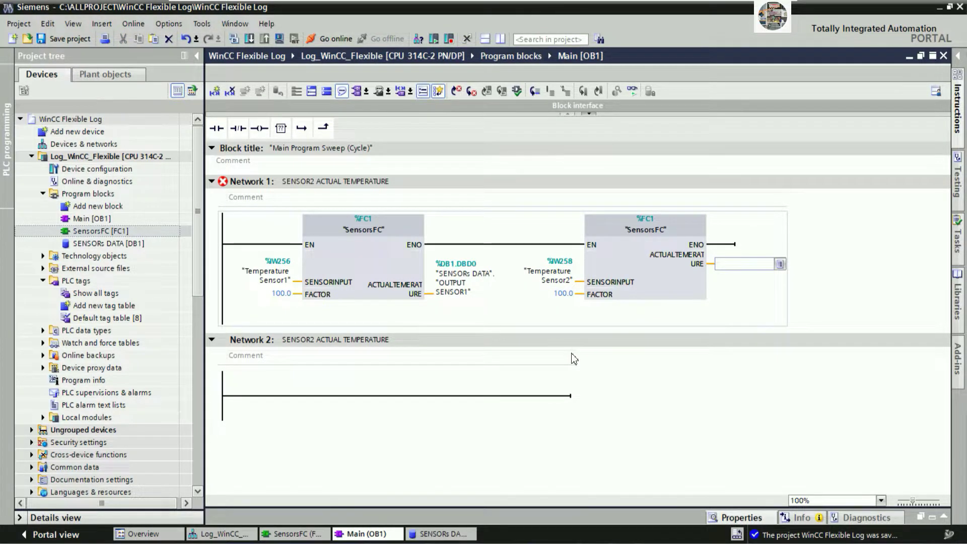
Assign "SENSORs DATA"."OUTPUT SENSOR2" to the actual temperature output of the second SensorsFC call.
{"action": "type", "text": "s"}
{"action": "left_click", "coordinate": [700, 278]}
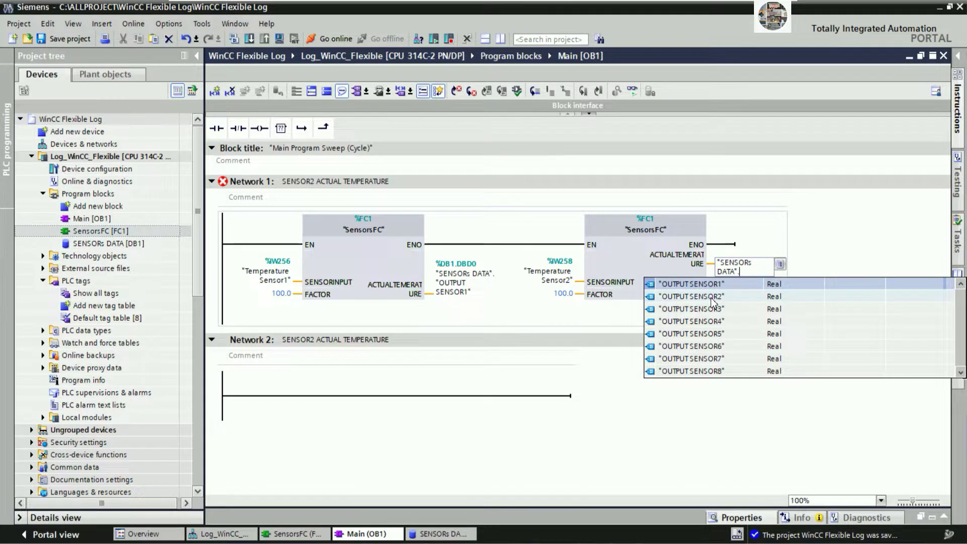
{"action": "left_click", "coordinate": [714, 298]}
{"action": "key", "text": "Return"}
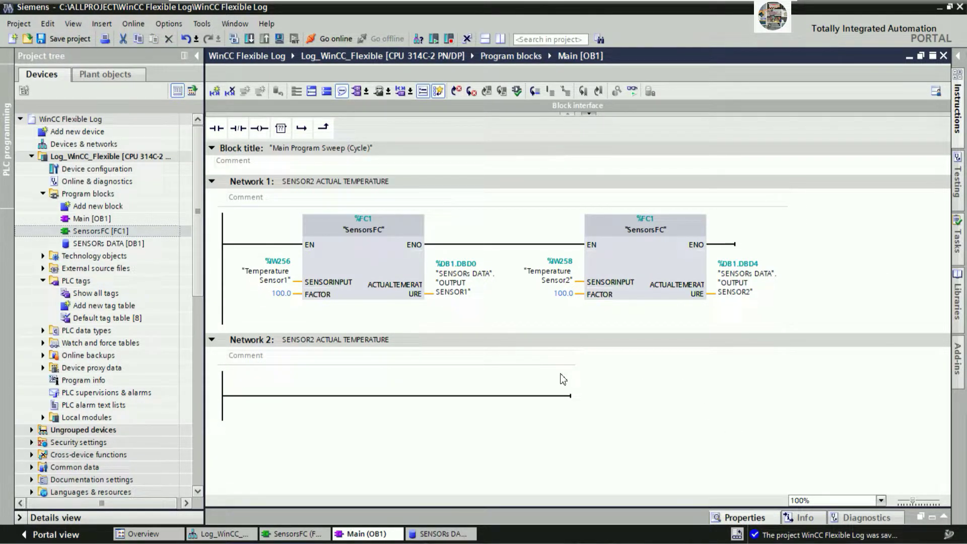
Insert a SensorsFC call in Network 2 and change that network's title to "SENSOR3, 4 ACTUAL TEMPERATURE".
{"action": "left_click", "coordinate": [358, 396]}
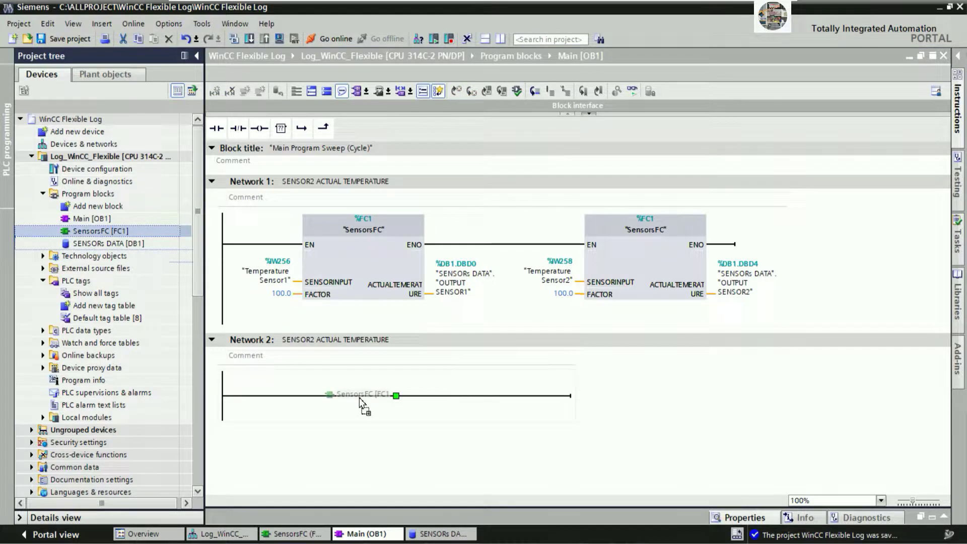
{"action": "left_click_drag", "start_coordinate": [101, 231], "coordinate": [393, 396]}
{"action": "left_click", "coordinate": [308, 340]}
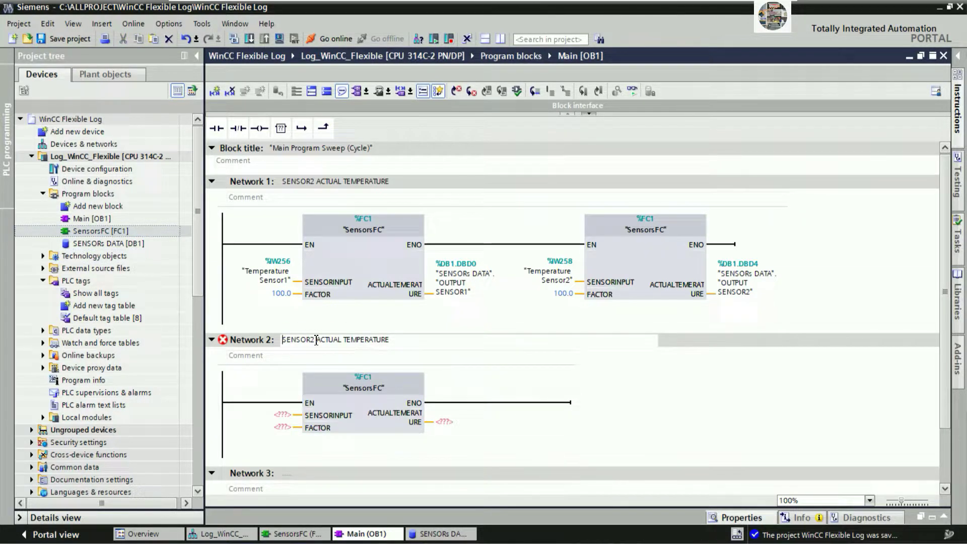
{"action": "key", "text": "BackSpace"}
{"action": "type", "text": "3,"}
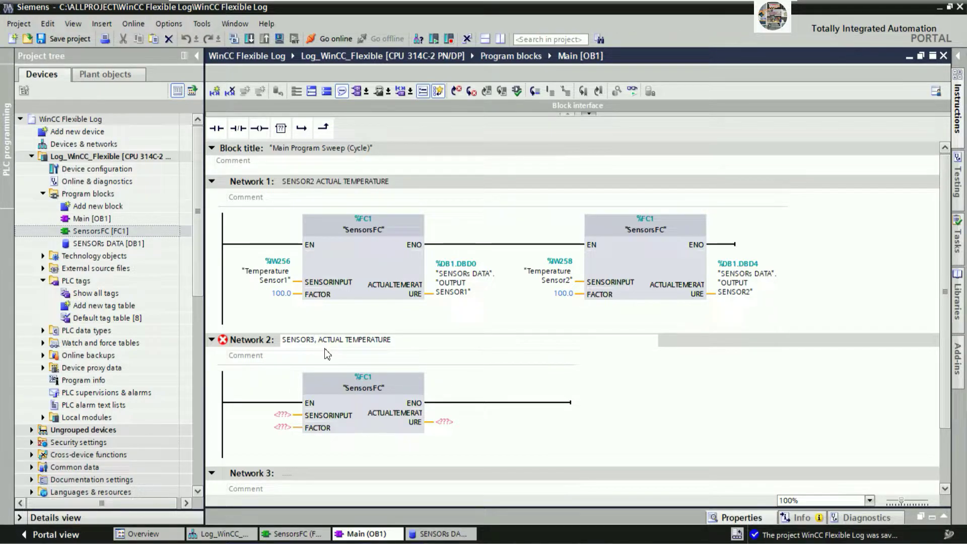
{"action": "type", "text": " 4"}
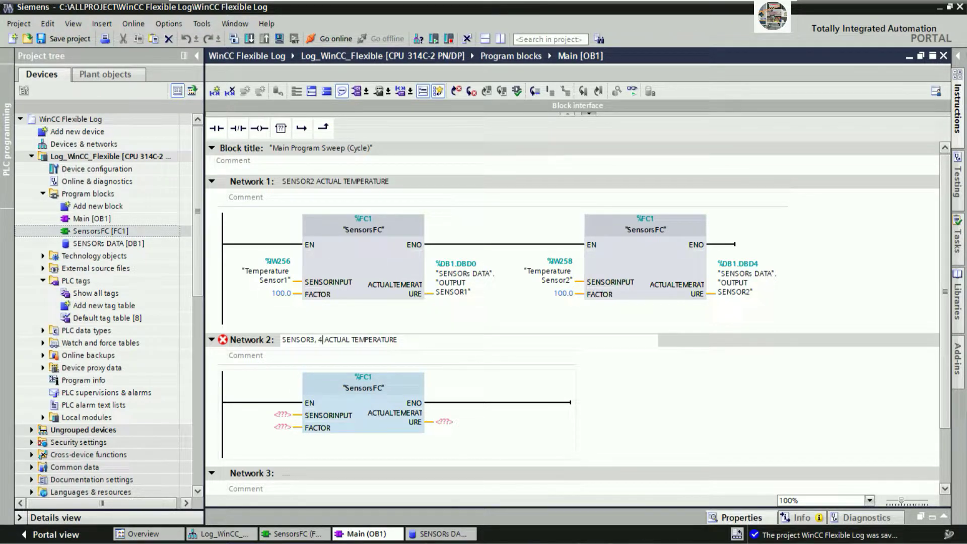
{"action": "left_click", "coordinate": [628, 398]}
Assign "Temperature Sensor3" to SENSORINPUT of the SensorsFC call in Network 2 and set its FACTOR to 100.0.
{"action": "scroll", "coordinate": [612, 398], "scroll_direction": "down", "scroll_amount": 3}
{"action": "scroll", "coordinate": [609, 393], "scroll_direction": "up", "scroll_amount": 3}
{"action": "left_click", "coordinate": [284, 414]}
{"action": "type", "text": "T"}
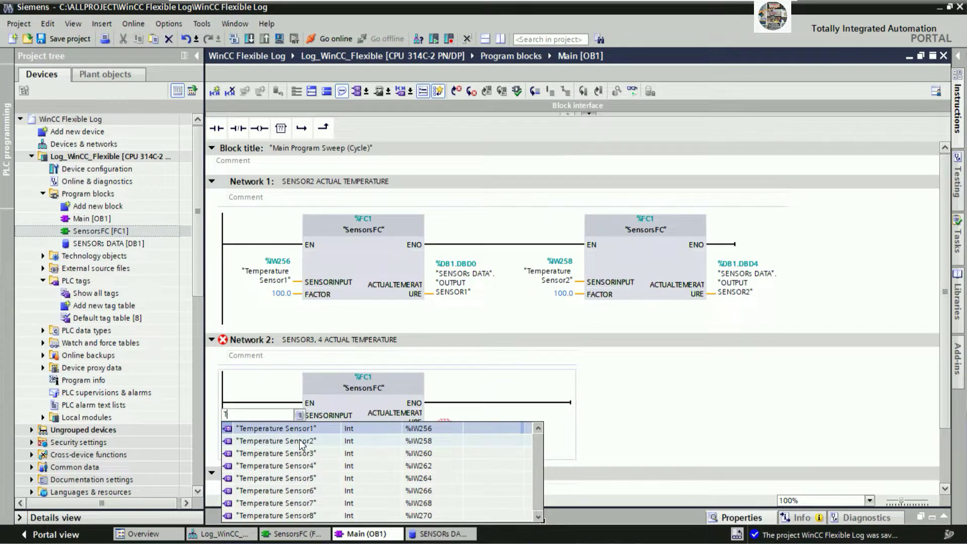
{"action": "left_click", "coordinate": [302, 454]}
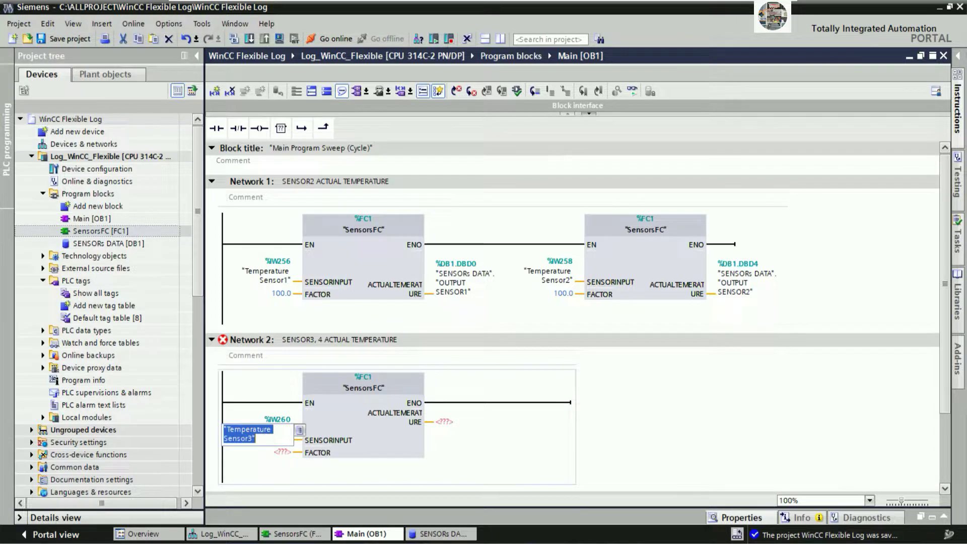
{"action": "left_click", "coordinate": [324, 446]}
{"action": "left_click", "coordinate": [282, 452]}
{"action": "type", "text": "100.0"}
{"action": "key", "text": "Tab"}
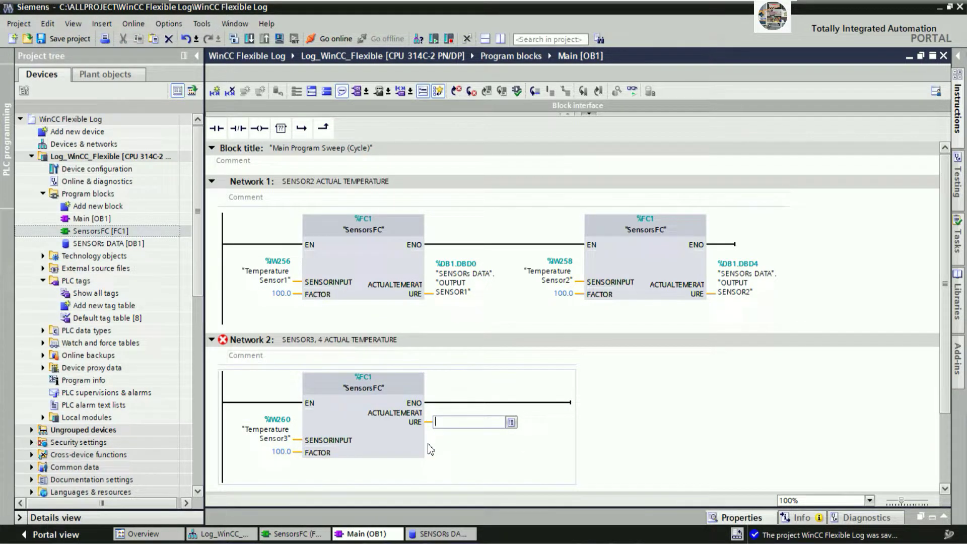
Assign "SENSORs DATA"."OUTPUT SENSOR3" to the actual temperature output of the SensorsFC call in Network 2.
{"action": "type", "text": "S"}
{"action": "left_click", "coordinate": [464, 438]}
{"action": "type", "text": "."}
{"action": "left_click", "coordinate": [497, 460]}
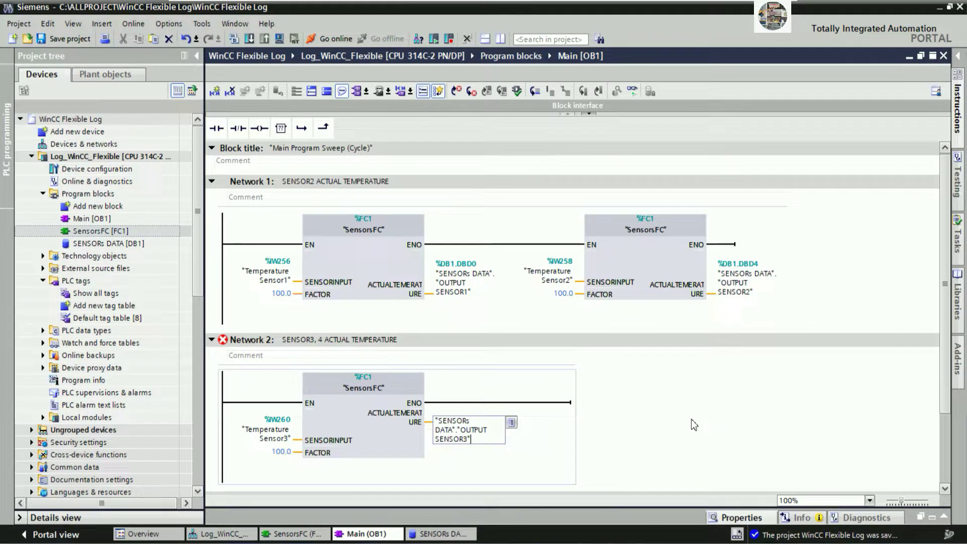
{"action": "left_click", "coordinate": [524, 402]}
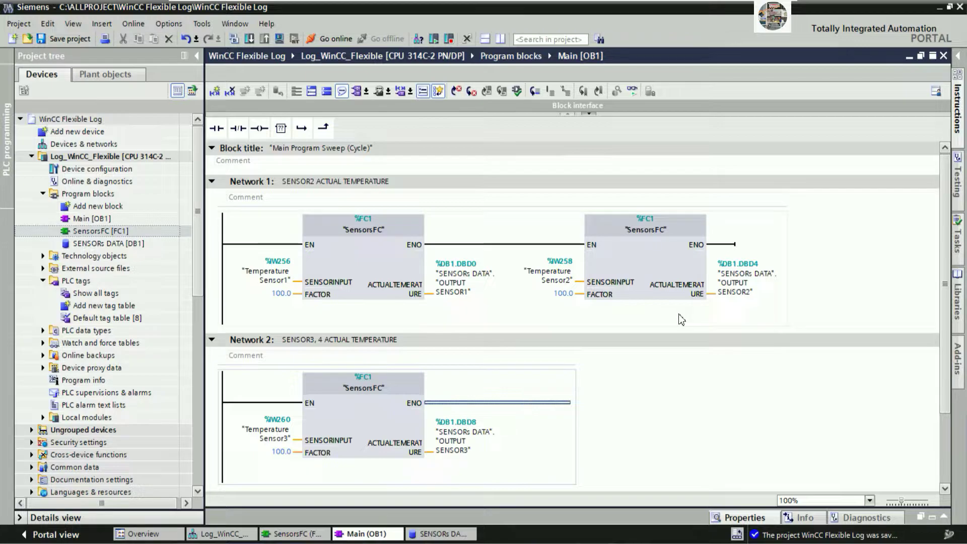
Insert a second SensorsFC call after the first in Network 2 and assign "Temperature Sensor4" to its SENSORINPUT.
{"action": "left_click_drag", "start_coordinate": [101, 230], "coordinate": [559, 408]}
{"action": "left_click", "coordinate": [565, 414]}
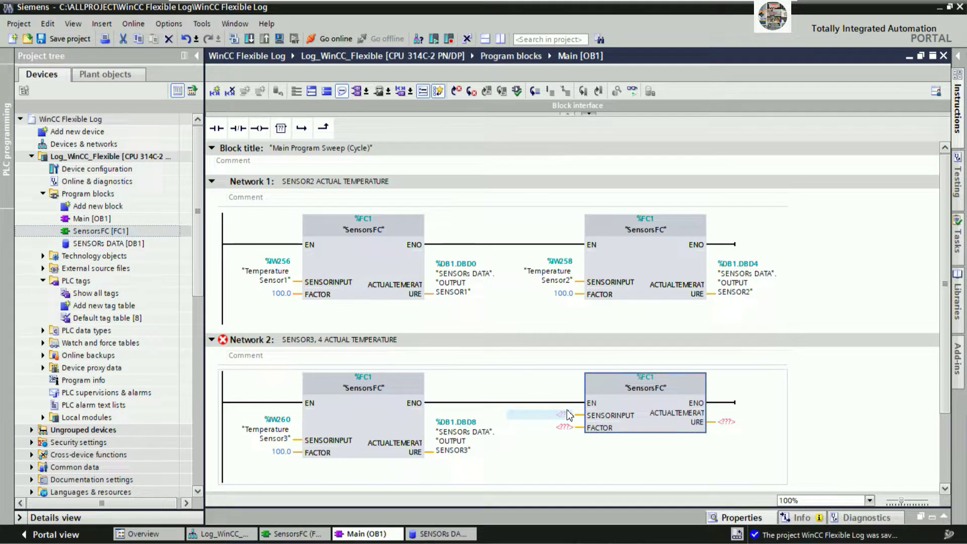
{"action": "type", "text": "T"}
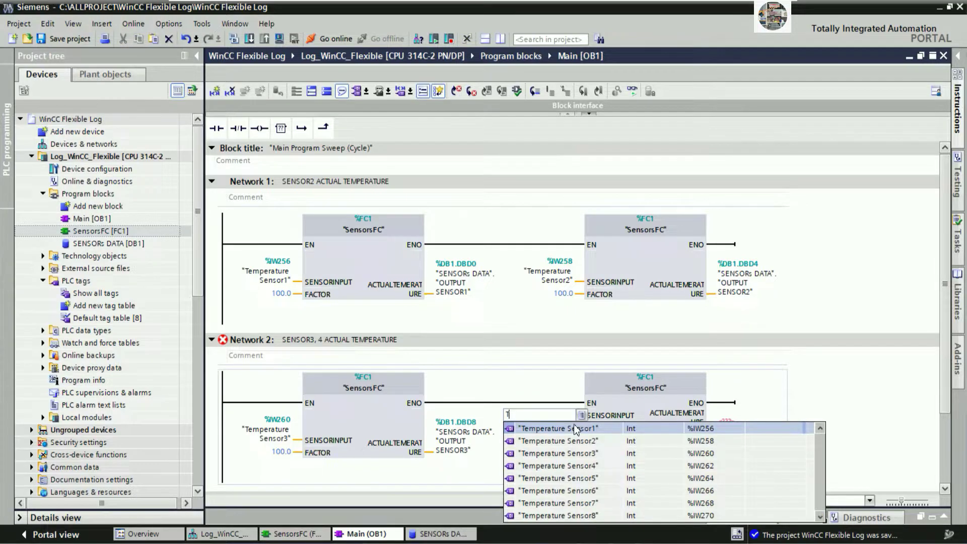
{"action": "left_click", "coordinate": [585, 462]}
Set FACTOR of Network 2's second SensorsFC call to 100.0 and its actual temperature output to "SENSORs DATA"."OUTPUT SENSOR4".
{"action": "left_click", "coordinate": [576, 451]}
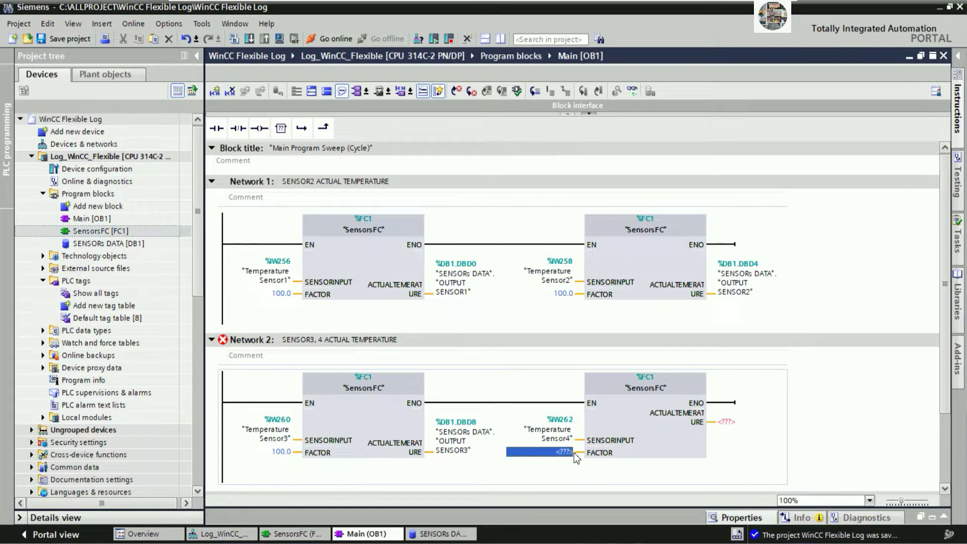
{"action": "type", "text": "100.0"}
{"action": "key", "text": "Tab"}
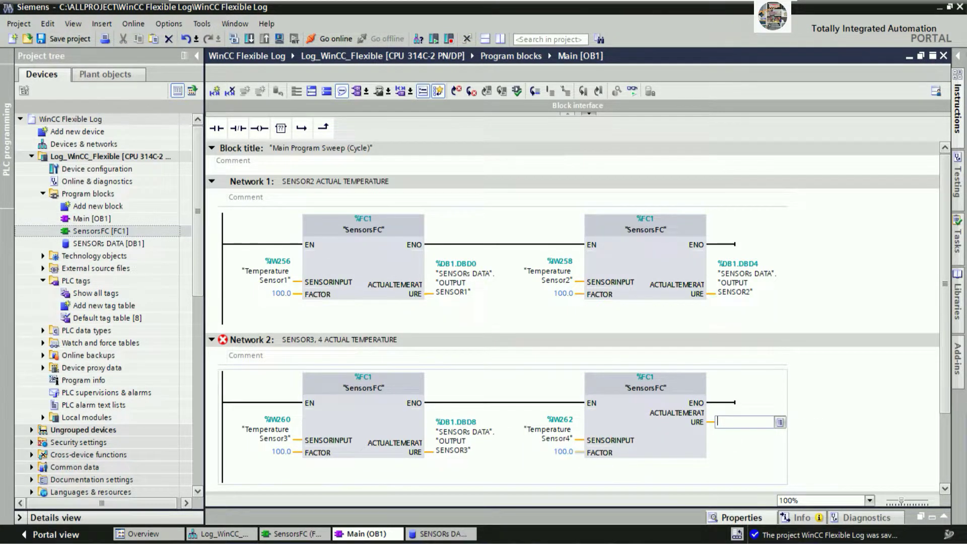
{"action": "type", "text": "S"}
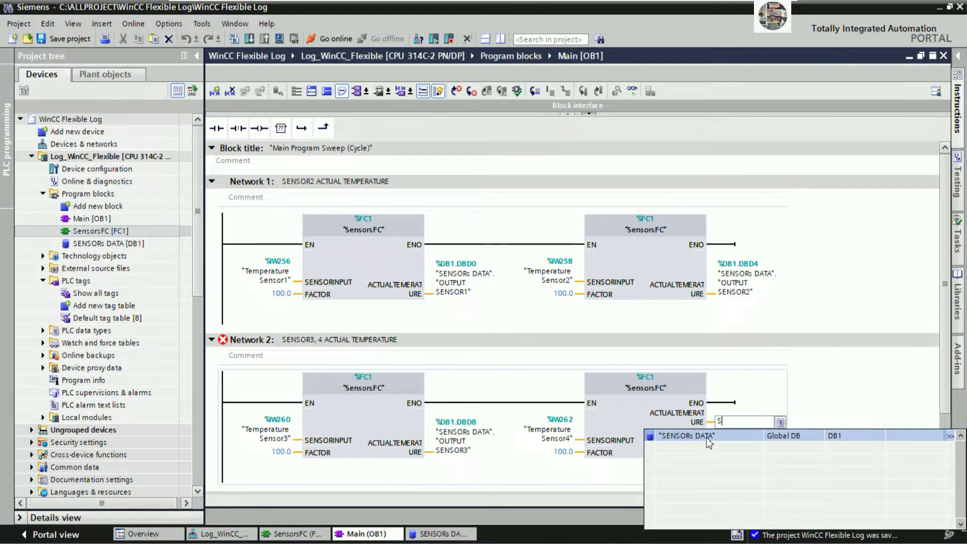
{"action": "left_click", "coordinate": [707, 438]}
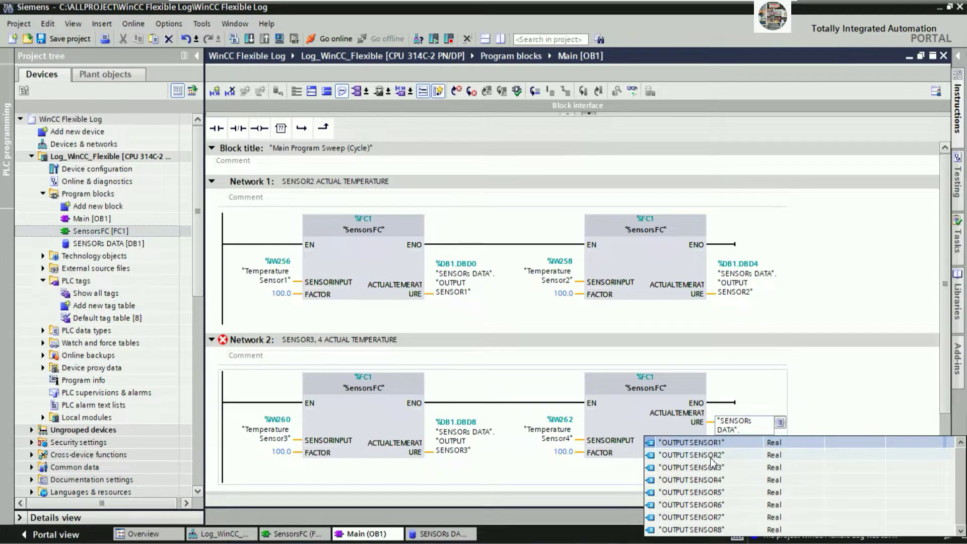
{"action": "left_click", "coordinate": [721, 481]}
{"action": "key", "text": "Return"}
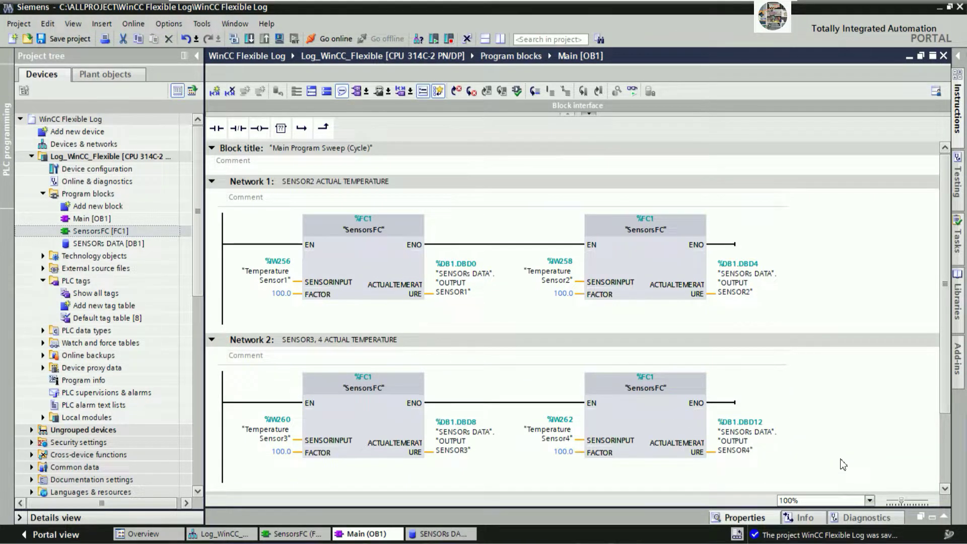
Change the Network 1 title to "SENSOR1, 2 ACTUAL TEMPERATURE".
{"action": "scroll", "coordinate": [805, 422], "scroll_direction": "down", "scroll_amount": 3}
{"action": "scroll", "coordinate": [793, 422], "scroll_direction": "up", "scroll_amount": 3}
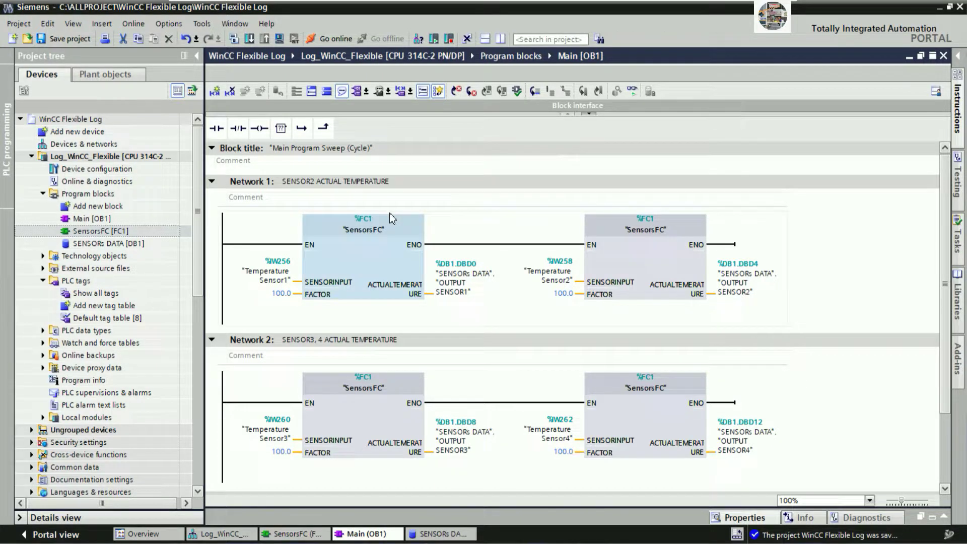
{"action": "left_click", "coordinate": [322, 184]}
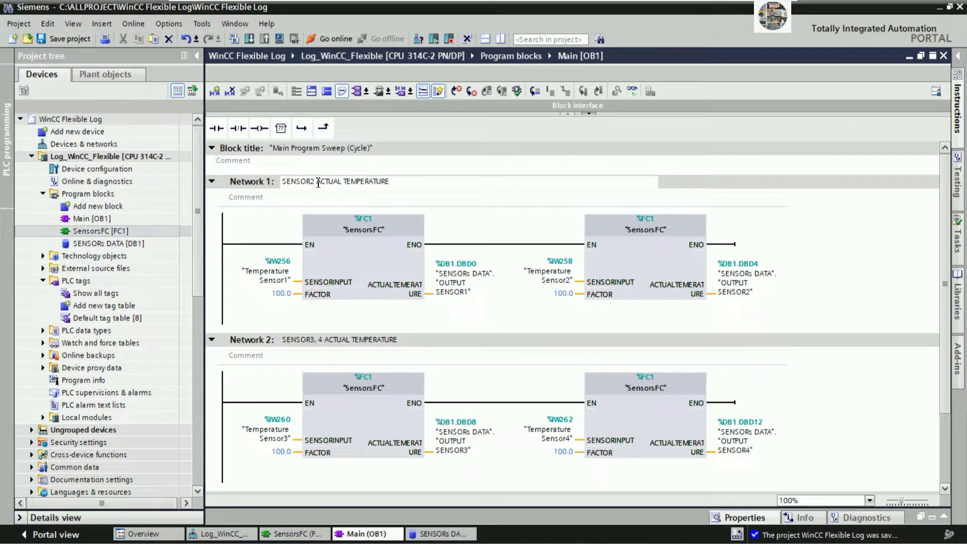
{"action": "type", "text": "1,"}
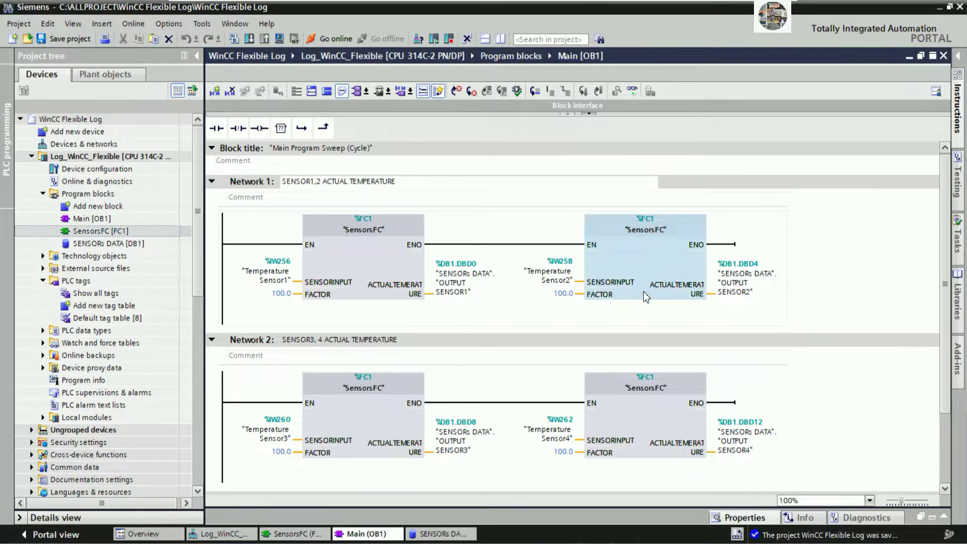
{"action": "left_click", "coordinate": [799, 424]}
{"action": "scroll", "coordinate": [806, 405], "scroll_direction": "down", "scroll_amount": 2}
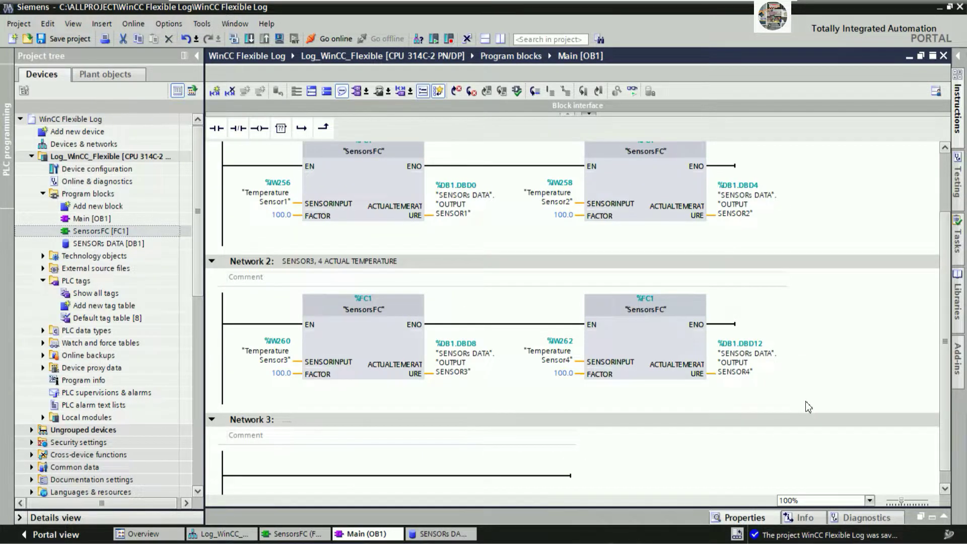
{"action": "scroll", "coordinate": [802, 394], "scroll_direction": "up", "scroll_amount": 2}
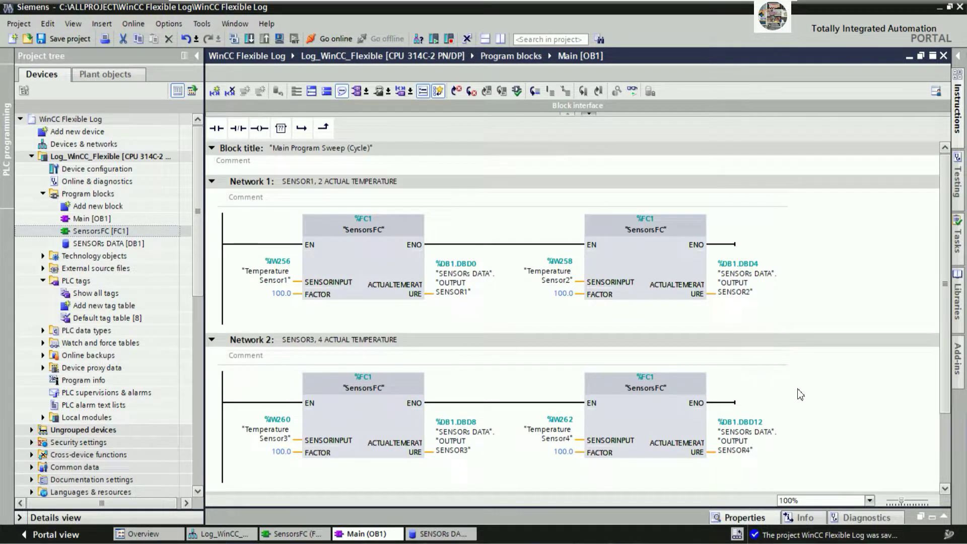
Copy the Network 2 title to Network 3 and change it to "SENSOR5, 6 ACTUAL TEMPERATURE".
{"action": "scroll", "coordinate": [798, 390], "scroll_direction": "down", "scroll_amount": 2}
{"action": "scroll", "coordinate": [800, 394], "scroll_direction": "down", "scroll_amount": 1}
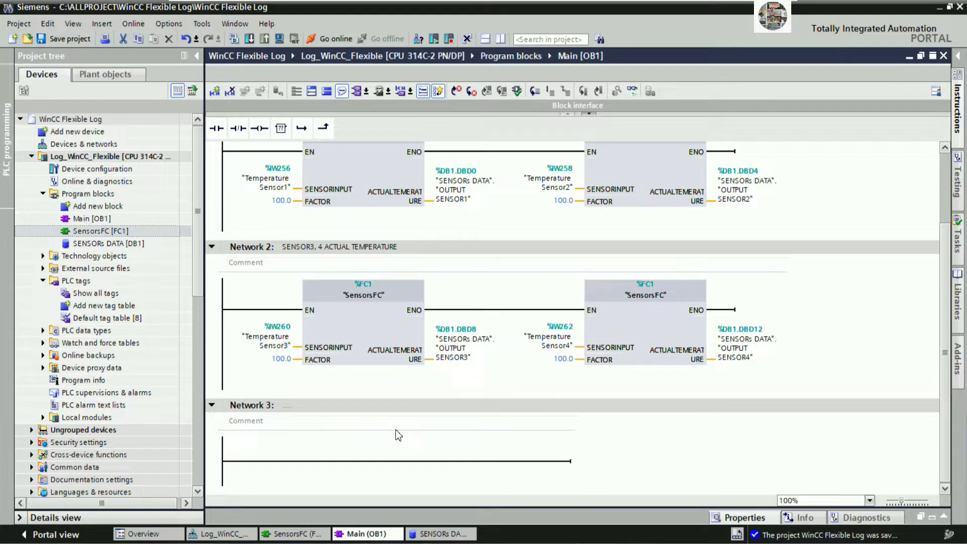
{"action": "left_click", "coordinate": [425, 248]}
{"action": "key", "text": "ctrl+a"}
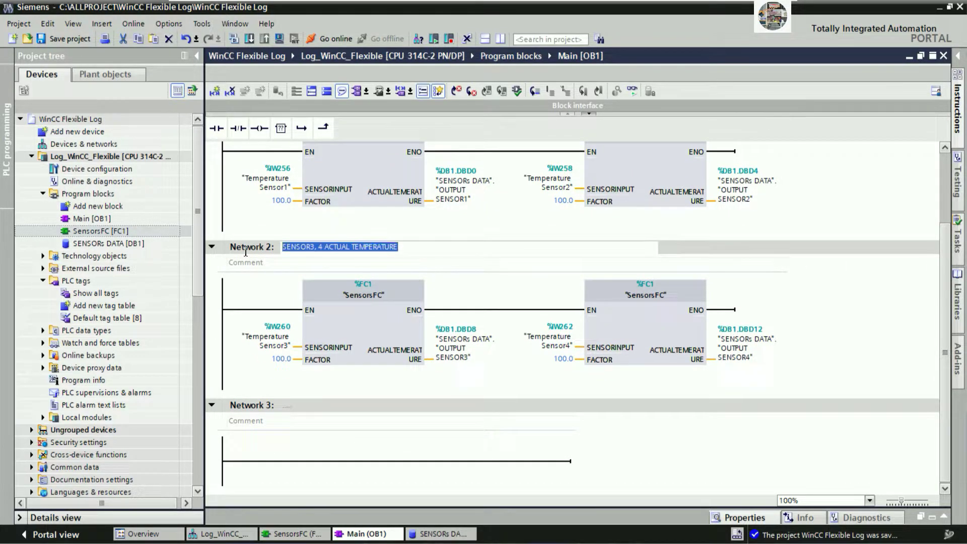
{"action": "key", "text": "ctrl+c"}
{"action": "left_click", "coordinate": [331, 404]}
{"action": "key", "text": "ctrl+v"}
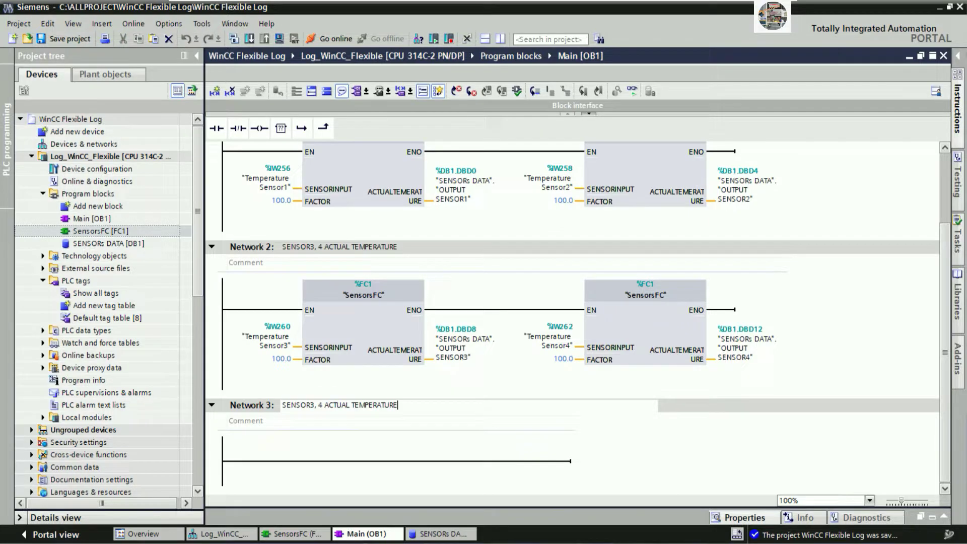
{"action": "key", "text": "BackSpace"}
{"action": "type", "text": "5"}
{"action": "key", "text": "Right"}
{"action": "key", "text": "Right"}
{"action": "key", "text": "Right"}
{"action": "key", "text": "BackSpace"}
{"action": "type", "text": "6"}
{"action": "left_click", "coordinate": [570, 408]}
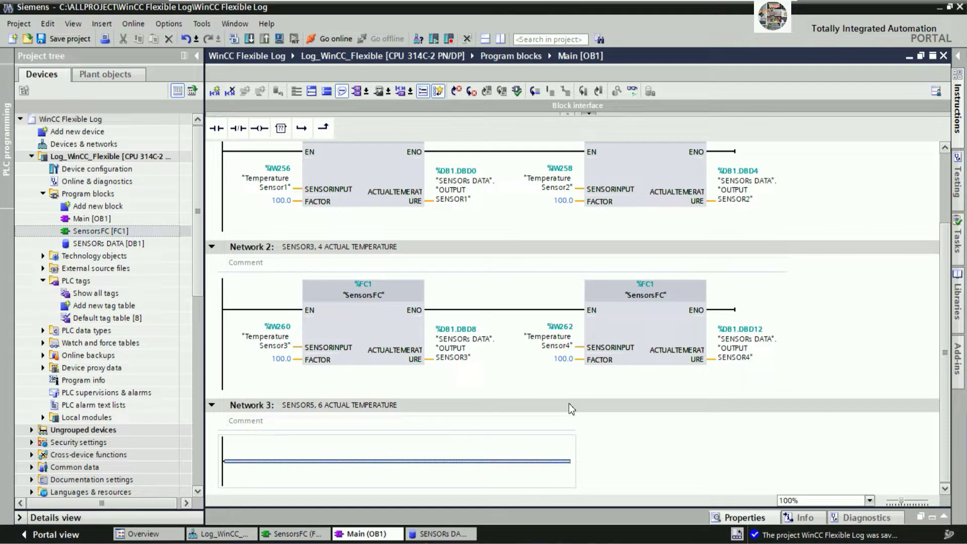
Insert two SensorsFC calls in series in Network 3.
{"action": "left_click_drag", "start_coordinate": [98, 230], "coordinate": [368, 462]}
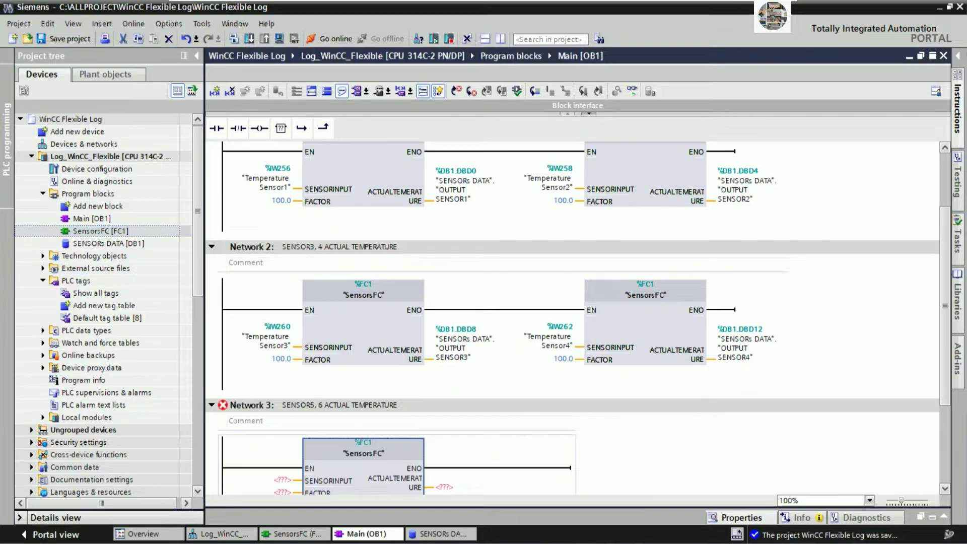
{"action": "scroll", "coordinate": [468, 447], "scroll_direction": "down", "scroll_amount": 3}
{"action": "mouse_move", "coordinate": [101, 230]}
{"action": "left_mouse_down"}
{"action": "mouse_move", "coordinate": [524, 319]}
{"action": "mouse_move", "coordinate": [496, 333]}
{"action": "left_mouse_up"}
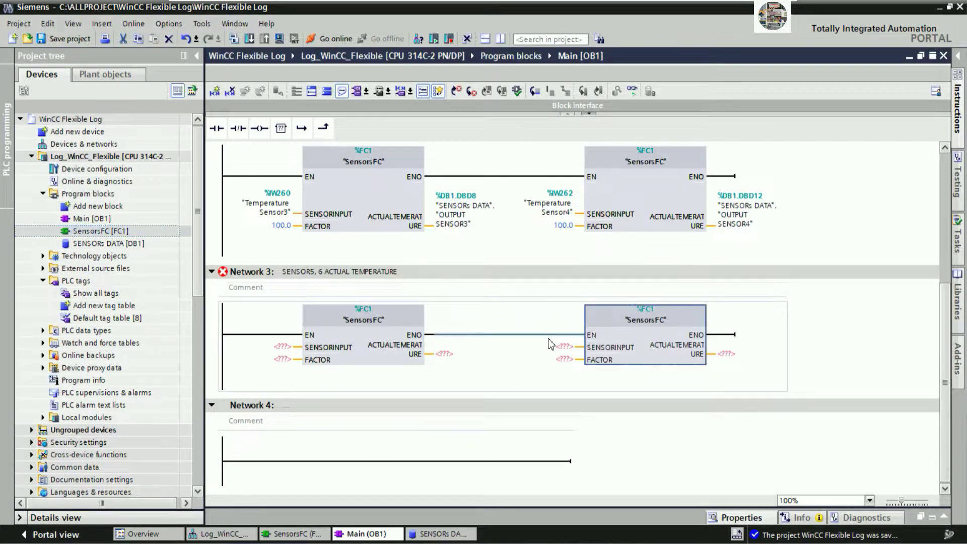
Assign "Temperature Sensor5" to SENSORINPUT of the first SensorsFC call in Network 3 and set its FACTOR to 100.0.
{"action": "scroll", "coordinate": [548, 338], "scroll_direction": "up", "scroll_amount": 5}
{"action": "scroll", "coordinate": [549, 340], "scroll_direction": "down", "scroll_amount": 2}
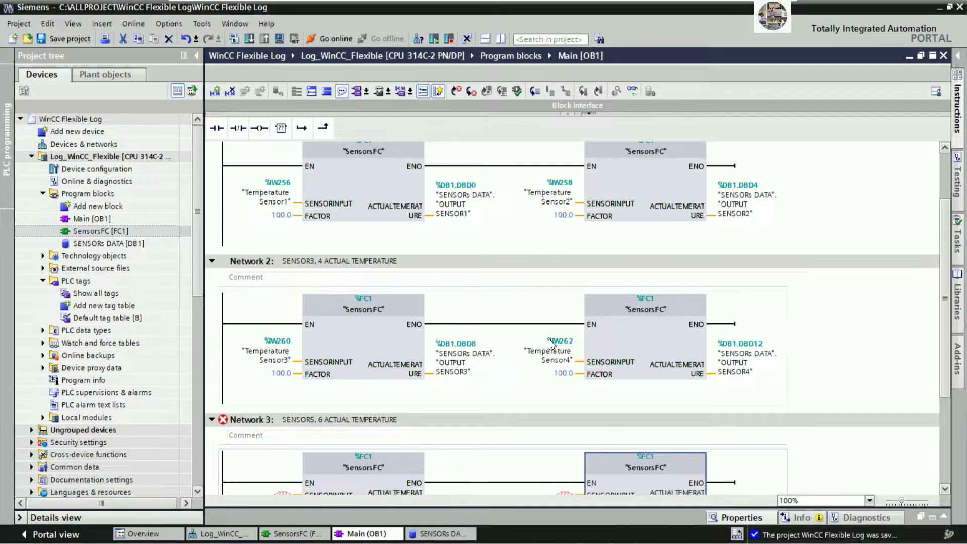
{"action": "scroll", "coordinate": [552, 344], "scroll_direction": "down", "scroll_amount": 2}
{"action": "left_click", "coordinate": [281, 417]}
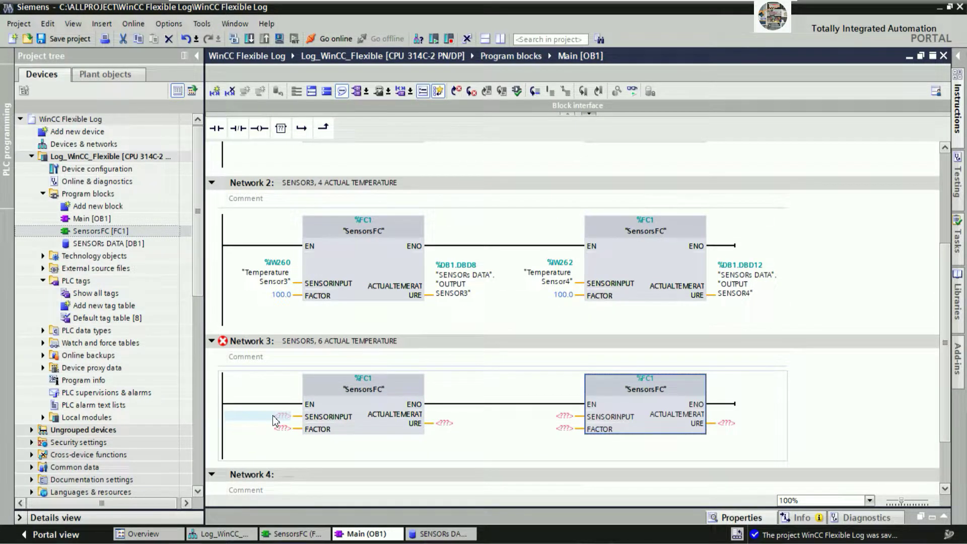
{"action": "type", "text": "T"}
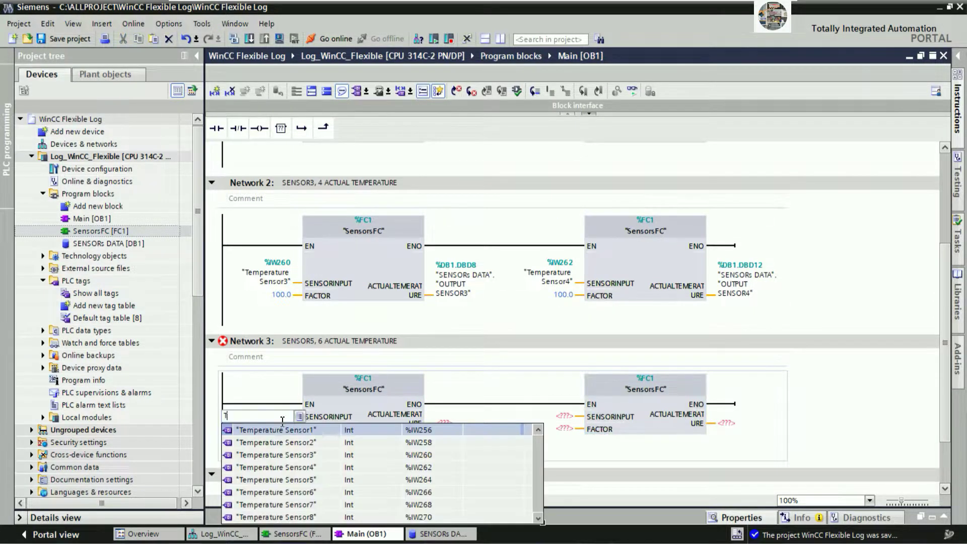
{"action": "left_click", "coordinate": [310, 482]}
{"action": "left_click", "coordinate": [283, 453]}
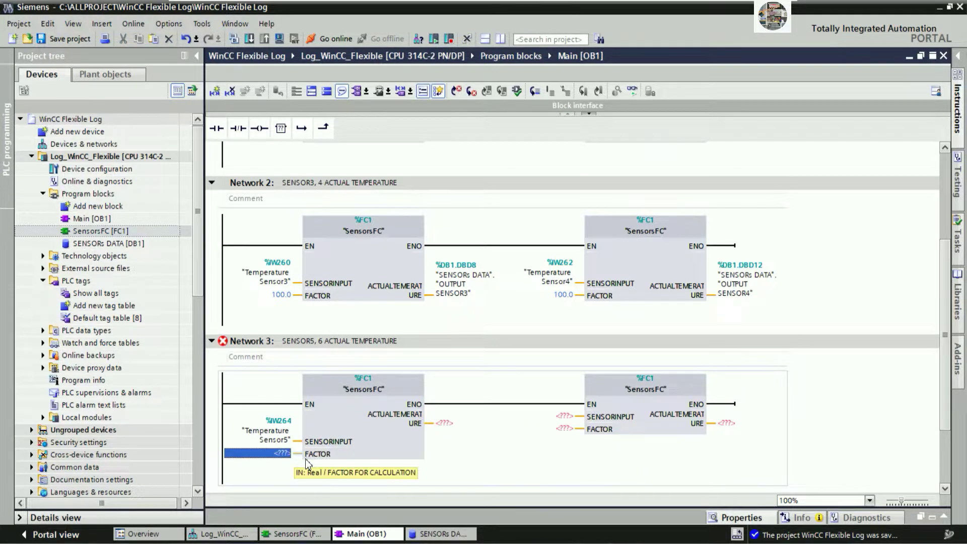
{"action": "type", "text": "100"}
{"action": "key", "text": "Return"}
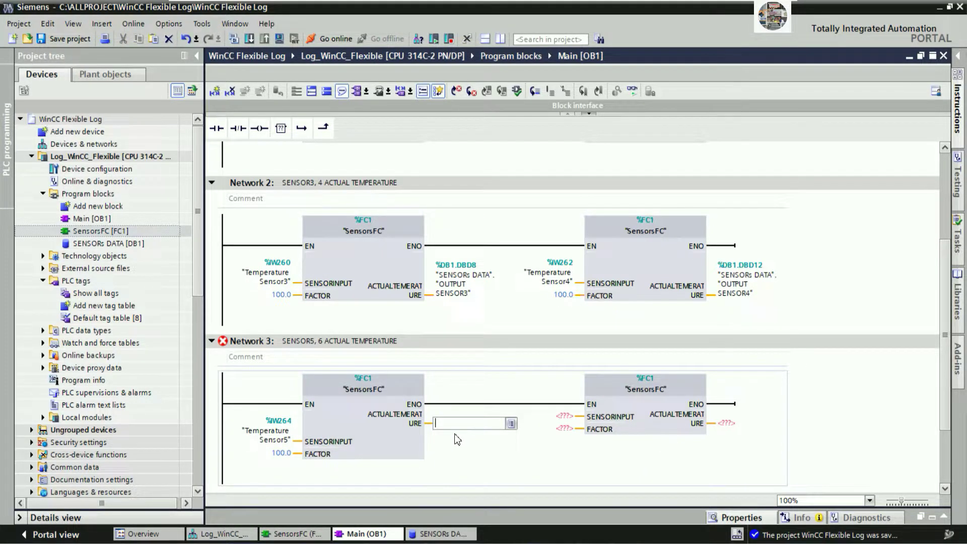
Assign "SENSORs DATA"."OUTPUT SENSOR5" to the ACTUALTEMERATURE output of the first SensorsFC call in Network 3.
{"action": "type", "text": "S"}
{"action": "left_click", "coordinate": [467, 442]}
{"action": "type", "text": "."}
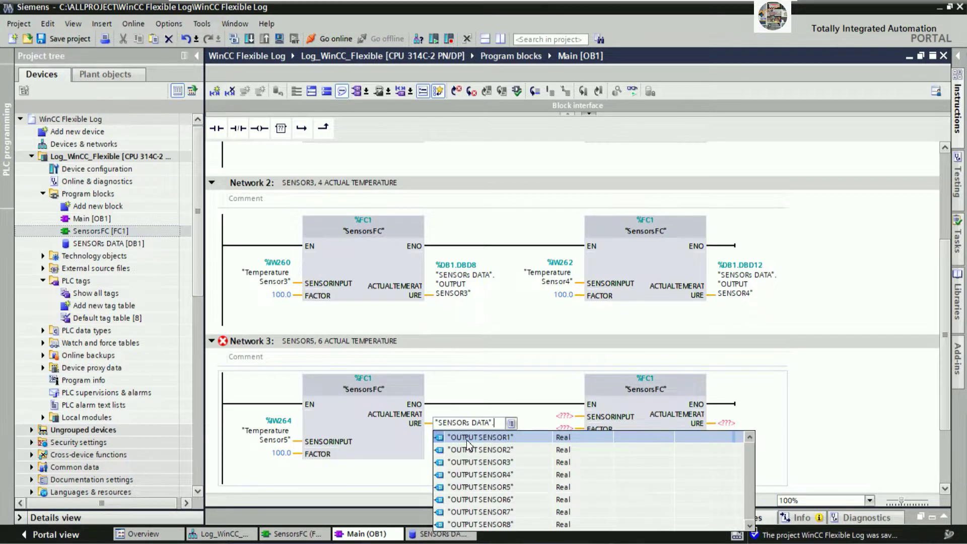
{"action": "left_click", "coordinate": [496, 474]}
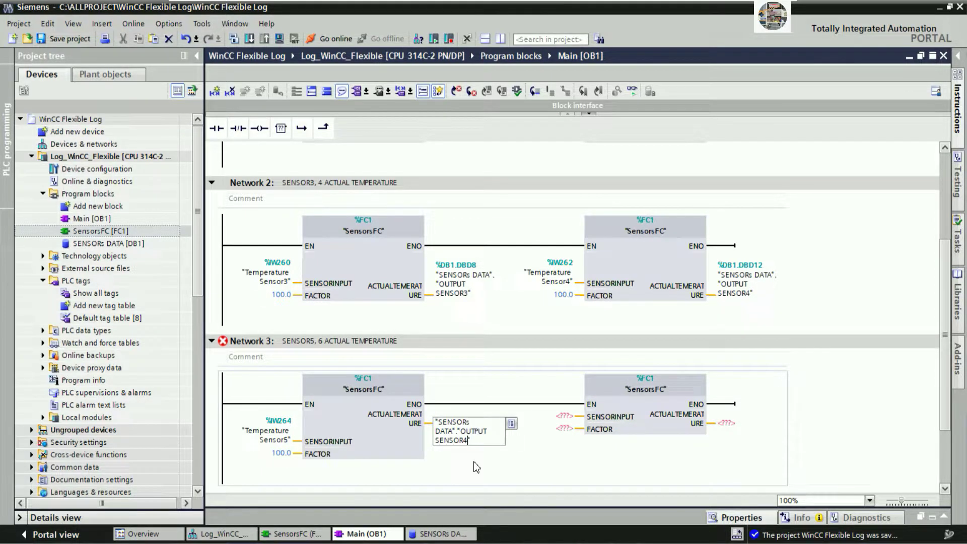
{"action": "key", "text": "BackSpace"}
{"action": "type", "text": "5"}
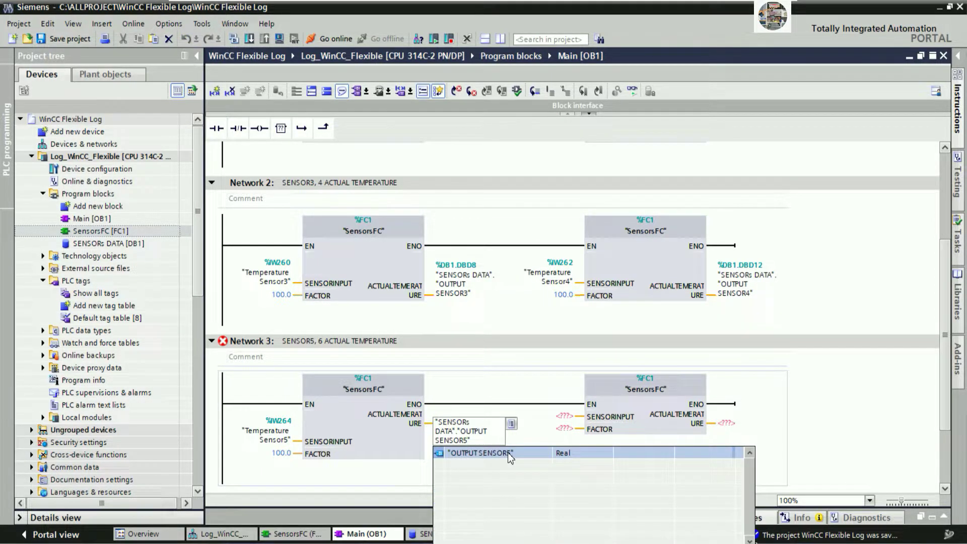
{"action": "left_click", "coordinate": [507, 452]}
{"action": "key", "text": "Return"}
Assign "Temperature Sensor6" to SENSORINPUT of the second SensorsFC call in Network 3 and set its FACTOR to 100.0.
{"action": "left_click", "coordinate": [564, 416]}
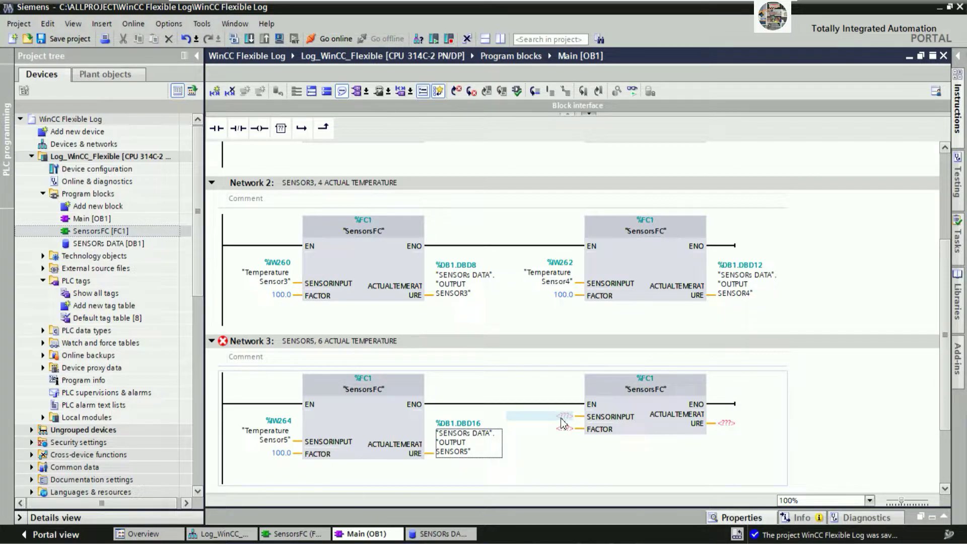
{"action": "type", "text": "T"}
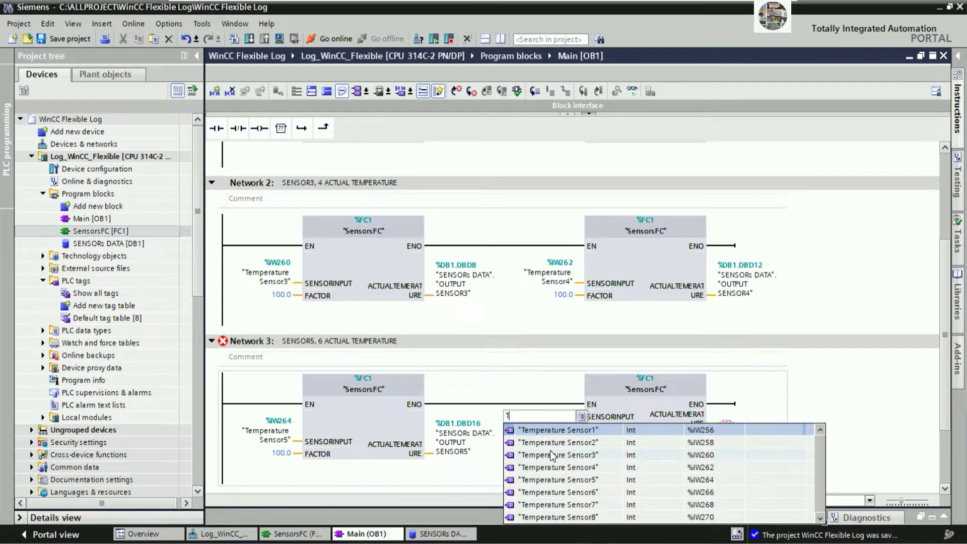
{"action": "left_click", "coordinate": [580, 494]}
{"action": "left_click", "coordinate": [569, 455]}
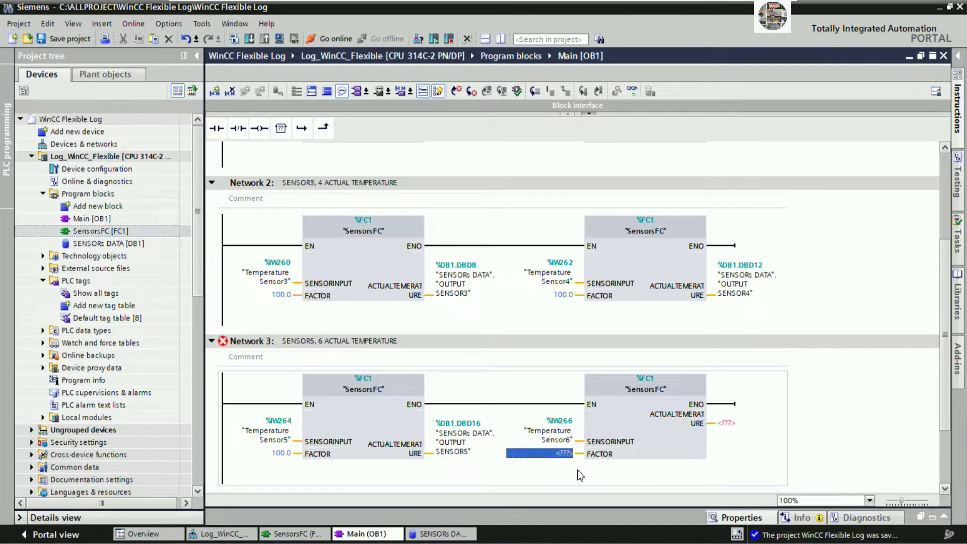
{"action": "type", "text": "100"}
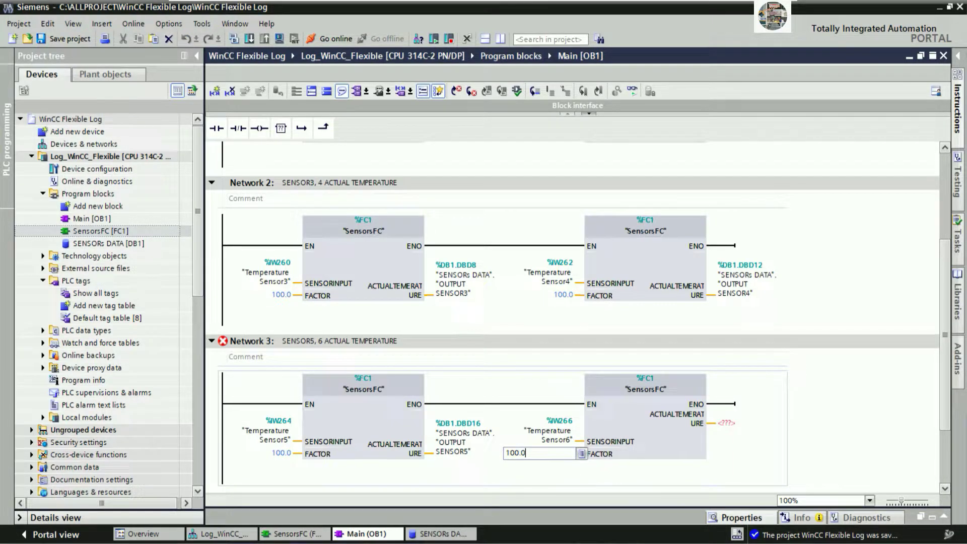
{"action": "key", "text": "Tab"}
Assign "SENSORs DATA"."OUTPUT SENSOR6" to the ACTUALTEMERATURE output of the second SensorsFC call in Network 3.
{"action": "type", "text": "s"}
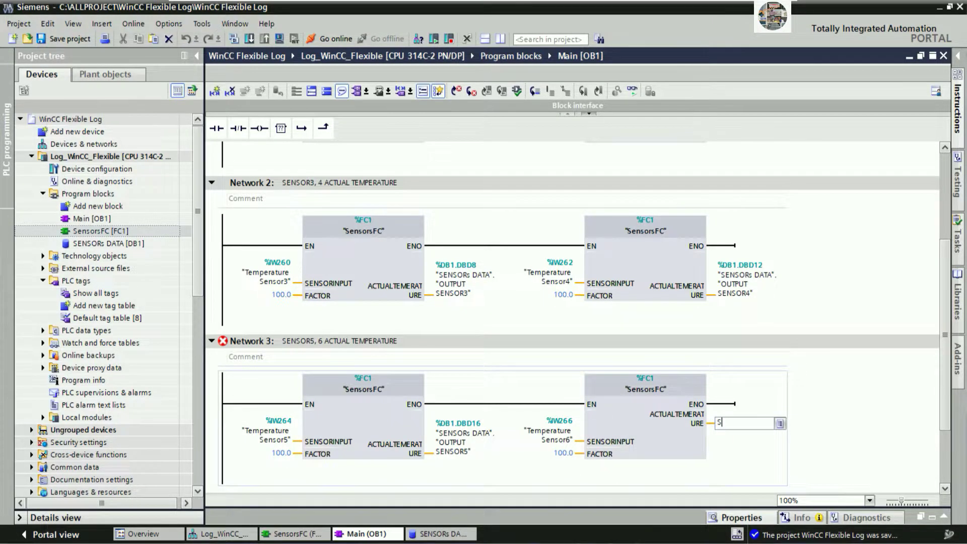
{"action": "key", "text": "Return"}
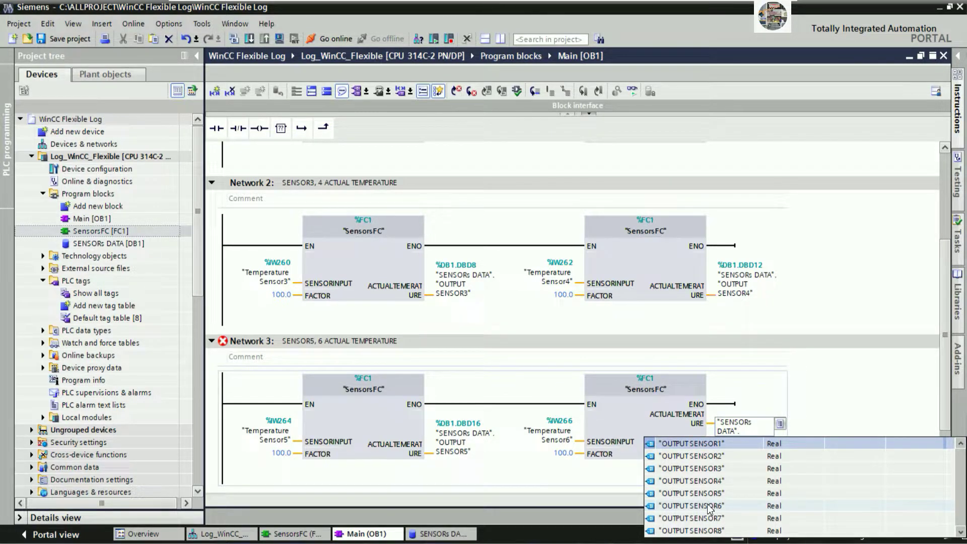
{"action": "left_click", "coordinate": [707, 503]}
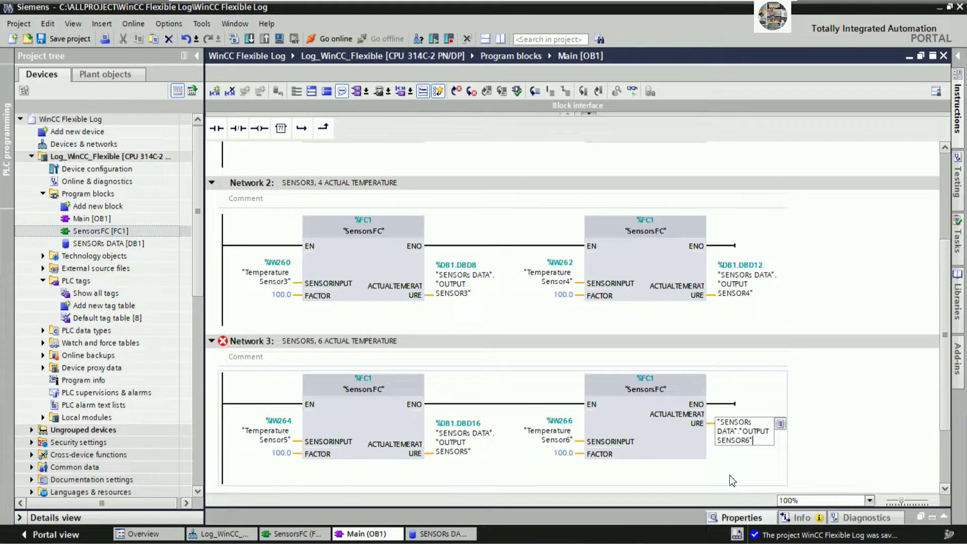
{"action": "key", "text": "Return"}
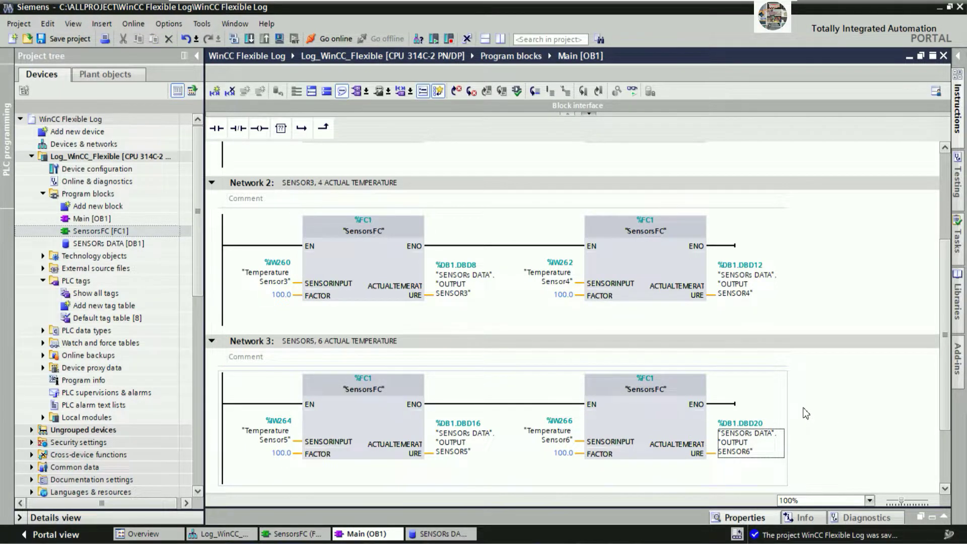
Copy the Network 3 title to Network 4 and change it to "SENSOR7, 8 ACTUAL TEMPERATURE".
{"action": "scroll", "coordinate": [805, 413], "scroll_direction": "down", "scroll_amount": 3}
{"action": "left_click", "coordinate": [434, 252]}
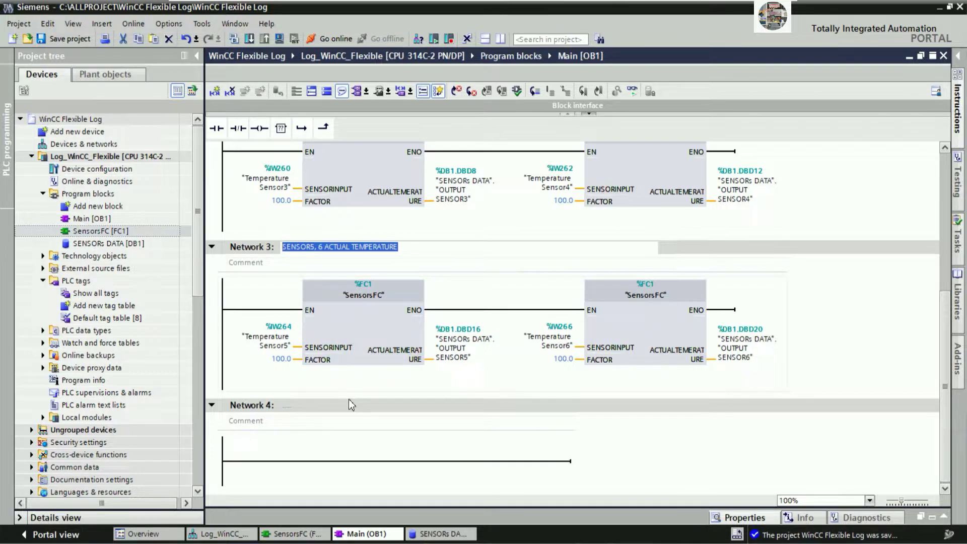
{"action": "left_click", "coordinate": [336, 408]}
{"action": "key", "text": "ctrl+v"}
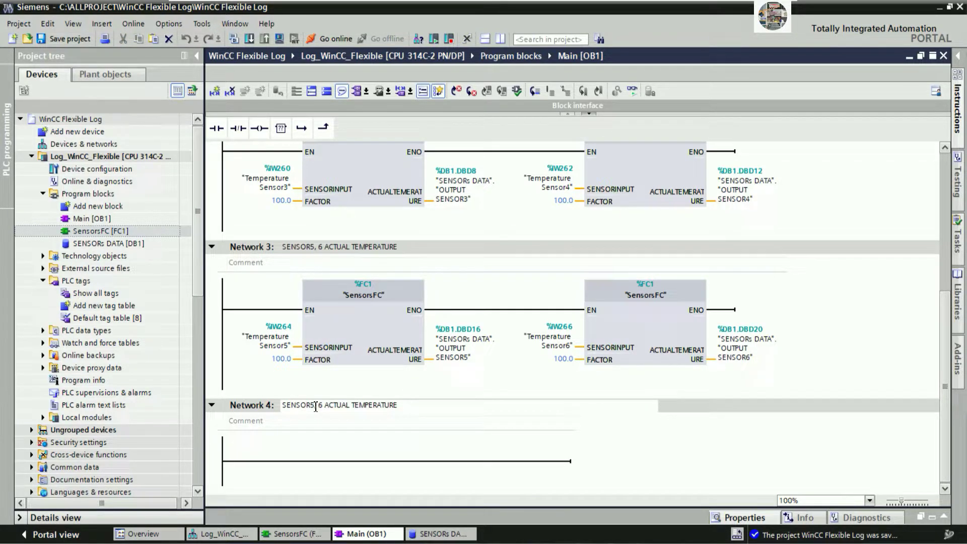
{"action": "left_click", "coordinate": [316, 407]}
{"action": "key", "text": "BackSpace"}
{"action": "key", "text": "BackSpace"}
{"action": "type", "text": "7"}
{"action": "key", "text": "Right"}
{"action": "key", "text": "Right"}
{"action": "key", "text": "Right"}
{"action": "key", "text": "BackSpace"}
{"action": "type", "text": "8"}
{"action": "left_click", "coordinate": [385, 461]}
Insert two SensorsFC calls in series in Network 4.
{"action": "scroll", "coordinate": [537, 396], "scroll_direction": "up", "scroll_amount": 3}
{"action": "scroll", "coordinate": [537, 402], "scroll_direction": "down", "scroll_amount": 3}
{"action": "left_click_drag", "start_coordinate": [101, 230], "coordinate": [338, 458]}
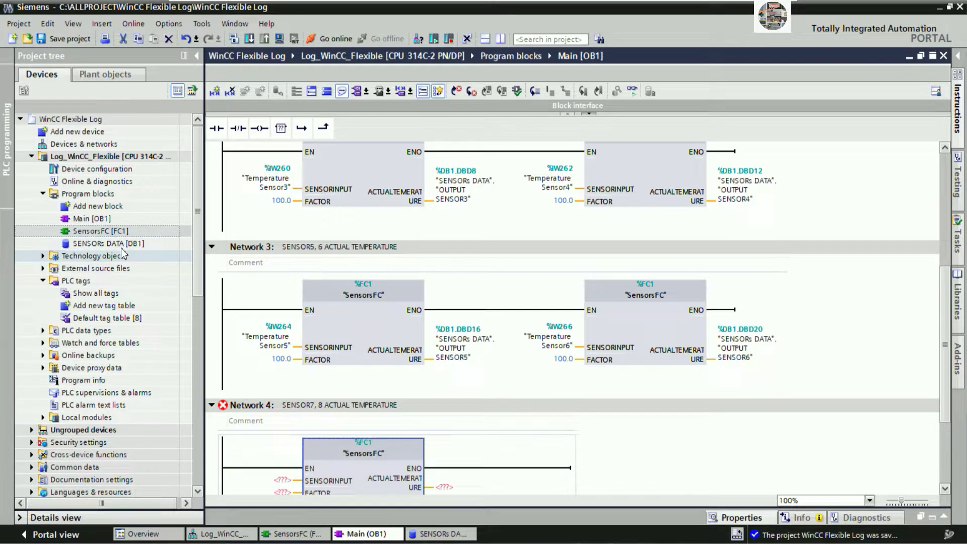
{"action": "left_click_drag", "start_coordinate": [111, 231], "coordinate": [552, 460]}
{"action": "scroll", "coordinate": [551, 453], "scroll_direction": "down", "scroll_amount": 3}
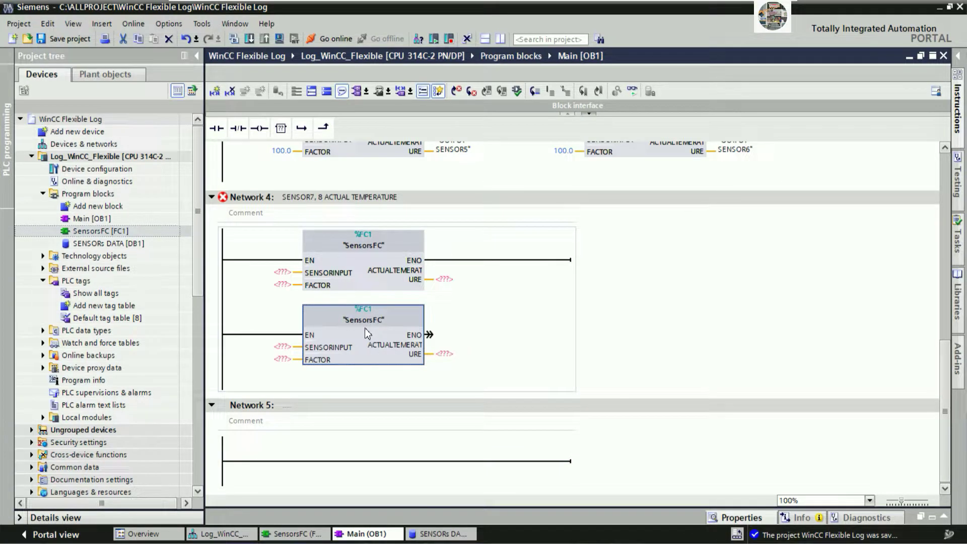
{"action": "mouse_move", "coordinate": [363, 331]}
{"action": "left_mouse_down"}
{"action": "mouse_move", "coordinate": [503, 280]}
{"action": "mouse_move", "coordinate": [497, 260]}
{"action": "left_mouse_up"}
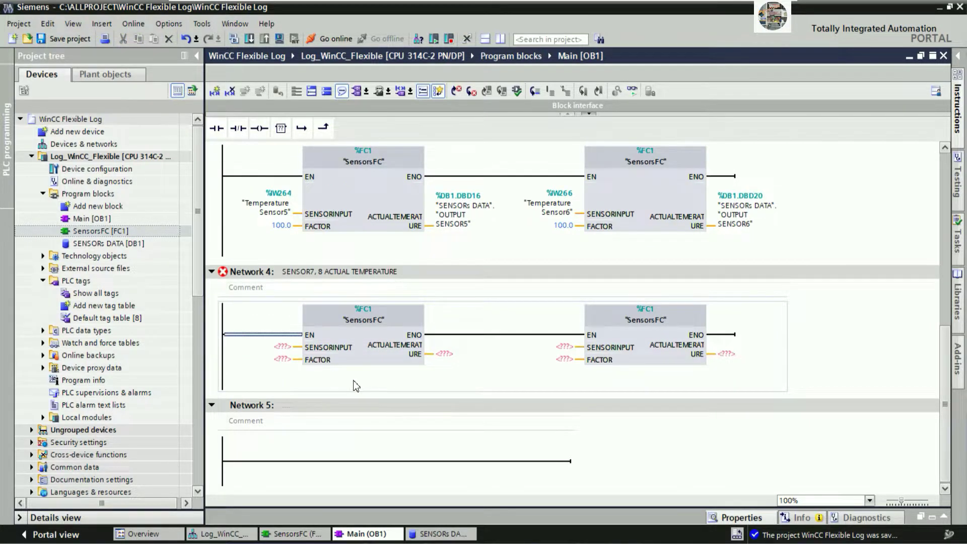
Assign "Temperature Sensor7" to SENSORINPUT of the first SensorsFC call in Network 4 and set its FACTOR to 100.0.
{"action": "left_click", "coordinate": [282, 346]}
{"action": "type", "text": "T"}
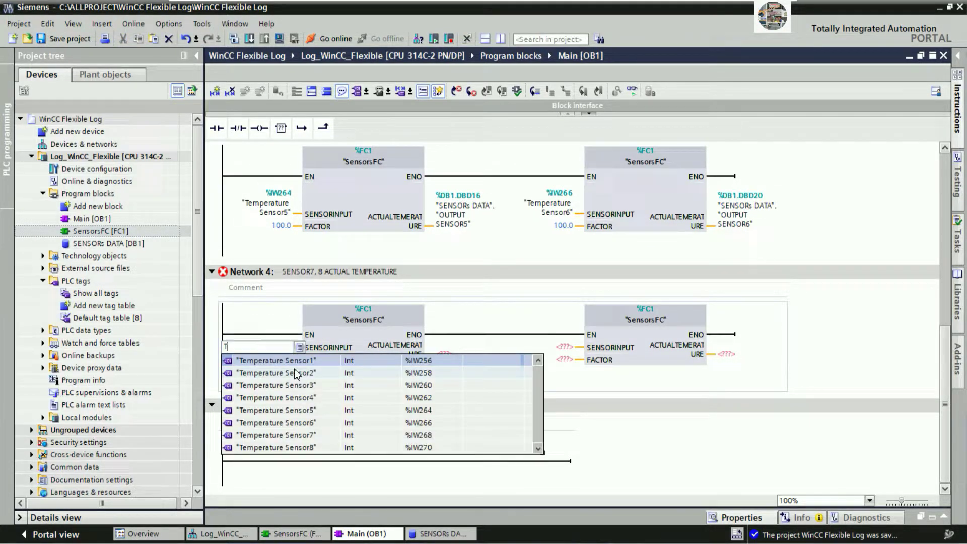
{"action": "scroll", "coordinate": [315, 394], "scroll_direction": "down", "scroll_amount": 1}
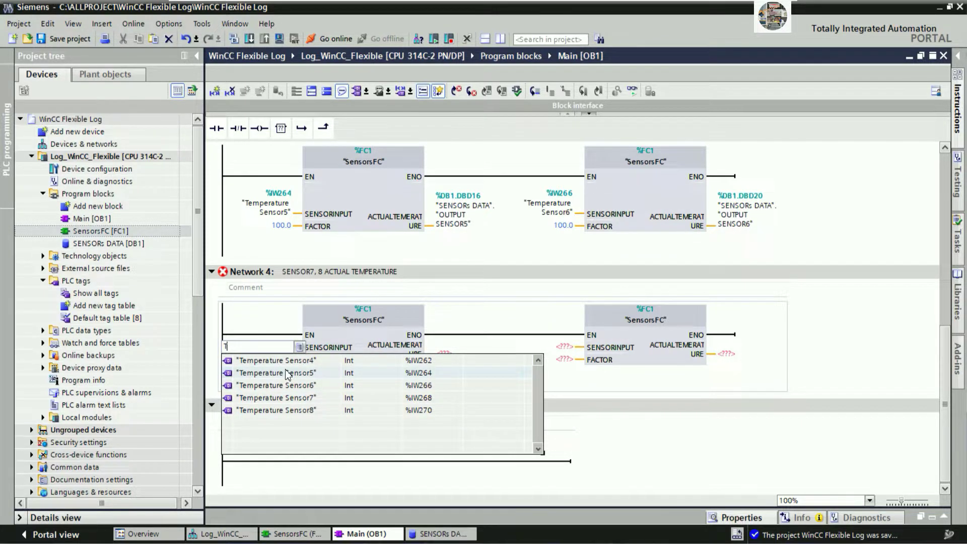
{"action": "left_click", "coordinate": [286, 397]}
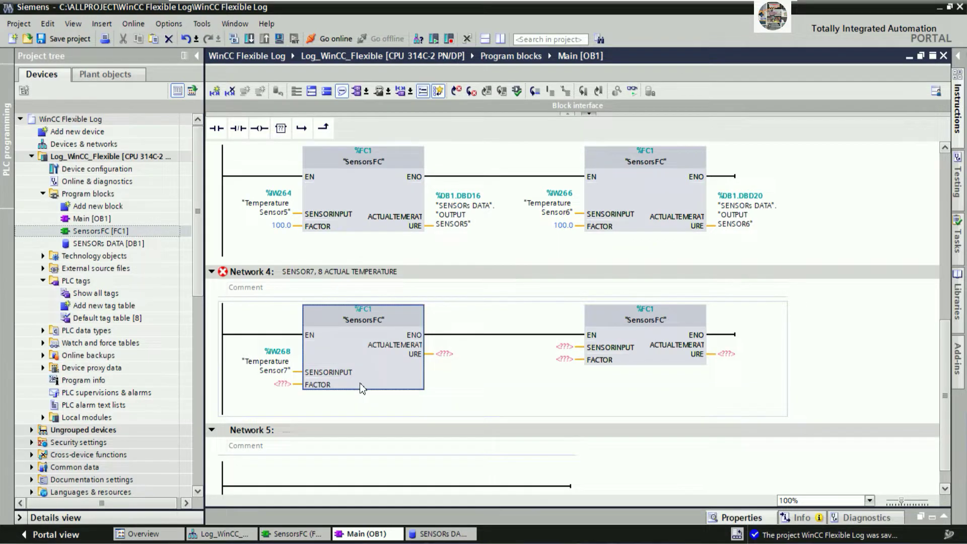
{"action": "left_click", "coordinate": [282, 386]}
{"action": "type", "text": "100"}
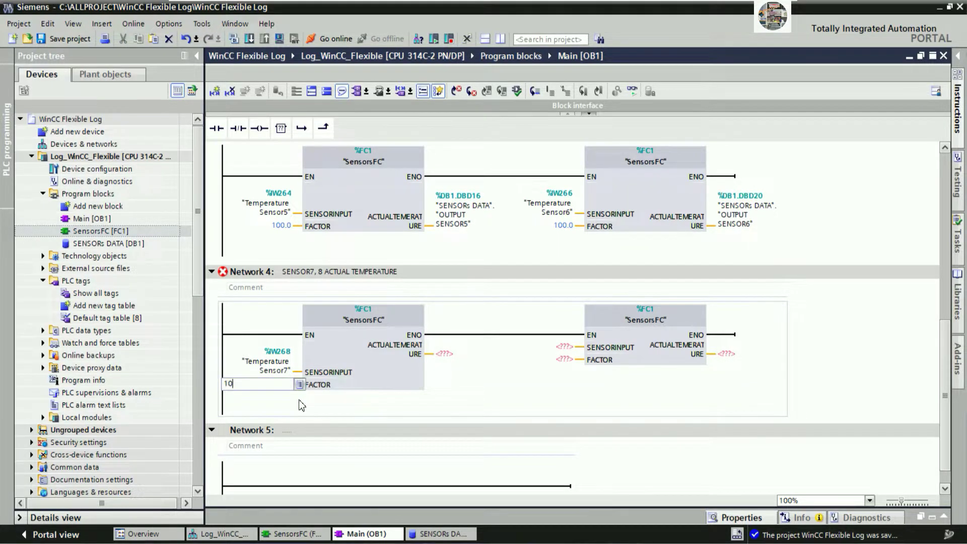
{"action": "key", "text": "Tab"}
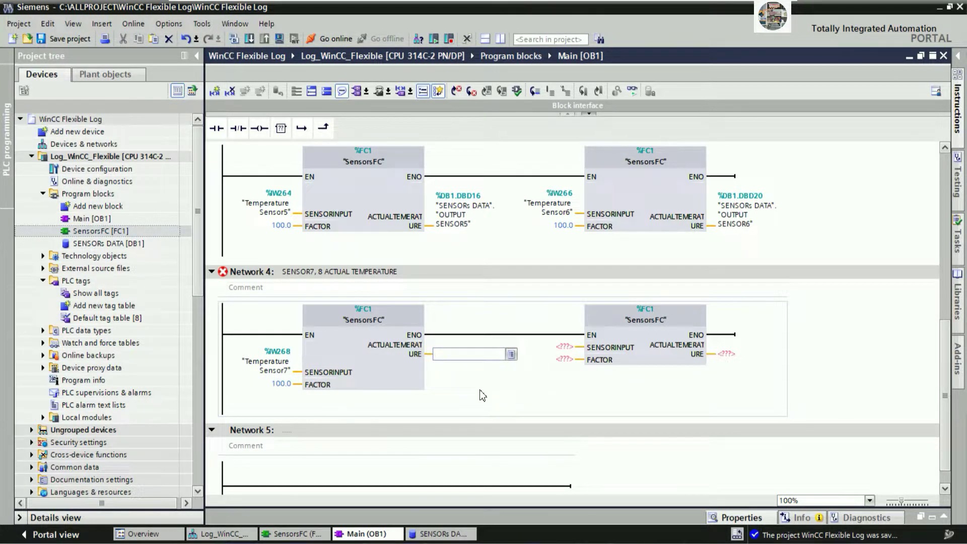
Assign "SENSORs DATA"."OUTPUT SENSOR7" to the ACTUALTEMERATURE output of the first SensorsFC call in Network 4.
{"action": "type", "text": "S"}
{"action": "left_click", "coordinate": [469, 369]}
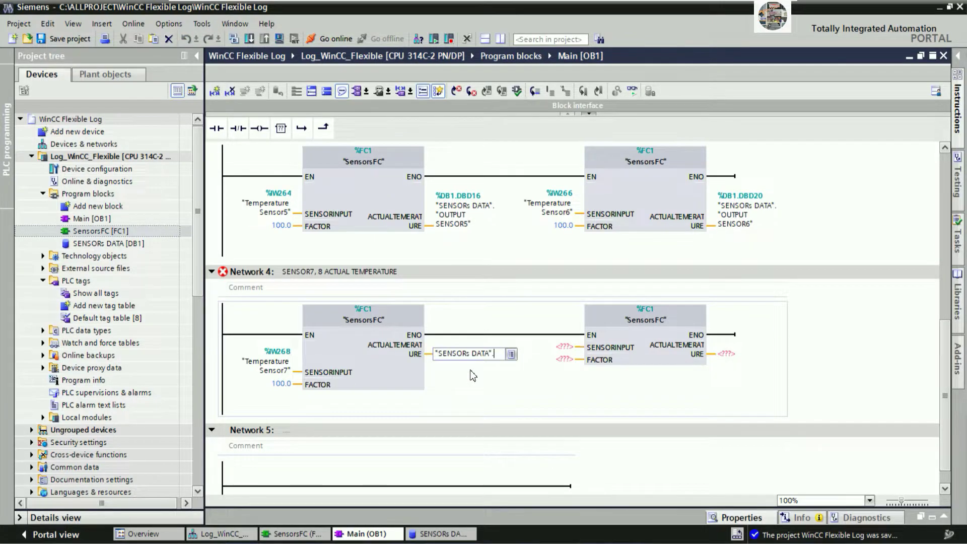
{"action": "scroll", "coordinate": [504, 433], "scroll_direction": "down", "scroll_amount": 1}
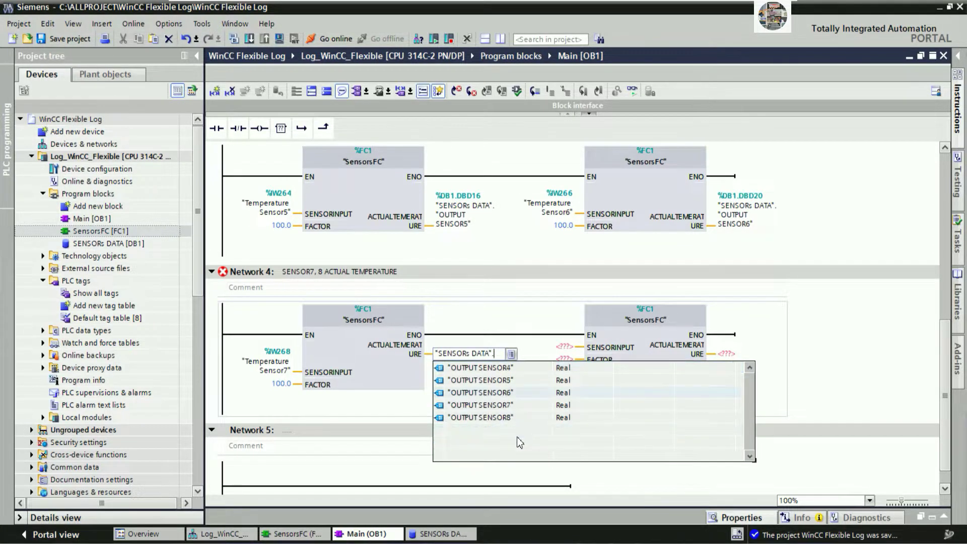
{"action": "left_click", "coordinate": [492, 408]}
Assign "Temperature Sensor8" to SENSORINPUT of the second SensorsFC call in Network 4 and set its FACTOR to 100.0.
{"action": "left_click", "coordinate": [559, 347]}
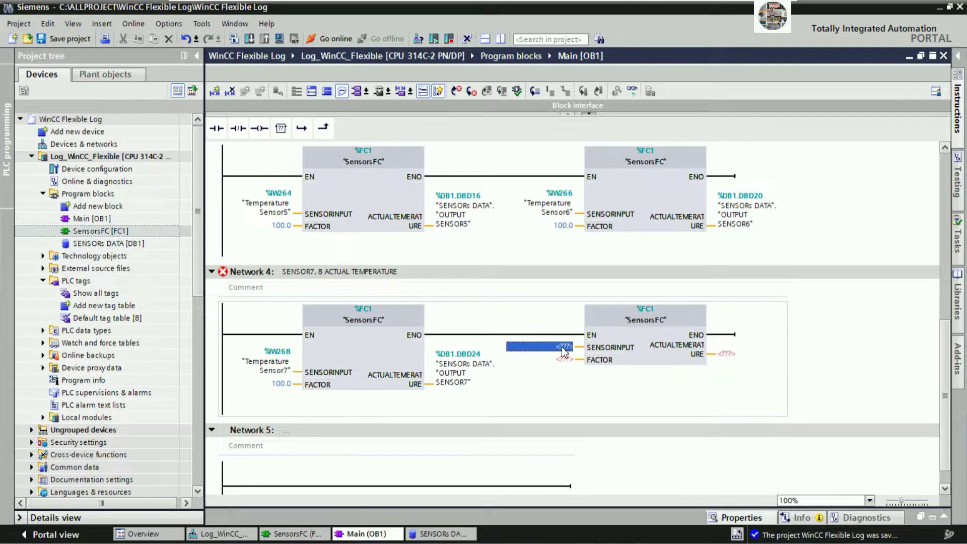
{"action": "type", "text": "T"}
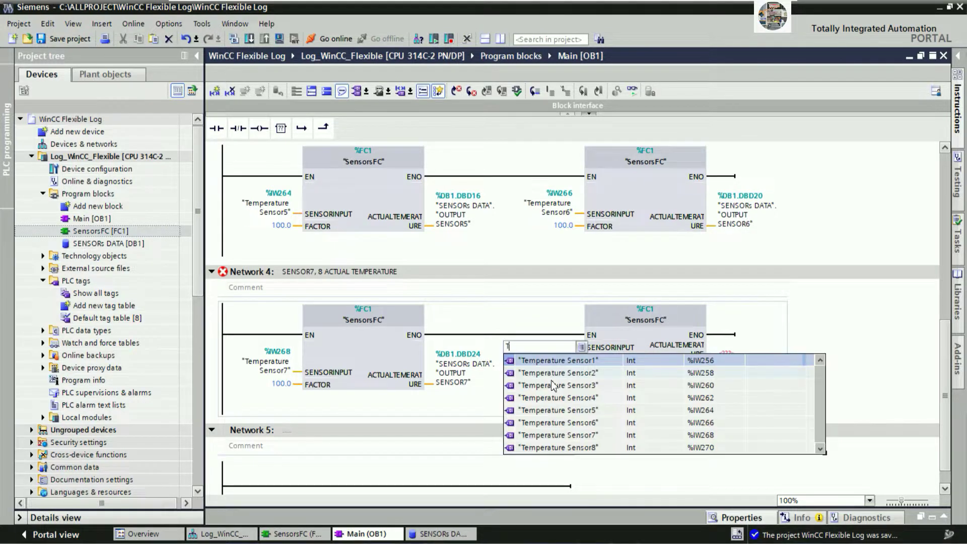
{"action": "left_click", "coordinate": [567, 448]}
{"action": "left_click", "coordinate": [561, 385]}
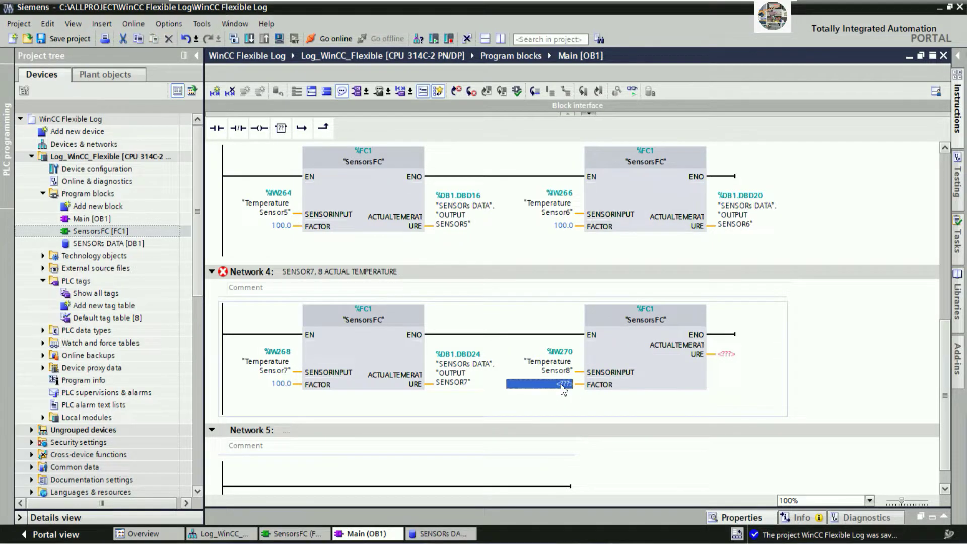
{"action": "type", "text": "100.0"}
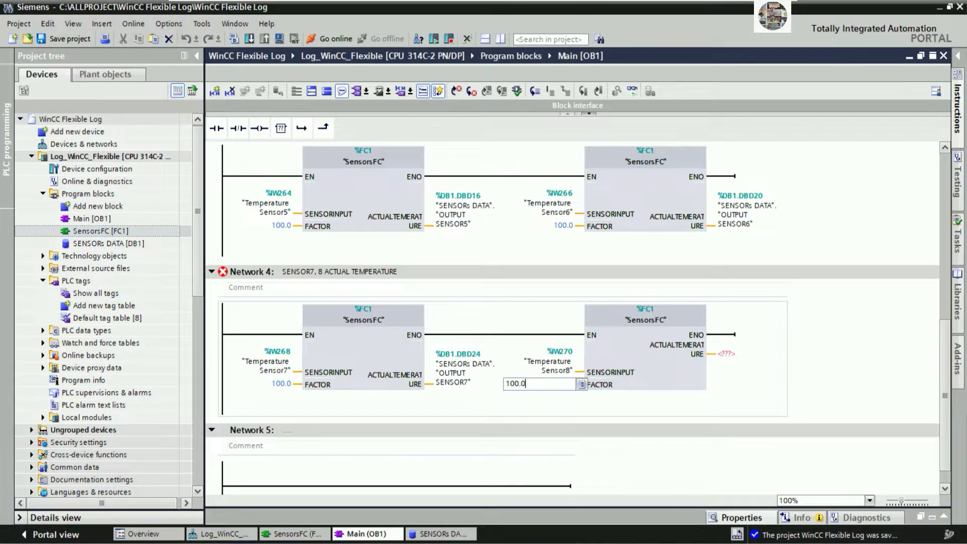
{"action": "key", "text": "Return"}
Assign "SENSORs DATA"."OUTPUT SENSOR8" to the ACTUALTEMERATURE output of the second SensorsFC call in Network 4.
{"action": "left_click", "coordinate": [730, 352]}
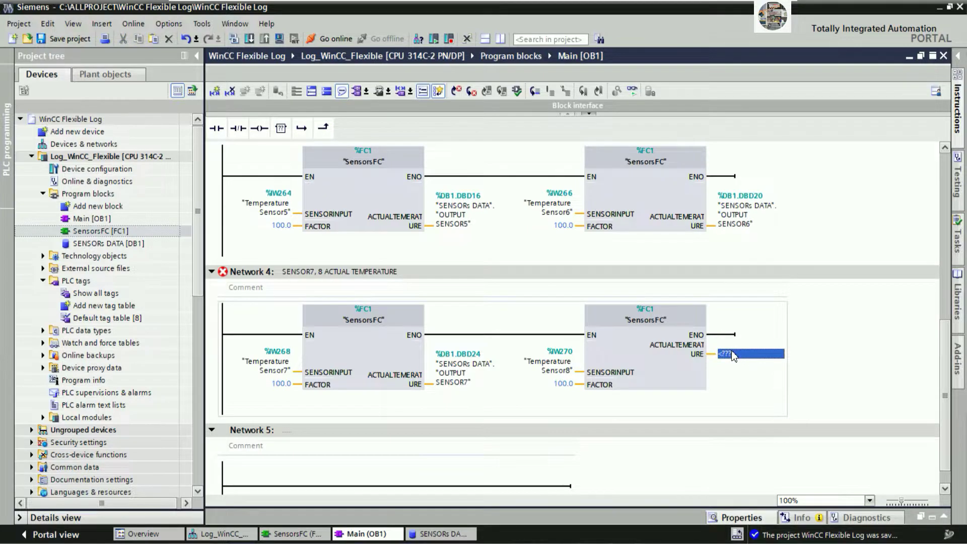
{"action": "type", "text": "SENSORs DATA\"."}
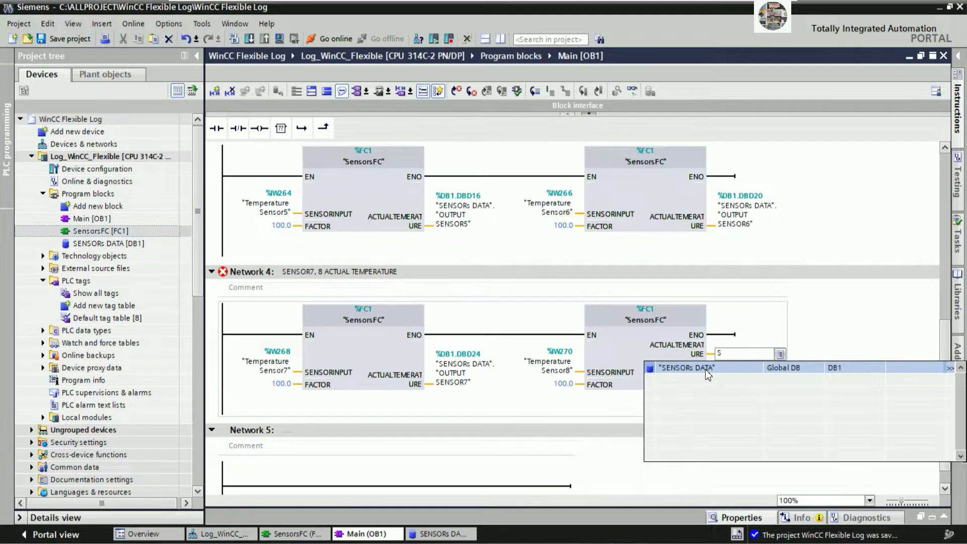
{"action": "left_click", "coordinate": [705, 369]}
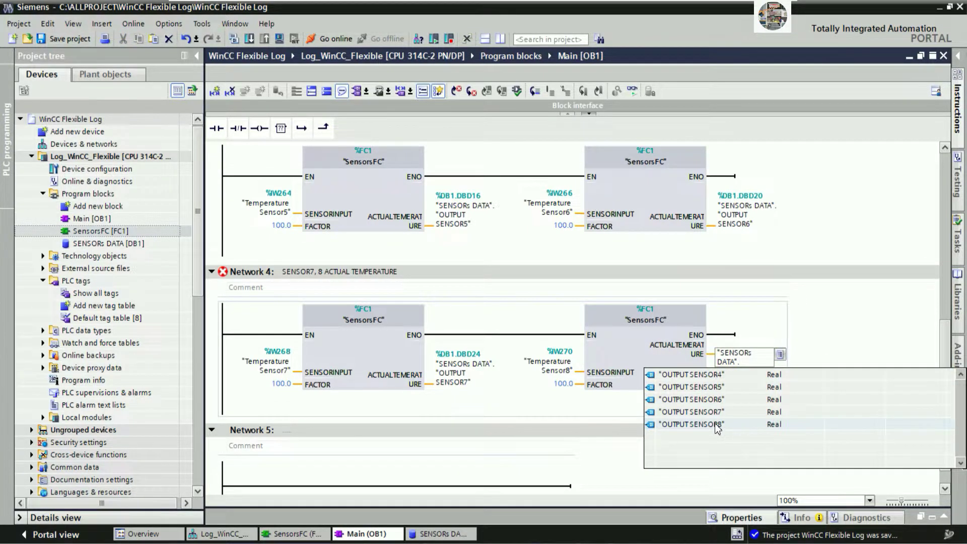
{"action": "left_click", "coordinate": [717, 425]}
{"action": "left_click", "coordinate": [821, 387]}
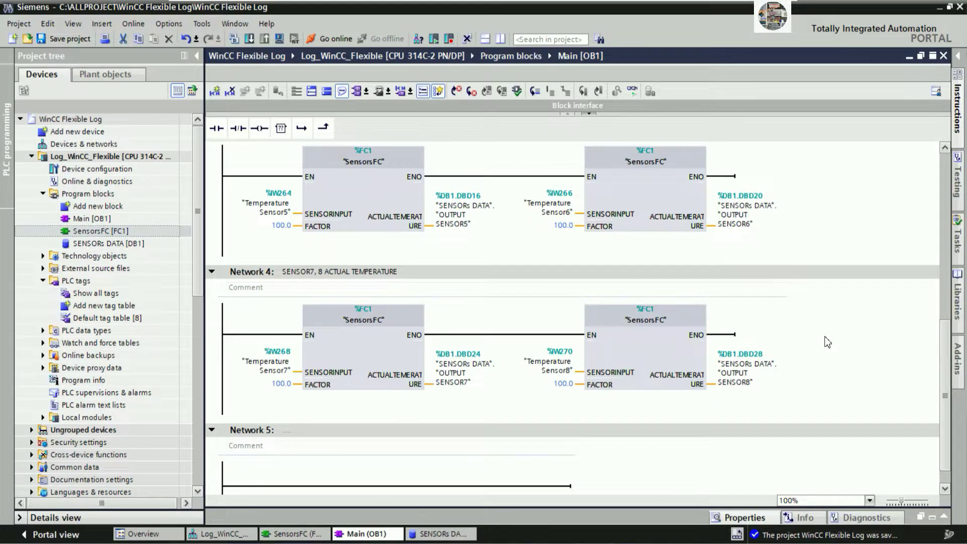
Save the project and compile the Main [OB1] block.
{"action": "left_click_drag", "start_coordinate": [946, 395], "coordinate": [579, 221]}
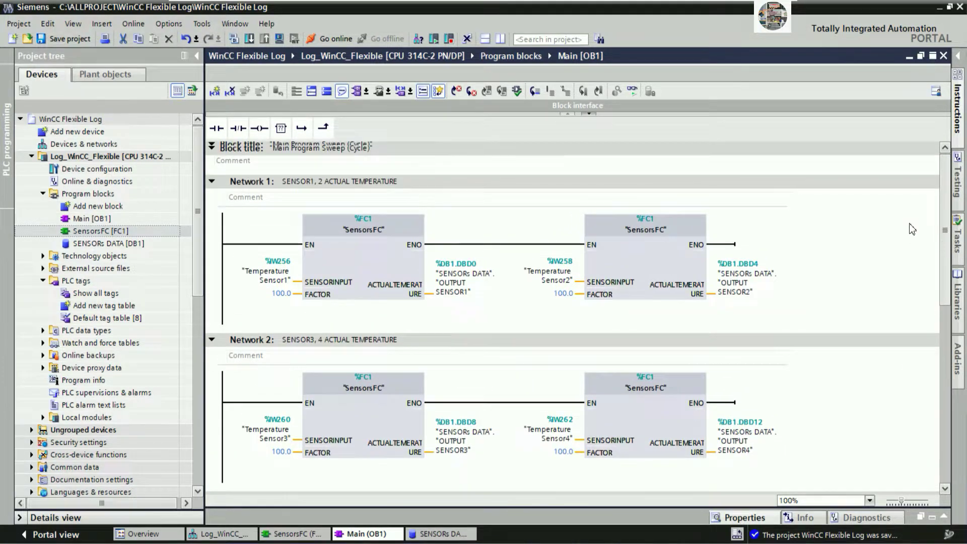
{"action": "left_click", "coordinate": [73, 36]}
{"action": "left_click", "coordinate": [234, 38]}
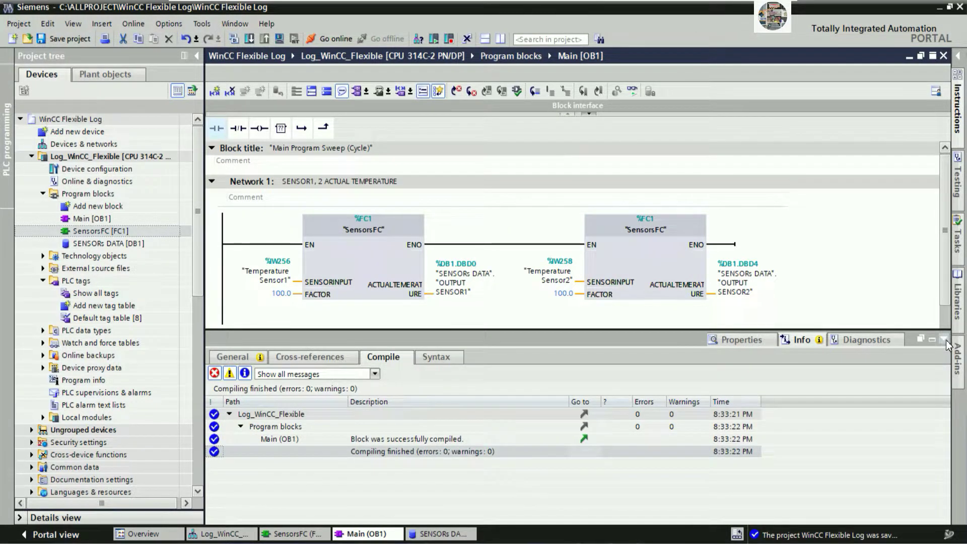
Switch to Notepad and add the line "Next let download project to PLC" below the existing notes.
{"action": "key", "text": "alt+Tab"}
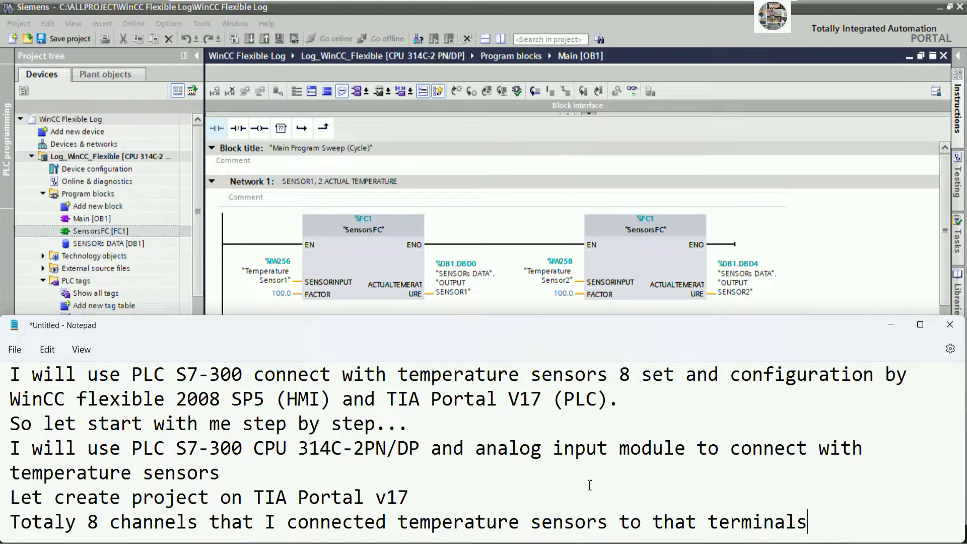
{"action": "key", "text": "Return"}
{"action": "type", "text": "nE"}
{"action": "key", "text": "BackSpace"}
{"action": "key", "text": "BackSpace"}
{"action": "type", "text": "ne"}
{"action": "key", "text": "BackSpace"}
{"action": "key", "text": "BackSpace"}
{"action": "type", "text": "n"}
{"action": "key", "text": "BackSpace"}
{"action": "type", "text": "Next let"}
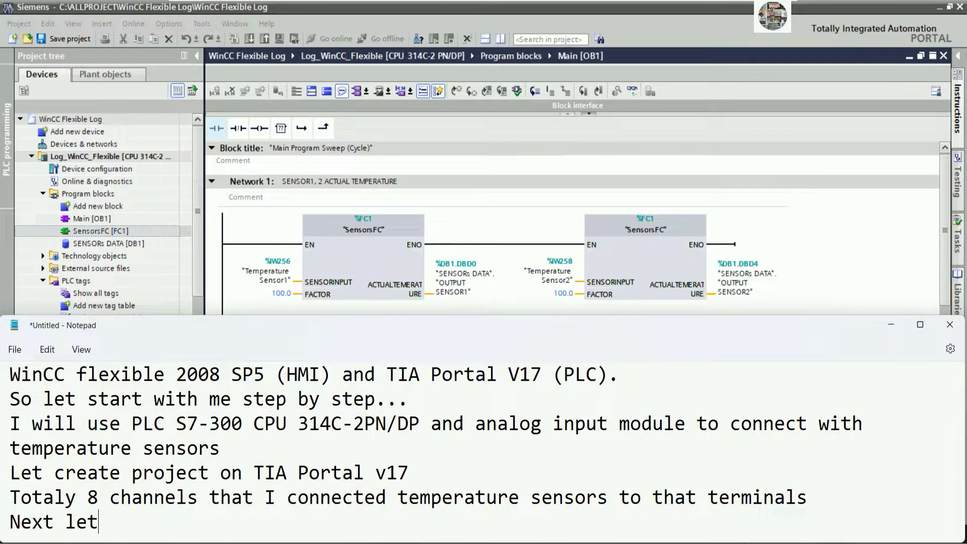
{"action": "type", "text": " downloa"}
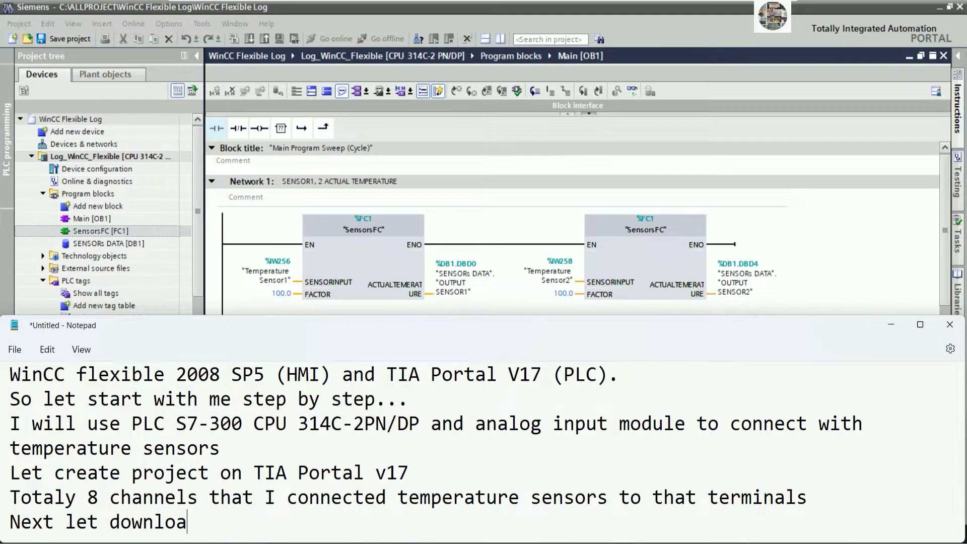
{"action": "type", "text": "d project "}
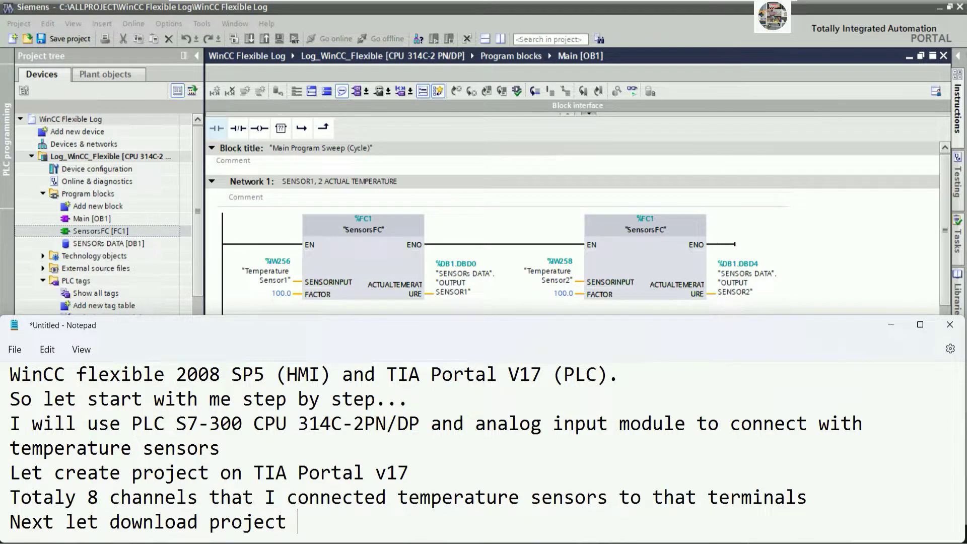
{"action": "type", "text": "to PLC"}
{"action": "left_click", "coordinate": [891, 324]}
Save the project and compile the whole Log_WinCC_Flexible station, both hardware configuration and program blocks.
{"action": "left_click", "coordinate": [83, 41]}
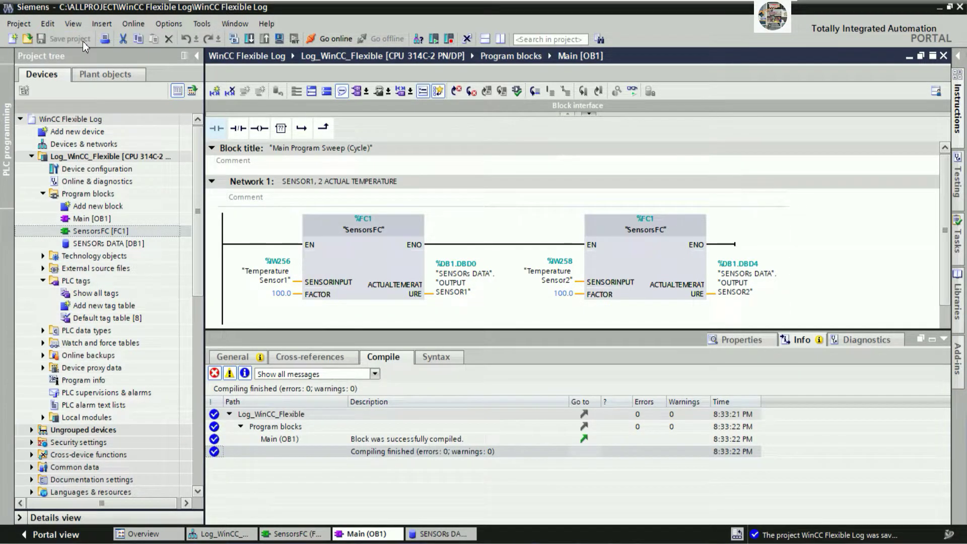
{"action": "left_click", "coordinate": [127, 155]}
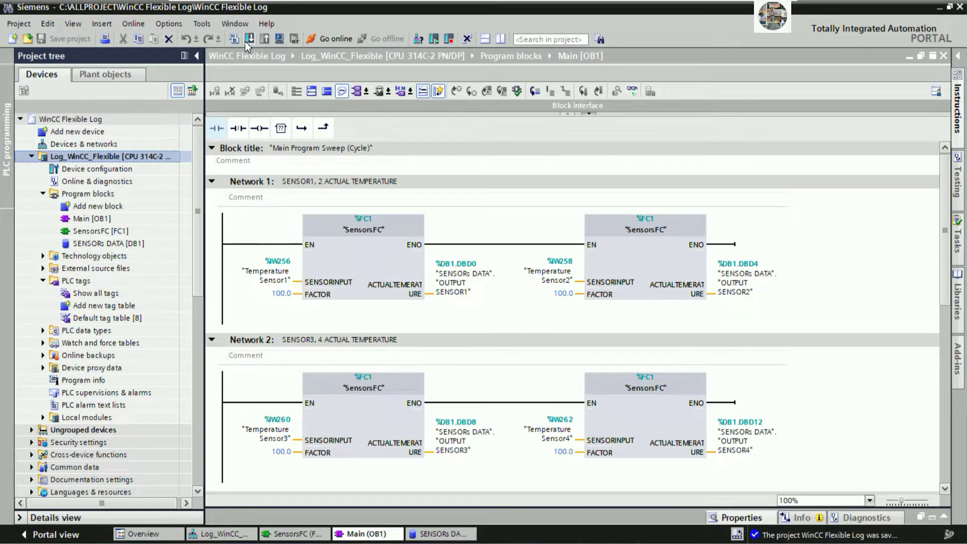
{"action": "left_click", "coordinate": [235, 39]}
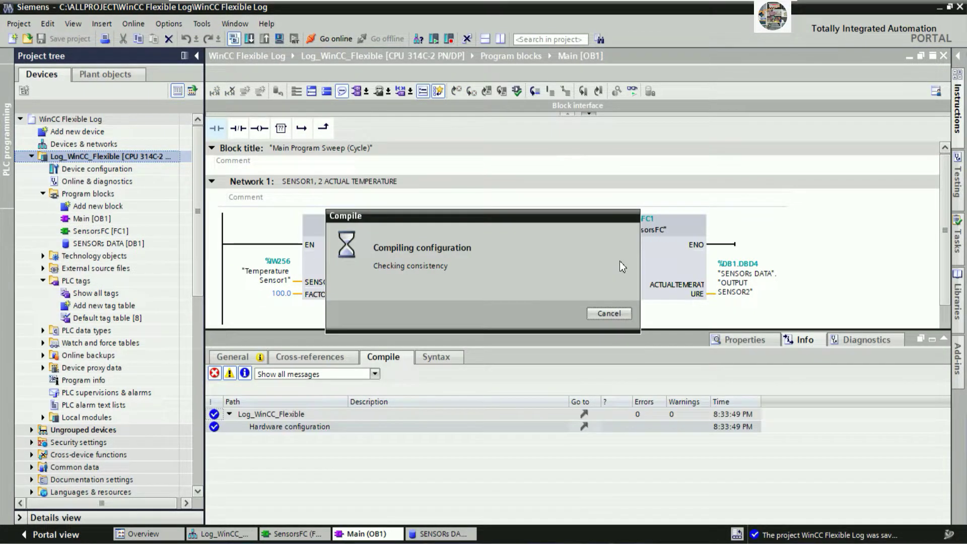
{"action": "left_click", "coordinate": [455, 464]}
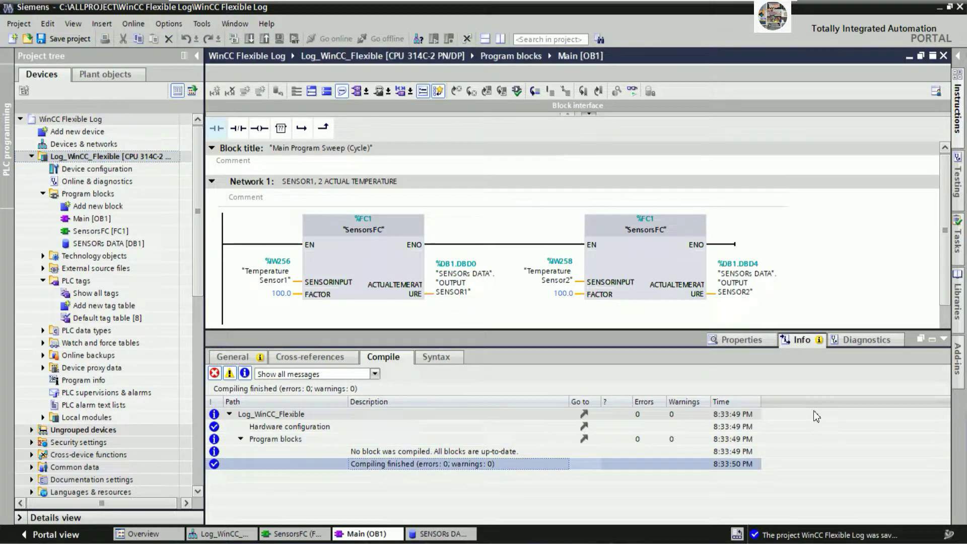
{"action": "left_click", "coordinate": [937, 339]}
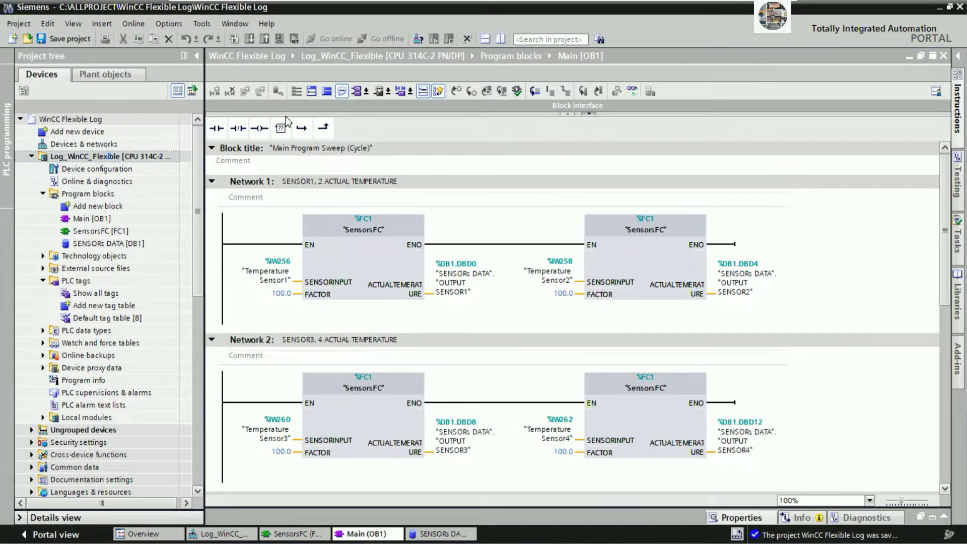
Start downloading Log_WinCC_Flexible, set the PG/PC interface to Intel(R) 82574L Gigabit Network Connection and the connection to PN/IE_1, and search for compatible devices.
{"action": "left_click", "coordinate": [96, 158]}
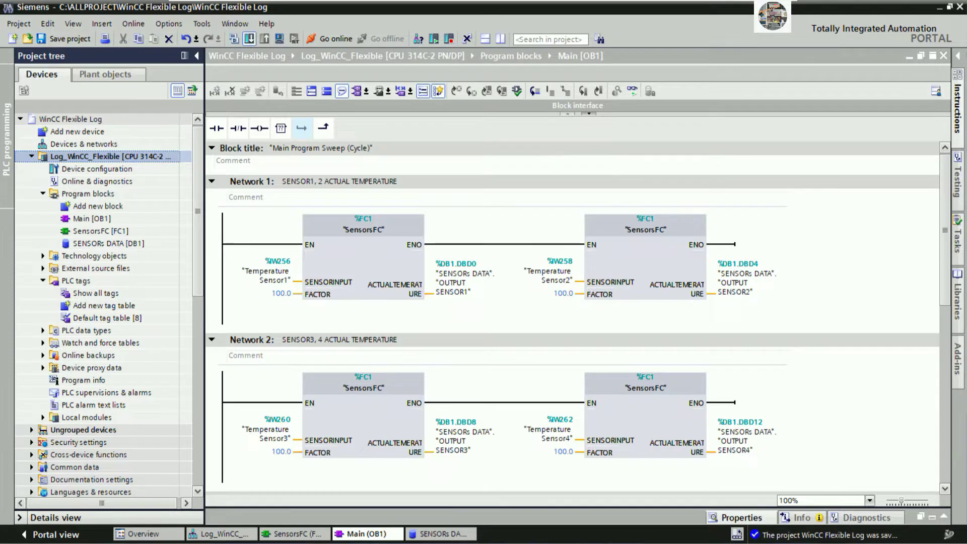
{"action": "left_click", "coordinate": [249, 39]}
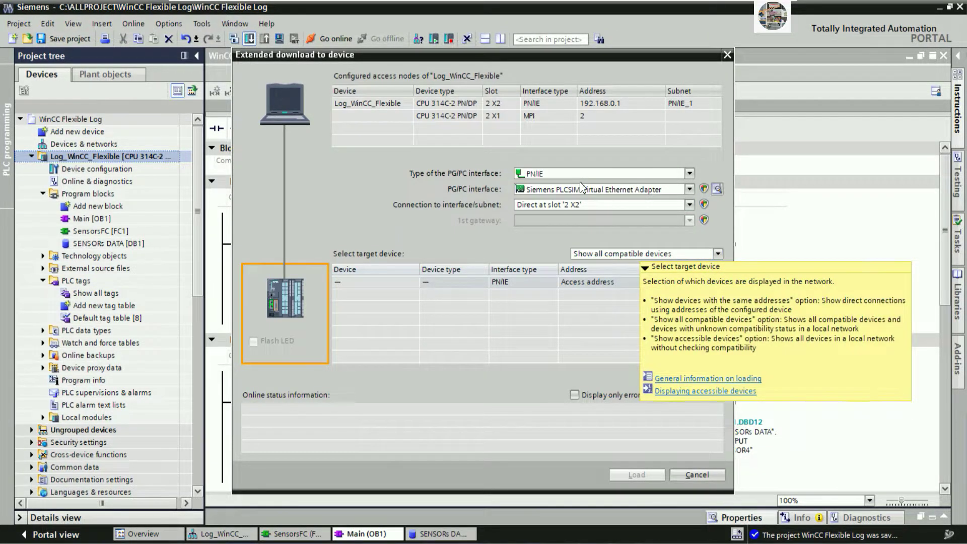
{"action": "left_click", "coordinate": [633, 189]}
{"action": "left_click", "coordinate": [590, 213]}
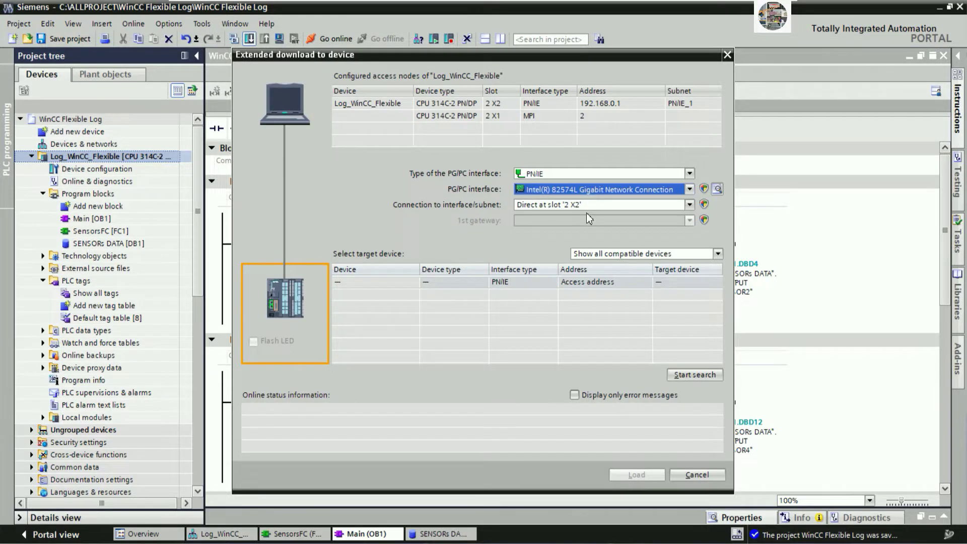
{"action": "left_click", "coordinate": [609, 201]}
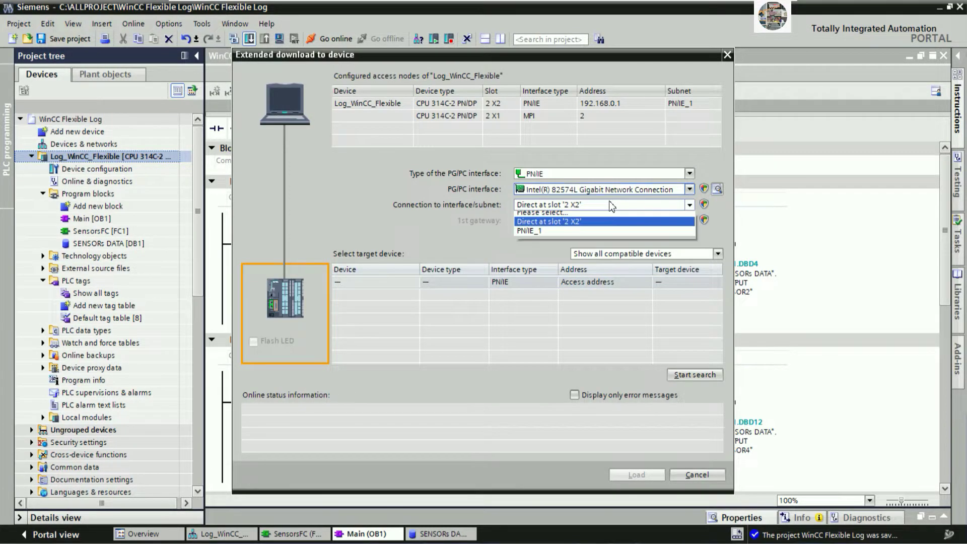
{"action": "left_click", "coordinate": [545, 237]}
{"action": "left_click", "coordinate": [683, 374]}
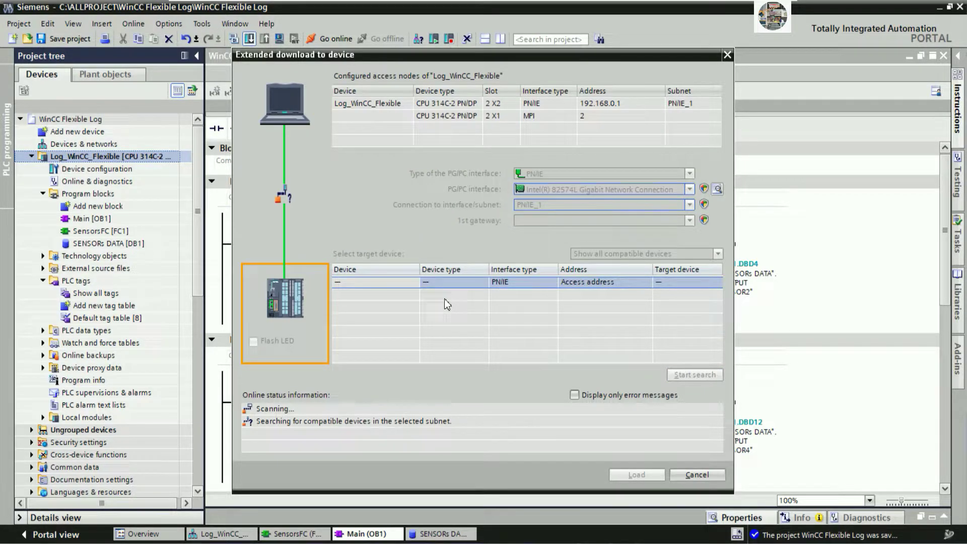
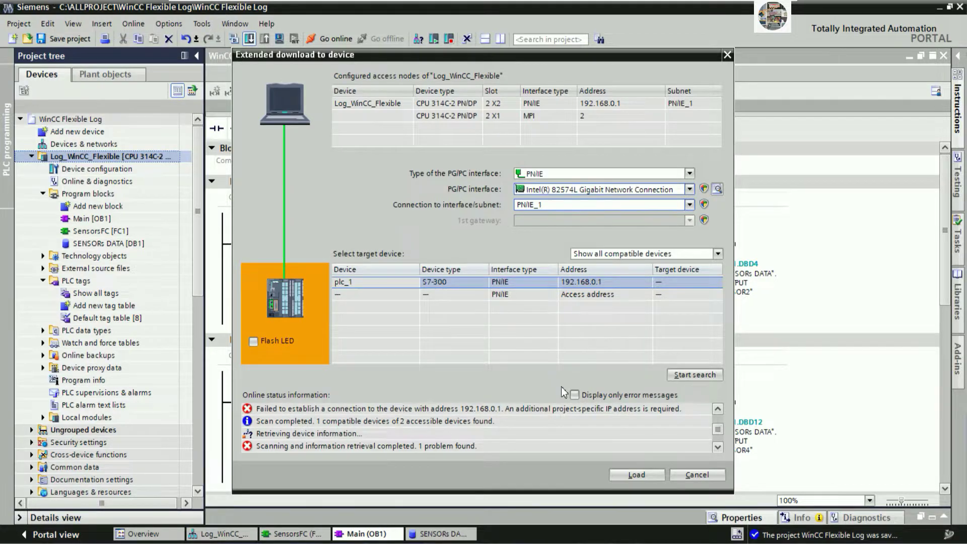
Load the project into the S7-300 at 192.168.0.1, allowing an additional PG/PC IP address in its subnet, and start the module after the download.
{"action": "left_click", "coordinate": [634, 476]}
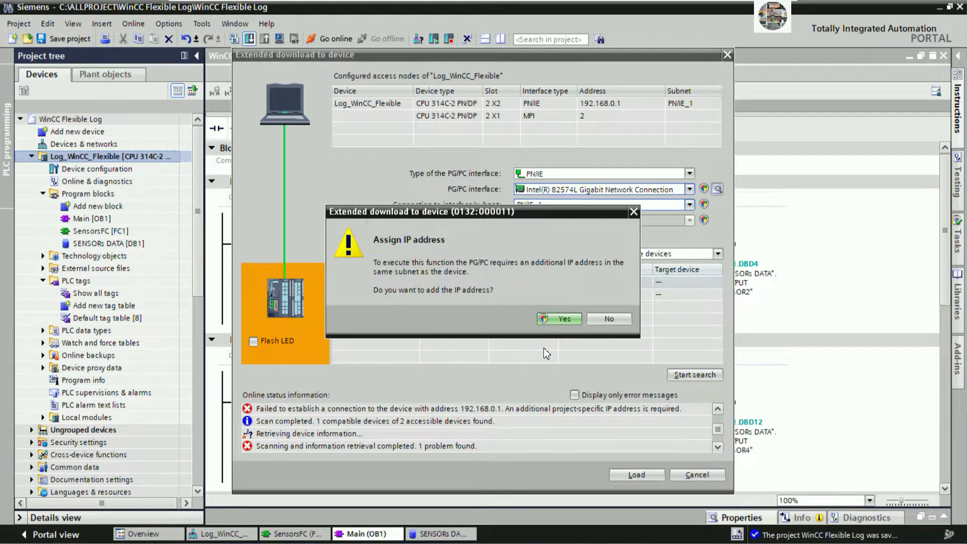
{"action": "left_click", "coordinate": [559, 319]}
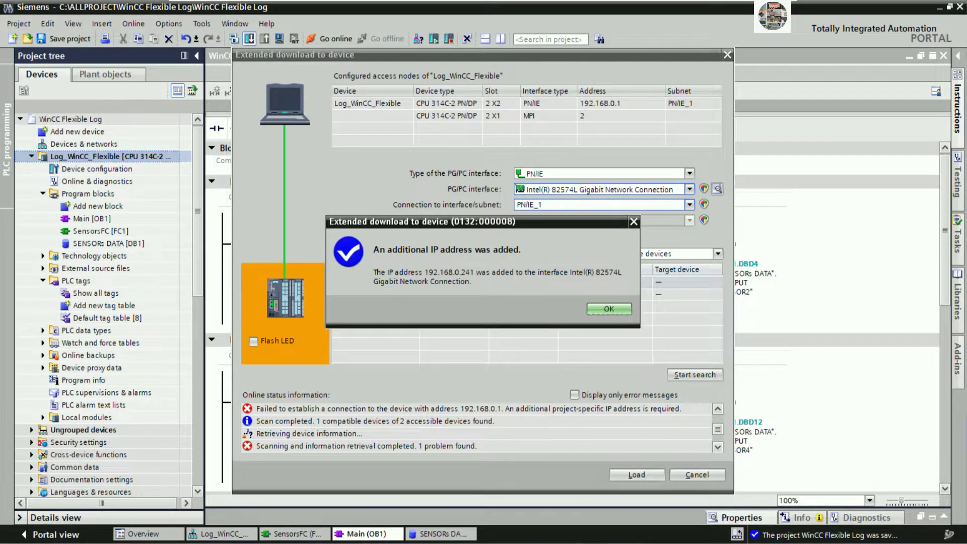
{"action": "left_click", "coordinate": [608, 309]}
{"action": "key", "text": "Return"}
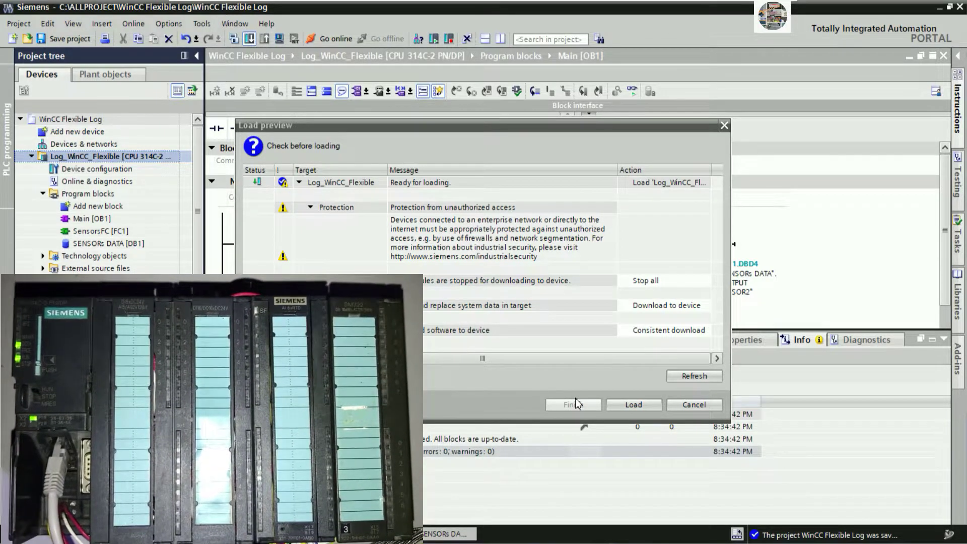
{"action": "left_click", "coordinate": [627, 407]}
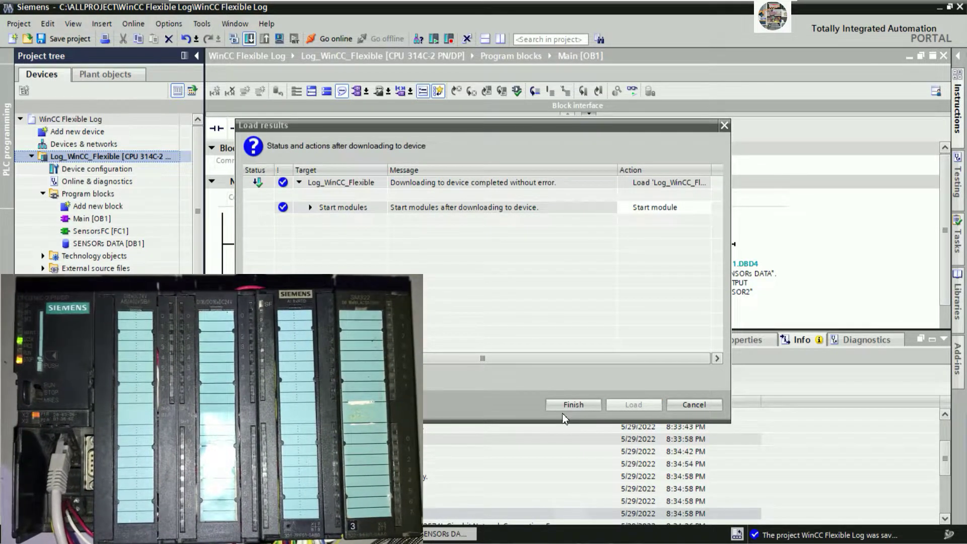
{"action": "left_click", "coordinate": [565, 406]}
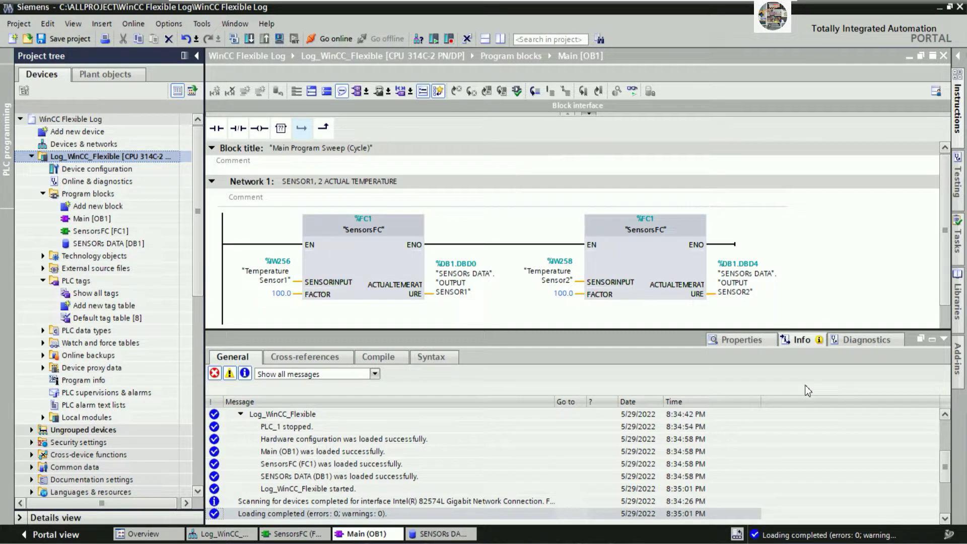
Go online with Log_WinCC_Flexible and turn on monitoring of the Main [OB1] networks.
{"action": "left_click", "coordinate": [944, 339]}
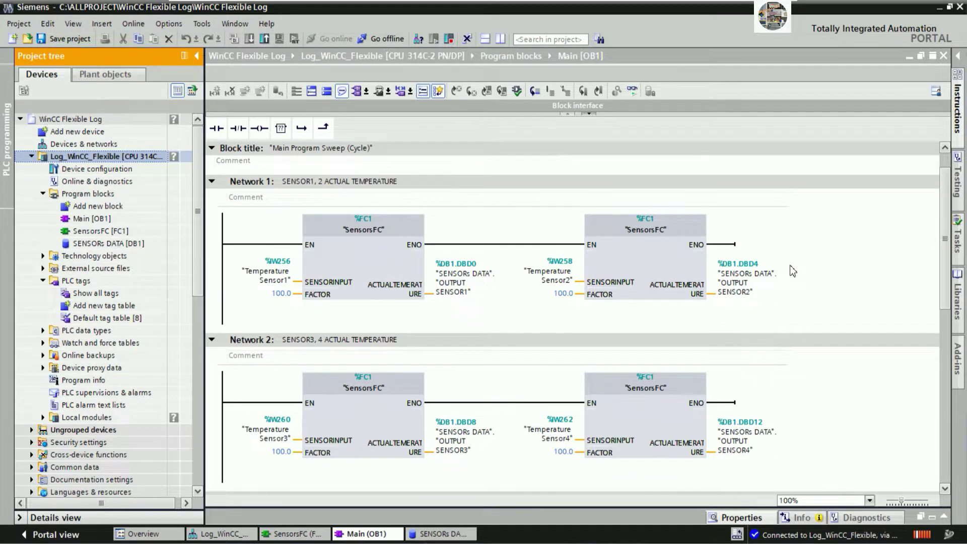
{"action": "key", "text": "ctrl+t"}
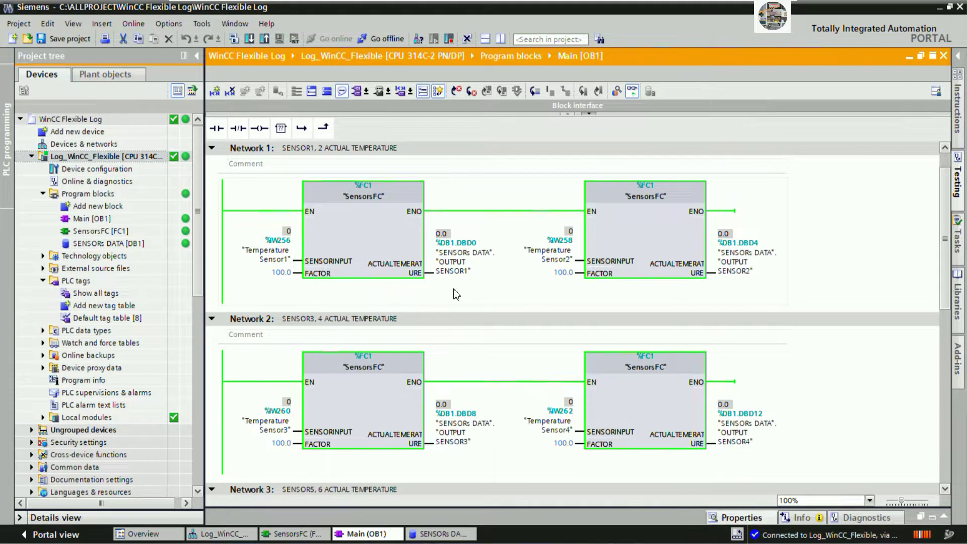
Switch to Notepad and add the line "Let see now all sensors show 0 right? Why?".
{"action": "key", "text": "alt+Tab"}
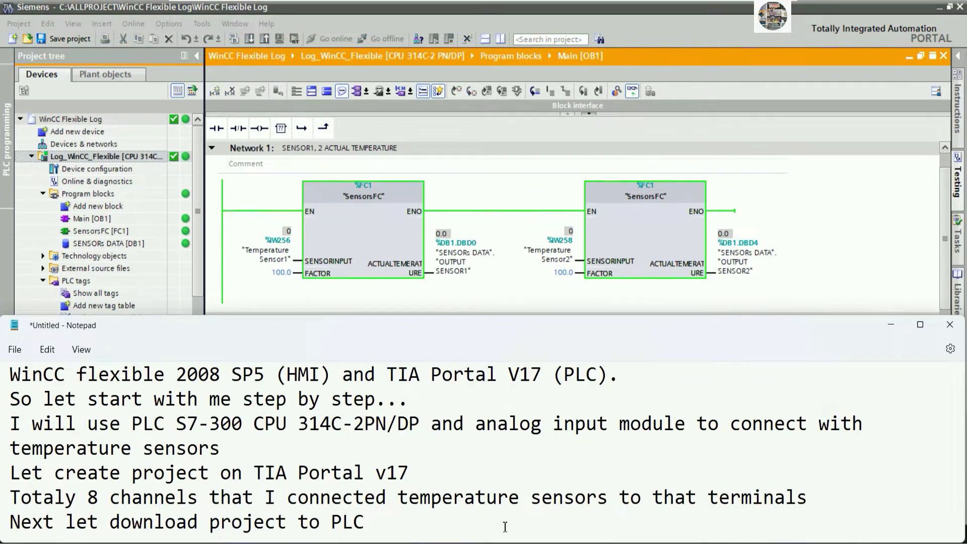
{"action": "key", "text": "Return"}
{"action": "type", "text": "Let"}
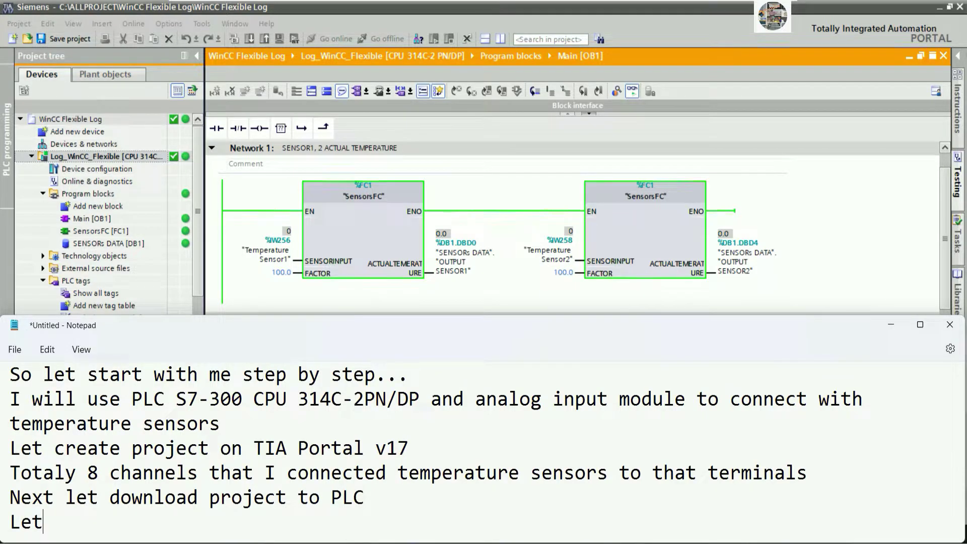
{"action": "type", "text": " see now "}
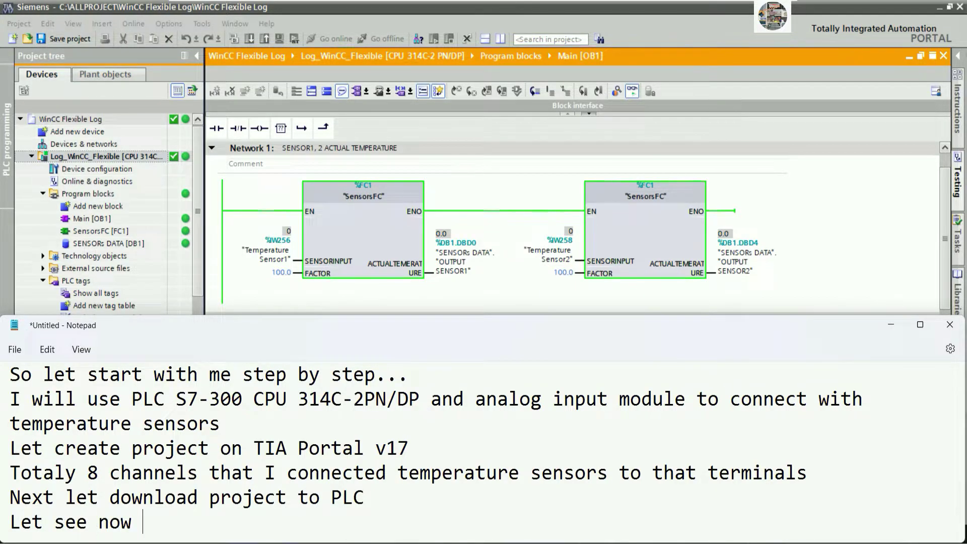
{"action": "type", "text": "all sensors show 0 right"}
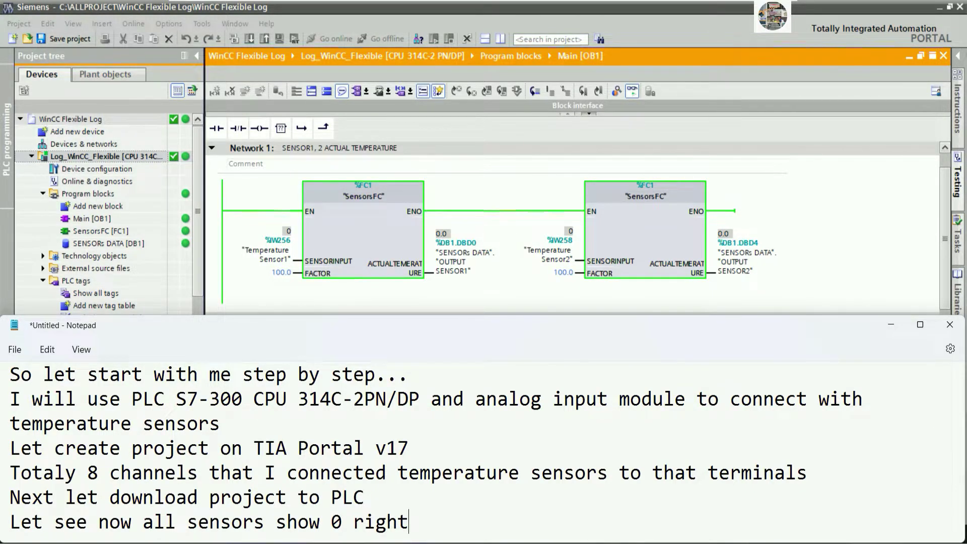
{"action": "type", "text": "? Why ?be"}
{"action": "key", "text": "BackSpace"}
{"action": "key", "text": "BackSpace"}
{"action": "key", "text": "BackSpace"}
{"action": "key", "text": "BackSpace"}
{"action": "key", "text": "BackSpace"}
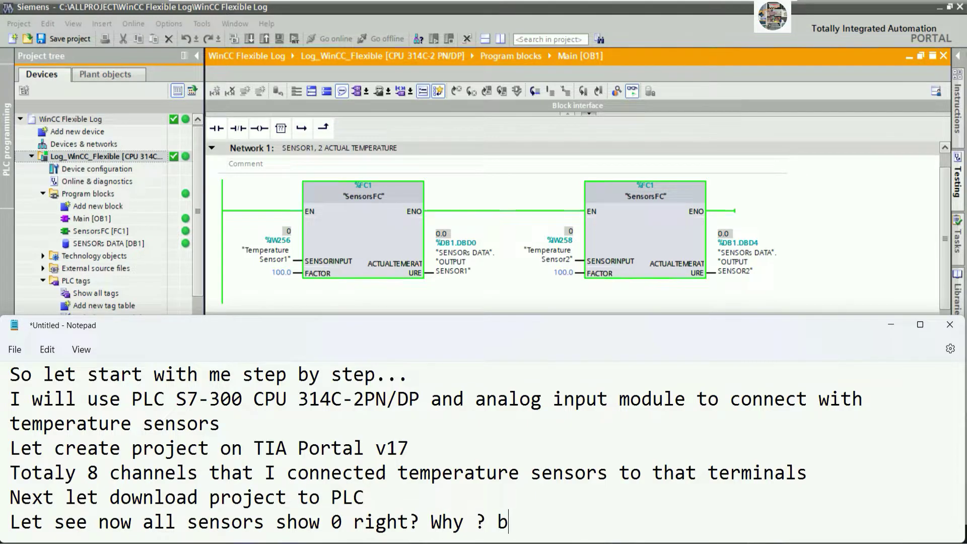
{"action": "type", "text": "?"}
{"action": "key", "text": "Return"}
Add the line "Because if we would like to use with TIA Portal then we need to put input Peripheral." to the Notepad notes.
{"action": "type", "text": "Becau"}
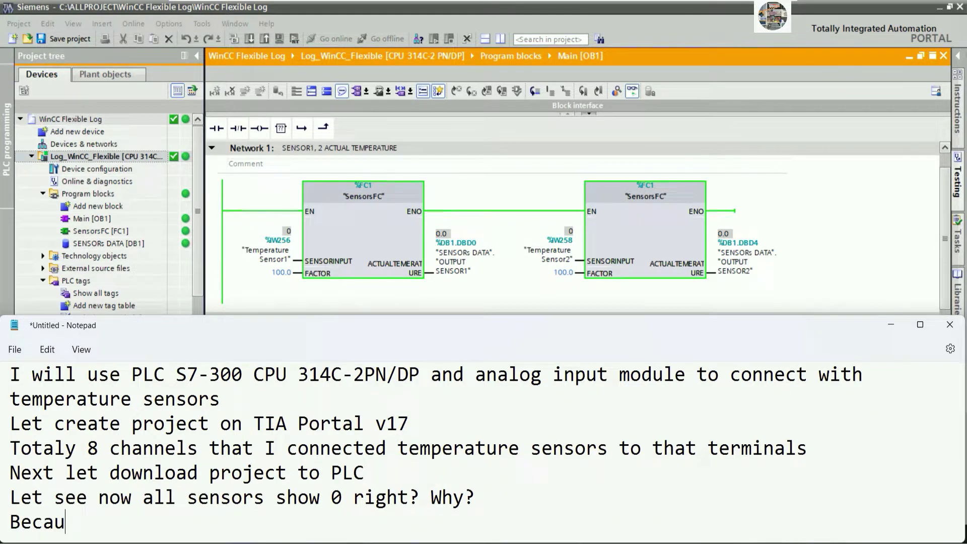
{"action": "type", "text": "se if we would like "}
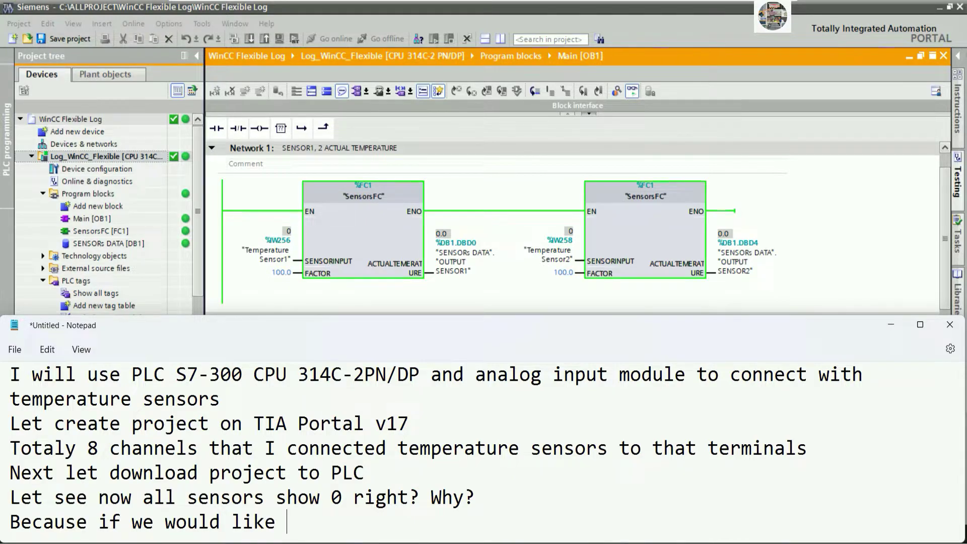
{"action": "type", "text": "to use with "}
{"action": "type", "text": "I"}
{"action": "type", "text": "IA"}
{"action": "type", "text": " Portal "}
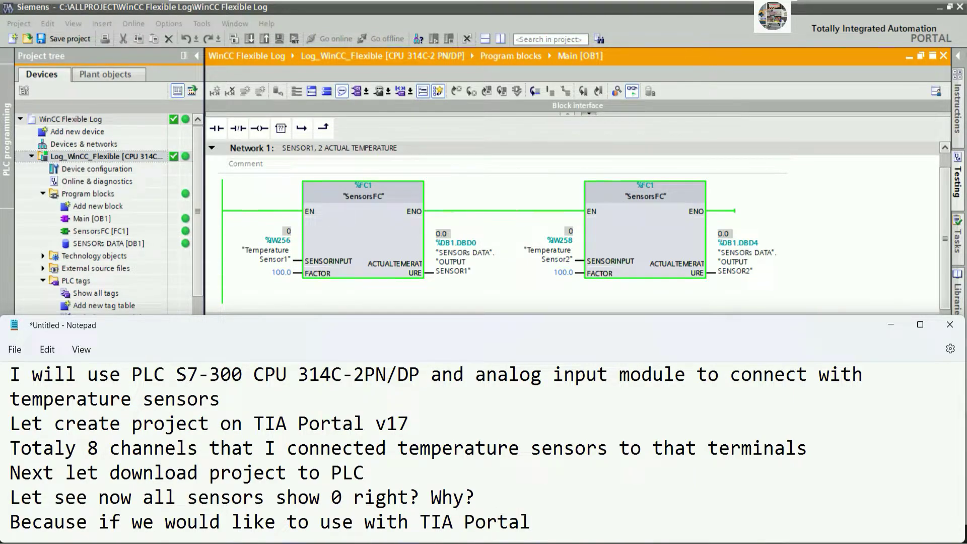
{"action": "type", "text": "then we need to put"}
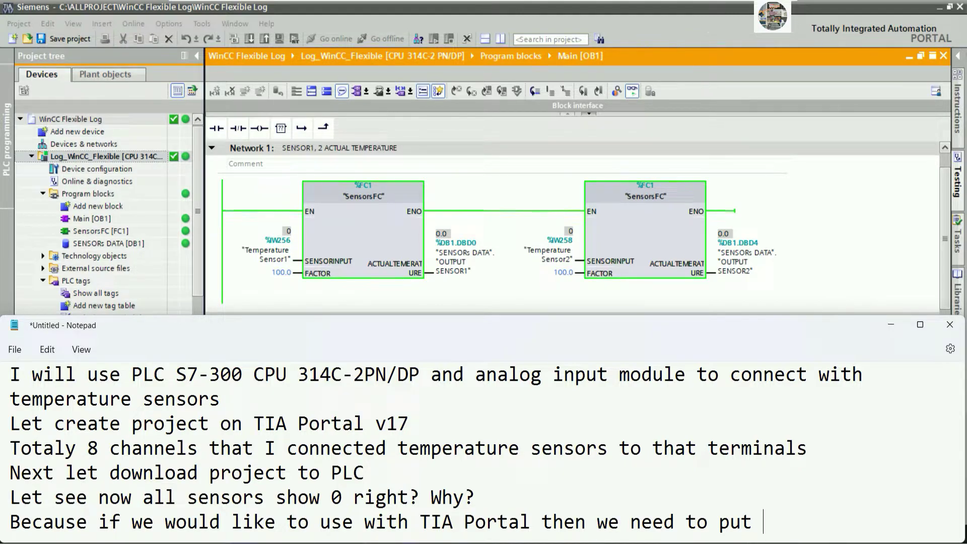
{"action": "type", "text": "input"}
{"action": "type", "text": "Peri"}
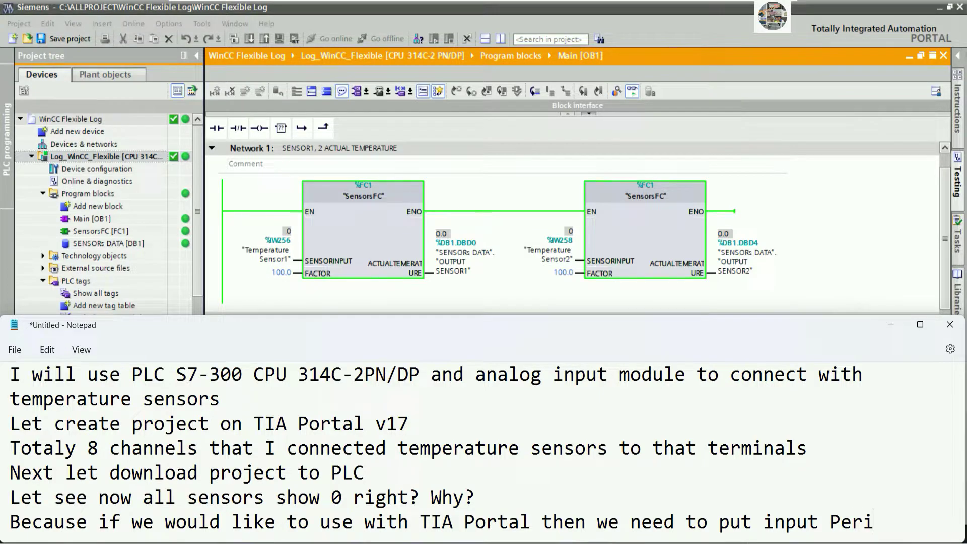
{"action": "type", "text": "pheral."}
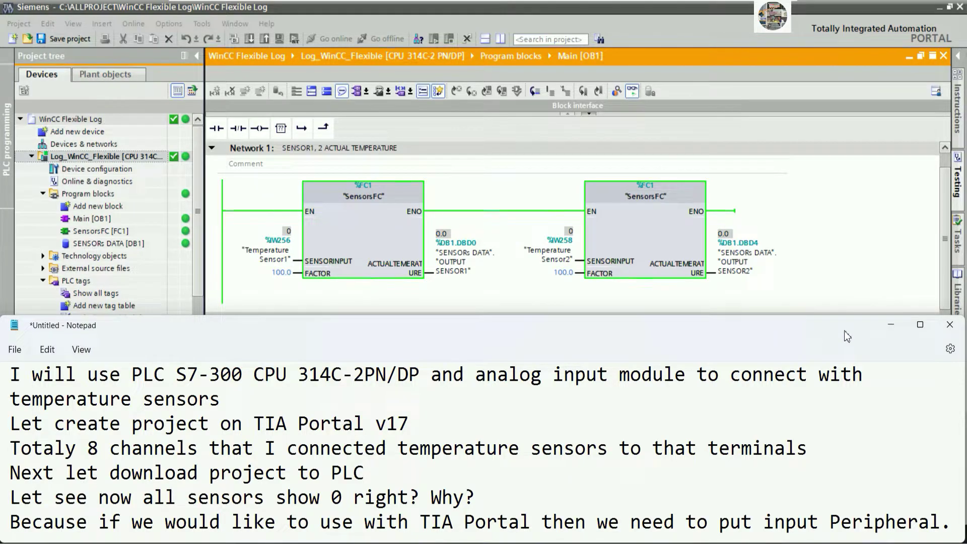
{"action": "left_click", "coordinate": [888, 329]}
Switch to Notepad and add the line "Many programmer confused with this point about input Peripheral.".
{"action": "scroll", "coordinate": [342, 291], "scroll_direction": "up", "scroll_amount": 1}
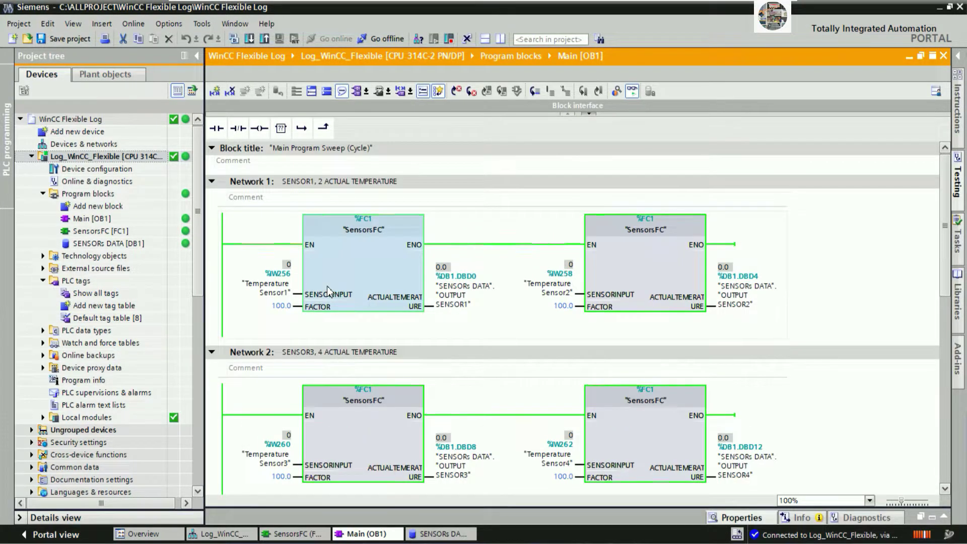
{"action": "left_click", "coordinate": [286, 289]}
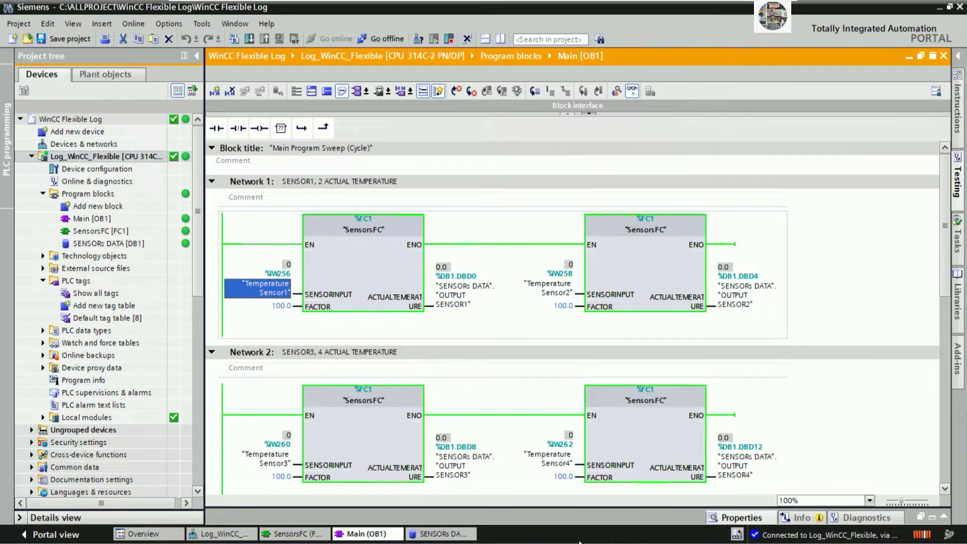
{"action": "key", "text": "alt+Tab"}
{"action": "scroll", "coordinate": [484, 434], "scroll_direction": "down", "scroll_amount": 1}
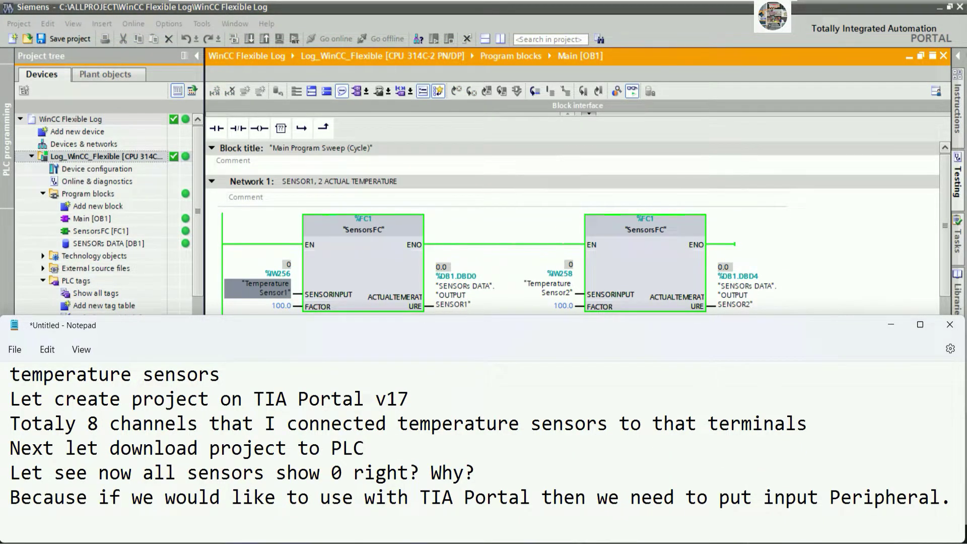
{"action": "type", "text": "So"}
{"action": "key", "text": "BackSpace"}
{"action": "key", "text": "BackSpace"}
{"action": "type", "text": "ma"}
{"action": "key", "text": "BackSpace"}
{"action": "key", "text": "BackSpace"}
{"action": "type", "text": "Manu"}
{"action": "key", "text": "BackSpace"}
{"action": "type", "text": "y pro"}
{"action": "key", "text": "BackSpace"}
{"action": "type", "text": "rogrammer"}
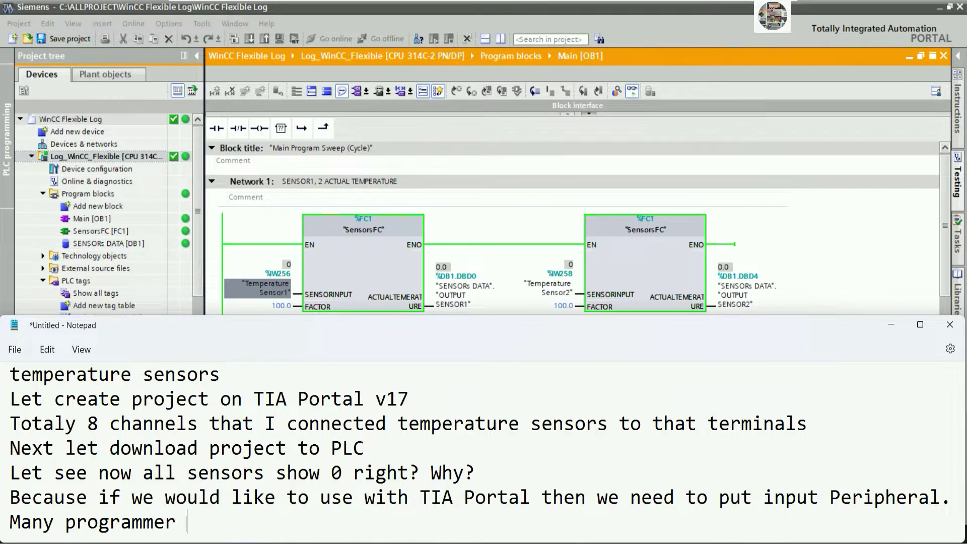
{"action": "type", "text": " confuse"}
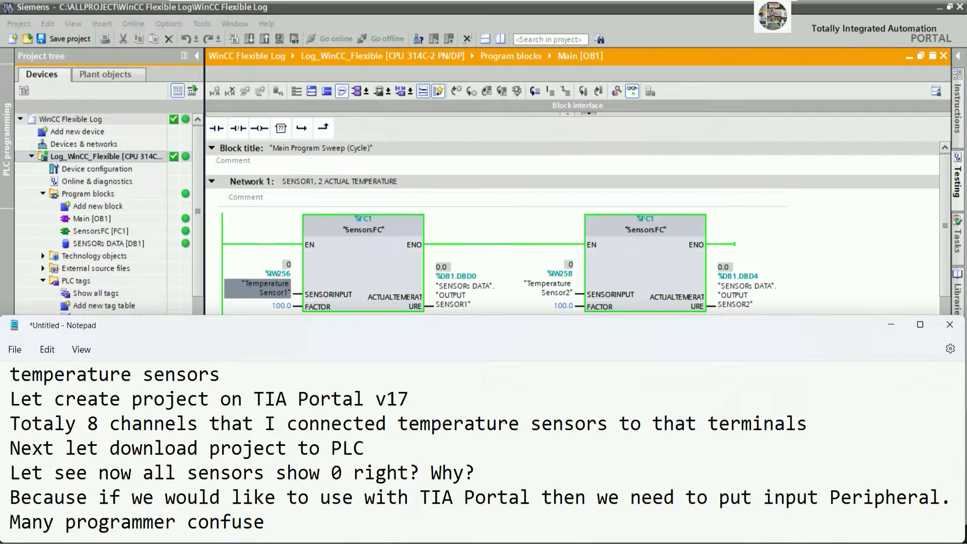
{"action": "key", "text": "BackSpace"}
{"action": "type", "text": "d with this poi"}
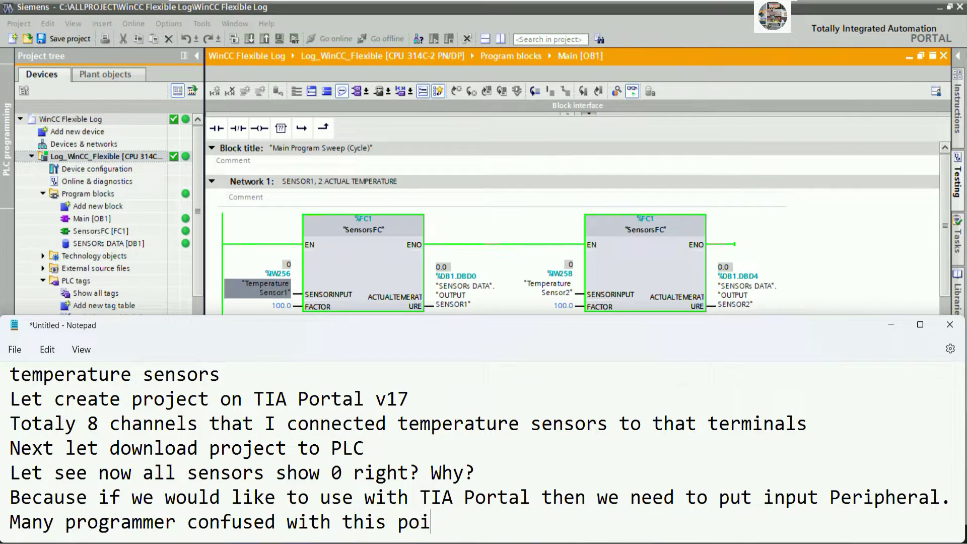
{"action": "type", "text": "nt about"}
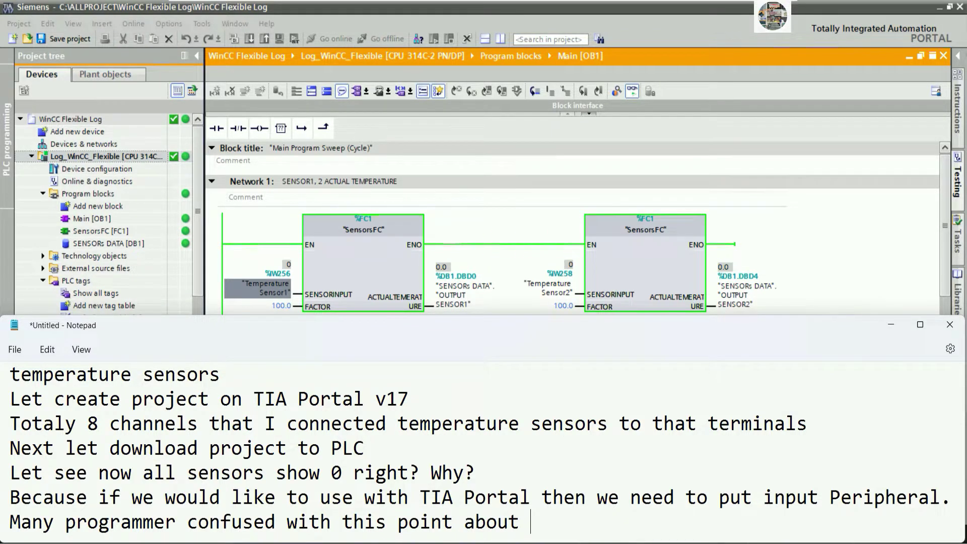
{"action": "type", "text": " input Periph"}
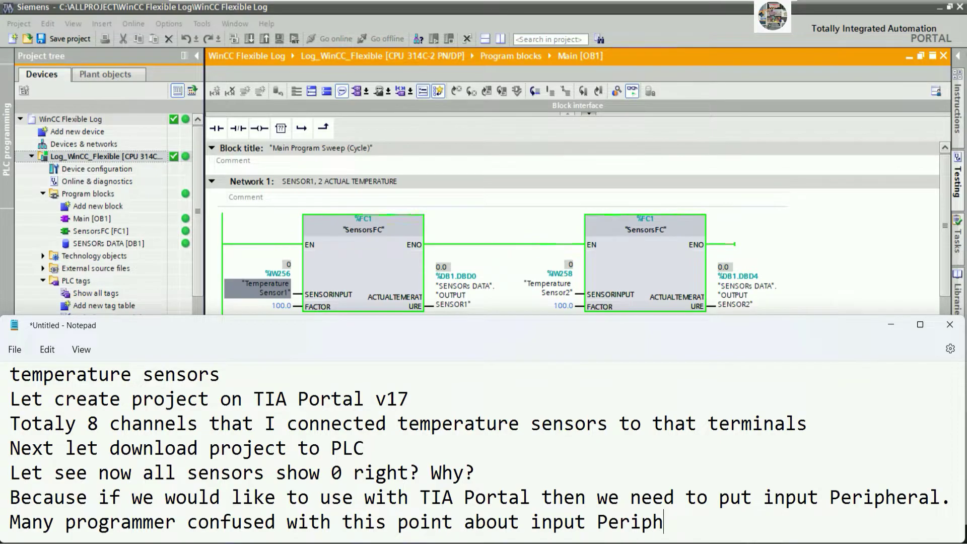
{"action": "type", "text": "eral."}
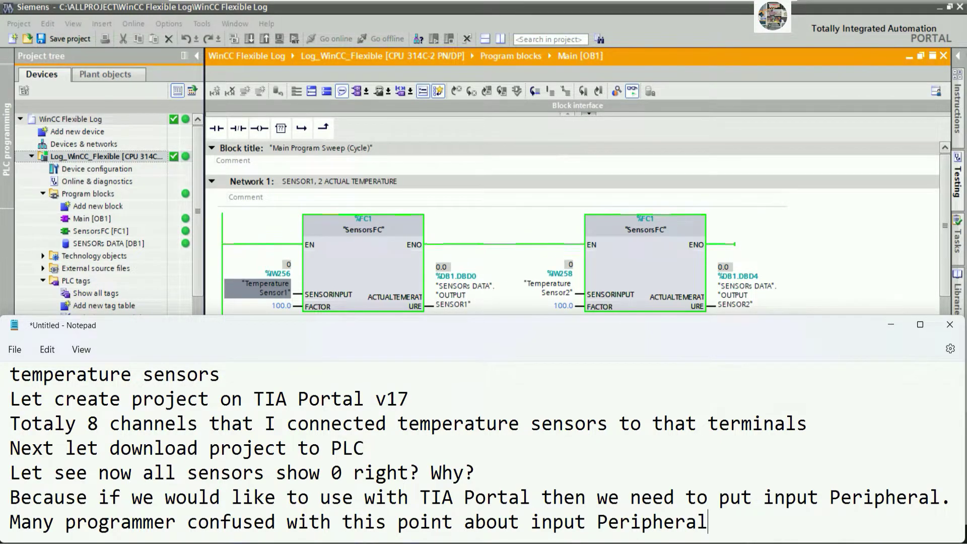
Add the line "Let me add it" to the notes and minimize Notepad to return to TIA Portal.
{"action": "key", "text": "Return"}
{"action": "type", "text": "Let me "}
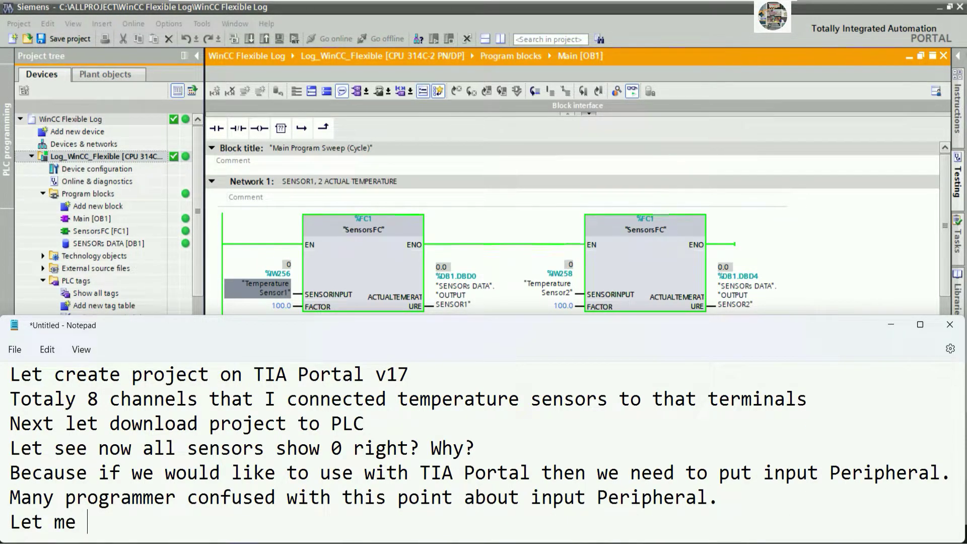
{"action": "type", "text": "add it"}
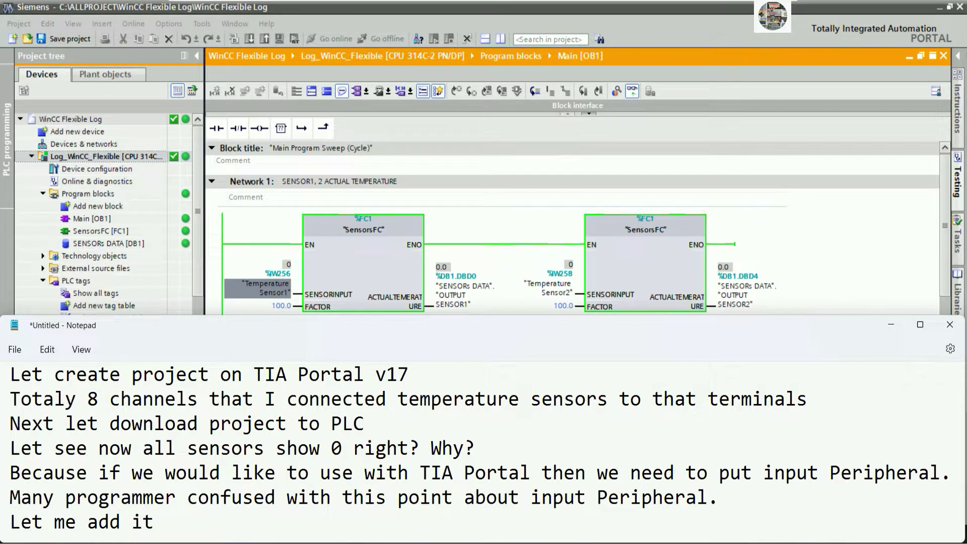
{"action": "left_click", "coordinate": [891, 325]}
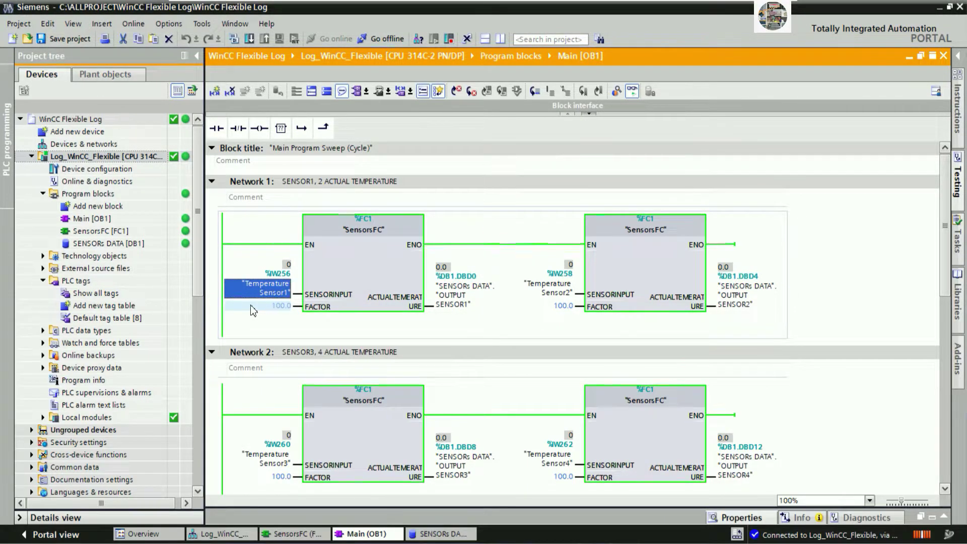
In Network 1, append :P to the "Temperature Sensor1" and "Temperature Sensor2" operands at SENSORINPUT for peripheral input access.
{"action": "left_click", "coordinate": [264, 292]}
{"action": "left_click", "coordinate": [275, 296]}
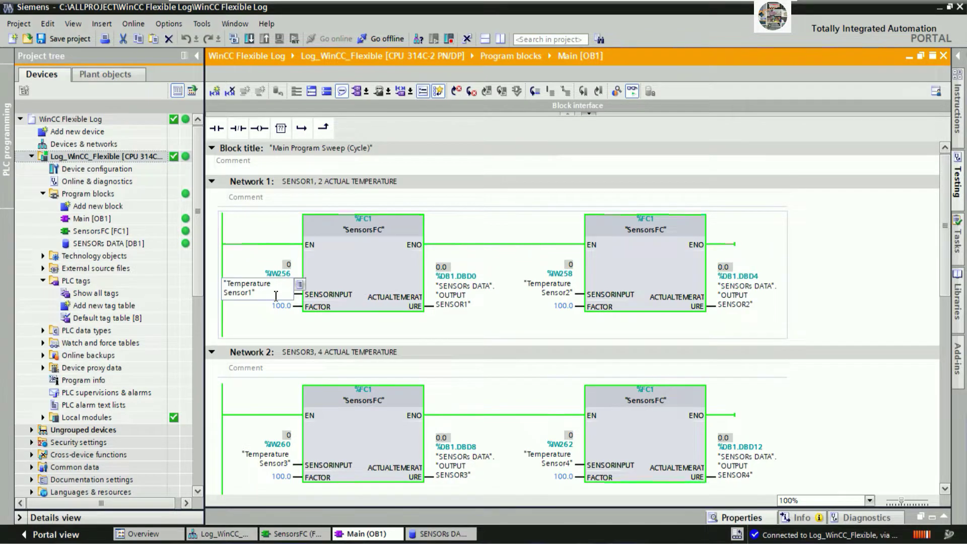
{"action": "type", "text": ":p"}
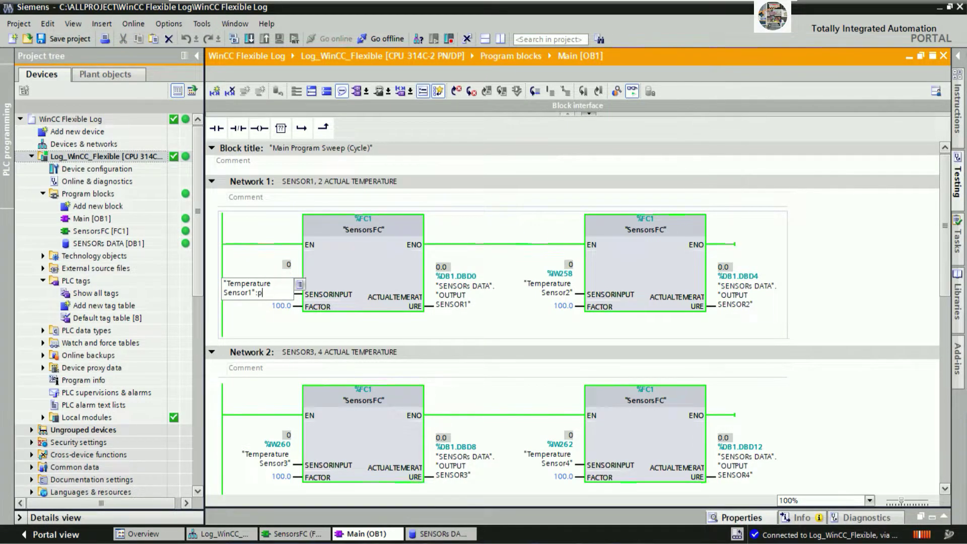
{"action": "key", "text": "Return"}
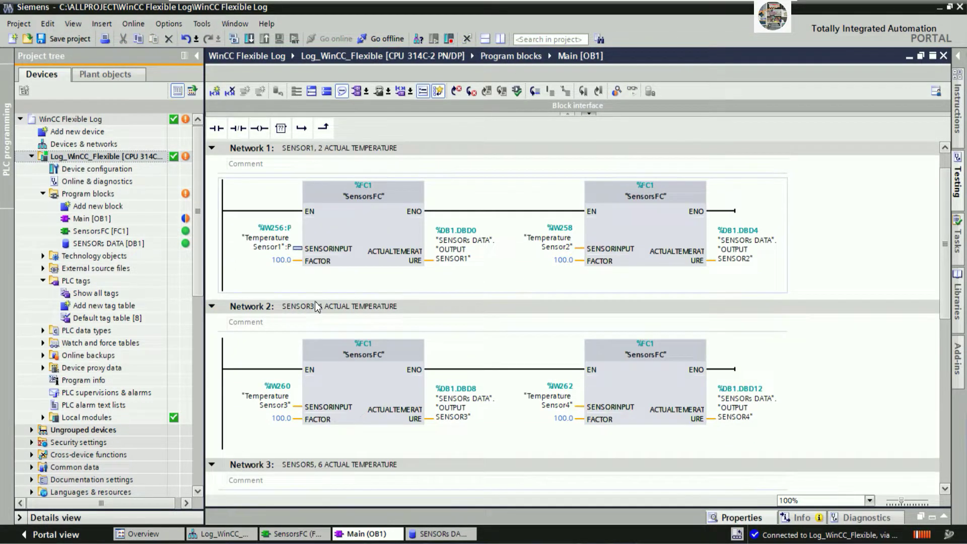
{"action": "left_click", "coordinate": [541, 243]}
{"action": "left_click", "coordinate": [541, 247]}
{"action": "left_click", "coordinate": [556, 248]}
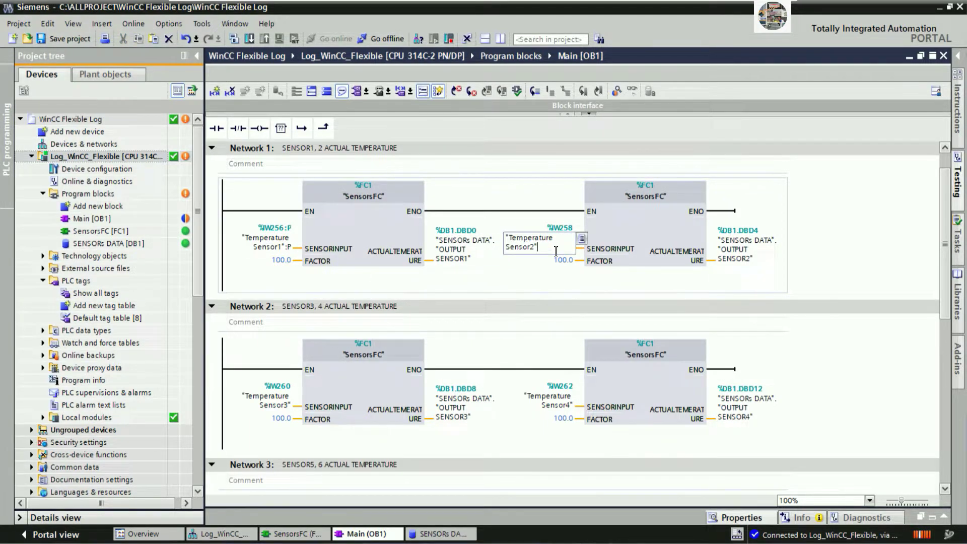
{"action": "type", "text": ":p"}
{"action": "key", "text": "Return"}
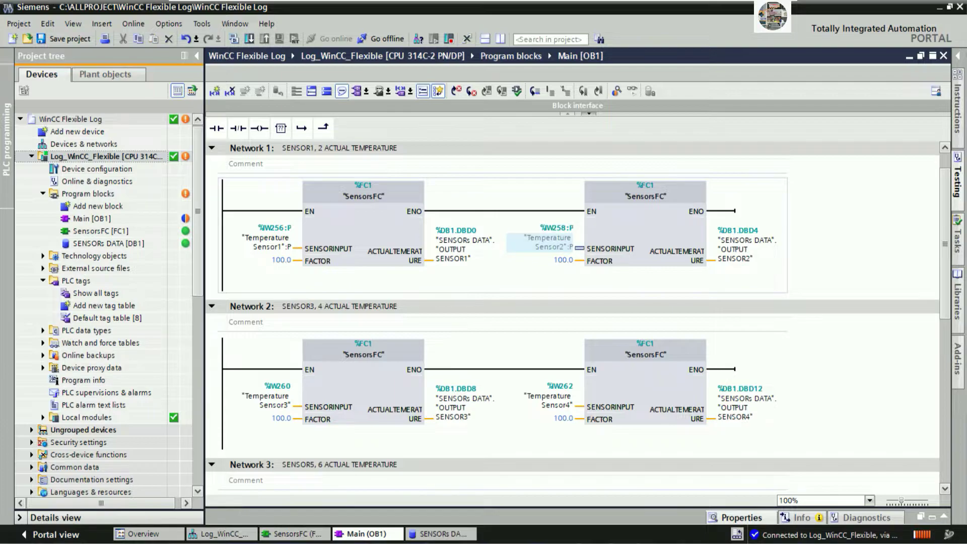
{"action": "left_click", "coordinate": [559, 259]}
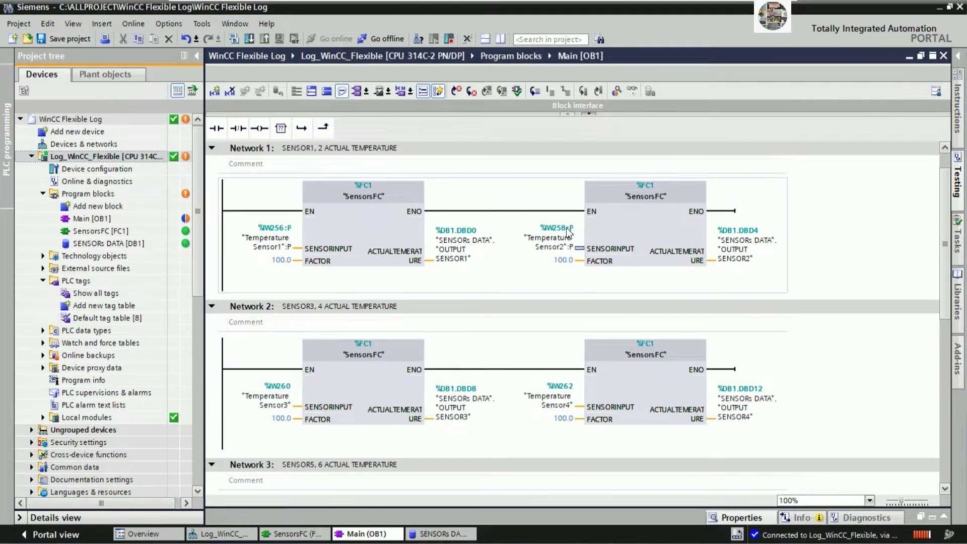
In Network 2, append :P to the "Temperature Sensor3" and "Temperature Sensor4" operands at SENSORINPUT.
{"action": "scroll", "coordinate": [506, 282], "scroll_direction": "down", "scroll_amount": 3}
{"action": "left_click", "coordinate": [289, 249]}
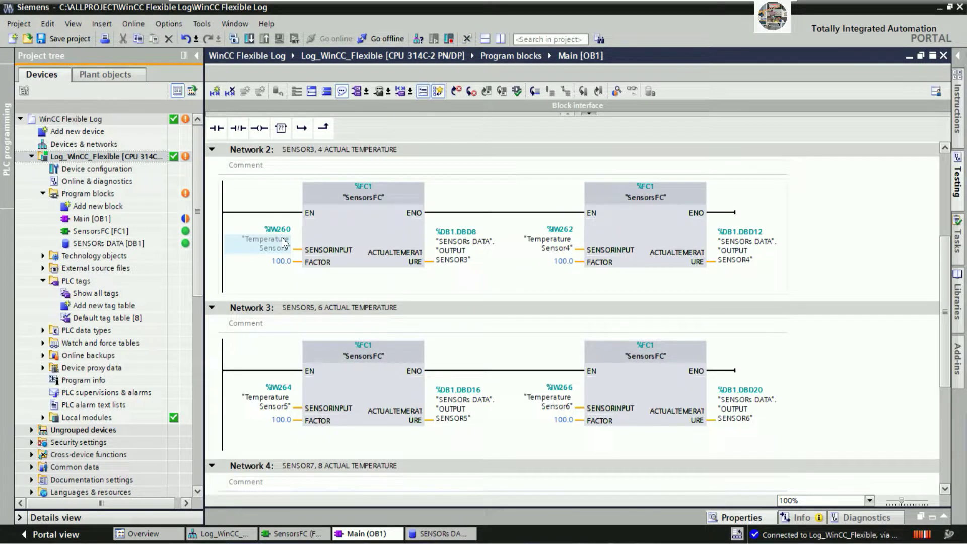
{"action": "left_click", "coordinate": [290, 248]}
{"action": "left_click", "coordinate": [290, 247]}
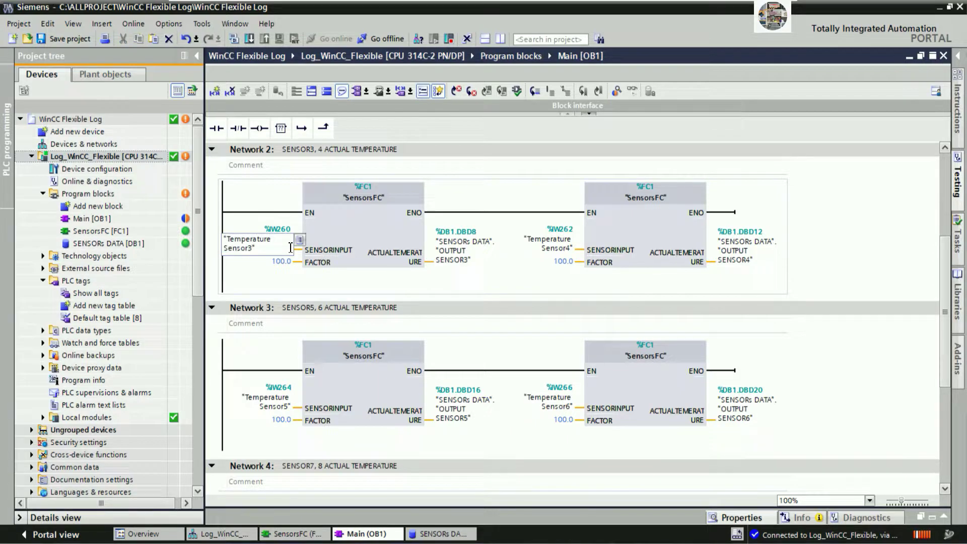
{"action": "type", "text": ":P"}
{"action": "key", "text": "Return"}
{"action": "left_click", "coordinate": [523, 248]}
{"action": "left_click", "coordinate": [524, 248]}
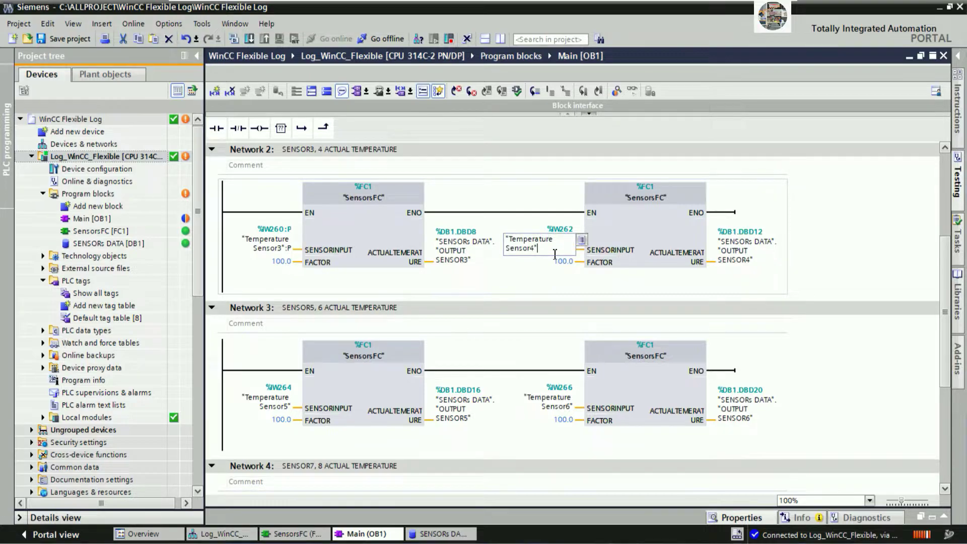
{"action": "type", "text": ":P"}
{"action": "key", "text": "Return"}
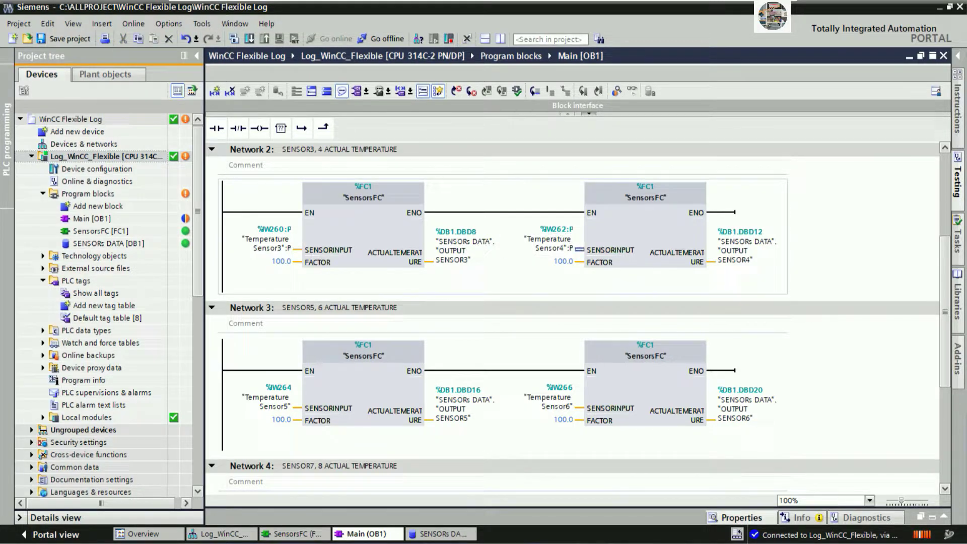
In Network 3, append :P to the "Temperature Sensor5" and "Temperature Sensor6" operands at SENSORINPUT.
{"action": "scroll", "coordinate": [540, 301], "scroll_direction": "down", "scroll_amount": 3}
{"action": "left_click", "coordinate": [278, 249]}
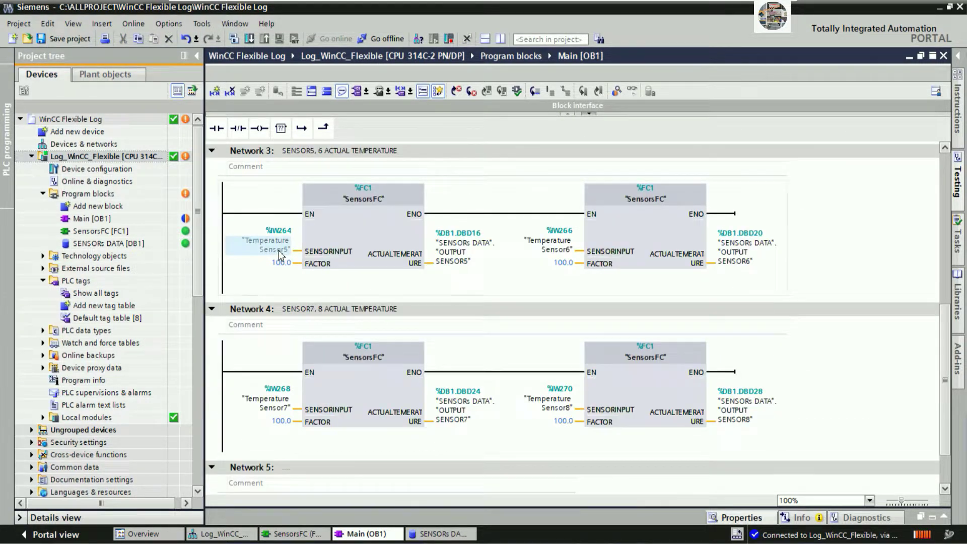
{"action": "left_click", "coordinate": [278, 249]}
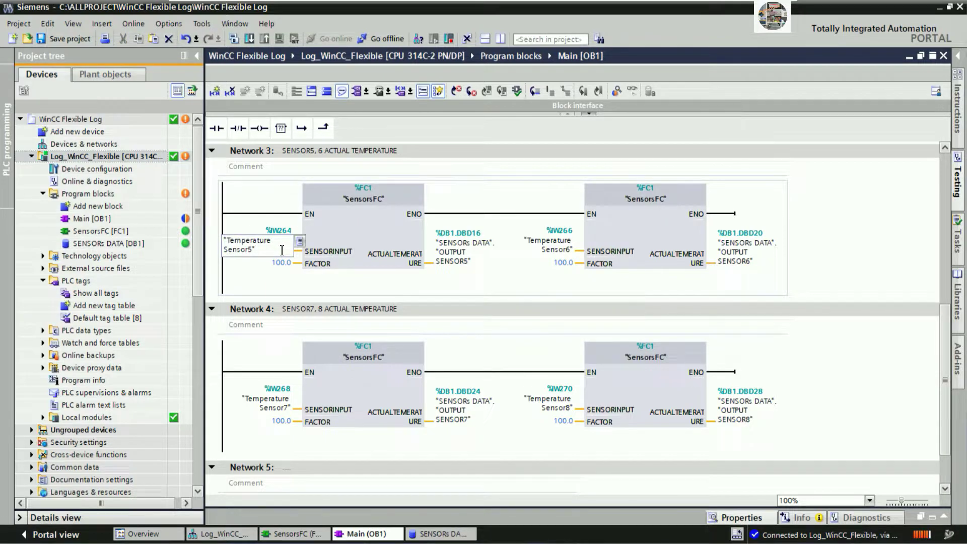
{"action": "type", "text": ":P"}
{"action": "key", "text": "Return"}
{"action": "left_click", "coordinate": [516, 251]}
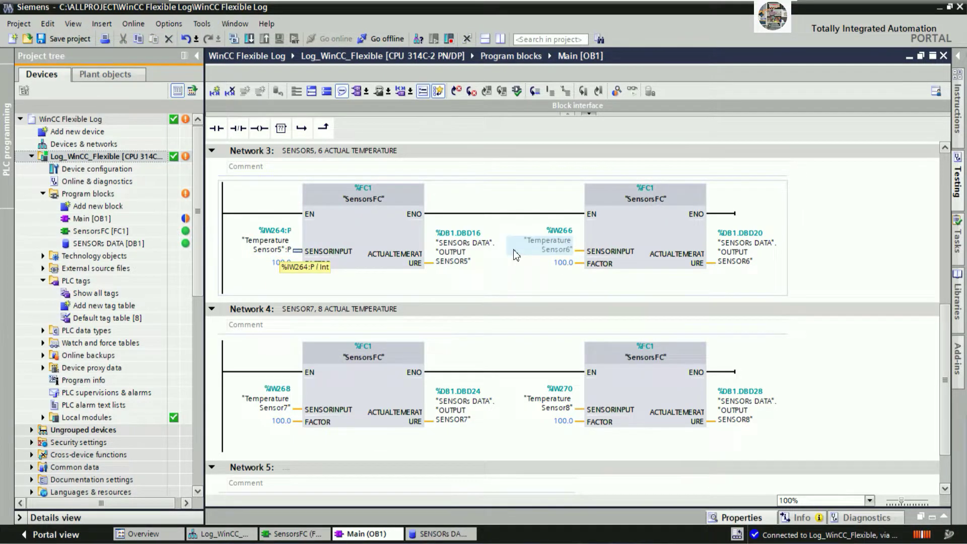
{"action": "left_click", "coordinate": [514, 251]}
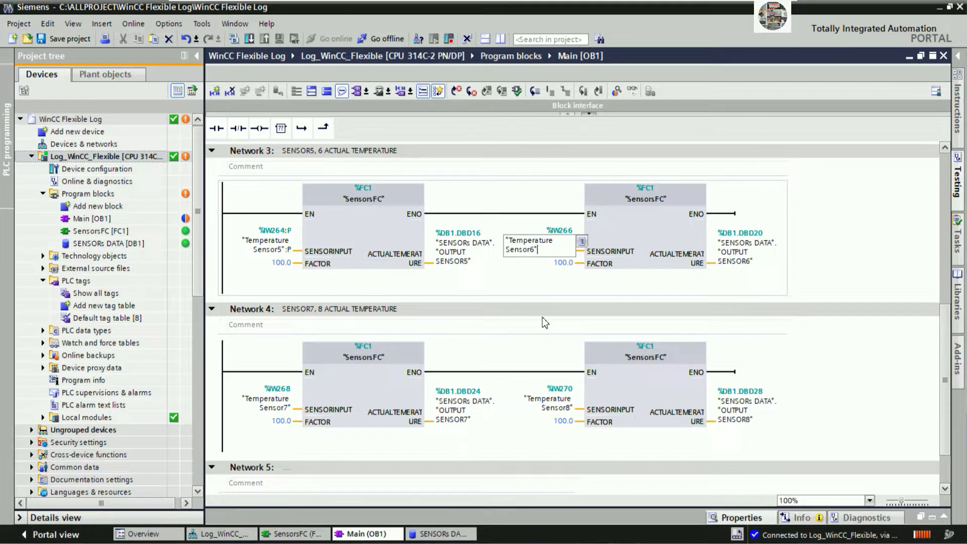
{"action": "type", "text": ":P"}
{"action": "key", "text": "Return"}
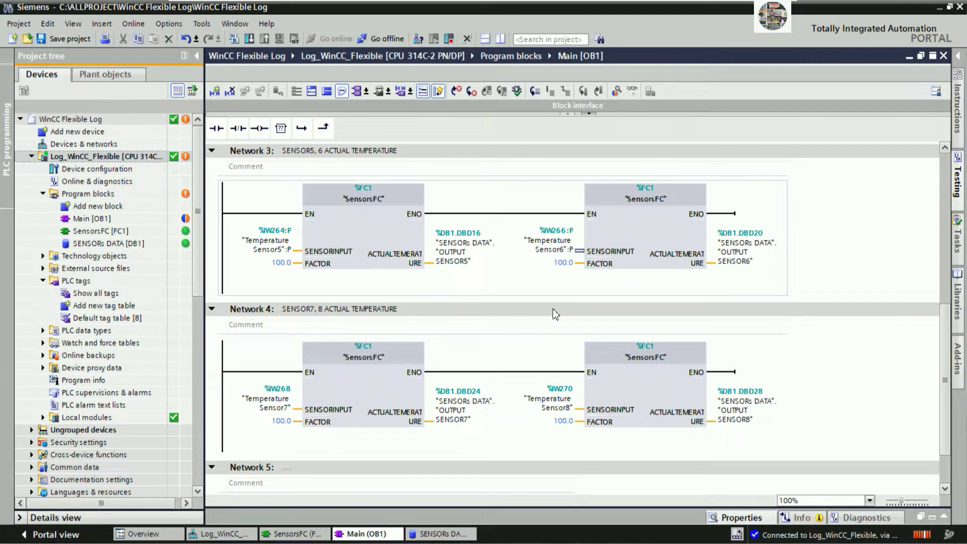
In Network 4, append :P to the "Temperature Sensor7" and "Temperature Sensor8" operands at SENSORINPUT.
{"action": "scroll", "coordinate": [553, 309], "scroll_direction": "down", "scroll_amount": 2}
{"action": "left_click", "coordinate": [282, 346]}
{"action": "left_click", "coordinate": [282, 347]}
{"action": "left_click", "coordinate": [282, 347]}
{"action": "type", "text": ":P"}
{"action": "key", "text": "Return"}
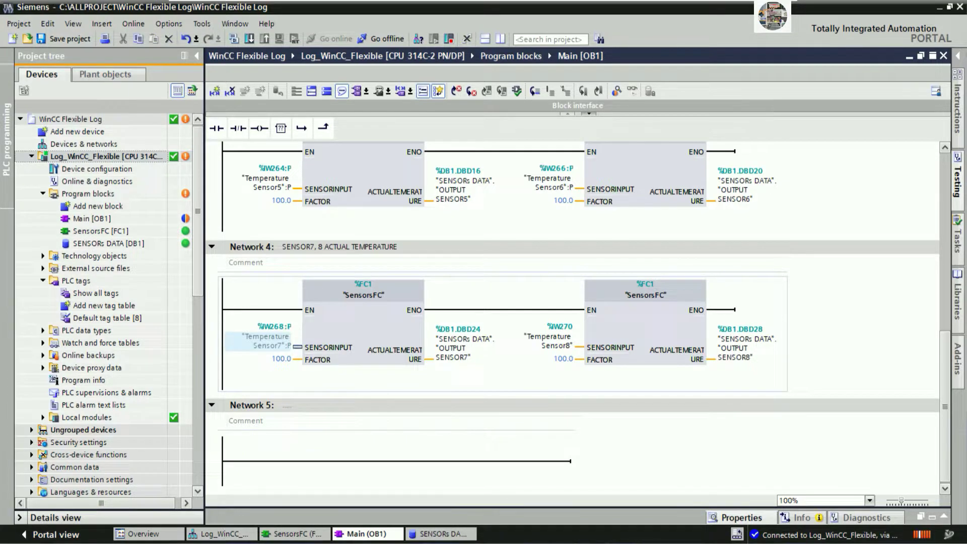
{"action": "left_click", "coordinate": [554, 349]}
{"action": "left_click", "coordinate": [556, 346]}
{"action": "left_click", "coordinate": [554, 353]}
{"action": "type", "text": ":P"}
{"action": "key", "text": "Return"}
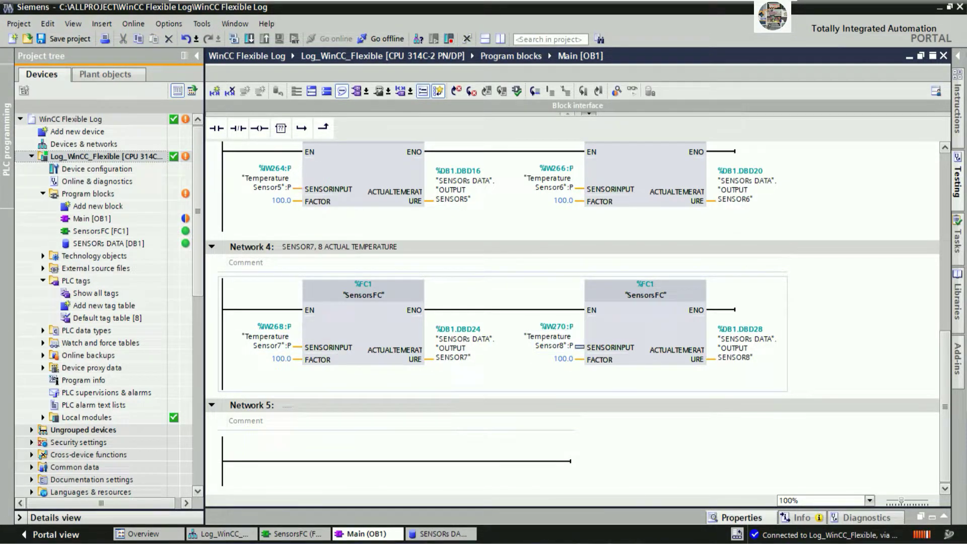
Save the project and download the modified Main [OB1] to the PLC.
{"action": "scroll", "coordinate": [521, 325], "scroll_direction": "up", "scroll_amount": 5}
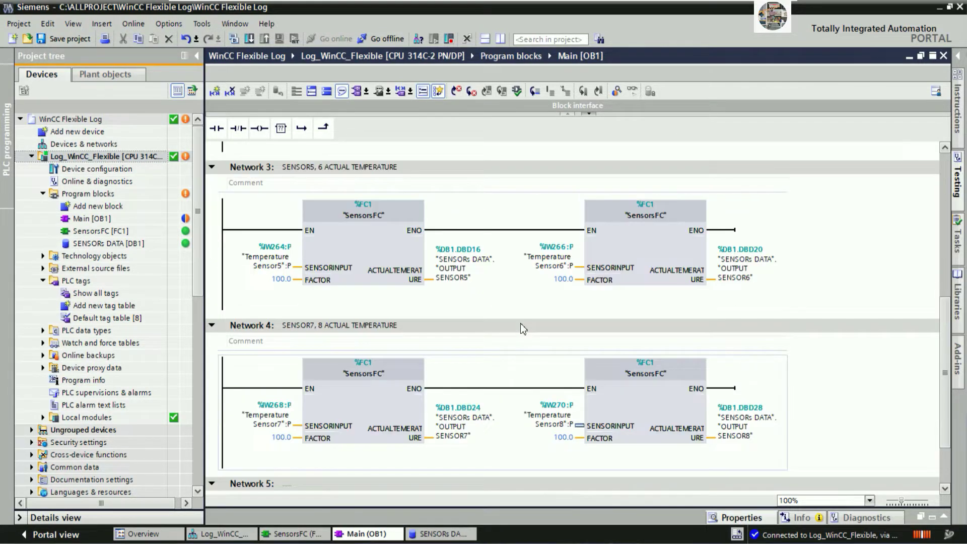
{"action": "scroll", "coordinate": [522, 328], "scroll_direction": "up", "scroll_amount": 3}
{"action": "left_click", "coordinate": [91, 38]}
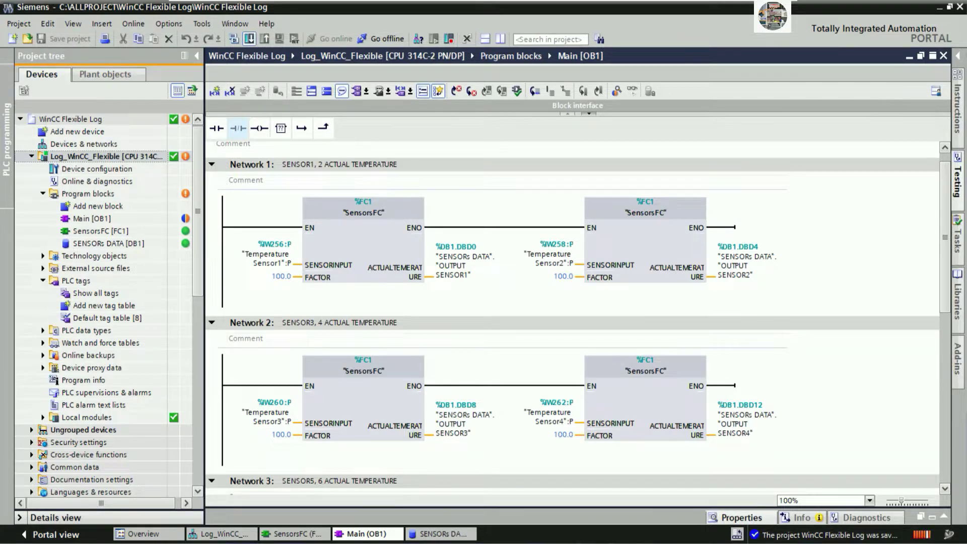
{"action": "key", "text": "ctrl+l"}
{"action": "left_click", "coordinate": [519, 298]}
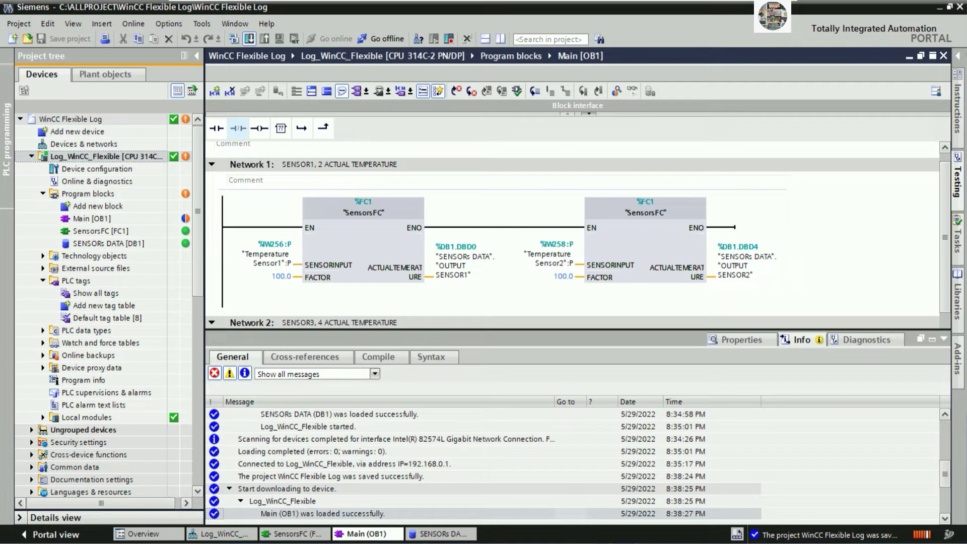
Turn on monitoring of Main [OB1], close the download messages and check the live sensor inputs and scaled temperatures in the networks.
{"action": "key", "text": "ctrl+t"}
{"action": "left_click", "coordinate": [944, 338]}
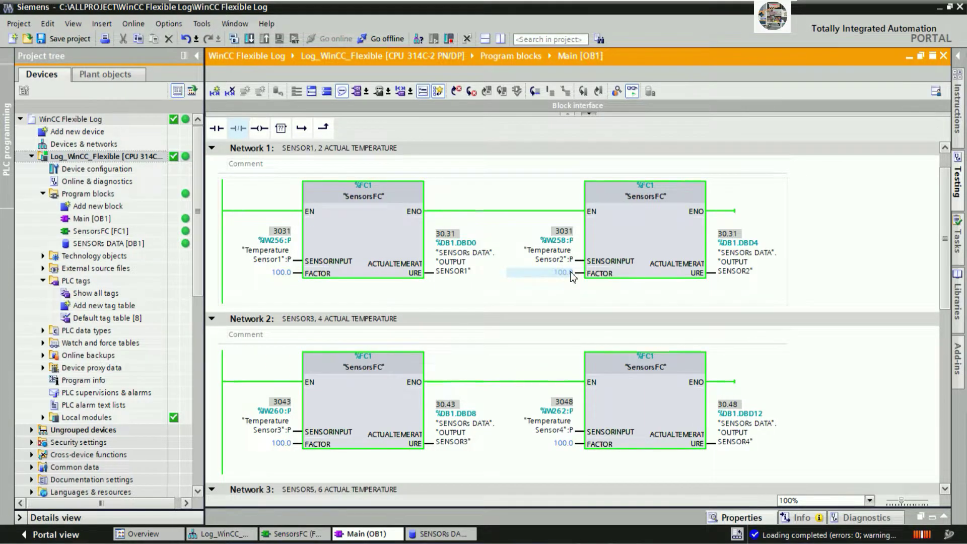
{"action": "left_click_drag", "start_coordinate": [947, 302], "coordinate": [947, 359]}
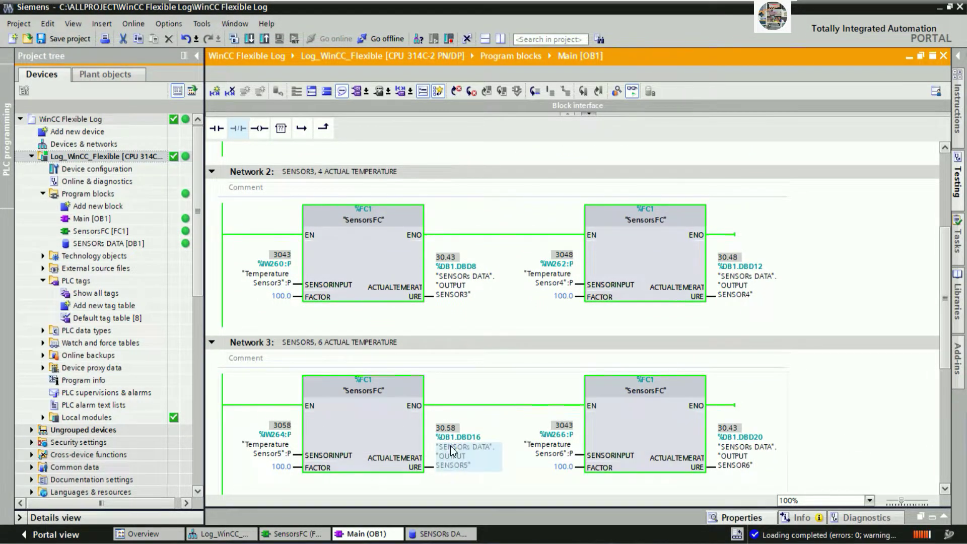
{"action": "scroll", "coordinate": [748, 390], "scroll_direction": "up", "scroll_amount": 3}
{"action": "scroll", "coordinate": [747, 390], "scroll_direction": "up", "scroll_amount": 1}
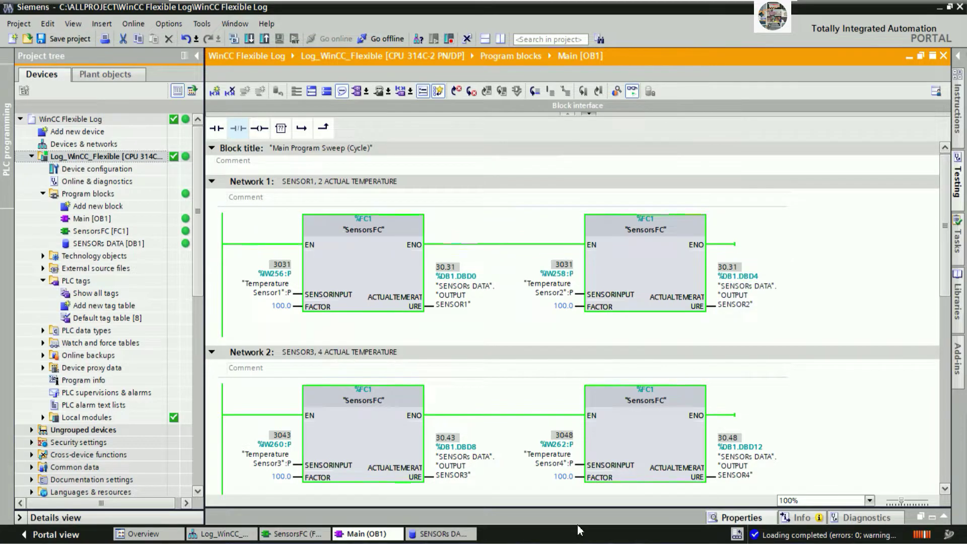
In the Notepad notes, add the line "OK now let create WinCC Flexible project with logging value of sensors to CSV file".
{"action": "key", "text": "alt+Tab"}
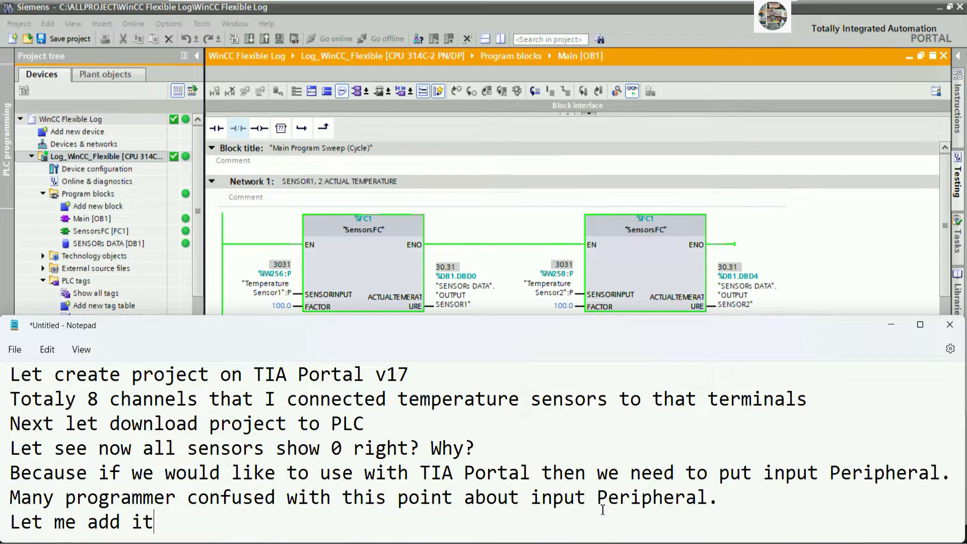
{"action": "type", "text": "."}
{"action": "key", "text": "Return"}
{"action": "type", "text": "OK "}
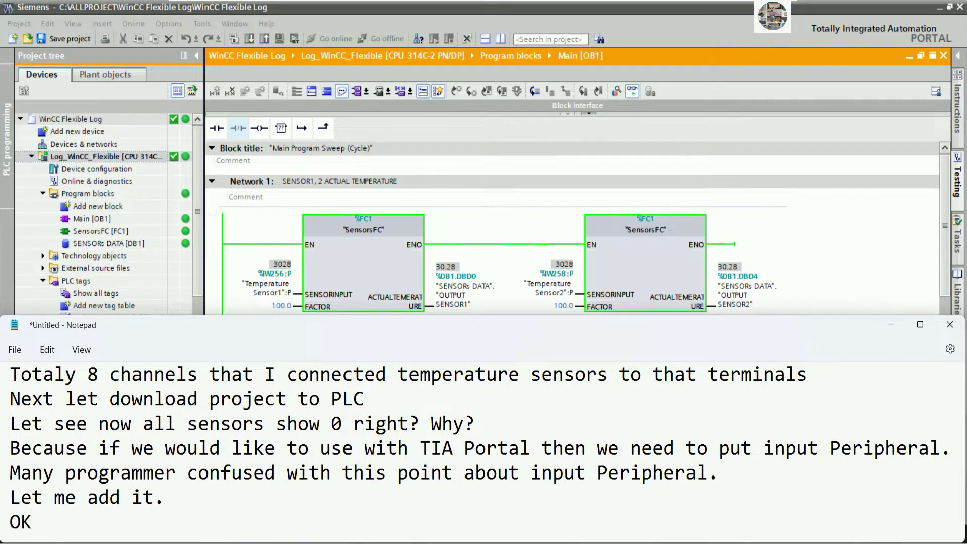
{"action": "type", "text": "now let cra"}
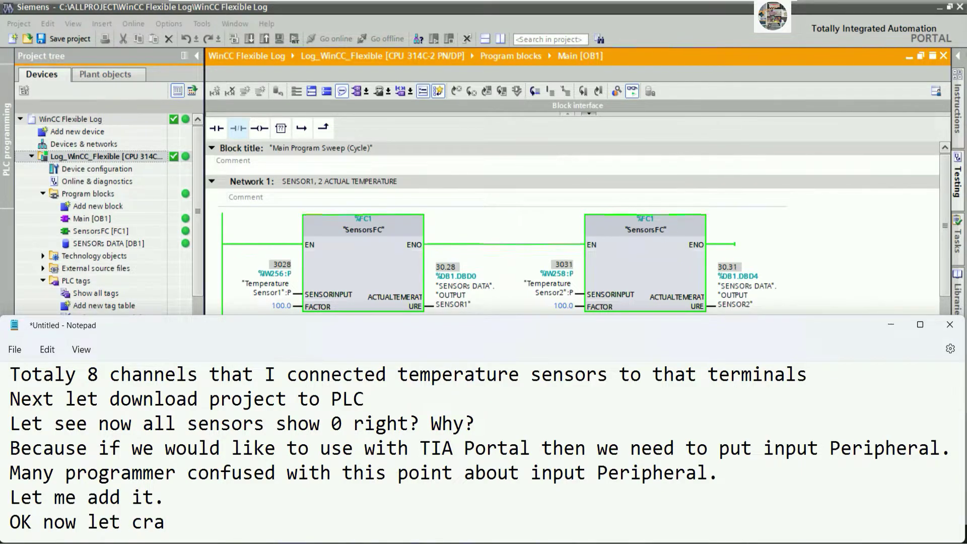
{"action": "key", "text": "BackSpace"}
{"action": "type", "text": "eate "}
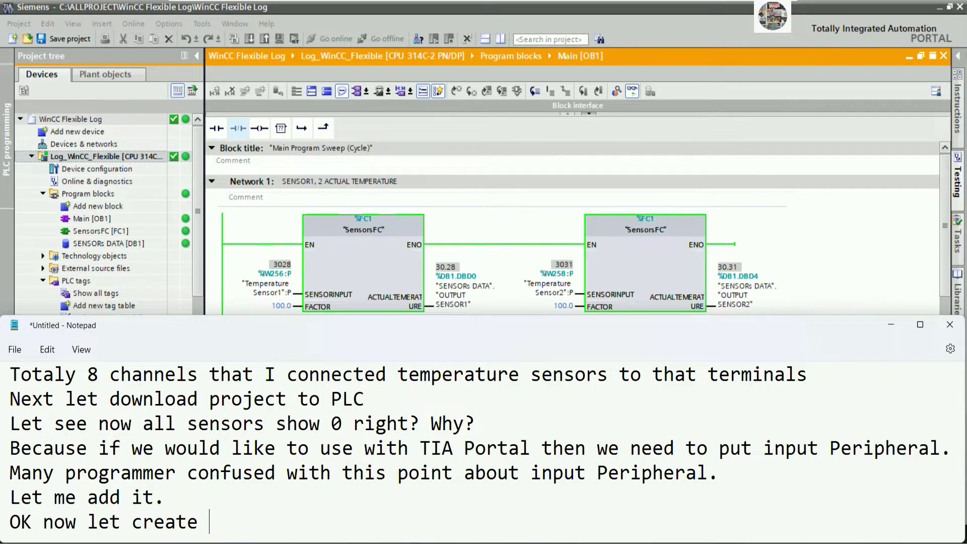
{"action": "type", "text": "WinCC Fle"}
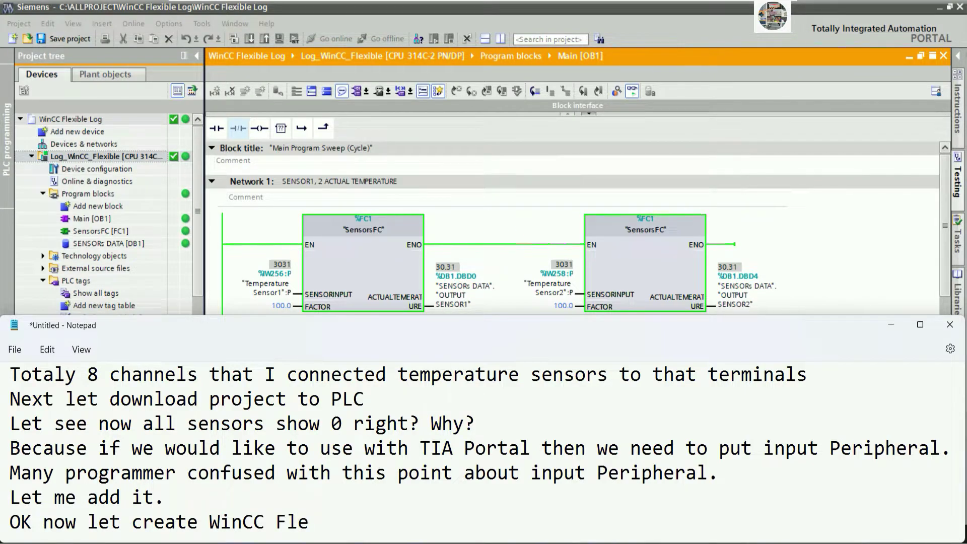
{"action": "type", "text": "xible project "}
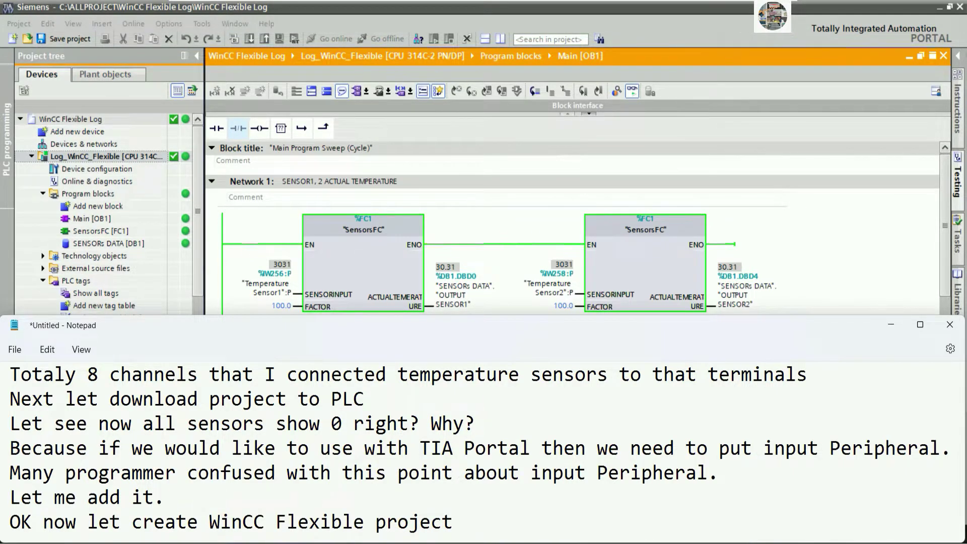
{"action": "type", "text": "with "}
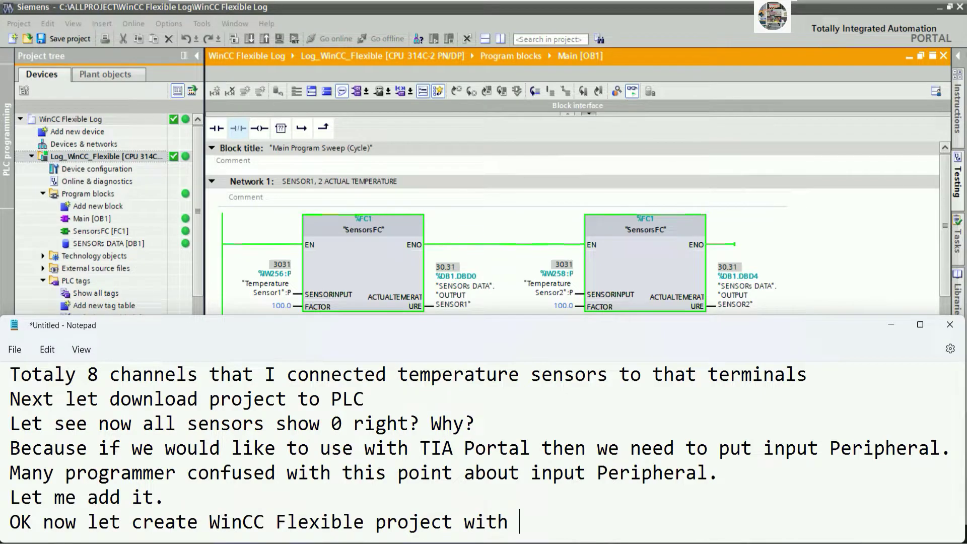
{"action": "type", "text": "loggin"}
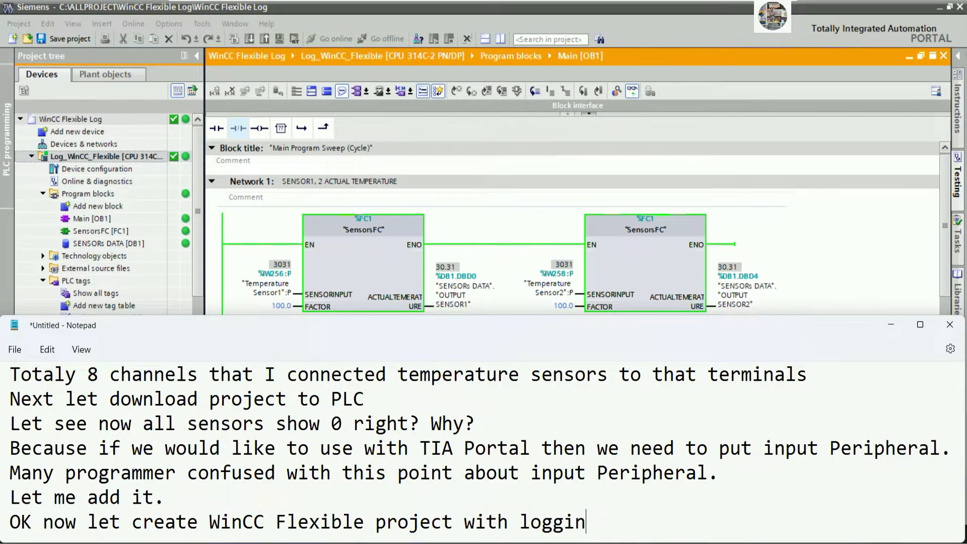
{"action": "type", "text": " valu"}
{"action": "key", "text": "BackSpace"}
{"action": "key", "text": "BackSpace"}
{"action": "key", "text": "BackSpace"}
{"action": "key", "text": "BackSpace"}
{"action": "key", "text": "BackSpace"}
{"action": "type", "text": "g value of sensors to "}
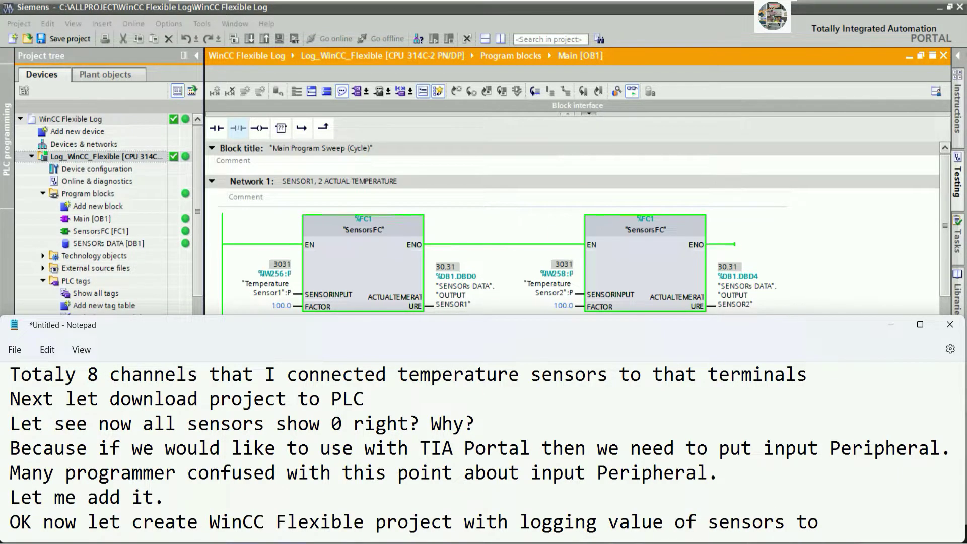
{"action": "type", "text": "CSV file"}
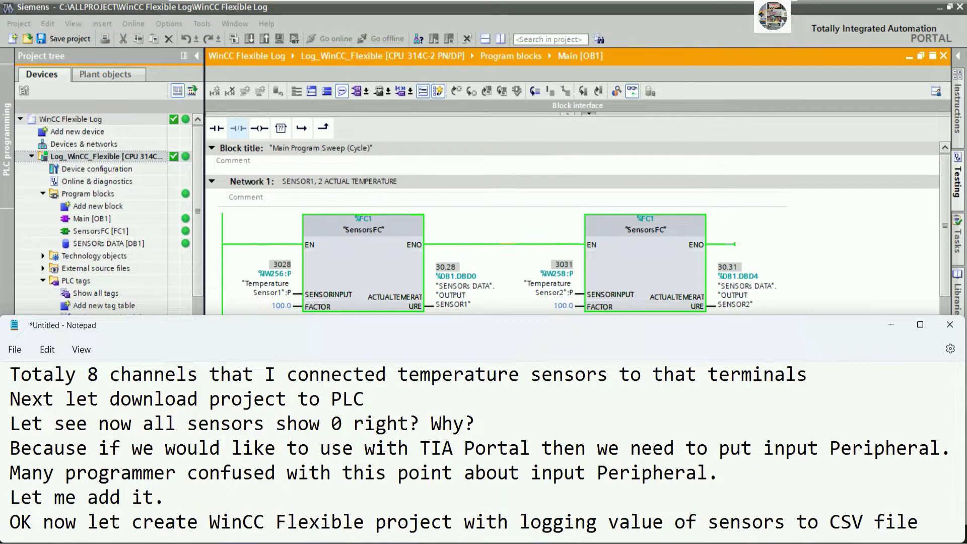
{"action": "left_click", "coordinate": [890, 325]}
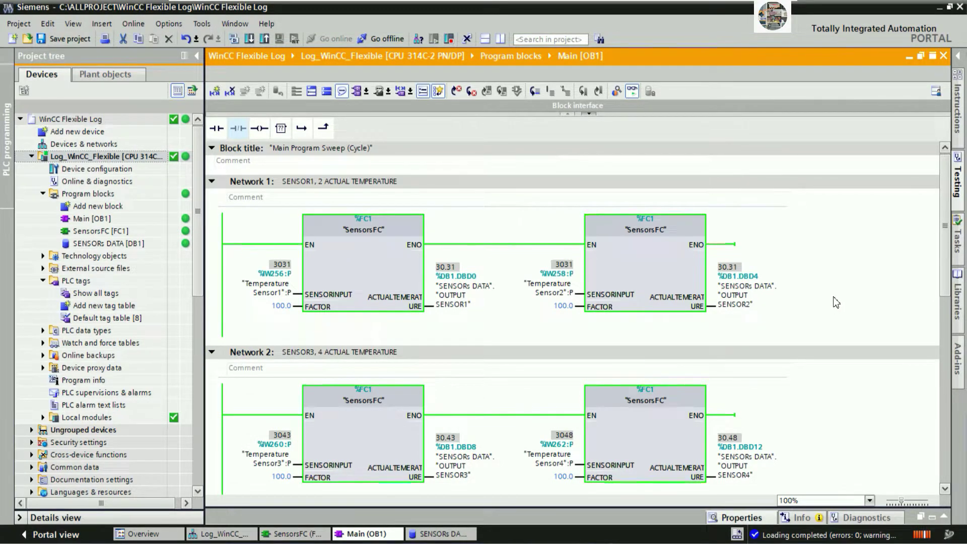
Minimize the open windows, rearrange the desktop shortcuts and launch WinCC flexible 2008.
{"action": "left_click", "coordinate": [939, 7]}
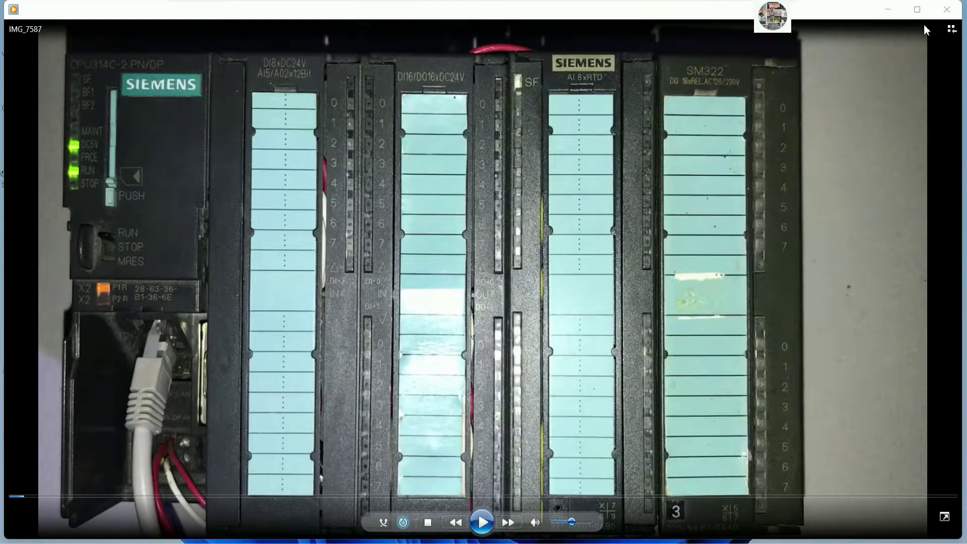
{"action": "left_click", "coordinate": [888, 9]}
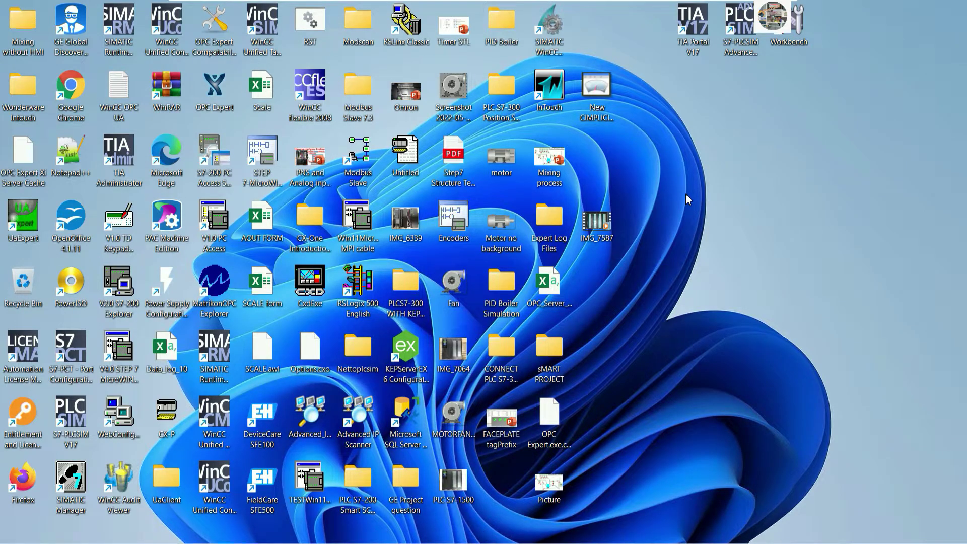
{"action": "left_click_drag", "start_coordinate": [327, 100], "coordinate": [607, 38]}
{"action": "left_click_drag", "start_coordinate": [740, 23], "coordinate": [650, 158]}
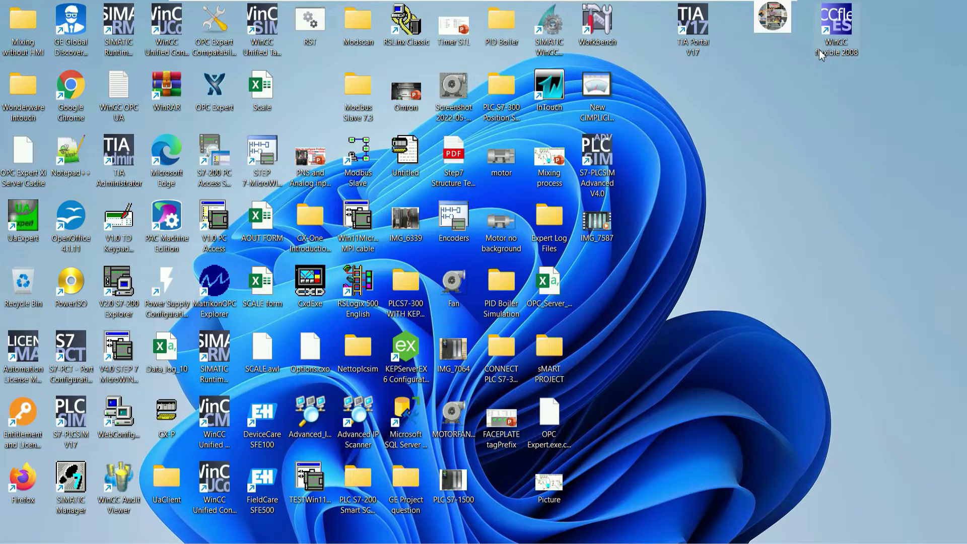
{"action": "double_click", "coordinate": [839, 22]}
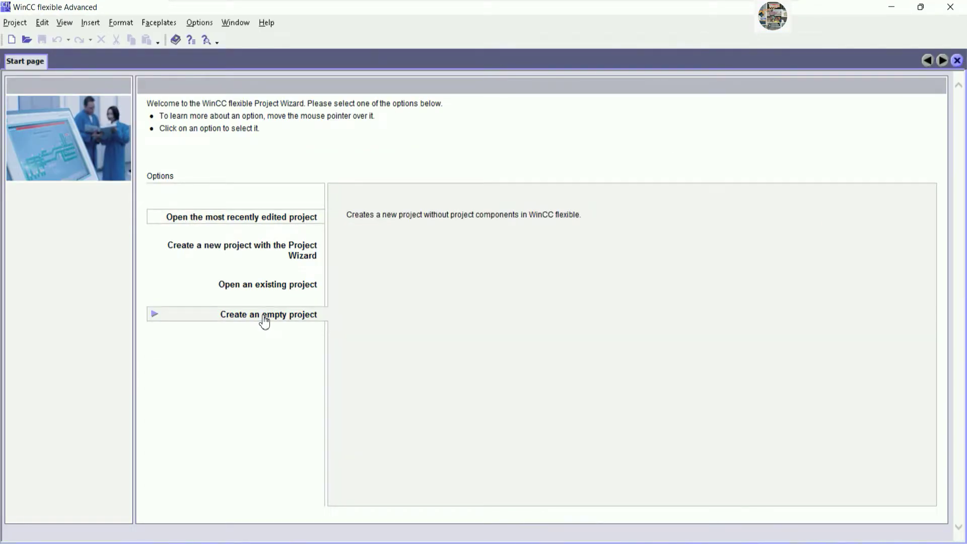
Create an empty project for the PC device WinCC flexible Runtime, version 1.5.0.0.
{"action": "left_click", "coordinate": [265, 321]}
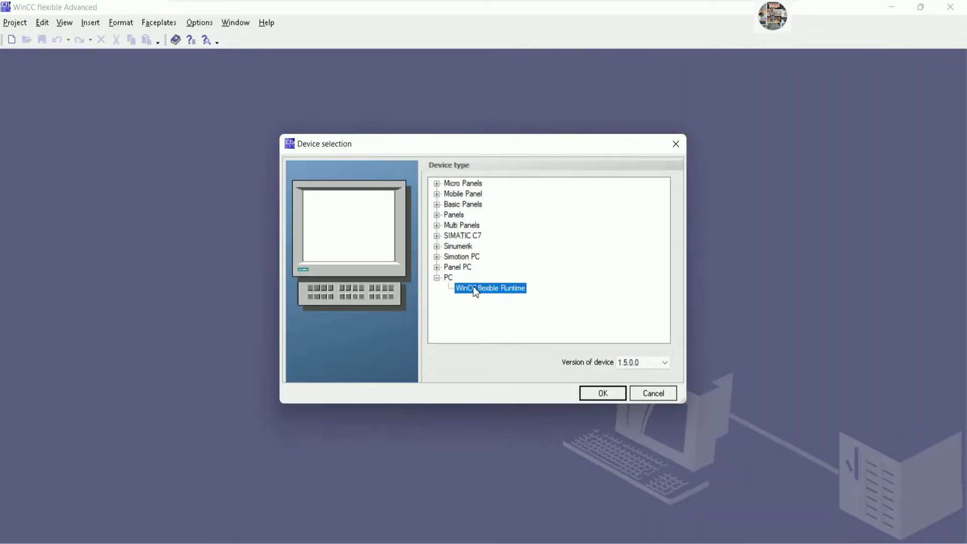
{"action": "left_click", "coordinate": [649, 362]}
{"action": "left_click", "coordinate": [634, 373]}
{"action": "left_click", "coordinate": [601, 393]}
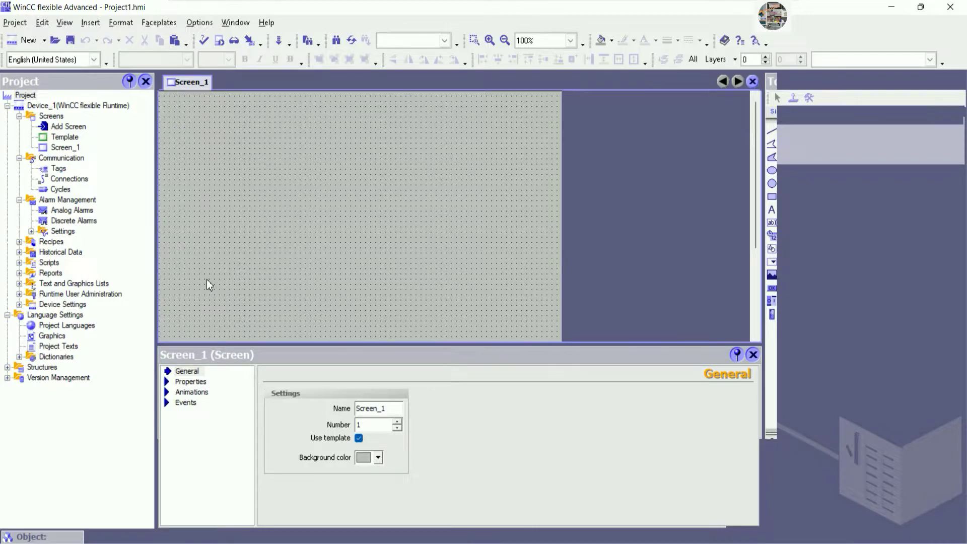
In the device settings of Device_1, set the screen resolution to 800x600 and turn off full-screen mode.
{"action": "left_click", "coordinate": [19, 304]}
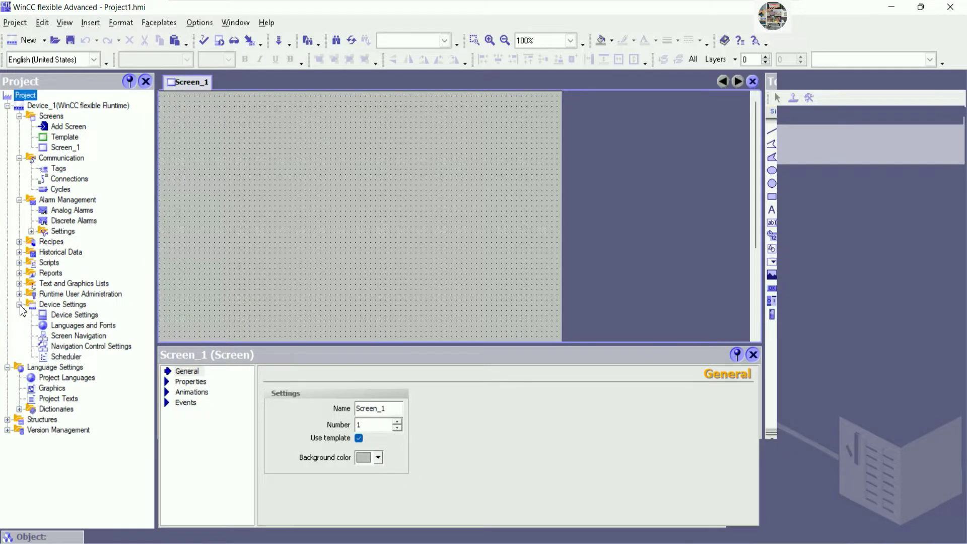
{"action": "left_click", "coordinate": [79, 335]}
{"action": "left_click", "coordinate": [78, 325]}
{"action": "double_click", "coordinate": [74, 315]}
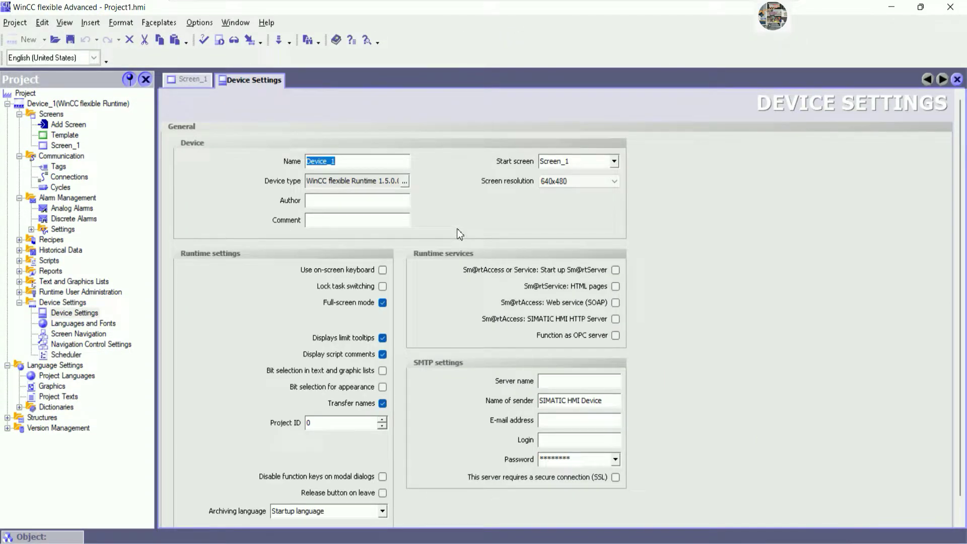
{"action": "left_click", "coordinate": [614, 182]}
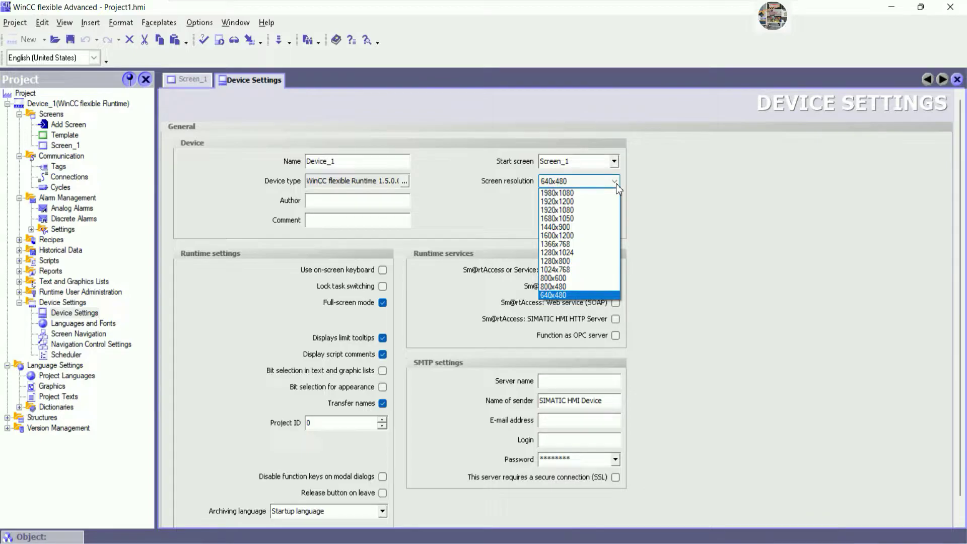
{"action": "left_click", "coordinate": [586, 281]}
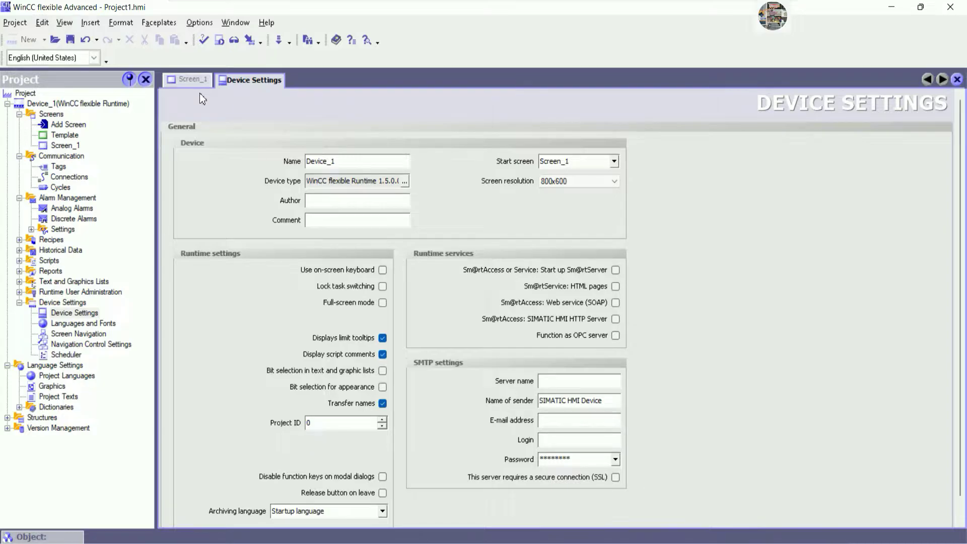
Rename Screen_1 as DataSensors.
{"action": "left_click", "coordinate": [193, 80]}
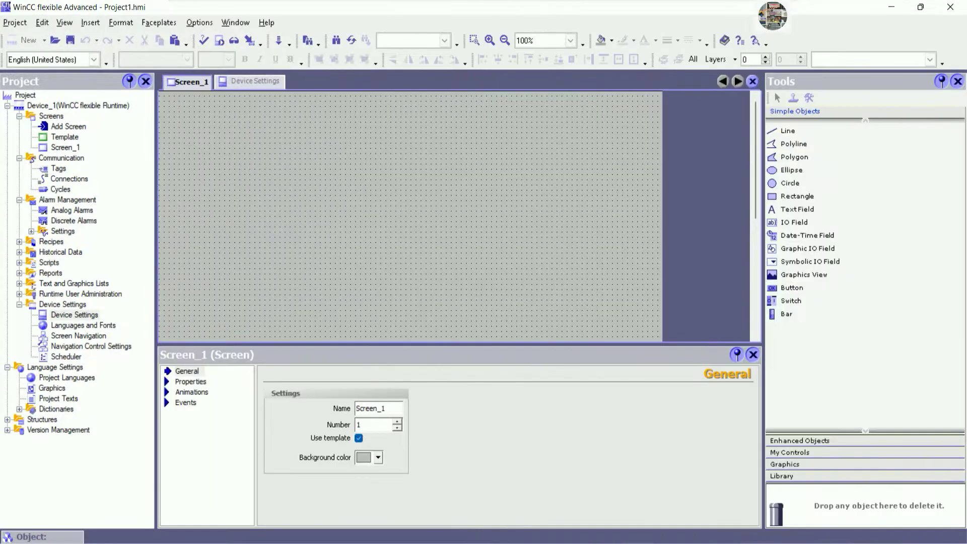
{"action": "left_click", "coordinate": [69, 148]}
{"action": "right_click", "coordinate": [69, 149]}
{"action": "left_click", "coordinate": [101, 173]}
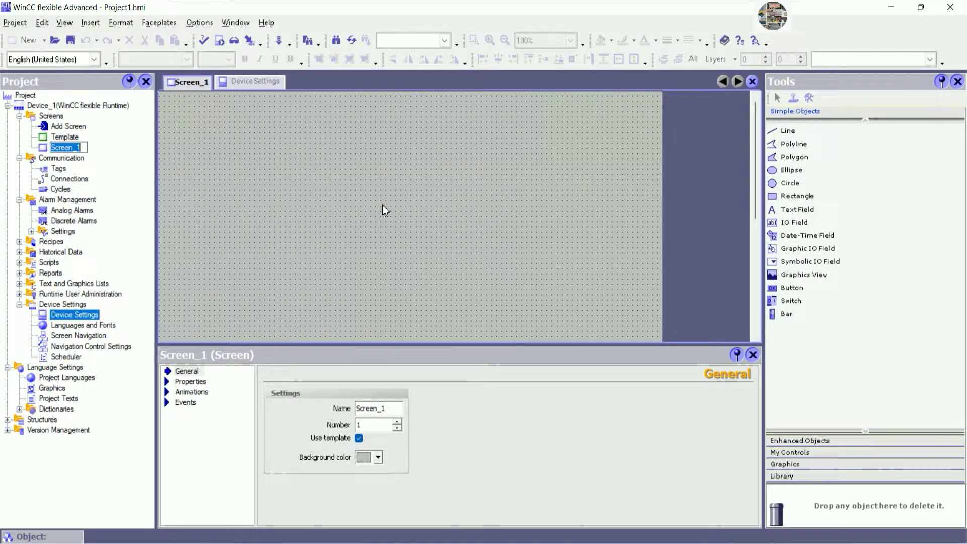
{"action": "type", "text": "DataSensors"}
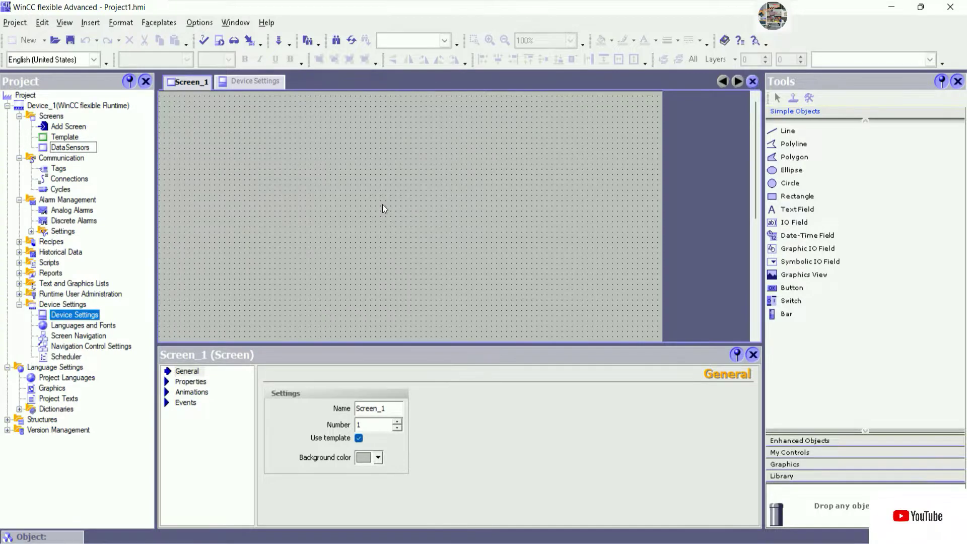
{"action": "left_click", "coordinate": [382, 204]}
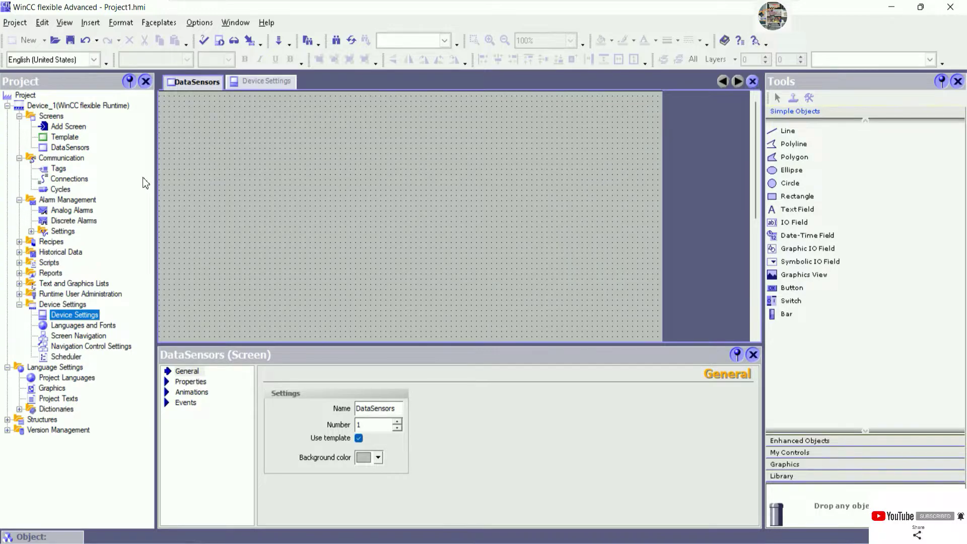
Add a new communication connection and name it PLCConnection.
{"action": "left_click", "coordinate": [53, 172]}
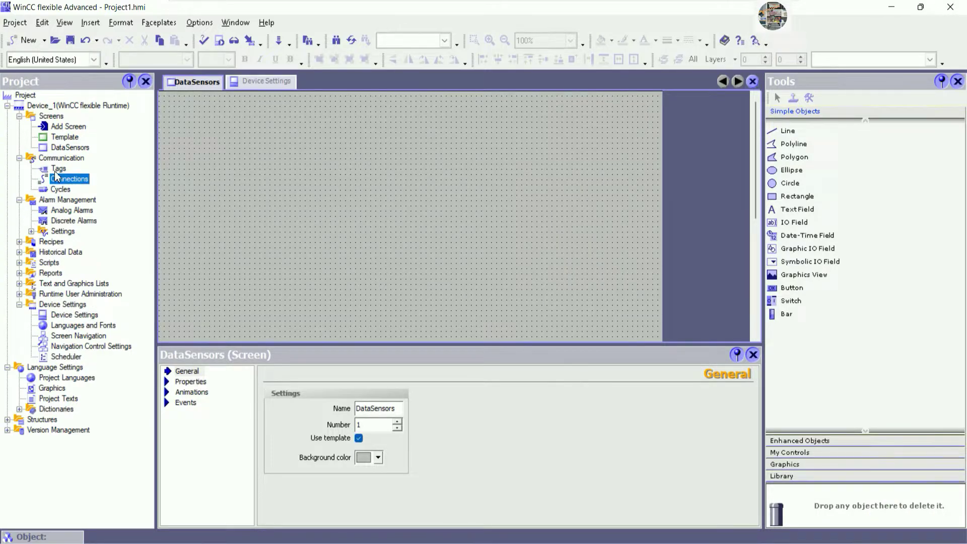
{"action": "left_click", "coordinate": [56, 179]}
{"action": "double_click", "coordinate": [57, 179]}
{"action": "double_click", "coordinate": [211, 136]}
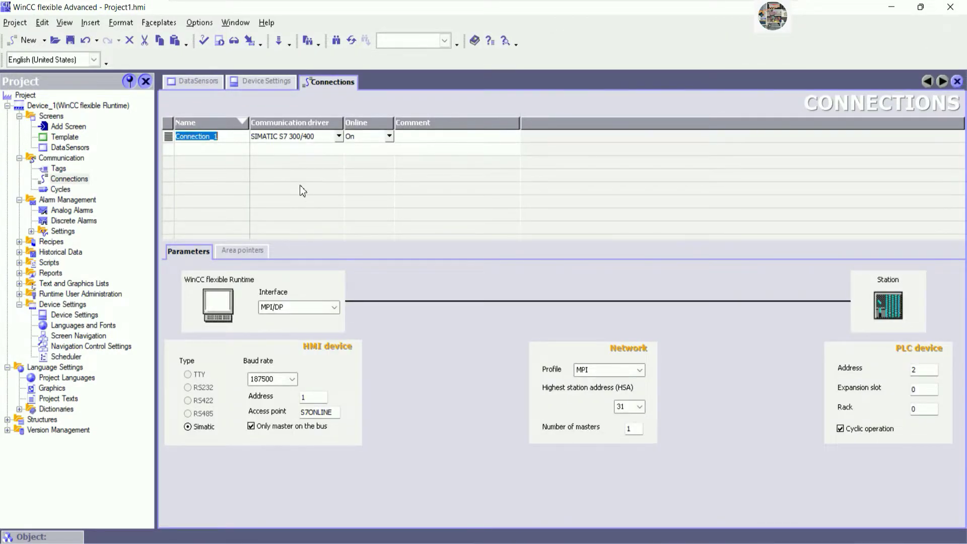
{"action": "type", "text": "PLC"}
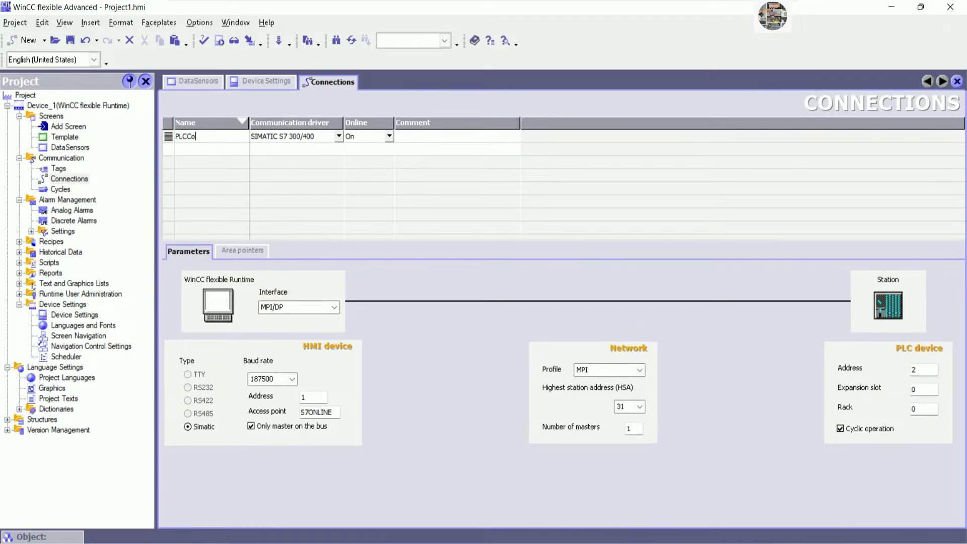
For PLCConnection, choose the SIMATIC S7 300/400 communication driver and set the runtime interface to Ethernet.
{"action": "left_click", "coordinate": [292, 136]}
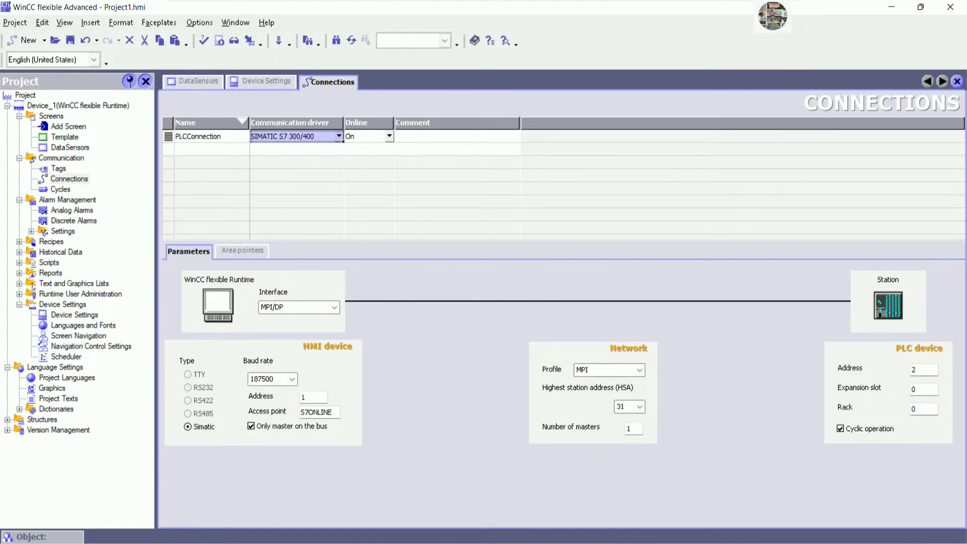
{"action": "left_click", "coordinate": [338, 136]}
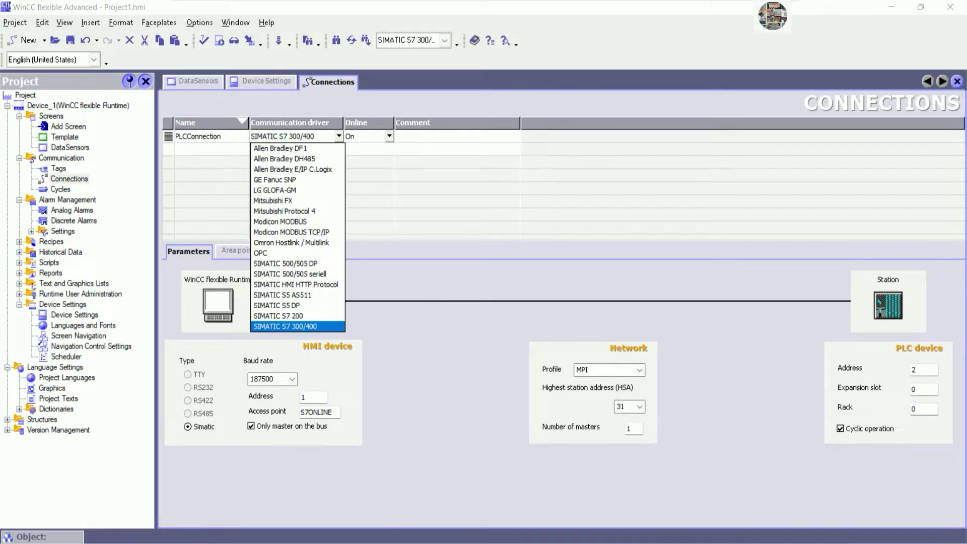
{"action": "left_click", "coordinate": [301, 327]}
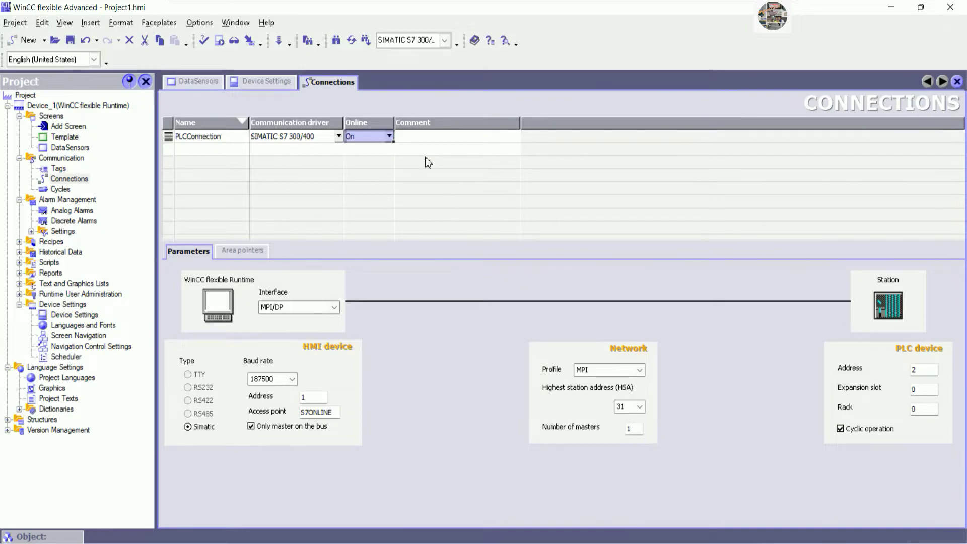
{"action": "left_click", "coordinate": [432, 142]}
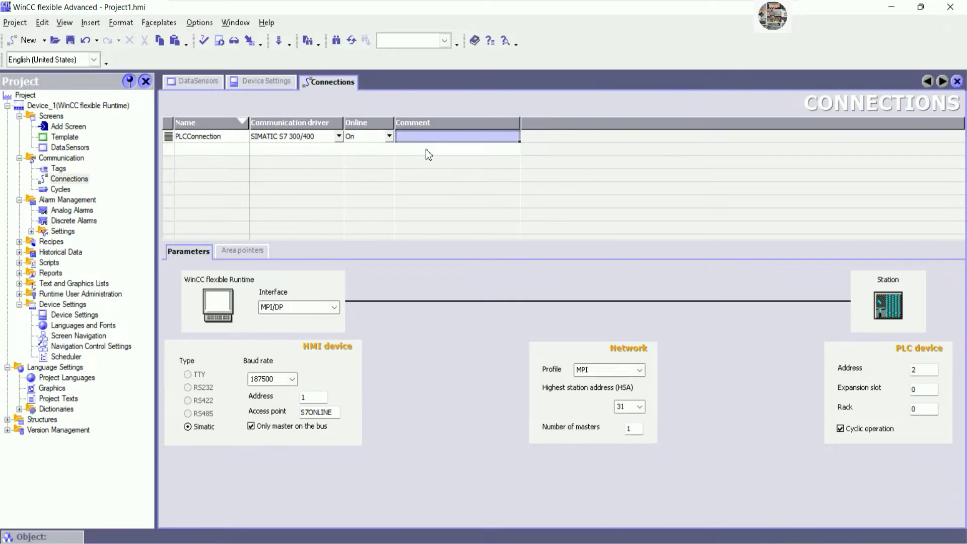
{"action": "left_click", "coordinate": [334, 306]}
{"action": "left_click", "coordinate": [273, 327]}
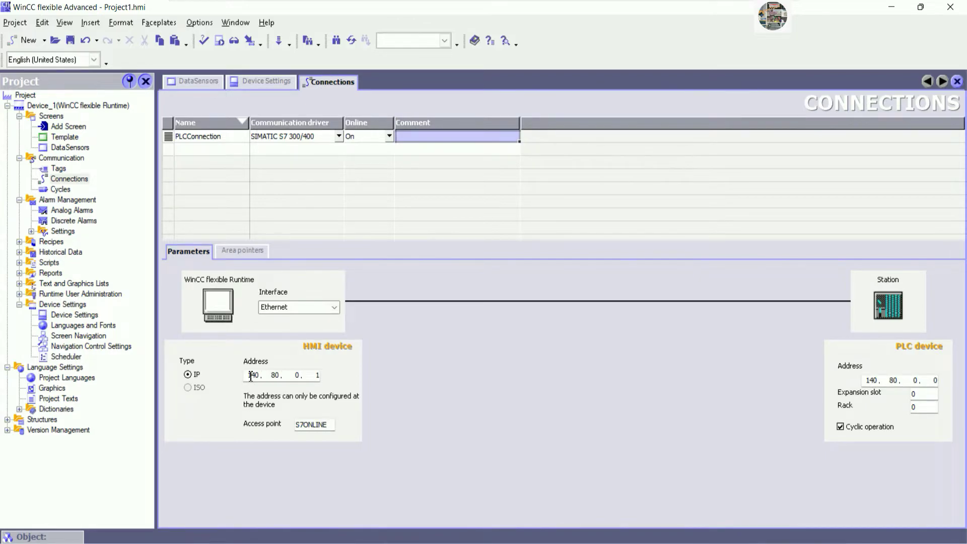
Switch to the Windows advanced network settings and open the status of the Ethernet0 adapter.
{"action": "double_click", "coordinate": [252, 375]}
{"action": "left_click", "coordinate": [862, 529]}
{"action": "scroll", "coordinate": [309, 509], "scroll_direction": "down", "scroll_amount": 1}
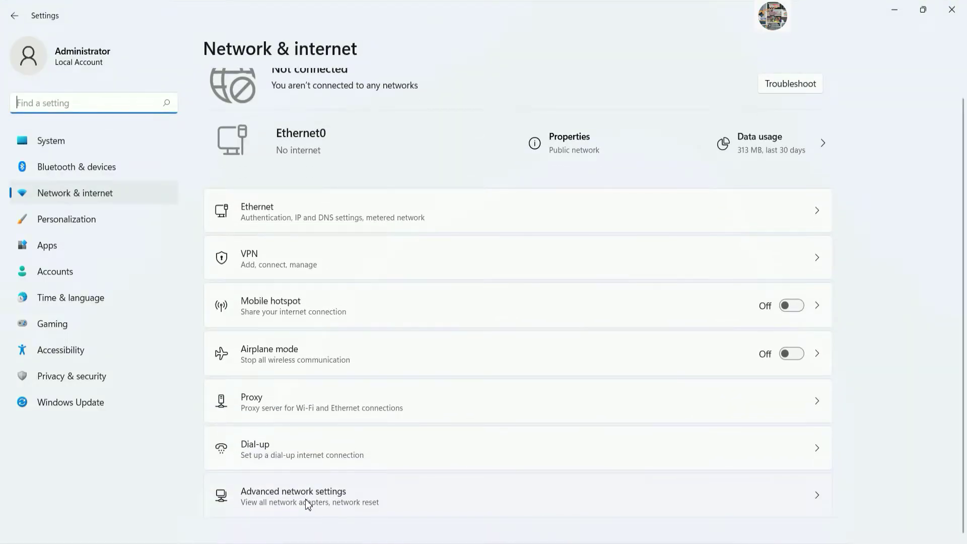
{"action": "left_click", "coordinate": [302, 497]}
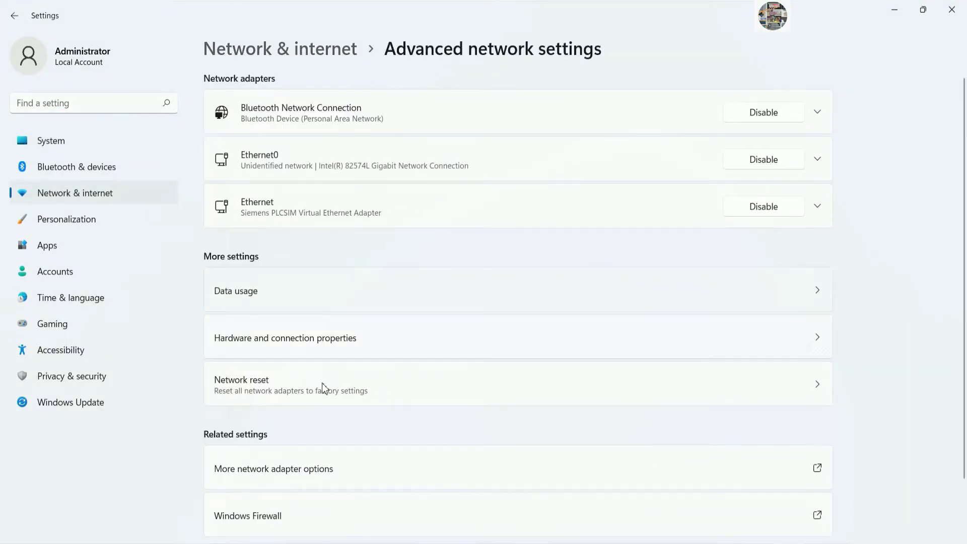
{"action": "left_click", "coordinate": [282, 473]}
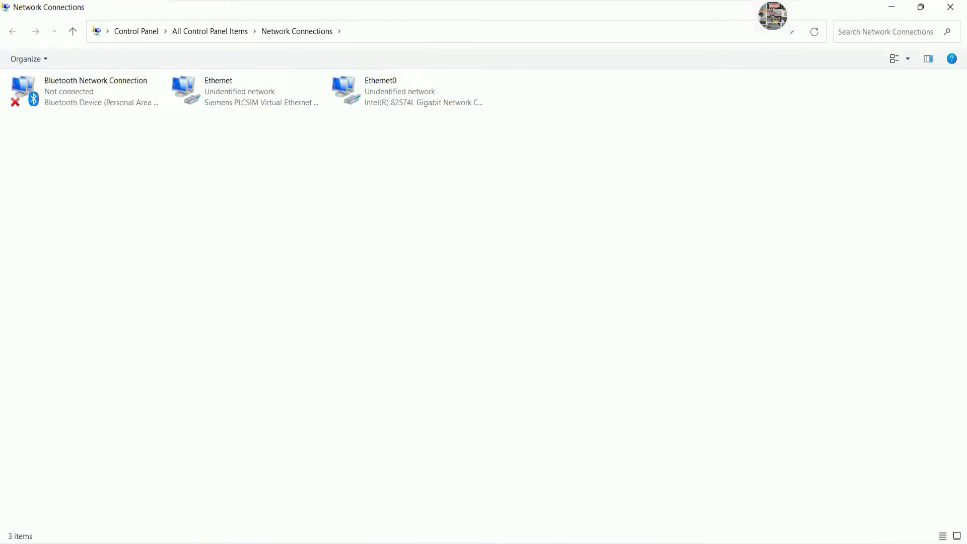
{"action": "double_click", "coordinate": [388, 102]}
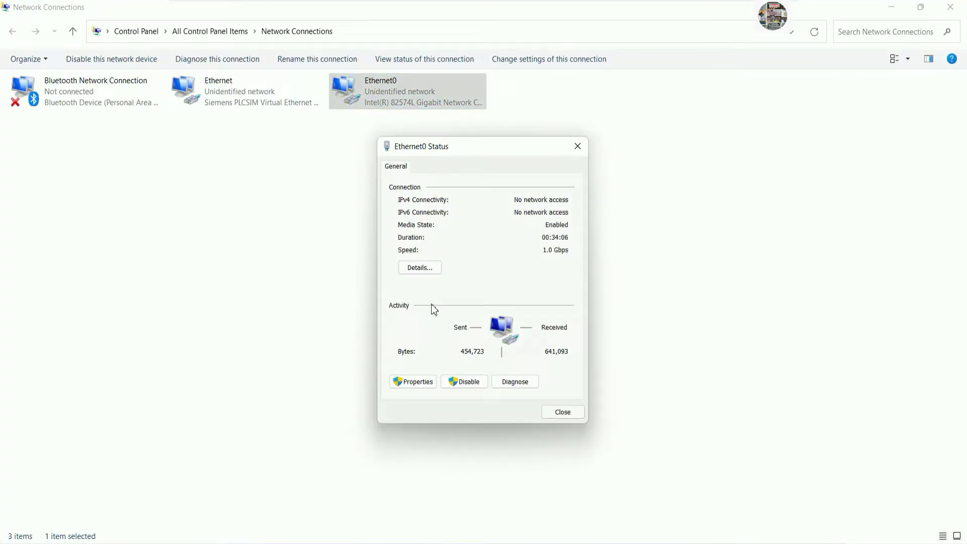
Examine the TCP/IPv4 address settings in Ethernet0's properties, and close the network windows to return to the WinCC flexible connection.
{"action": "left_click", "coordinate": [423, 382]}
{"action": "scroll", "coordinate": [496, 322], "scroll_direction": "down", "scroll_amount": 1}
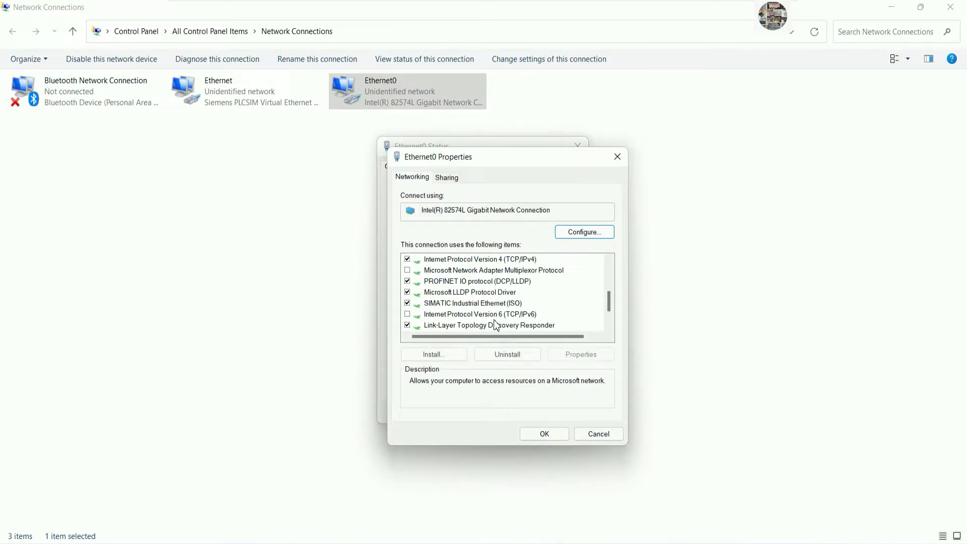
{"action": "scroll", "coordinate": [502, 316], "scroll_direction": "down", "scroll_amount": 1}
{"action": "scroll", "coordinate": [504, 307], "scroll_direction": "up", "scroll_amount": 1}
{"action": "left_click", "coordinate": [516, 260]}
{"action": "double_click", "coordinate": [516, 259]}
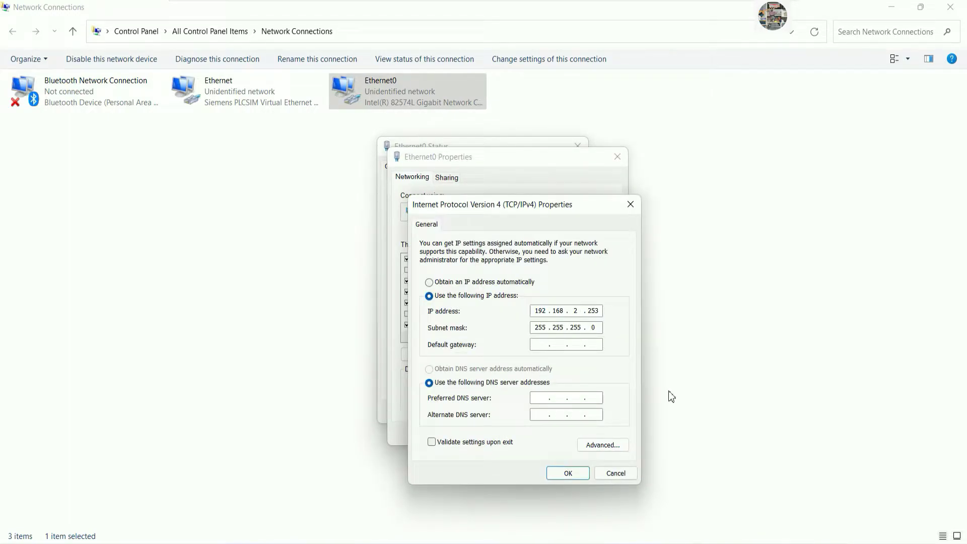
{"action": "left_click", "coordinate": [576, 473]}
{"action": "left_click", "coordinate": [558, 434]}
{"action": "left_click", "coordinate": [567, 413]}
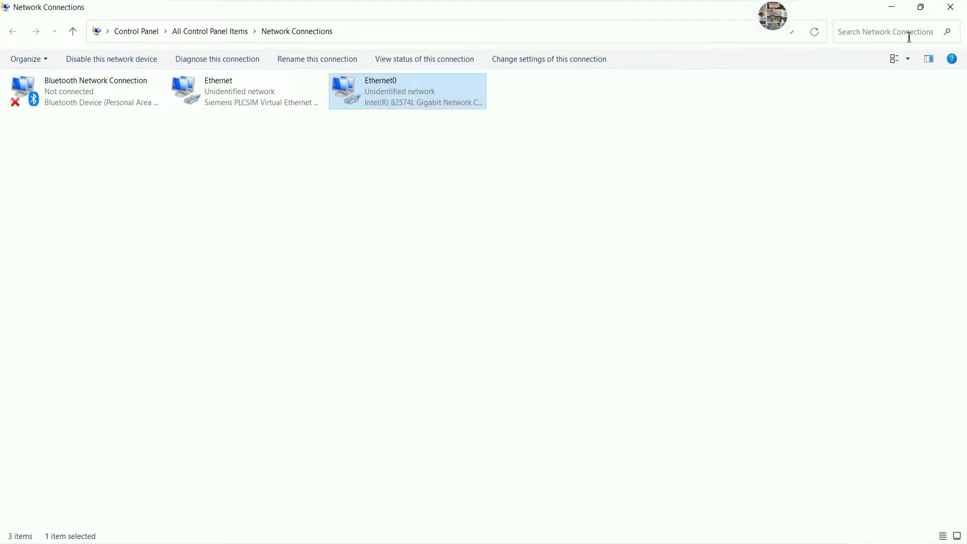
{"action": "left_click", "coordinate": [950, 6]}
{"action": "left_click", "coordinate": [943, 9]}
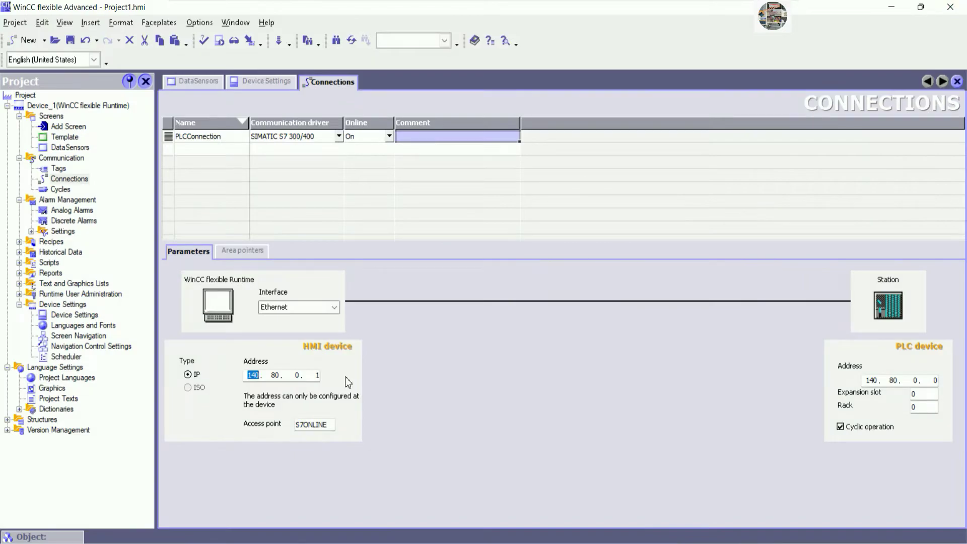
Set the HMI device's IP address in PLCConnection to 192.168.0.253.
{"action": "type", "text": "19"}
{"action": "type", "text": "253"}
{"action": "key", "text": "Tab"}
Look up the CPU's PROFINET interface IP address in TIA Portal and enter 192.168.0.1 as PLCConnection's PLC device address.
{"action": "left_click", "coordinate": [868, 380]}
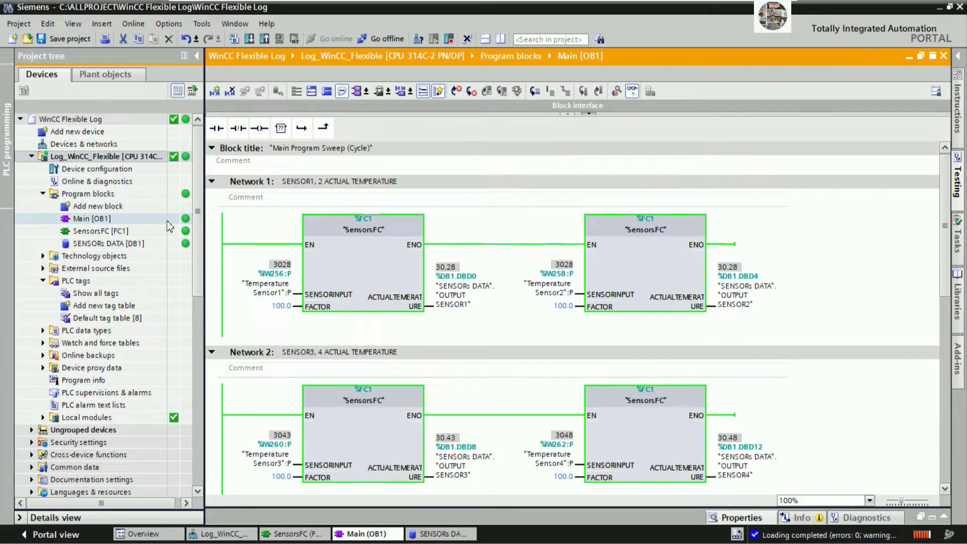
{"action": "double_click", "coordinate": [107, 168]}
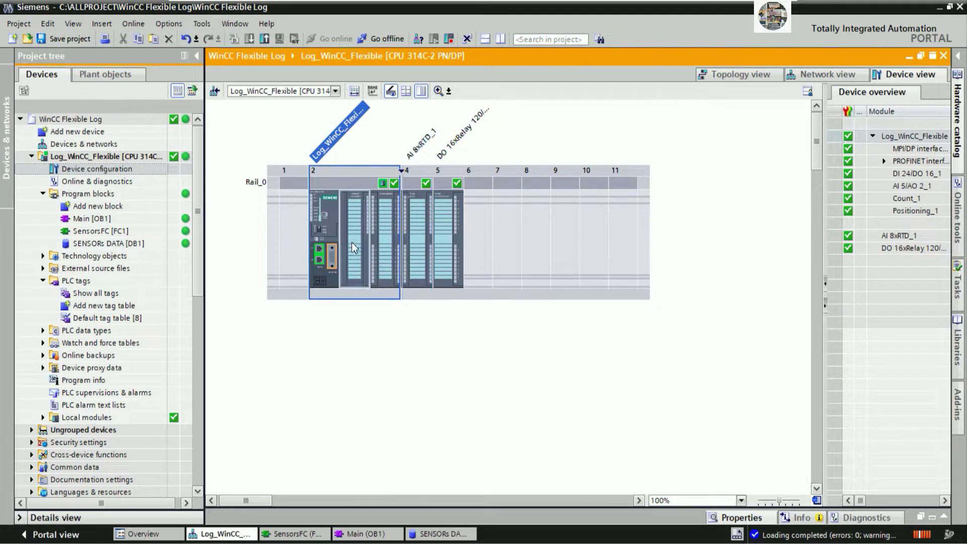
{"action": "right_click", "coordinate": [328, 224]}
{"action": "left_click", "coordinate": [523, 230]}
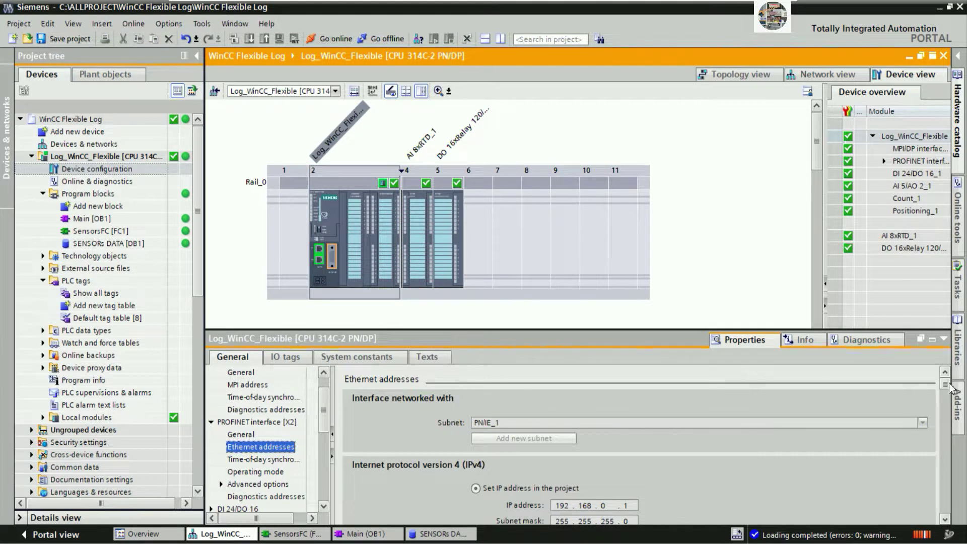
{"action": "left_click", "coordinate": [945, 519]}
{"action": "left_click", "coordinate": [945, 519]}
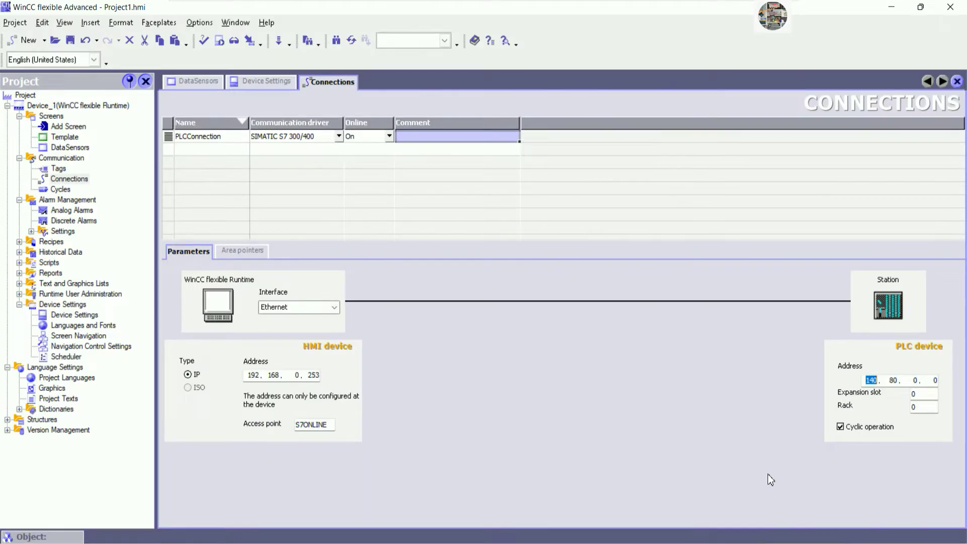
{"action": "type", "text": "192.168."}
Open the project's tag table and add a tag named ActualSensor1.
{"action": "left_click", "coordinate": [204, 81]}
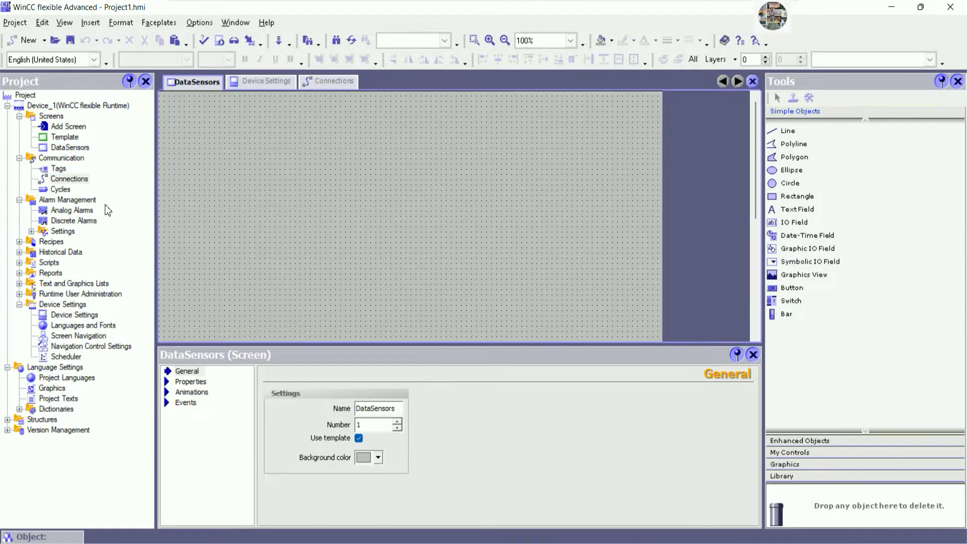
{"action": "left_click", "coordinate": [63, 169]}
{"action": "double_click", "coordinate": [63, 171]}
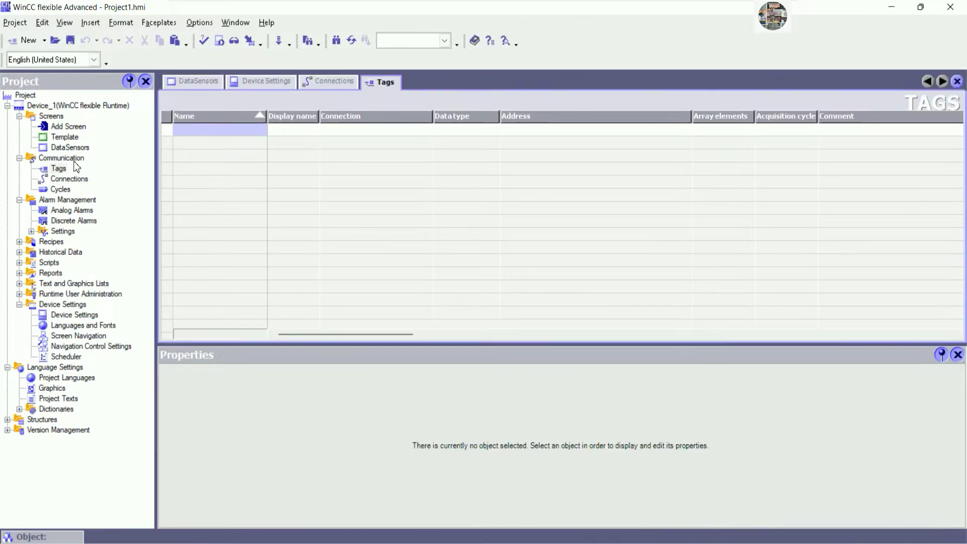
{"action": "double_click", "coordinate": [207, 131]}
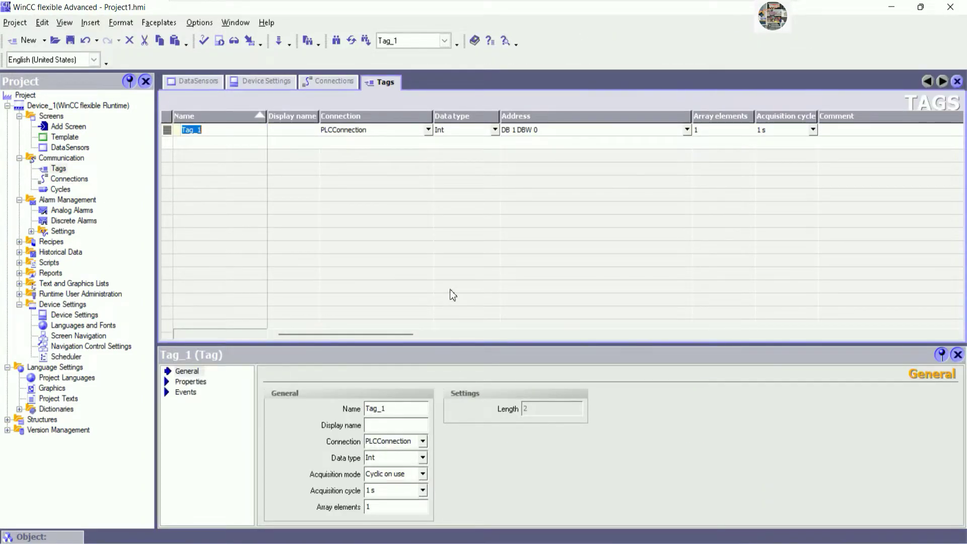
{"action": "type", "text": "ActualSens"}
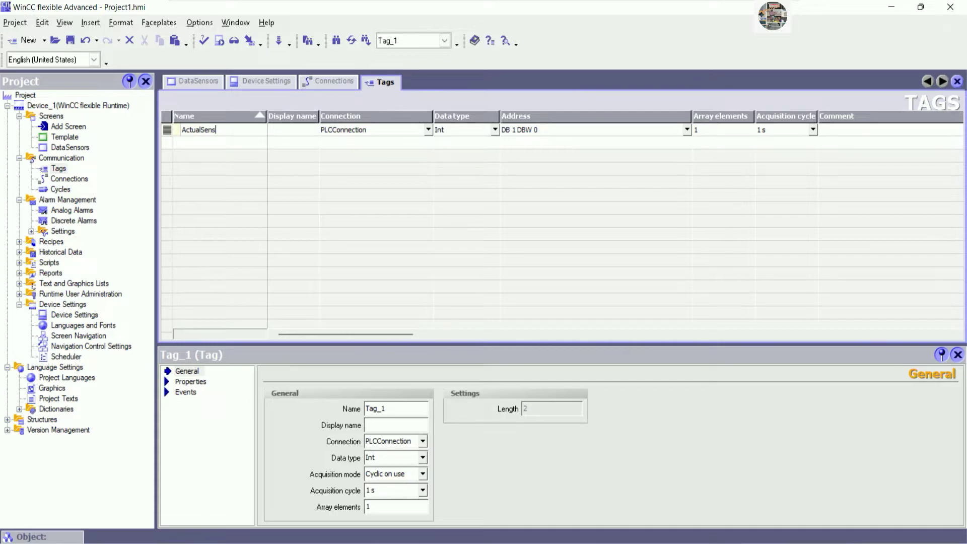
{"action": "type", "text": "or1"}
{"action": "key", "text": "Tab"}
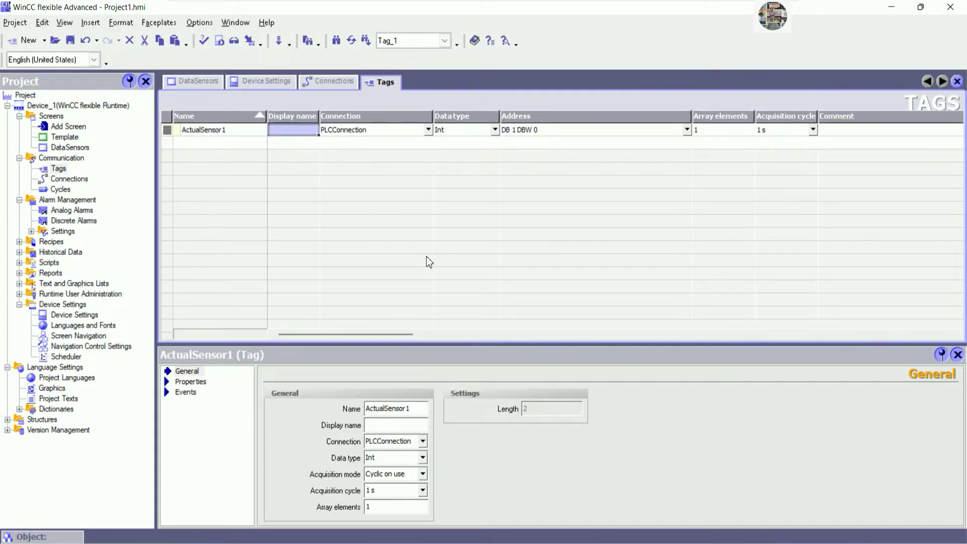
Set the data type of the ActualSensor1 tag to Real.
{"action": "left_click", "coordinate": [478, 130]}
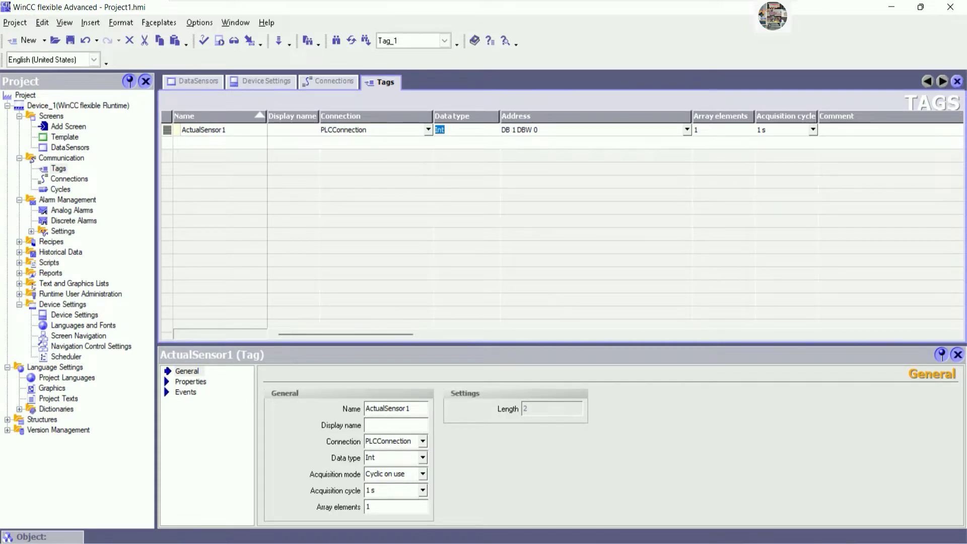
{"action": "left_click", "coordinate": [494, 129]}
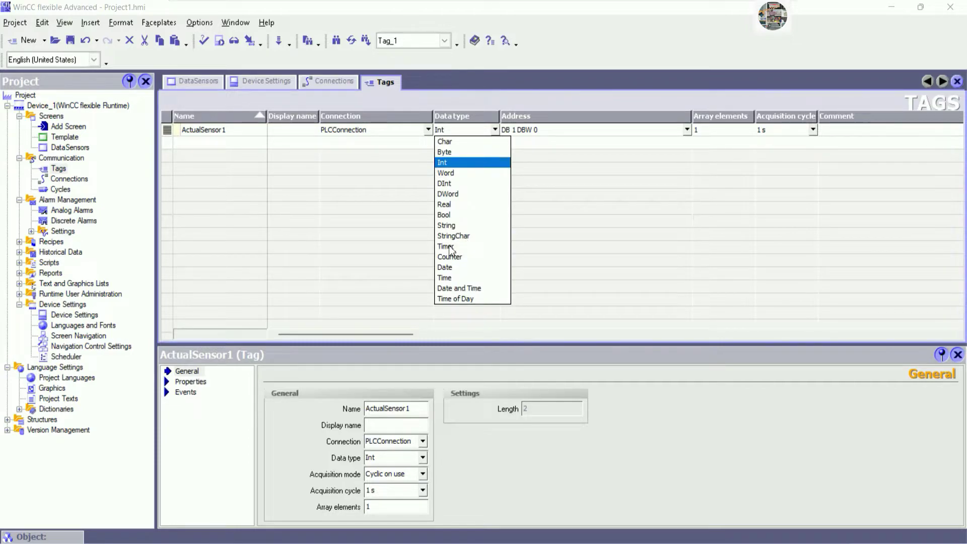
{"action": "left_click", "coordinate": [450, 205]}
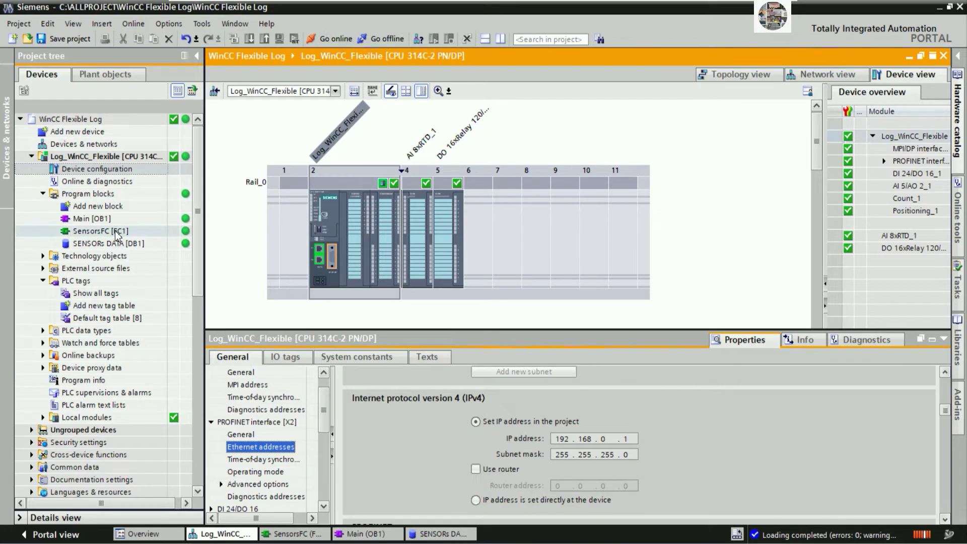
Open the SENSORs DATA [DB1] data block and monitor its live values, checking the offset of OUTPUT SENSOR1.
{"action": "double_click", "coordinate": [108, 243]}
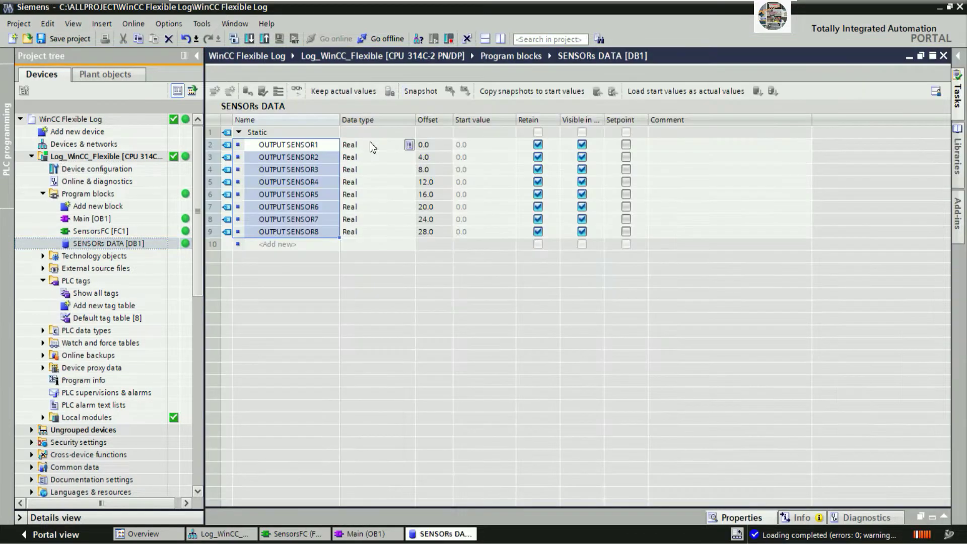
{"action": "left_click", "coordinate": [386, 245]}
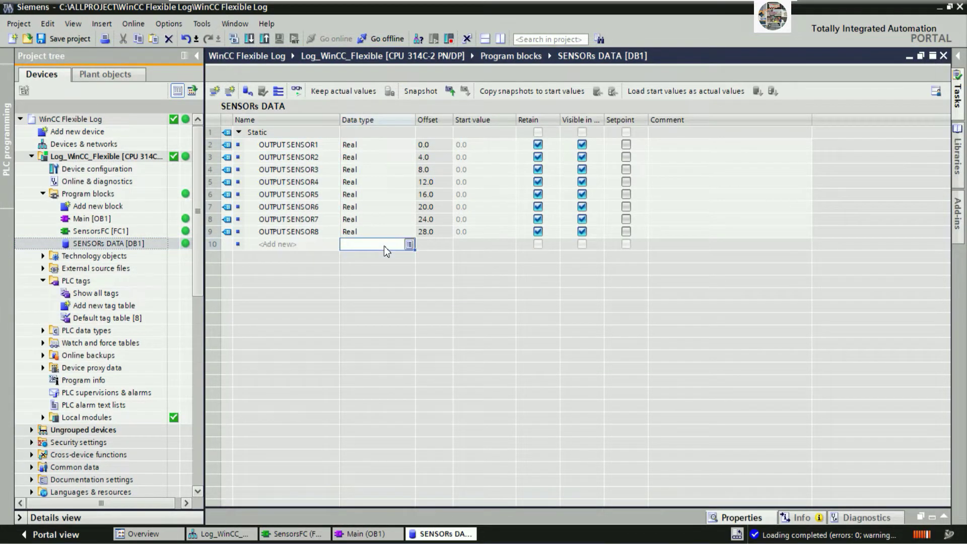
{"action": "left_click", "coordinate": [296, 92]}
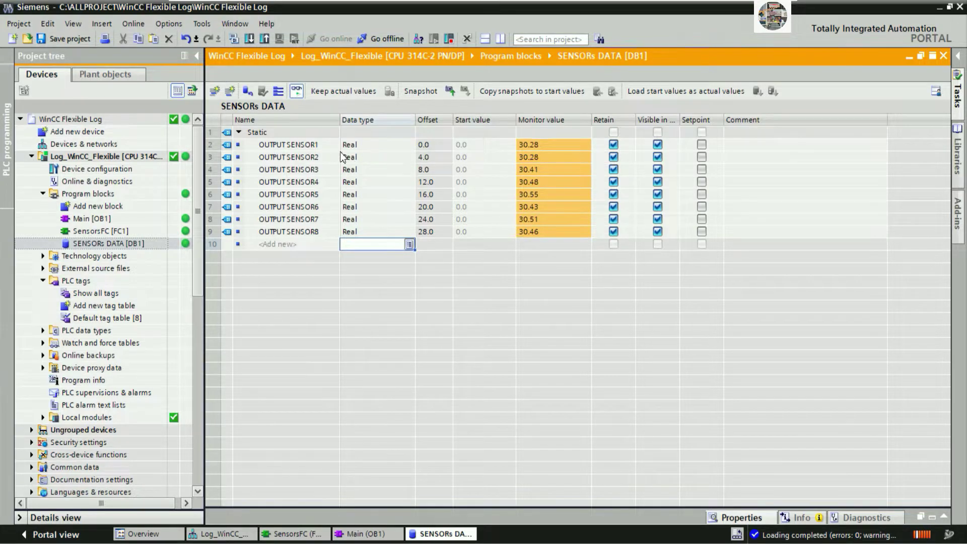
{"action": "left_click", "coordinate": [433, 147]}
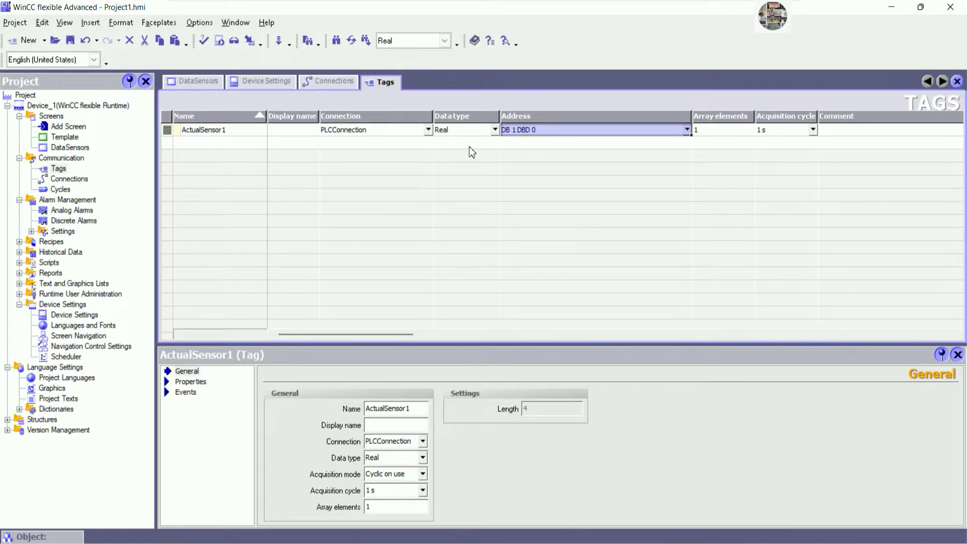
In WinCC flexible, extend the ActualSensor1 tag down through ActualSensor8 and set the acquisition cycle of all eight tags to 100 ms.
{"action": "left_click", "coordinate": [237, 132]}
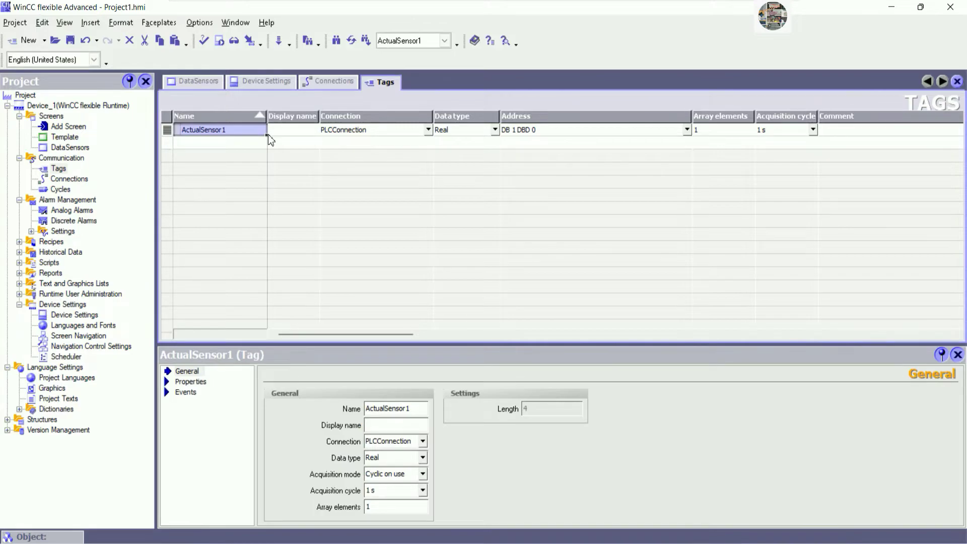
{"action": "left_click_drag", "start_coordinate": [268, 134], "coordinate": [260, 222]}
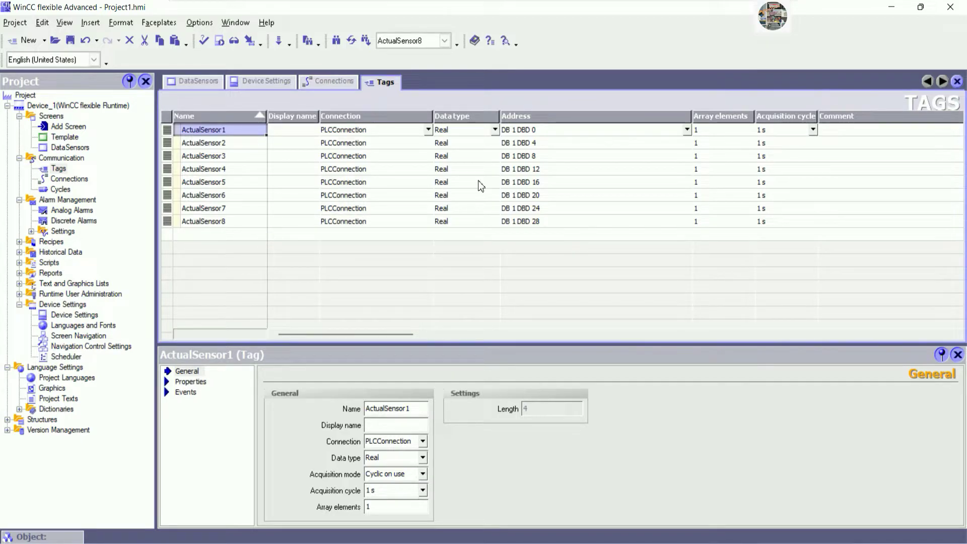
{"action": "left_click", "coordinate": [812, 130]}
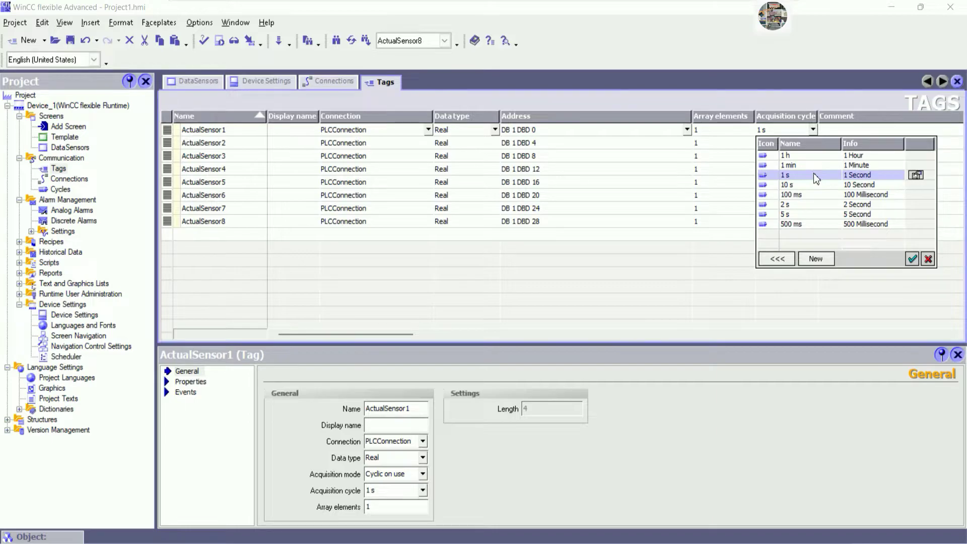
{"action": "left_click", "coordinate": [790, 195]}
{"action": "left_click", "coordinate": [790, 195]}
{"action": "left_click", "coordinate": [745, 130]}
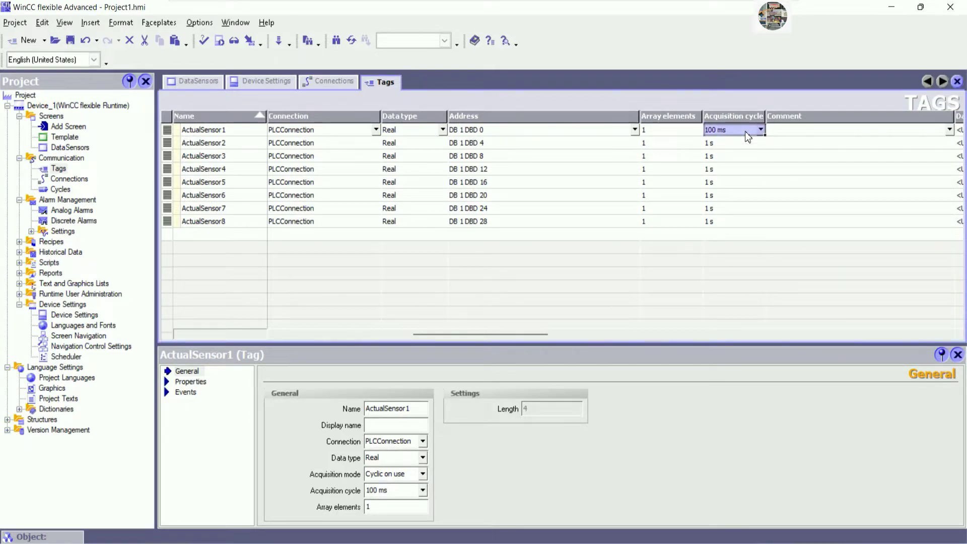
{"action": "left_click_drag", "start_coordinate": [764, 134], "coordinate": [763, 226]}
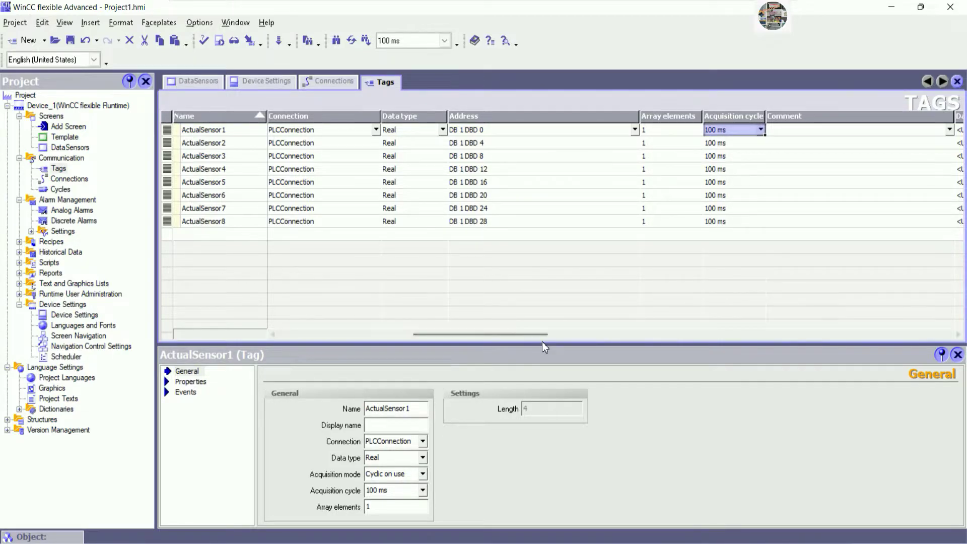
{"action": "left_click_drag", "start_coordinate": [539, 340], "coordinate": [293, 353]}
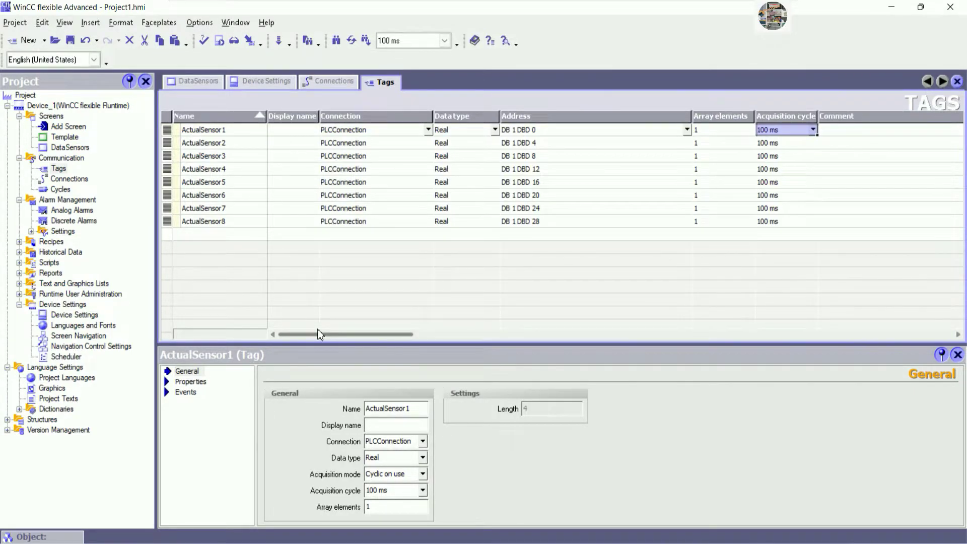
Switch to Notepad and add the line "Next let create Datalog file for store the value of sensors1 to 8", then return to WinCC flexible.
{"action": "key", "text": "alt+Tab"}
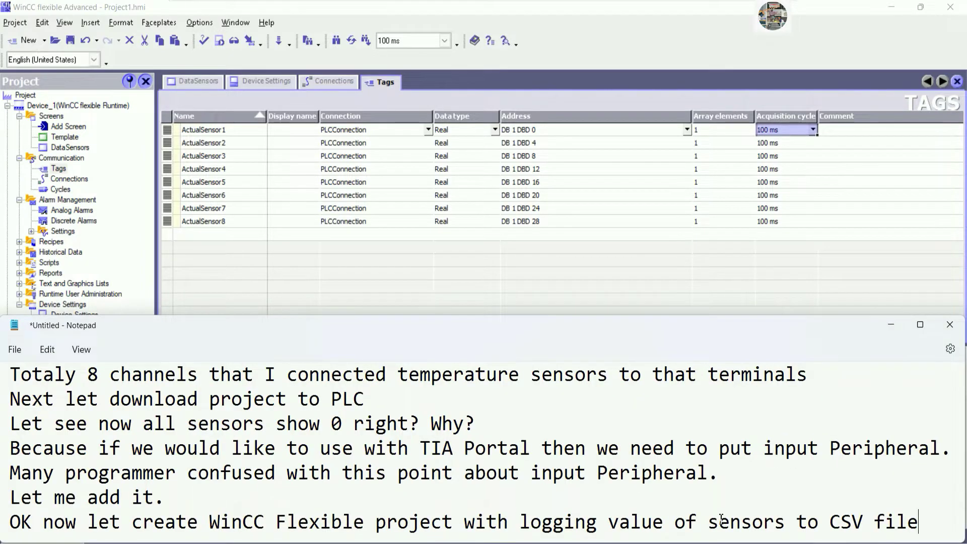
{"action": "key", "text": "Return"}
{"action": "type", "text": "N"}
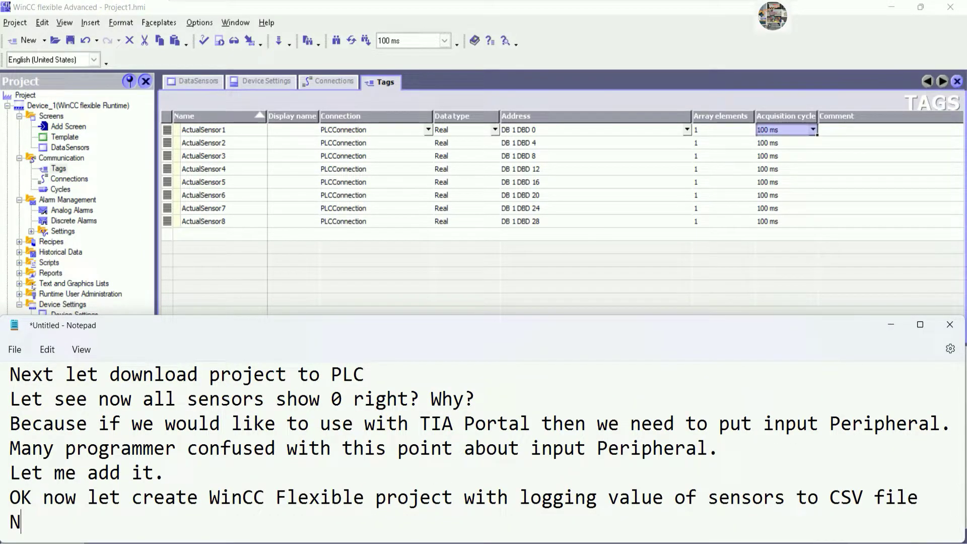
{"action": "type", "text": "ext let c"}
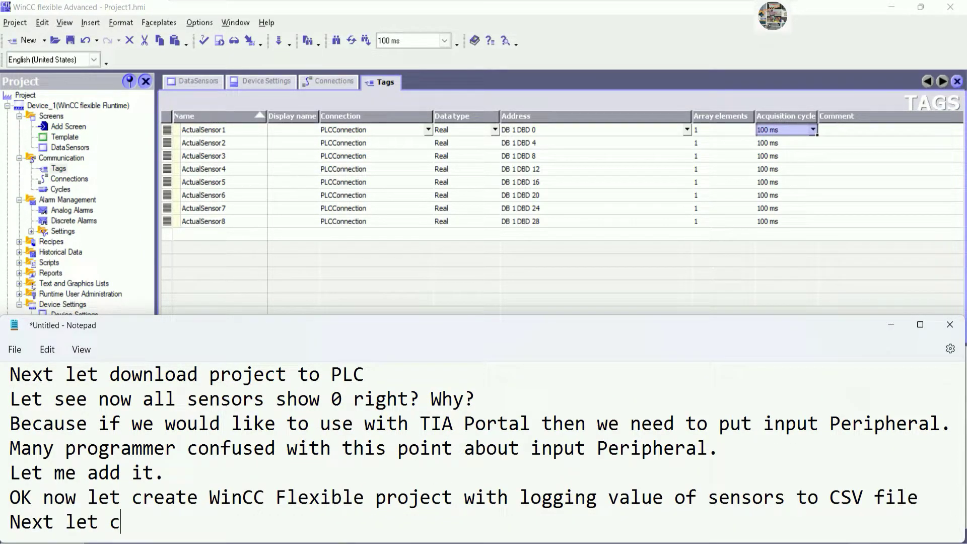
{"action": "type", "text": "reate Datalog "}
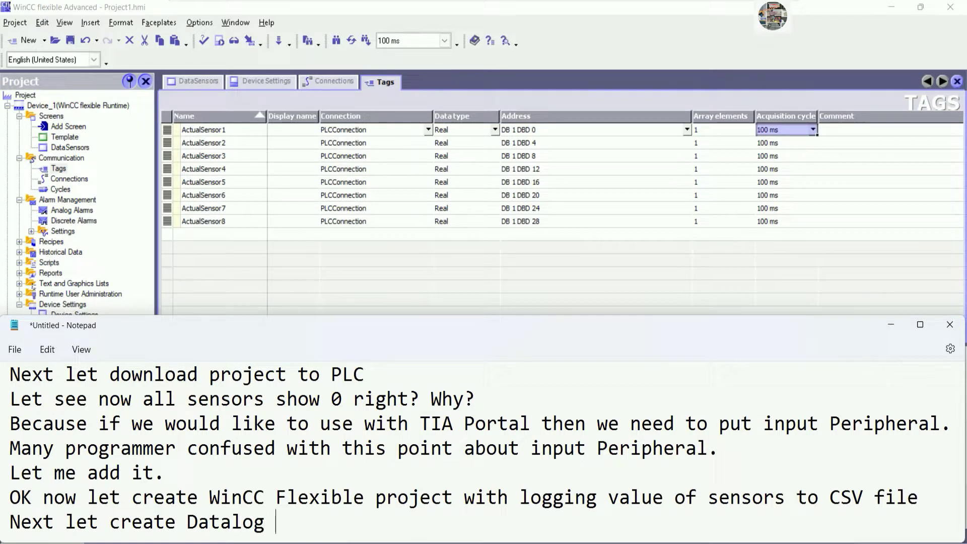
{"action": "type", "text": "file"}
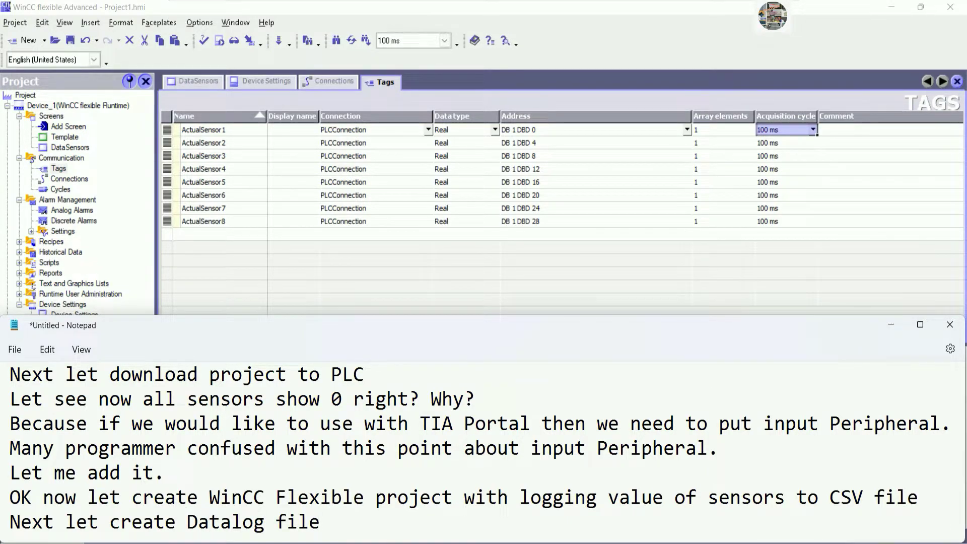
{"action": "type", "text": " o"}
{"action": "key", "text": "BackSpace"}
{"action": "type", "text": "for store "}
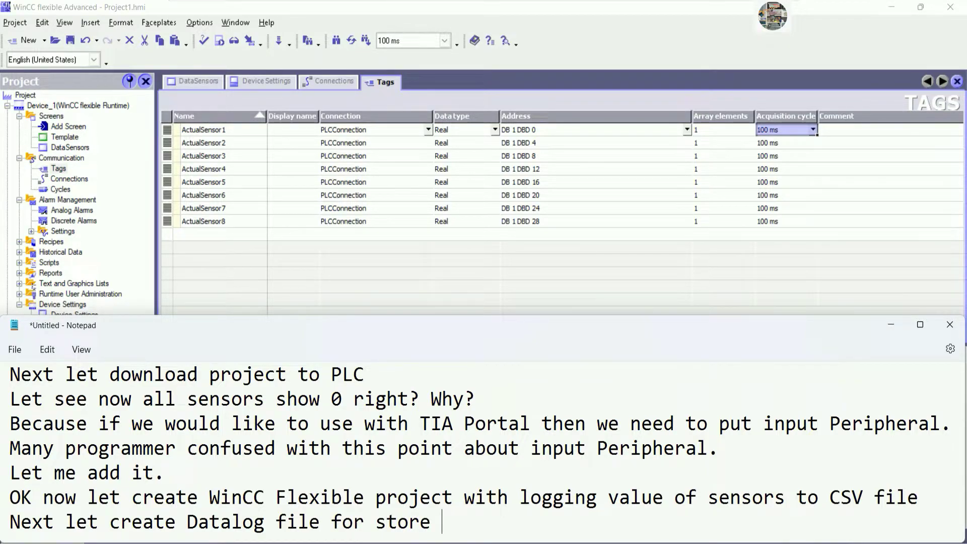
{"action": "type", "text": "the valu"}
{"action": "type", "text": "d"}
{"action": "key", "text": "BackSpace"}
{"action": "type", "text": "es of"}
{"action": "key", "text": "BackSpace"}
{"action": "key", "text": "BackSpace"}
{"action": "key", "text": "BackSpace"}
{"action": "key", "text": "BackSpace"}
{"action": "key", "text": "BackSpace"}
{"action": "type", "text": "of sensors"}
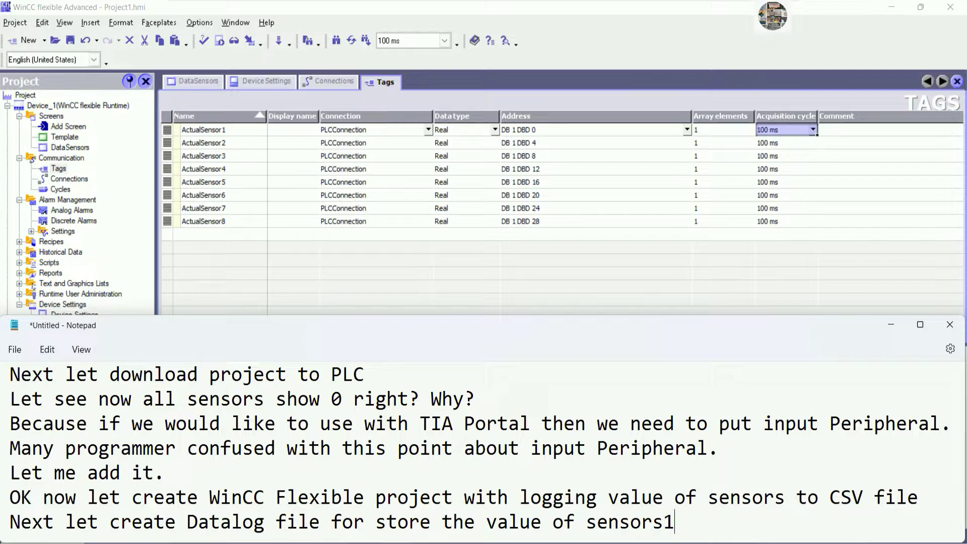
{"action": "key", "text": "BackSpace"}
{"action": "type", "text": "1 to 9"}
{"action": "key", "text": "BackSpace"}
{"action": "type", "text": "8"}
{"action": "left_click", "coordinate": [448, 277]}
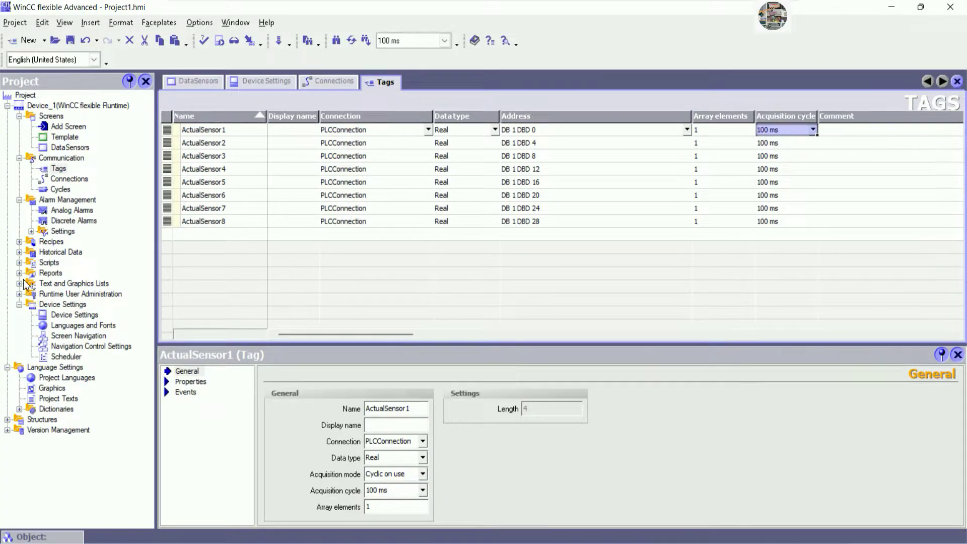
Create a data log under Historical Data and name it DataLogSensors.
{"action": "left_click", "coordinate": [20, 253]}
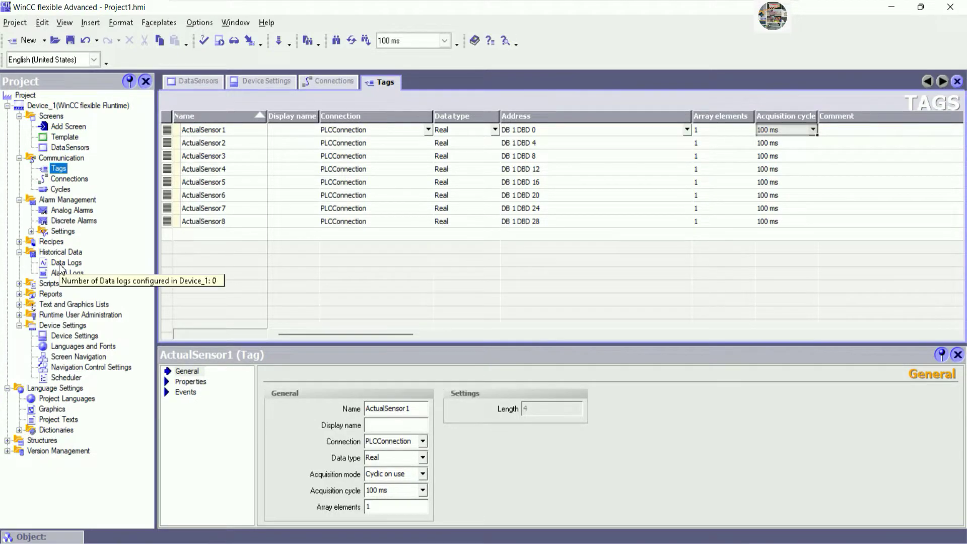
{"action": "left_click_drag", "start_coordinate": [342, 331], "coordinate": [802, 336]}
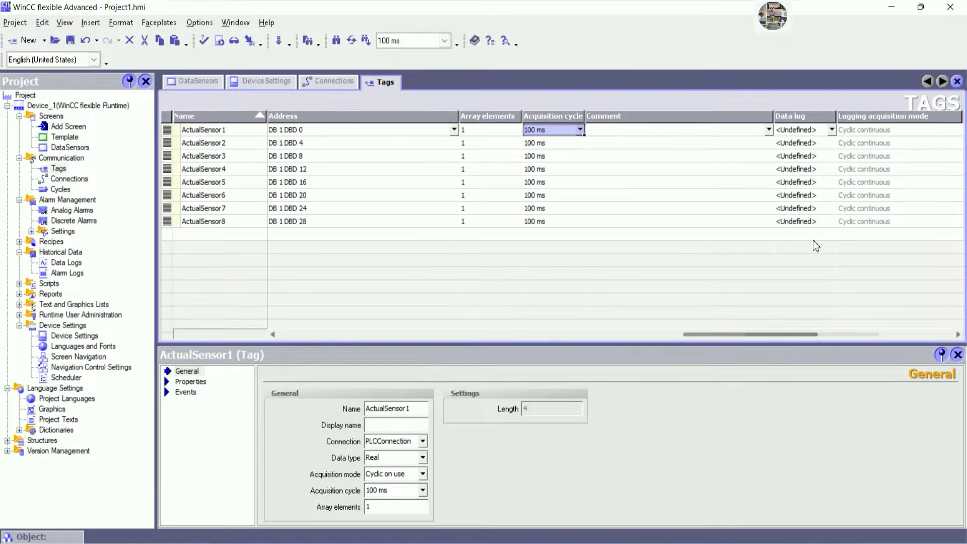
{"action": "double_click", "coordinate": [66, 262]}
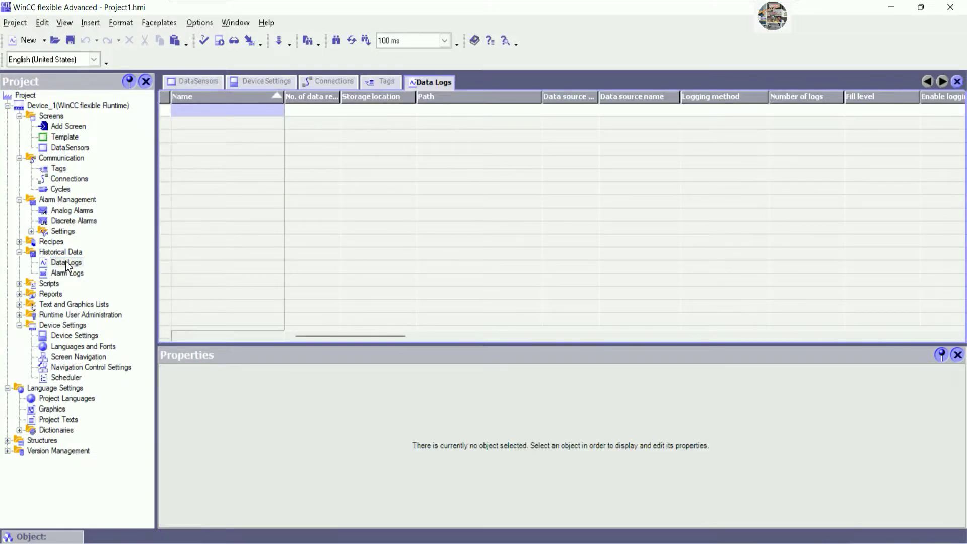
{"action": "double_click", "coordinate": [219, 141]}
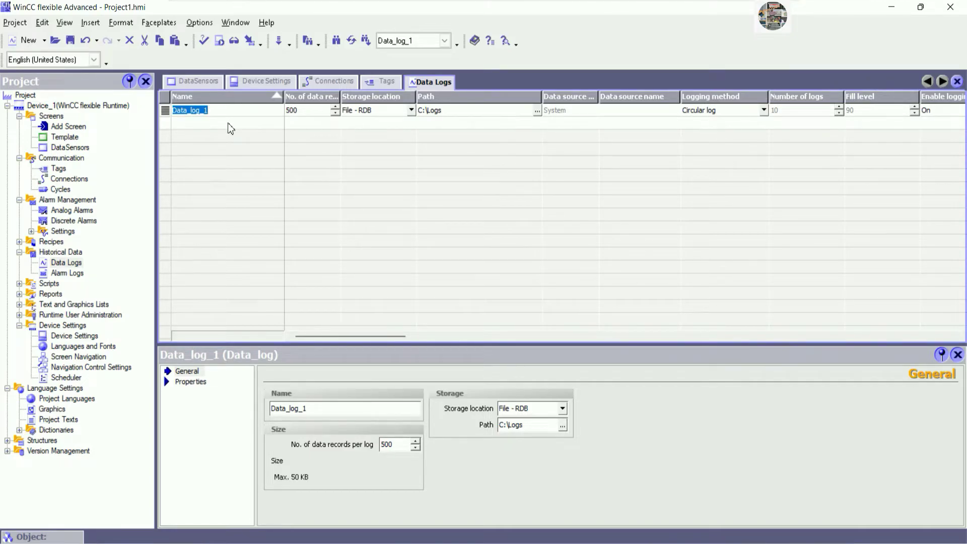
{"action": "type", "text": "DataLog"}
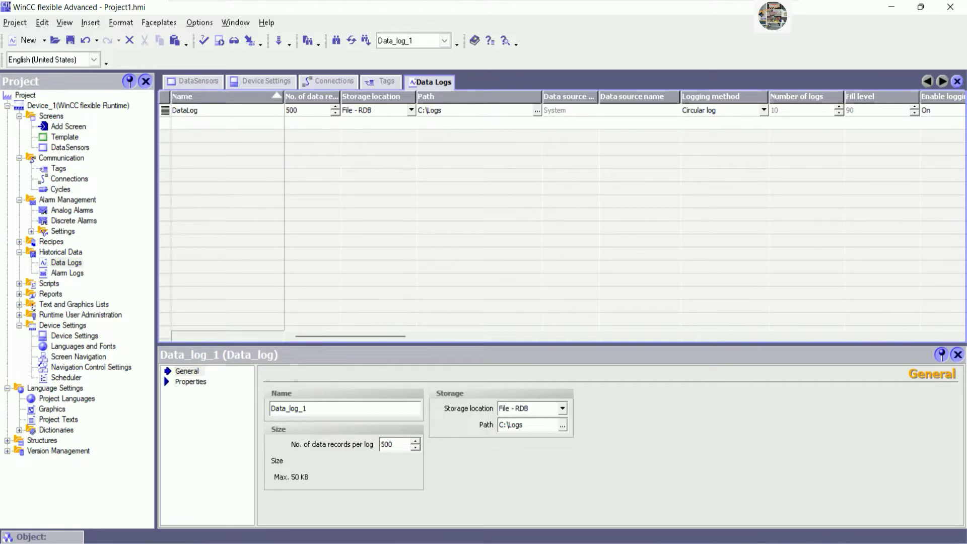
{"action": "type", "text": "Sensors"}
{"action": "key", "text": "Tab"}
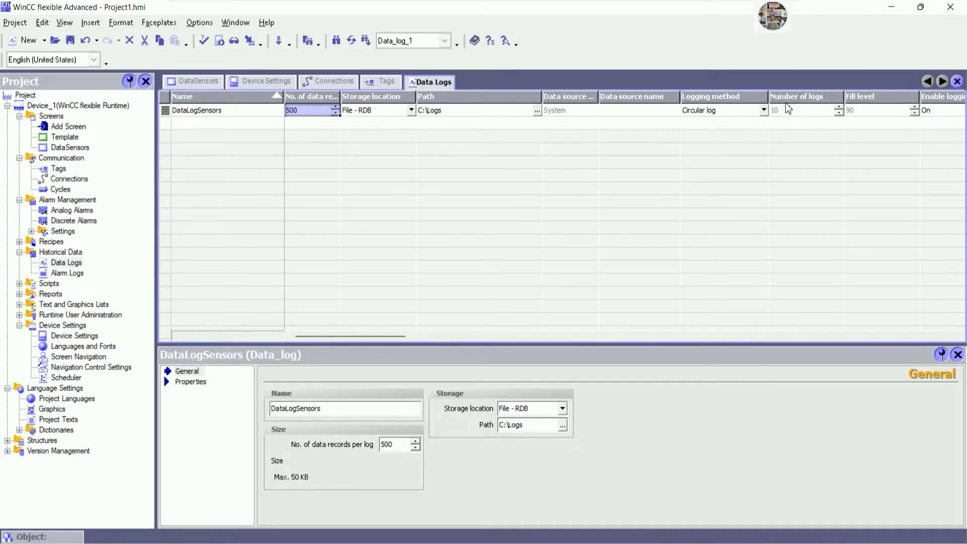
In File Explorer, create a folder named "WinCC Flexible Logging Data" inside C:\ALLPROJECT.
{"action": "left_click", "coordinate": [891, 7]}
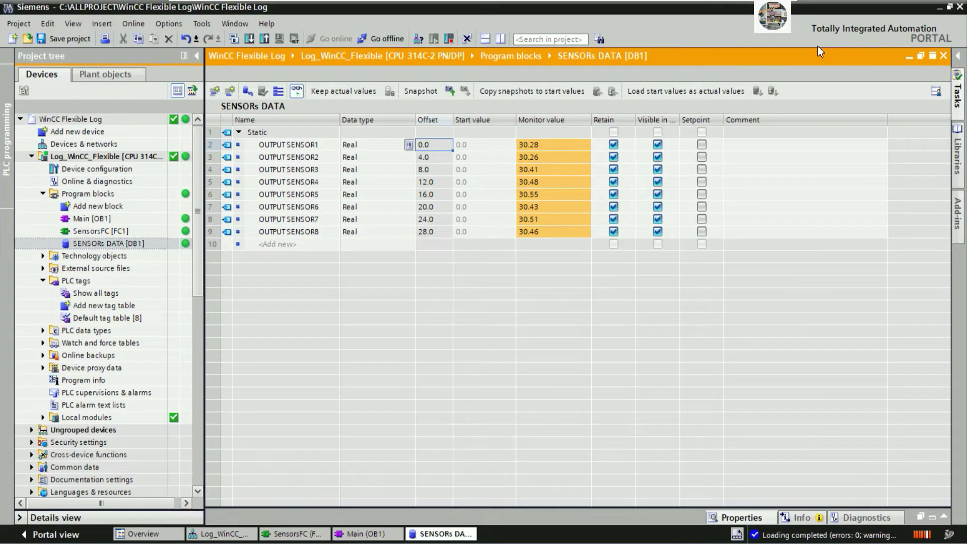
{"action": "key", "text": "super+e"}
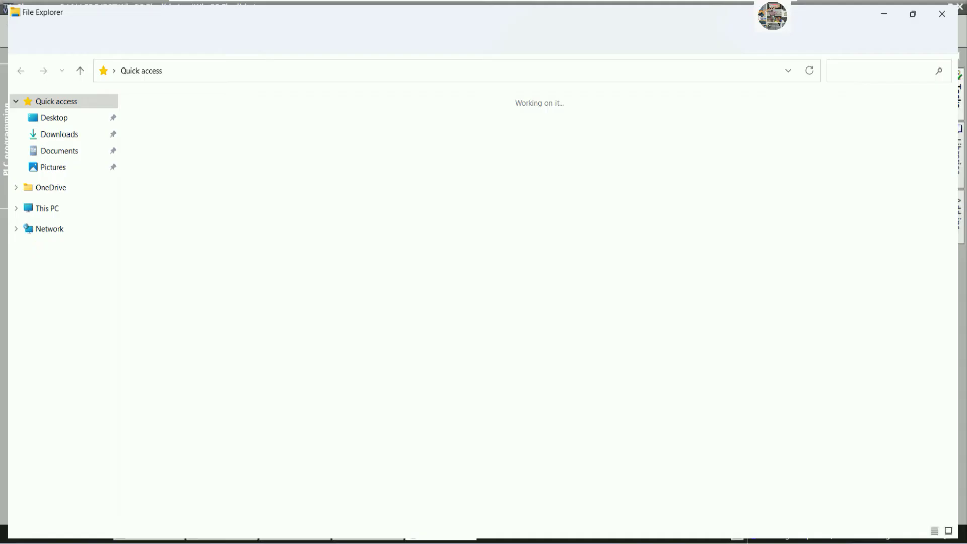
{"action": "left_click", "coordinate": [57, 324]}
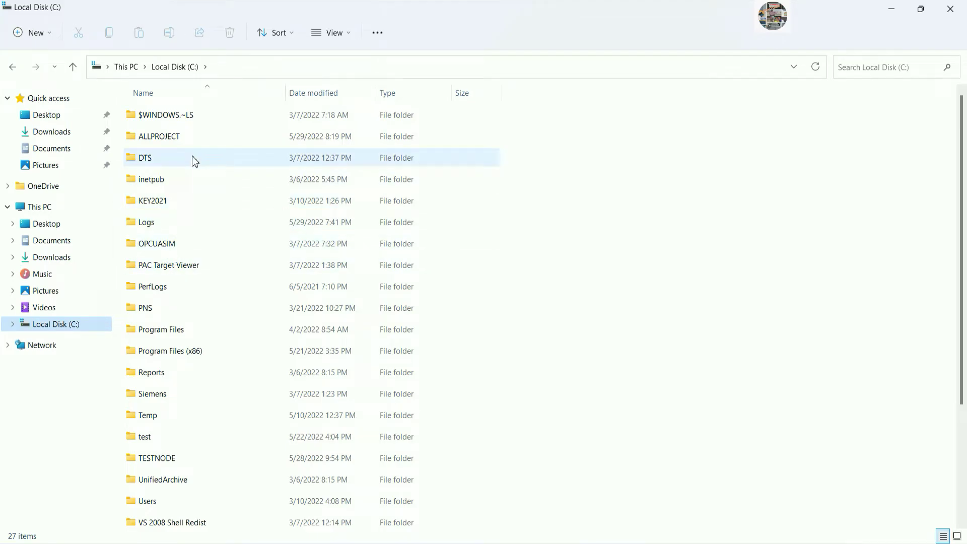
{"action": "scroll", "coordinate": [200, 220], "scroll_direction": "down", "scroll_amount": 3}
{"action": "scroll", "coordinate": [197, 217], "scroll_direction": "up", "scroll_amount": 3}
{"action": "double_click", "coordinate": [168, 137]}
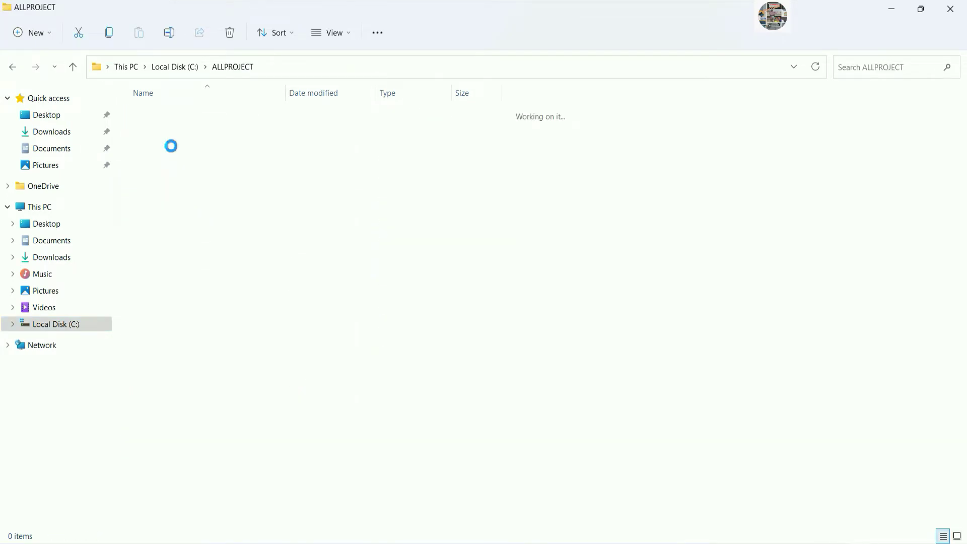
{"action": "right_click", "coordinate": [649, 259]}
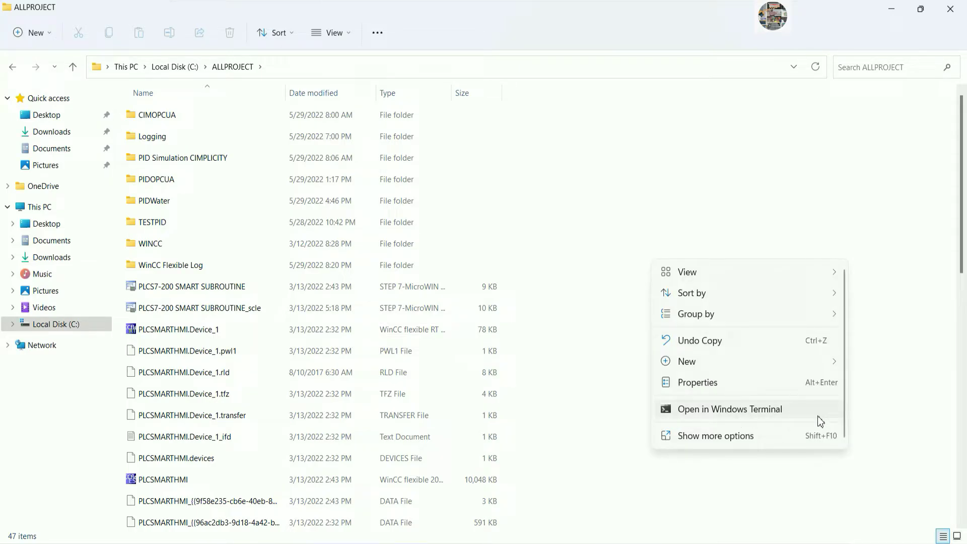
{"action": "mouse_move", "coordinate": [764, 360]}
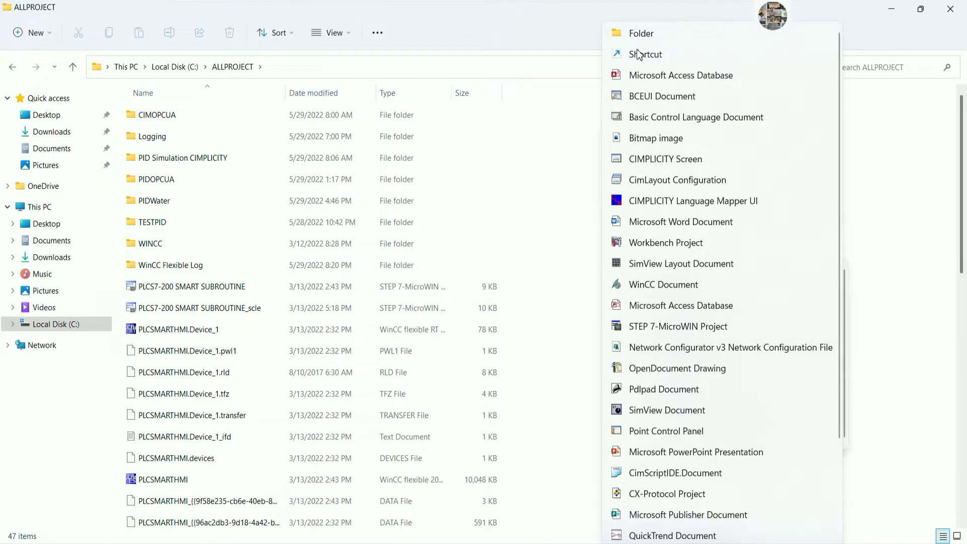
{"action": "left_click", "coordinate": [642, 33]}
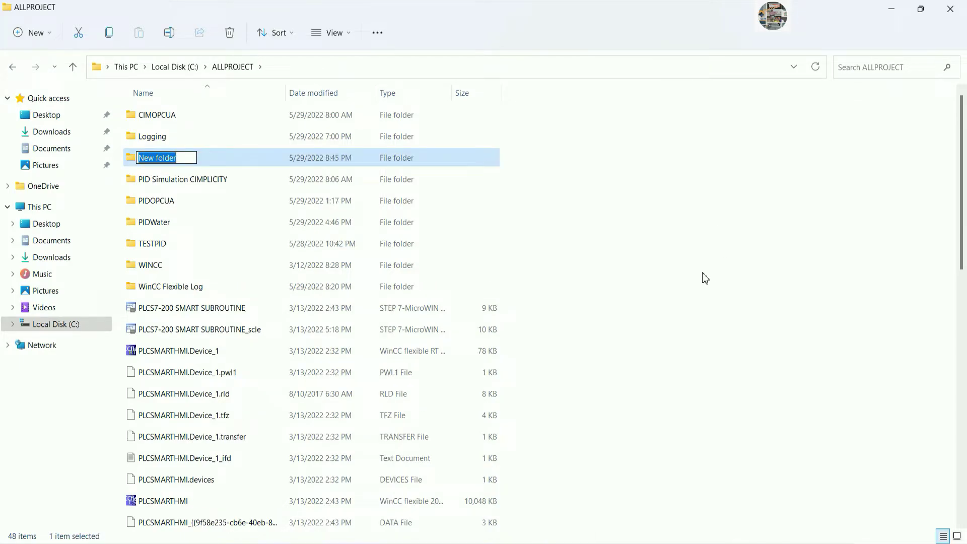
{"action": "type", "text": "WinCC Flexible Log"}
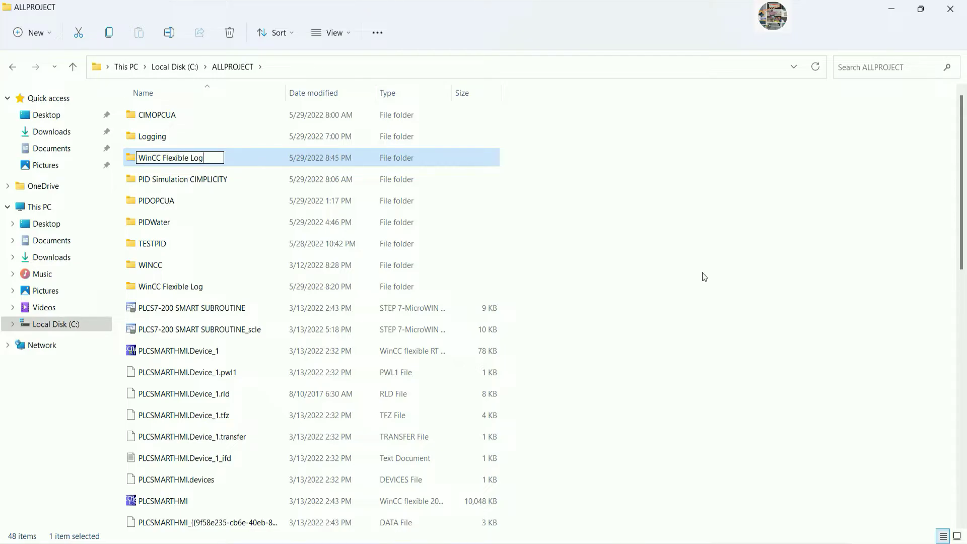
{"action": "type", "text": "ging Data"}
{"action": "key", "text": "Return"}
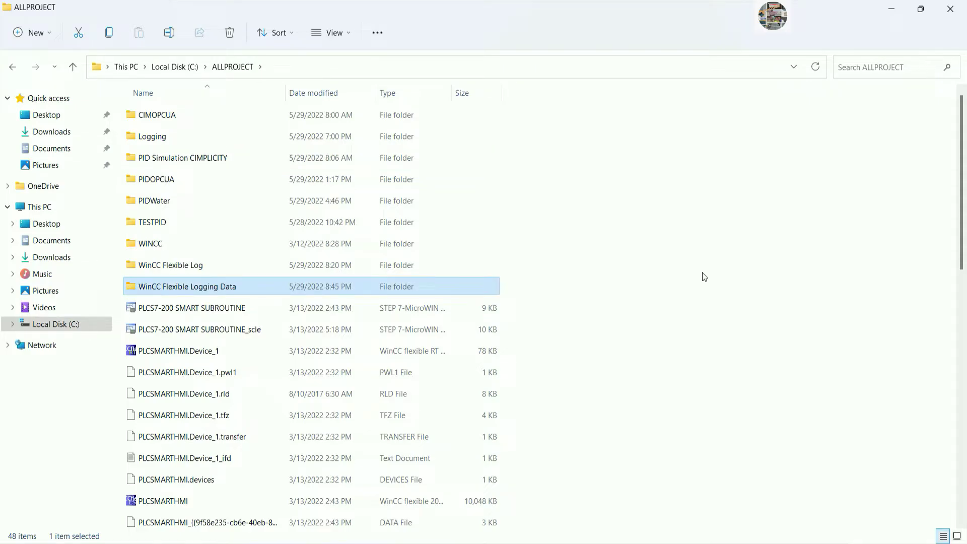
In WinCC flexible, set the DataLogSensors storage path to the folder C:\ALLPROJECT\WinCC Flexible Logging Data.
{"action": "key", "text": "alt+Tab"}
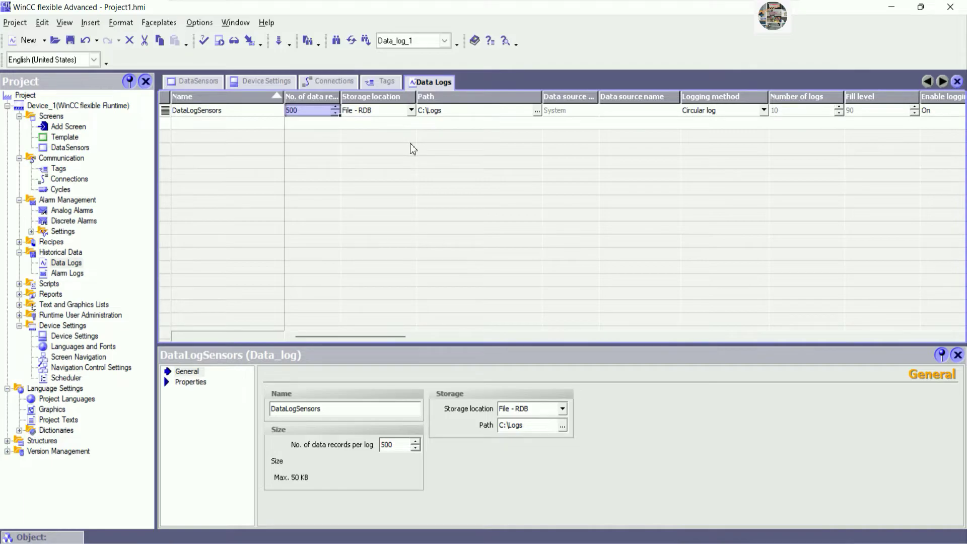
{"action": "left_click", "coordinate": [537, 111]}
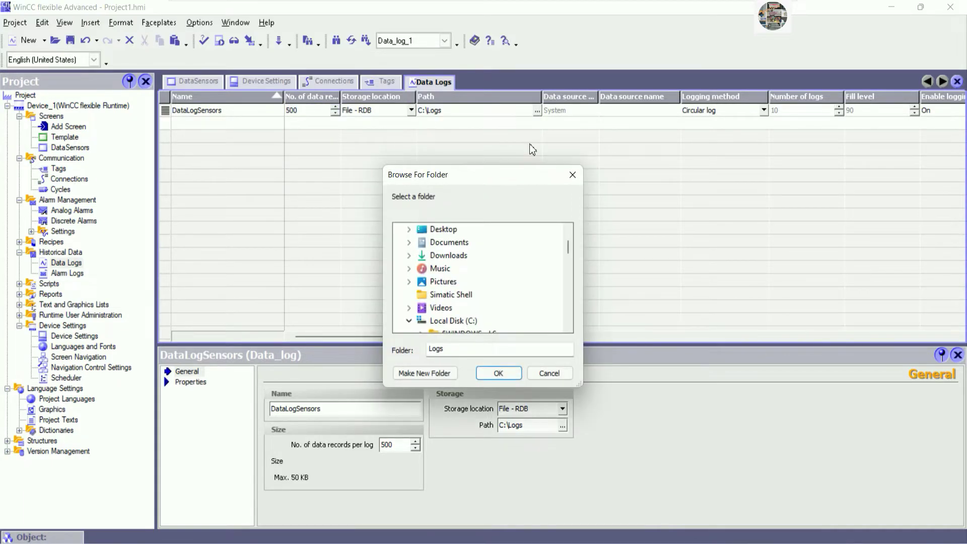
{"action": "left_click_drag", "start_coordinate": [565, 268], "coordinate": [569, 266]}
{"action": "double_click", "coordinate": [455, 257]}
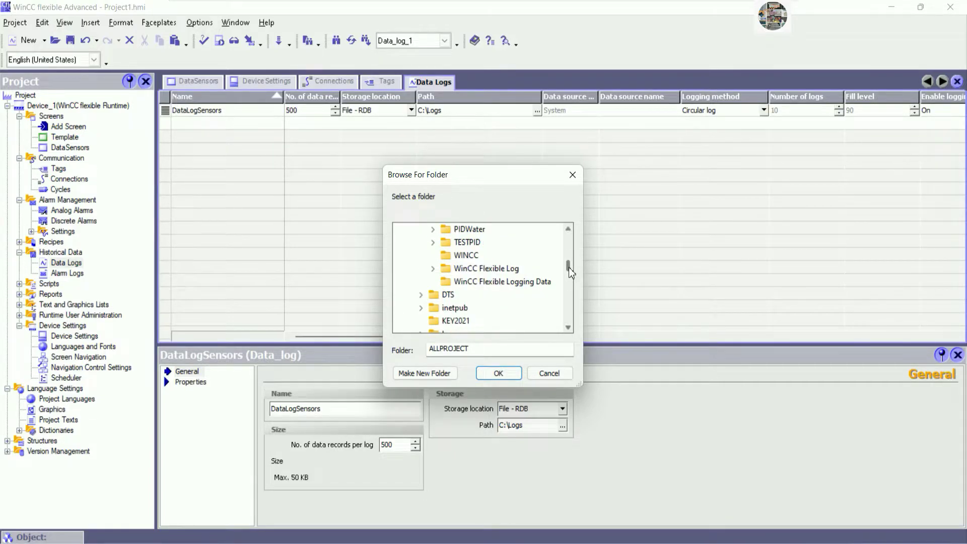
{"action": "left_click", "coordinate": [486, 285]}
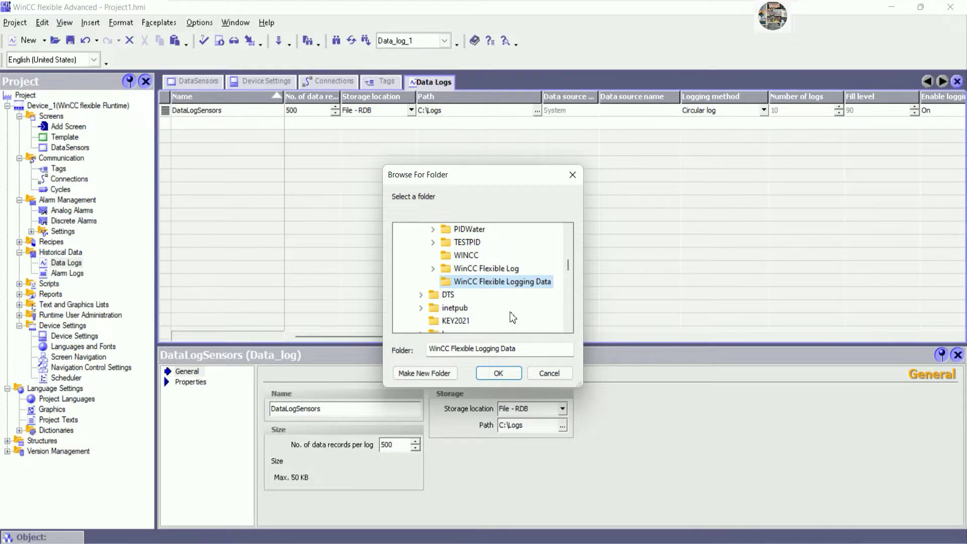
{"action": "left_click", "coordinate": [497, 373]}
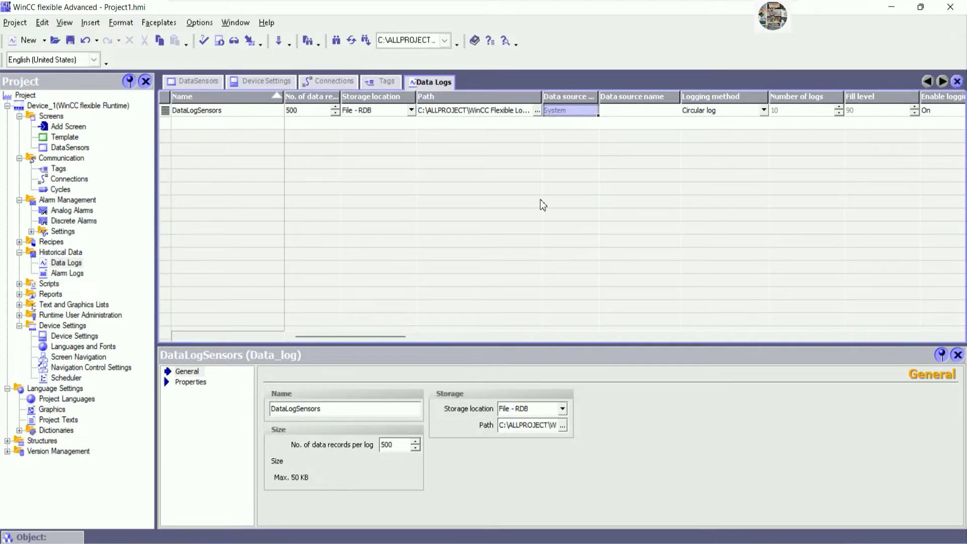
Widen the data source mode column and set the DataLogSensors storage location to File - CSV (ASCII).
{"action": "left_click_drag", "start_coordinate": [598, 98], "coordinate": [619, 99]}
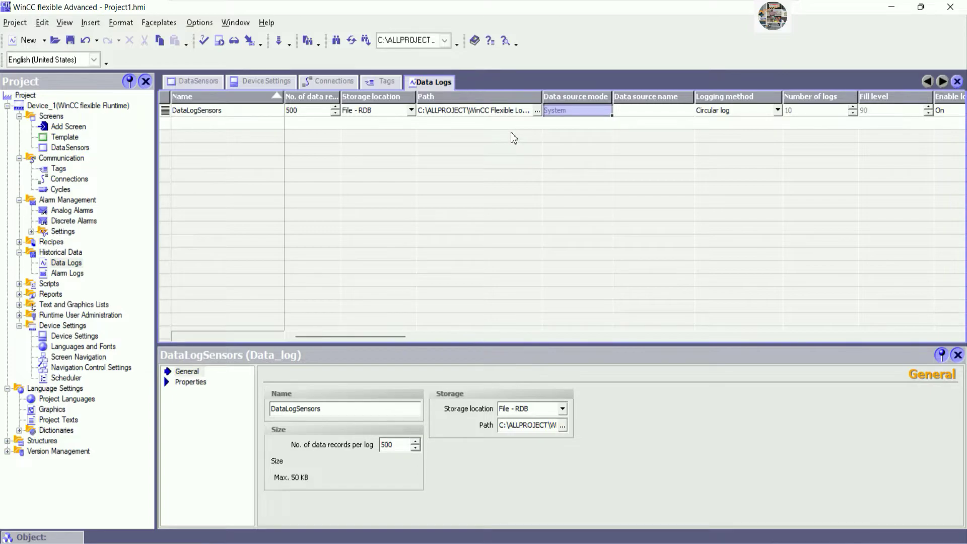
{"action": "mouse_move", "coordinate": [406, 336]}
{"action": "left_mouse_down"}
{"action": "mouse_move", "coordinate": [888, 338]}
{"action": "mouse_move", "coordinate": [391, 333]}
{"action": "left_mouse_up"}
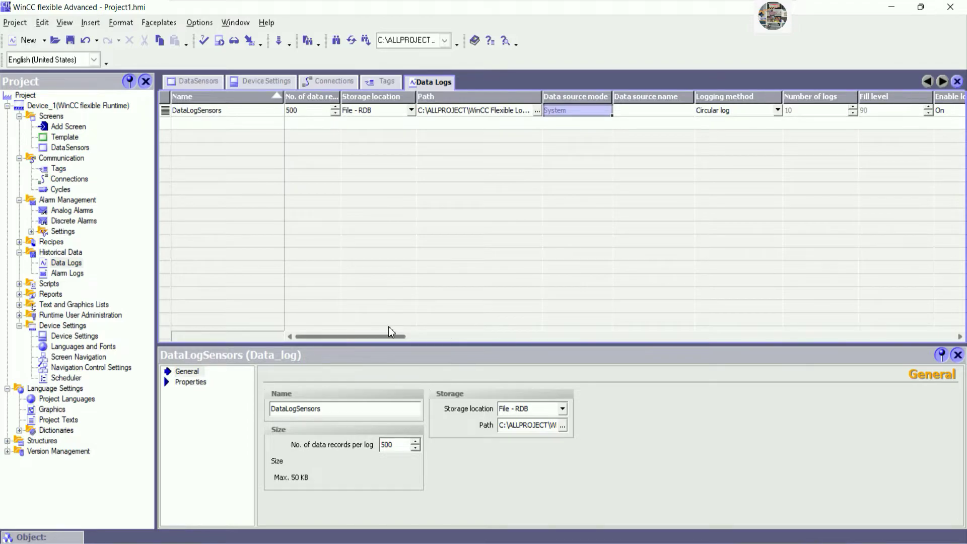
{"action": "left_click", "coordinate": [411, 109]}
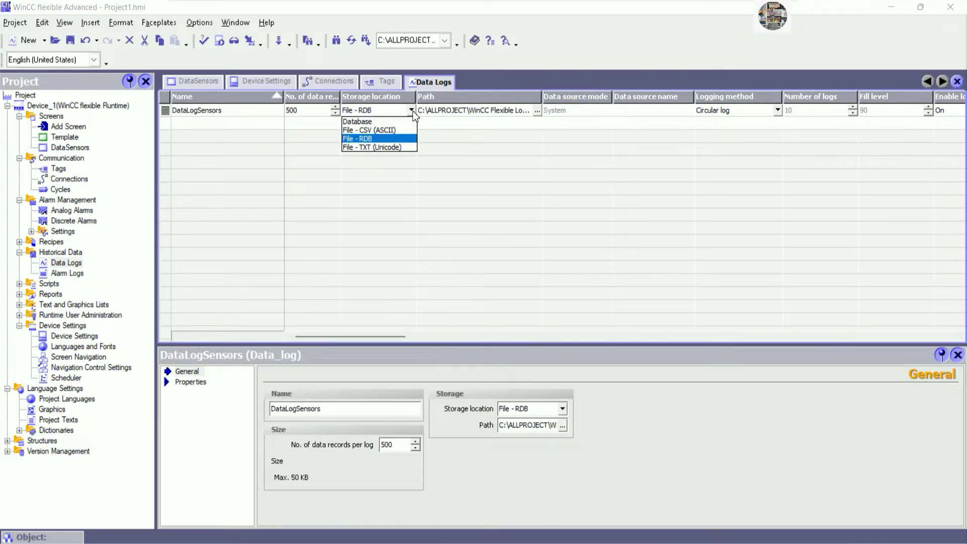
{"action": "left_click", "coordinate": [358, 130]}
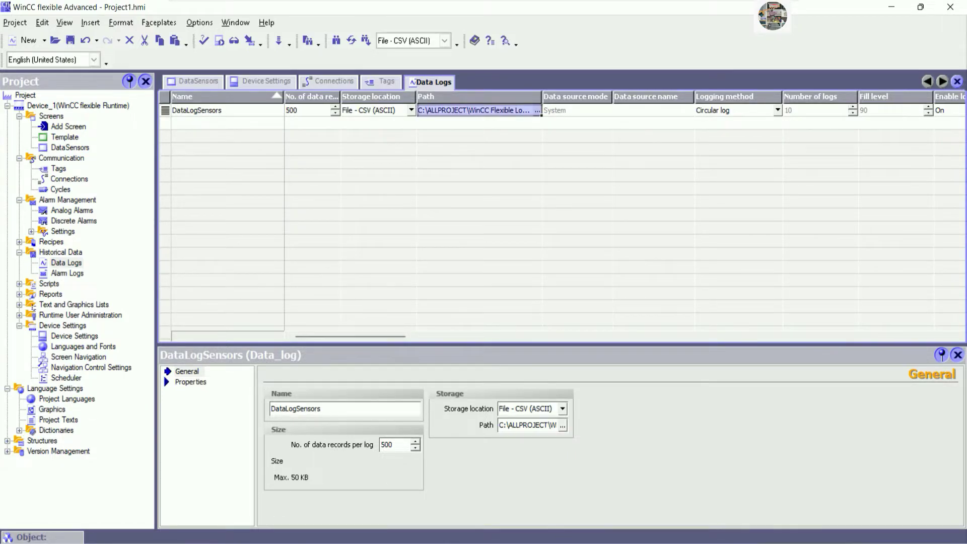
Switch to Notepad, add the line "First I will log it as csv file", and return to WinCC flexible.
{"action": "key", "text": "alt+Tab"}
{"action": "scroll", "coordinate": [473, 449], "scroll_direction": "down", "scroll_amount": 1}
{"action": "type", "text": "First I will lg"}
{"action": "key", "text": "BackSpace"}
{"action": "type", "text": "og"}
{"action": "type", "text": " it as "}
{"action": "type", "text": "x"}
{"action": "key", "text": "BackSpace"}
{"action": "type", "text": "c"}
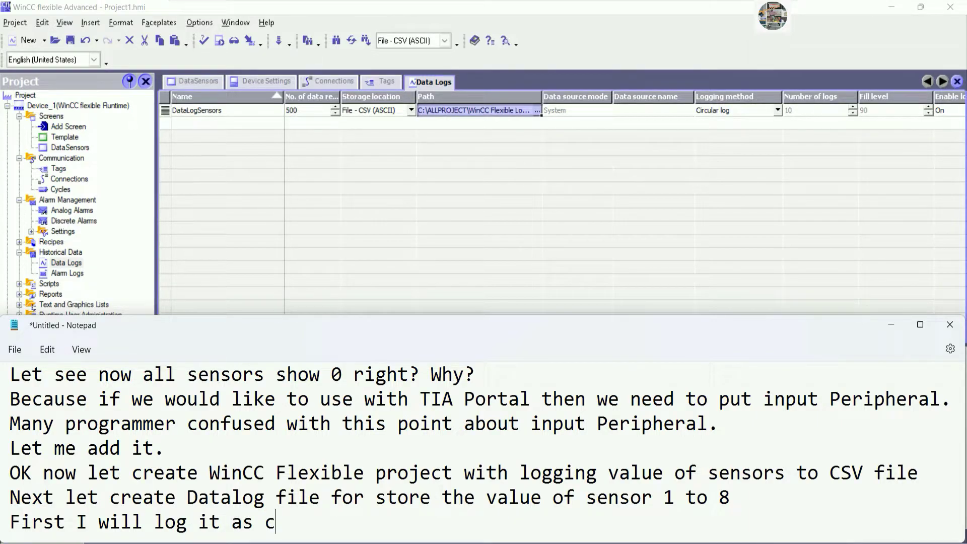
{"action": "type", "text": "sv file"}
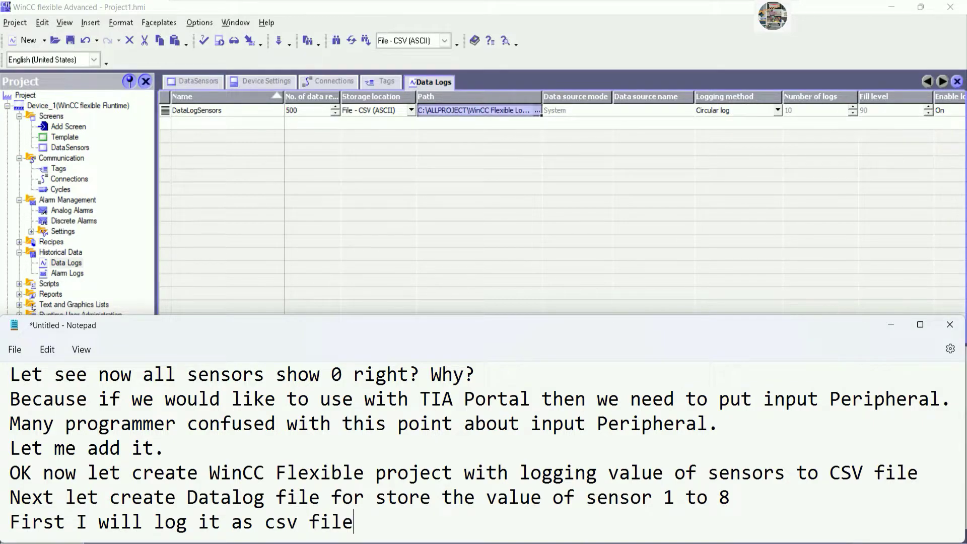
{"action": "left_click", "coordinate": [891, 325]}
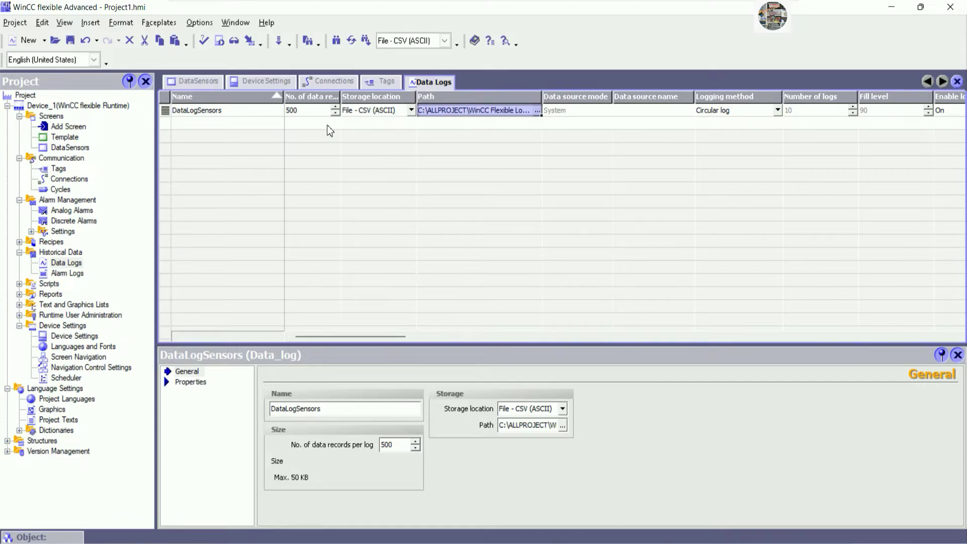
Set DataLogSensors to 100000 data records per log and choose Circular log as its logging method.
{"action": "left_click_drag", "start_coordinate": [340, 96], "coordinate": [381, 97]}
{"action": "left_click", "coordinate": [330, 109]}
{"action": "left_click", "coordinate": [331, 108]}
{"action": "type", "text": "100000"}
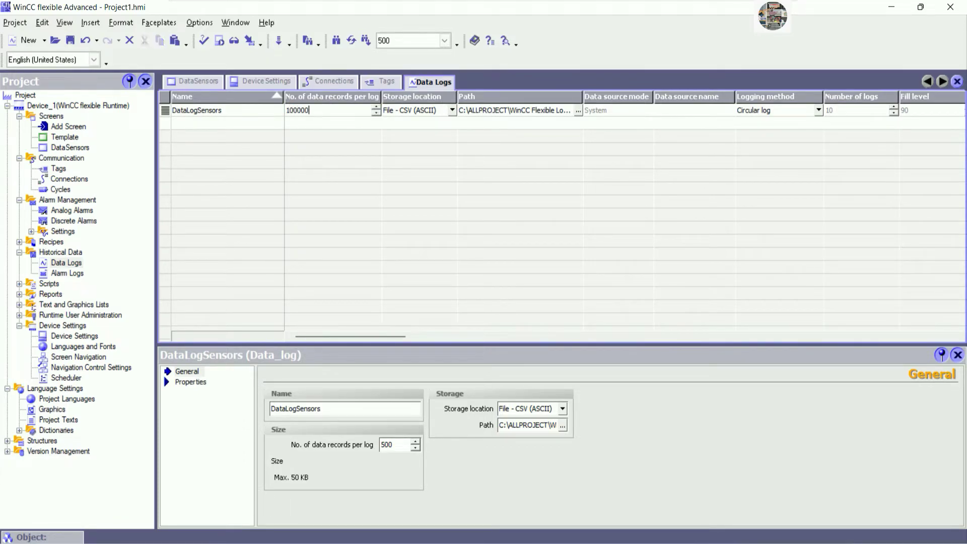
{"action": "key", "text": "Tab"}
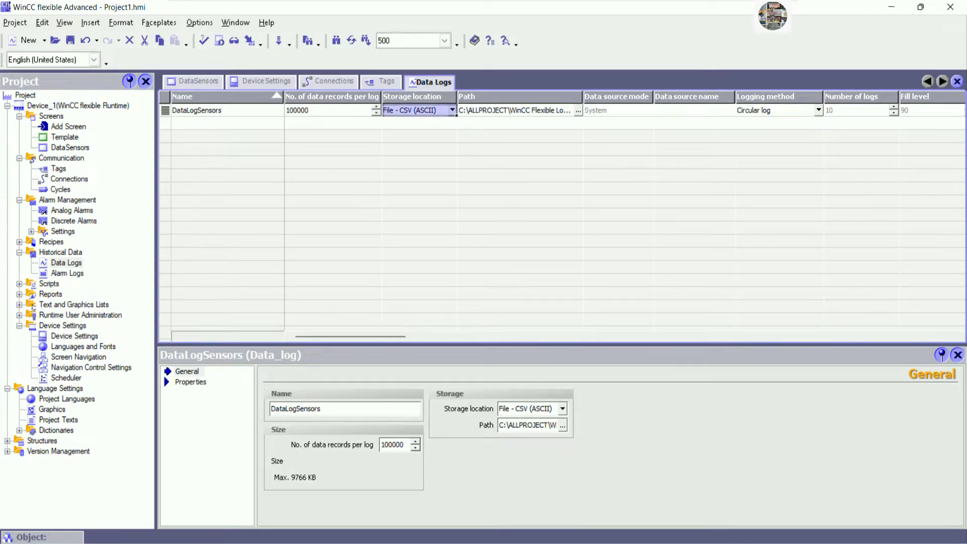
{"action": "left_click", "coordinate": [329, 108]}
{"action": "left_click", "coordinate": [328, 106]}
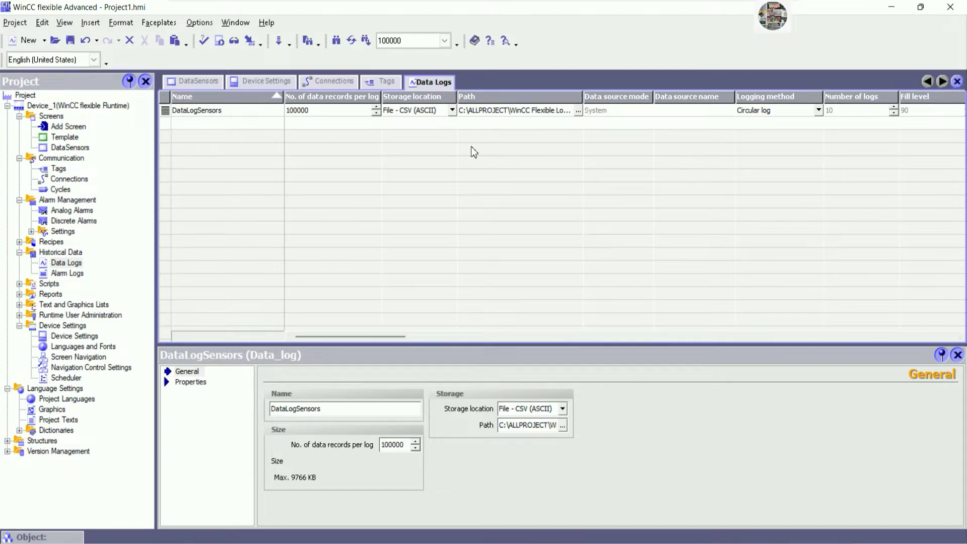
{"action": "left_click", "coordinate": [818, 110]}
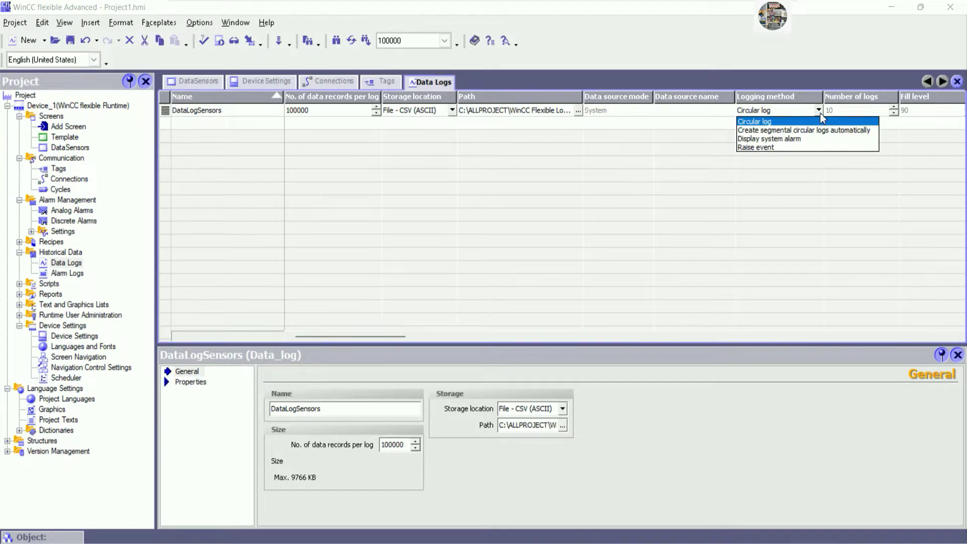
{"action": "left_click", "coordinate": [757, 122]}
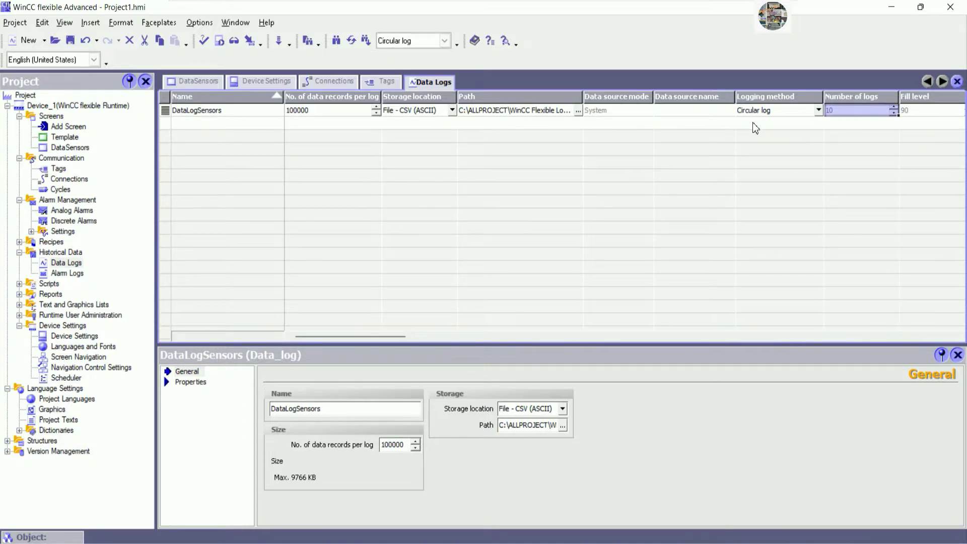
In the tag table, assign the DataLogSensors data log to ActualSensor1 and ActualSensor2.
{"action": "left_click", "coordinate": [194, 83]}
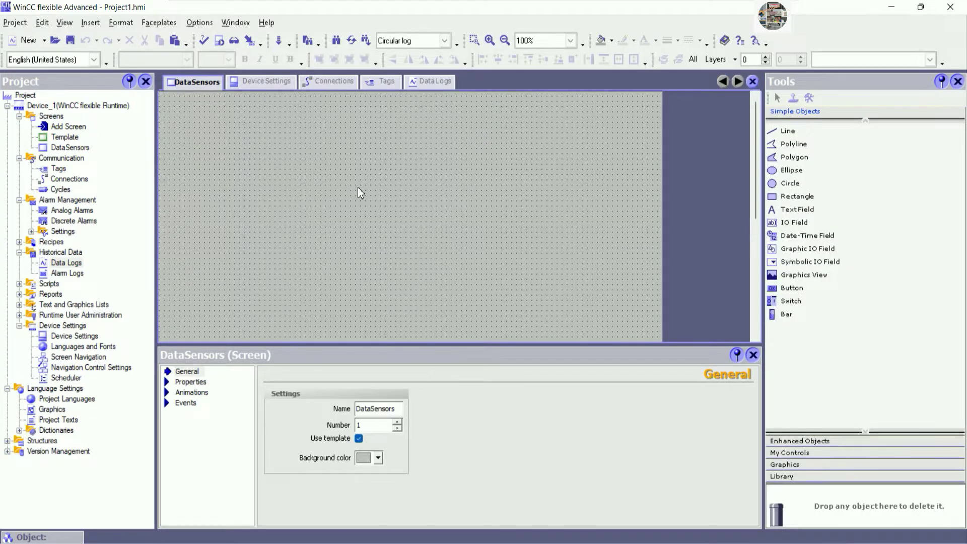
{"action": "left_click", "coordinate": [382, 82]}
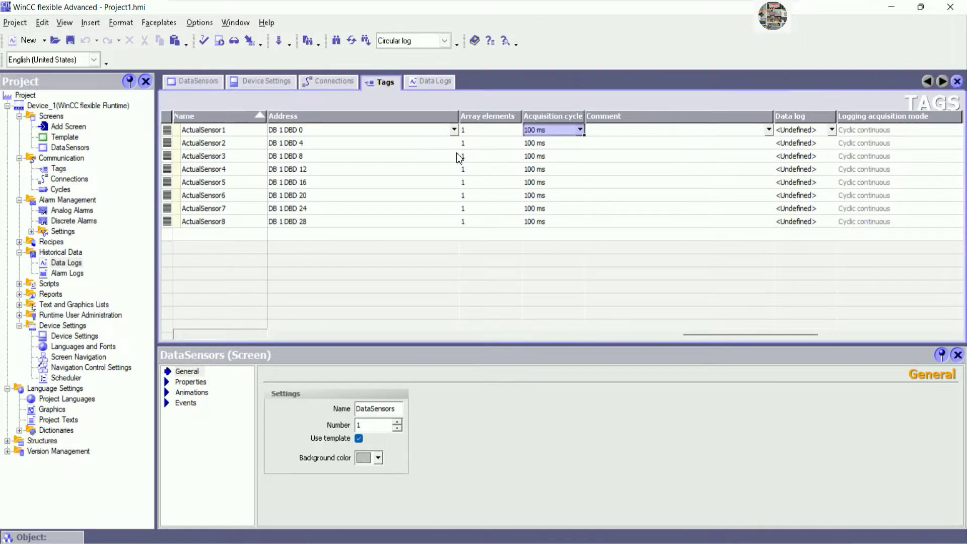
{"action": "left_click_drag", "start_coordinate": [697, 333], "coordinate": [860, 335]}
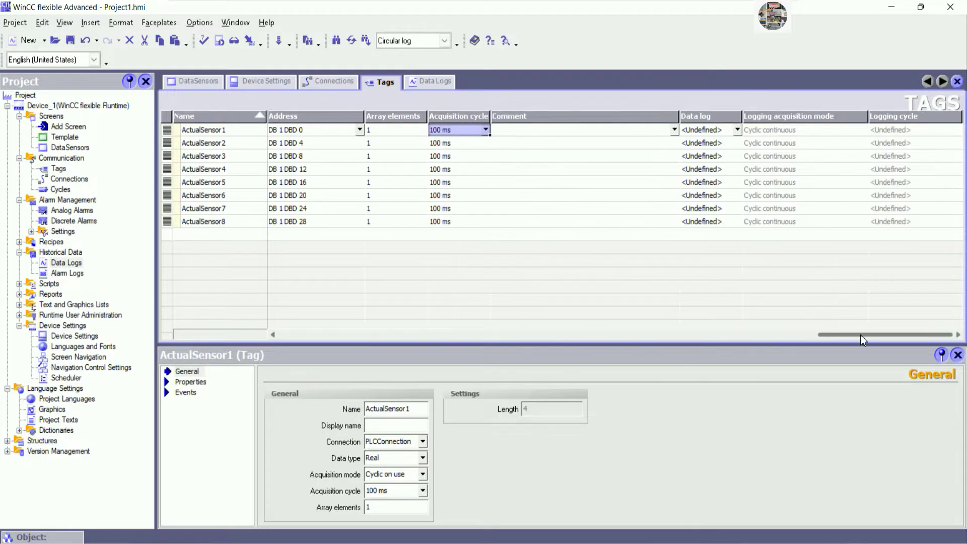
{"action": "left_click", "coordinate": [737, 130]}
{"action": "double_click", "coordinate": [721, 166]}
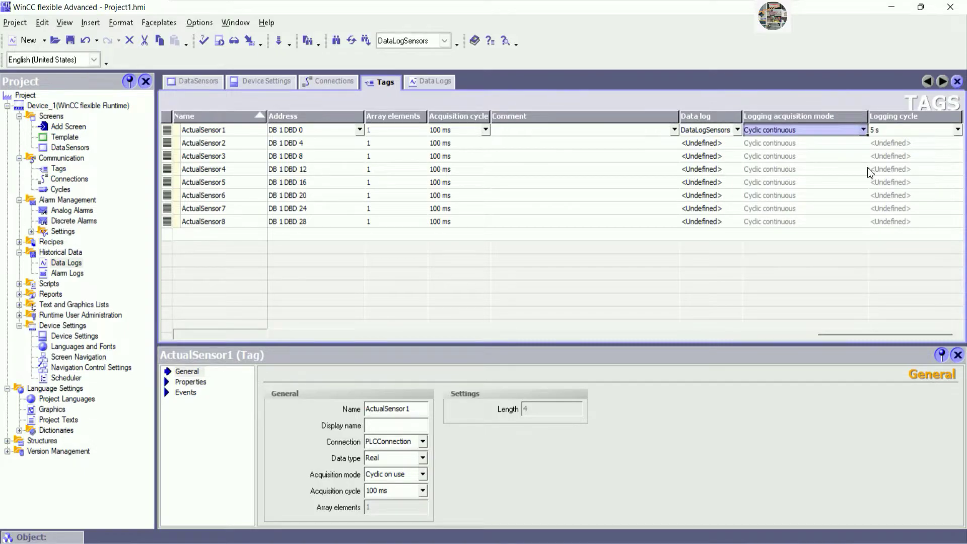
{"action": "left_click", "coordinate": [737, 143]}
{"action": "left_click", "coordinate": [738, 143]}
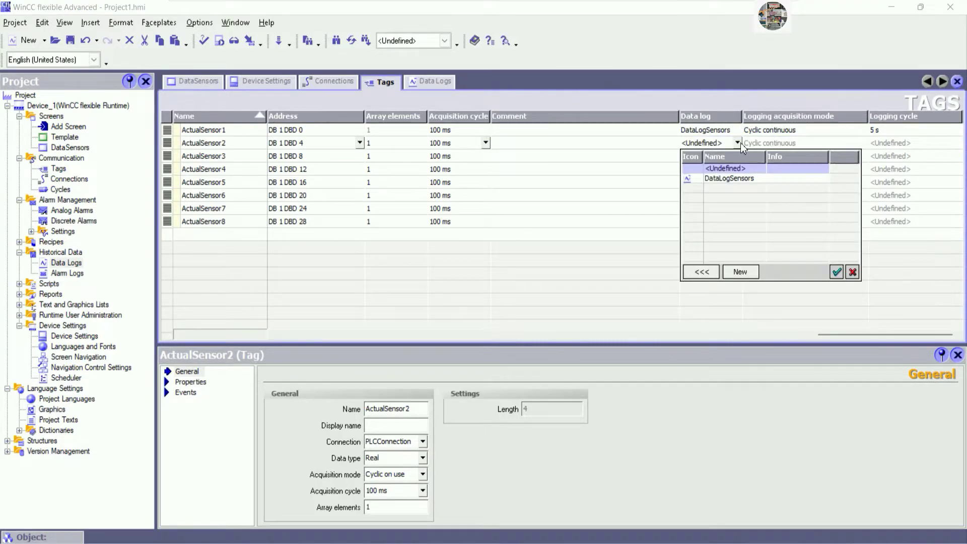
{"action": "double_click", "coordinate": [733, 175]}
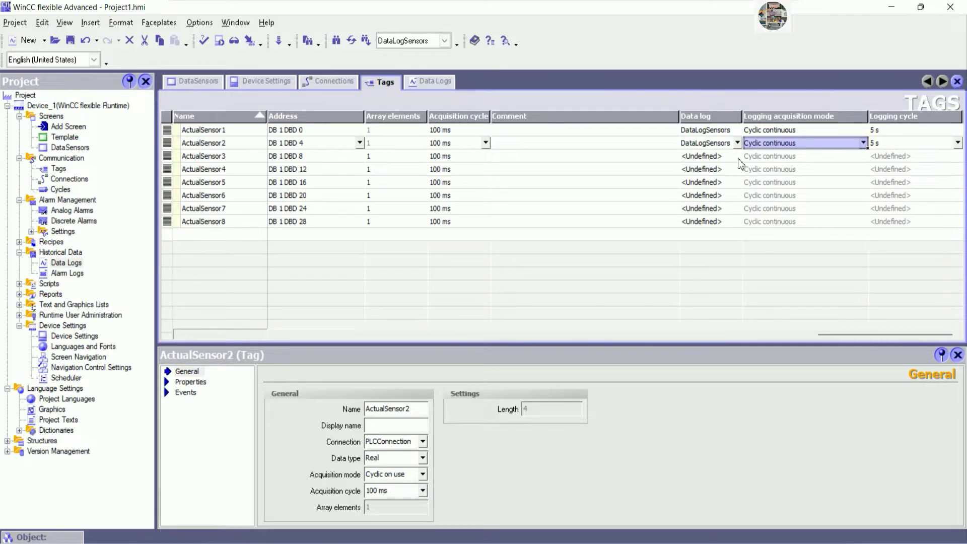
{"action": "left_click", "coordinate": [737, 130]}
{"action": "left_click", "coordinate": [738, 130]}
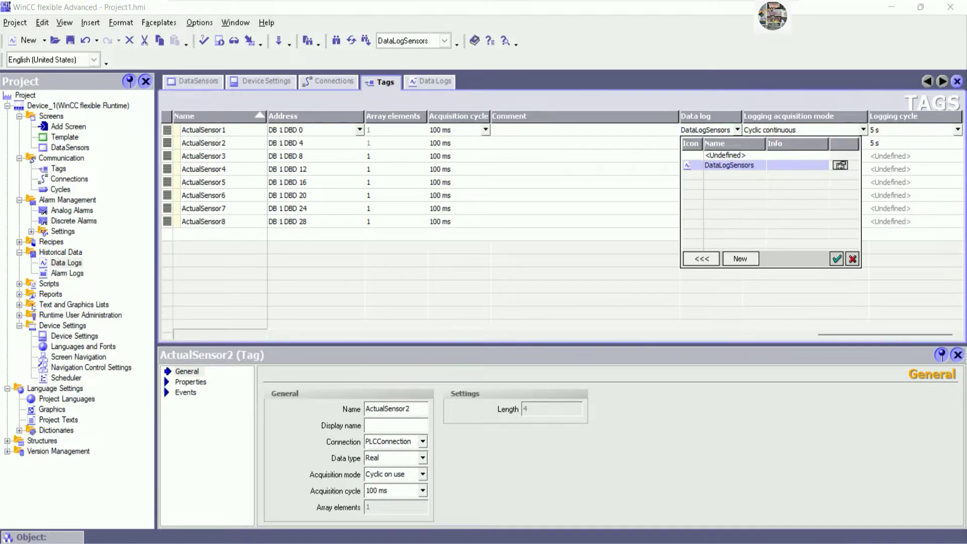
{"action": "double_click", "coordinate": [736, 164]}
Assign the DataLogSensors data log to the tags ActualSensor3, ActualSensor4 and ActualSensor5.
{"action": "left_click", "coordinate": [737, 156]}
{"action": "left_click", "coordinate": [738, 156]}
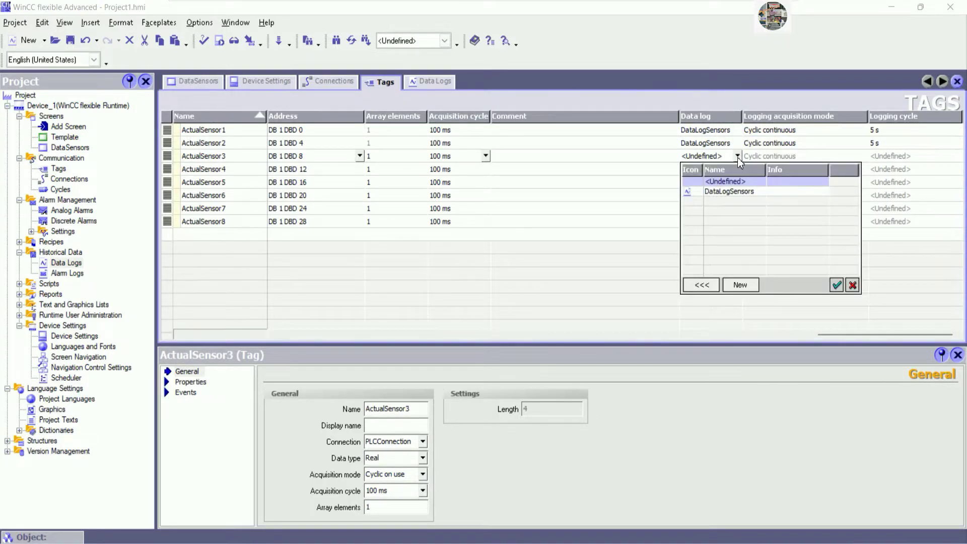
{"action": "double_click", "coordinate": [735, 191]}
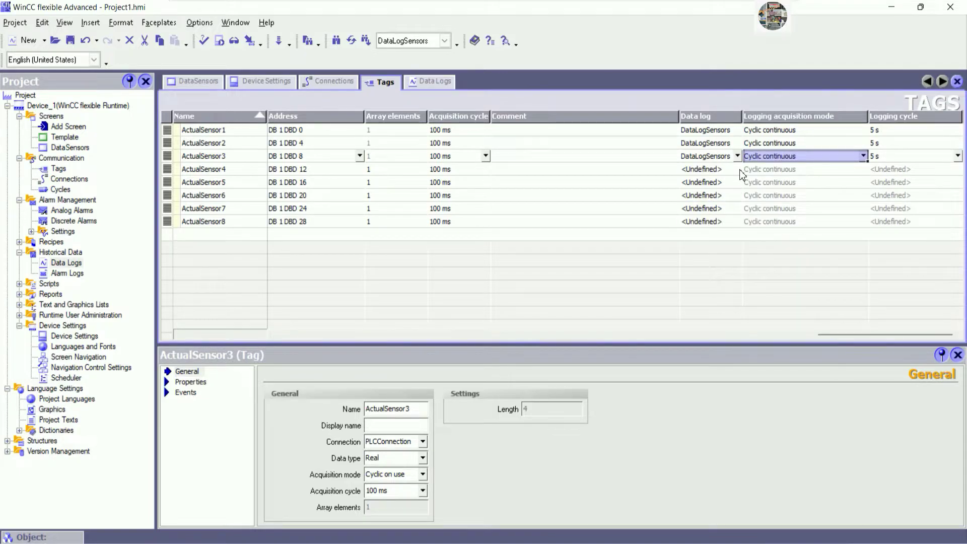
{"action": "left_click", "coordinate": [738, 169]}
{"action": "left_click", "coordinate": [737, 169]}
{"action": "double_click", "coordinate": [735, 203]}
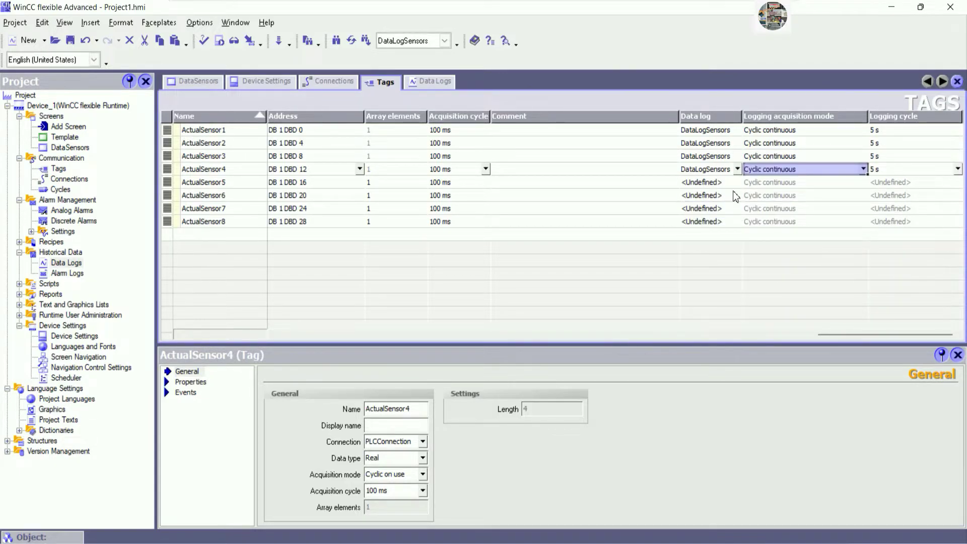
{"action": "left_click", "coordinate": [738, 182]}
{"action": "double_click", "coordinate": [735, 206]}
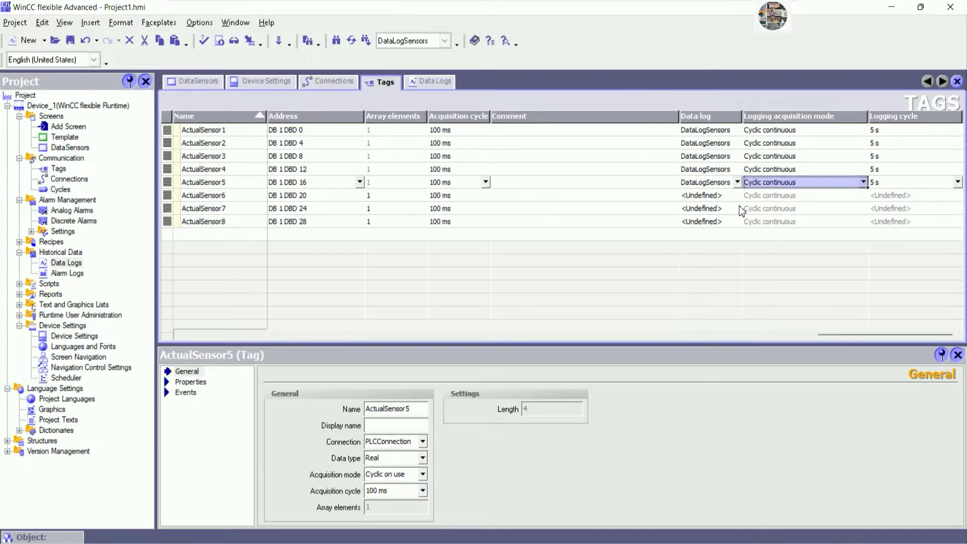
Assign the DataLogSensors data log to the tags ActualSensor6, ActualSensor7 and ActualSensor8.
{"action": "left_click", "coordinate": [739, 196]}
{"action": "left_click", "coordinate": [737, 195]}
{"action": "double_click", "coordinate": [731, 230]}
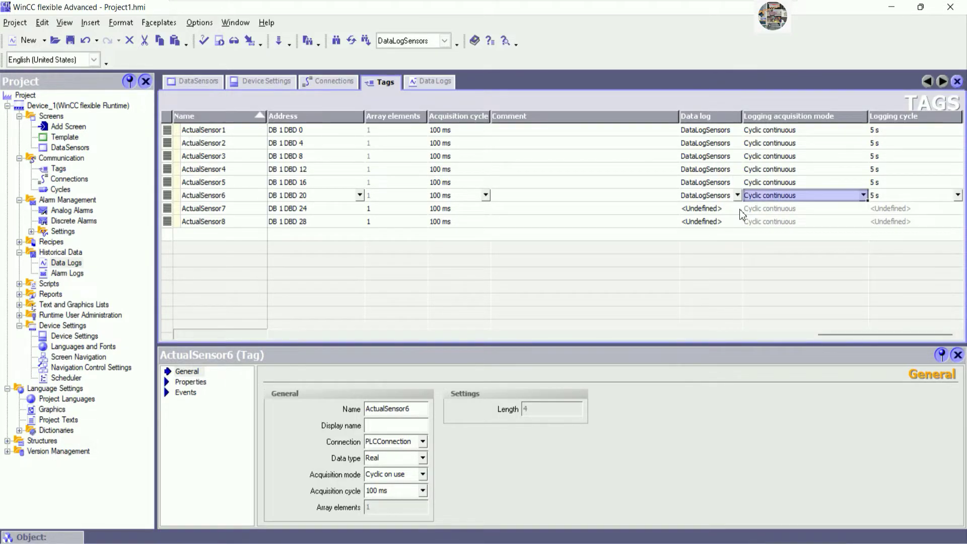
{"action": "left_click", "coordinate": [739, 208]}
{"action": "left_click", "coordinate": [737, 208]}
{"action": "double_click", "coordinate": [730, 244]}
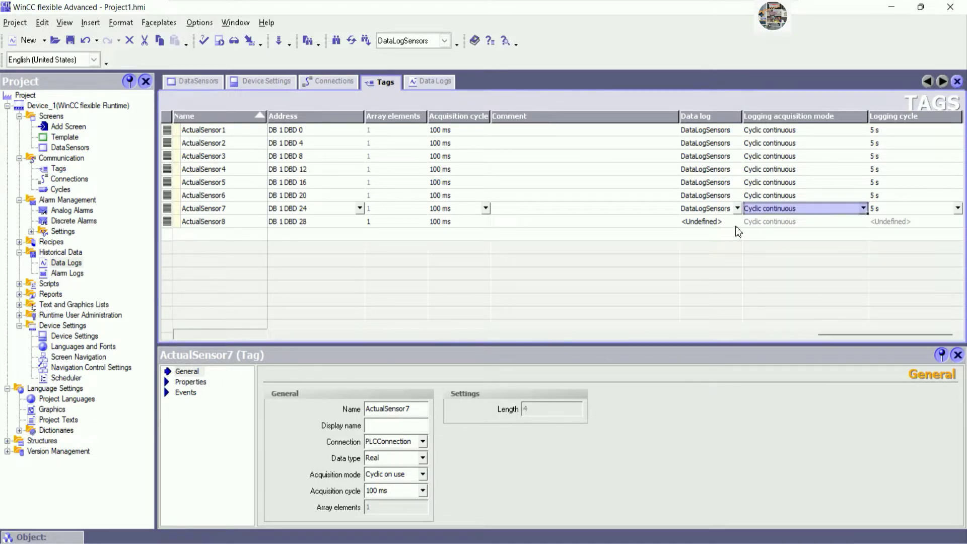
{"action": "left_click", "coordinate": [735, 224]}
{"action": "left_click", "coordinate": [737, 221]}
{"action": "double_click", "coordinate": [730, 257]}
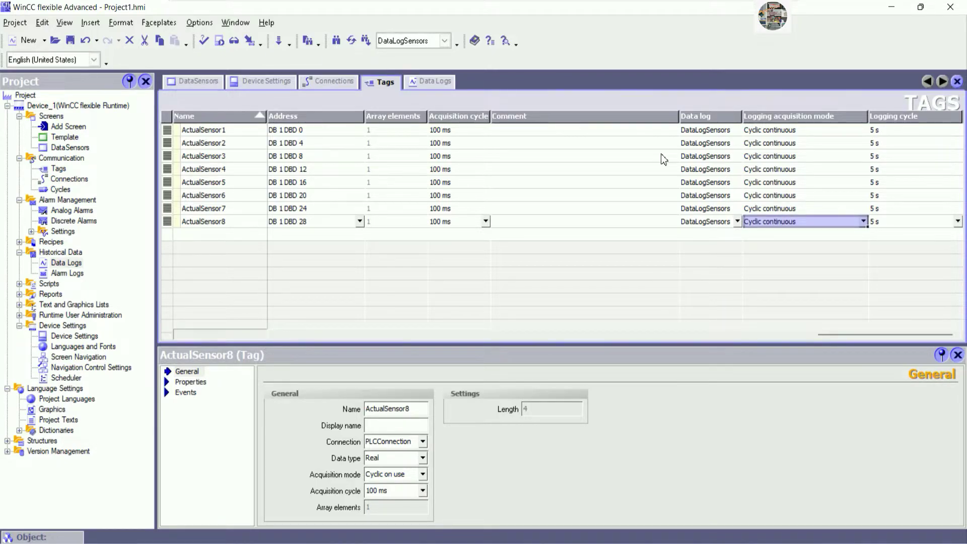
Switch to Notepad, add the line "I will log data as every second" below the existing notes, and return to the tag table.
{"action": "left_click_drag", "start_coordinate": [677, 118], "coordinate": [594, 119]}
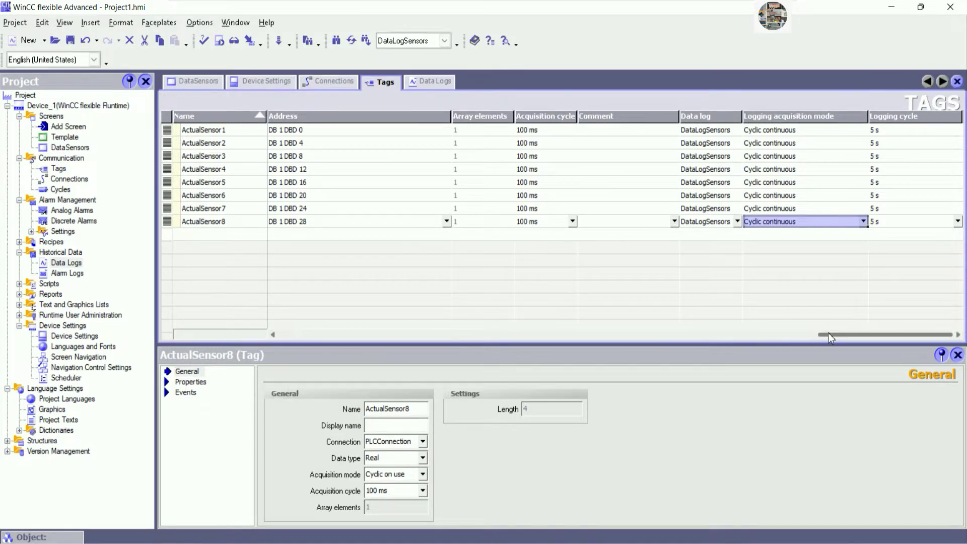
{"action": "left_click", "coordinate": [951, 132]}
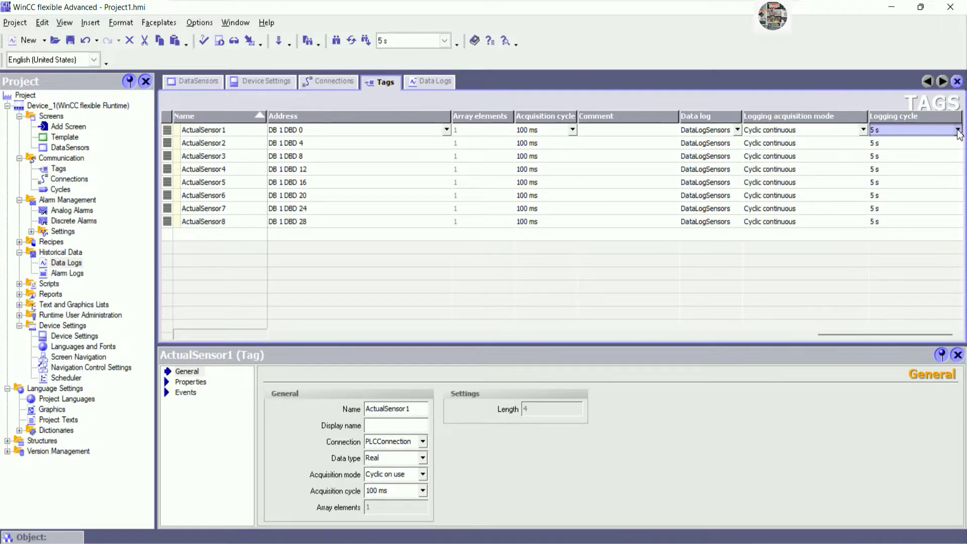
{"action": "key", "text": "alt+Tab"}
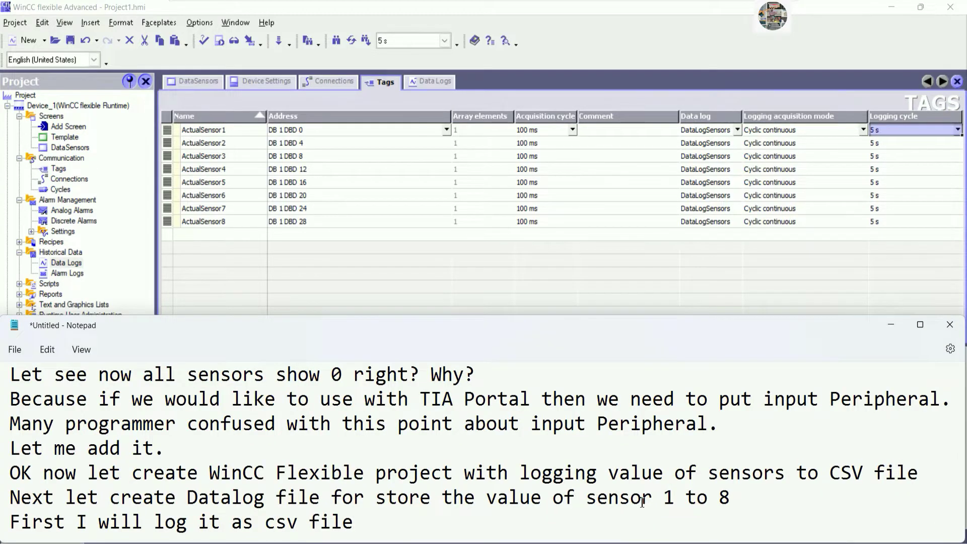
{"action": "key", "text": "Return"}
{"action": "type", "text": "I will "}
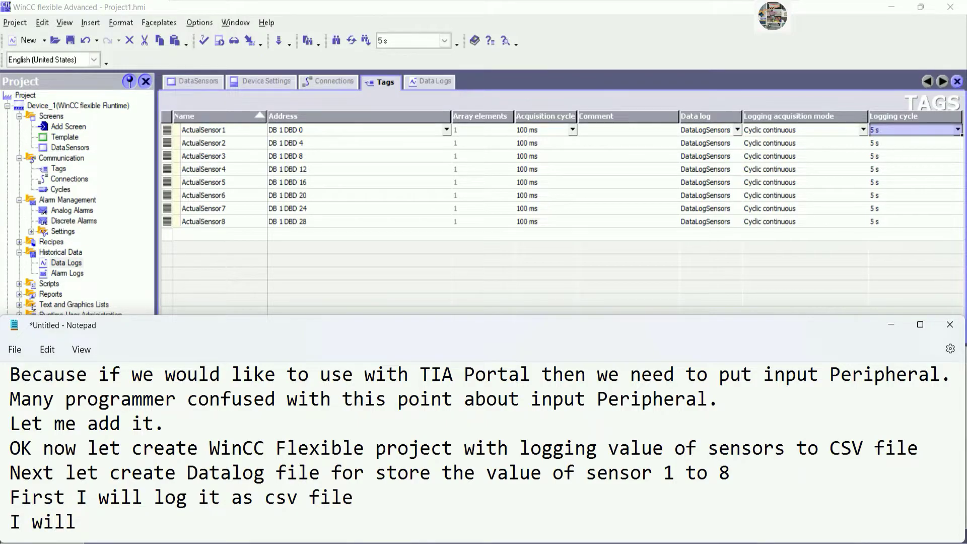
{"action": "type", "text": "log data a"}
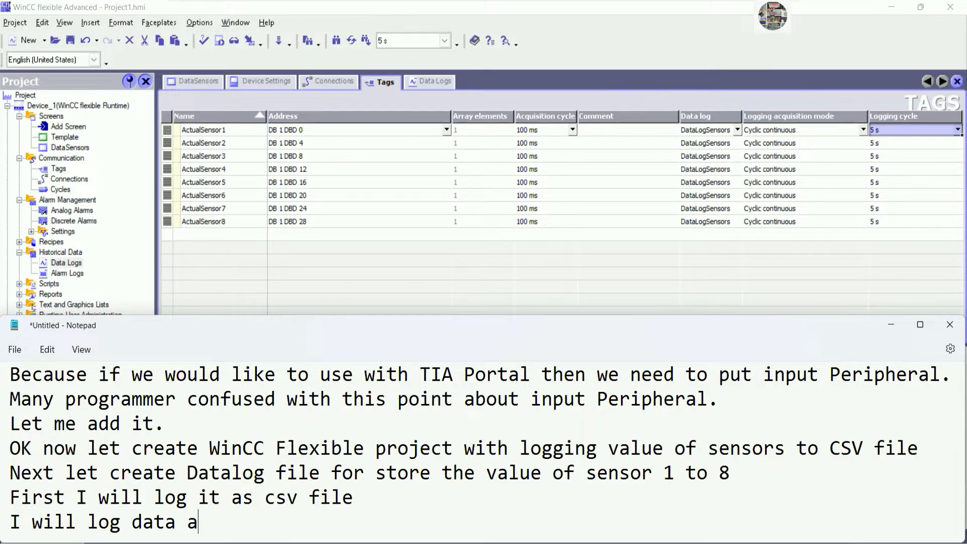
{"action": "type", "text": "s every sec"}
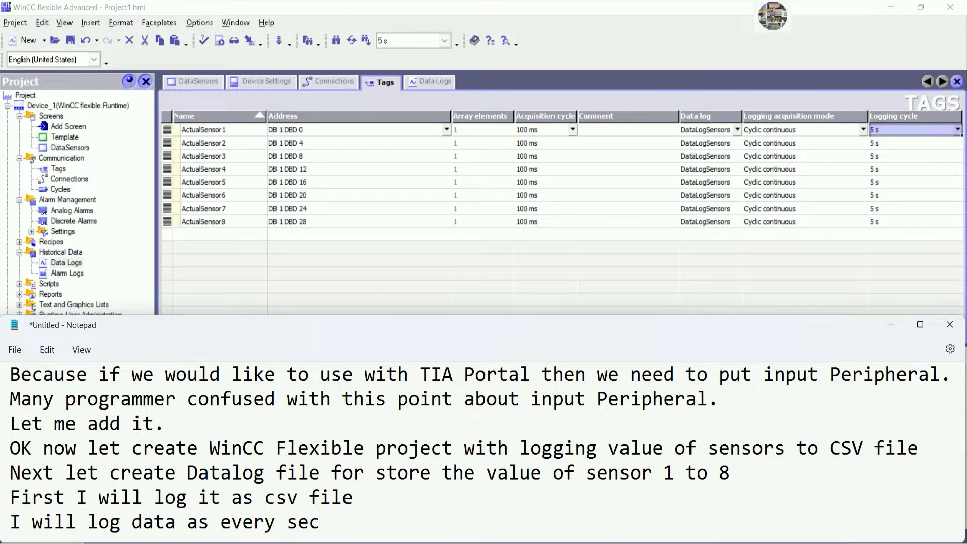
{"action": "type", "text": "ond"}
{"action": "left_click", "coordinate": [890, 325]}
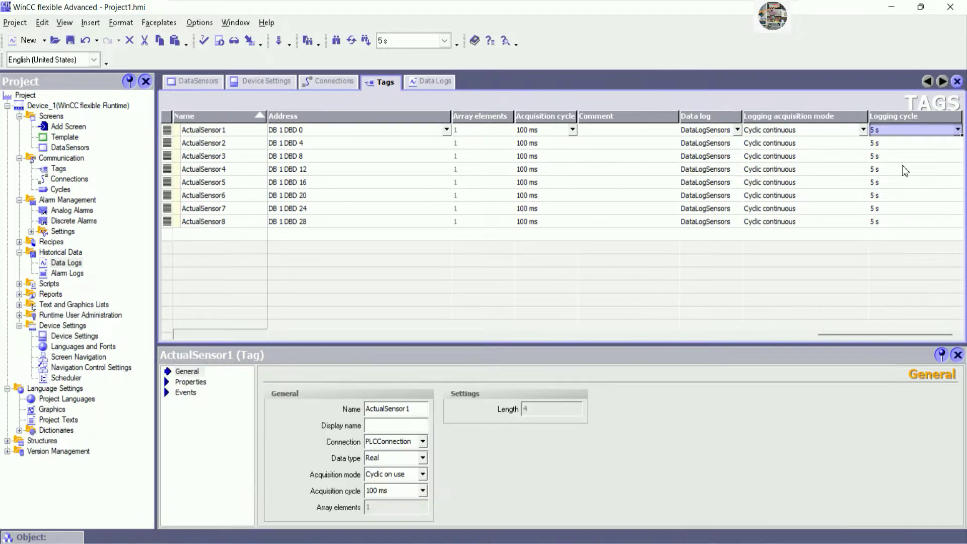
Set the logging cycle of ActualSensor1 to 1 s and copy it down through ActualSensor8.
{"action": "left_click", "coordinate": [957, 131]}
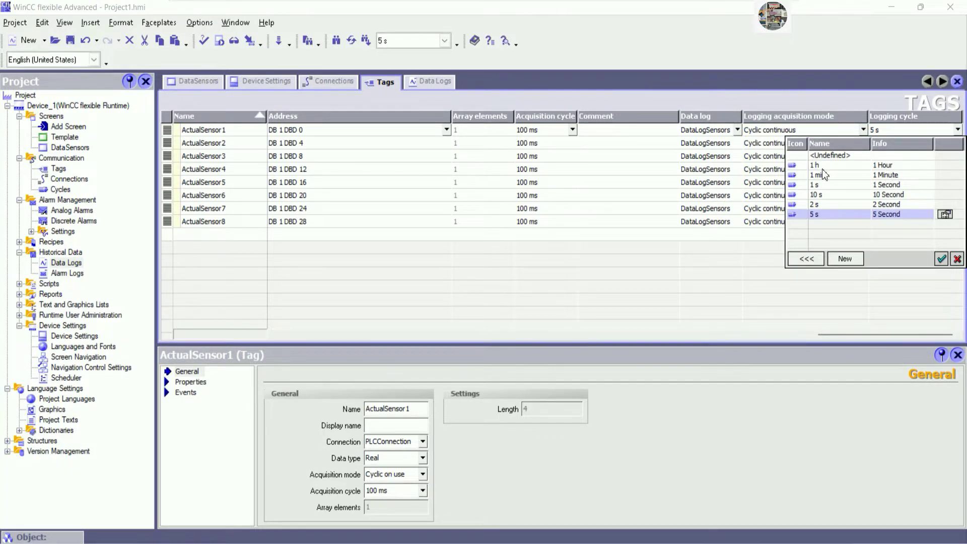
{"action": "left_click", "coordinate": [819, 188]}
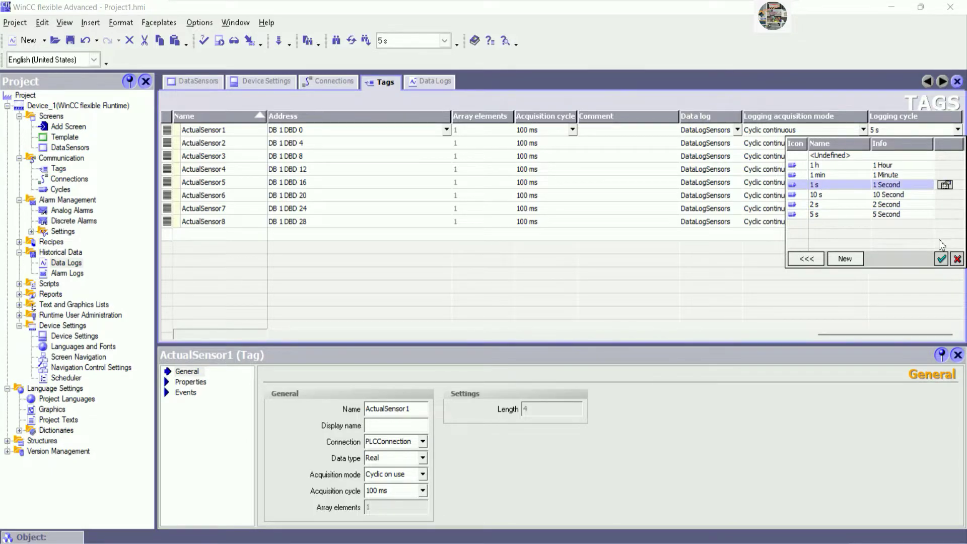
{"action": "left_click", "coordinate": [941, 258]}
{"action": "left_click", "coordinate": [928, 127]}
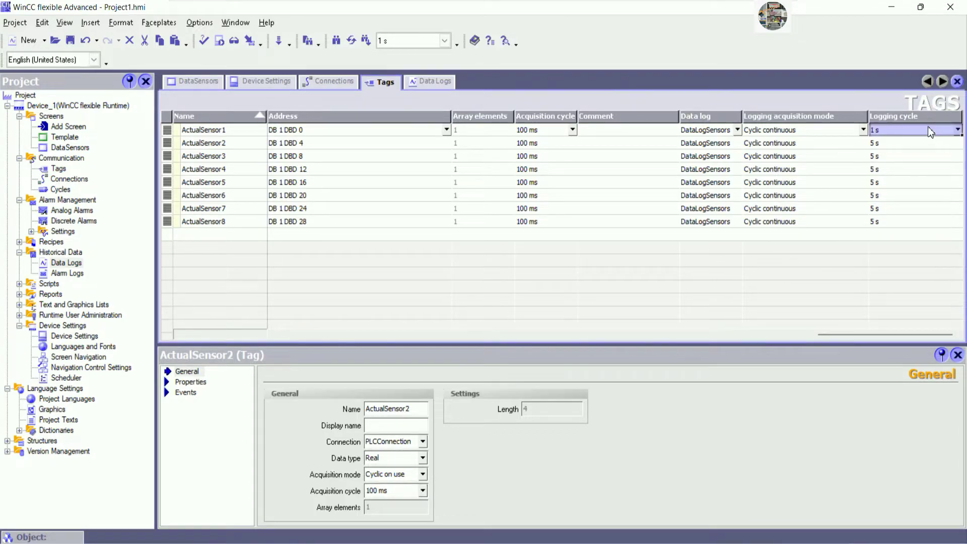
{"action": "left_click_drag", "start_coordinate": [962, 138], "coordinate": [960, 228]}
{"action": "left_click_drag", "start_coordinate": [816, 334], "coordinate": [202, 323]}
Open the DataSensors screen for editing and enlarge its drawing area.
{"action": "left_click", "coordinate": [274, 80]}
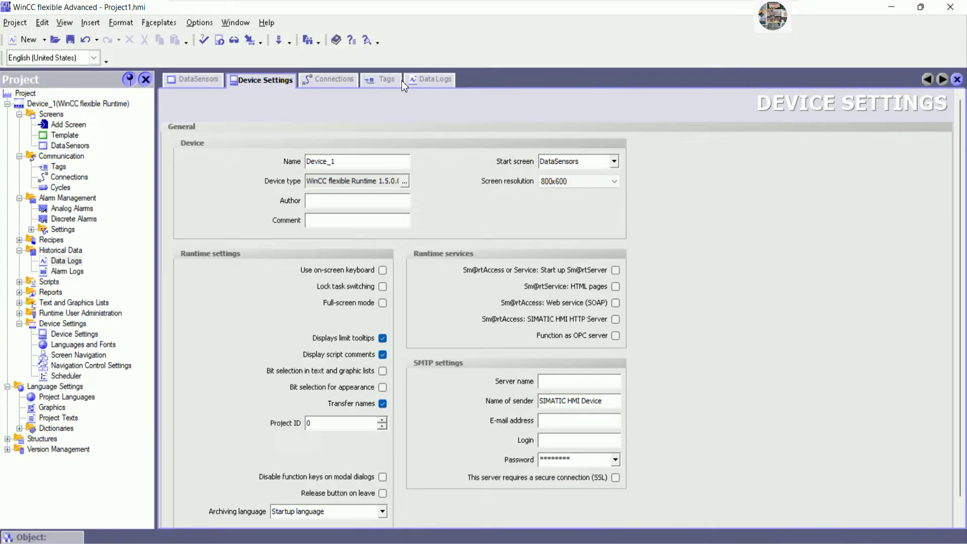
{"action": "left_click", "coordinate": [200, 81]}
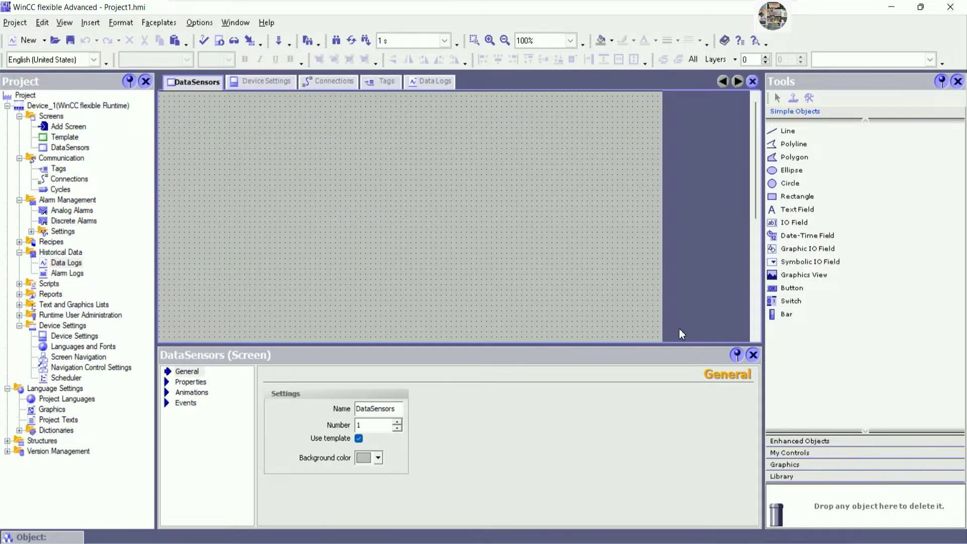
{"action": "left_click_drag", "start_coordinate": [683, 344], "coordinate": [672, 413]}
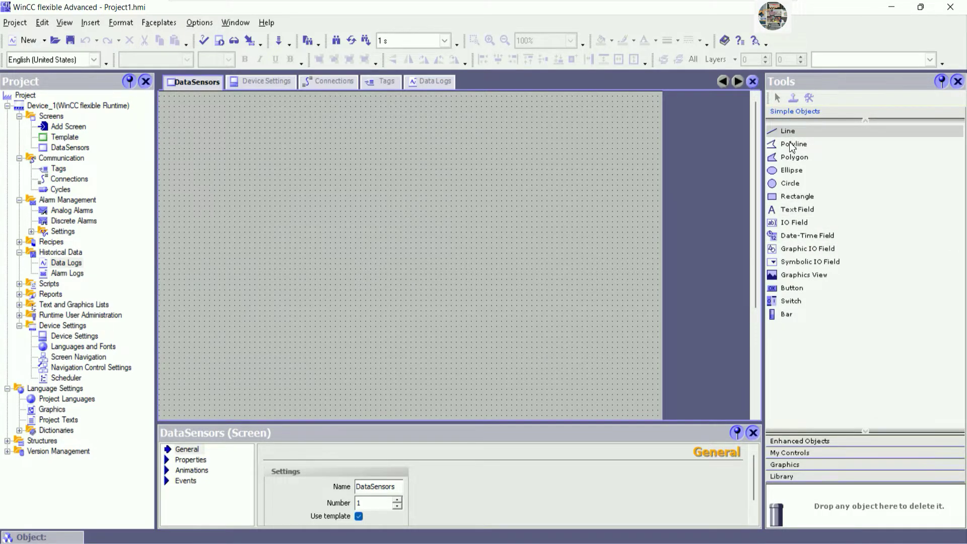
Add a text field in the screen's upper-left corner reading "How to logging data from sensors to .CSV file".
{"action": "left_click", "coordinate": [798, 210]}
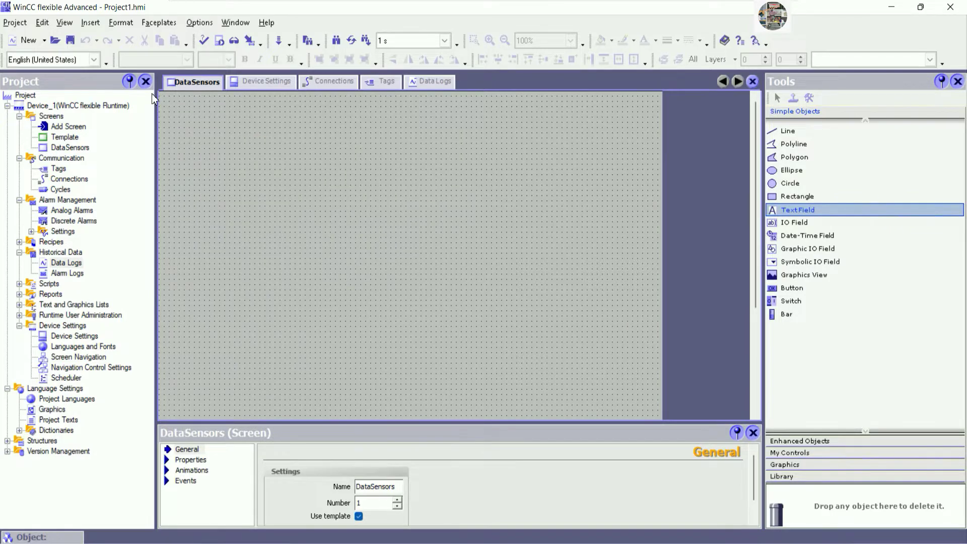
{"action": "left_click", "coordinate": [642, 115]}
{"action": "key", "text": "shift+Right"}
{"action": "key", "text": "shift+Right"}
{"action": "key", "text": "shift+Right"}
{"action": "key", "text": "shift+Right"}
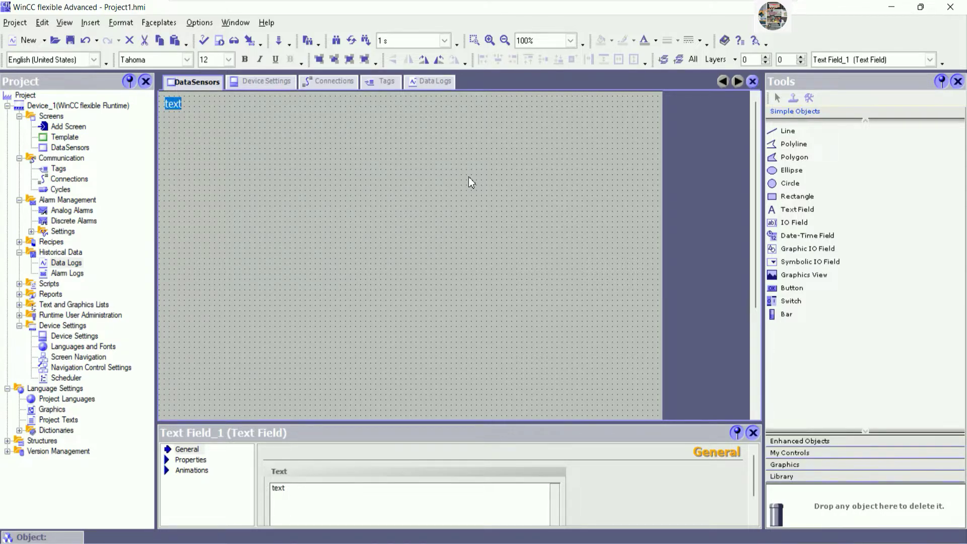
{"action": "type", "text": "How to I"}
{"action": "type", "text": "ogg"}
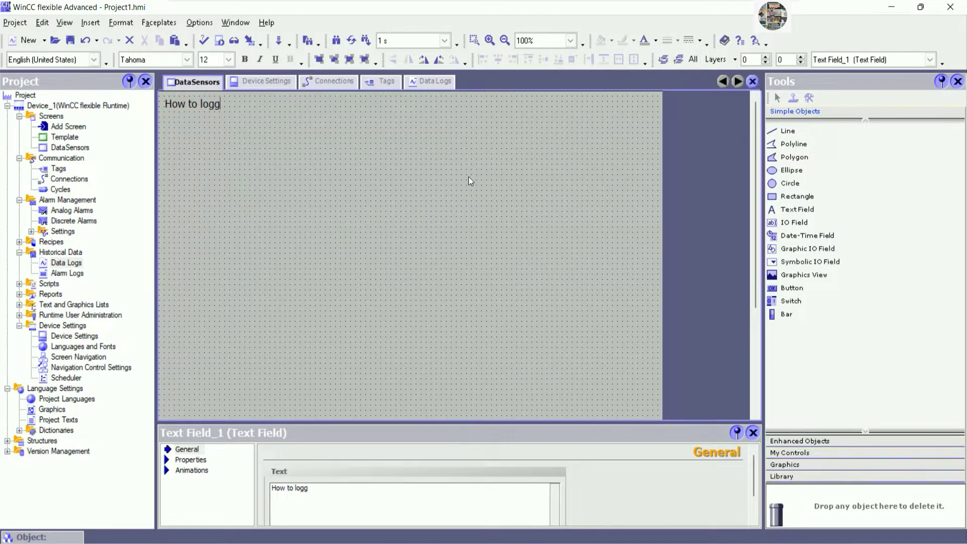
{"action": "type", "text": "ing data fro"}
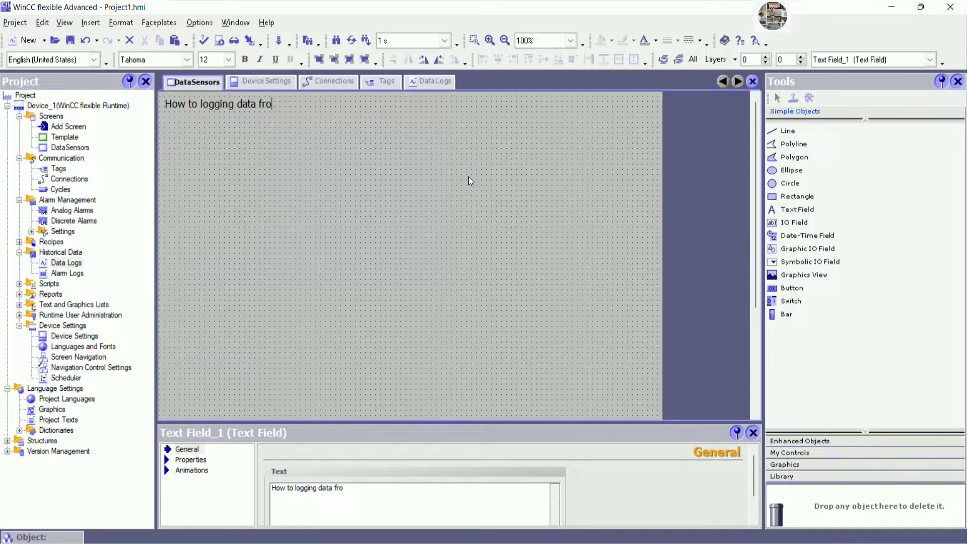
{"action": "type", "text": "m sensors to C"}
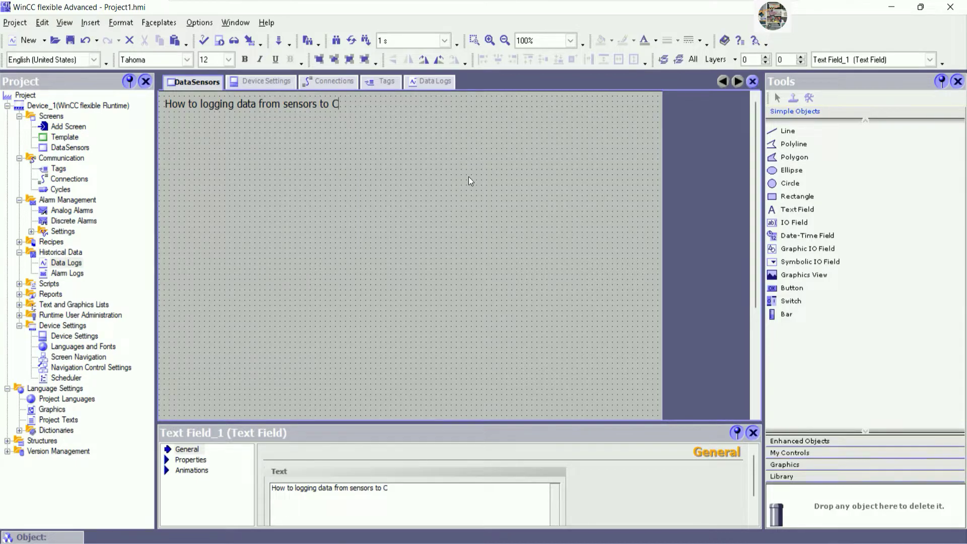
{"action": "type", "text": "S"}
{"action": "key", "text": "BackSpace"}
{"action": "key", "text": "BackSpace"}
{"action": "type", "text": ".CSV fi"}
{"action": "type", "text": "le"}
{"action": "left_click", "coordinate": [433, 194]}
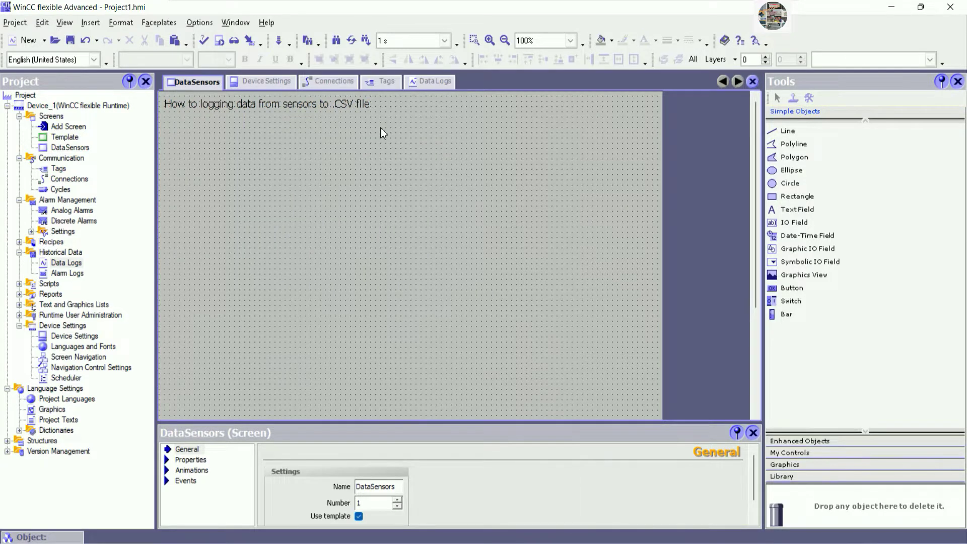
Set the title text's font to Tahoma 22 pt, aligned Center horizontally and Middle vertically.
{"action": "left_click", "coordinate": [366, 107]}
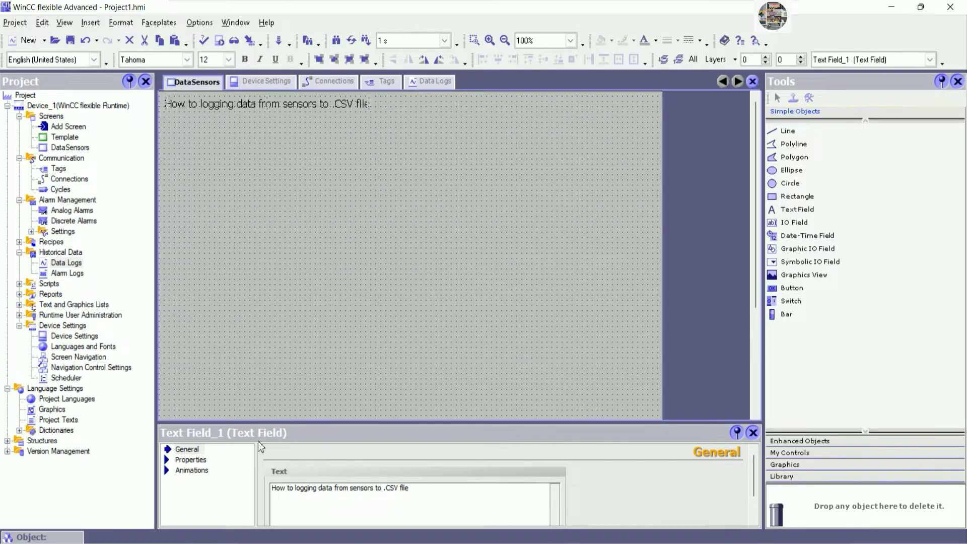
{"action": "left_click_drag", "start_coordinate": [279, 425], "coordinate": [282, 323]}
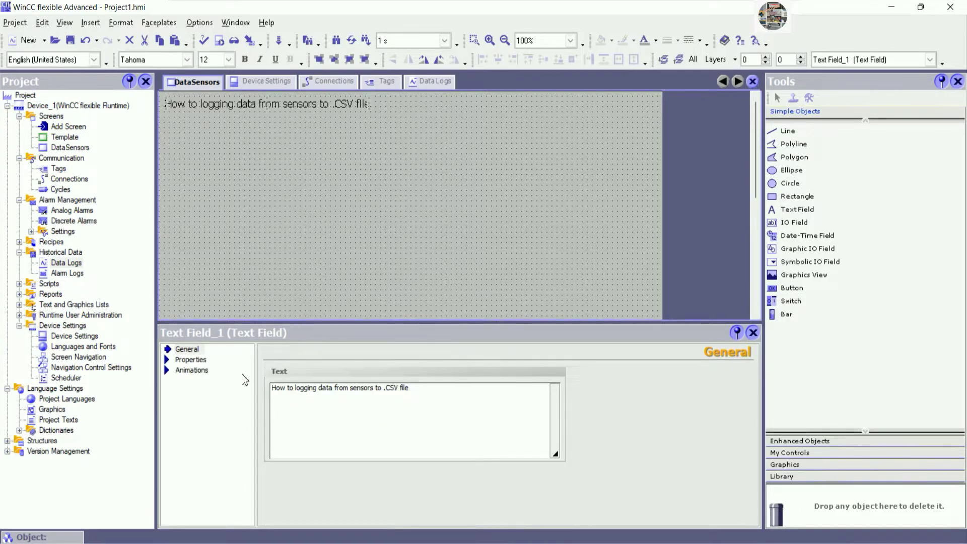
{"action": "left_click", "coordinate": [192, 370]}
{"action": "left_click", "coordinate": [190, 359]}
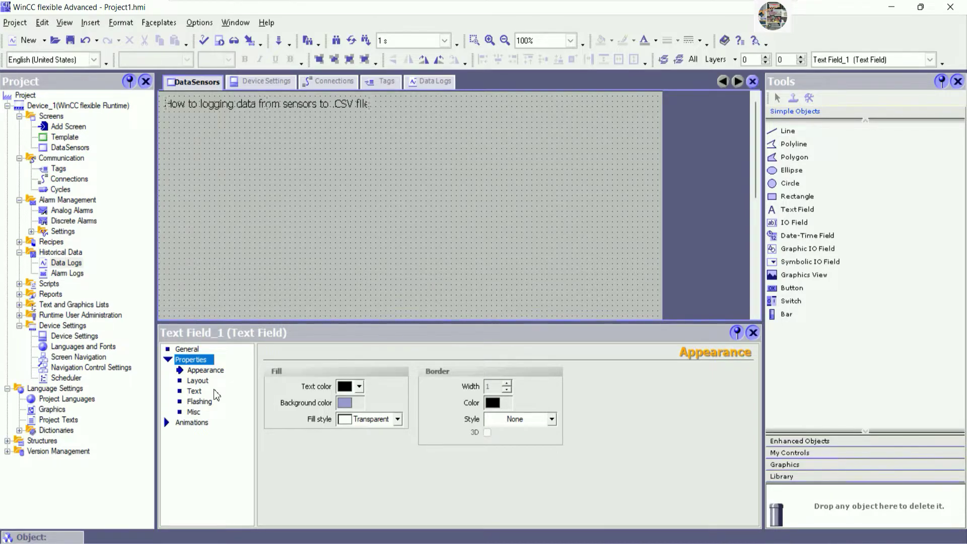
{"action": "left_click", "coordinate": [194, 391]}
{"action": "left_click", "coordinate": [398, 386]}
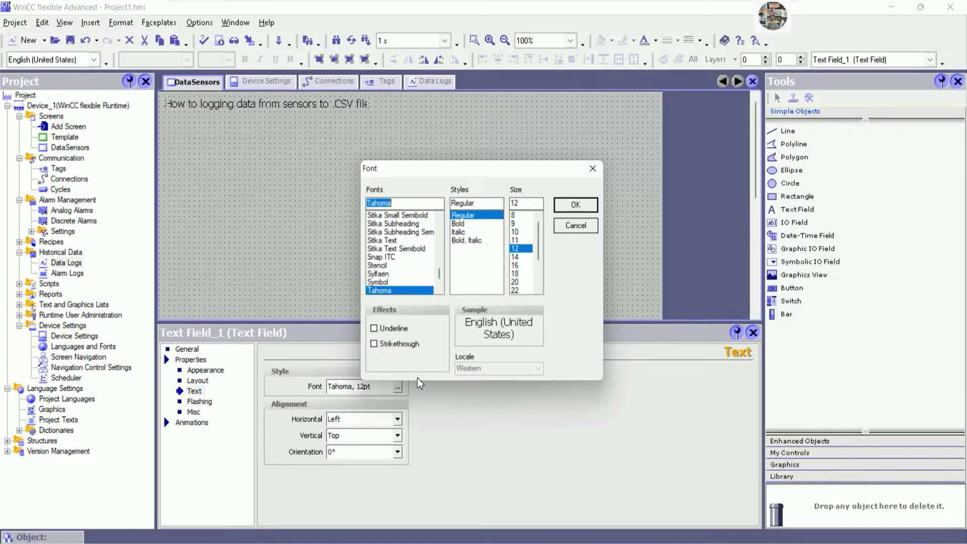
{"action": "left_click", "coordinate": [524, 291]}
{"action": "left_click", "coordinate": [586, 205]}
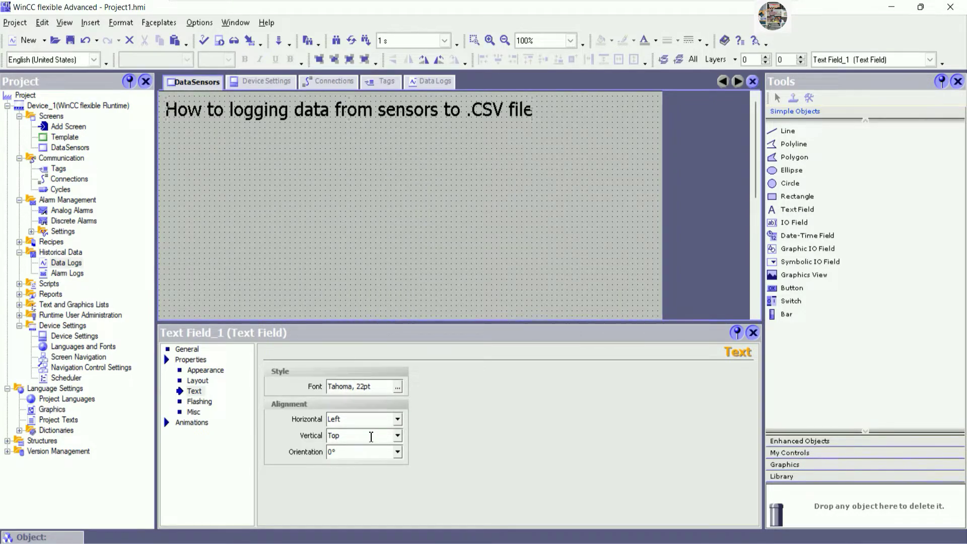
{"action": "left_click", "coordinate": [397, 420]}
{"action": "left_click", "coordinate": [348, 440]}
{"action": "left_click", "coordinate": [397, 436]}
{"action": "left_click", "coordinate": [339, 456]}
Turn off auto-sizing for the title field and stretch it to about 792 pixels wide, starting at X 0.
{"action": "left_click", "coordinate": [197, 380]}
{"action": "left_click", "coordinate": [431, 384]}
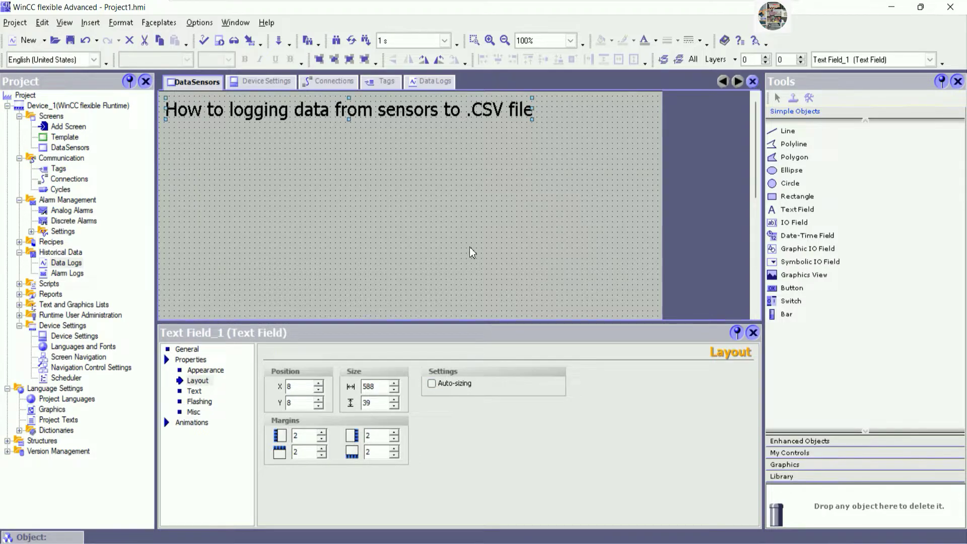
{"action": "left_click_drag", "start_coordinate": [533, 109], "coordinate": [654, 109]}
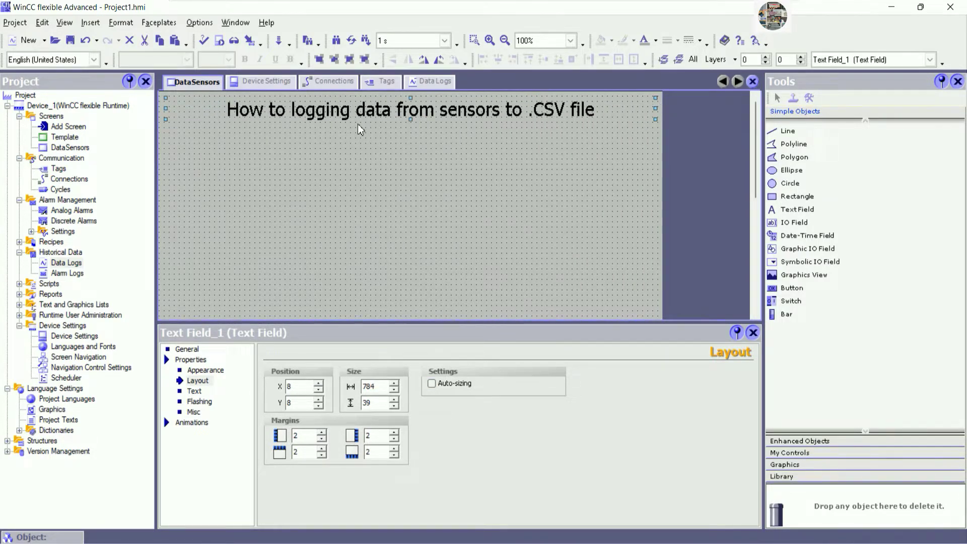
{"action": "left_click_drag", "start_coordinate": [168, 107], "coordinate": [161, 108]}
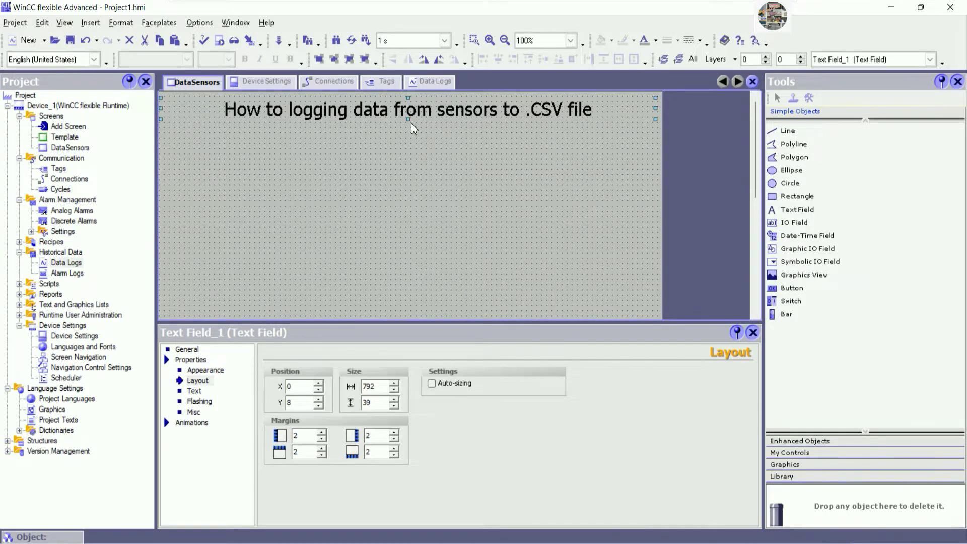
Adjust the title field's height to about 40 pixels and position it at Y 5.
{"action": "left_click_drag", "start_coordinate": [408, 120], "coordinate": [436, 112]}
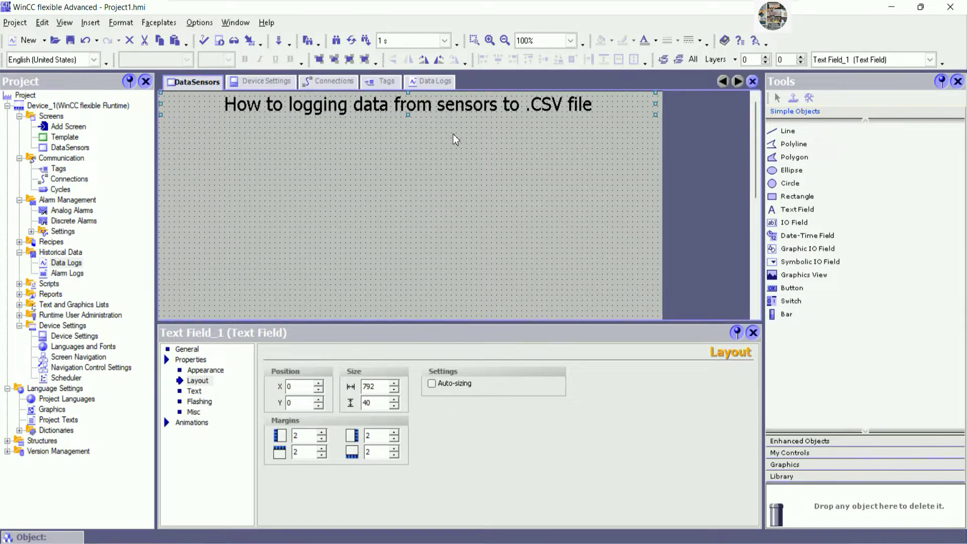
{"action": "key", "text": "Down"}
{"action": "key", "text": "Down"}
{"action": "key", "text": "Down"}
{"action": "key", "text": "Down"}
{"action": "key", "text": "Down"}
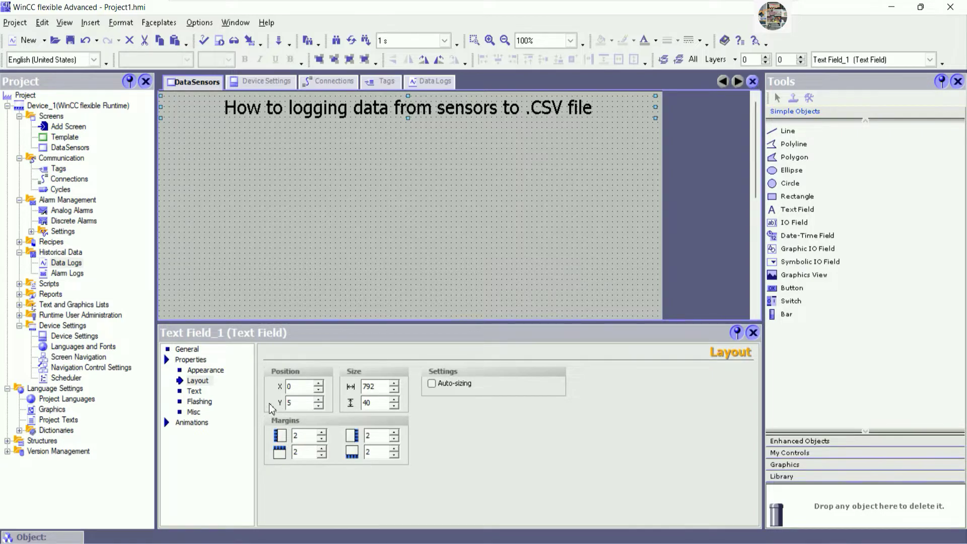
Increase the title text's font size to 26 pt.
{"action": "left_click", "coordinate": [198, 393]}
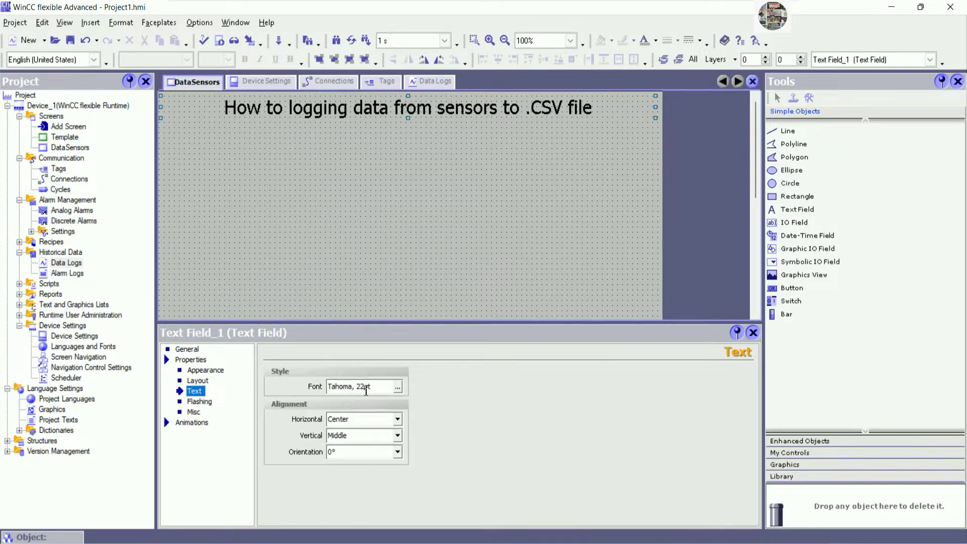
{"action": "left_click", "coordinate": [397, 387]}
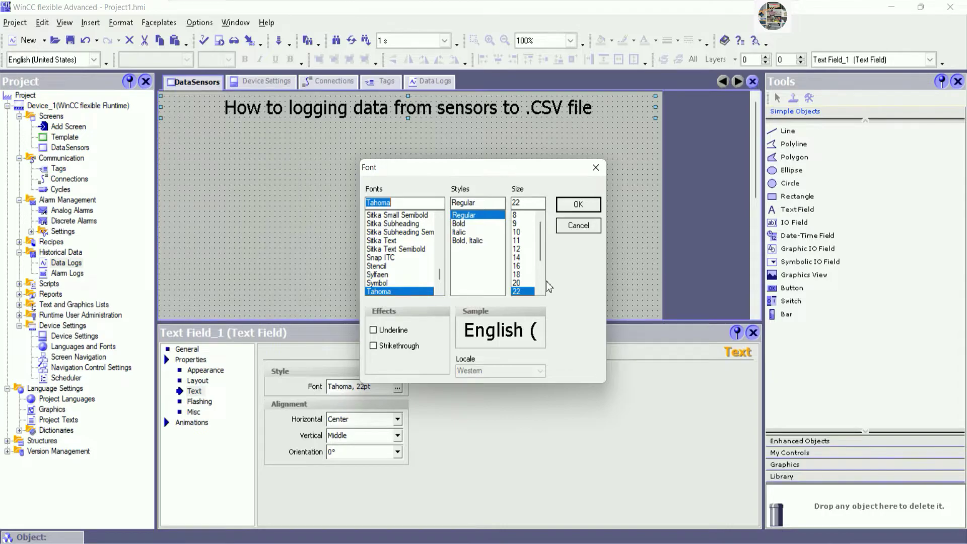
{"action": "left_click_drag", "start_coordinate": [541, 252], "coordinate": [534, 274]}
{"action": "left_click", "coordinate": [533, 274]}
{"action": "left_click", "coordinate": [573, 206]}
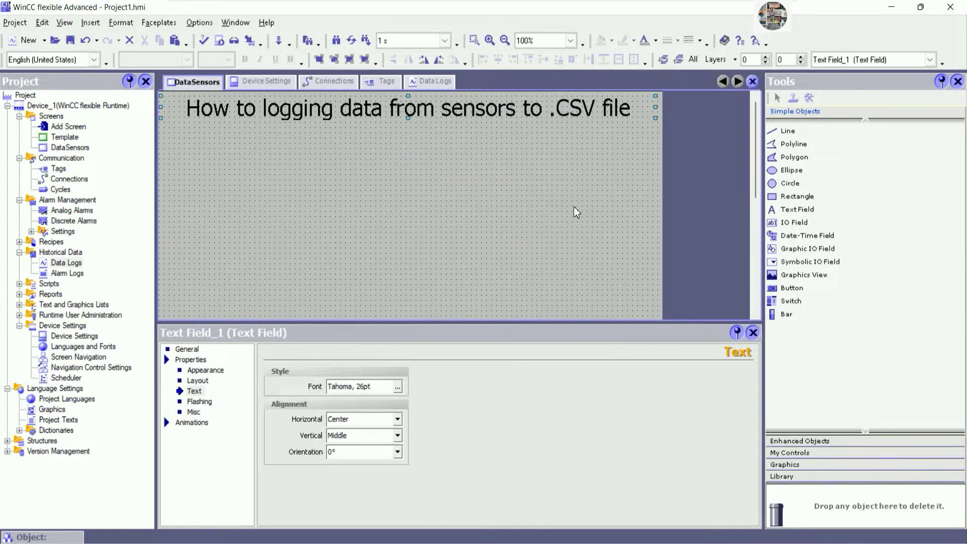
Make the title field slightly taller to fit its larger text, and nudge it down 7 pixels.
{"action": "left_click", "coordinate": [471, 151]}
{"action": "left_click", "coordinate": [421, 112]}
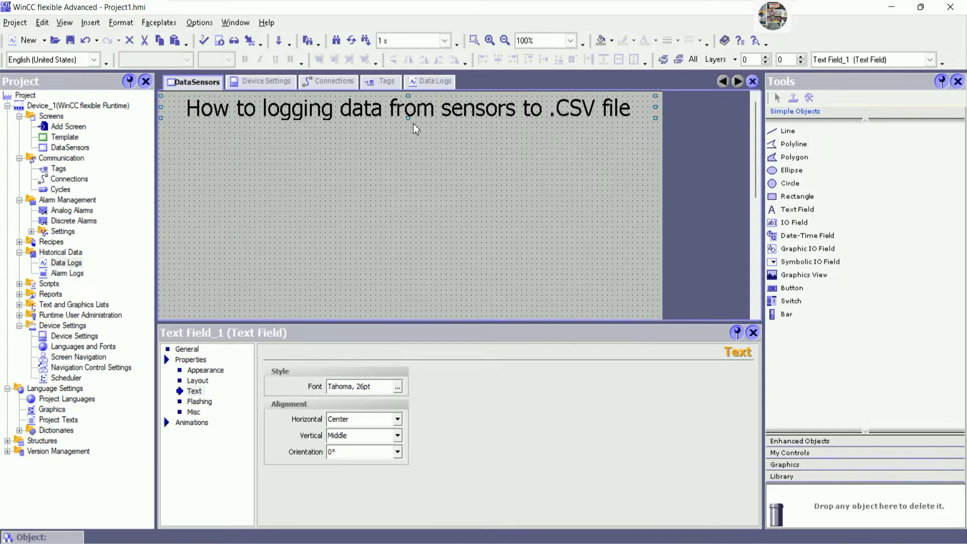
{"action": "left_click_drag", "start_coordinate": [408, 119], "coordinate": [423, 116]}
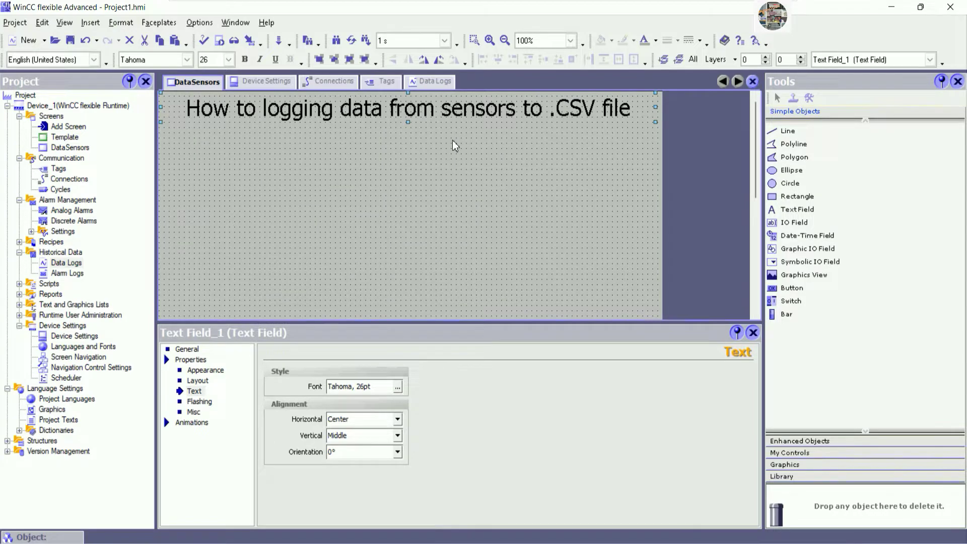
{"action": "key", "text": "Down"}
{"action": "key", "text": "Down"}
{"action": "key", "text": "Down"}
{"action": "key", "text": "Down"}
{"action": "key", "text": "Down"}
{"action": "key", "text": "Down"}
{"action": "key", "text": "Down"}
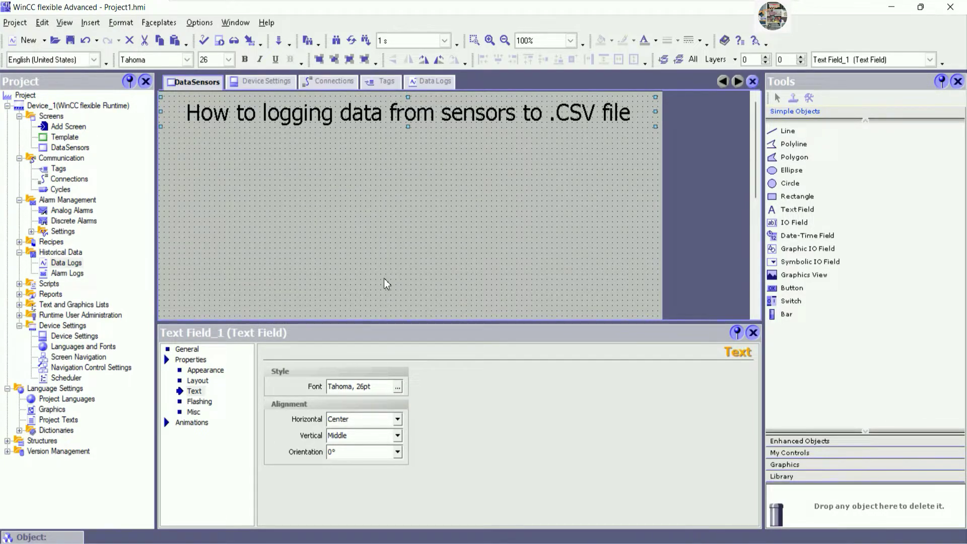
Set the title field's fill style to Solid and its background color to bright sky blue.
{"action": "left_click", "coordinate": [204, 370]}
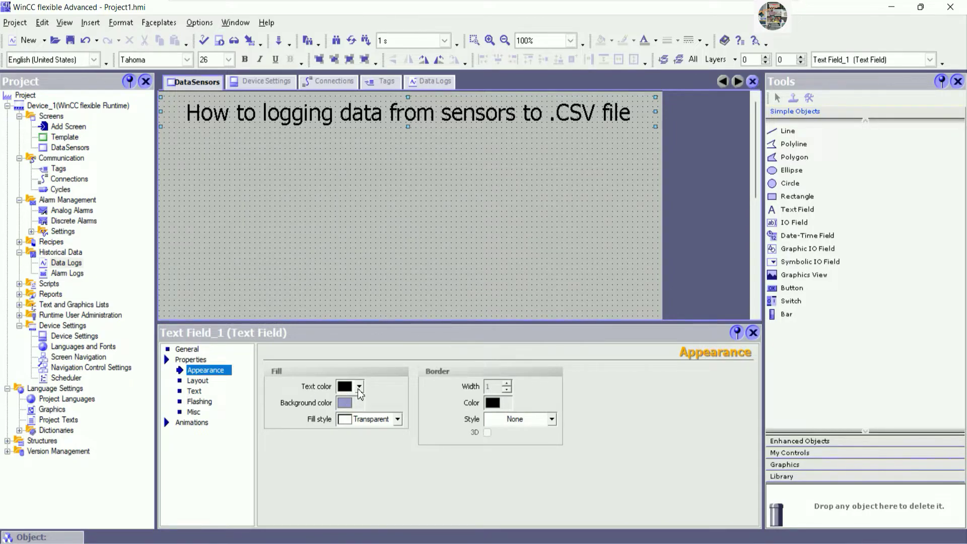
{"action": "left_click", "coordinate": [397, 419]}
{"action": "left_click", "coordinate": [380, 434]}
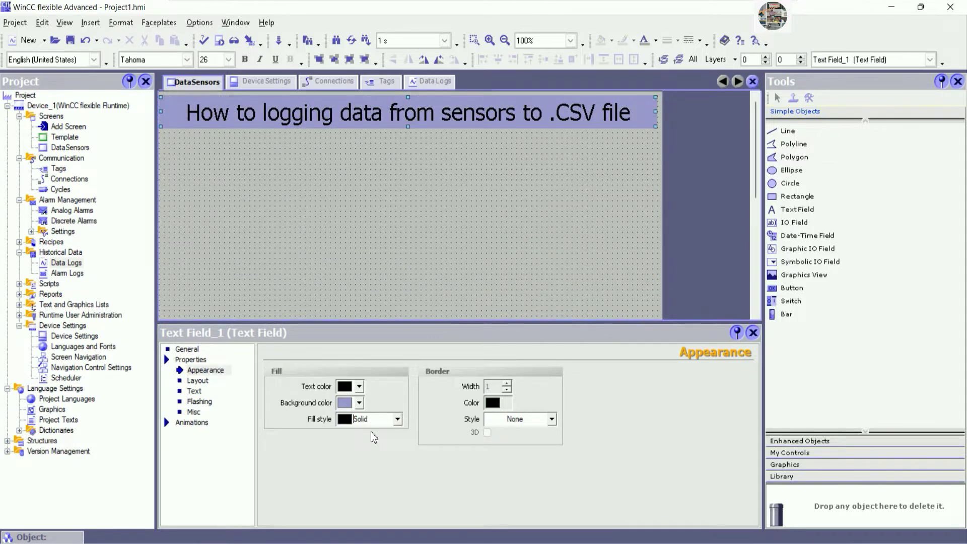
{"action": "left_click", "coordinate": [359, 404]}
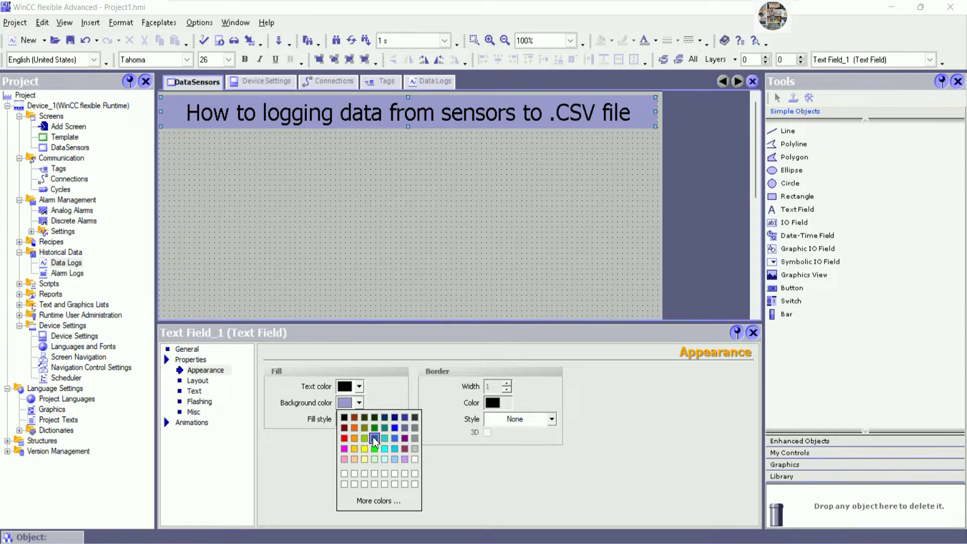
{"action": "left_click", "coordinate": [394, 448]}
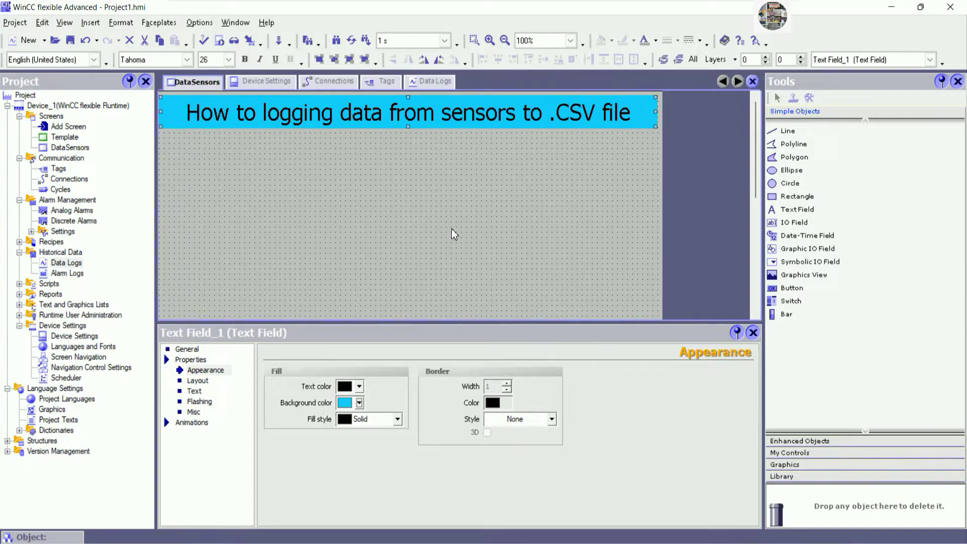
Give the title field a solid white border with a width of 3.
{"action": "left_click", "coordinate": [549, 423]}
{"action": "left_click", "coordinate": [549, 422]}
{"action": "left_click", "coordinate": [524, 442]}
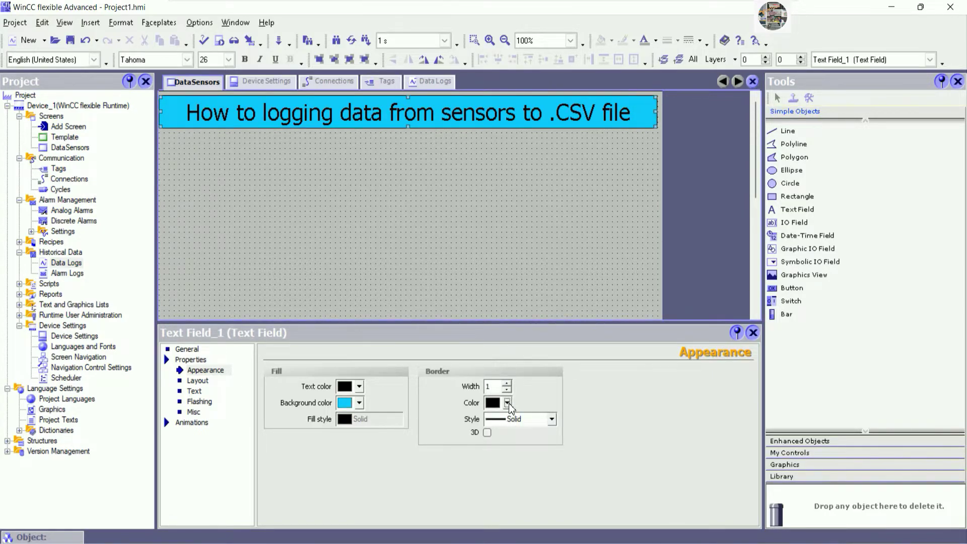
{"action": "left_click", "coordinate": [507, 403]}
{"action": "left_click", "coordinate": [492, 472]}
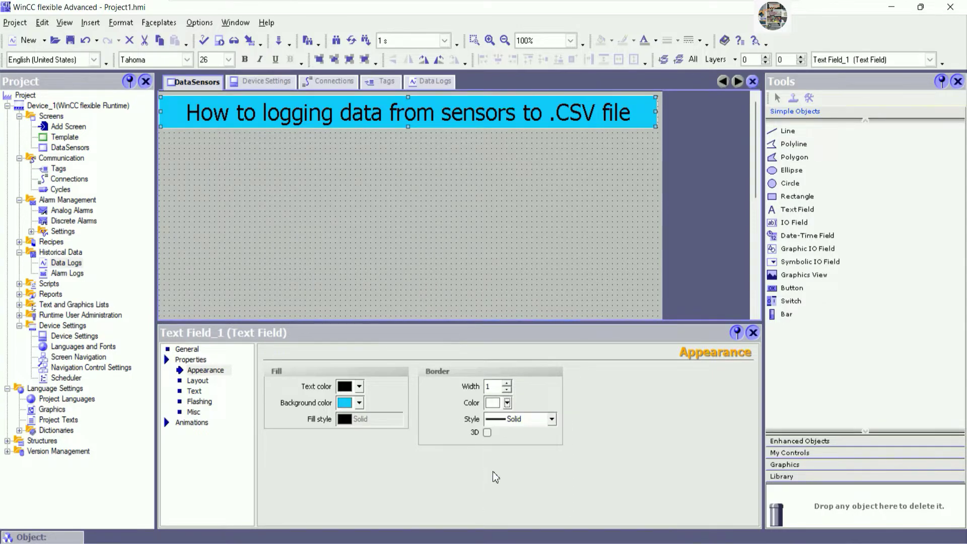
{"action": "left_click", "coordinate": [507, 383]}
{"action": "left_click", "coordinate": [507, 384]}
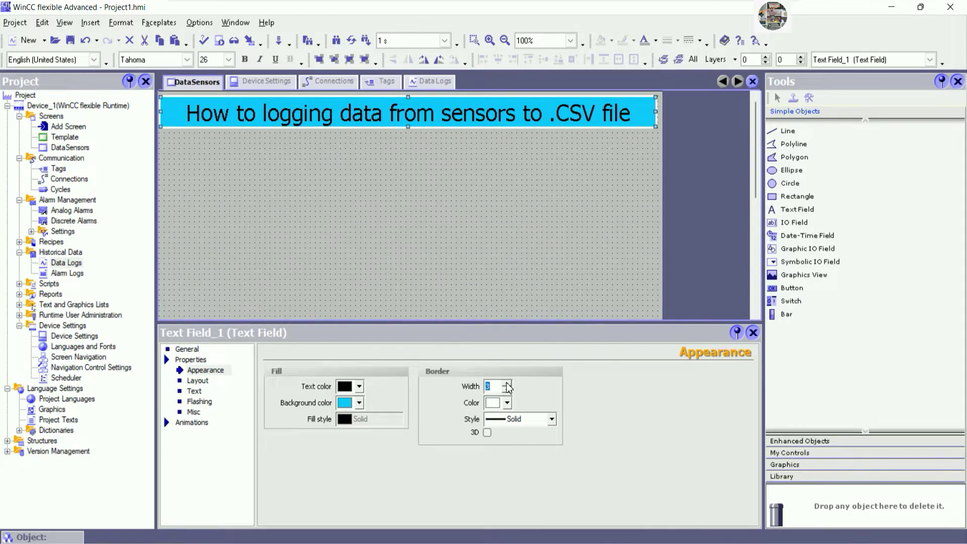
{"action": "left_click", "coordinate": [465, 199]}
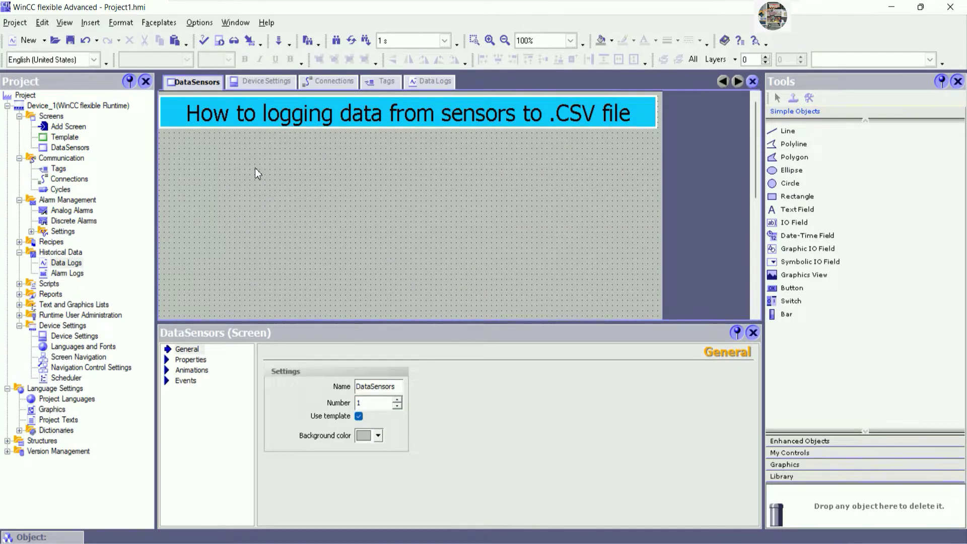
Save the project as WinCCLogSensors in the ALLPROJECT\WinCC Flexible Logging Data folder on drive C.
{"action": "left_click", "coordinate": [70, 39]}
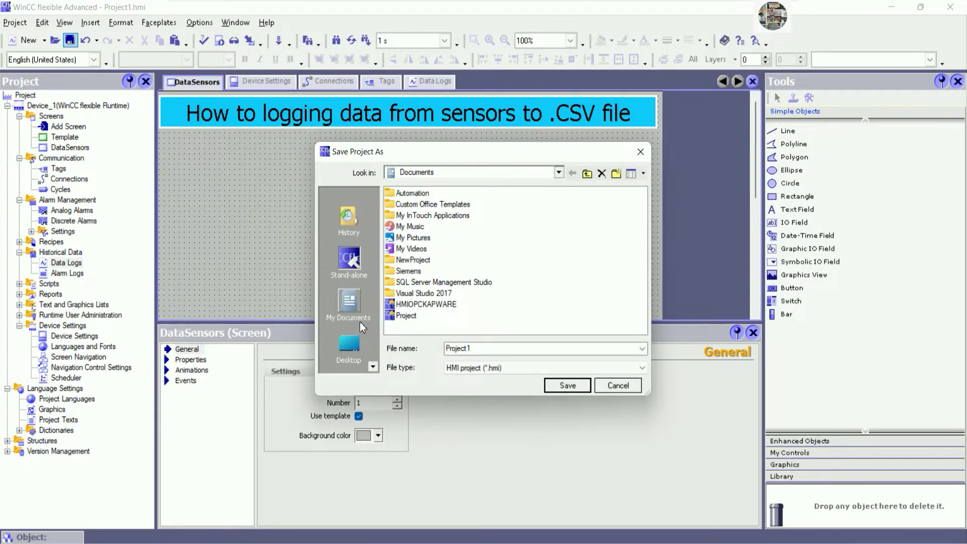
{"action": "left_click", "coordinate": [559, 173]}
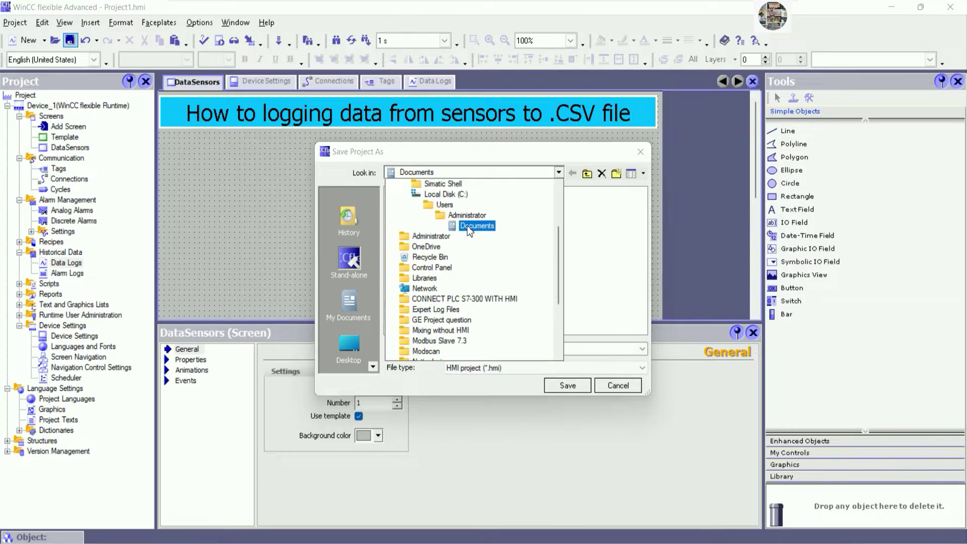
{"action": "left_click", "coordinate": [446, 194]}
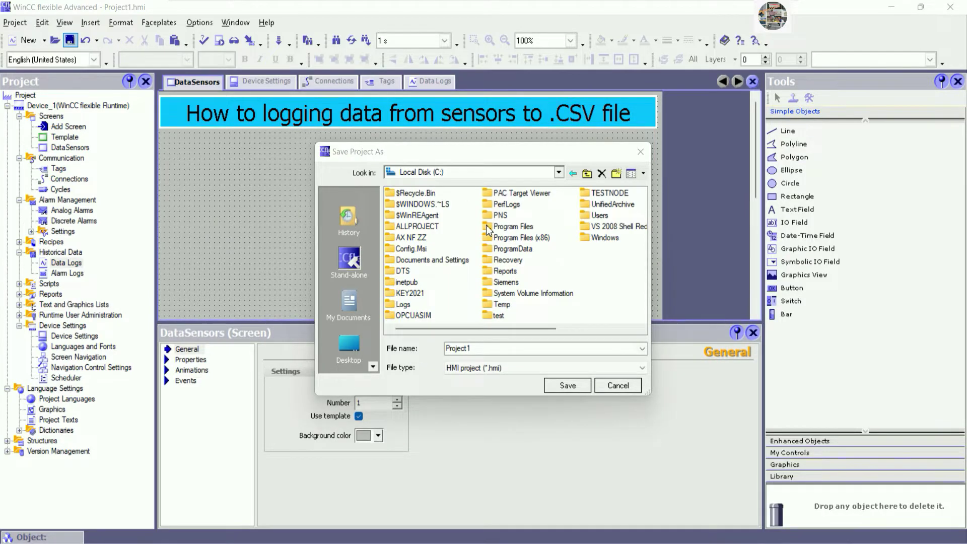
{"action": "left_click", "coordinate": [420, 227]}
{"action": "double_click", "coordinate": [419, 227]}
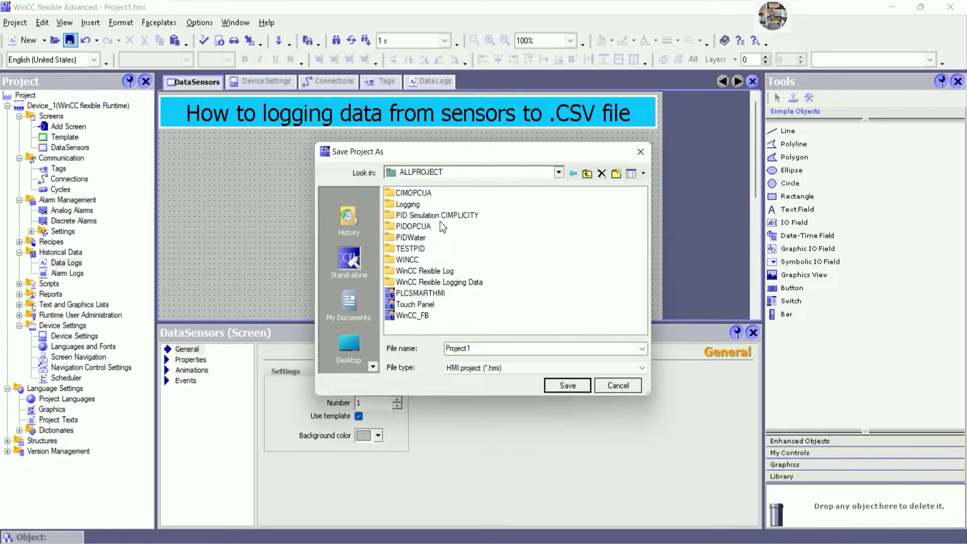
{"action": "left_click", "coordinate": [428, 285]}
{"action": "double_click", "coordinate": [427, 285]}
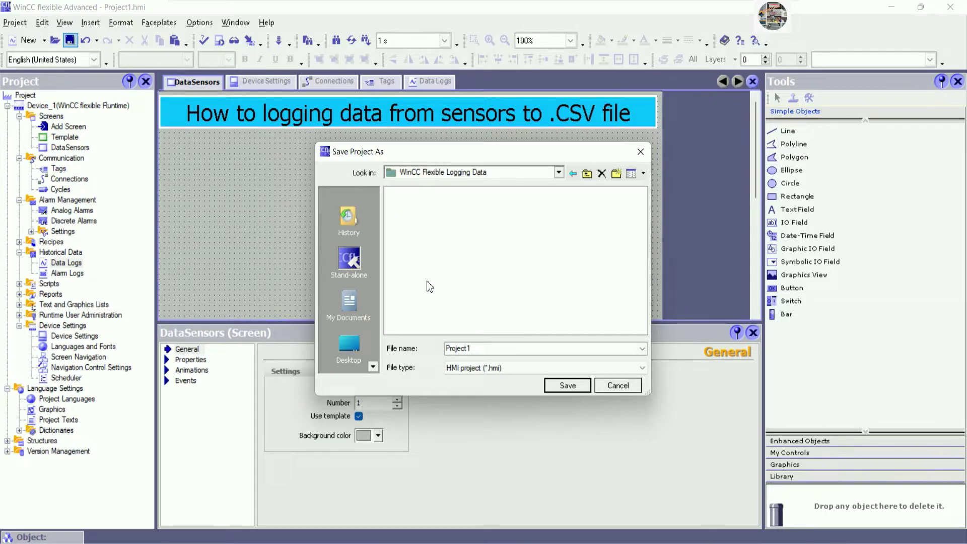
{"action": "left_click_drag", "start_coordinate": [492, 347], "coordinate": [391, 355]}
{"action": "type", "text": "WinCC"}
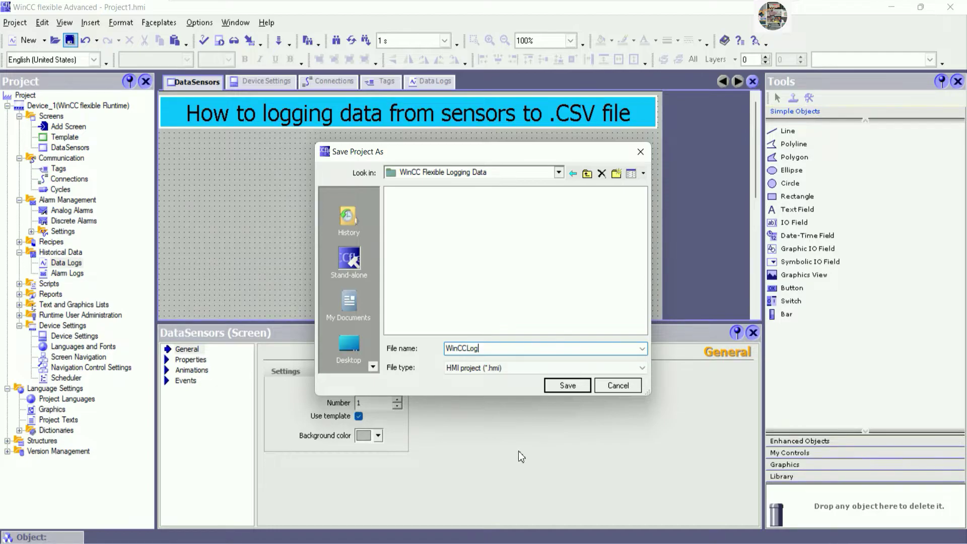
{"action": "type", "text": "LogSensors"}
{"action": "left_click", "coordinate": [561, 386]}
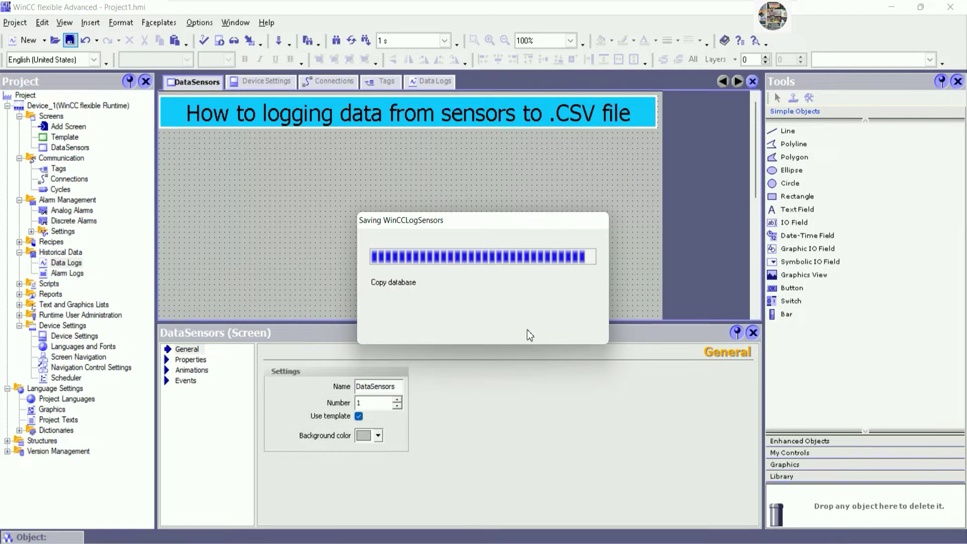
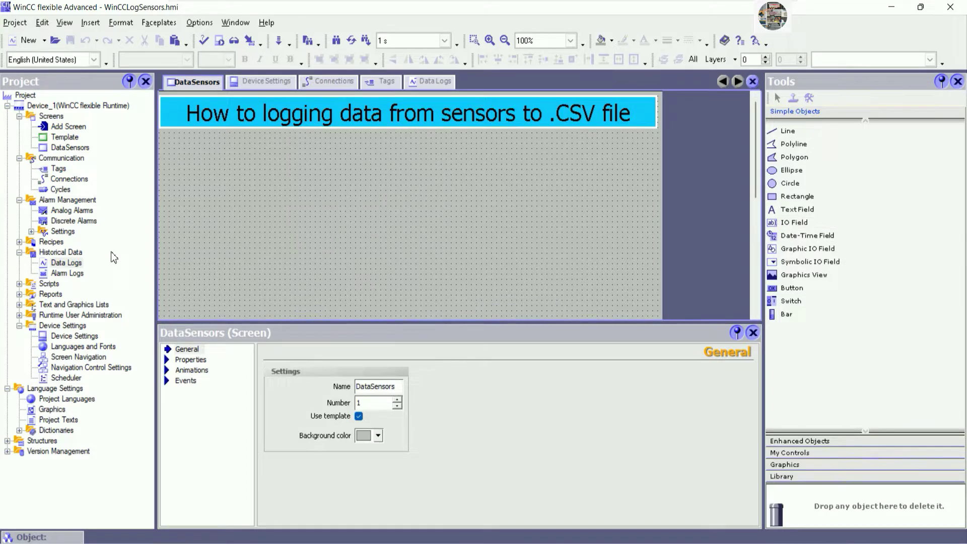
Draw an IO field on the DataSensors screen just below the title, left of center.
{"action": "left_click", "coordinate": [60, 170]}
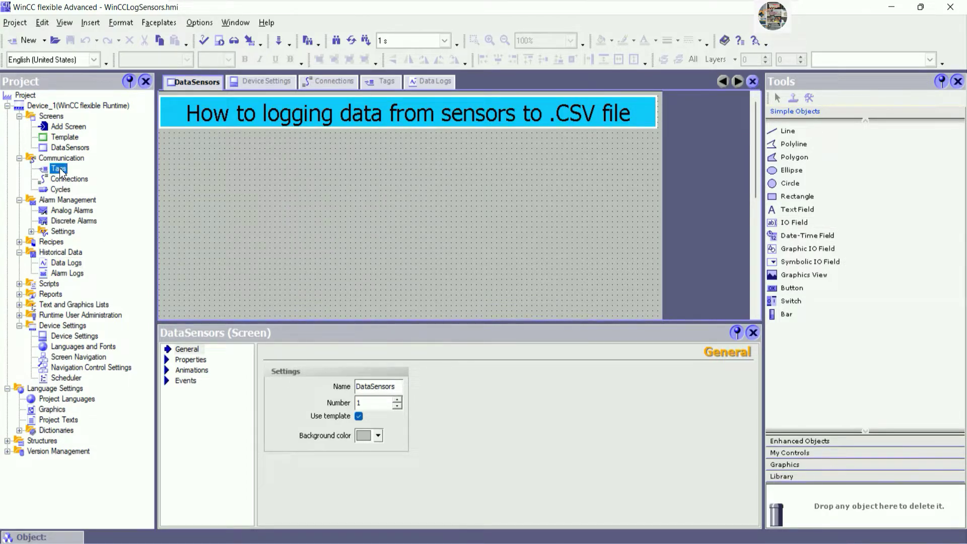
{"action": "left_click", "coordinate": [794, 223]}
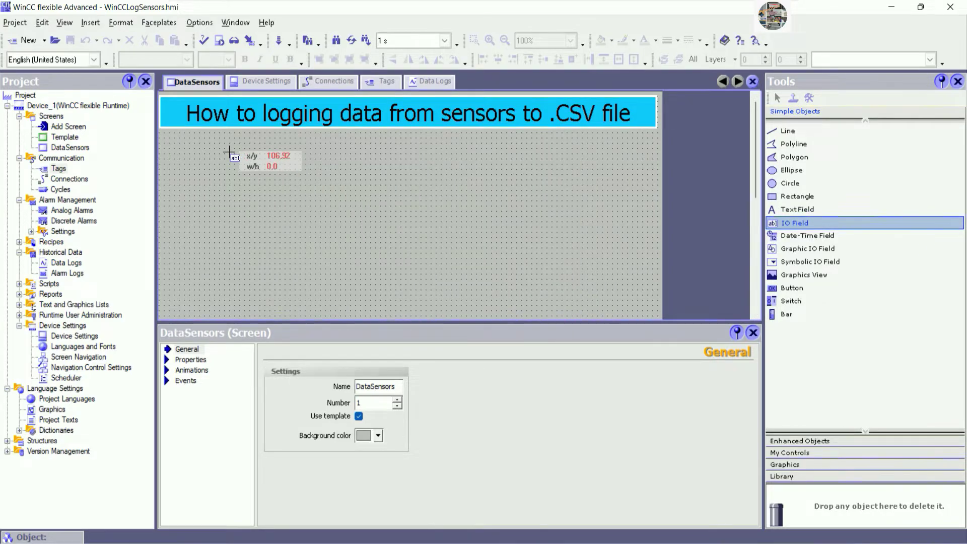
{"action": "left_click_drag", "start_coordinate": [259, 143], "coordinate": [345, 163]}
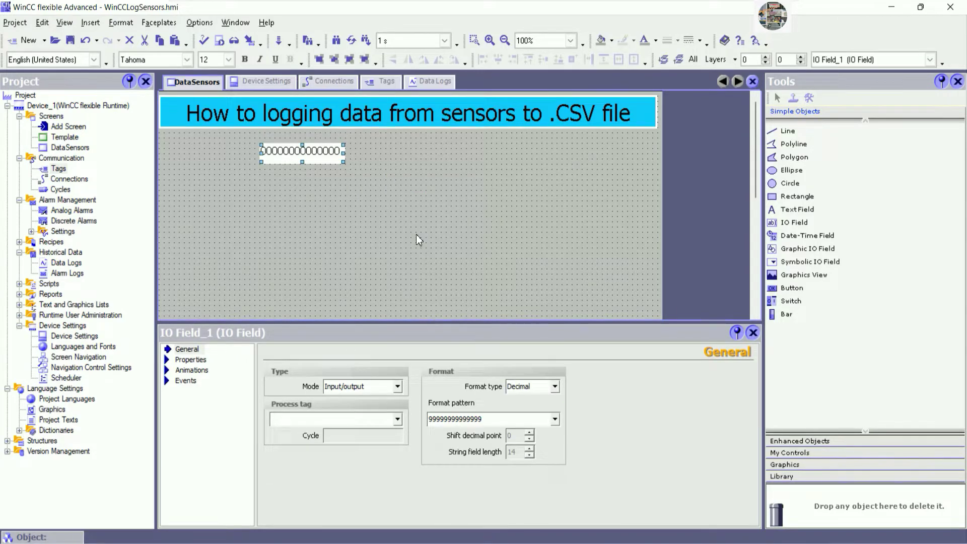
Add a text field reading SENSOR1 to the left of the IO field.
{"action": "left_click", "coordinate": [793, 210]}
{"action": "left_click", "coordinate": [168, 145]}
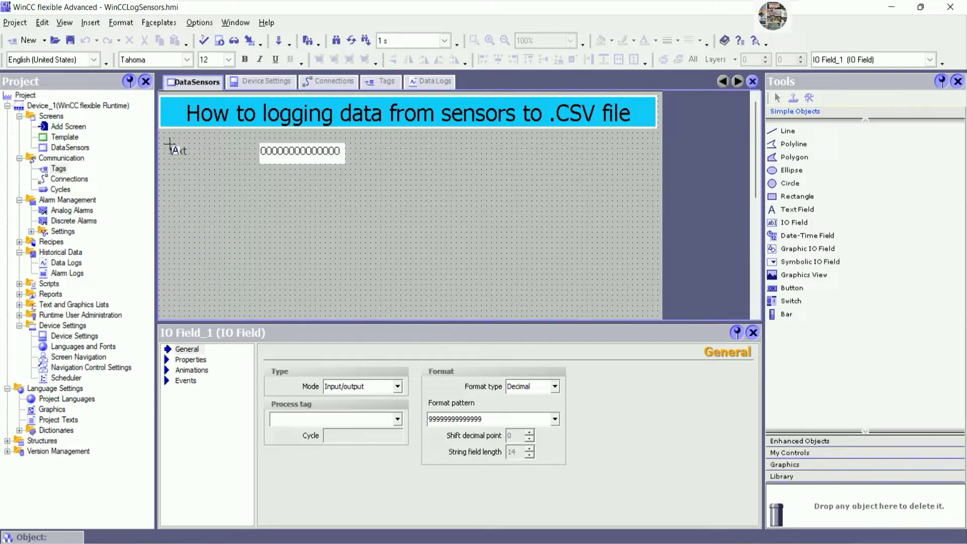
{"action": "type", "text": "sensor"}
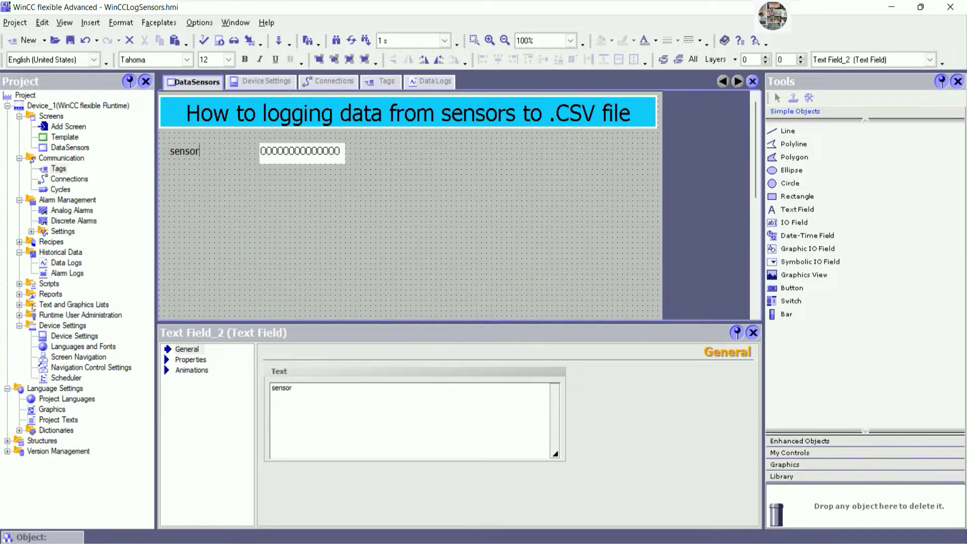
{"action": "key", "text": "BackSpace"}
{"action": "key", "text": "BackSpace"}
{"action": "key", "text": "BackSpace"}
{"action": "key", "text": "BackSpace"}
{"action": "type", "text": "SENSOR1"}
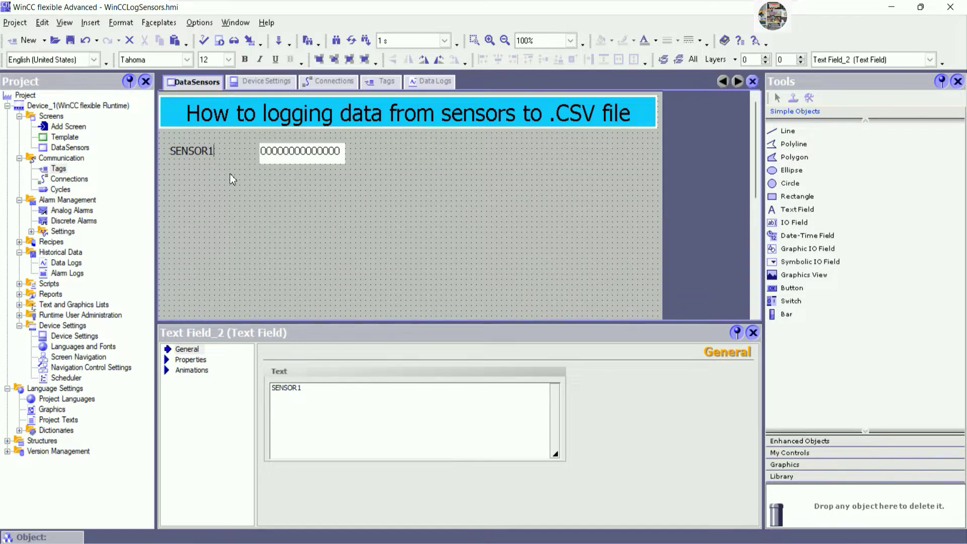
{"action": "left_click", "coordinate": [230, 173]}
Turn off auto-sizing for the SENSOR1 label and align its text to Center horizontally and Middle vertically.
{"action": "left_click", "coordinate": [211, 149]}
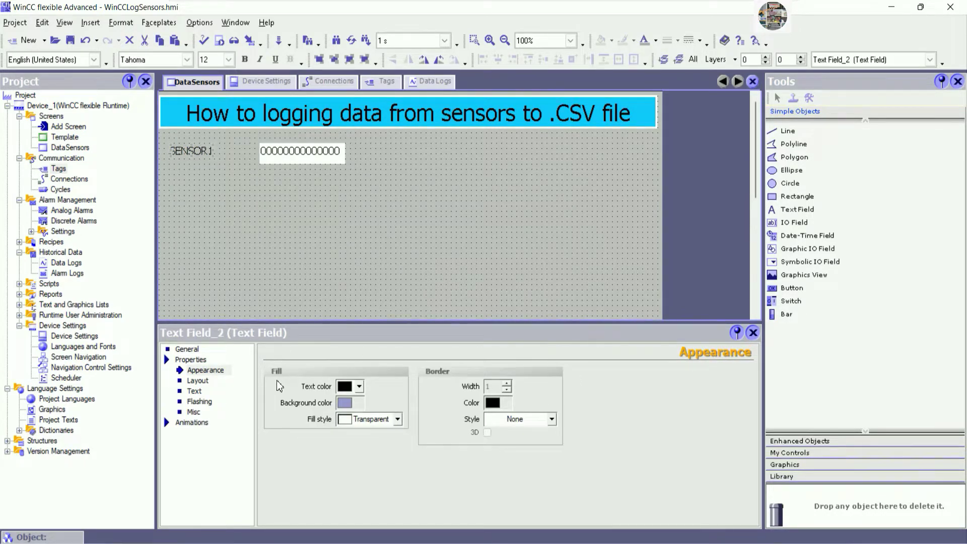
{"action": "left_click", "coordinate": [197, 381]}
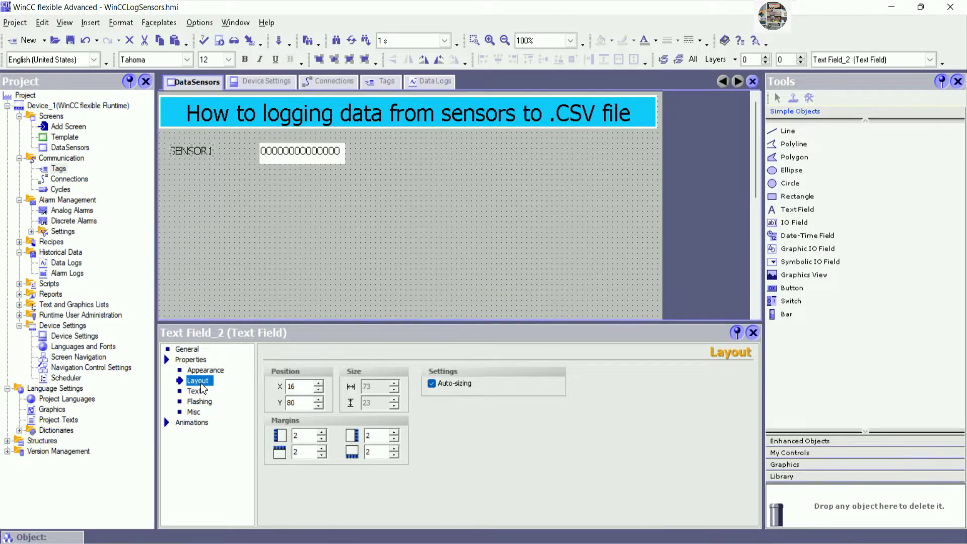
{"action": "left_click", "coordinate": [433, 384]}
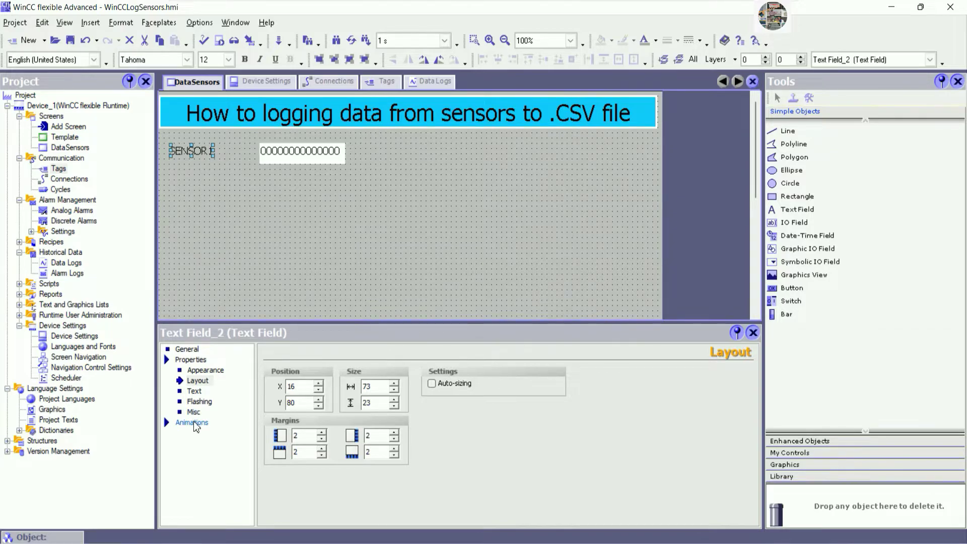
{"action": "left_click", "coordinate": [206, 370]}
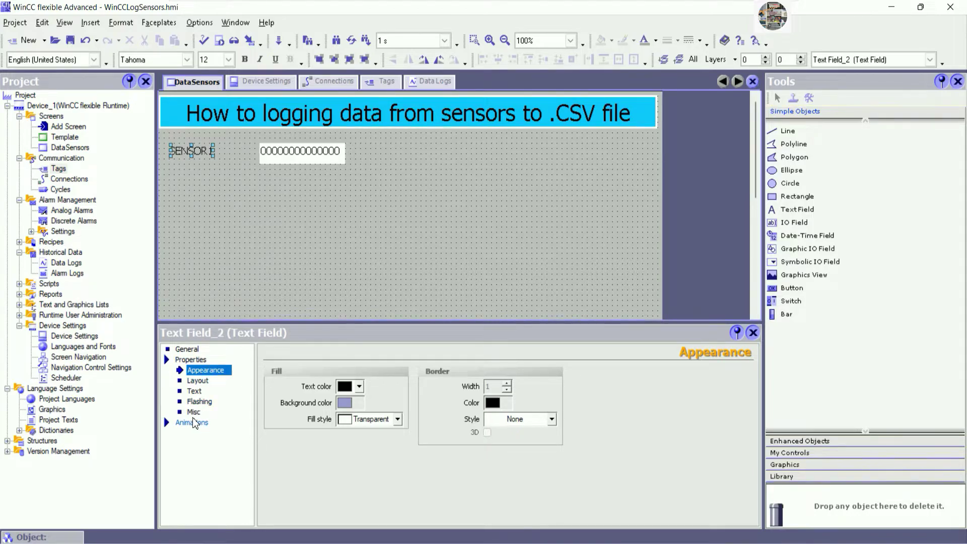
{"action": "left_click", "coordinate": [195, 392]}
{"action": "left_click", "coordinate": [397, 419]}
{"action": "left_click", "coordinate": [398, 437]}
{"action": "left_click", "coordinate": [399, 436]}
{"action": "left_click", "coordinate": [363, 455]}
Set the SENSOR1 label's font to Tahoma Bold, 20 pt.
{"action": "left_click", "coordinate": [397, 387]}
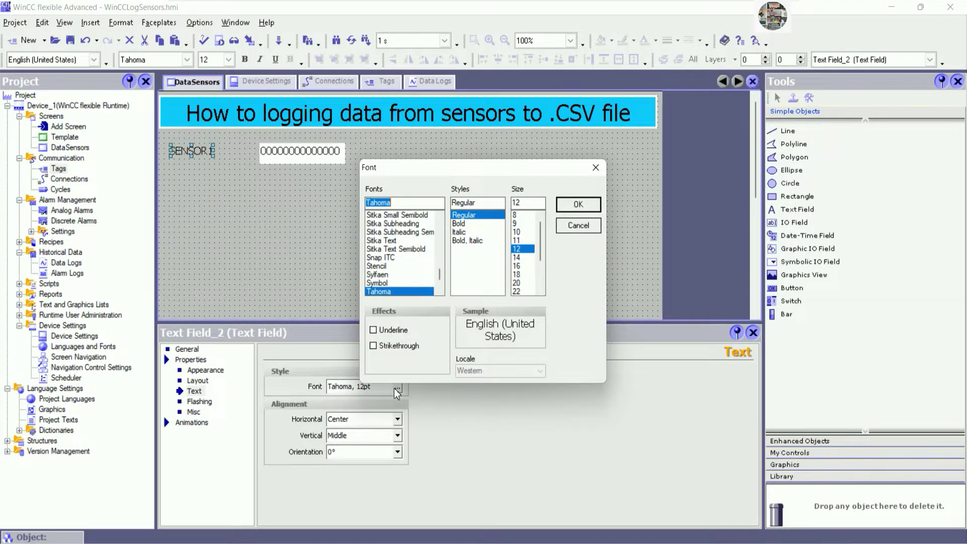
{"action": "left_click", "coordinate": [458, 224]}
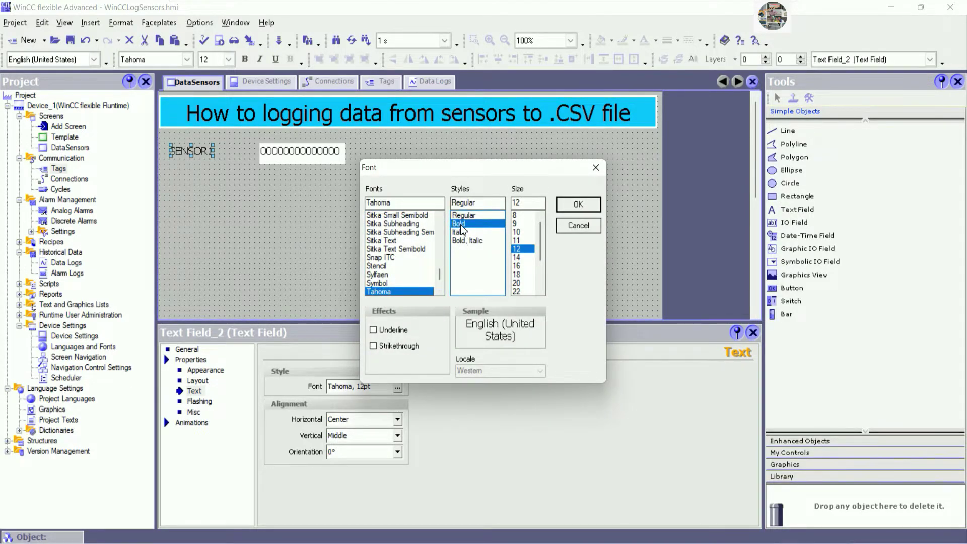
{"action": "left_click", "coordinate": [527, 282]}
{"action": "left_click", "coordinate": [572, 207]}
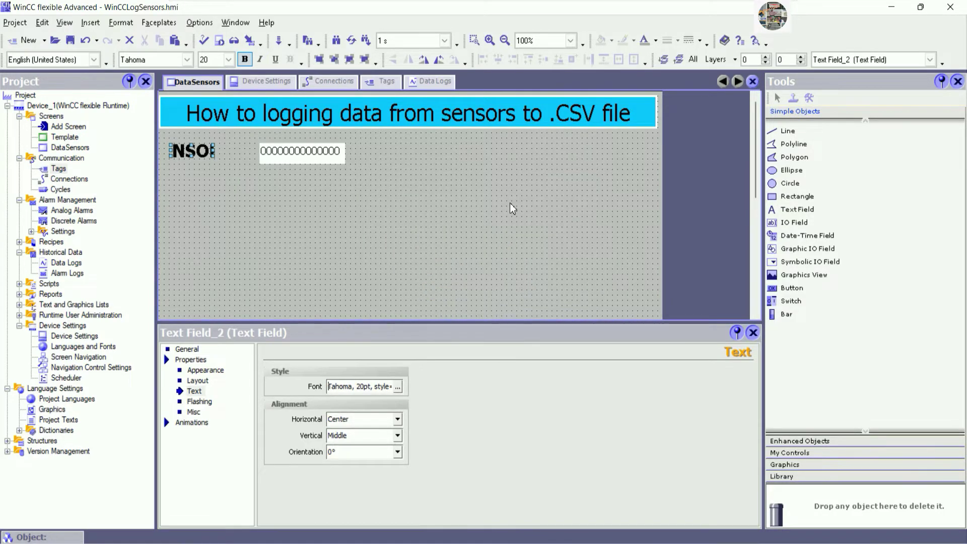
Enlarge the SENSOR1 label to fit its text, and move it and the IO field up into one row directly beneath the title.
{"action": "mouse_move", "coordinate": [214, 150]}
{"action": "left_mouse_down"}
{"action": "mouse_move", "coordinate": [254, 157]}
{"action": "mouse_move", "coordinate": [213, 160]}
{"action": "mouse_move", "coordinate": [224, 158]}
{"action": "left_mouse_up"}
{"action": "left_click", "coordinate": [280, 195]}
{"action": "left_click_drag", "start_coordinate": [289, 160], "coordinate": [289, 151]}
{"action": "left_click_drag", "start_coordinate": [224, 157], "coordinate": [223, 143]}
{"action": "left_click", "coordinate": [251, 180]}
{"action": "left_click", "coordinate": [229, 143]}
{"action": "left_click_drag", "start_coordinate": [204, 147], "coordinate": [207, 151]}
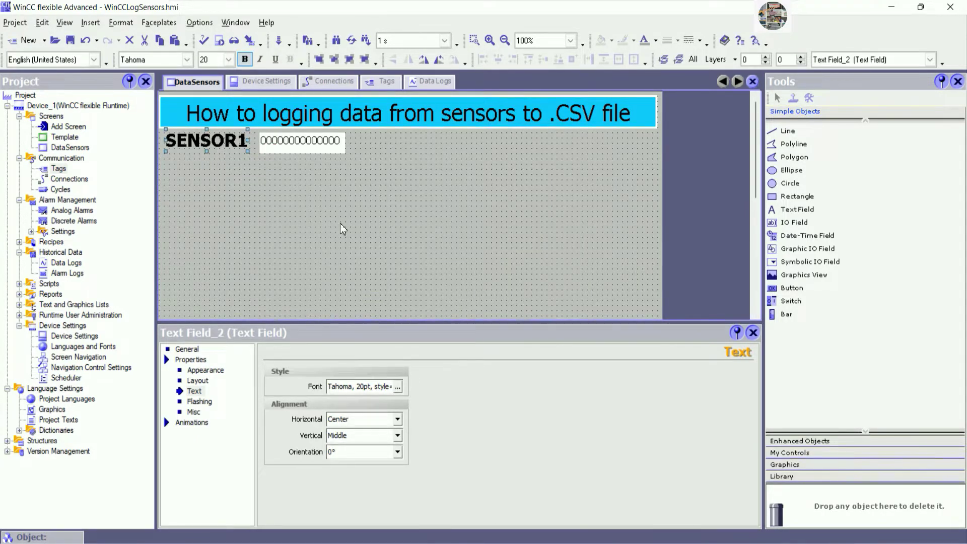
{"action": "key", "text": "Down"}
{"action": "key", "text": "Down"}
{"action": "key", "text": "Down"}
{"action": "key", "text": "Down"}
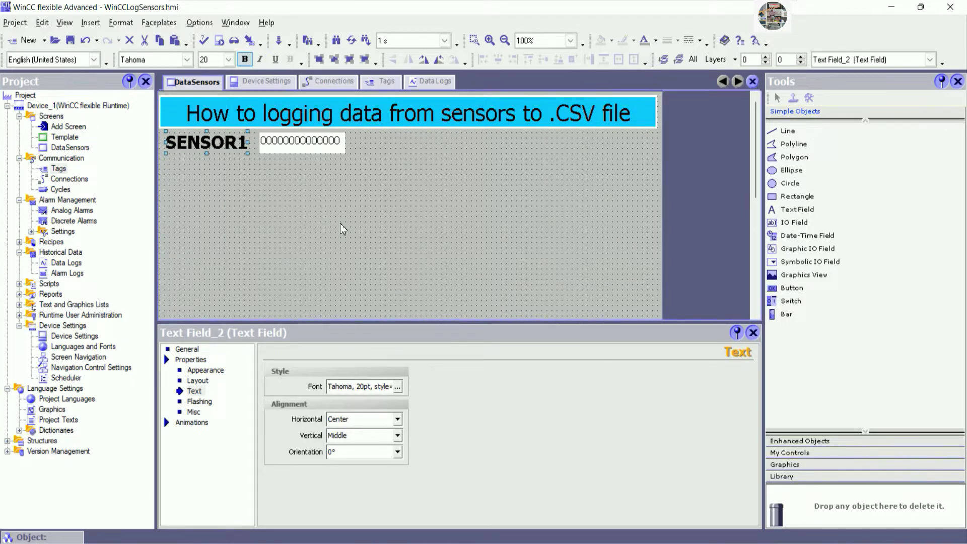
{"action": "left_click", "coordinate": [339, 228]}
Align the IO field's text to Center horizontally and Middle vertically.
{"action": "left_click", "coordinate": [314, 144]}
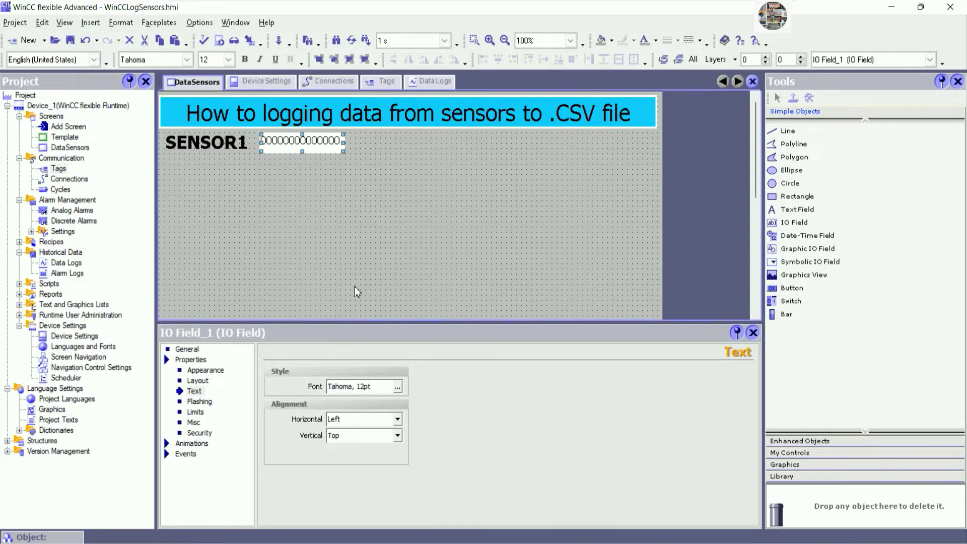
{"action": "left_click", "coordinate": [397, 419]}
{"action": "left_click", "coordinate": [353, 440]}
{"action": "left_click", "coordinate": [397, 436]}
{"action": "left_click", "coordinate": [349, 454]}
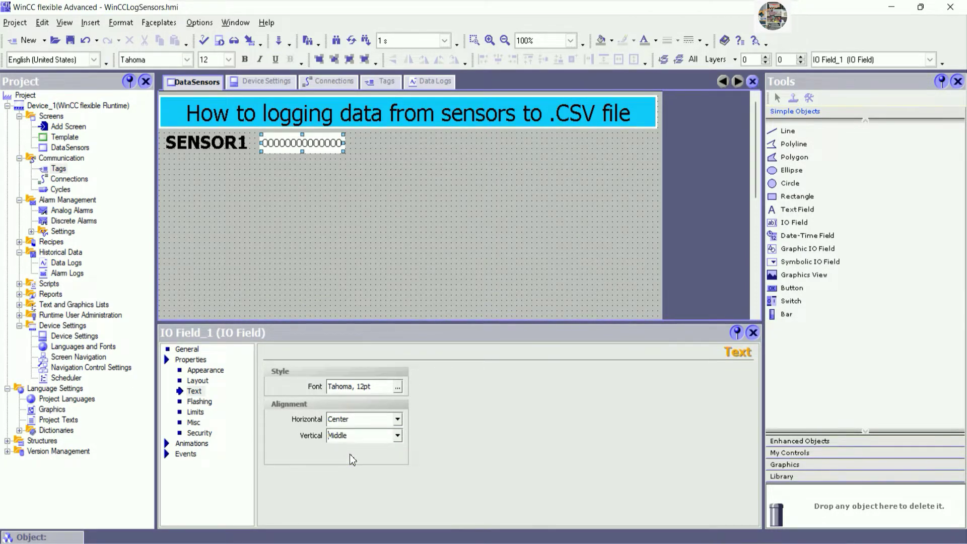
Set the IO field's font to Tahoma Bold, 20 pt.
{"action": "left_click", "coordinate": [398, 386]}
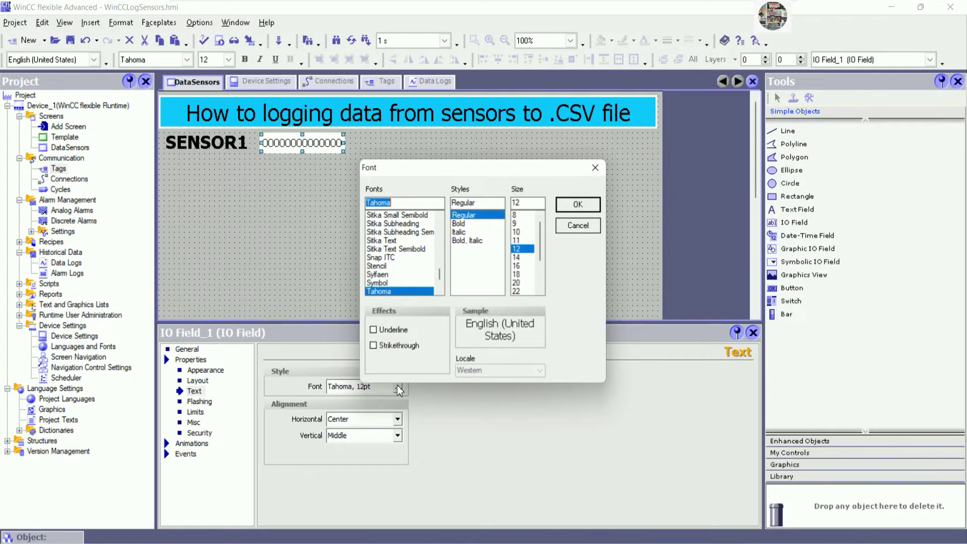
{"action": "left_click", "coordinate": [459, 223]}
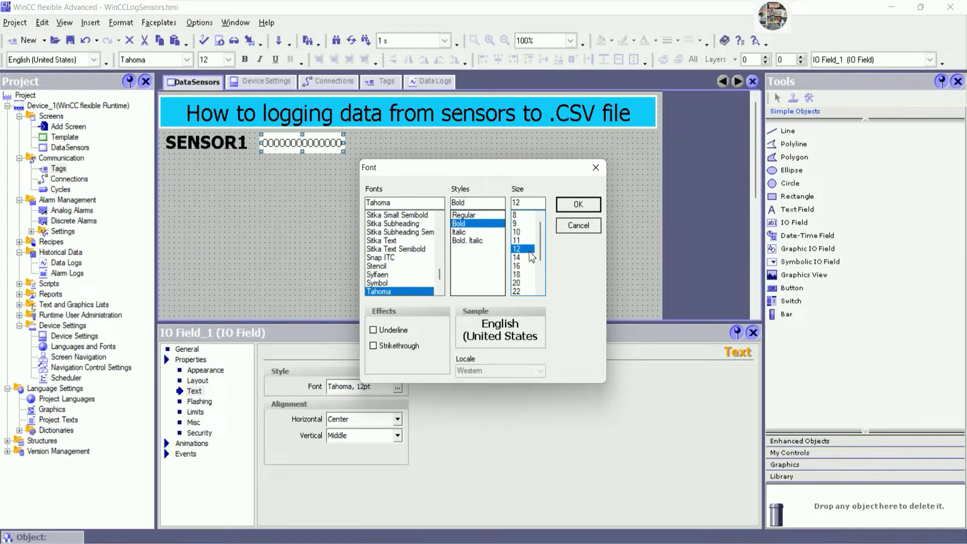
{"action": "left_click", "coordinate": [517, 283]}
{"action": "left_click", "coordinate": [578, 204]}
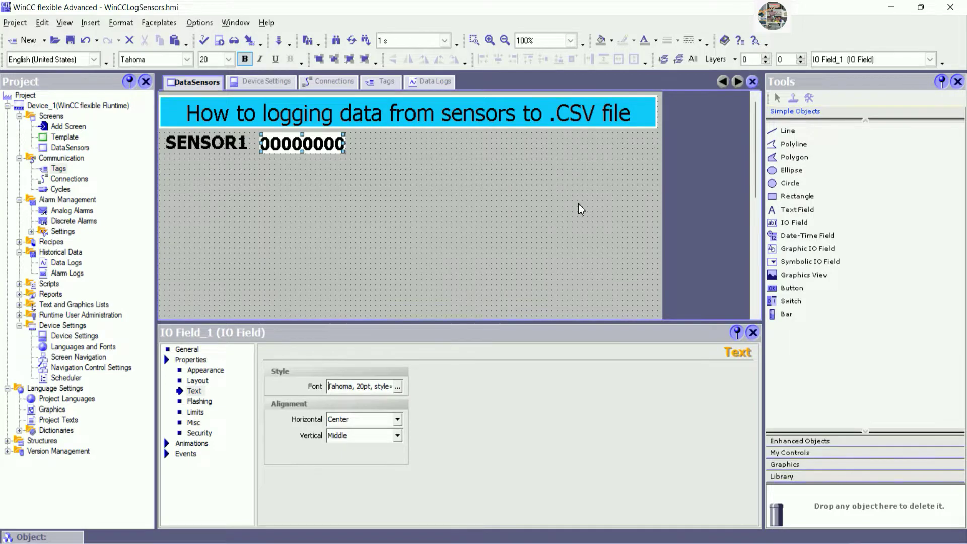
Give the IO field a black background and bright green text.
{"action": "left_click", "coordinate": [203, 373]}
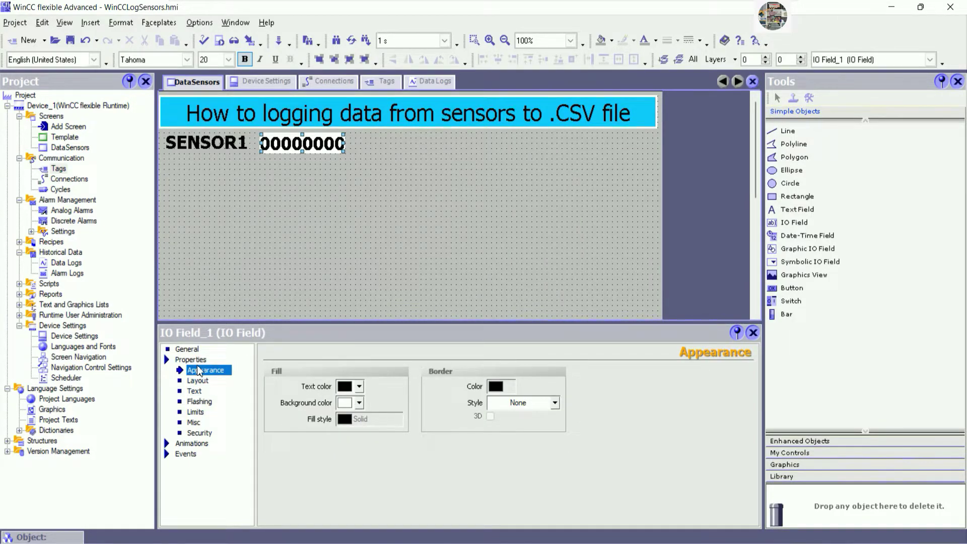
{"action": "left_click", "coordinate": [199, 381]}
{"action": "left_click", "coordinate": [204, 372]}
{"action": "left_click", "coordinate": [204, 371]}
{"action": "left_click", "coordinate": [360, 402]}
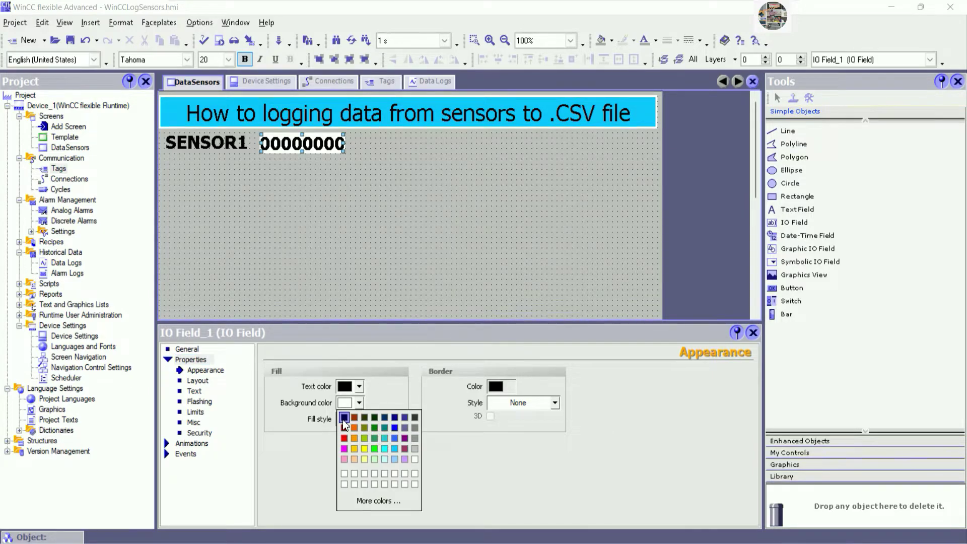
{"action": "left_click", "coordinate": [344, 418]}
{"action": "left_click", "coordinate": [359, 386]}
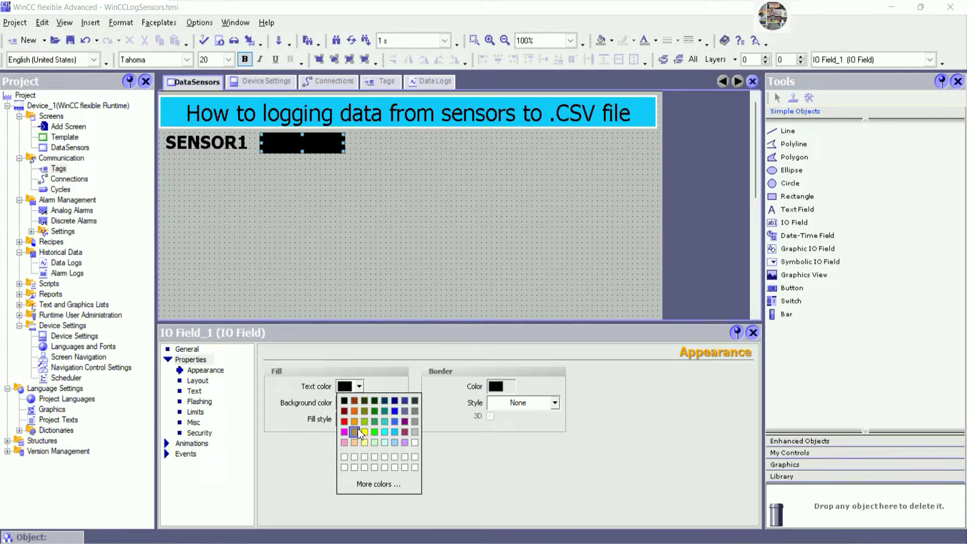
{"action": "left_click", "coordinate": [375, 431]}
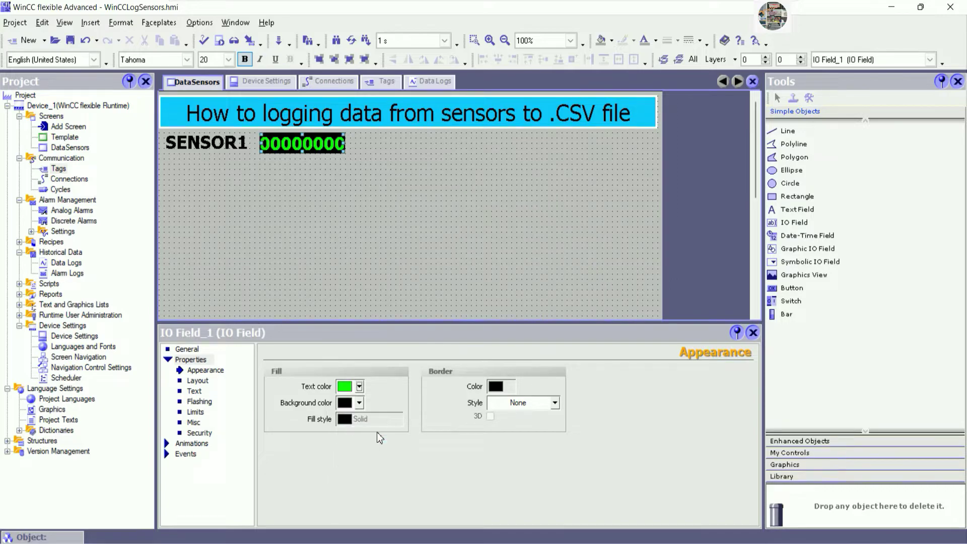
Give the IO field a solid white border.
{"action": "left_click", "coordinate": [555, 402]}
{"action": "left_click", "coordinate": [524, 415]}
{"action": "left_click", "coordinate": [511, 386]}
{"action": "left_click", "coordinate": [495, 455]}
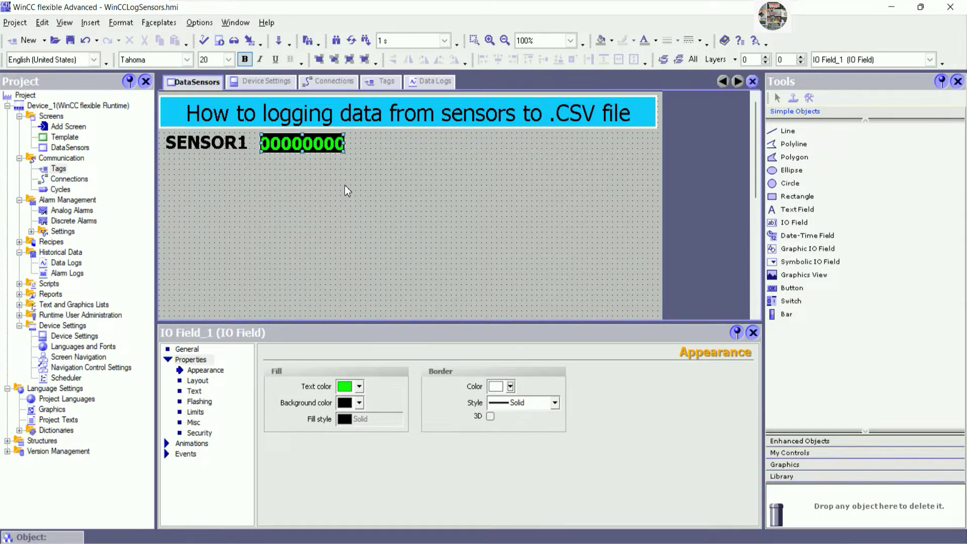
Make the IO field slightly taller and lower the SENSOR1 label to line up with it.
{"action": "left_click_drag", "start_coordinate": [302, 151], "coordinate": [303, 158]}
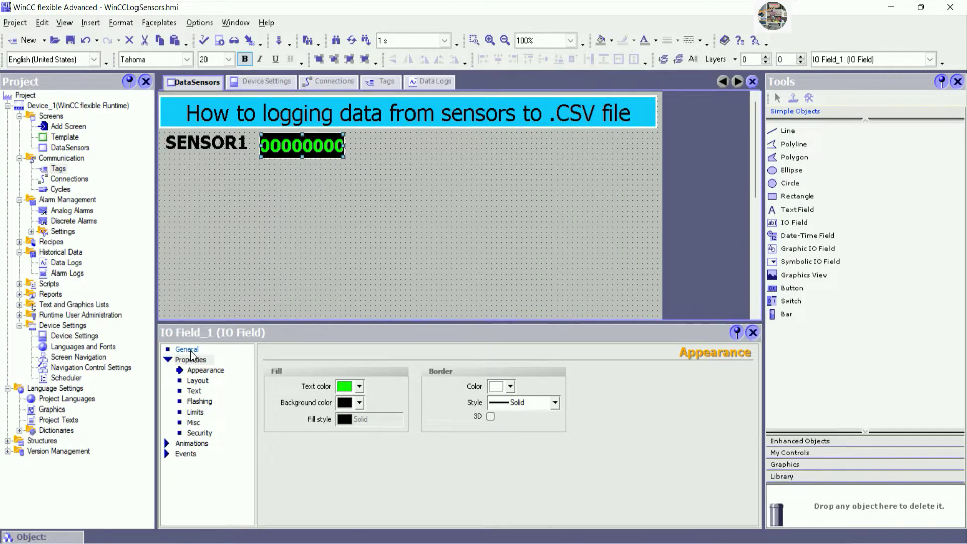
{"action": "left_click_drag", "start_coordinate": [235, 146], "coordinate": [235, 149]}
{"action": "left_click", "coordinate": [297, 151]}
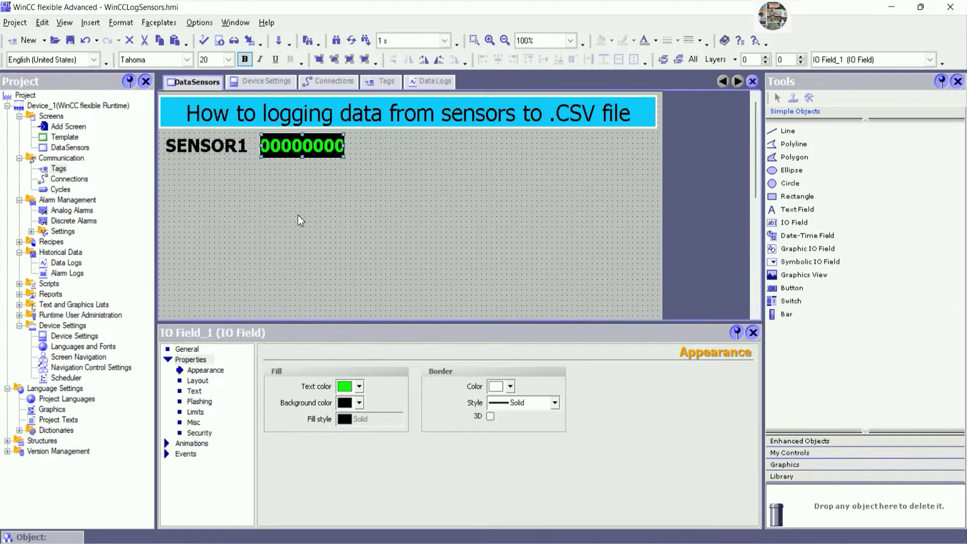
Set the IO field's format pattern to 999.9 and assign ActualSensor1 as its process tag.
{"action": "left_click", "coordinate": [194, 348]}
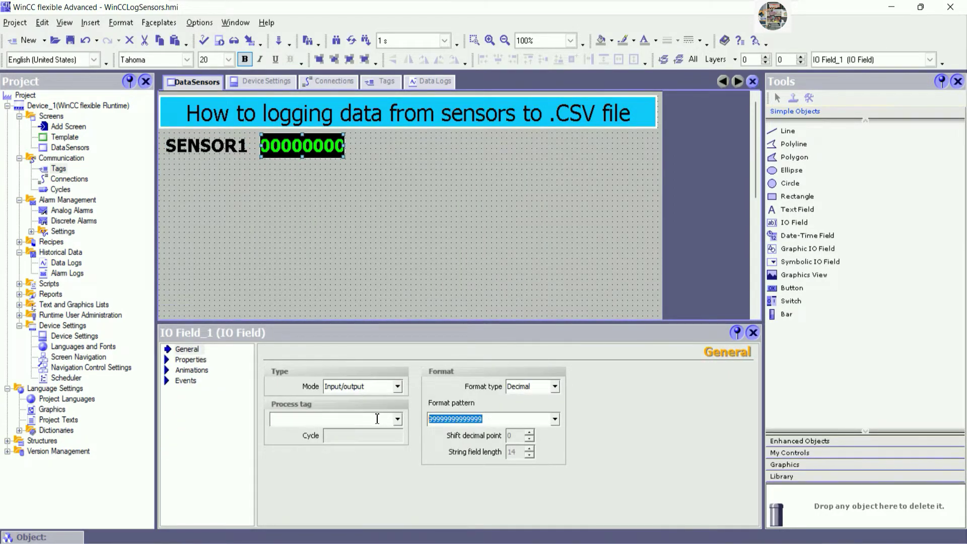
{"action": "type", "text": "999.9"}
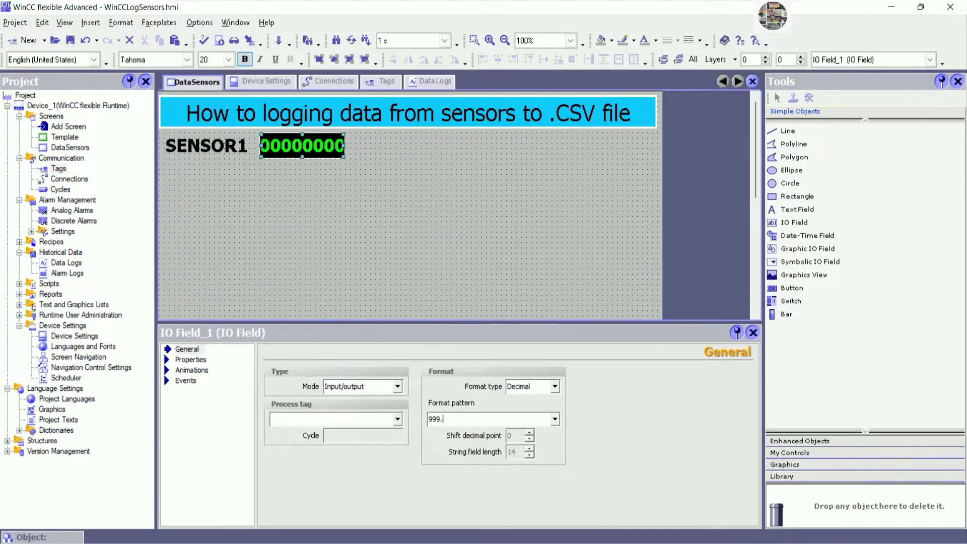
{"action": "left_click", "coordinate": [397, 419]}
{"action": "left_click", "coordinate": [408, 309]}
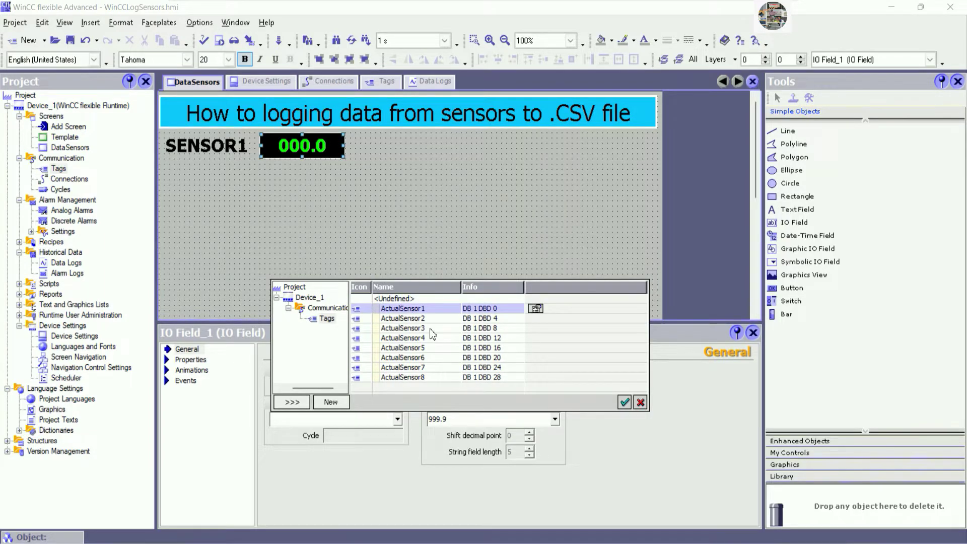
{"action": "left_click", "coordinate": [624, 402]}
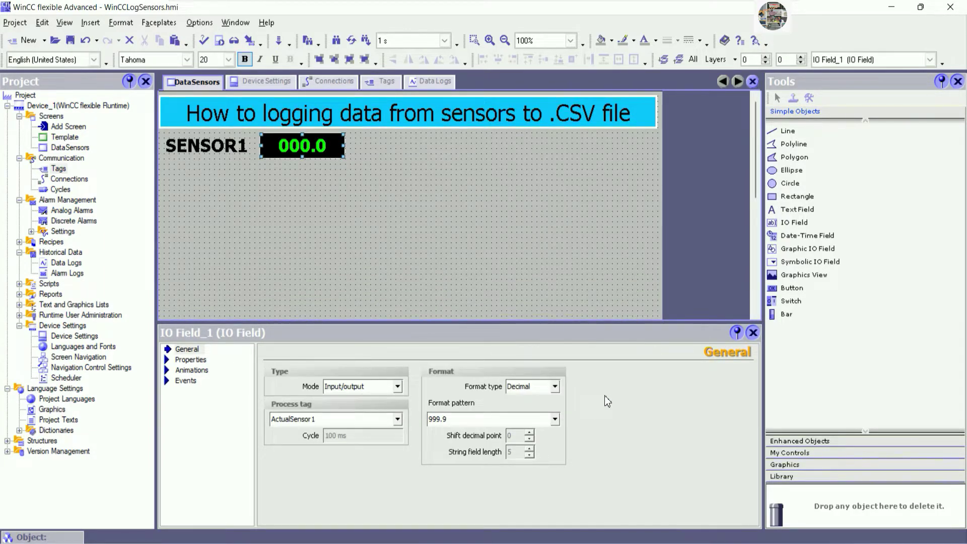
Set the IO field's mode to Output.
{"action": "left_click", "coordinate": [397, 386]}
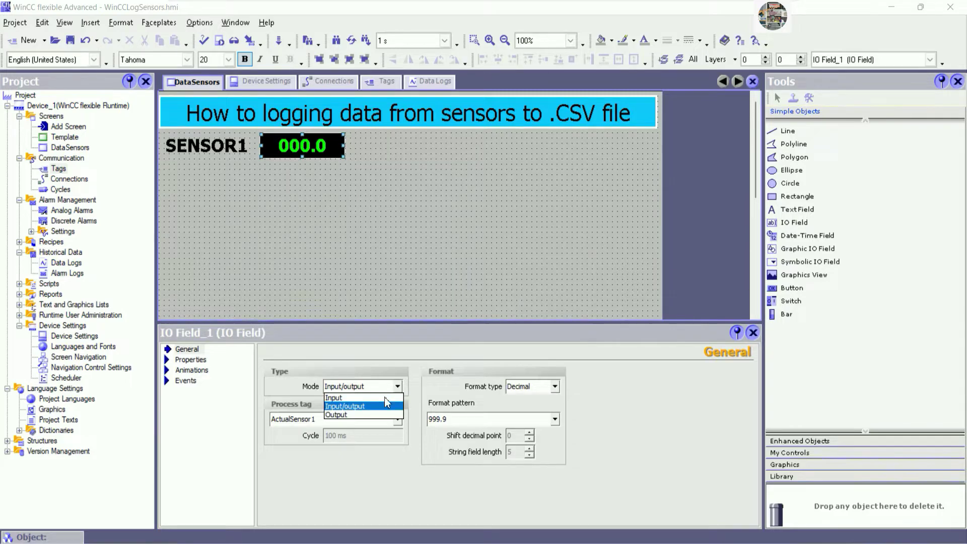
{"action": "left_click", "coordinate": [342, 412]}
{"action": "left_click", "coordinate": [391, 234]}
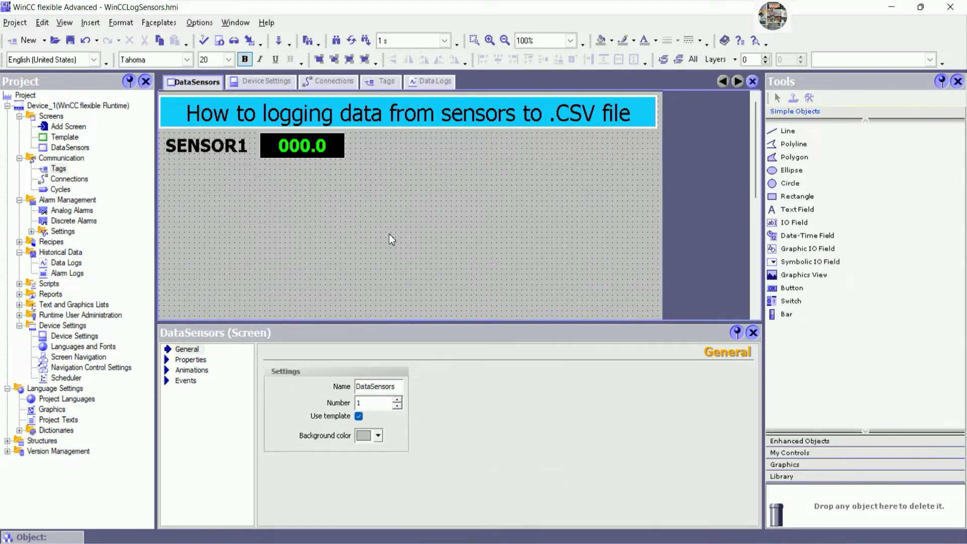
Narrow the IO field to fit its value and nudge it and the SENSOR1 label into line beneath the title.
{"action": "left_click", "coordinate": [330, 146]}
{"action": "left_click_drag", "start_coordinate": [345, 146], "coordinate": [329, 149]}
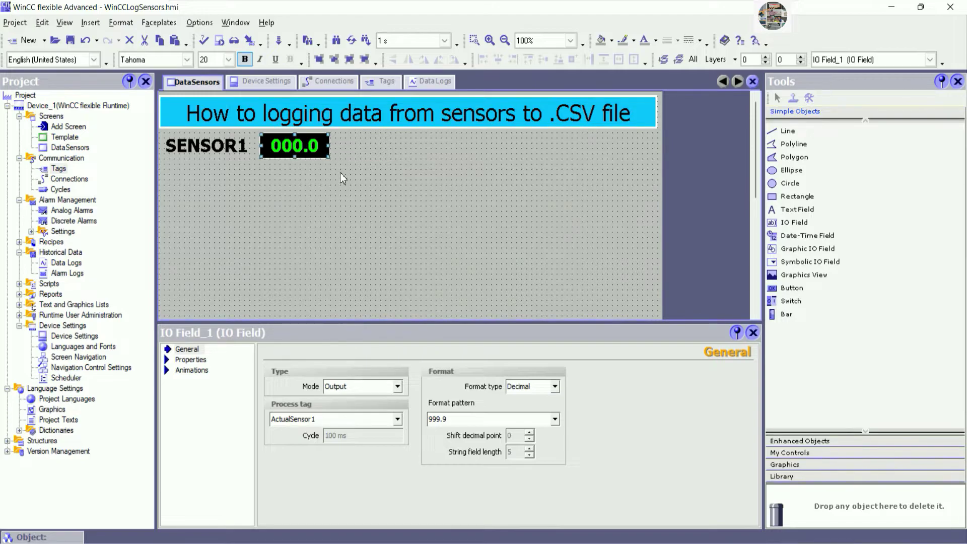
{"action": "left_click", "coordinate": [242, 158]}
{"action": "key", "text": "Down"}
{"action": "key", "text": "Down"}
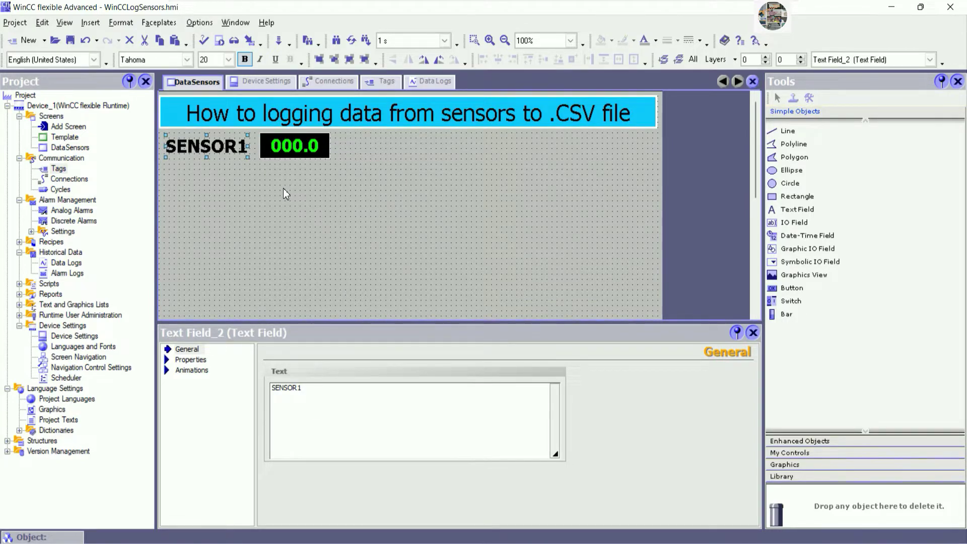
{"action": "left_click", "coordinate": [321, 189]}
{"action": "key", "text": "ctrl+a"}
{"action": "key", "text": "Up"}
{"action": "key", "text": "Up"}
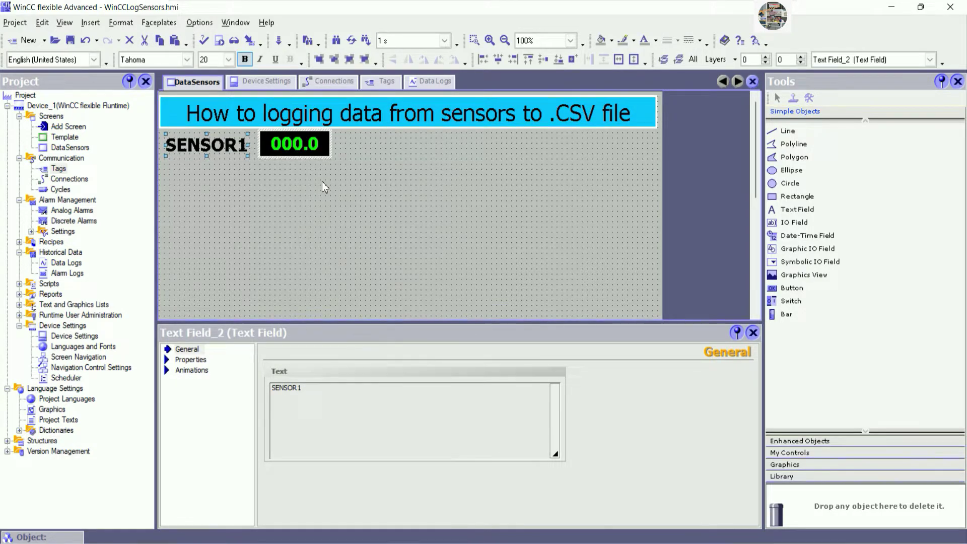
Duplicate the SENSOR1 label just below the original and change the copy's text to C.
{"action": "left_click", "coordinate": [369, 188]}
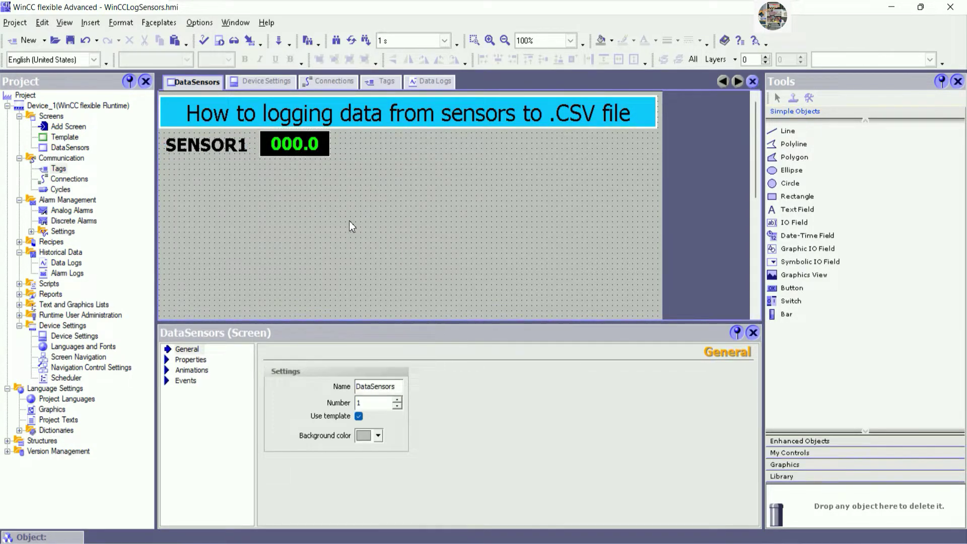
{"action": "left_click_drag", "start_coordinate": [218, 155], "coordinate": [224, 197]}
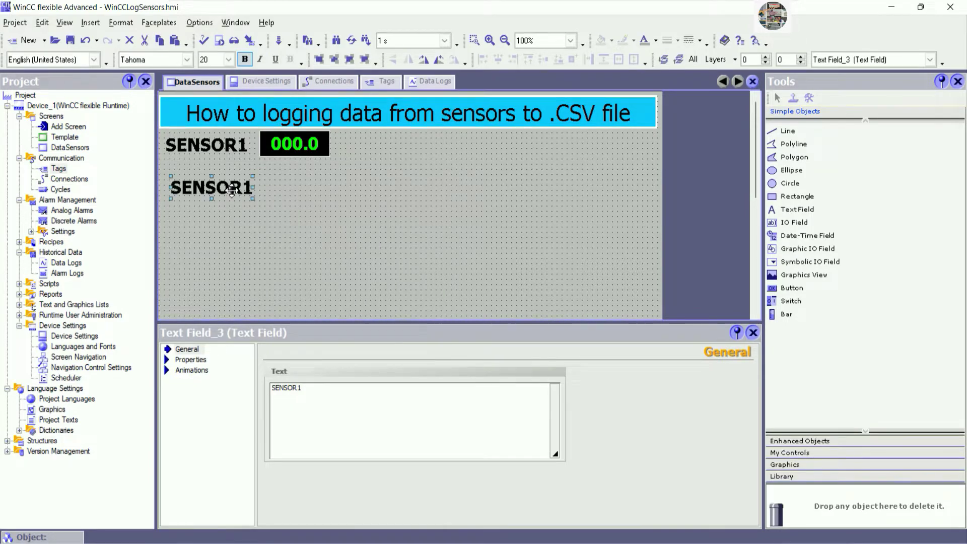
{"action": "double_click", "coordinate": [250, 189]}
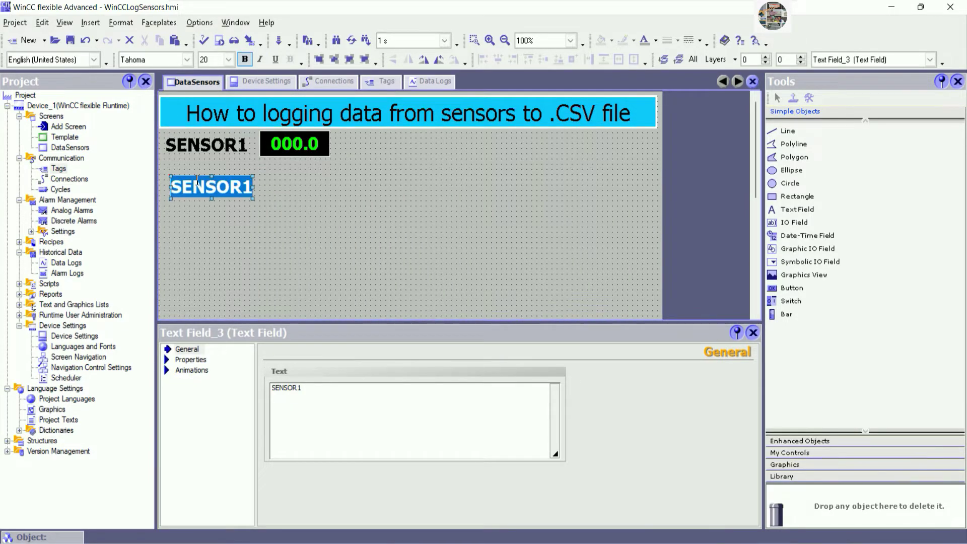
{"action": "type", "text": "C"}
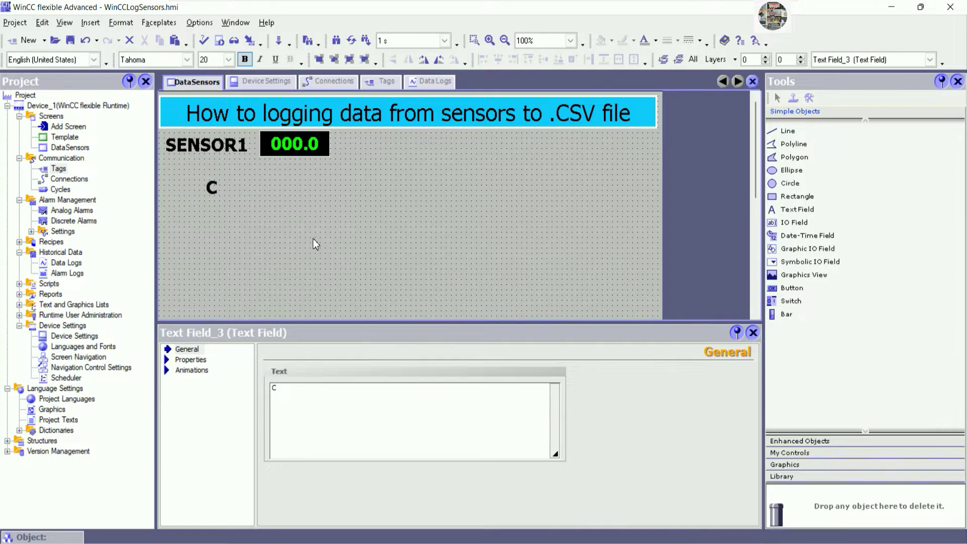
{"action": "left_click", "coordinate": [312, 238]}
Copy and paste the C label, place the copy in the empty area of the screen and change its text to a lowercase o.
{"action": "right_click", "coordinate": [209, 189]}
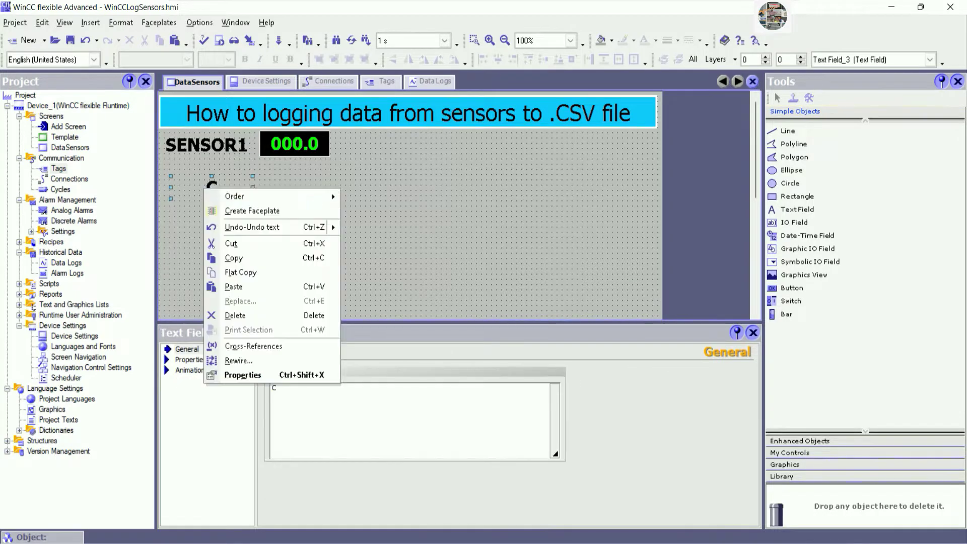
{"action": "left_click", "coordinate": [246, 259]}
{"action": "right_click", "coordinate": [315, 215]}
{"action": "left_click", "coordinate": [347, 281]}
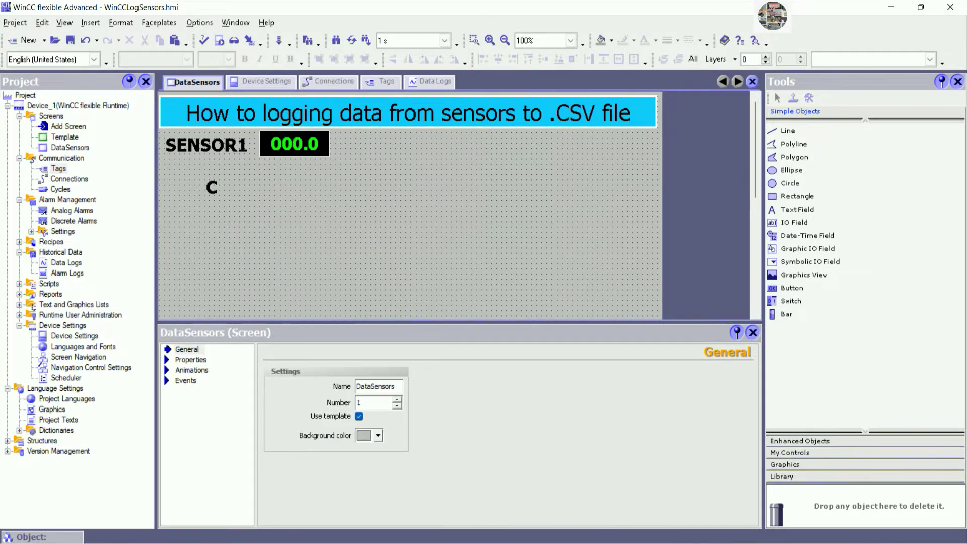
{"action": "left_click_drag", "start_coordinate": [254, 202], "coordinate": [360, 224]}
{"action": "left_click", "coordinate": [337, 214]}
{"action": "double_click", "coordinate": [337, 214]}
{"action": "type", "text": "0"}
{"action": "key", "text": "BackSpace"}
{"action": "type", "text": "O"}
{"action": "key", "text": "BackSpace"}
{"action": "type", "text": "o"}
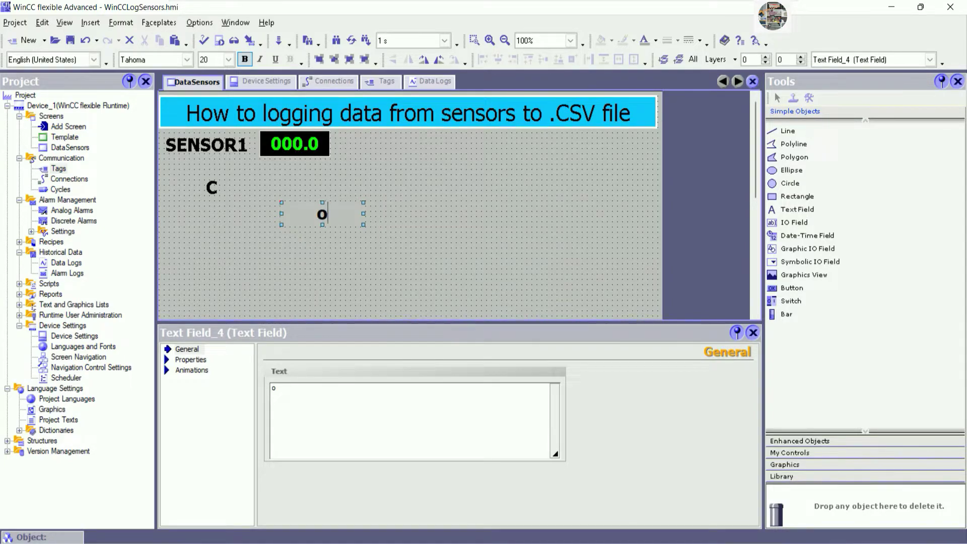
{"action": "left_click", "coordinate": [420, 243]}
Shrink the o and C text fields to fit their letters and place the C just to the lower right of the o.
{"action": "left_click_drag", "start_coordinate": [217, 195], "coordinate": [307, 219]}
{"action": "left_click", "coordinate": [335, 223]}
{"action": "left_click", "coordinate": [336, 224]}
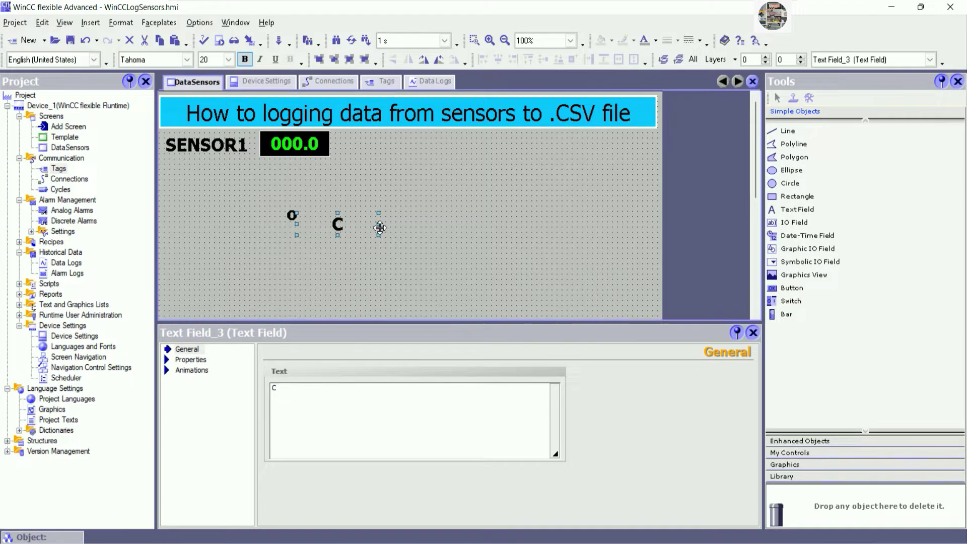
{"action": "left_click_drag", "start_coordinate": [380, 228], "coordinate": [309, 228]}
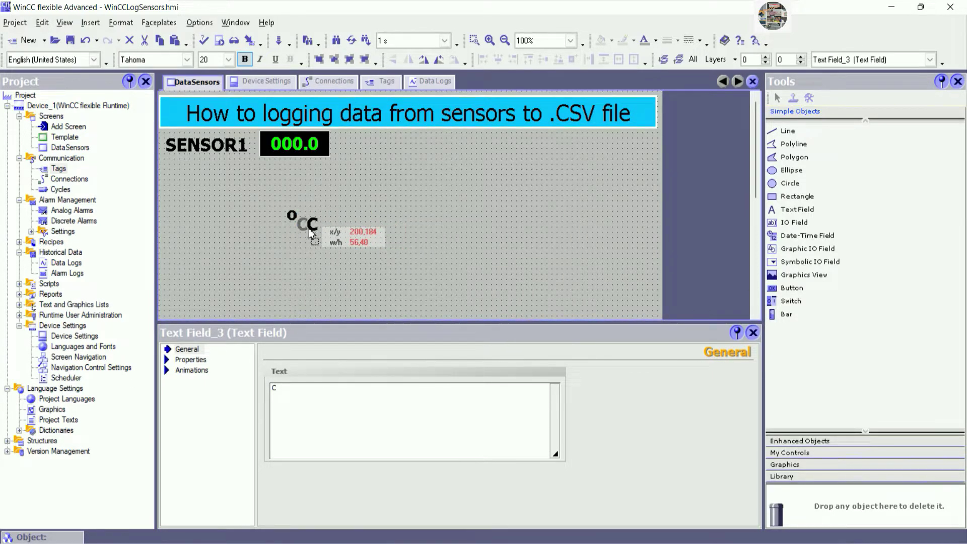
{"action": "left_click", "coordinate": [328, 226]}
Set the o label's font size to 11 and position it at the C's upper left as a degree sign.
{"action": "left_click", "coordinate": [293, 216]}
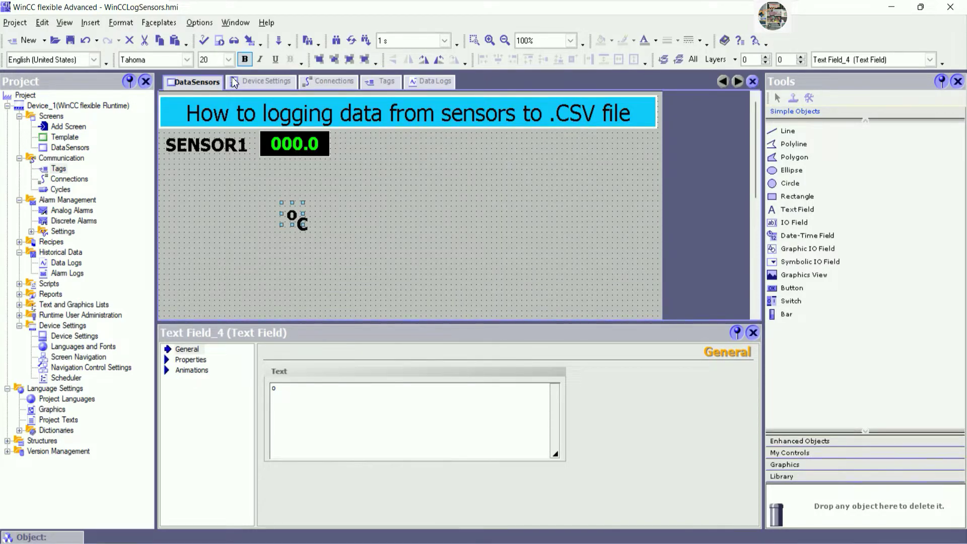
{"action": "left_click", "coordinate": [229, 59]}
{"action": "left_click", "coordinate": [214, 89]}
{"action": "left_click", "coordinate": [337, 210]}
{"action": "left_click", "coordinate": [300, 223]}
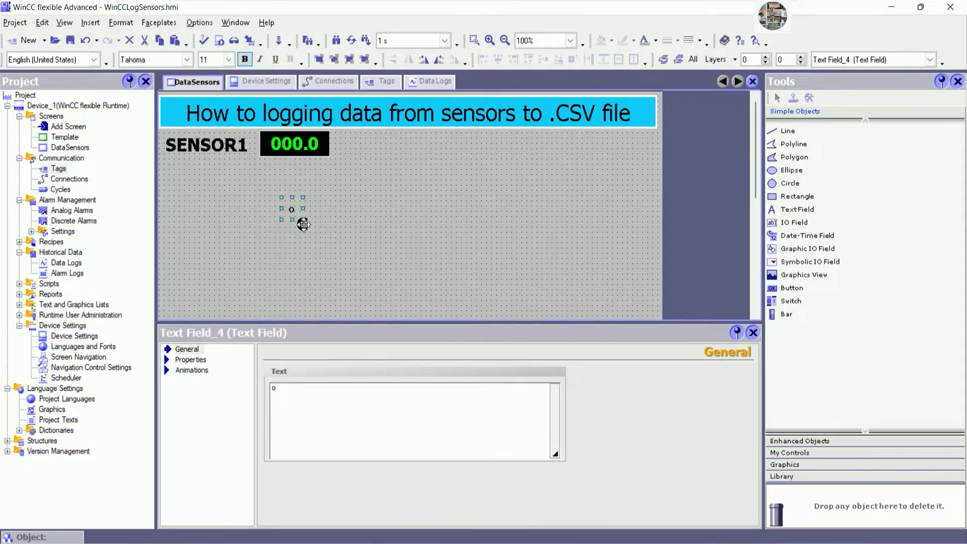
{"action": "left_click", "coordinate": [328, 218]}
{"action": "left_click", "coordinate": [296, 212]}
{"action": "left_click_drag", "start_coordinate": [296, 212], "coordinate": [301, 216]}
Group the o and C labels and place the °C group directly to the right of the IO field.
{"action": "left_click", "coordinate": [346, 258]}
{"action": "left_click", "coordinate": [302, 222]}
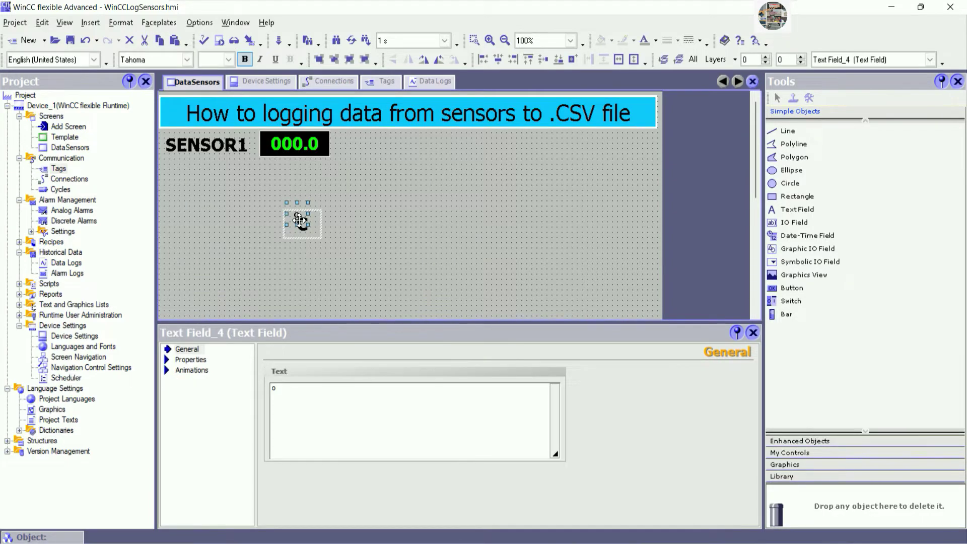
{"action": "right_click", "coordinate": [304, 223]}
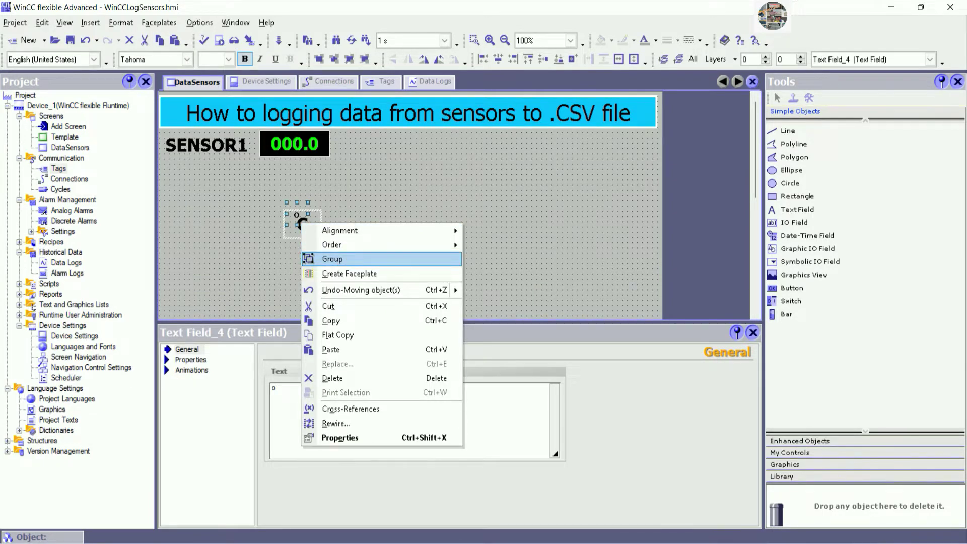
{"action": "left_click", "coordinate": [348, 259]}
{"action": "left_click_drag", "start_coordinate": [301, 222], "coordinate": [342, 145]}
{"action": "left_click", "coordinate": [398, 166]}
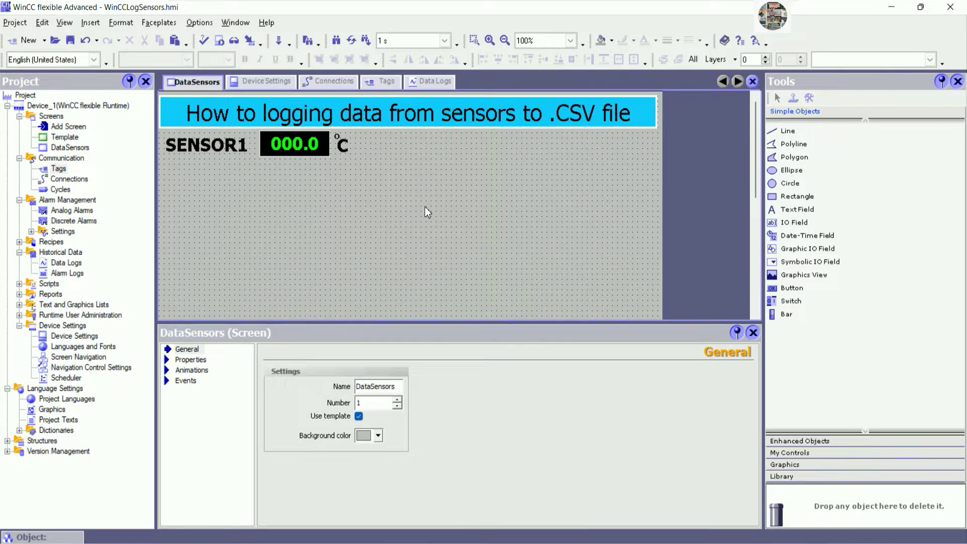
Copy the SENSOR1 label, its IO field and the °C group, paste them and place the copy directly below as a second row.
{"action": "left_click", "coordinate": [198, 149]}
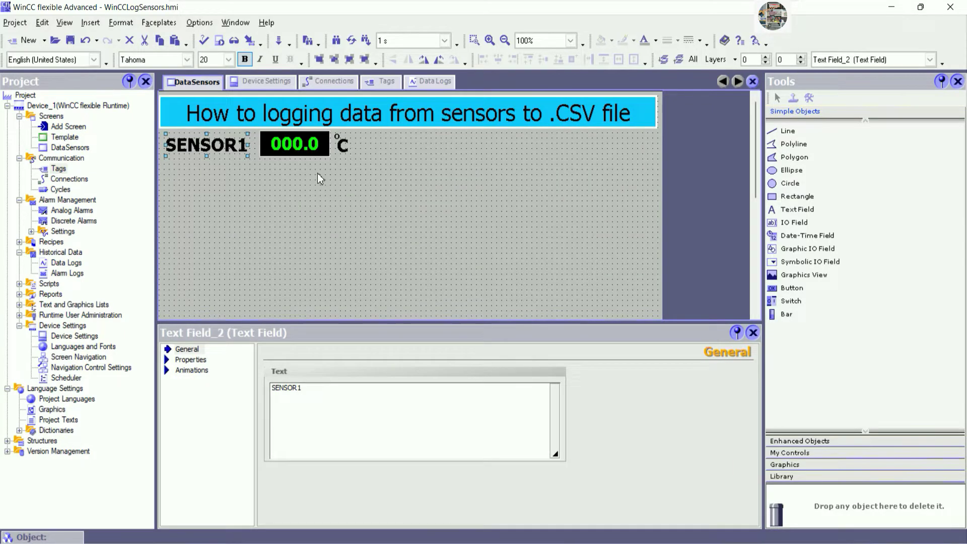
{"action": "left_click", "coordinate": [344, 146], "text": "shift"}
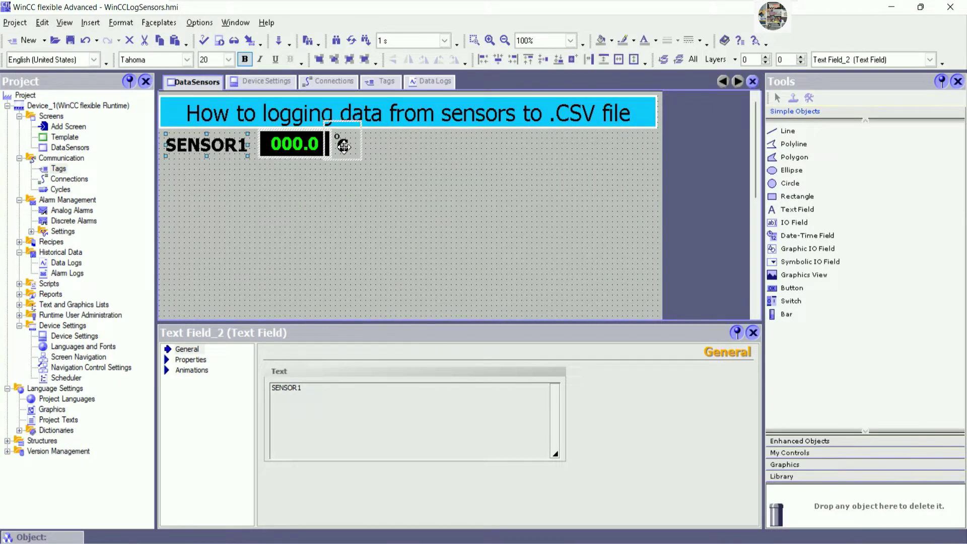
{"action": "right_click", "coordinate": [282, 151]}
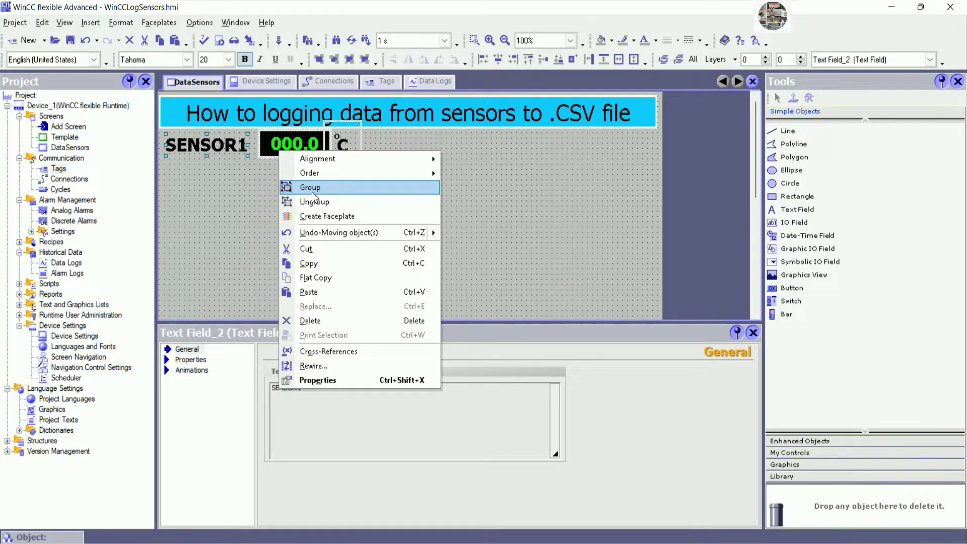
{"action": "left_click", "coordinate": [327, 262]}
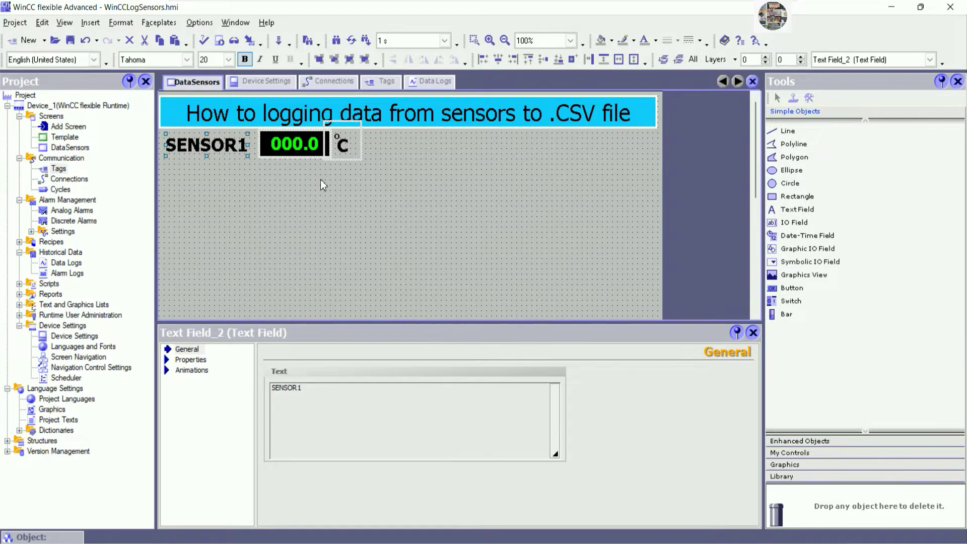
{"action": "right_click", "coordinate": [319, 180]}
{"action": "left_click", "coordinate": [348, 247]}
{"action": "left_click_drag", "start_coordinate": [299, 150], "coordinate": [295, 177]}
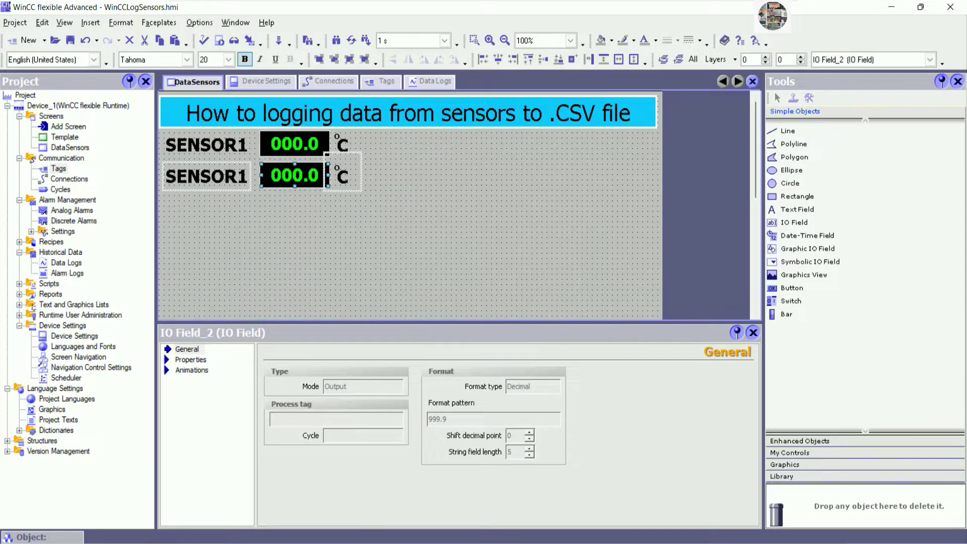
{"action": "key", "text": "Up"}
{"action": "key", "text": "Up"}
{"action": "key", "text": "Up"}
{"action": "key", "text": "Up"}
{"action": "key", "text": "Up"}
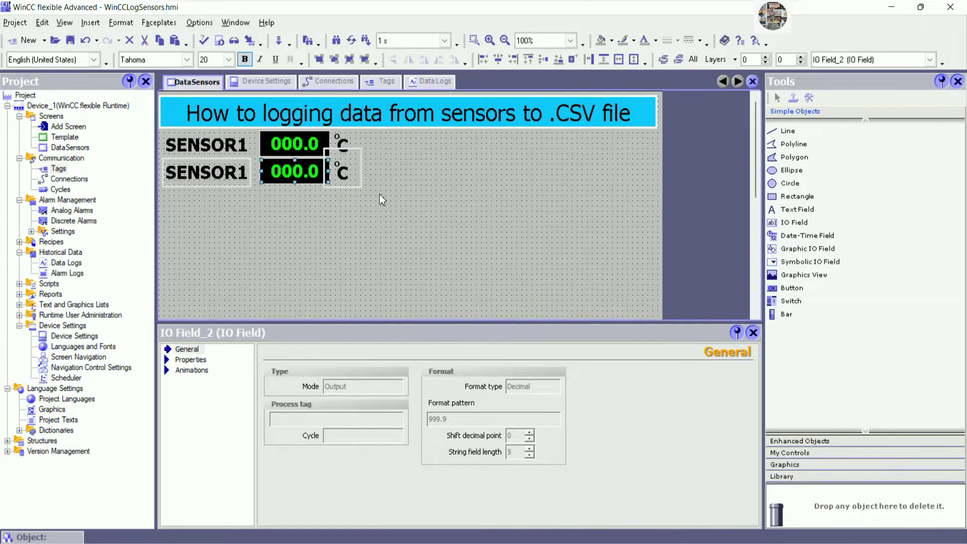
Paste the sensor row two more times to form the third and fourth rows.
{"action": "left_click", "coordinate": [361, 200]}
{"action": "right_click", "coordinate": [364, 218]}
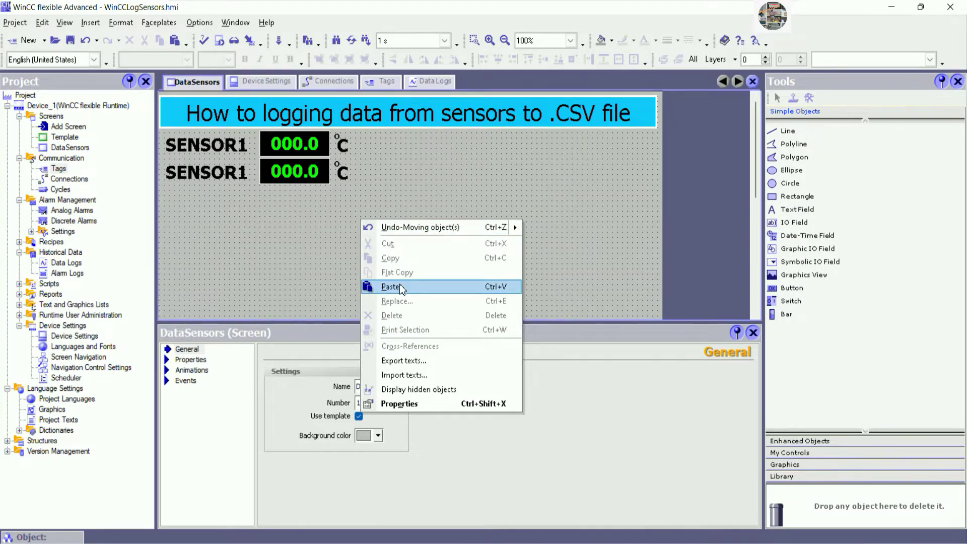
{"action": "left_click", "coordinate": [400, 282]}
{"action": "right_click", "coordinate": [387, 243]}
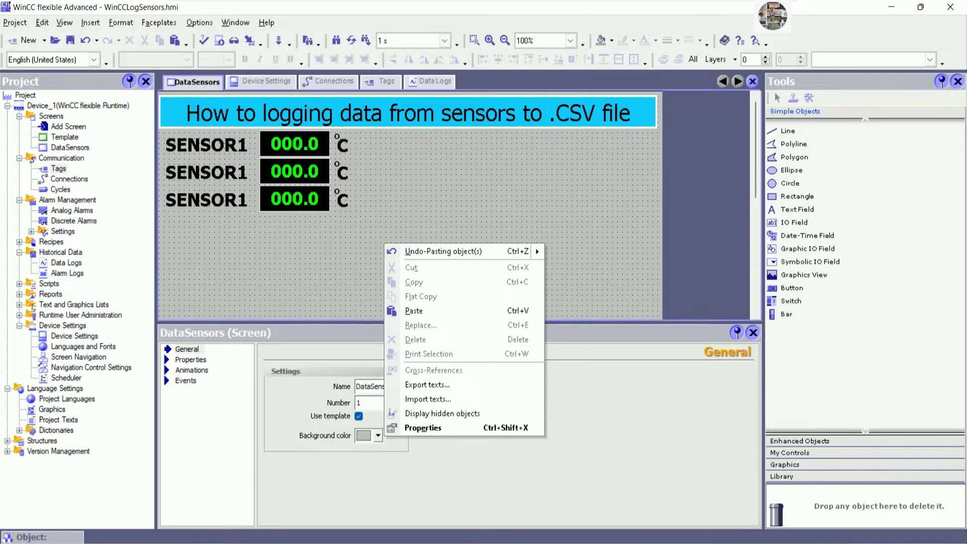
{"action": "left_click", "coordinate": [415, 309]}
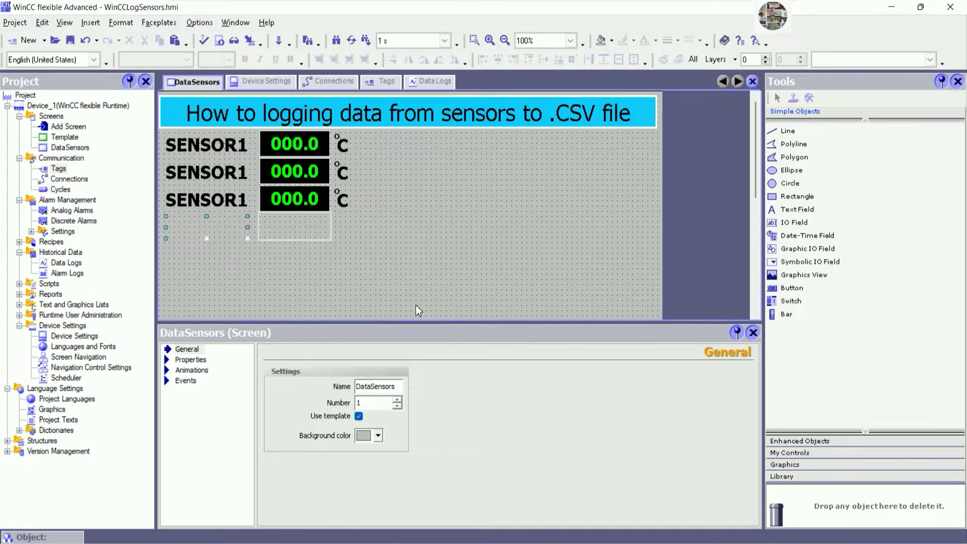
{"action": "left_click", "coordinate": [347, 259]}
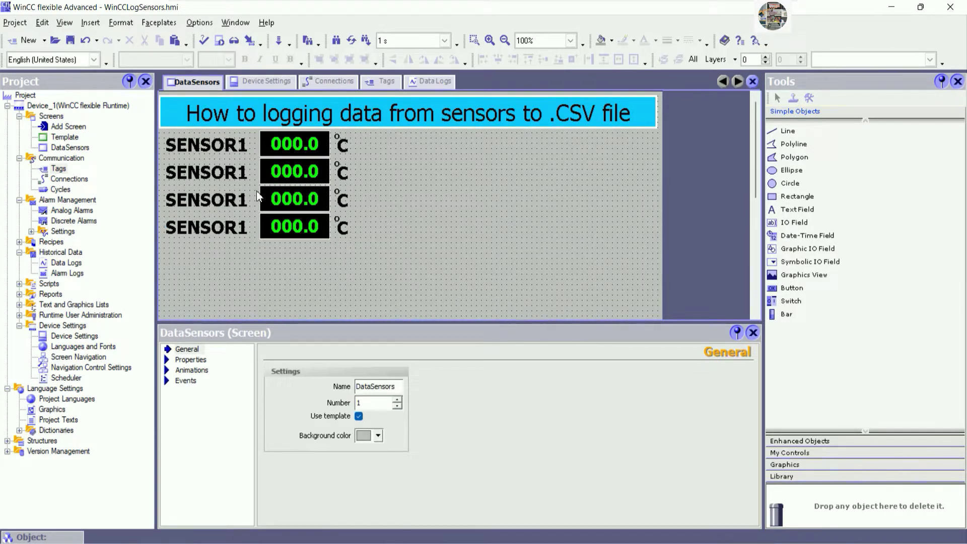
Change the labels of the second, third and fourth rows to SENSOR2, SENSOR3 and SENSOR4.
{"action": "left_click", "coordinate": [246, 175]}
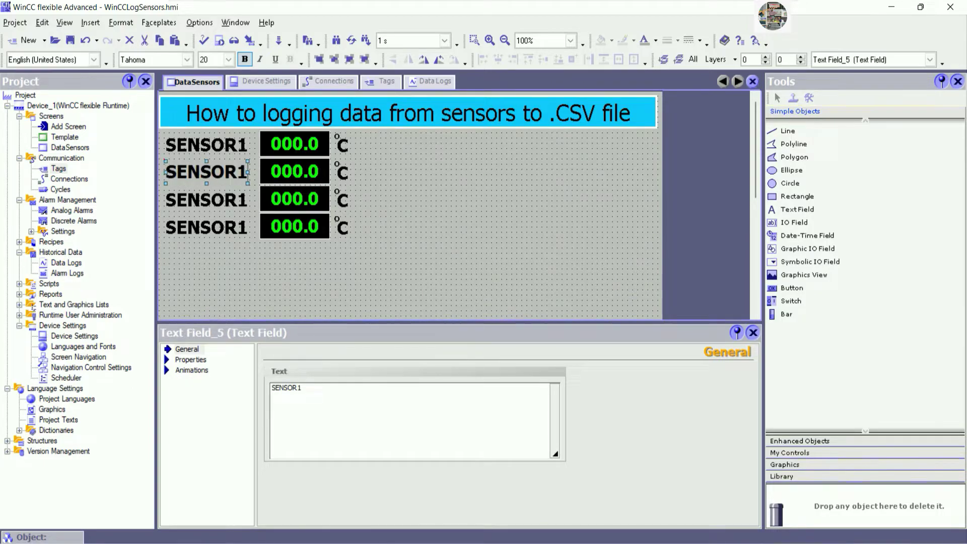
{"action": "key", "text": "BackSpace"}
{"action": "type", "text": "2"}
{"action": "left_click", "coordinate": [434, 213]}
{"action": "left_click", "coordinate": [242, 199]}
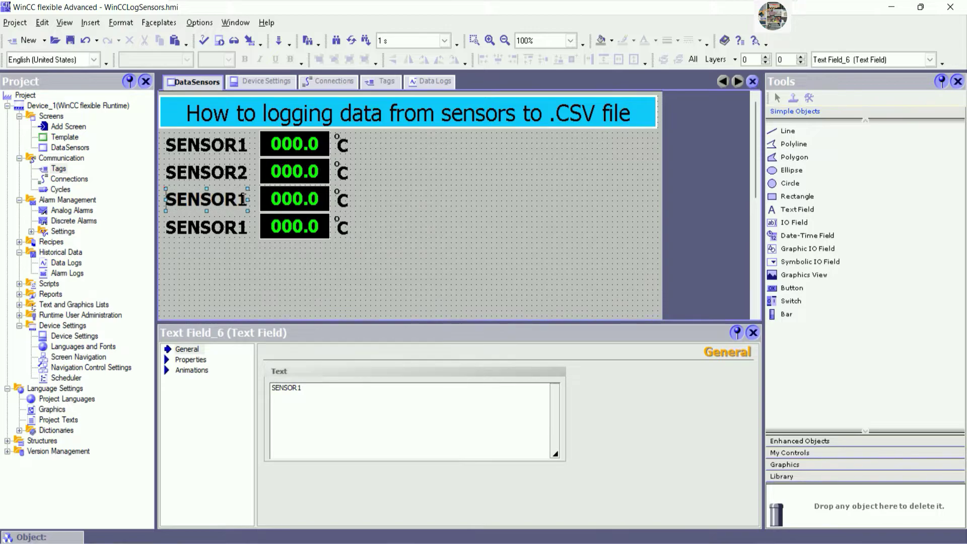
{"action": "key", "text": "BackSpace"}
{"action": "type", "text": "3"}
{"action": "left_click", "coordinate": [316, 260]}
{"action": "left_click", "coordinate": [206, 227]}
{"action": "key", "text": "BackSpace"}
{"action": "type", "text": "4"}
{"action": "left_click", "coordinate": [419, 259]}
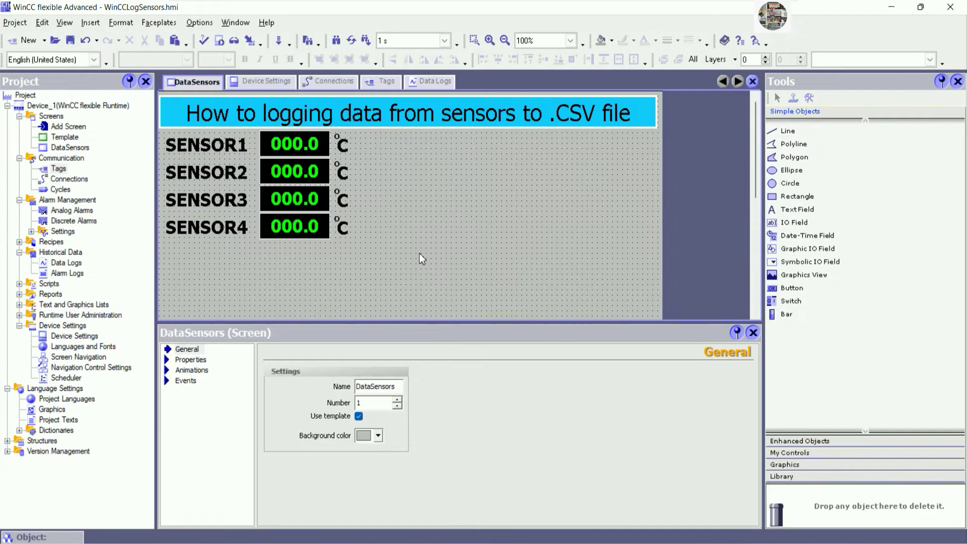
Set the process tag of the IO field in the SENSOR2 row to ActualSensor2.
{"action": "left_click_drag", "start_coordinate": [562, 328], "coordinate": [576, 421]}
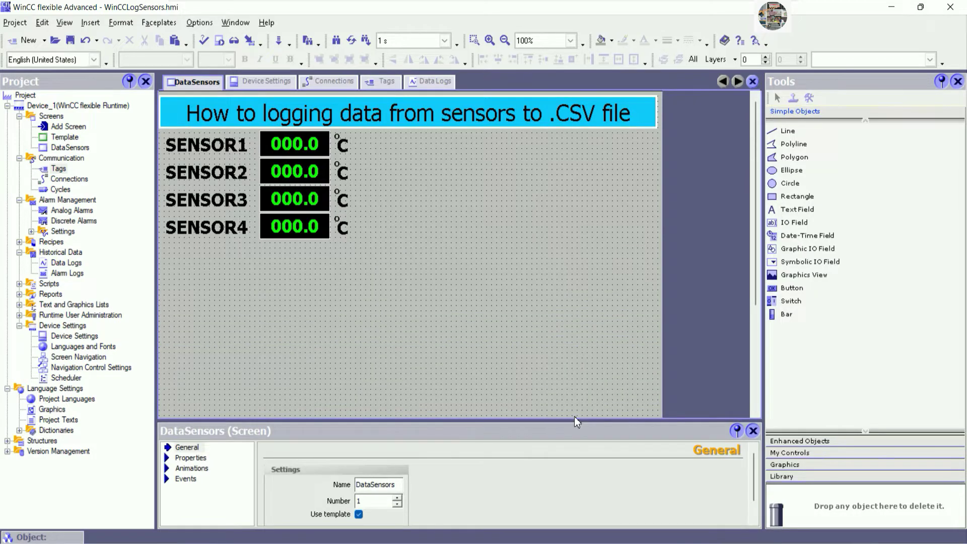
{"action": "scroll", "coordinate": [513, 256], "scroll_direction": "down", "scroll_amount": 5}
{"action": "scroll", "coordinate": [511, 256], "scroll_direction": "up", "scroll_amount": 5}
{"action": "left_click", "coordinate": [313, 171]}
{"action": "left_click_drag", "start_coordinate": [381, 421], "coordinate": [382, 334]}
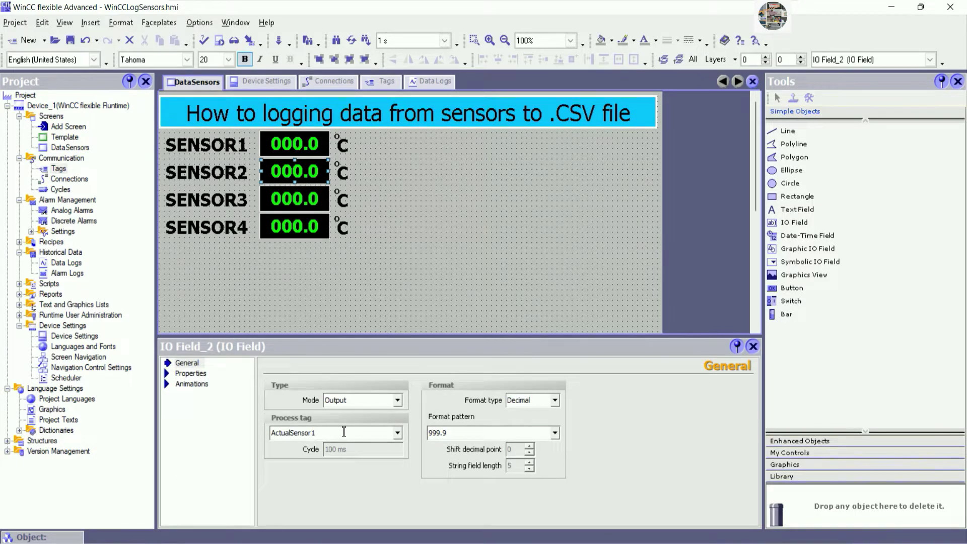
{"action": "key", "text": "BackSpace"}
{"action": "type", "text": "2"}
{"action": "left_click", "coordinate": [308, 442]}
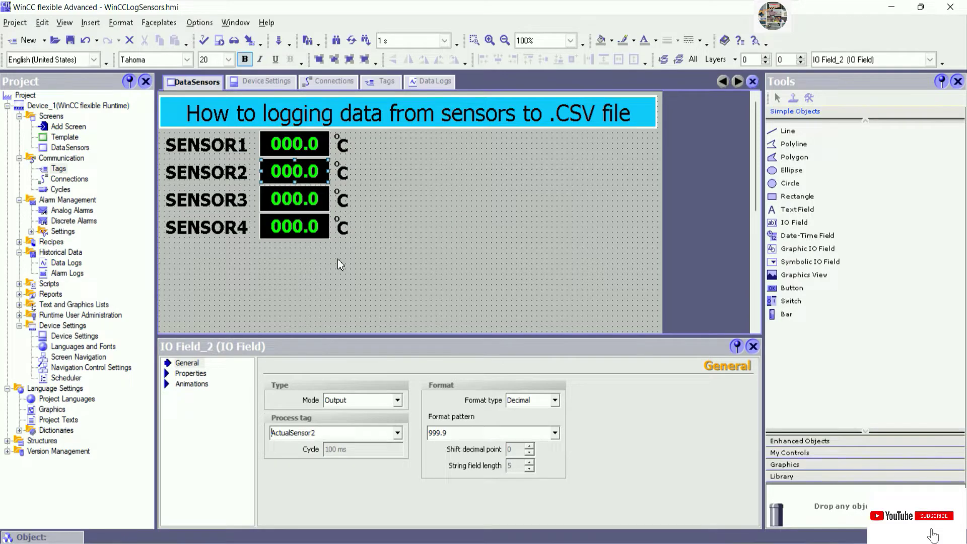
Assign the process tag ActualSensor3 to the IO field in the SENSOR3 row.
{"action": "left_click", "coordinate": [310, 202]}
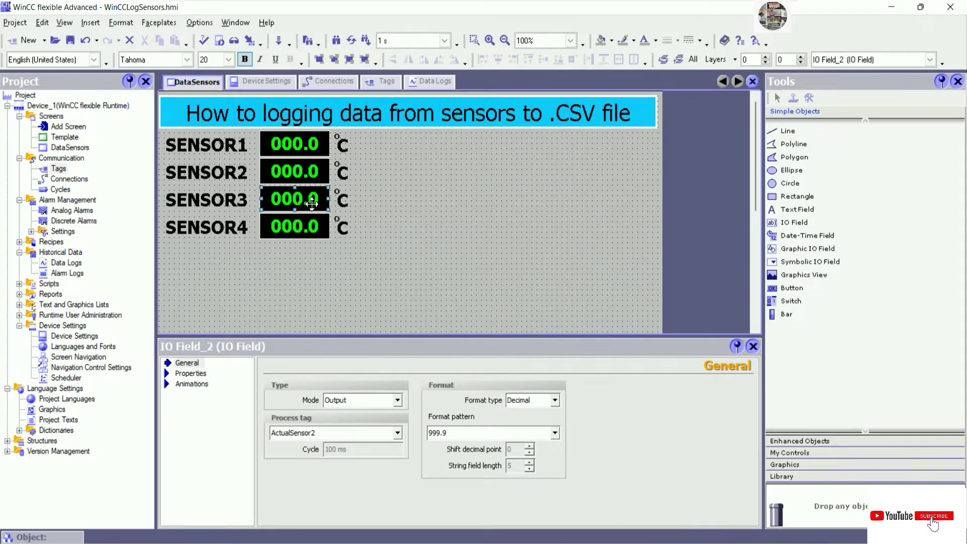
{"action": "left_click", "coordinate": [332, 428]}
{"action": "key", "text": "BackSpace"}
{"action": "type", "text": "3"}
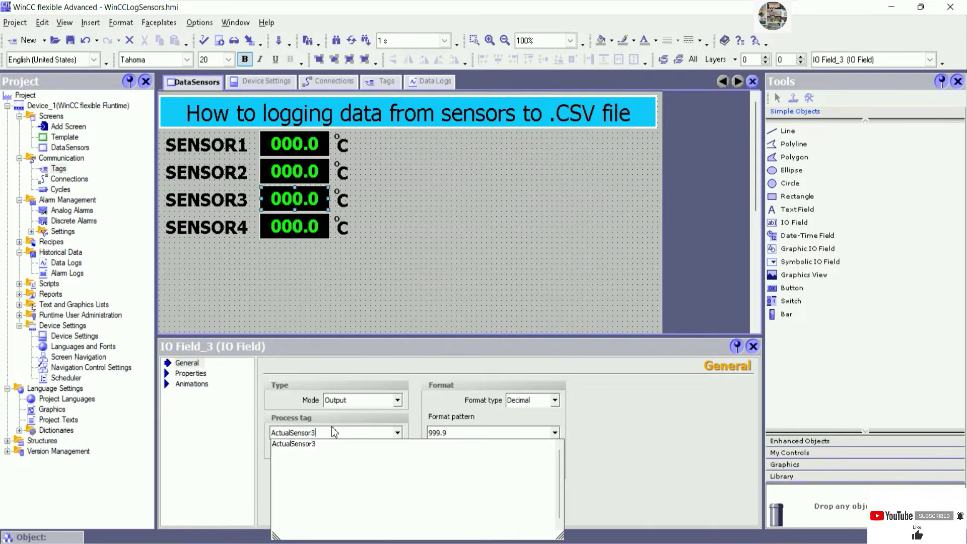
{"action": "left_click", "coordinate": [309, 442]}
Assign the process tag ActualSensor4 to the IO field in the SENSOR4 row.
{"action": "left_click", "coordinate": [302, 227]}
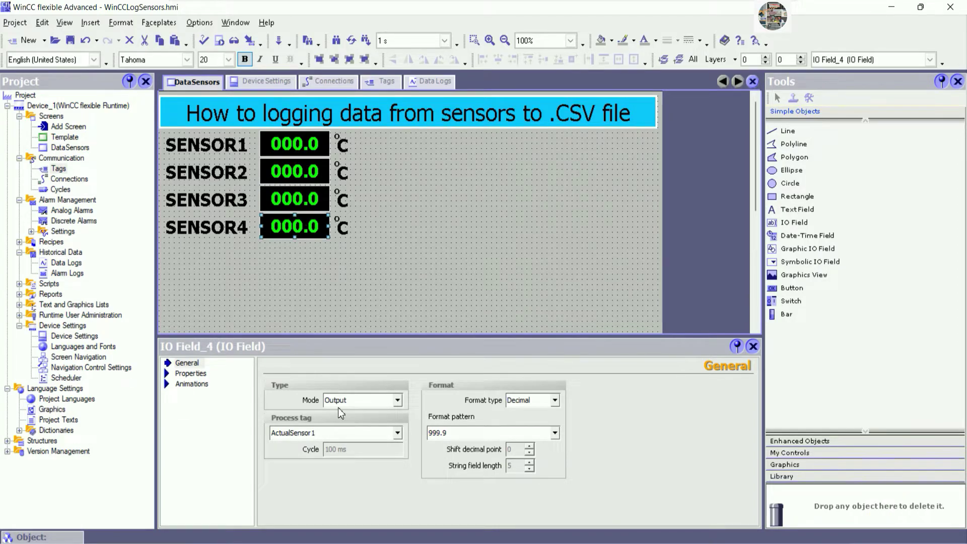
{"action": "left_click", "coordinate": [336, 433]}
{"action": "key", "text": "BackSpace"}
{"action": "type", "text": "4"}
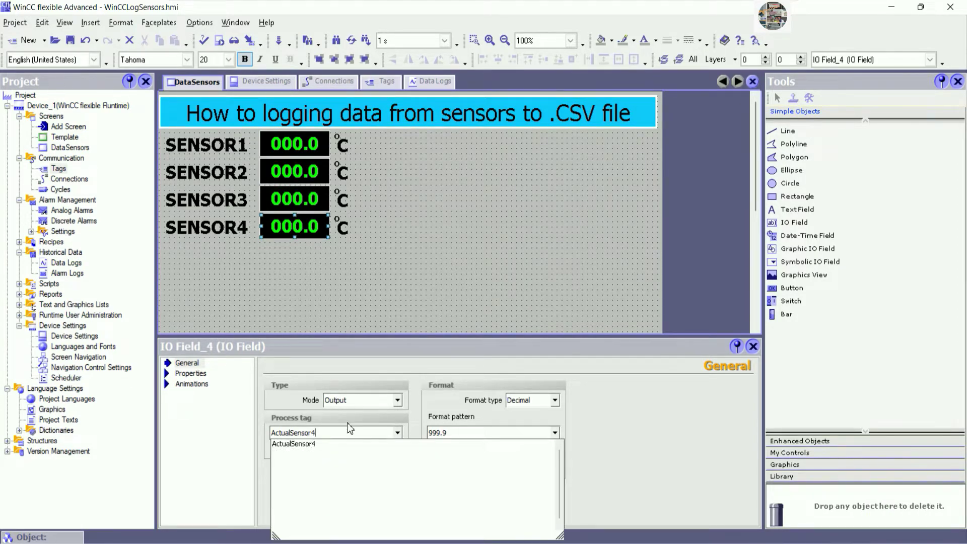
{"action": "left_click", "coordinate": [322, 446]}
{"action": "left_click", "coordinate": [445, 257]}
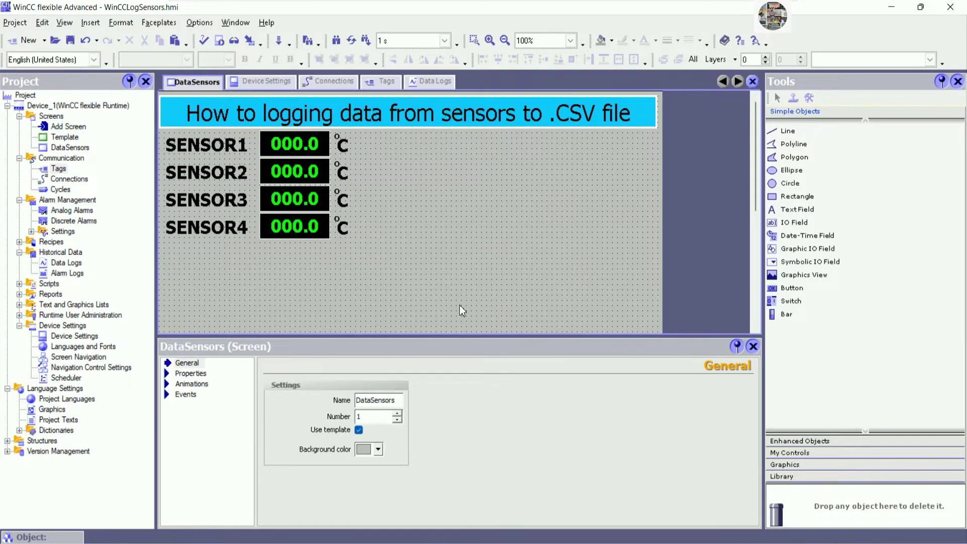
Copy all four sensor rows, paste them and place the copy beside the originals as a second column at the same height.
{"action": "left_click_drag", "start_coordinate": [161, 129], "coordinate": [365, 247]}
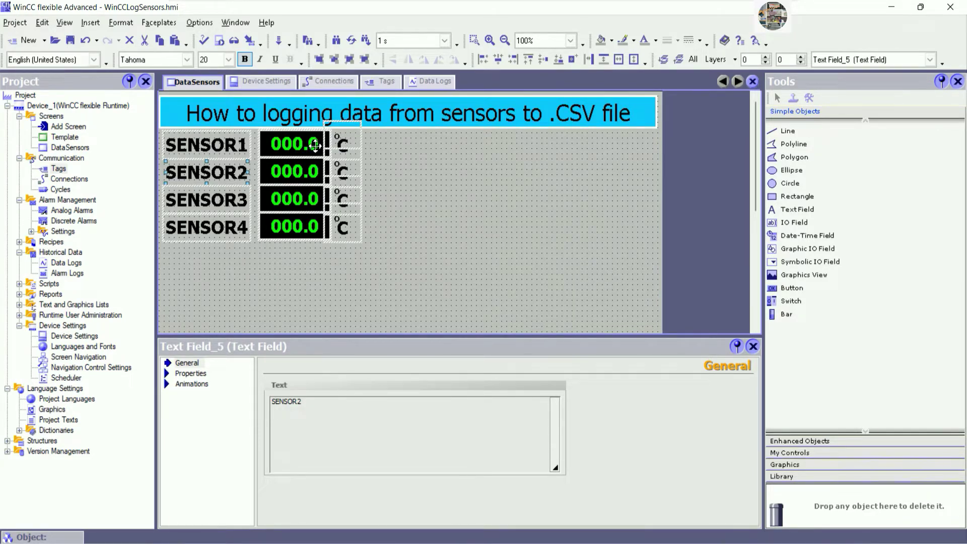
{"action": "right_click", "coordinate": [296, 146]}
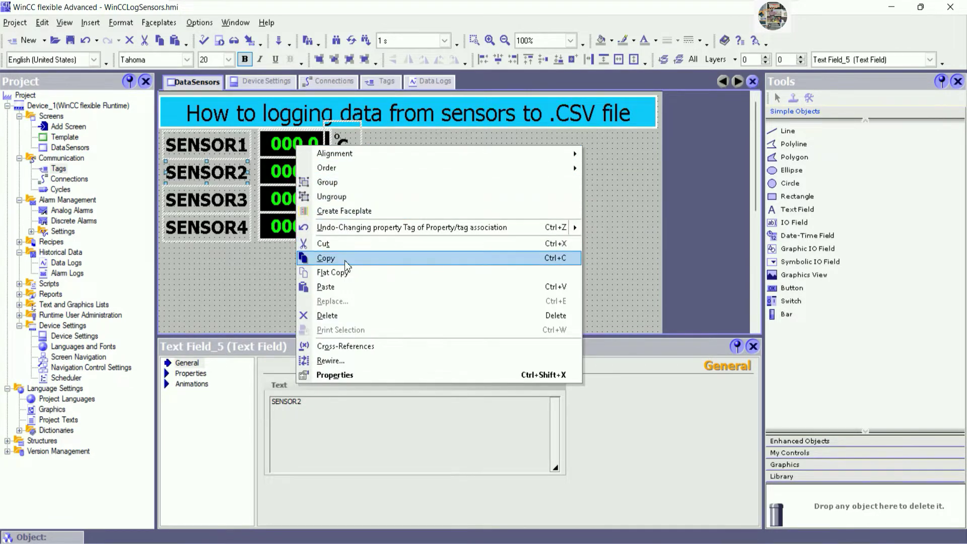
{"action": "left_click", "coordinate": [455, 180]}
{"action": "right_click", "coordinate": [455, 181]}
{"action": "left_click", "coordinate": [483, 247]}
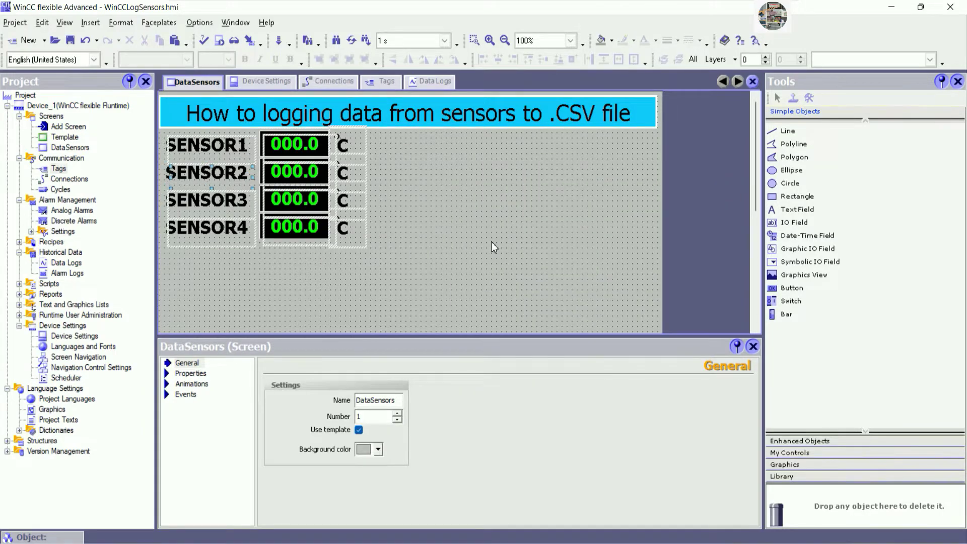
{"action": "left_click_drag", "start_coordinate": [317, 178], "coordinate": [550, 173]}
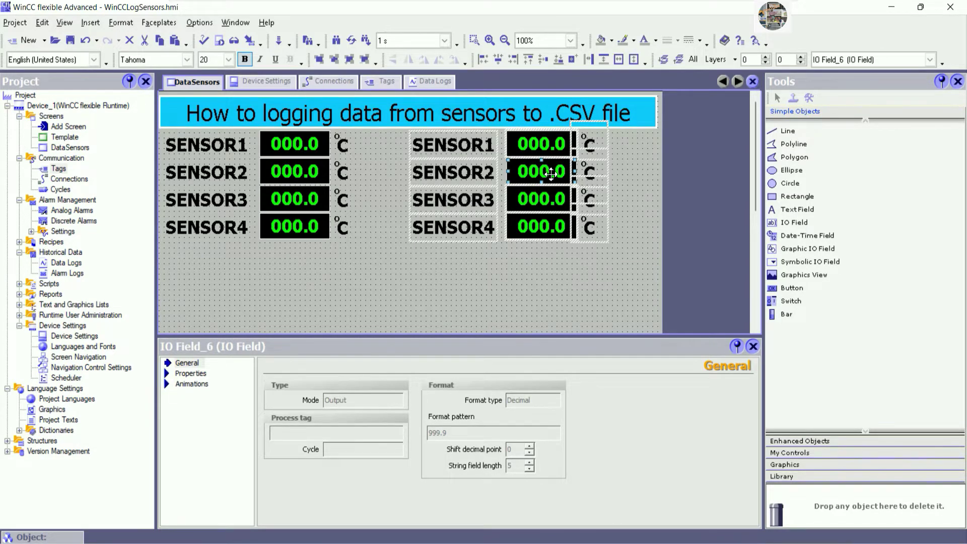
Move the pasted sensor column further right until it sits close to the screen's right edge.
{"action": "key", "text": "Right"}
{"action": "key", "text": "Right"}
{"action": "key", "text": "Right"}
{"action": "key", "text": "Right"}
{"action": "key", "text": "Right"}
{"action": "key", "text": "Right"}
{"action": "key", "text": "Right"}
{"action": "key", "text": "Right"}
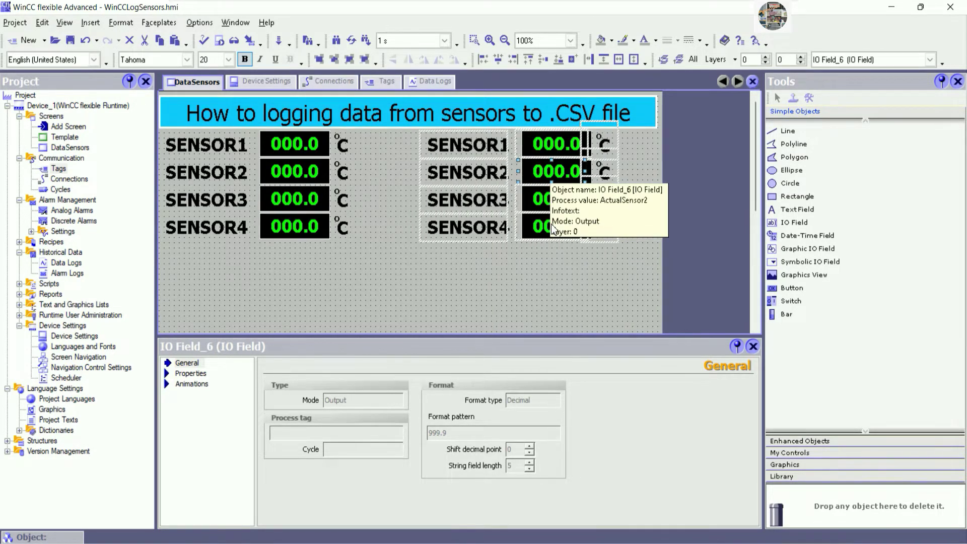
{"action": "key", "text": "Right"}
{"action": "key", "text": "Right"}
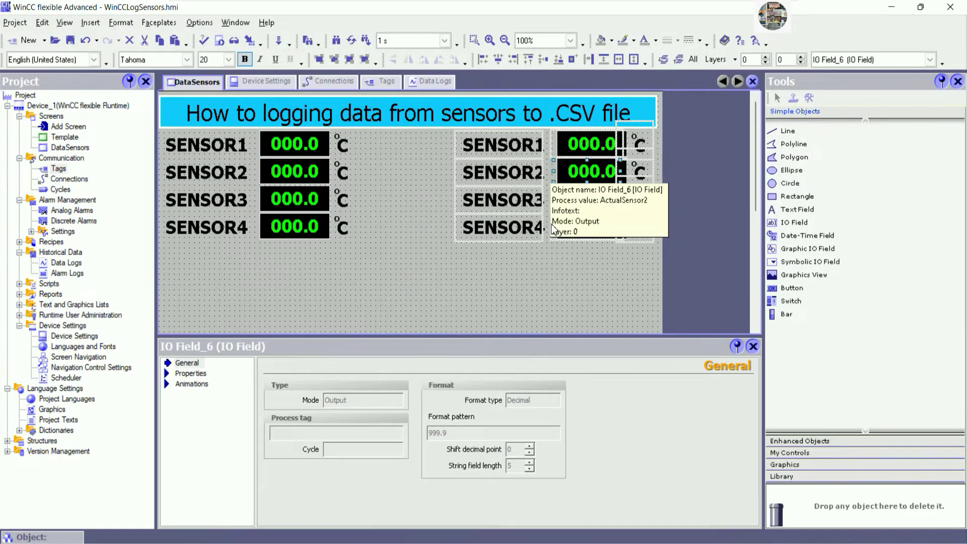
{"action": "left_click", "coordinate": [436, 280]}
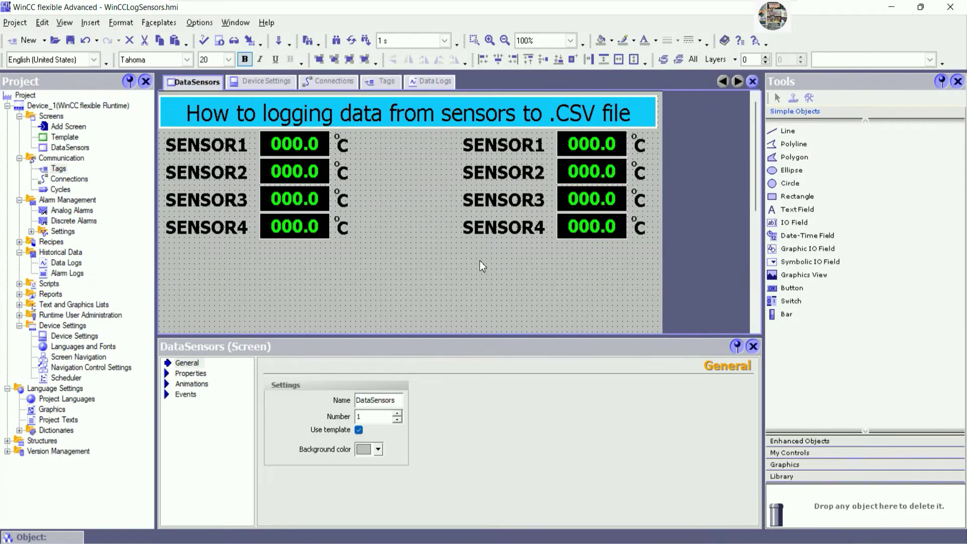
Insert a 5 before the 1 in the right column's first label and change its second label to SENSOR6.
{"action": "double_click", "coordinate": [534, 145]}
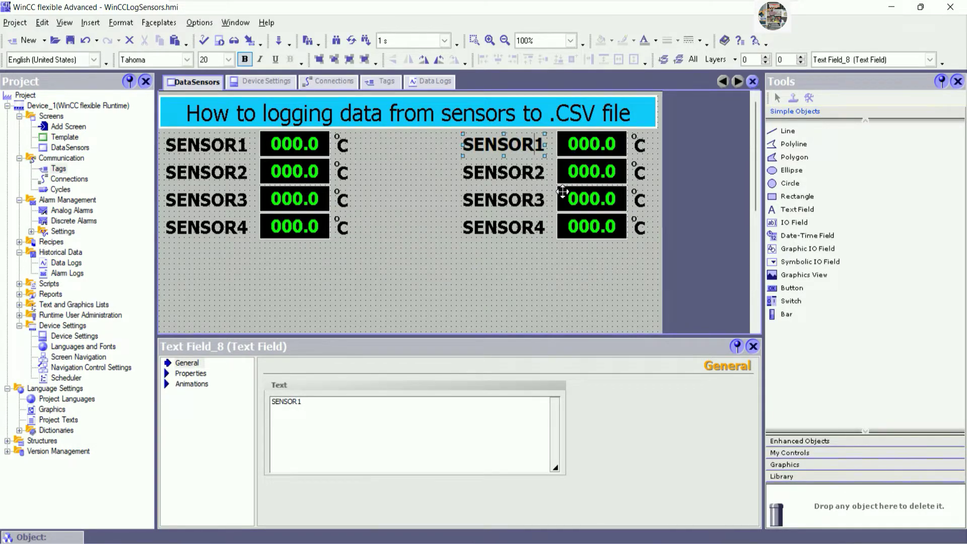
{"action": "type", "text": "5"}
{"action": "left_click", "coordinate": [555, 282]}
{"action": "double_click", "coordinate": [540, 174]}
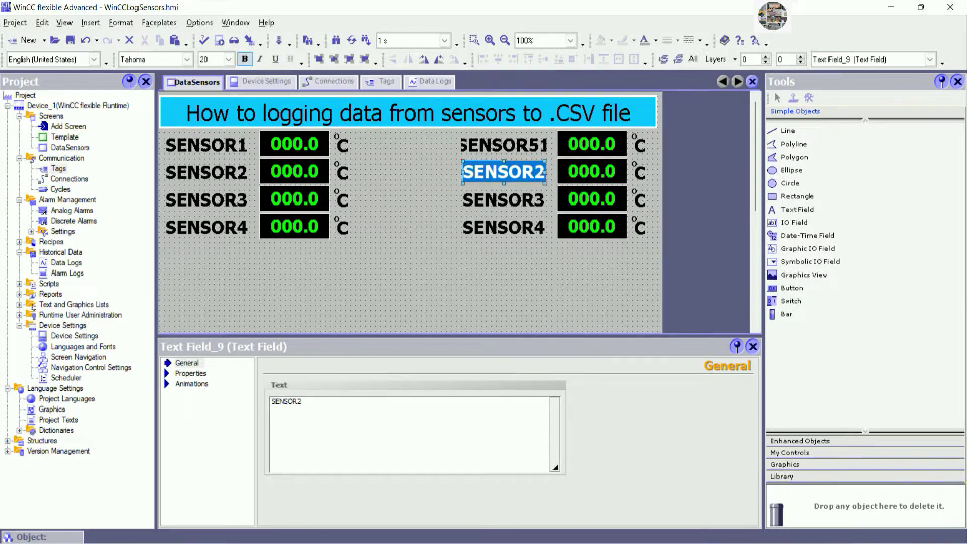
{"action": "left_click", "coordinate": [539, 179]}
{"action": "key", "text": "Delete"}
{"action": "type", "text": "6"}
Change the right column's third and fourth labels to SENSOR7 and SENSOR8.
{"action": "left_click", "coordinate": [546, 198]}
{"action": "left_click", "coordinate": [546, 198]}
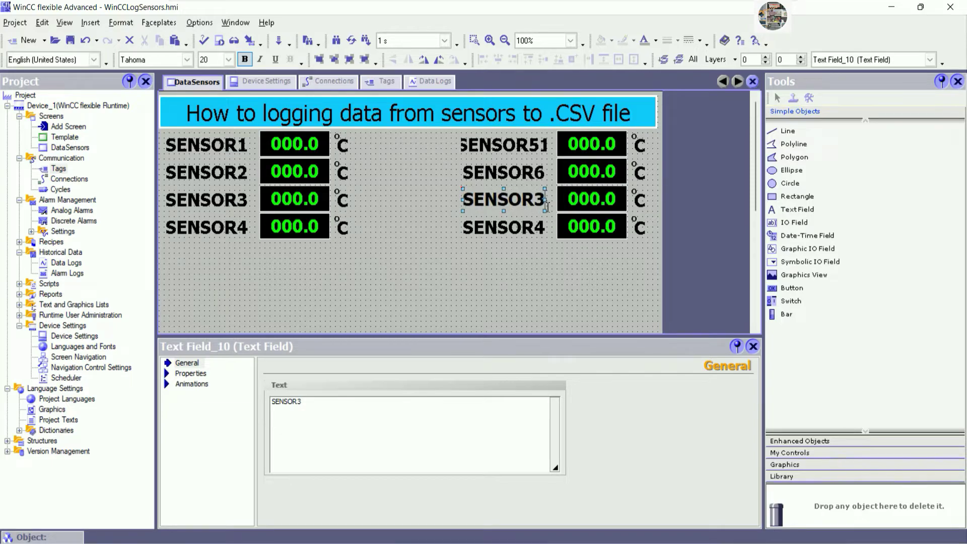
{"action": "key", "text": "BackSpace"}
{"action": "type", "text": "7"}
{"action": "left_click", "coordinate": [542, 227]}
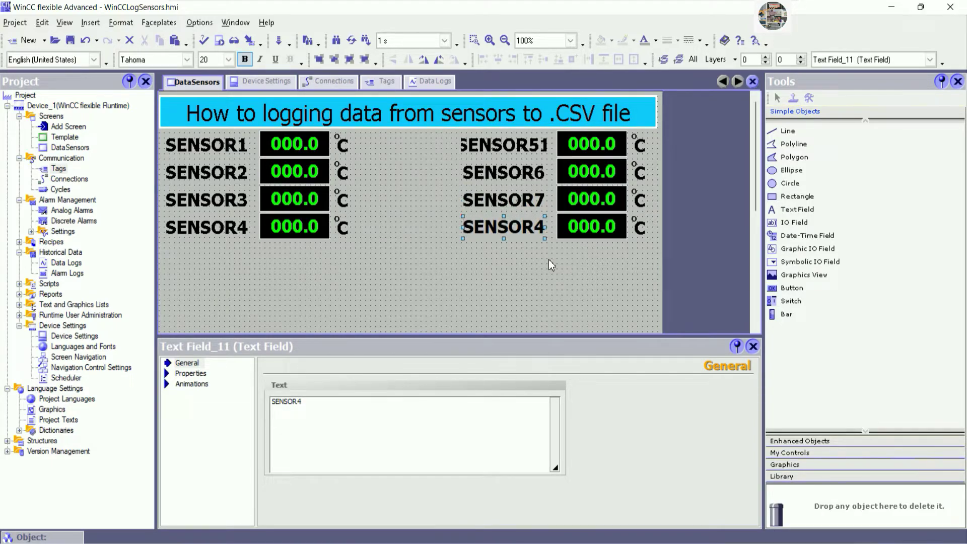
{"action": "left_click", "coordinate": [546, 227]}
{"action": "key", "text": "BackSpace"}
{"action": "type", "text": "8"}
{"action": "left_click", "coordinate": [551, 275]}
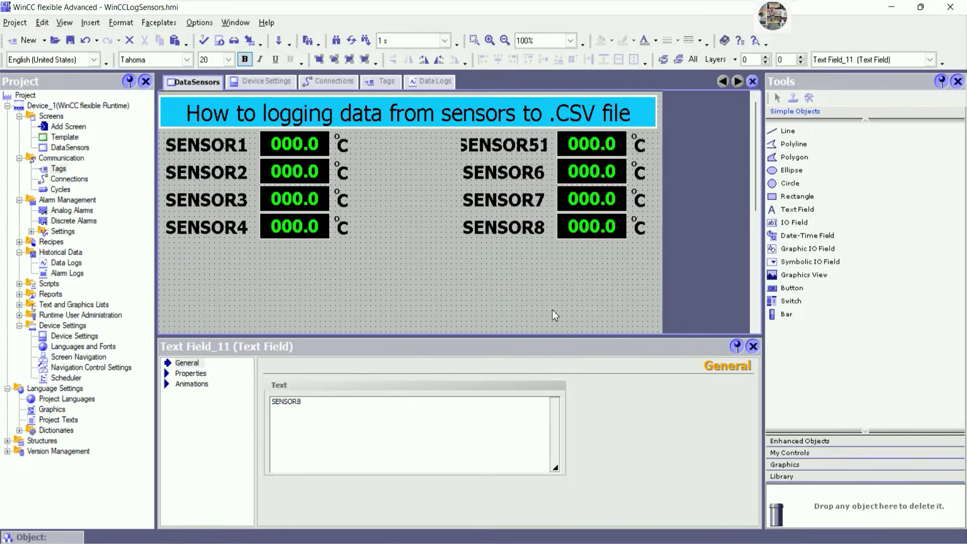
Set the process tag of the right column's first IO field to ActualSensor5.
{"action": "left_click", "coordinate": [595, 148]}
{"action": "key", "text": "BackSpace"}
{"action": "type", "text": "5"}
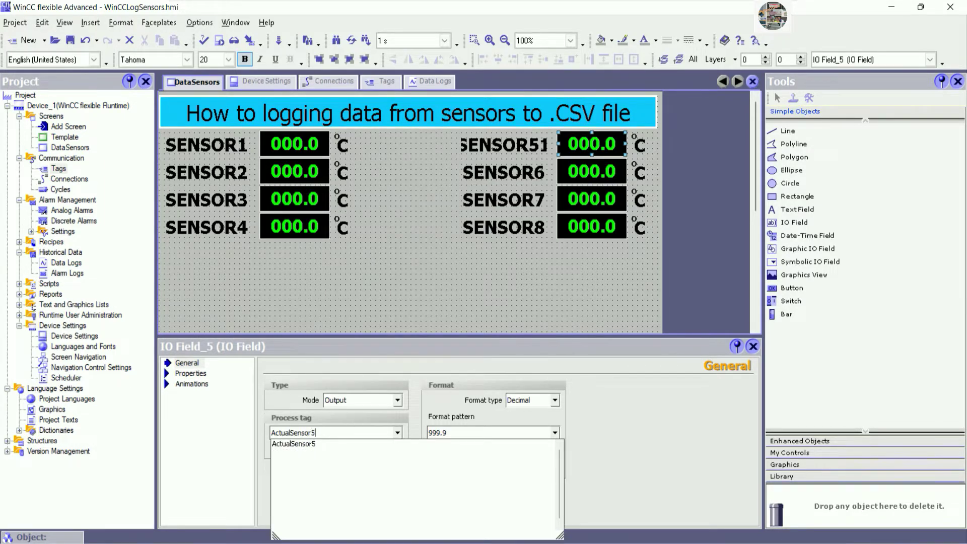
{"action": "left_click", "coordinate": [312, 445]}
Set the process tags of the right column's second and third IO fields to ActualSensor6 and ActualSensor7.
{"action": "left_click", "coordinate": [593, 177]}
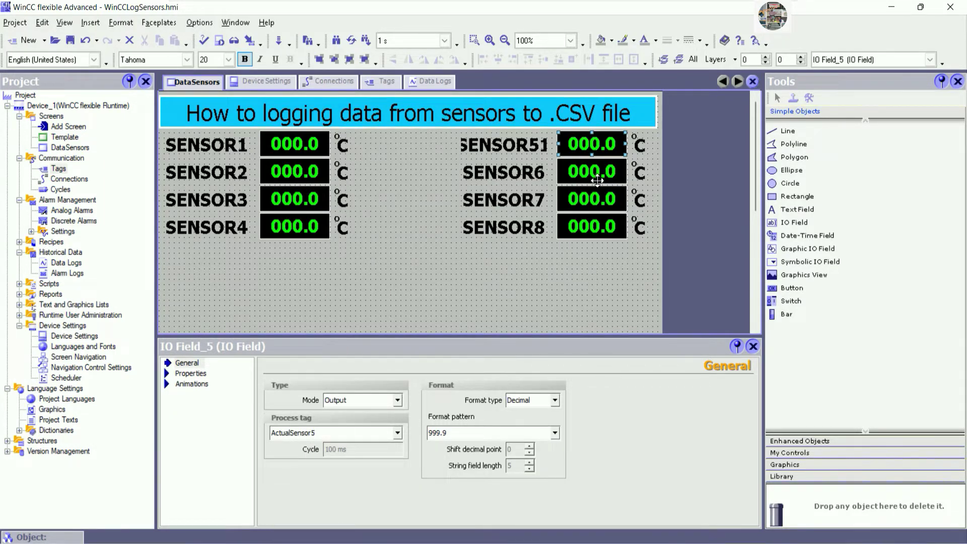
{"action": "left_click", "coordinate": [337, 432]}
{"action": "key", "text": "BackSpace"}
{"action": "type", "text": "6"}
{"action": "left_click", "coordinate": [322, 446]}
{"action": "left_click", "coordinate": [579, 203]}
{"action": "key", "text": "BackSpace"}
{"action": "type", "text": "7"}
{"action": "left_click", "coordinate": [327, 444]}
Set the process tag of the right column's fourth IO field to ActualSensor8.
{"action": "left_click", "coordinate": [585, 230]}
{"action": "left_click", "coordinate": [359, 433]}
{"action": "key", "text": "BackSpace"}
{"action": "type", "text": "8"}
{"action": "left_click", "coordinate": [333, 440]}
{"action": "left_click", "coordinate": [549, 299]}
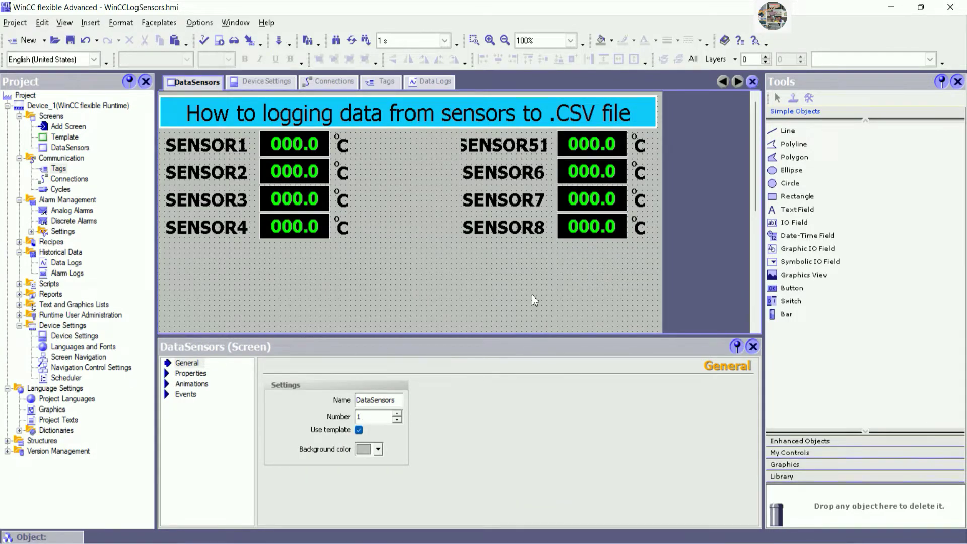
Try left-aligning the right column's four sensor labels, and undo the alignment.
{"action": "left_click", "coordinate": [516, 145]}
{"action": "left_click", "coordinate": [538, 259]}
{"action": "left_click", "coordinate": [505, 146]}
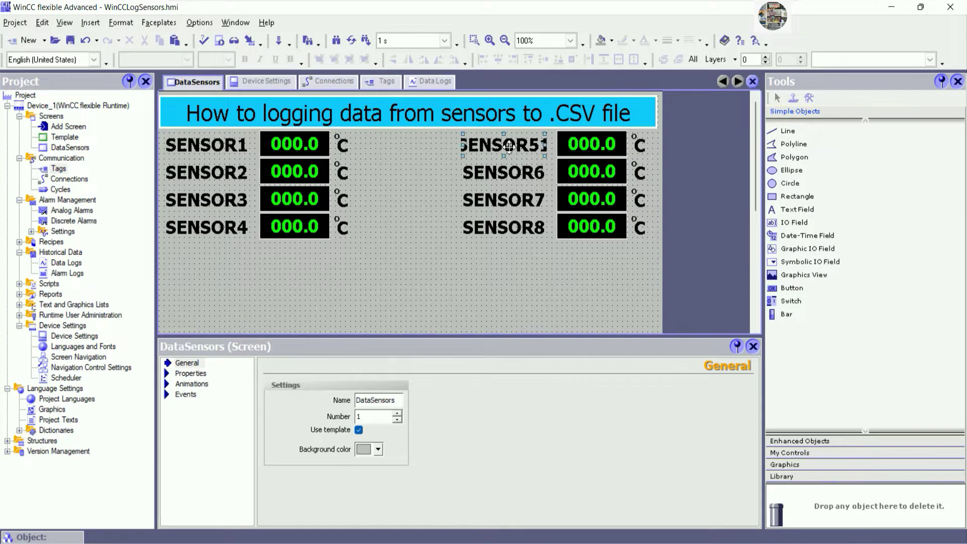
{"action": "left_click", "coordinate": [518, 270]}
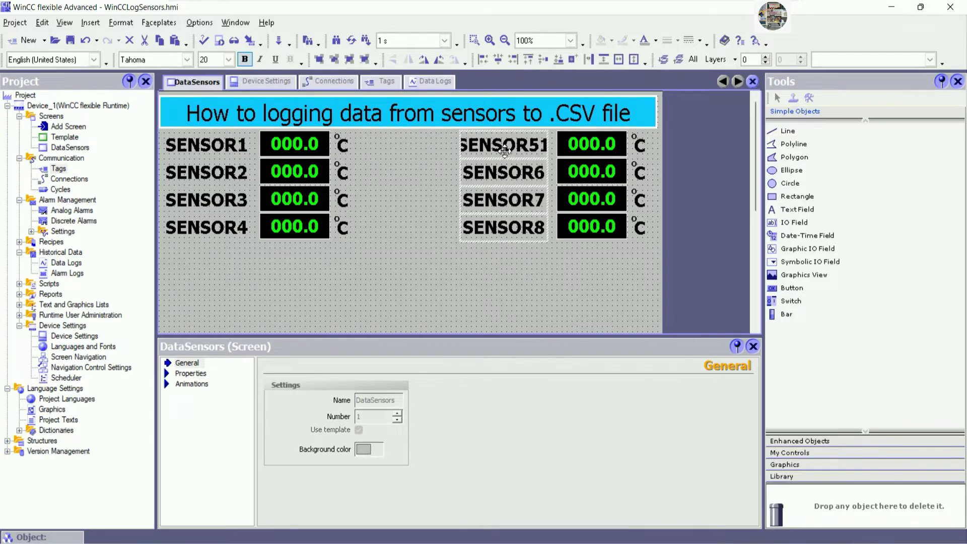
{"action": "left_click", "coordinate": [483, 60]}
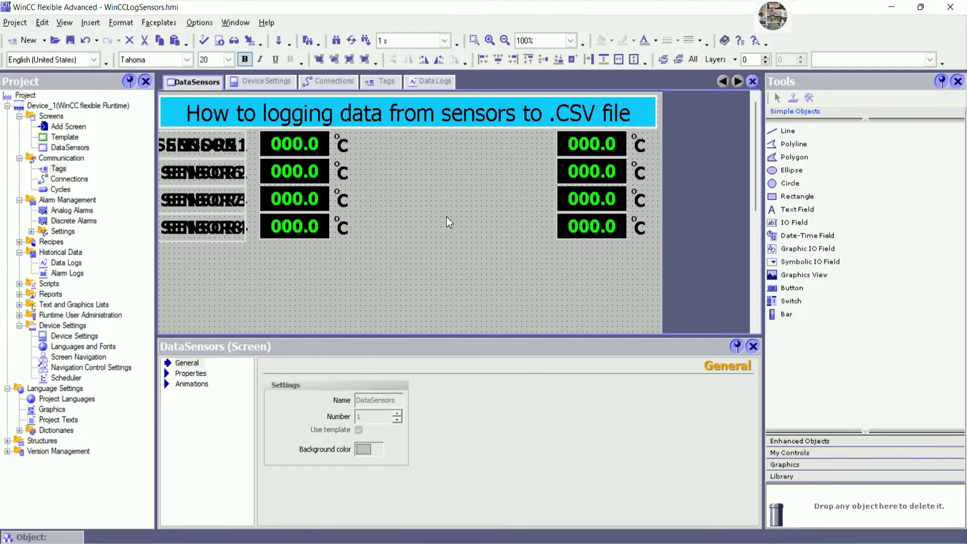
{"action": "key", "text": "ctrl+z"}
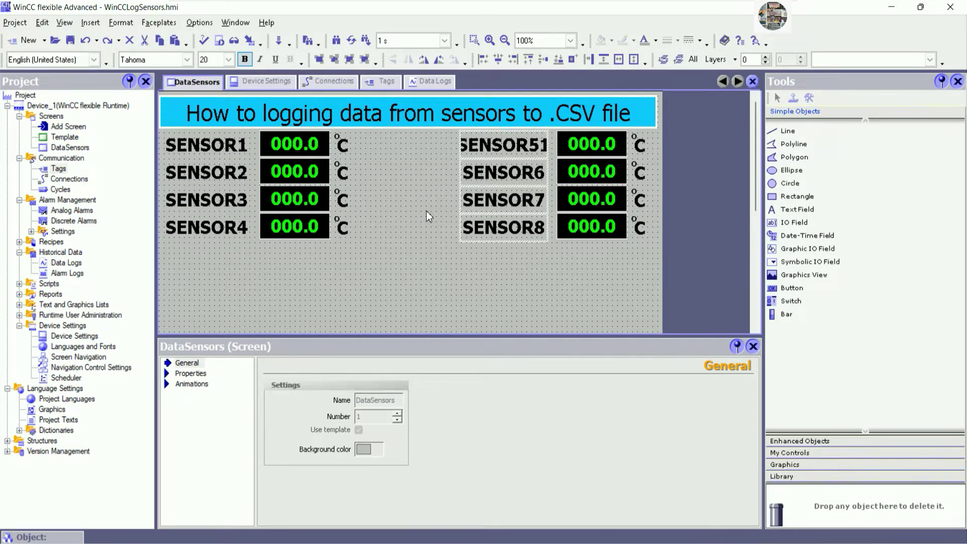
{"action": "left_click", "coordinate": [491, 220]}
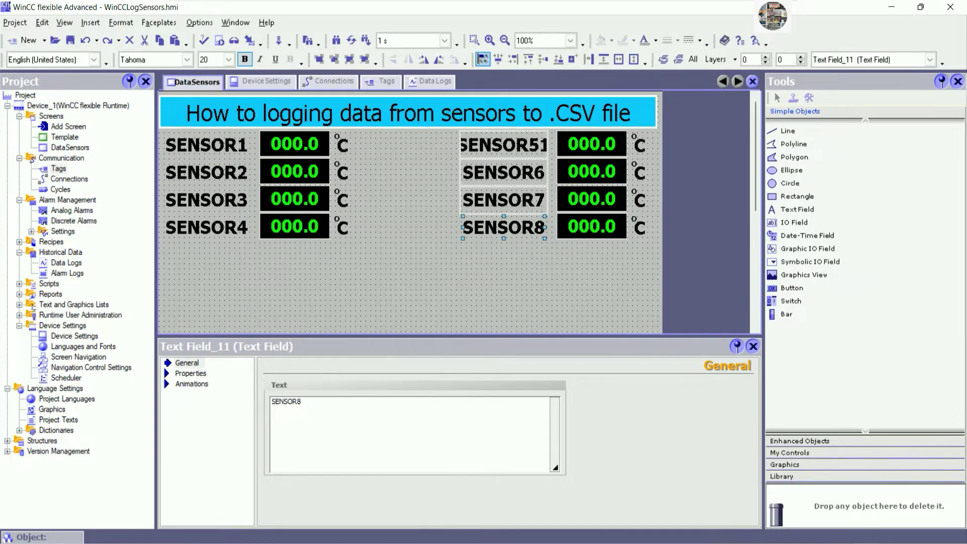
{"action": "left_click", "coordinate": [424, 193]}
Correct the right column's first label to SENSOR5 and save the project.
{"action": "left_click", "coordinate": [462, 148]}
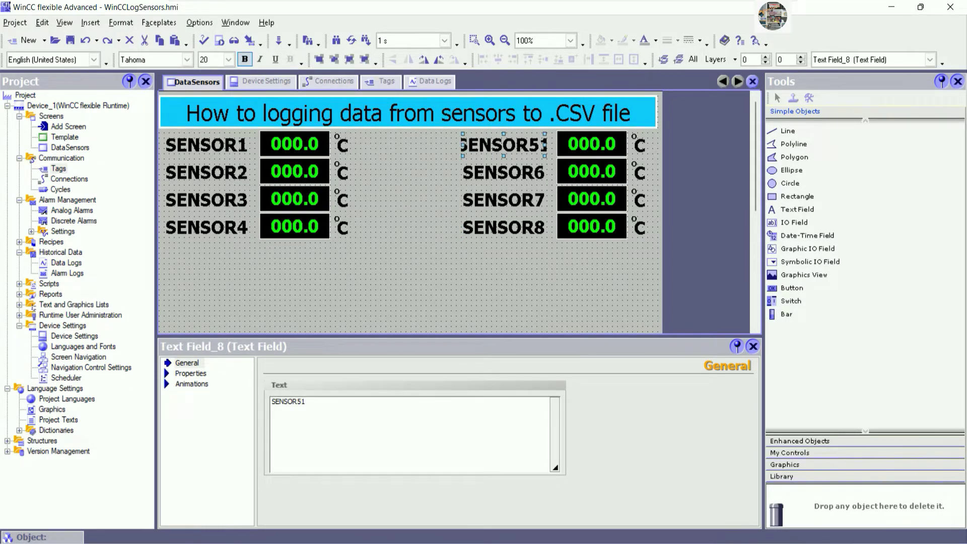
{"action": "double_click", "coordinate": [535, 144]}
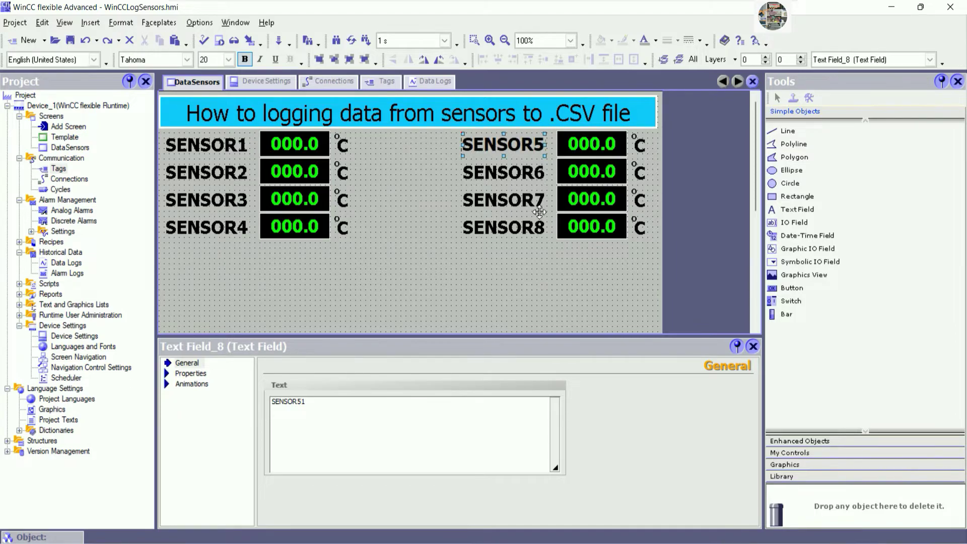
{"action": "key", "text": "End"}
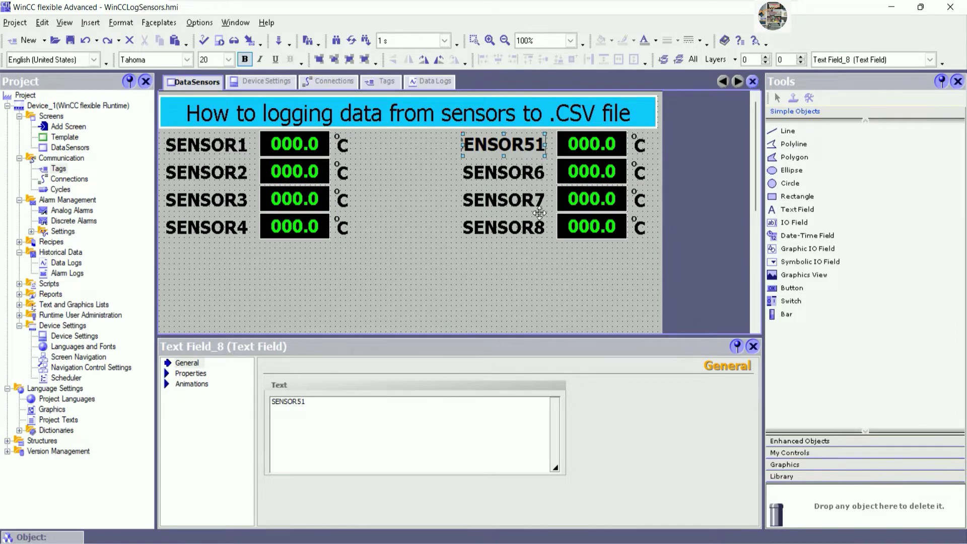
{"action": "key", "text": "BackSpace"}
{"action": "left_click", "coordinate": [516, 283]}
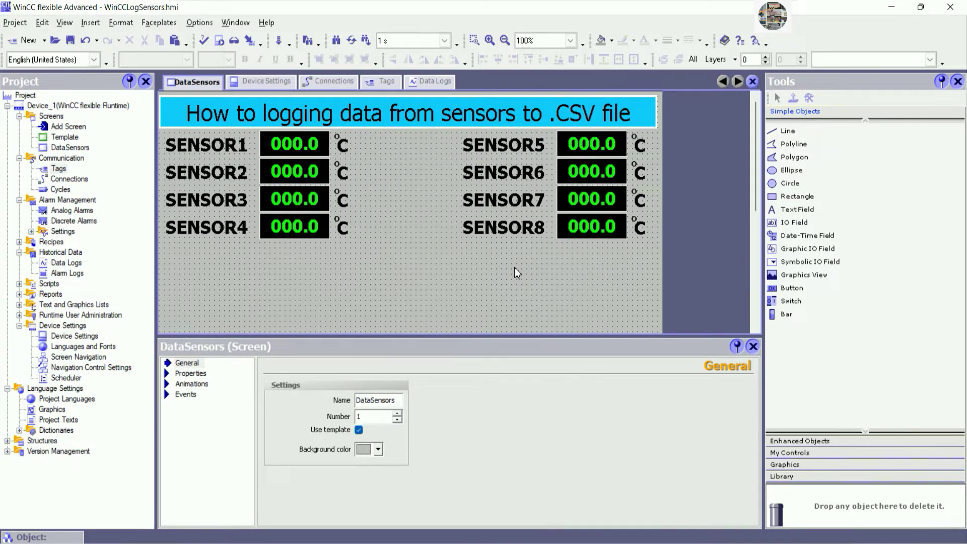
{"action": "left_click", "coordinate": [70, 40]}
Switch to Notepad, add the line "I will create trens view also" to the notes, and return to WinCC flexible.
{"action": "key", "text": "alt+Tab"}
{"action": "key", "text": "Return"}
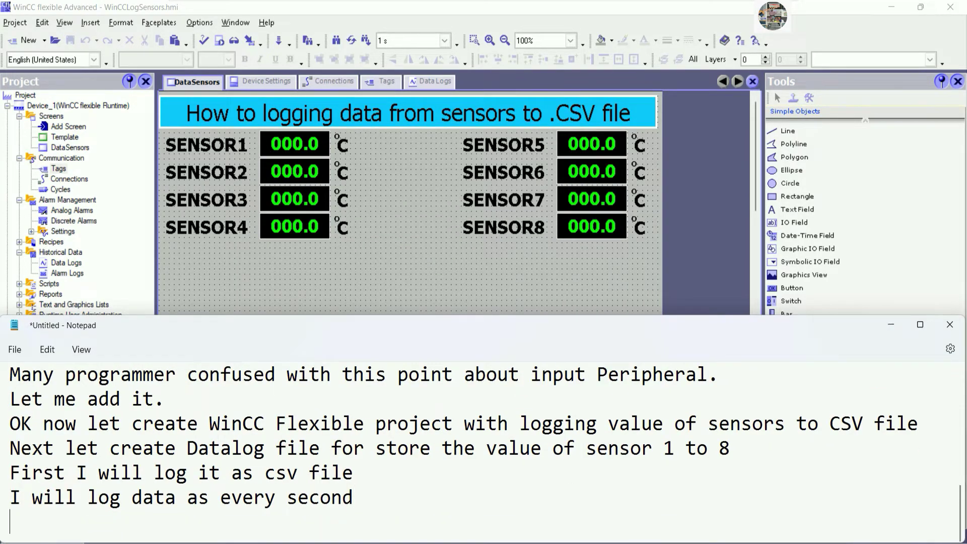
{"action": "type", "text": "I W"}
{"action": "key", "text": "BackSpace"}
{"action": "key", "text": "BackSpace"}
{"action": "key", "text": "BackSpace"}
{"action": "type", "text": "I Will create t"}
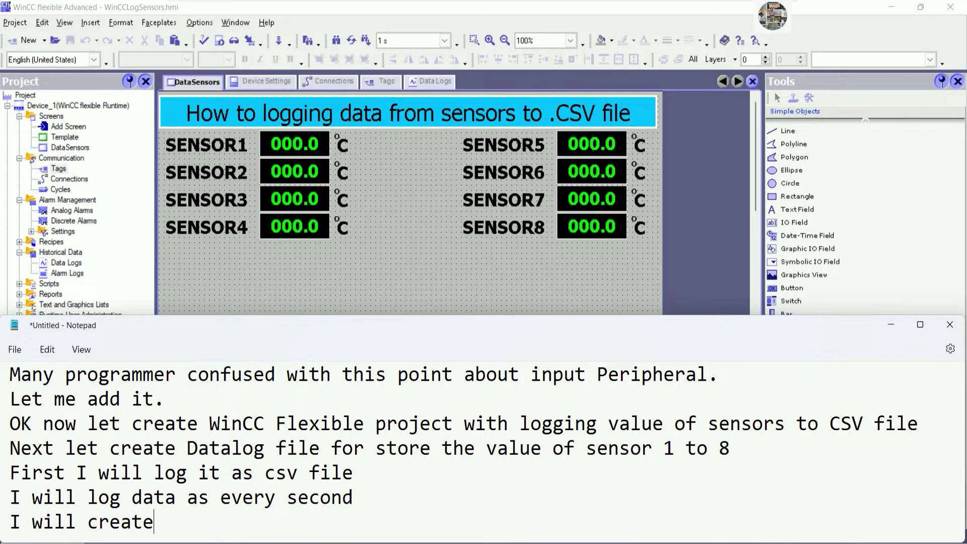
{"action": "type", "text": "rens view also"}
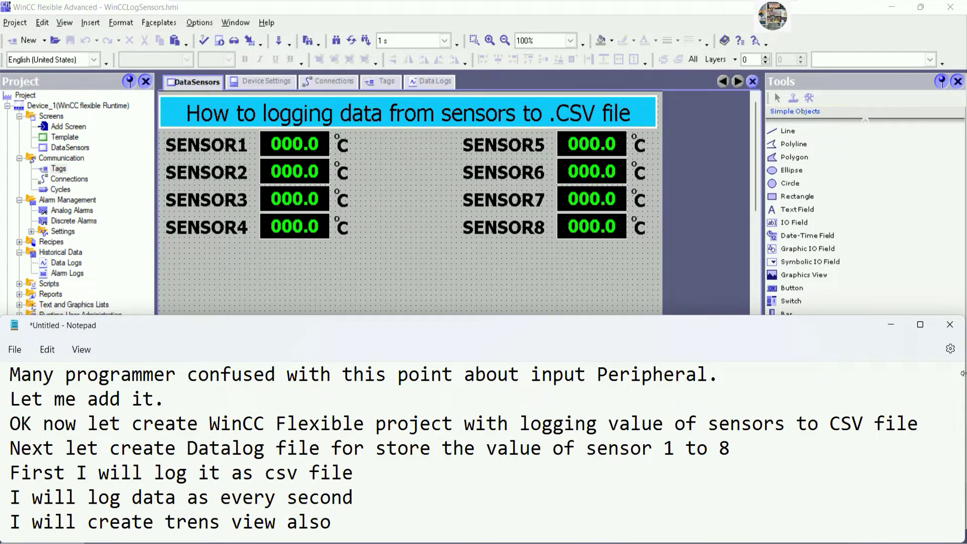
{"action": "left_click", "coordinate": [891, 325]}
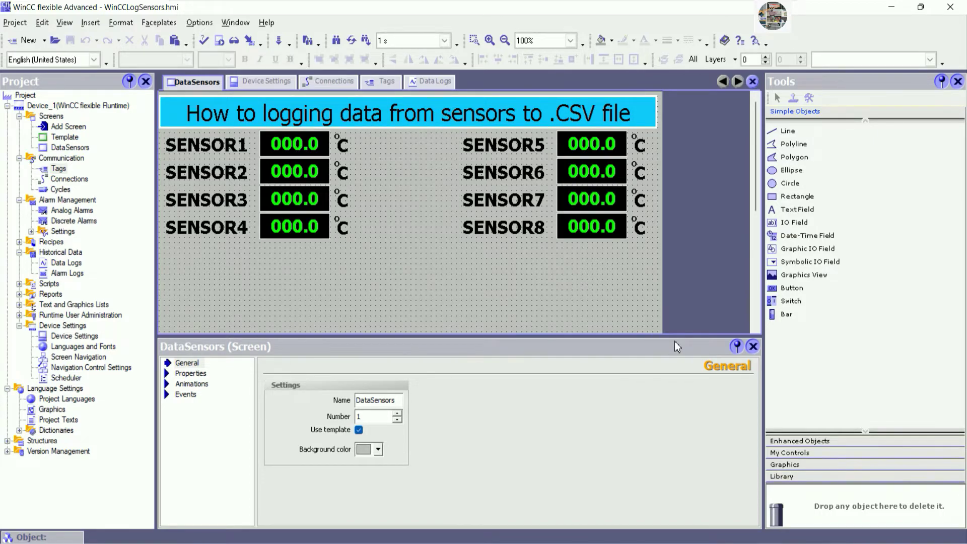
Insert a Trend View that fills the empty area of the screen below the sensor rows.
{"action": "left_click", "coordinate": [752, 346]}
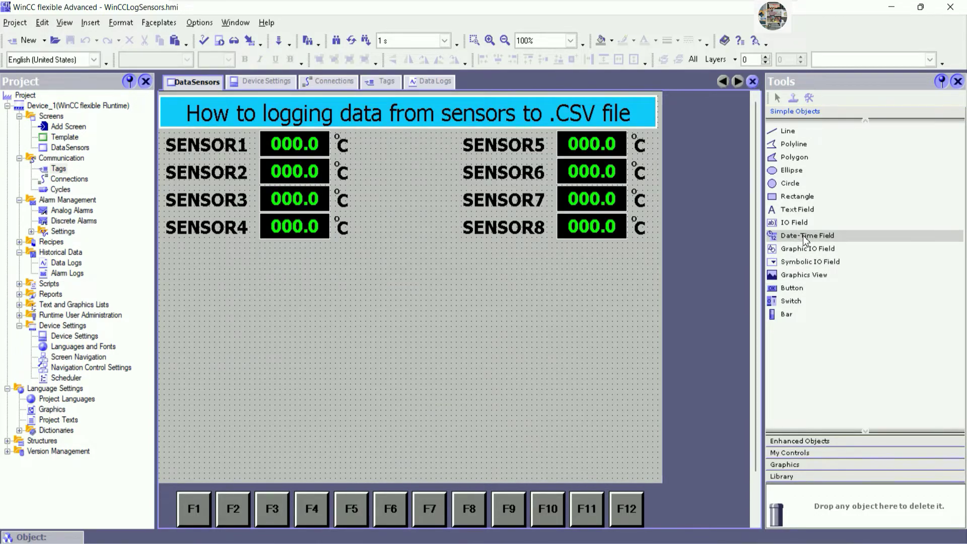
{"action": "left_click", "coordinate": [803, 441]}
{"action": "left_click", "coordinate": [776, 236]}
{"action": "left_click_drag", "start_coordinate": [168, 245], "coordinate": [657, 480]}
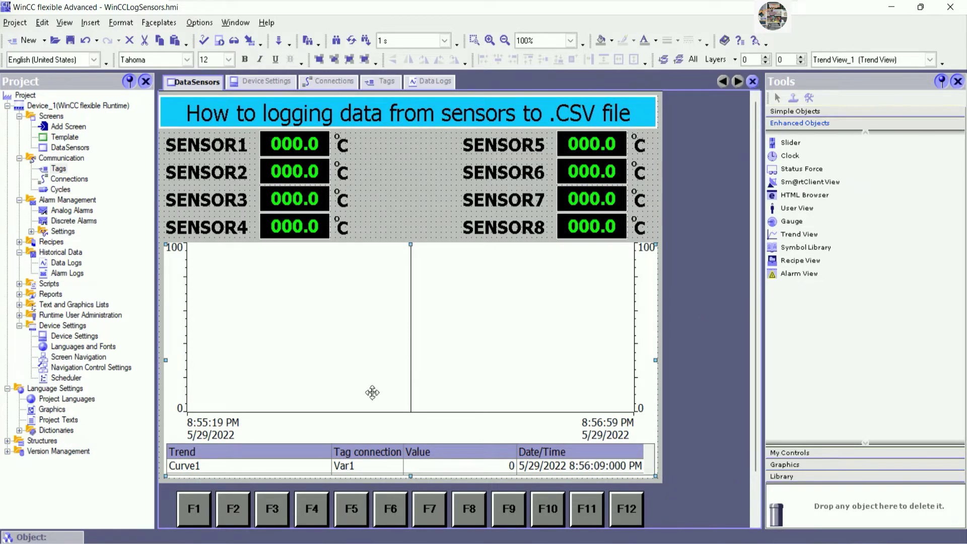
Add a trend named Sensor1 to the trend list in the Trend View's properties.
{"action": "right_click", "coordinate": [361, 331]}
{"action": "left_click", "coordinate": [398, 512]}
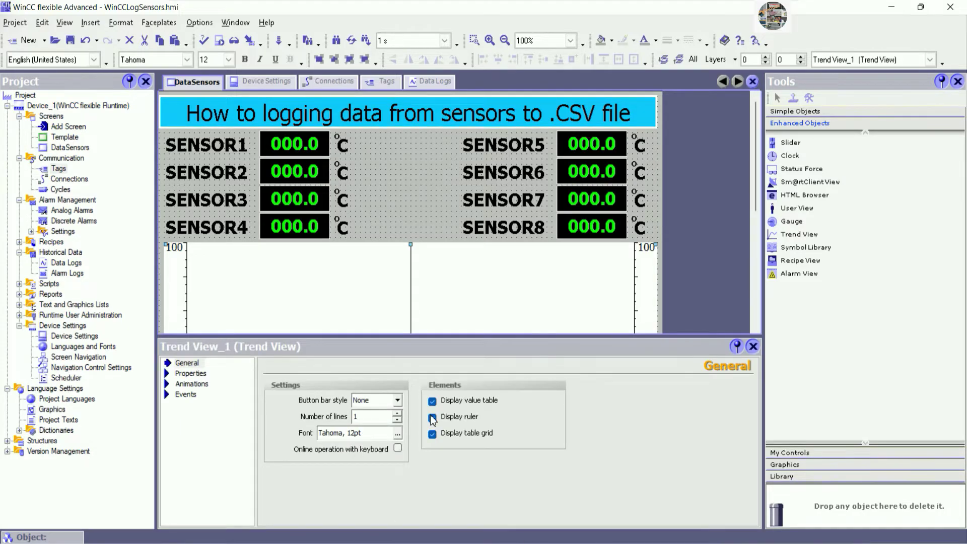
{"action": "scroll", "coordinate": [632, 259], "scroll_direction": "down", "scroll_amount": 5}
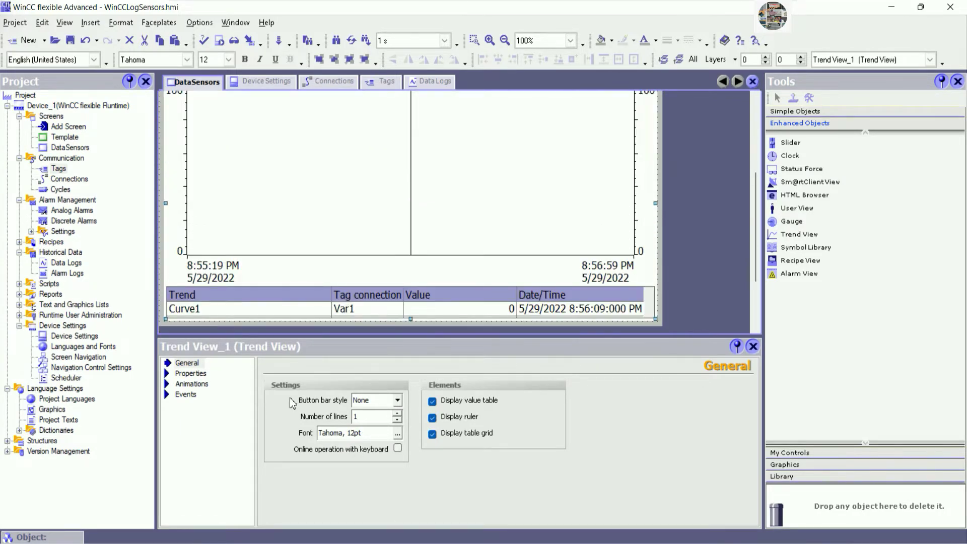
{"action": "left_click", "coordinate": [181, 395]}
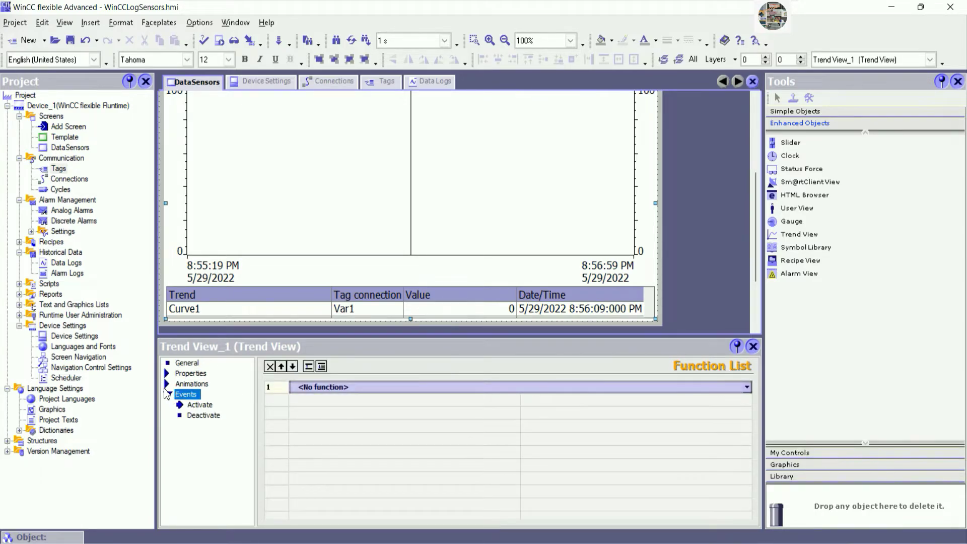
{"action": "left_click", "coordinate": [170, 384]}
{"action": "left_click", "coordinate": [166, 373]}
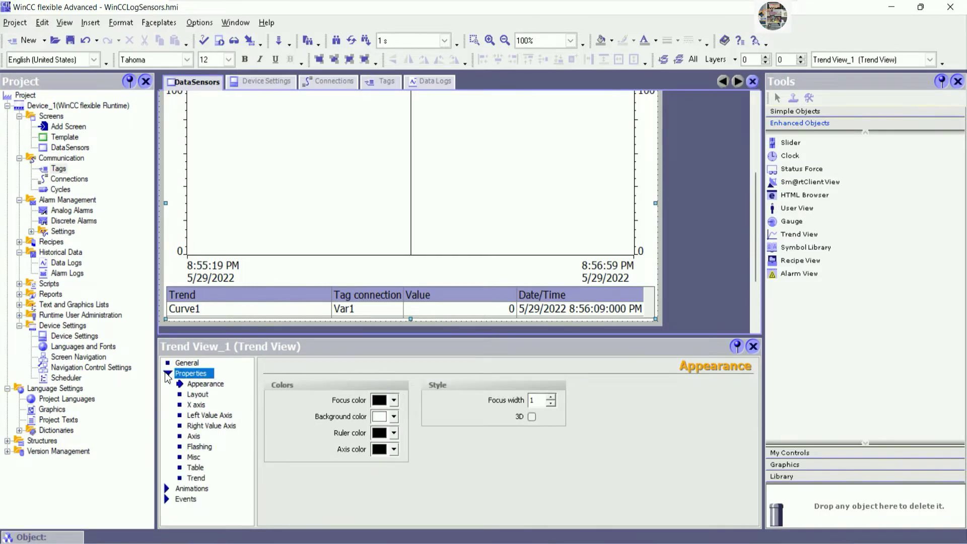
{"action": "left_click", "coordinate": [196, 478]}
{"action": "left_click", "coordinate": [295, 396]}
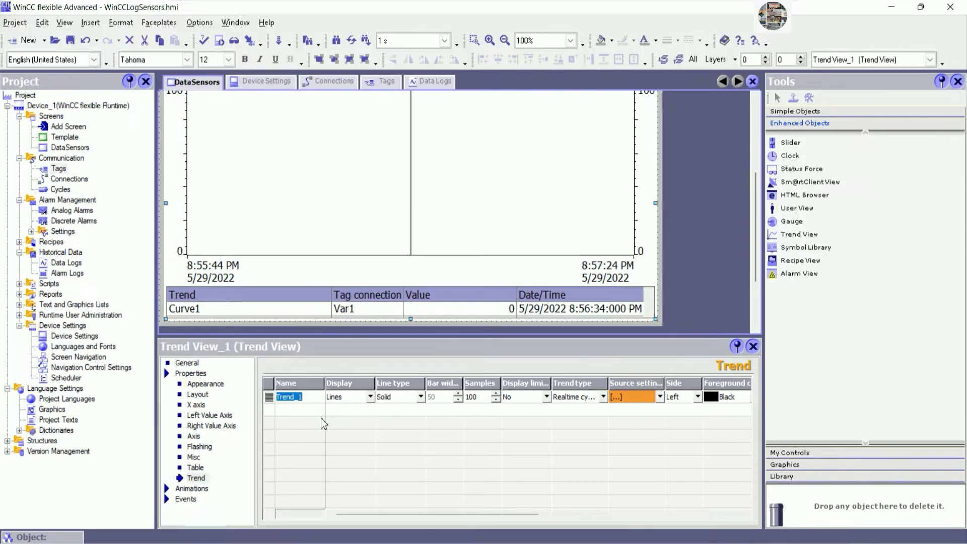
{"action": "type", "text": "se"}
{"action": "type", "text": "nsor1"}
{"action": "key", "text": "Tab"}
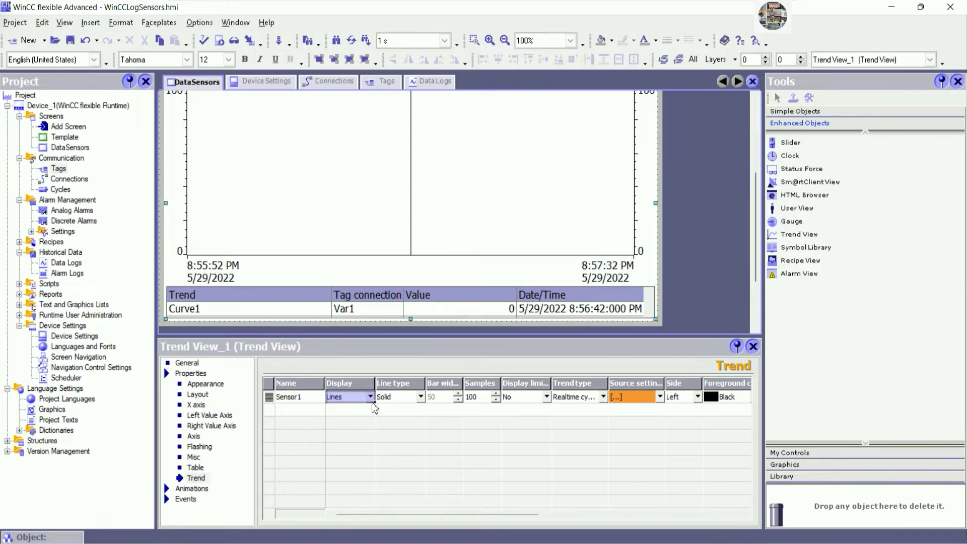
Set the trend tag of the Sensor1 trend to ActualSensor1 in its source settings.
{"action": "left_click", "coordinate": [659, 397]}
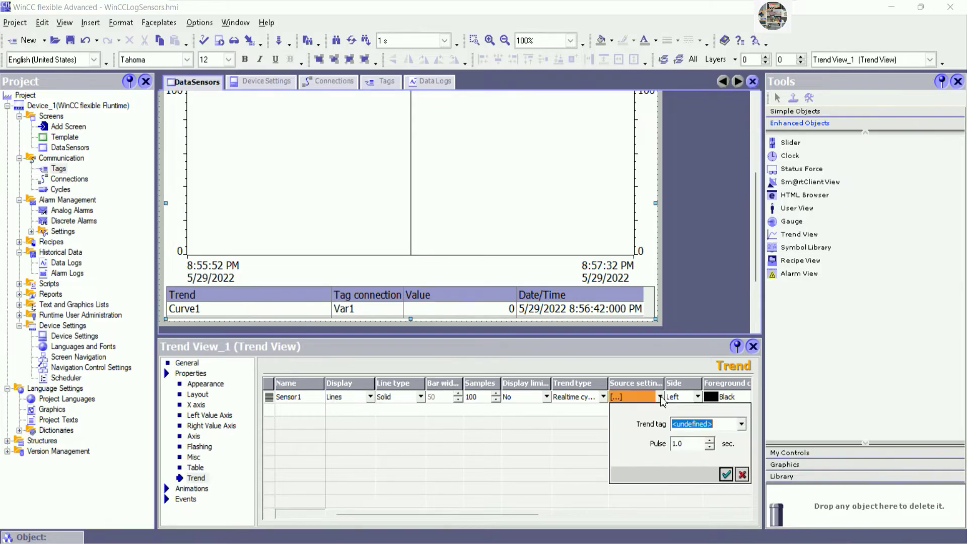
{"action": "left_click", "coordinate": [741, 424]}
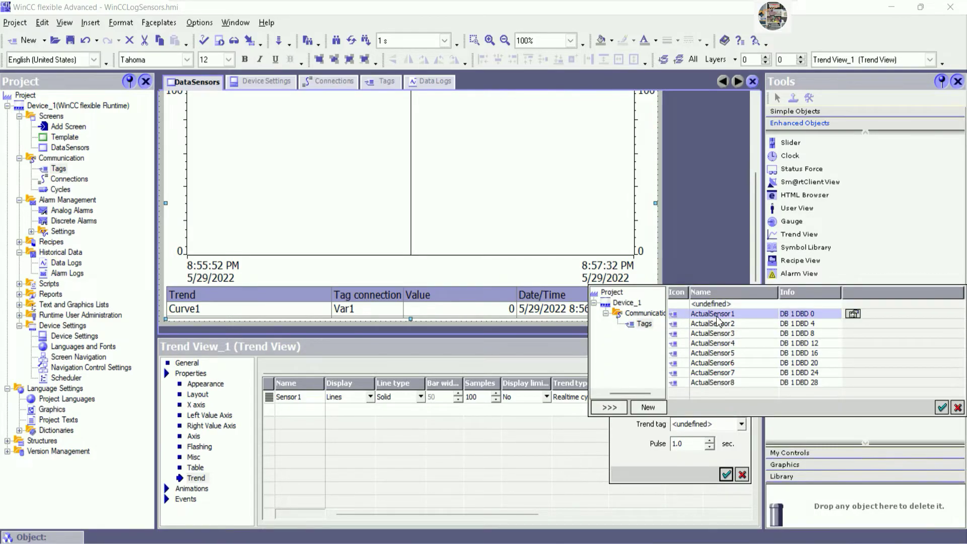
{"action": "left_click", "coordinate": [942, 407]}
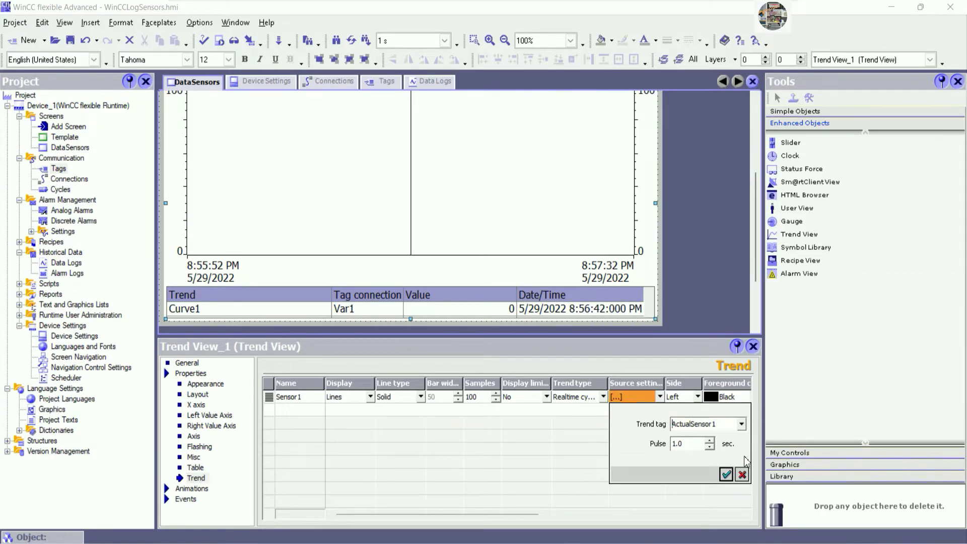
{"action": "left_click", "coordinate": [726, 474]}
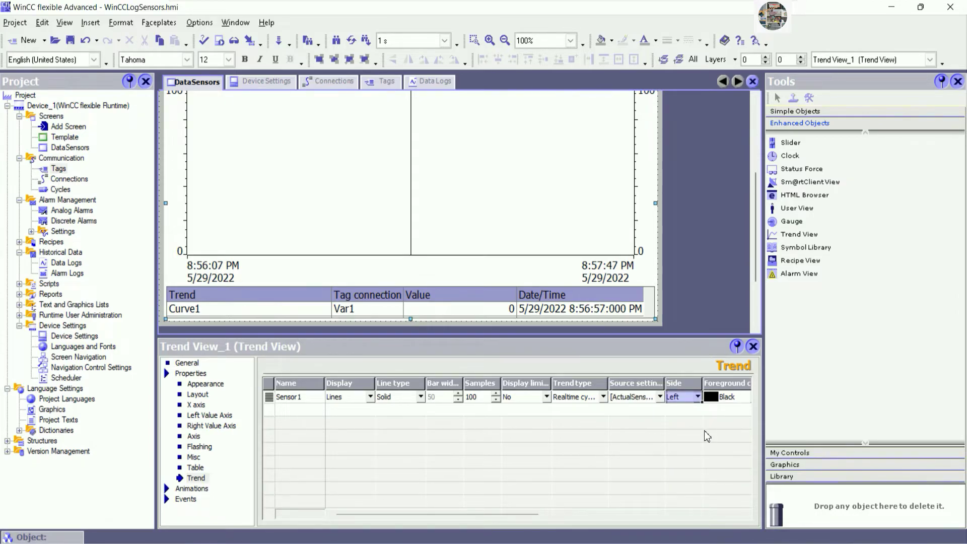
Widen the work area to show all trend columns and fill the Sensor1 trend down to create Sensor2 through Sensor8.
{"action": "left_click_drag", "start_coordinate": [521, 514], "coordinate": [558, 509]}
{"action": "left_click_drag", "start_coordinate": [765, 301], "coordinate": [854, 301]}
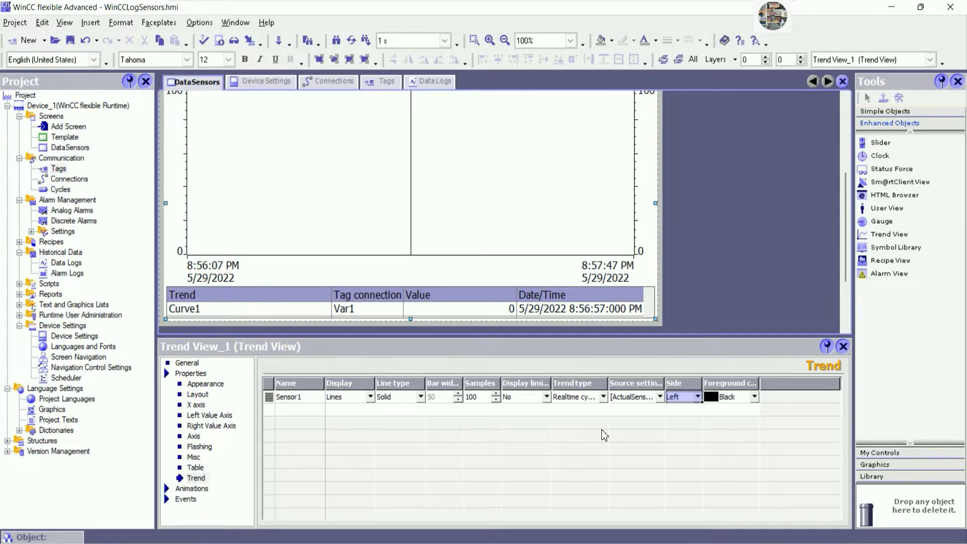
{"action": "left_click", "coordinate": [309, 396]}
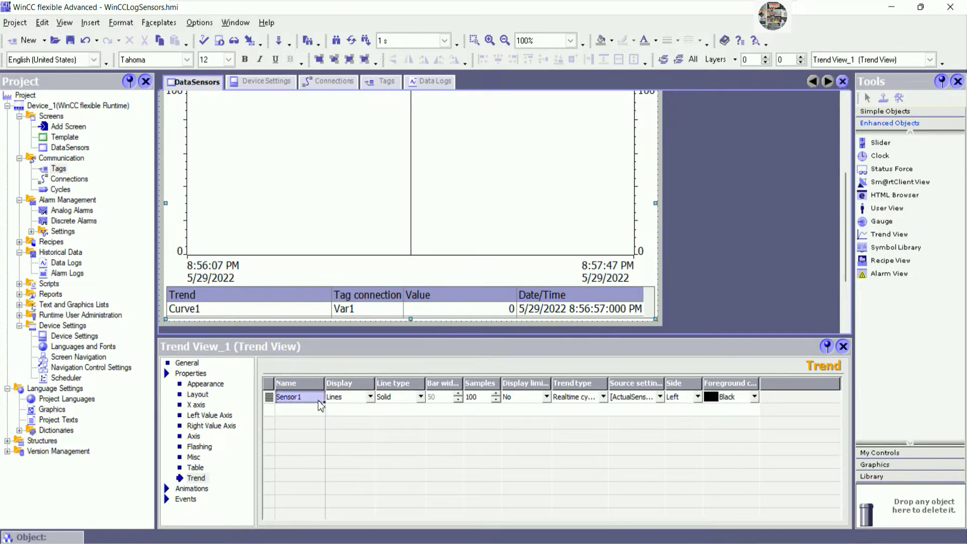
{"action": "left_click_drag", "start_coordinate": [323, 401], "coordinate": [324, 494]}
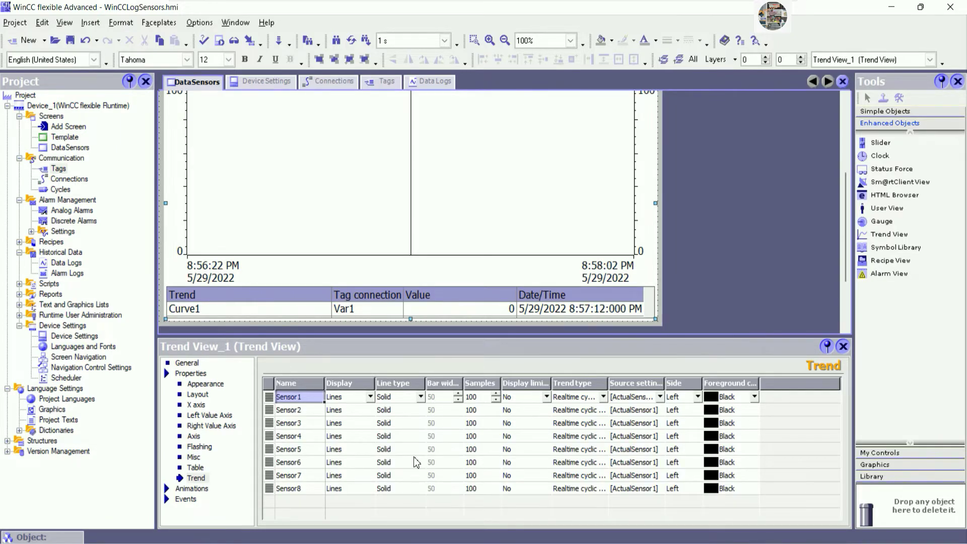
Widen the Source settings column and set the trend tag of the Sensor2 trend to ActualSensor2.
{"action": "left_click_drag", "start_coordinate": [664, 383], "coordinate": [699, 387]}
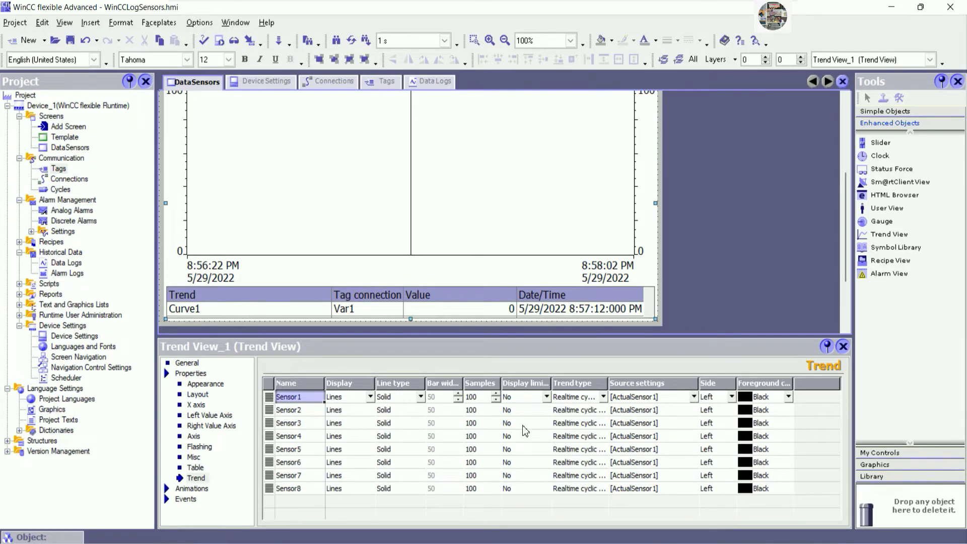
{"action": "left_click", "coordinate": [681, 398]}
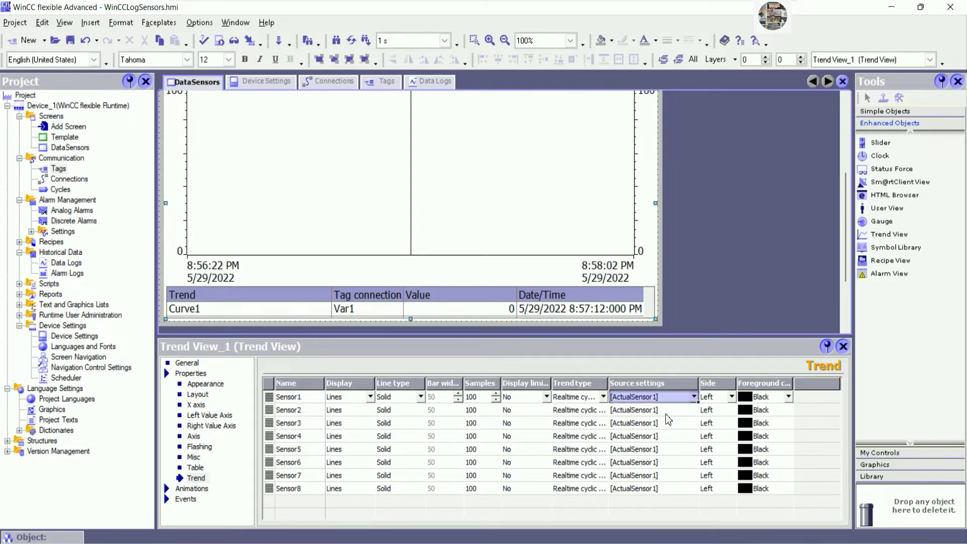
{"action": "left_click", "coordinate": [666, 411]}
{"action": "left_click", "coordinate": [665, 410]}
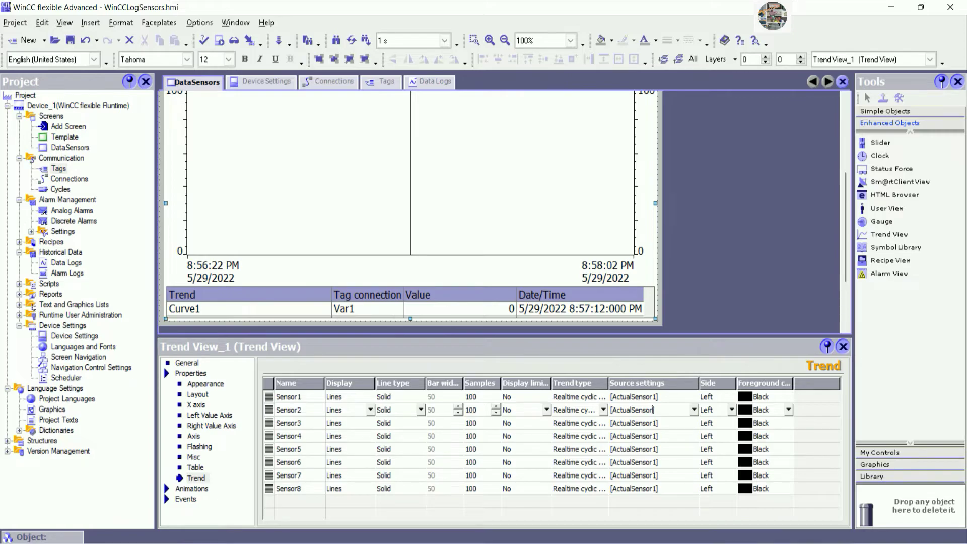
{"action": "key", "text": "Return"}
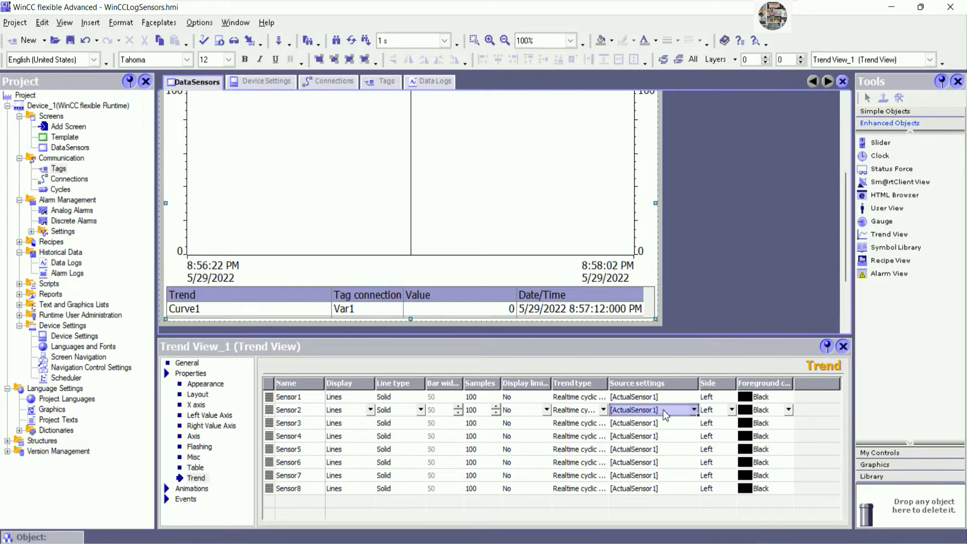
{"action": "left_click", "coordinate": [694, 410]}
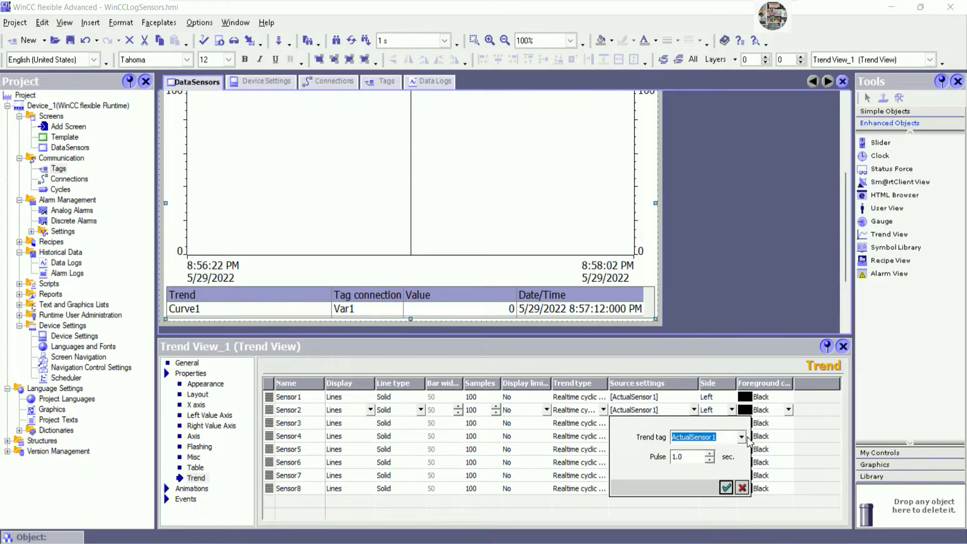
{"action": "left_click", "coordinate": [741, 437]}
{"action": "left_click", "coordinate": [729, 337]}
{"action": "left_click", "coordinate": [725, 488]}
Set the trend tag of the Sensor3 trend to ActualSensor3 in its source settings.
{"action": "left_click", "coordinate": [682, 423]}
{"action": "left_click", "coordinate": [694, 423]}
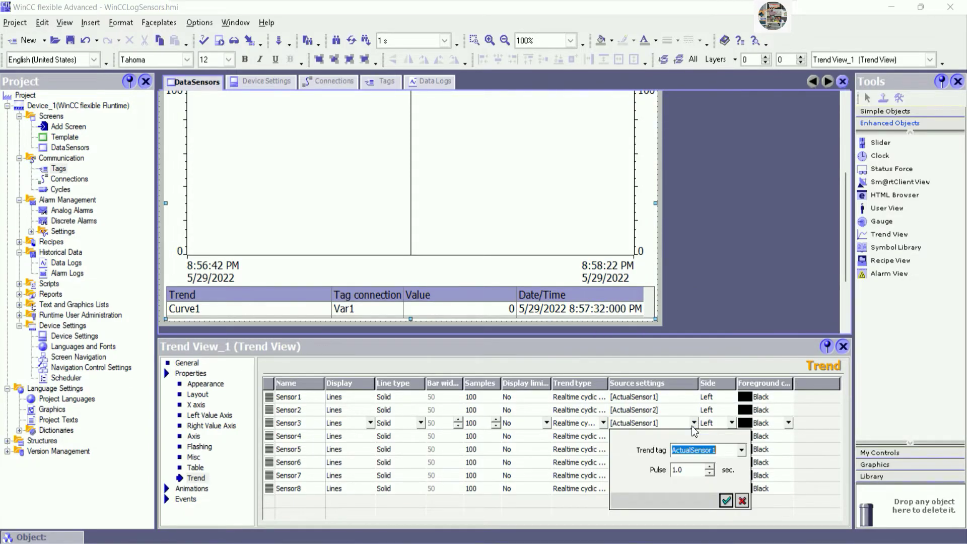
{"action": "left_click", "coordinate": [741, 450]}
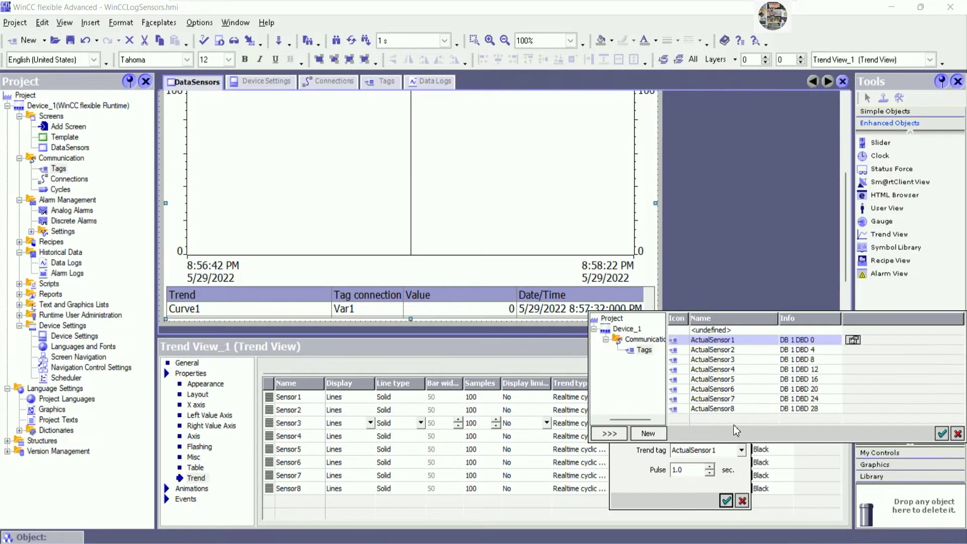
{"action": "left_click", "coordinate": [723, 361]}
{"action": "left_click", "coordinate": [726, 500]}
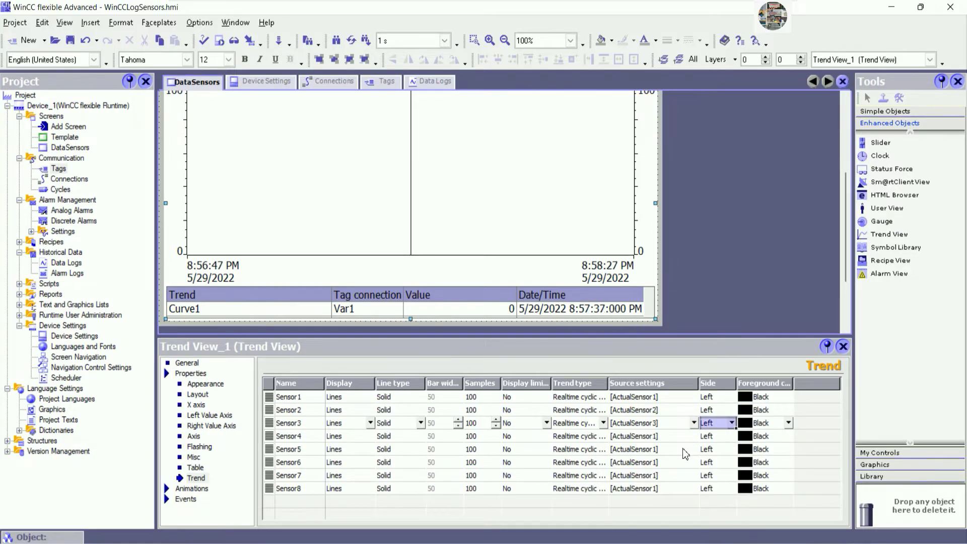
Set the trend tag of the Sensor4 trend to ActualSensor4 in its source settings.
{"action": "left_click", "coordinate": [682, 437]}
{"action": "left_click", "coordinate": [694, 436]}
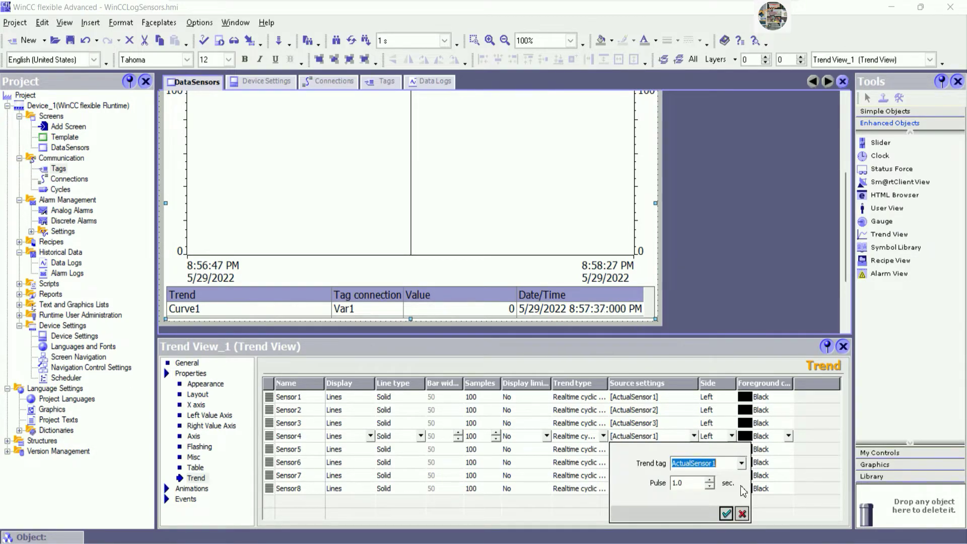
{"action": "left_click", "coordinate": [741, 462]}
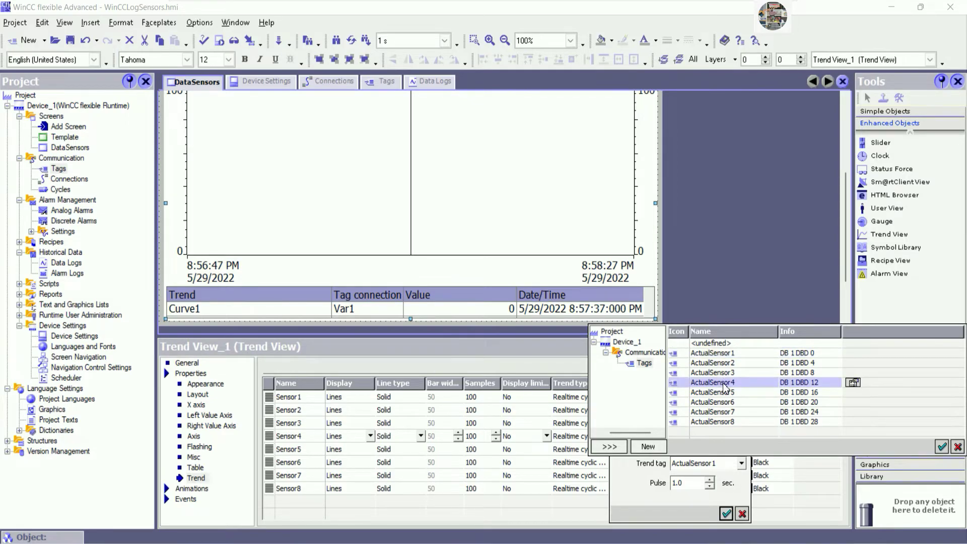
{"action": "left_click", "coordinate": [726, 386]}
{"action": "left_click", "coordinate": [726, 513]}
Set the trend tag of the Sensor5 trend to ActualSensor5 in its source settings.
{"action": "left_click", "coordinate": [690, 450]}
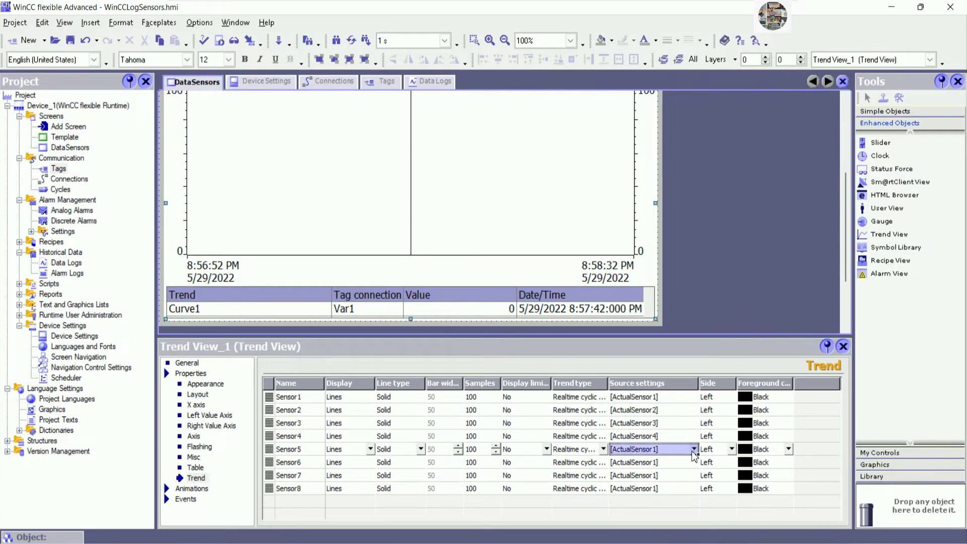
{"action": "left_click", "coordinate": [694, 449]}
{"action": "left_click", "coordinate": [741, 476]}
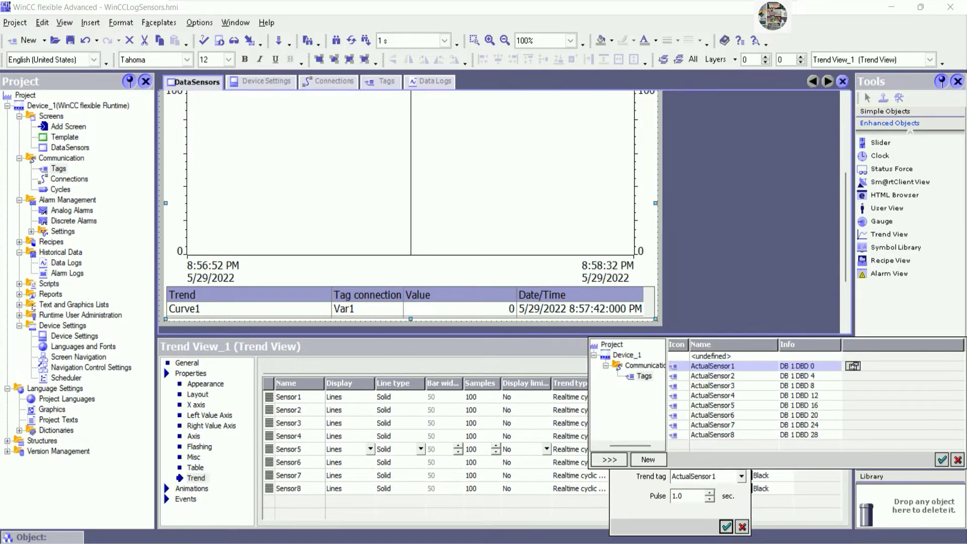
{"action": "left_click", "coordinate": [730, 405]}
{"action": "left_click", "coordinate": [726, 526]}
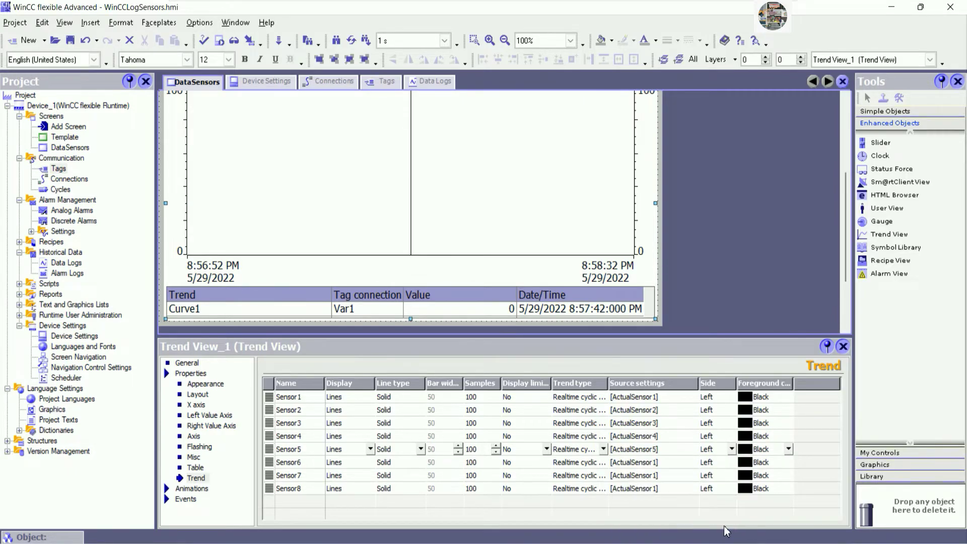
Set the trend tag of the Sensor6 trend to ActualSensor6 in its source settings.
{"action": "left_click", "coordinate": [690, 463]}
{"action": "left_click", "coordinate": [694, 462]}
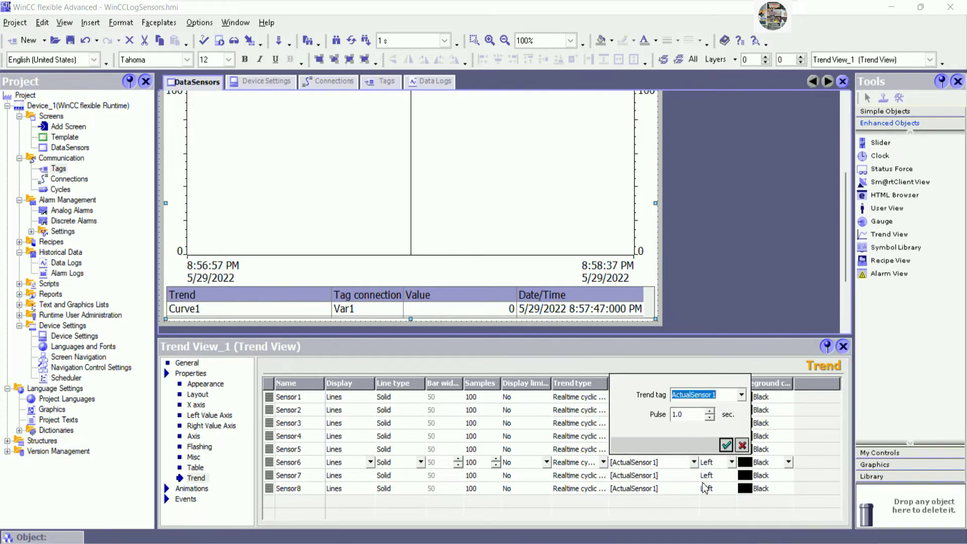
{"action": "left_click", "coordinate": [741, 396]}
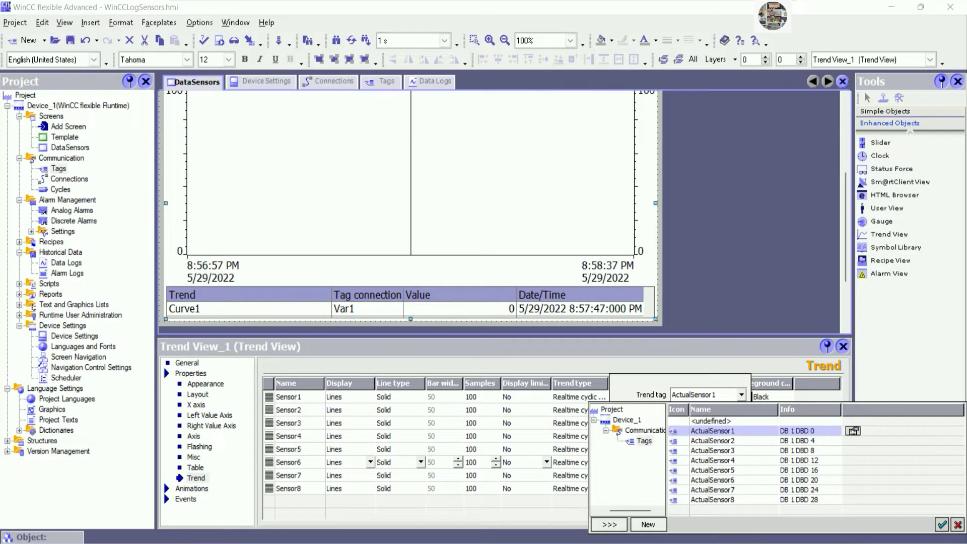
{"action": "left_click", "coordinate": [726, 480]}
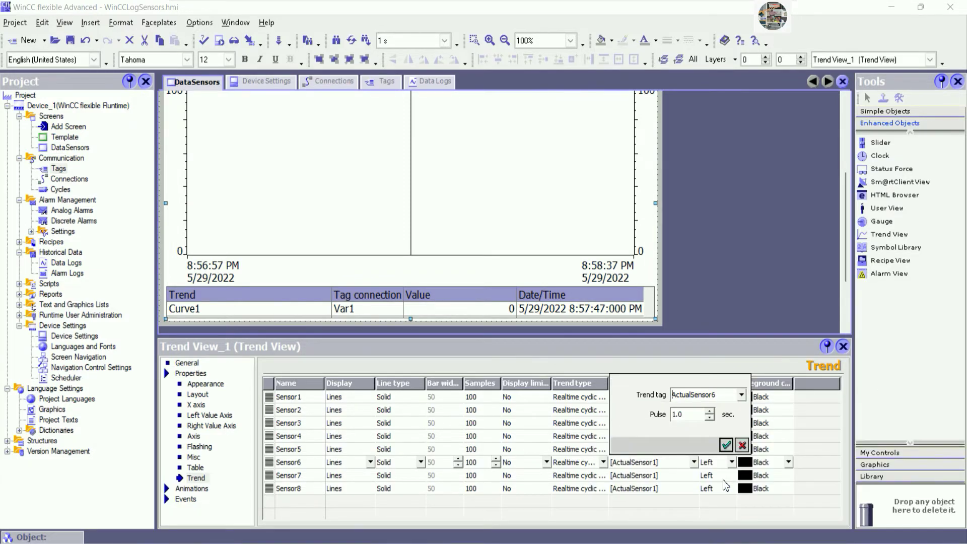
{"action": "left_click", "coordinate": [729, 445]}
Set the trend tag of the Sensor7 trend to ActualSensor7 in its source settings.
{"action": "left_click", "coordinate": [695, 476]}
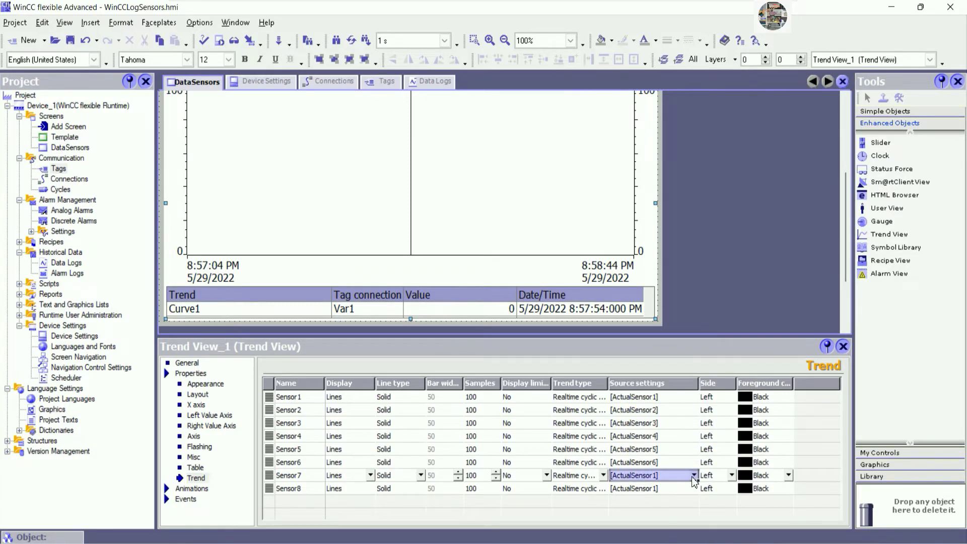
{"action": "left_click", "coordinate": [694, 475]}
{"action": "left_click", "coordinate": [741, 407]}
{"action": "double_click", "coordinate": [729, 363]}
{"action": "left_click", "coordinate": [726, 457]}
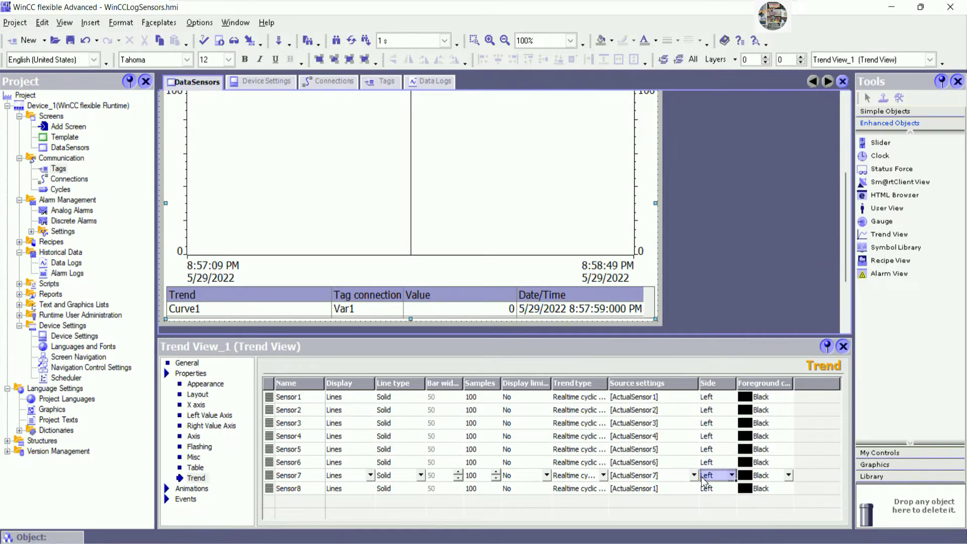
Set the trend tag of the Sensor8 trend to ActualSensor8 in its source settings.
{"action": "left_click", "coordinate": [680, 493]}
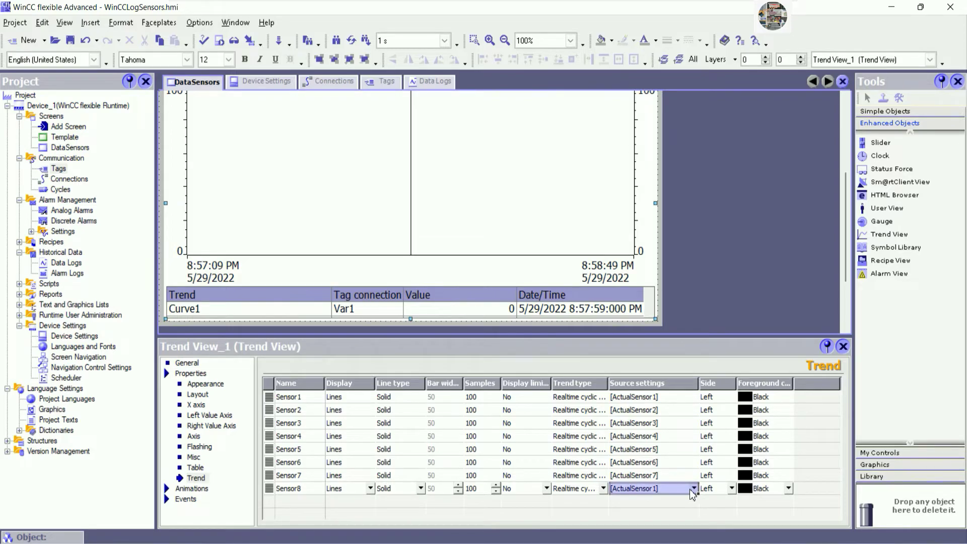
{"action": "left_click", "coordinate": [694, 488]}
{"action": "left_click", "coordinate": [741, 420]}
{"action": "double_click", "coordinate": [729, 379]}
{"action": "left_click", "coordinate": [726, 471]}
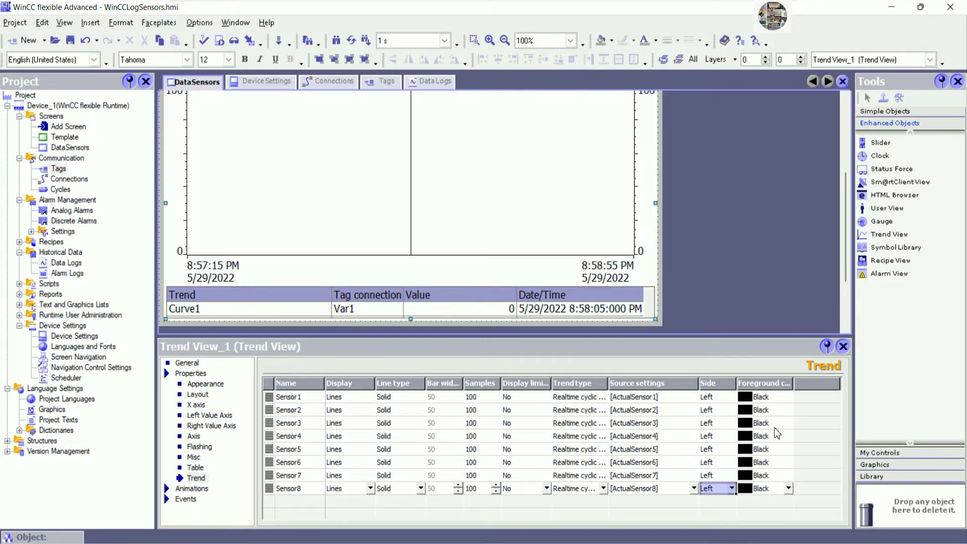
{"action": "left_click", "coordinate": [789, 397]}
{"action": "left_click", "coordinate": [789, 396]}
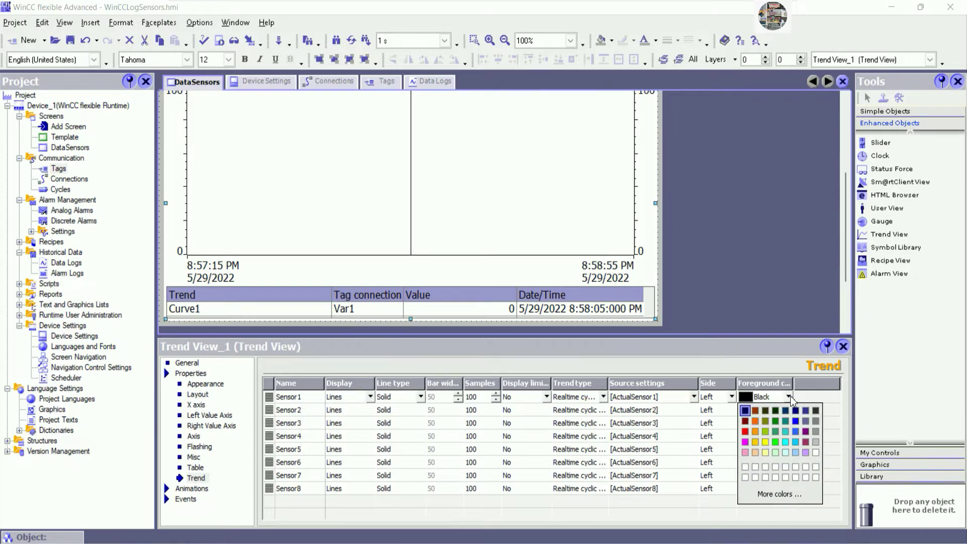
{"action": "left_click", "coordinate": [790, 351]}
{"action": "left_click", "coordinate": [790, 409]}
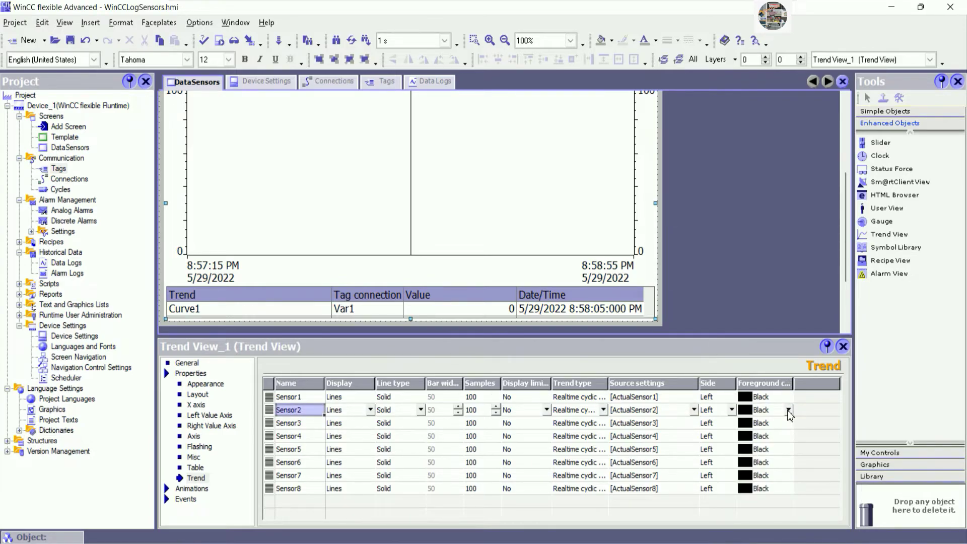
{"action": "left_click", "coordinate": [788, 410]}
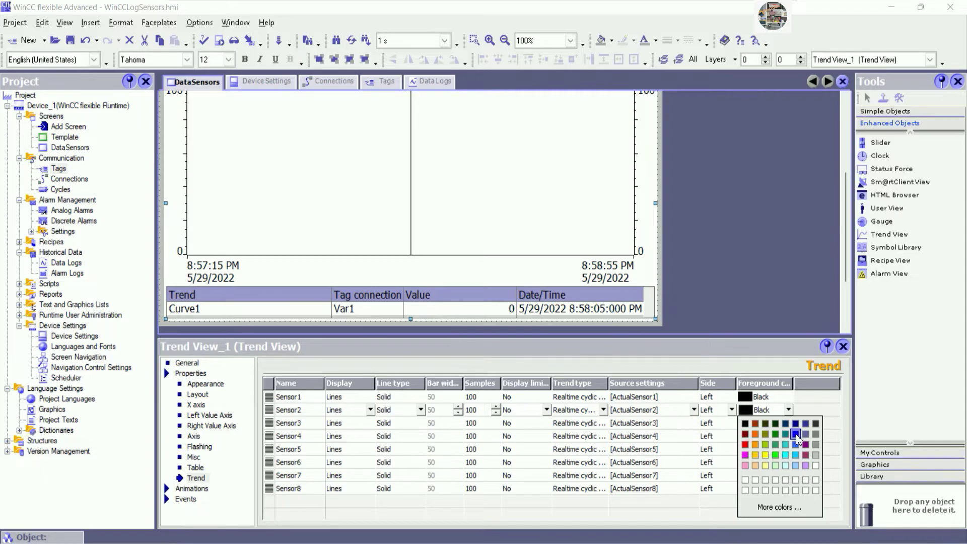
Set the foreground color of the Sensor1 trend to purple (128, 0, 128) and of Sensor2 to cyan (0, 255, 255).
{"action": "left_click", "coordinate": [787, 401]}
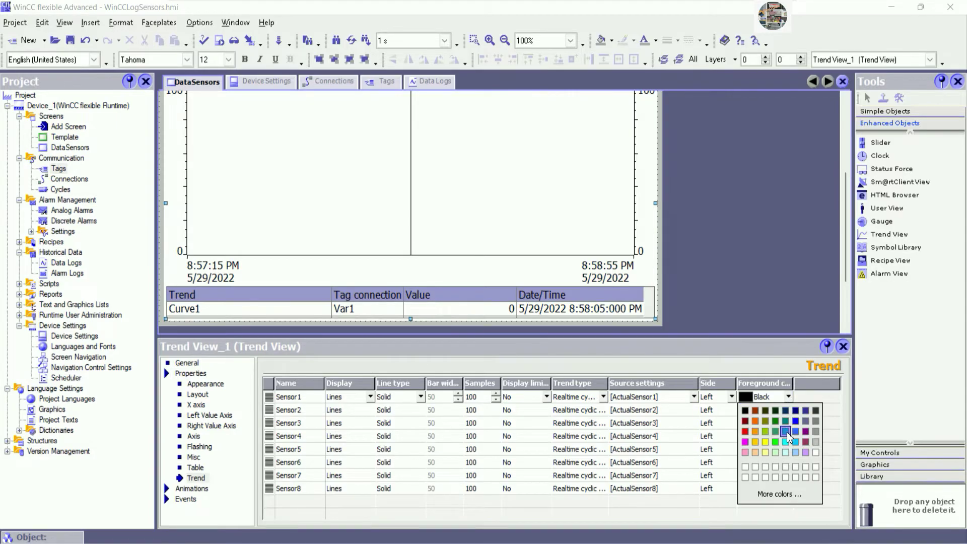
{"action": "left_click", "coordinate": [806, 431]}
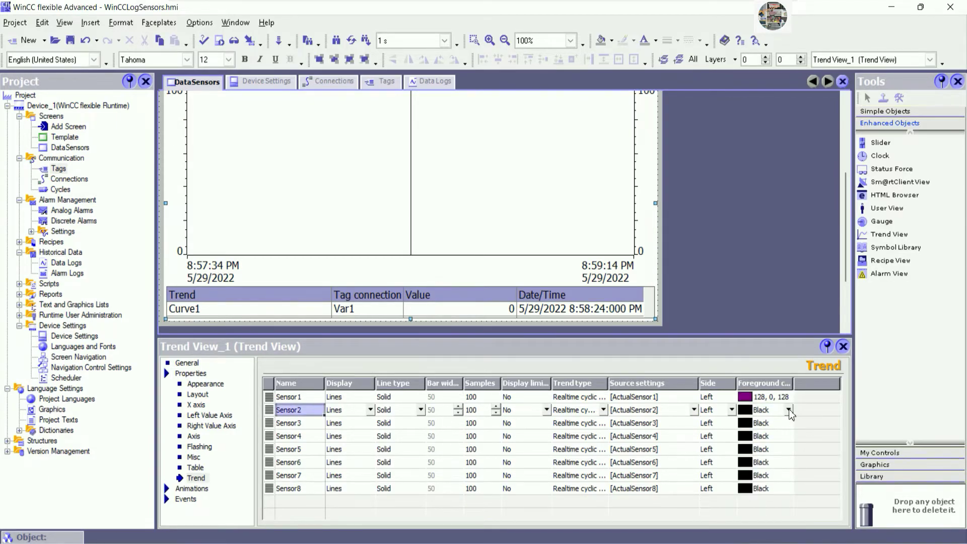
{"action": "left_click", "coordinate": [789, 410]}
{"action": "left_click", "coordinate": [806, 453]}
{"action": "left_click", "coordinate": [760, 410]}
{"action": "left_click", "coordinate": [788, 410]}
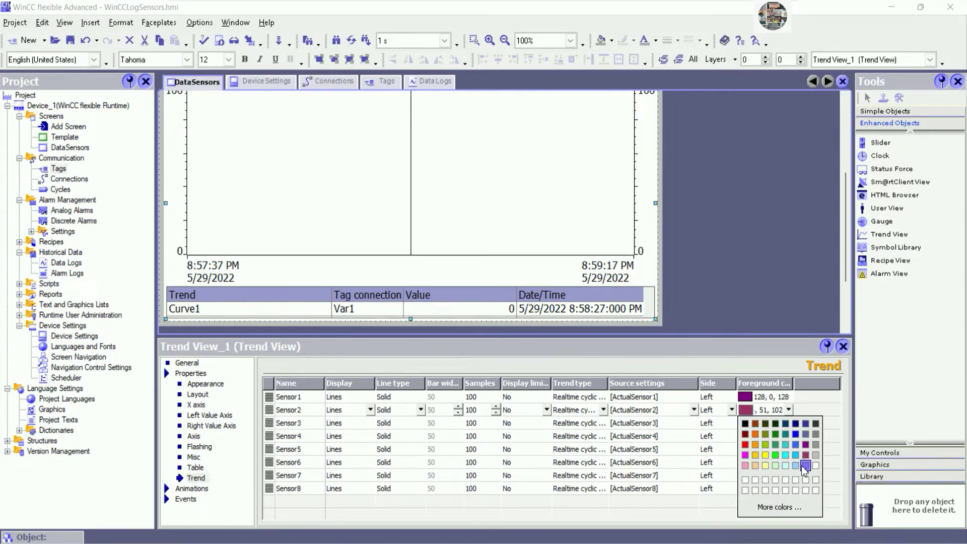
{"action": "left_click", "coordinate": [787, 453]}
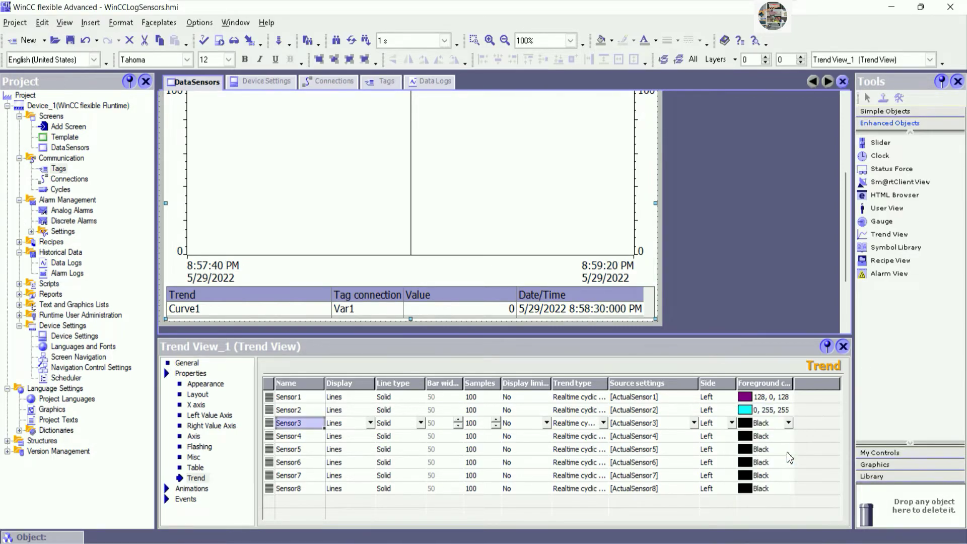
Set the foreground color of the Sensor3 trend to red (255, 0, 0) and of Sensor4 to yellow (255, 255, 0).
{"action": "left_click", "coordinate": [789, 423]}
{"action": "left_click", "coordinate": [746, 457]}
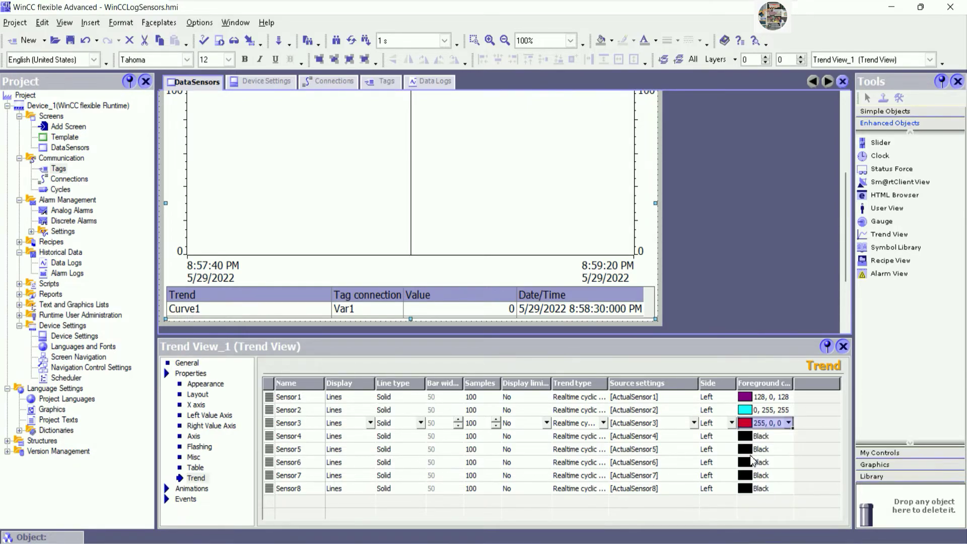
{"action": "left_click", "coordinate": [760, 436]}
{"action": "left_click", "coordinate": [788, 436]}
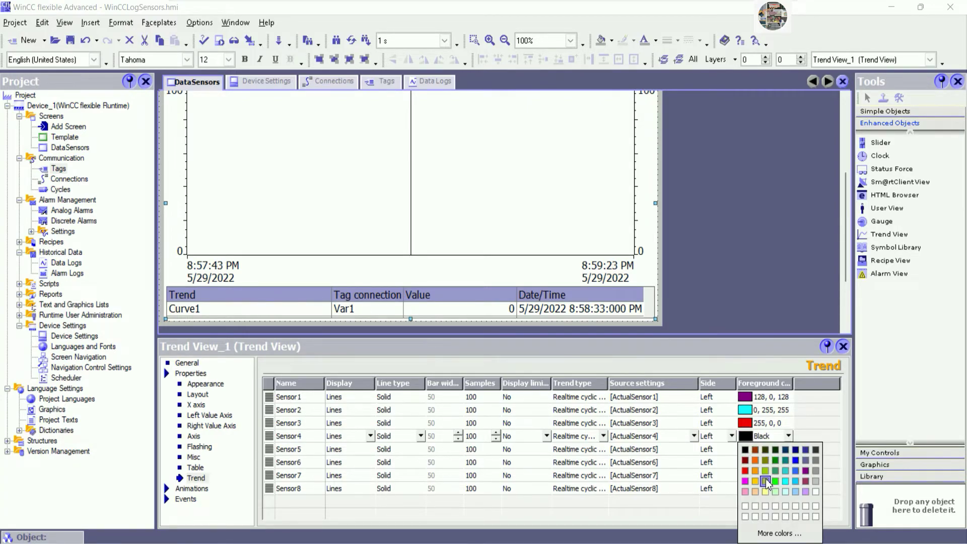
{"action": "left_click", "coordinate": [765, 478]}
Set the foreground color of the Sensor5 trend to bright green (0, 255, 0) and of Sensor6 to dark green (0, 128, 0).
{"action": "left_click", "coordinate": [760, 449]}
{"action": "left_click", "coordinate": [788, 449]}
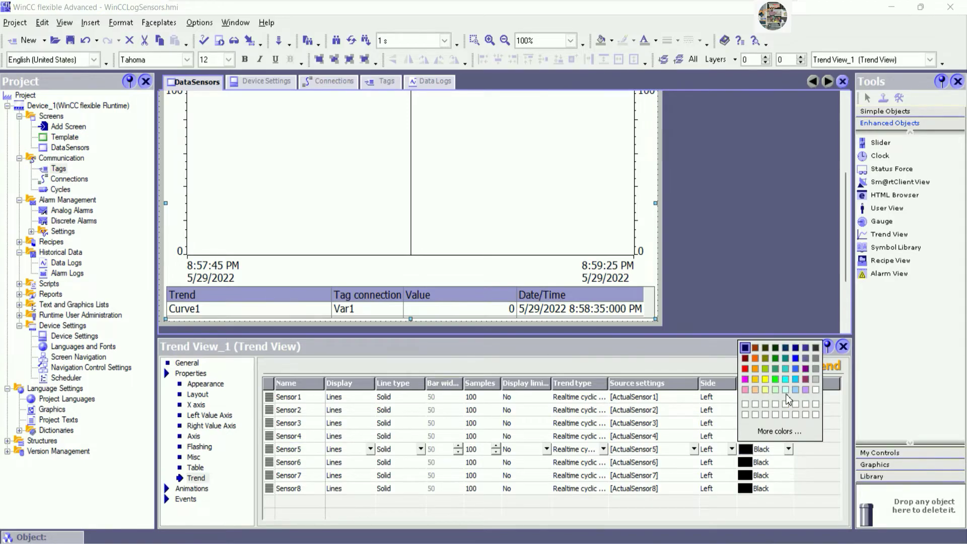
{"action": "left_click", "coordinate": [775, 379]}
{"action": "left_click", "coordinate": [789, 463]}
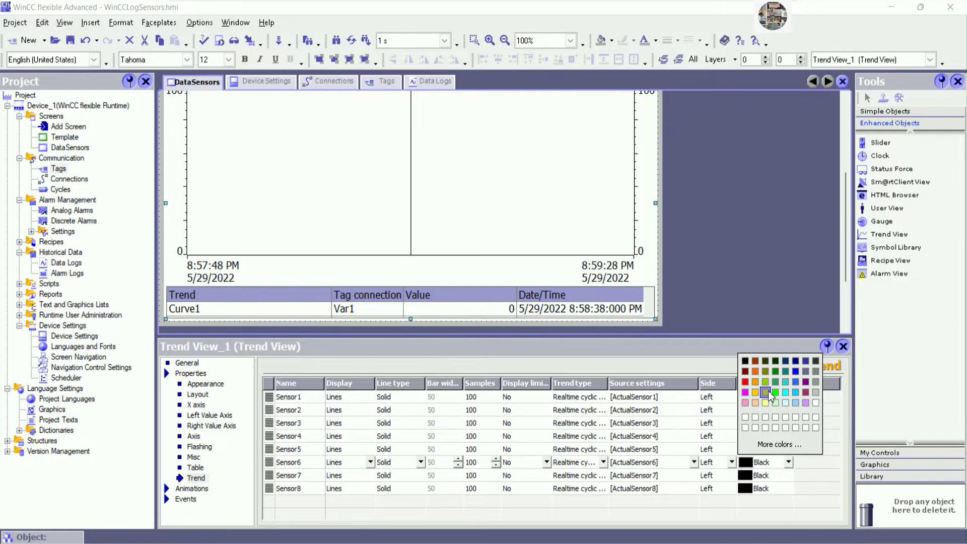
{"action": "left_click", "coordinate": [778, 372]}
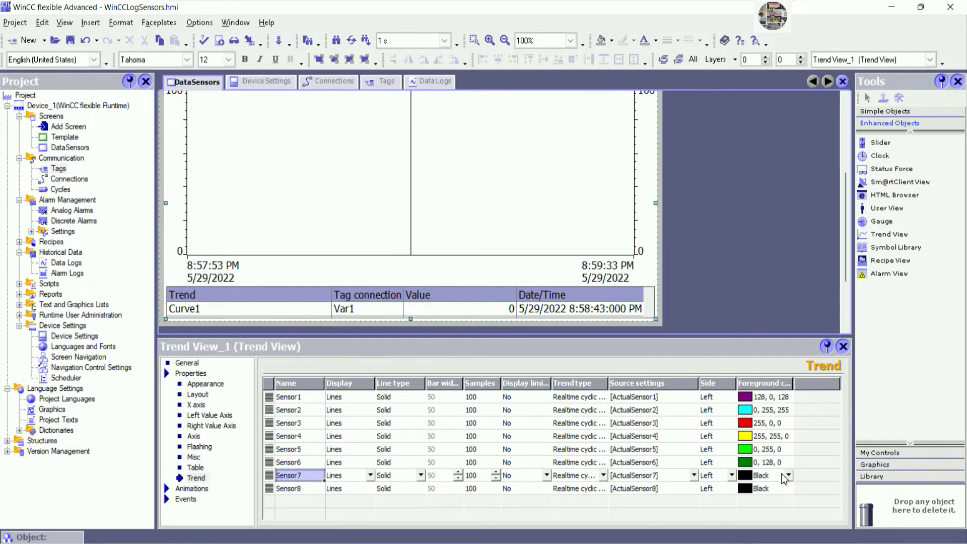
Set the foreground color of the Sensor7 trend to blue (0, 0, 255) and of Sensor8 to orange.
{"action": "left_click", "coordinate": [787, 475]}
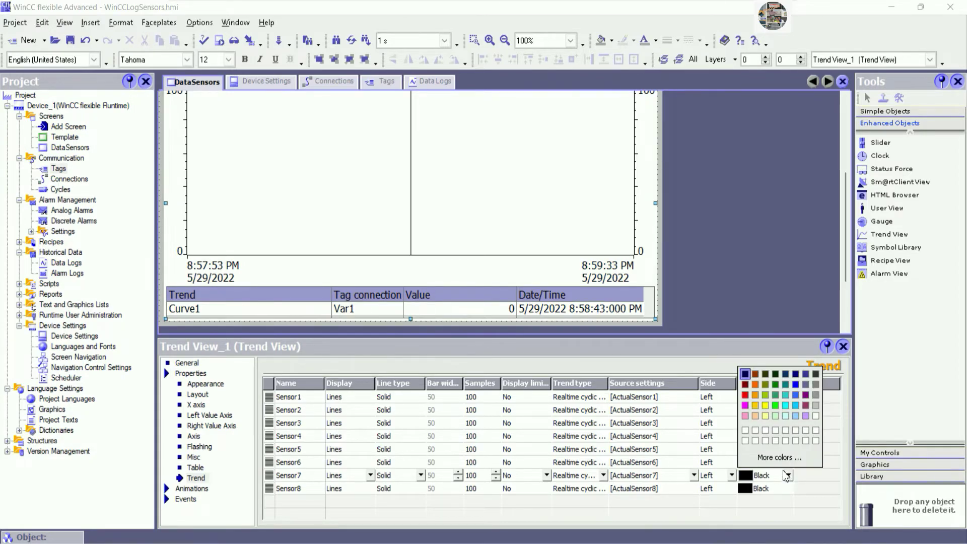
{"action": "left_click", "coordinate": [796, 386]}
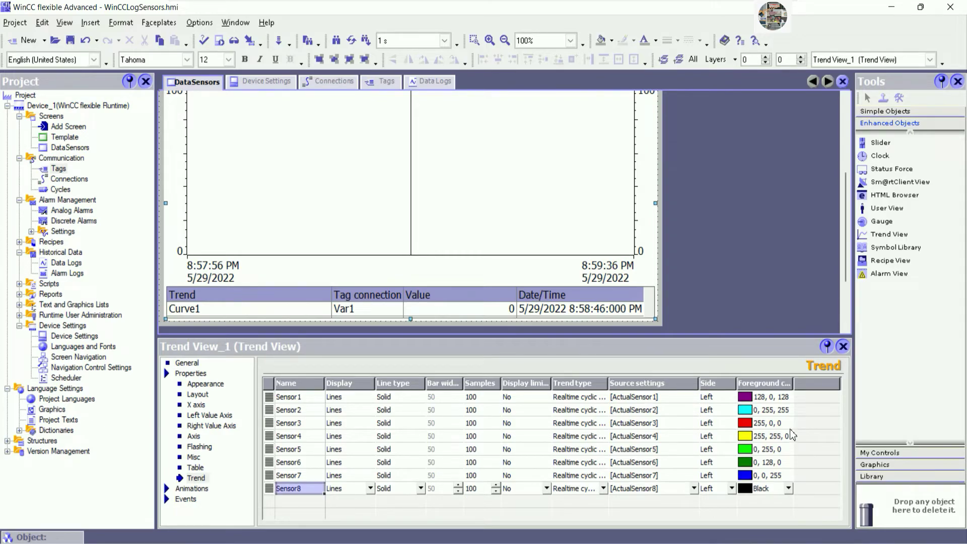
{"action": "left_click", "coordinate": [788, 488]}
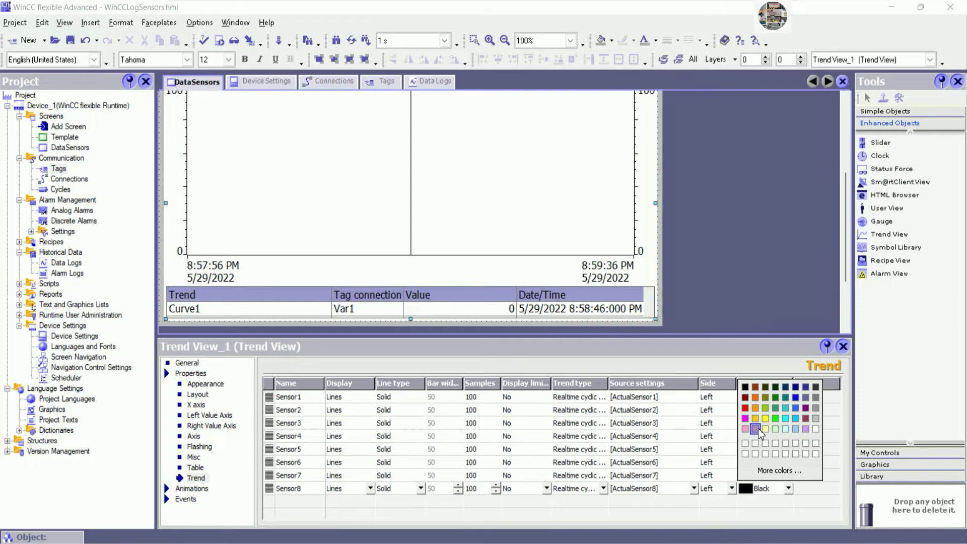
{"action": "left_click", "coordinate": [756, 400]}
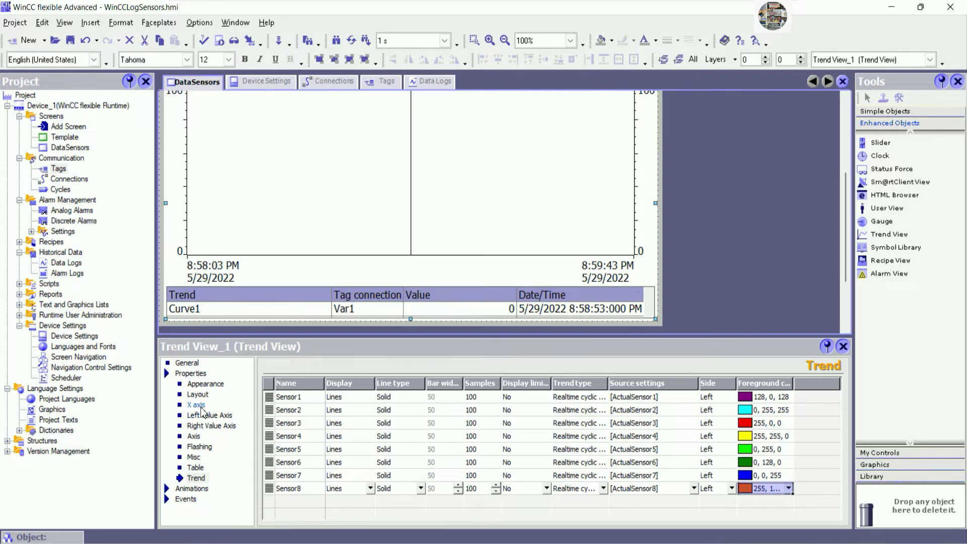
Review the trend view's axis, X axis, layout, appearance and animation properties, and close the property view.
{"action": "scroll", "coordinate": [720, 312], "scroll_direction": "up", "scroll_amount": 3}
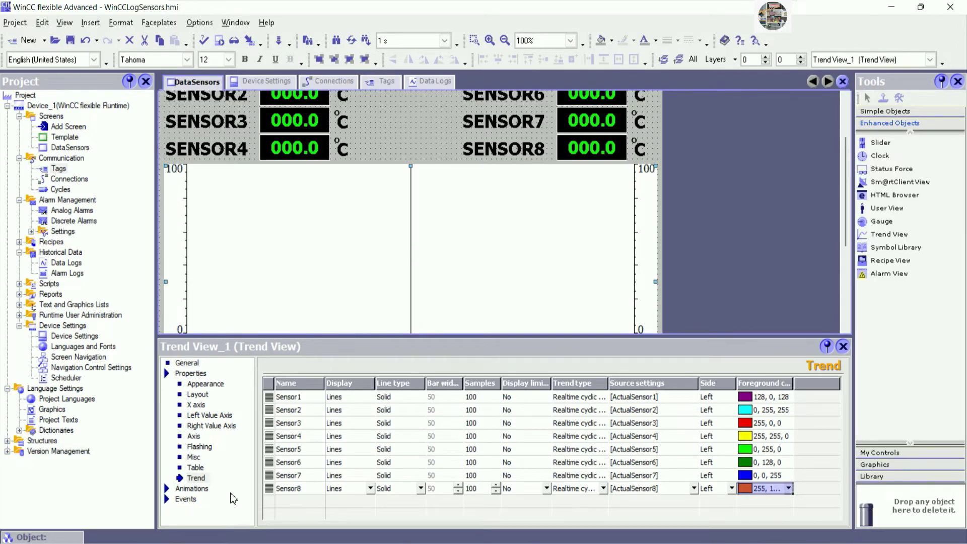
{"action": "left_click", "coordinate": [194, 437]}
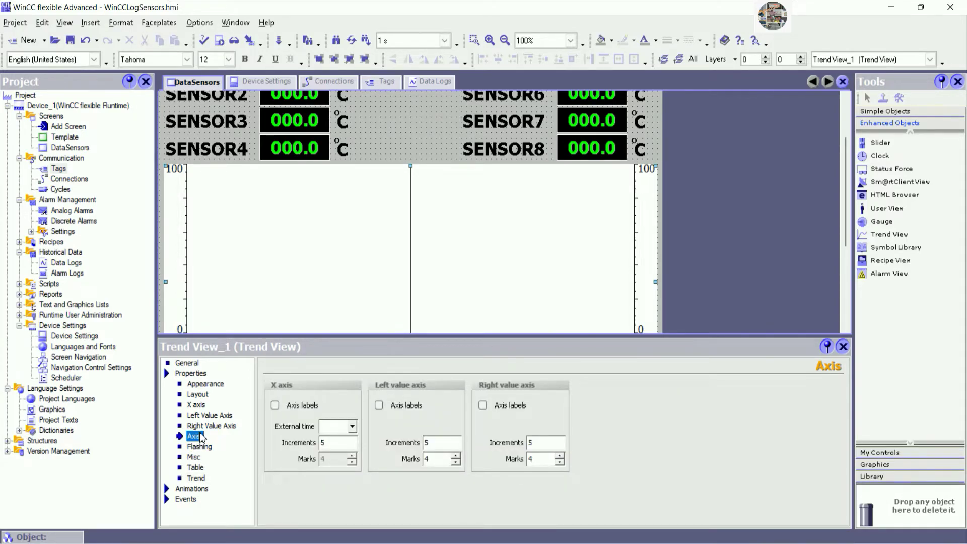
{"action": "left_click", "coordinate": [277, 407]}
{"action": "left_click", "coordinate": [197, 406]}
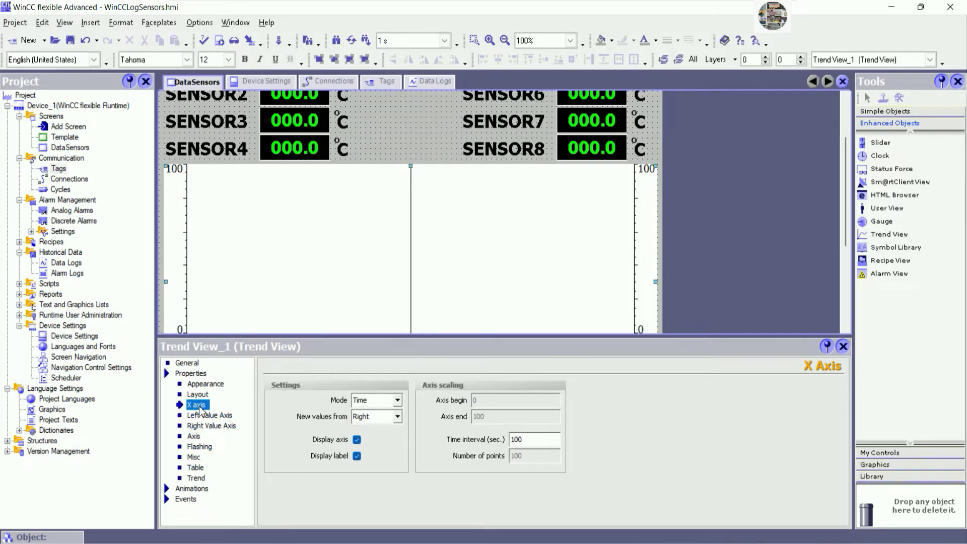
{"action": "left_click", "coordinate": [209, 394]}
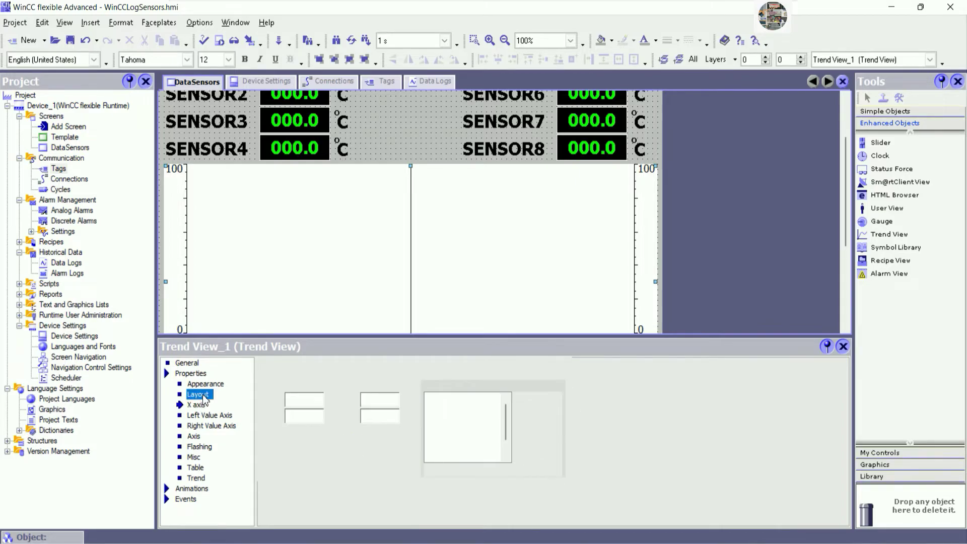
{"action": "left_click", "coordinate": [206, 384]}
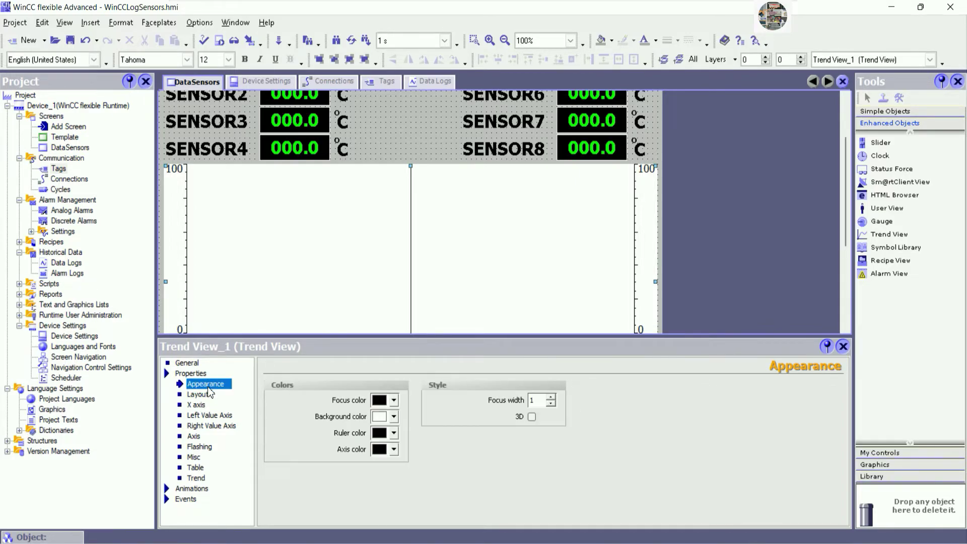
{"action": "left_click", "coordinate": [190, 488]}
{"action": "left_click", "coordinate": [845, 349]}
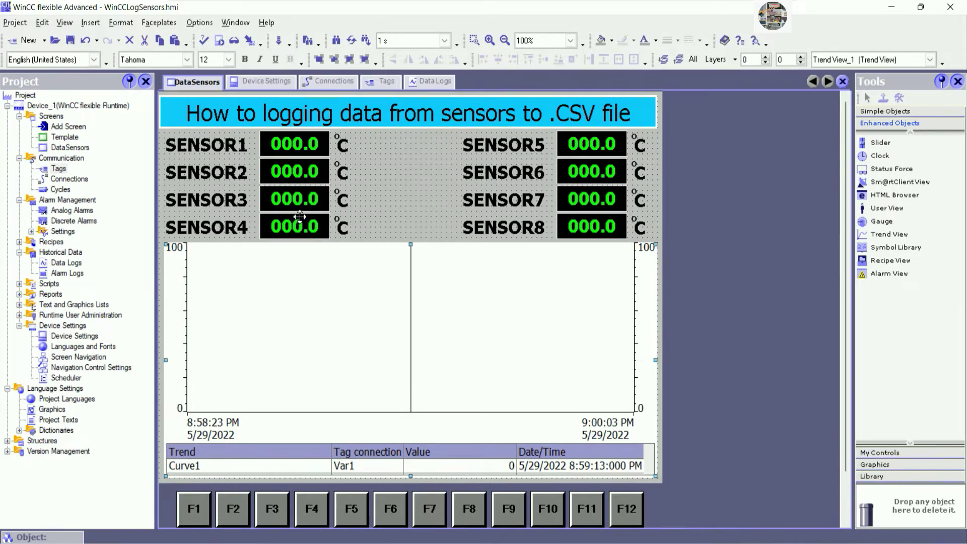
Save the WinCC flexible project and start its runtime to check the sensor trends in the value table.
{"action": "left_click", "coordinate": [70, 40]}
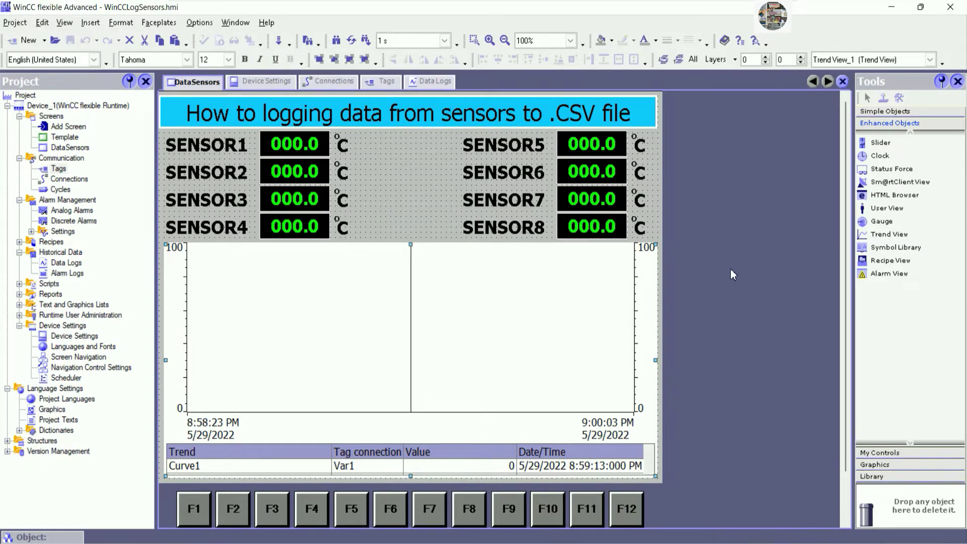
{"action": "key", "text": "ctrl+F5"}
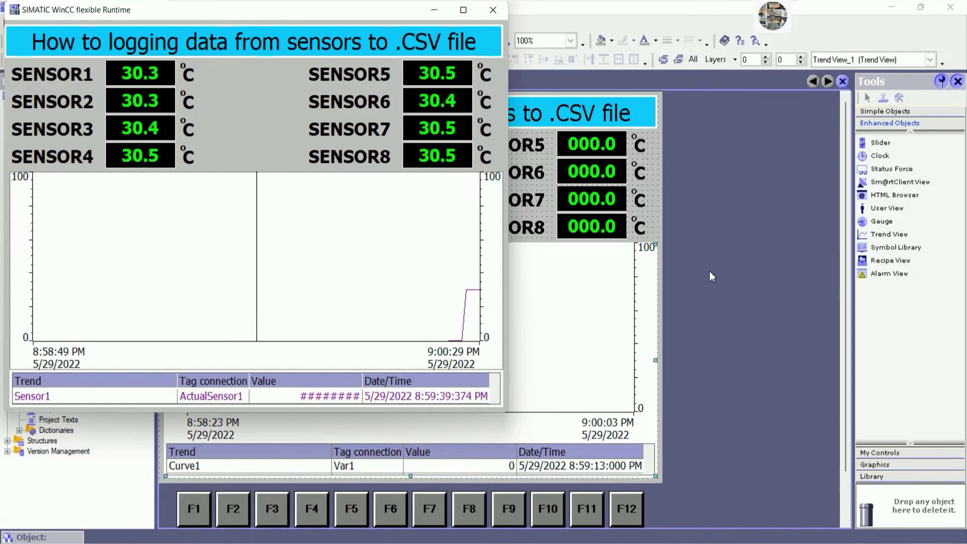
{"action": "scroll", "coordinate": [332, 389], "scroll_direction": "down", "scroll_amount": 1}
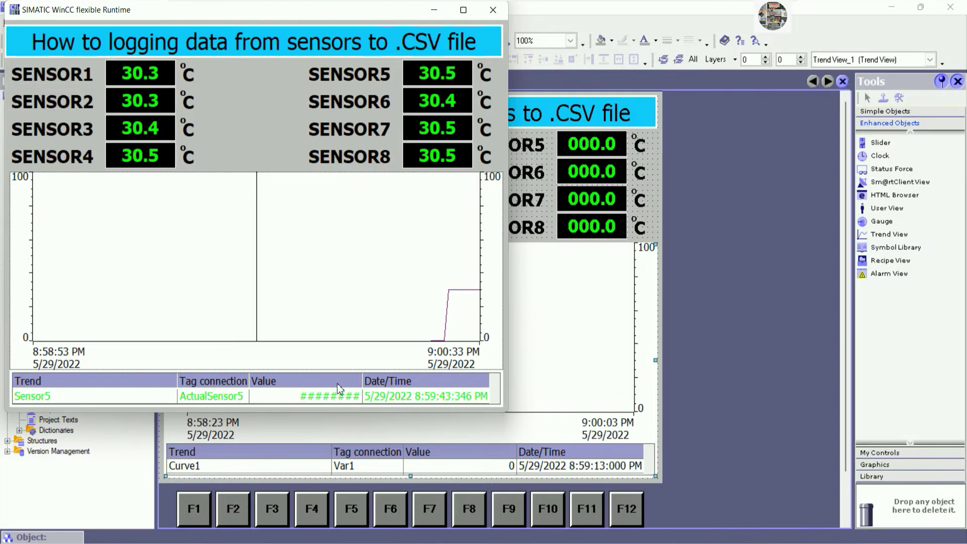
{"action": "scroll", "coordinate": [340, 375], "scroll_direction": "up", "scroll_amount": 2}
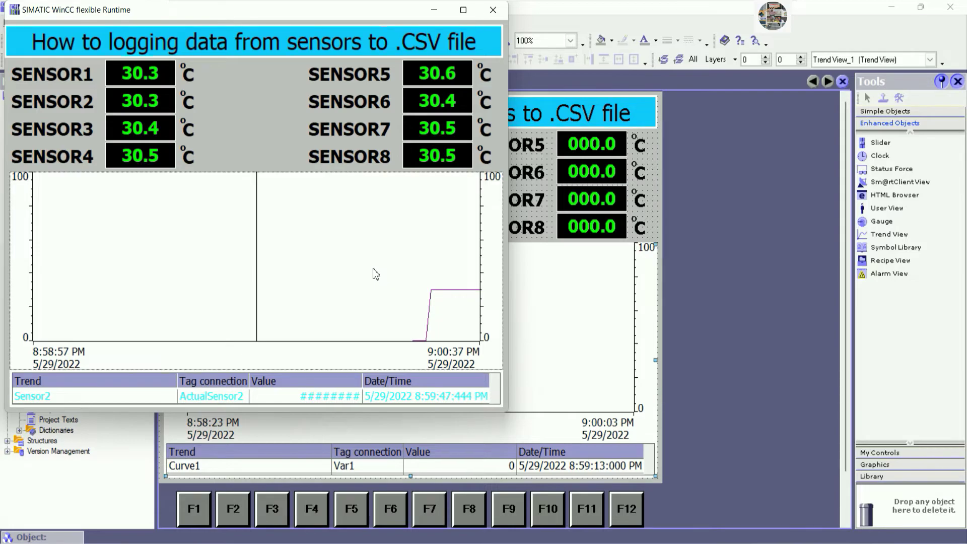
Move the runtime window aside, minimize WinCC flexible and switch to the TIA Portal project.
{"action": "left_click_drag", "start_coordinate": [395, 11], "coordinate": [723, 29]}
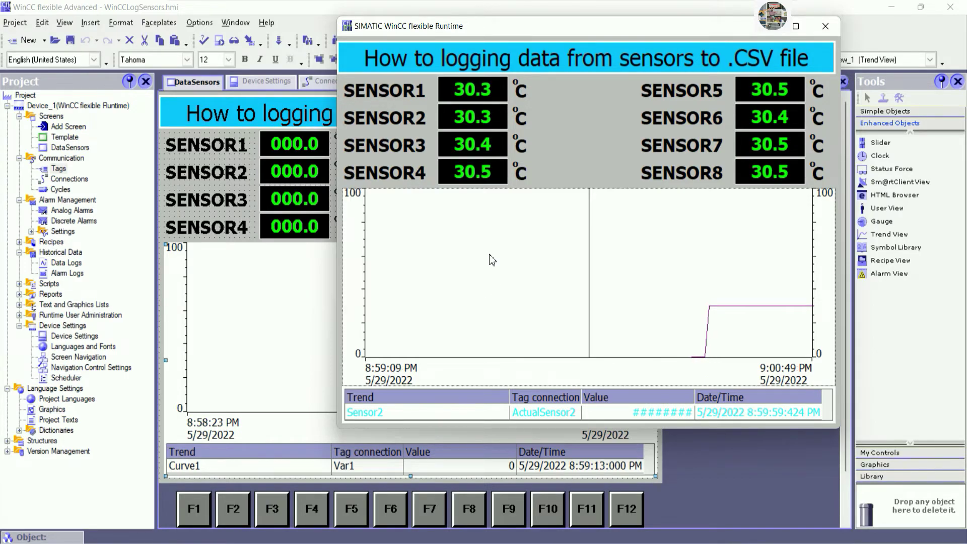
{"action": "left_click", "coordinate": [891, 8]}
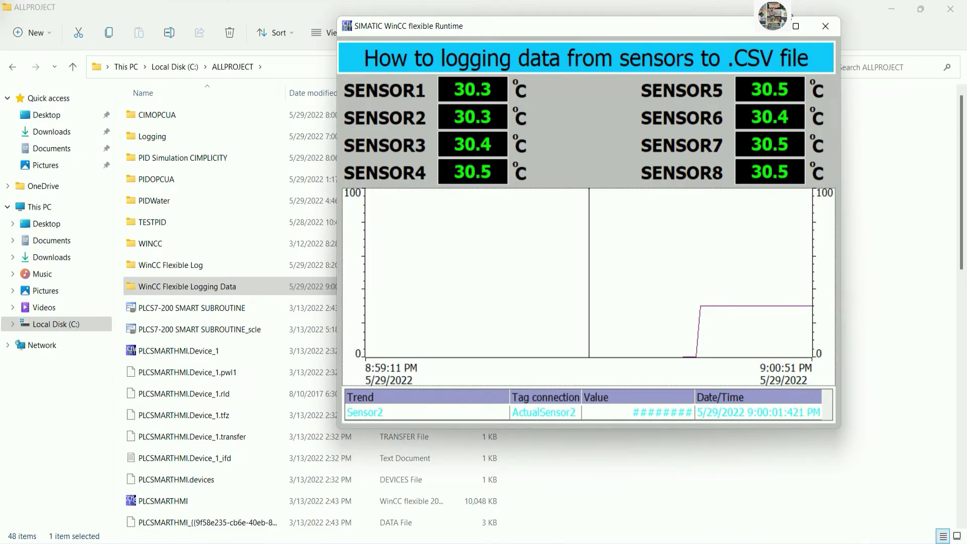
{"action": "left_click", "coordinate": [594, 497]}
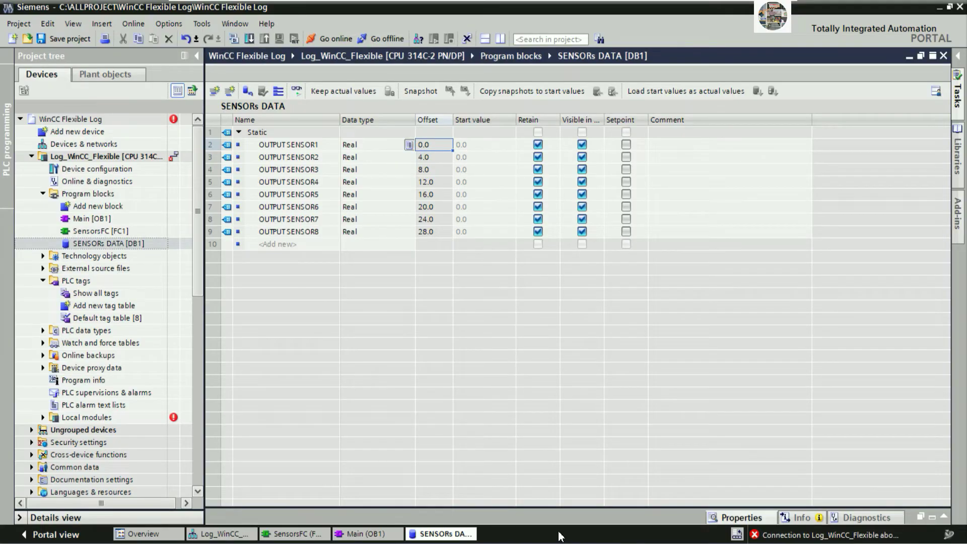
Take the Log_WinCC_Flexible PLC offline in the TIA Portal project.
{"action": "left_click", "coordinate": [126, 159]}
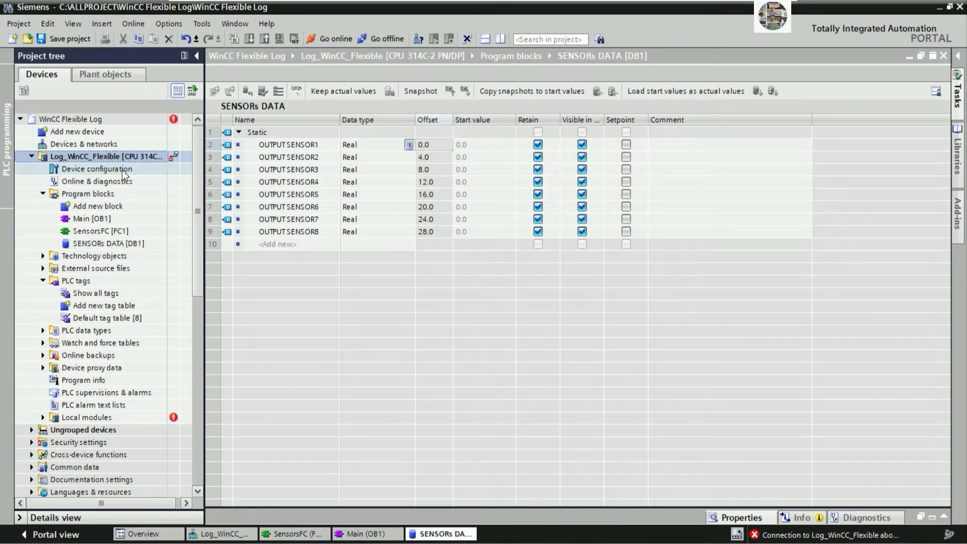
{"action": "left_click", "coordinate": [124, 168]}
{"action": "left_click", "coordinate": [124, 157]}
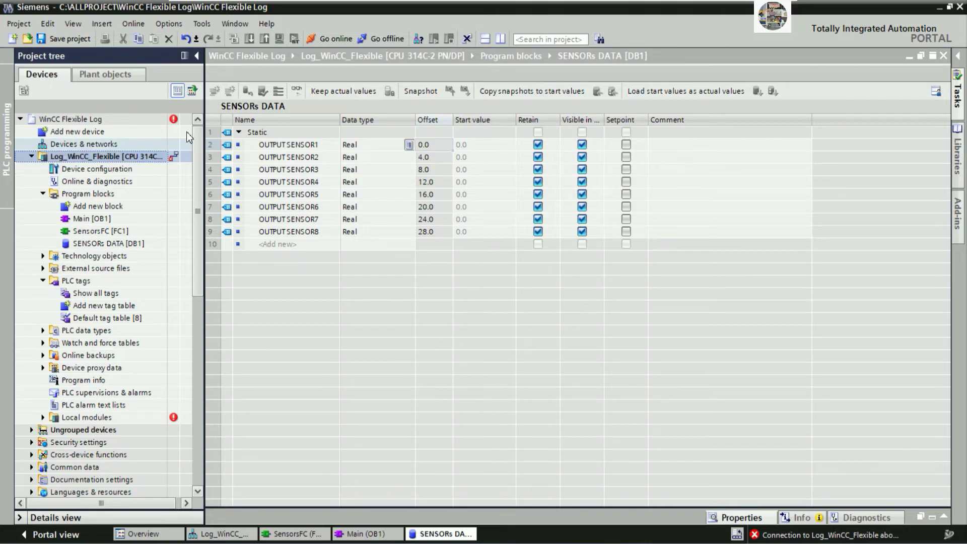
{"action": "left_click", "coordinate": [125, 169]}
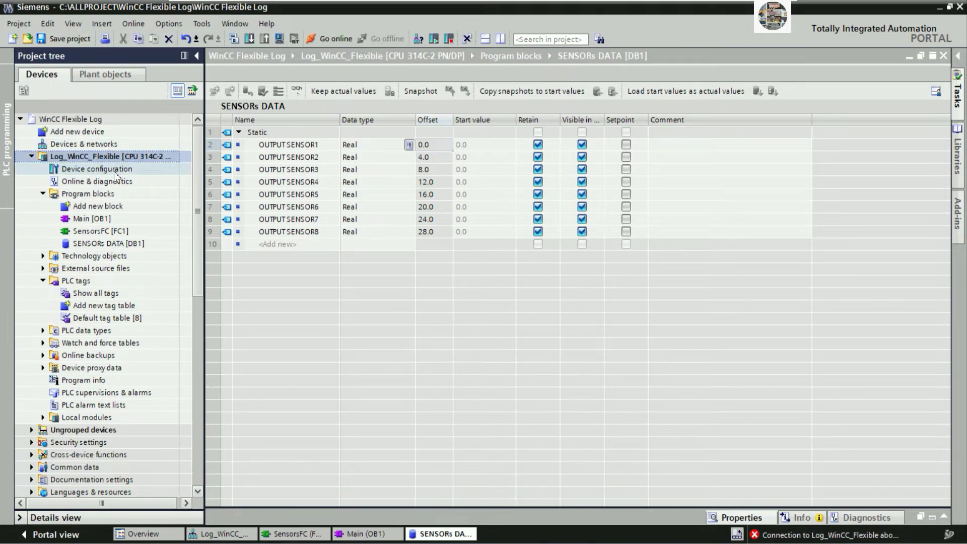
Open Main [OB1], collapse the project tree and monitor the sensor networks online.
{"action": "double_click", "coordinate": [101, 219]}
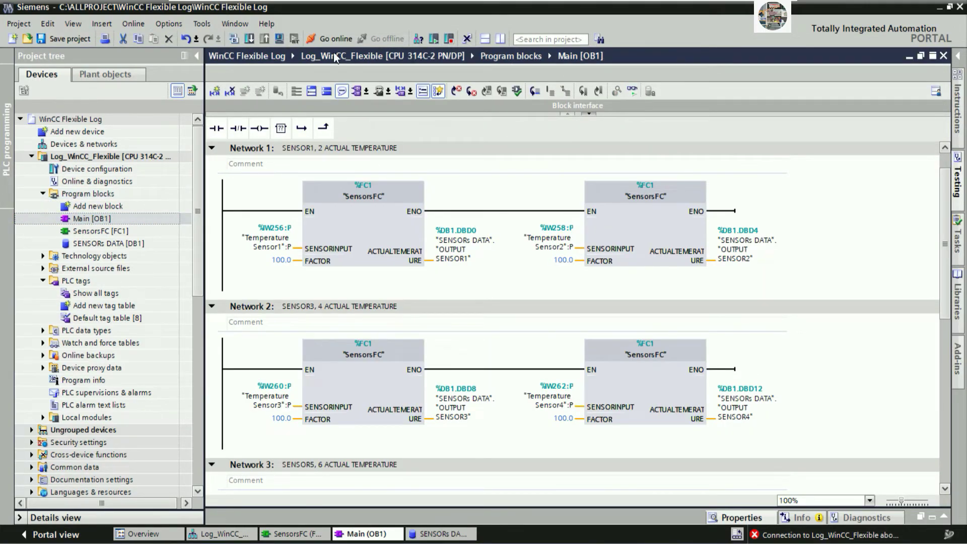
{"action": "left_click", "coordinate": [632, 90]}
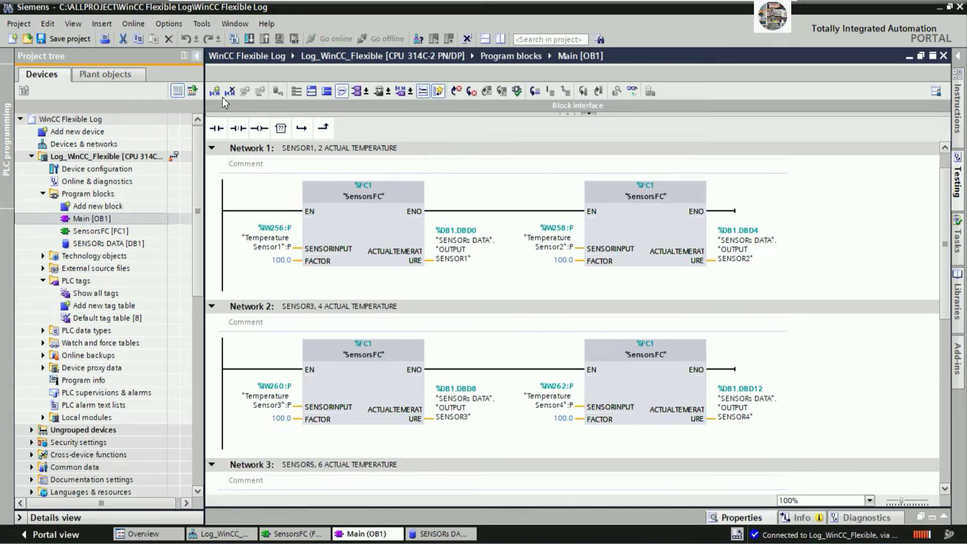
{"action": "left_click", "coordinate": [197, 56]}
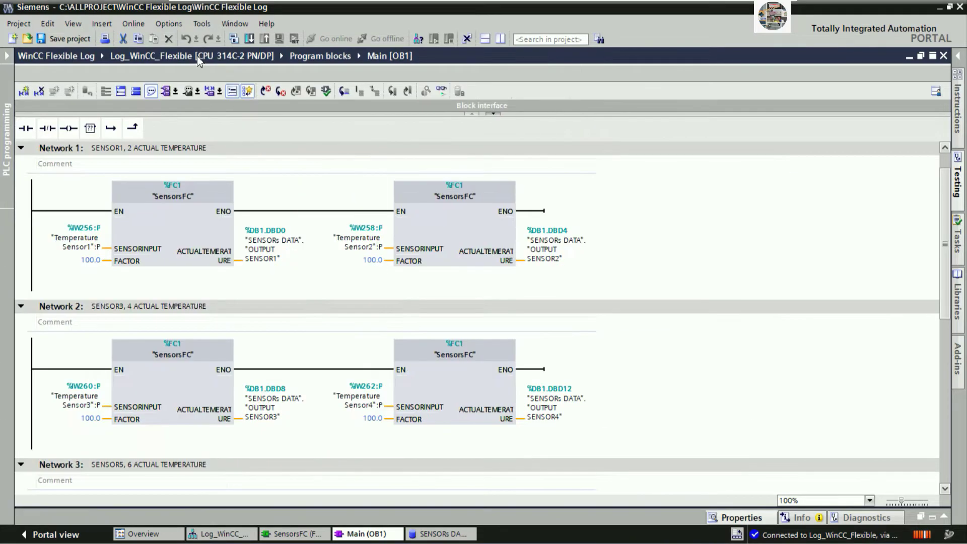
{"action": "left_click", "coordinate": [442, 92]}
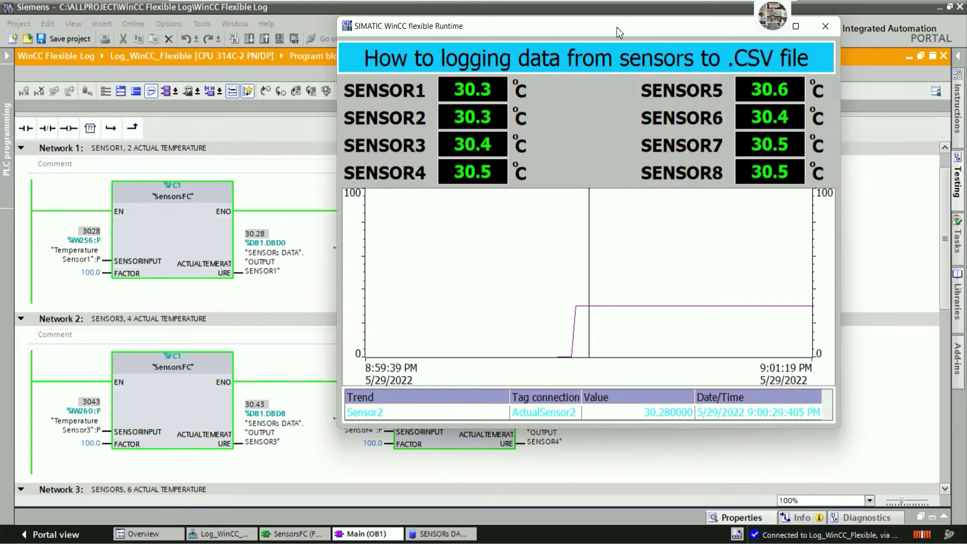
Place the runtime window beside the monitored networks and check the trend values with the ruler and value table.
{"action": "left_click_drag", "start_coordinate": [704, 31], "coordinate": [744, 12]}
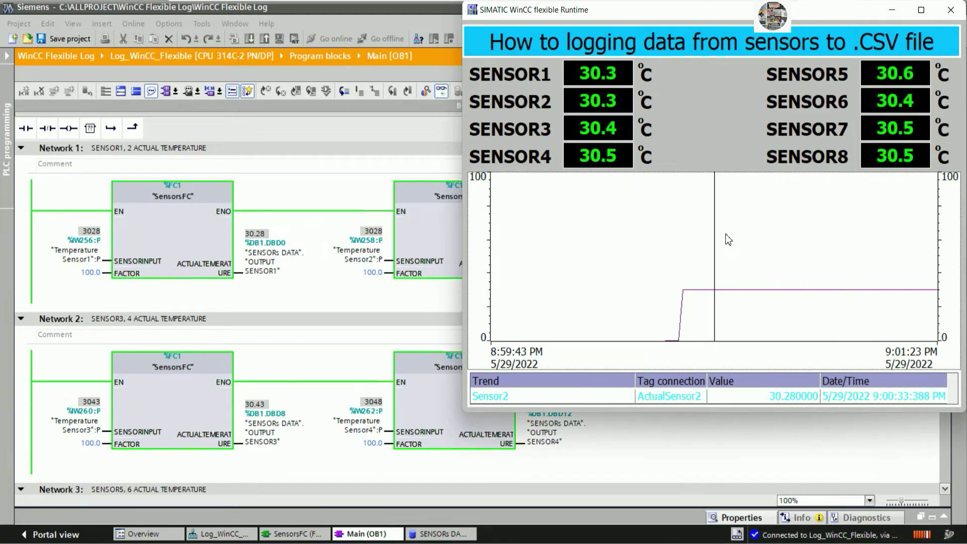
{"action": "left_click_drag", "start_coordinate": [714, 233], "coordinate": [836, 237]}
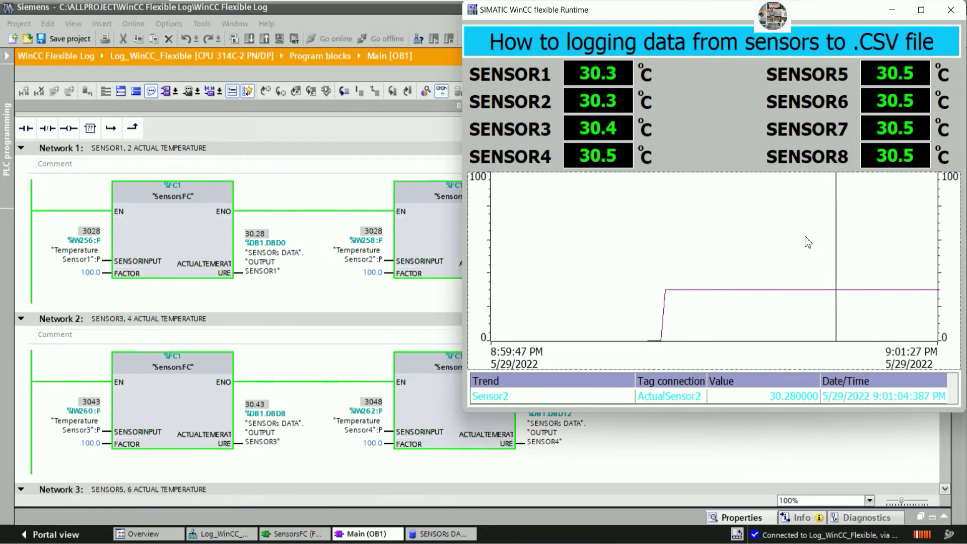
{"action": "left_click", "coordinate": [685, 383]}
{"action": "left_click", "coordinate": [698, 387]}
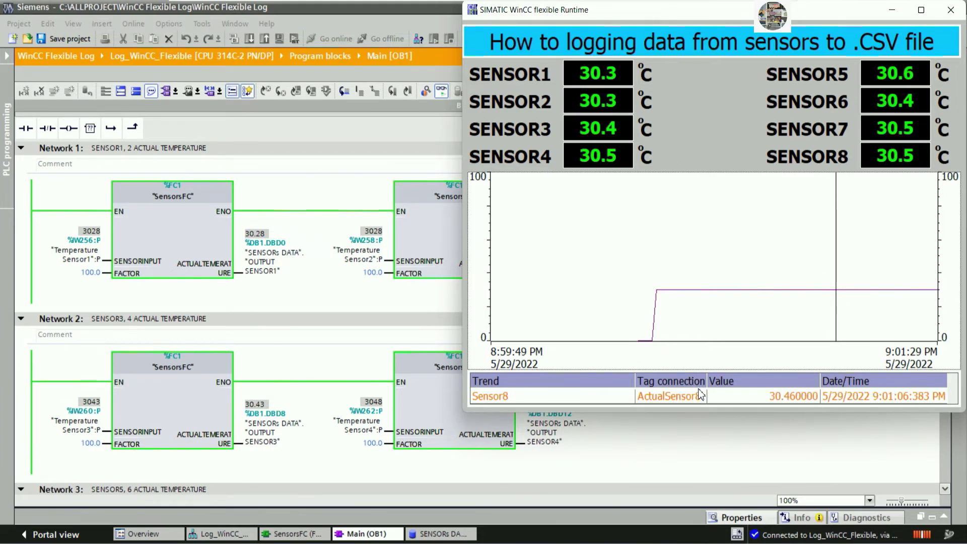
{"action": "left_click", "coordinate": [701, 389]}
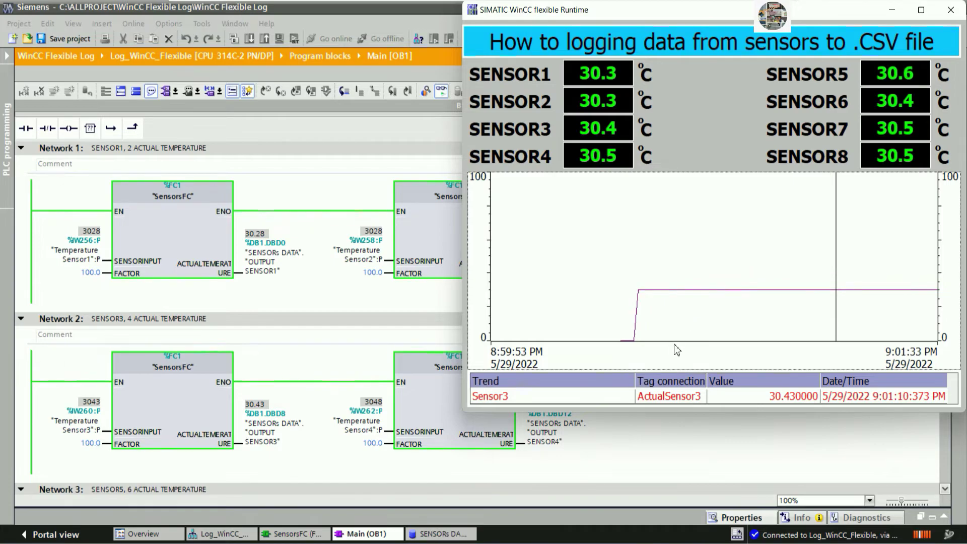
Add the line "Let me heat sensors" to the Notepad notes and minimize Notepad.
{"action": "key", "text": "alt+Tab"}
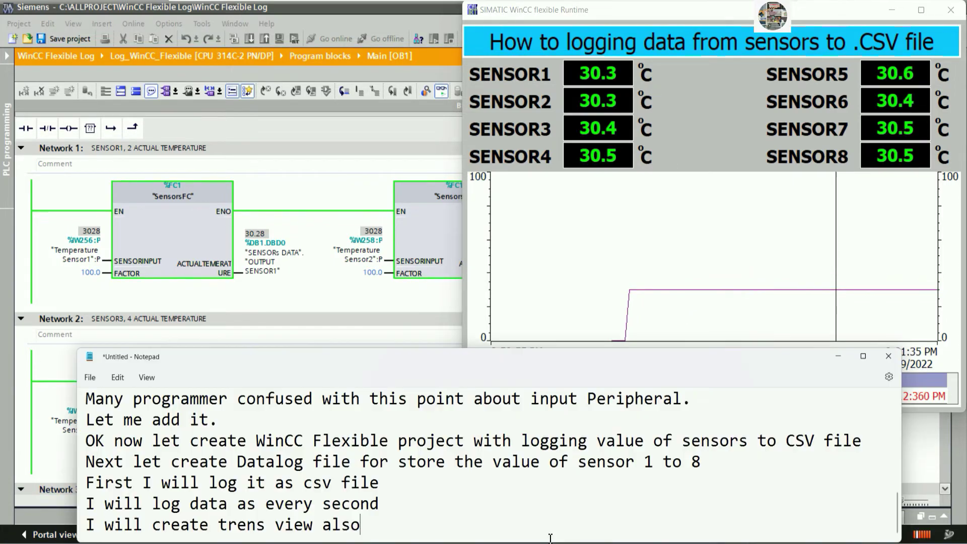
{"action": "key", "text": "Return"}
{"action": "type", "text": "Le"}
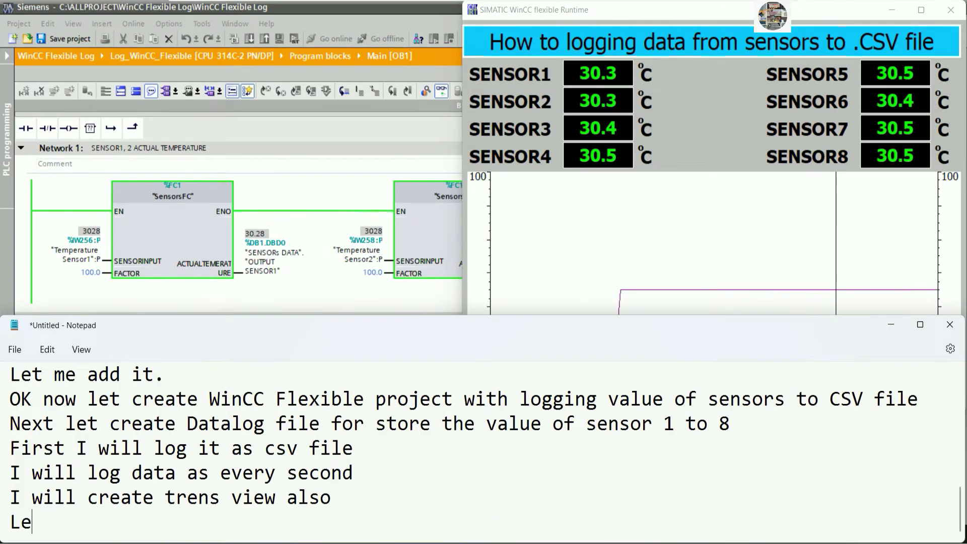
{"action": "type", "text": "t me hear"}
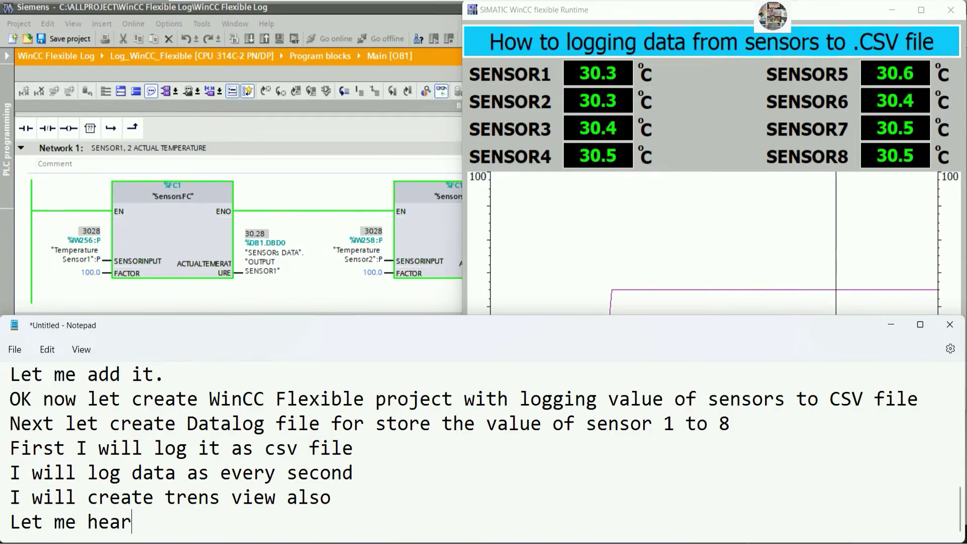
{"action": "key", "text": "BackSpace"}
{"action": "type", "text": "d"}
{"action": "key", "text": "BackSpace"}
{"action": "type", "text": "t sensors"}
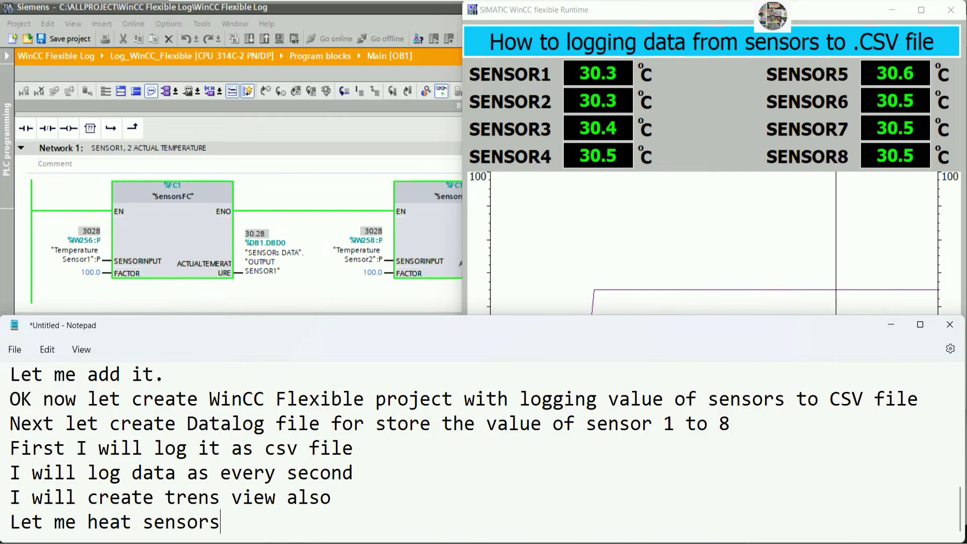
{"action": "left_click", "coordinate": [890, 325]}
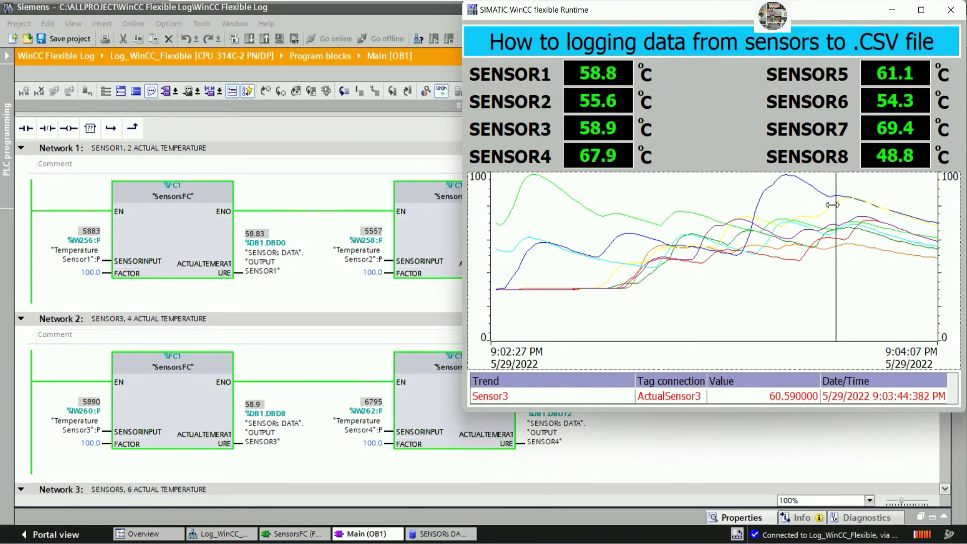
Move the trend view's ruler along the time axis to read the Sensor3 values at different times.
{"action": "mouse_move", "coordinate": [838, 207]}
{"action": "left_mouse_down"}
{"action": "mouse_move", "coordinate": [743, 214]}
{"action": "mouse_move", "coordinate": [844, 222]}
{"action": "left_mouse_up"}
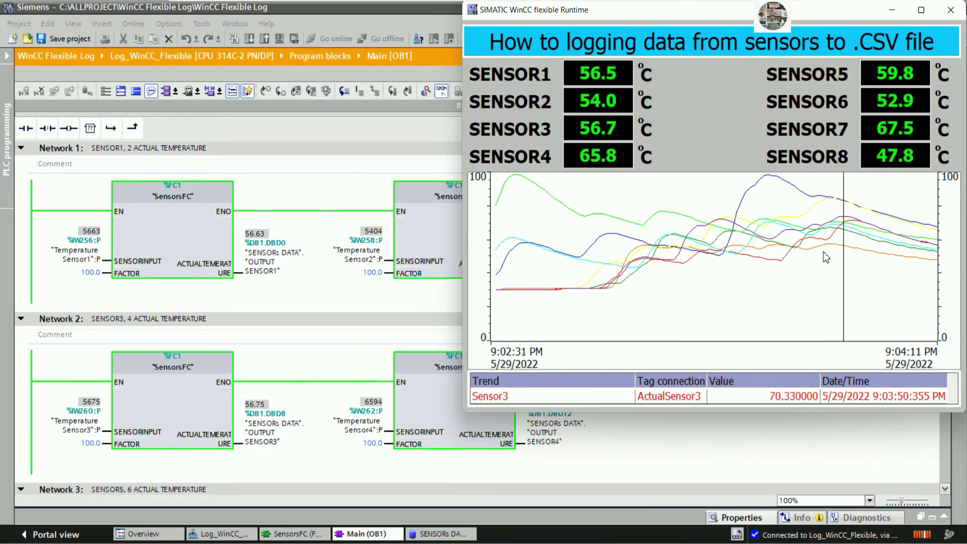
{"action": "left_click_drag", "start_coordinate": [844, 277], "coordinate": [672, 277]}
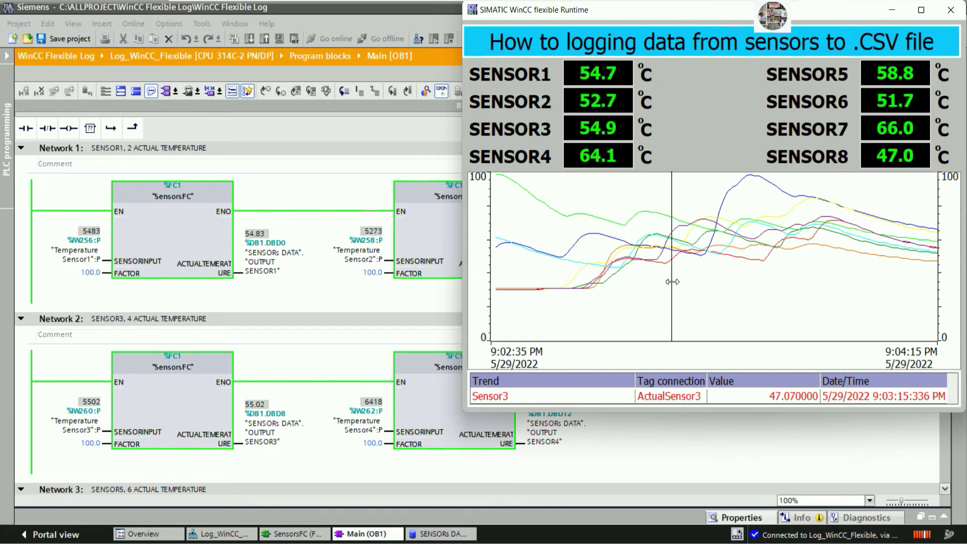
Add the line "Let go to see data log on C drive" to the Notepad notes and minimize Notepad.
{"action": "key", "text": "alt+Tab"}
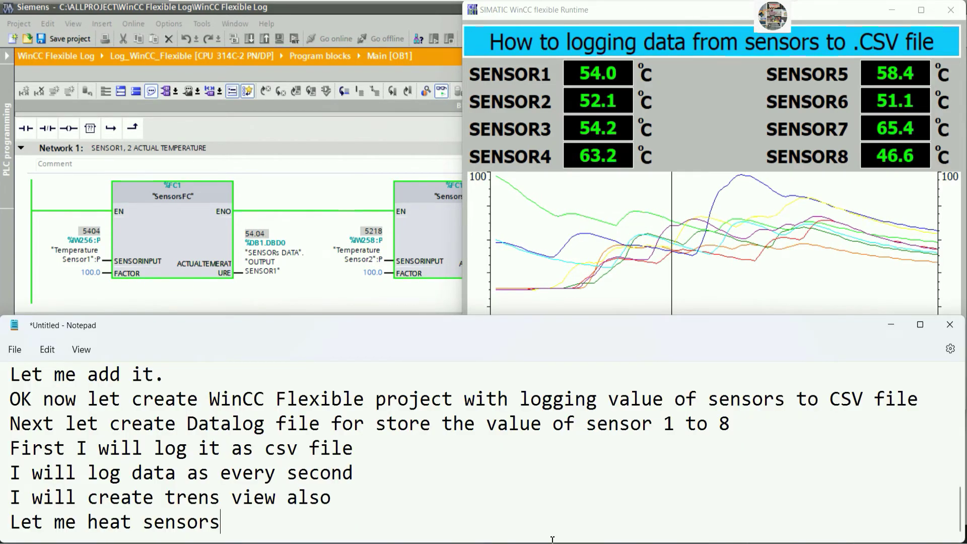
{"action": "key", "text": "Return"}
{"action": "type", "text": "Let go to s"}
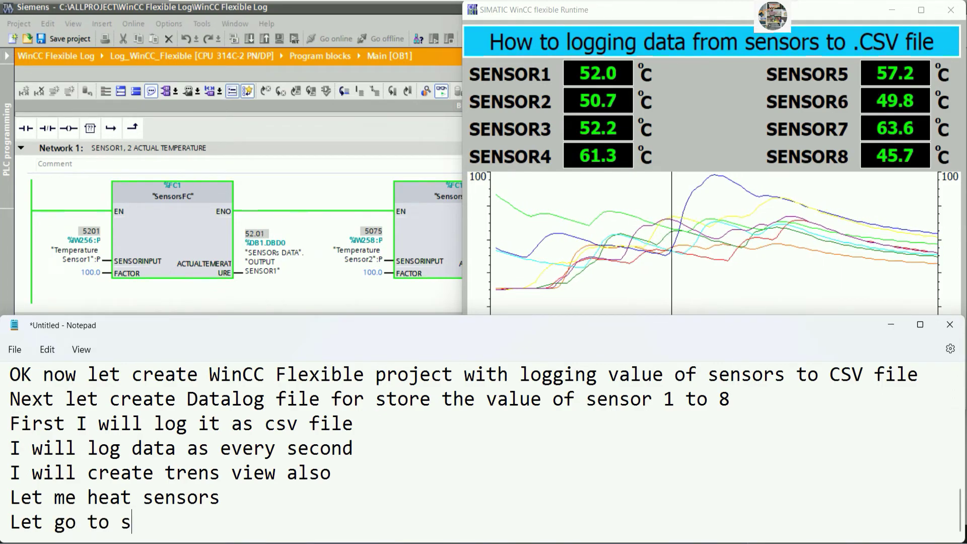
{"action": "type", "text": "ee data lo"}
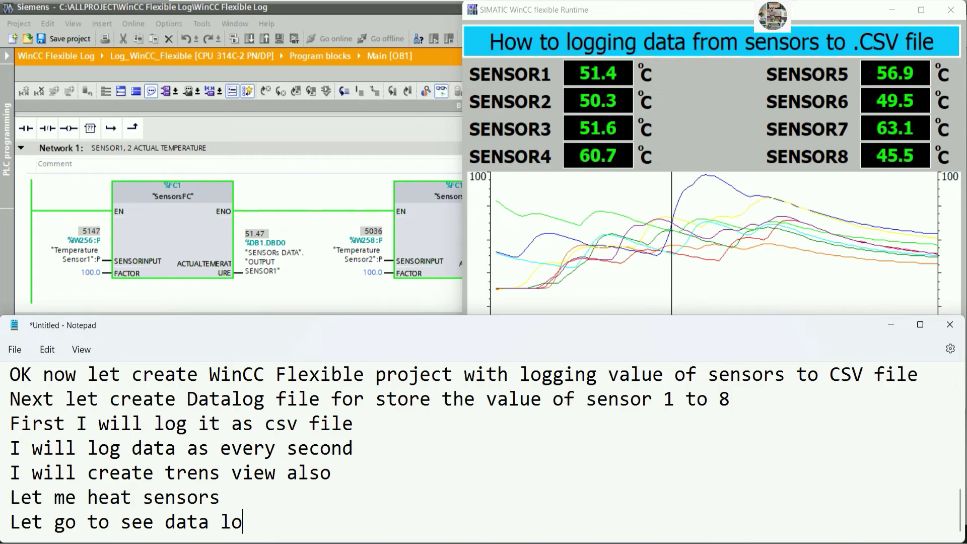
{"action": "type", "text": "g "}
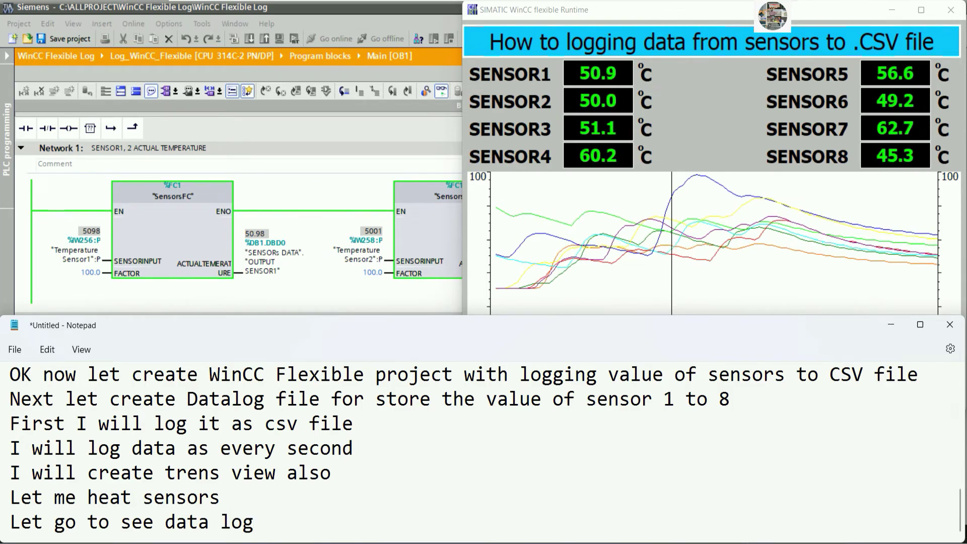
{"action": "type", "text": "o"}
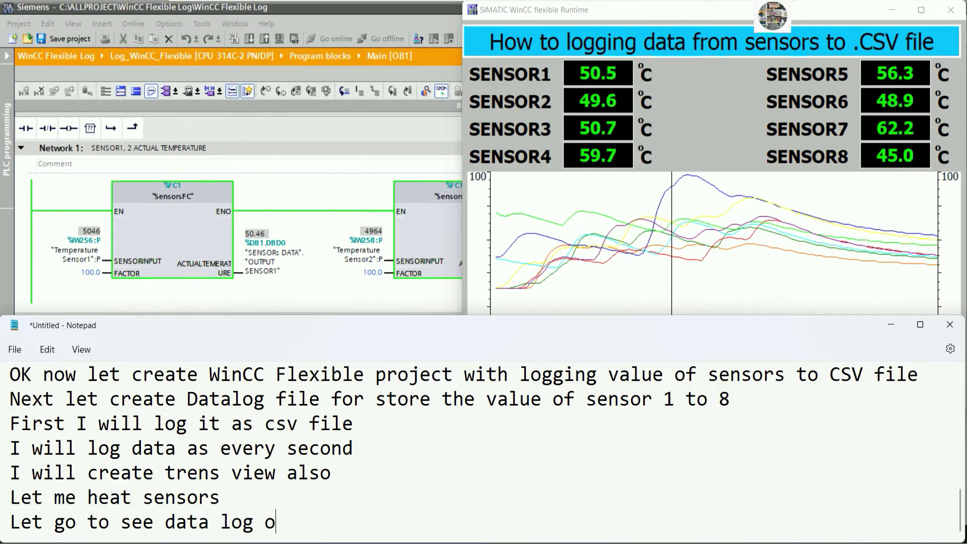
{"action": "type", "text": "n C"}
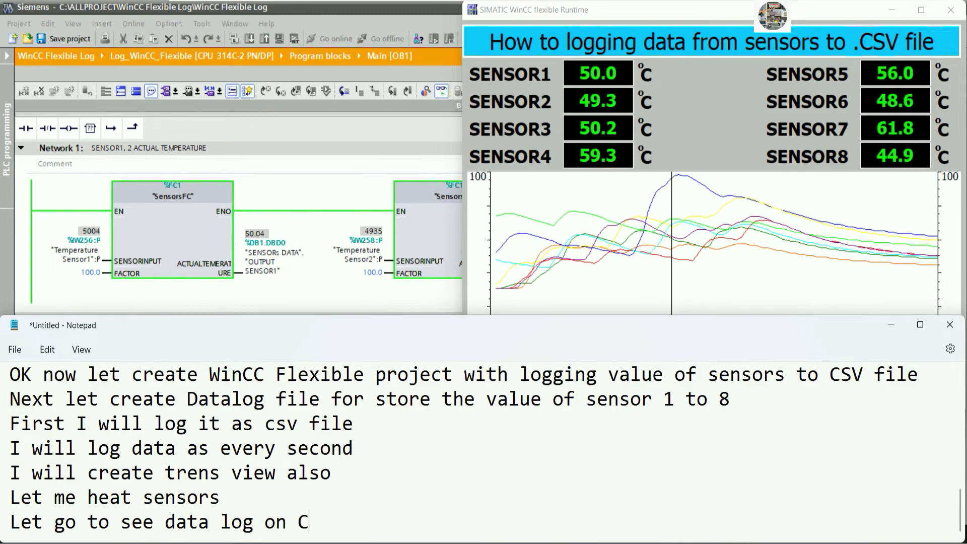
{"action": "type", "text": " driver"}
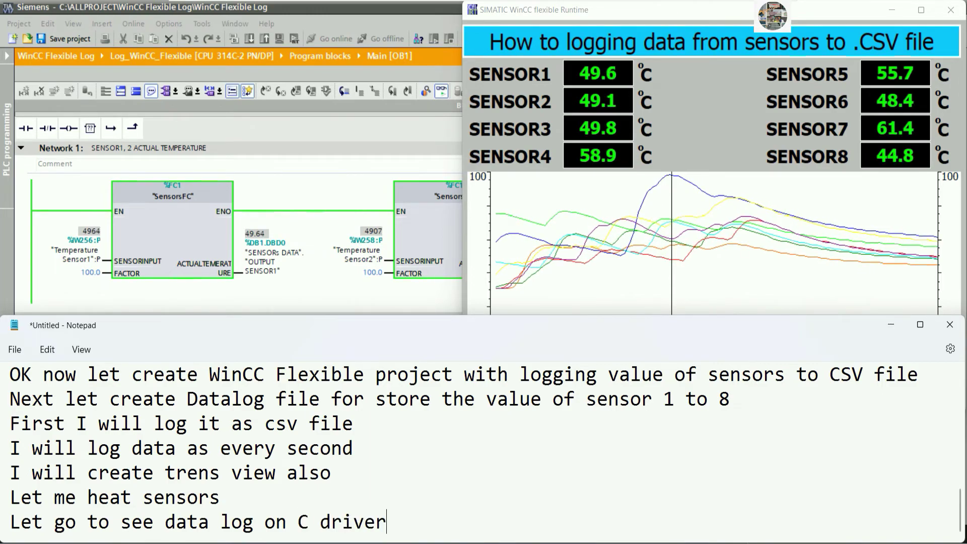
{"action": "key", "text": "BackSpace"}
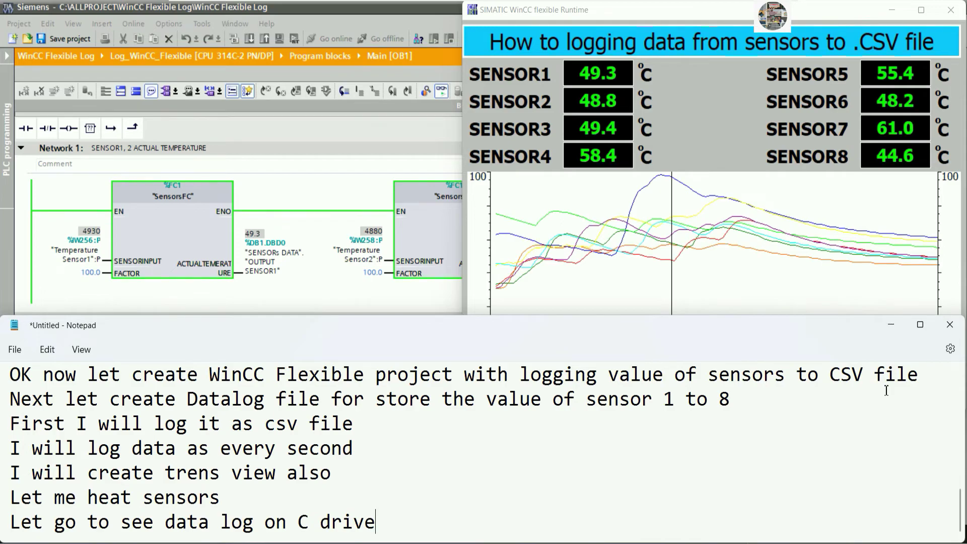
{"action": "left_click", "coordinate": [890, 324]}
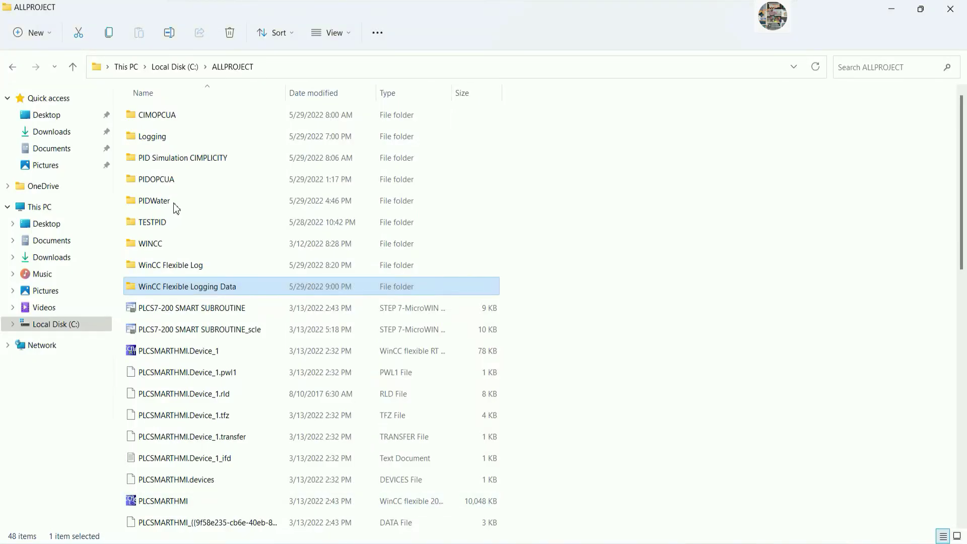
Open DataLogSensors0.csv from the WinCC Flexible Logging Data folder in Excel as read-only.
{"action": "double_click", "coordinate": [181, 292]}
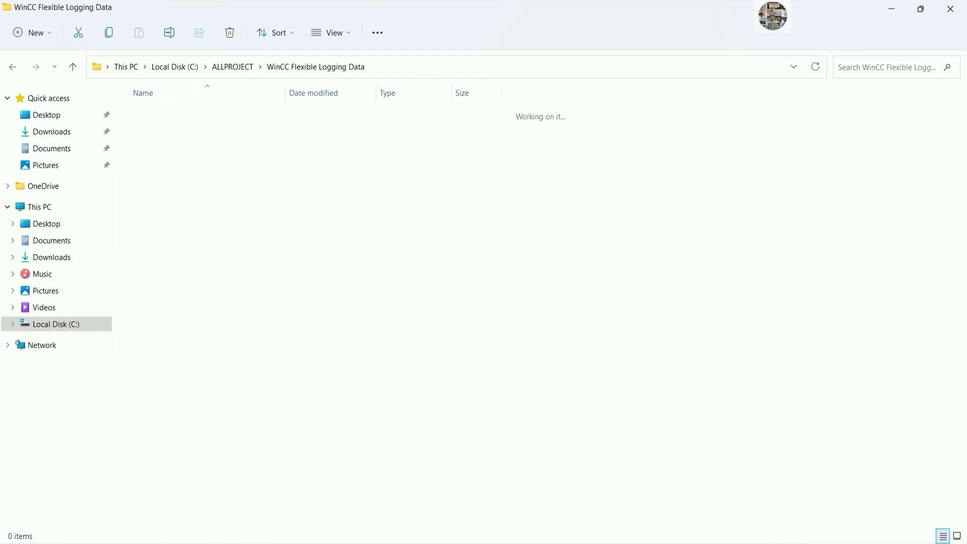
{"action": "left_click", "coordinate": [173, 121]}
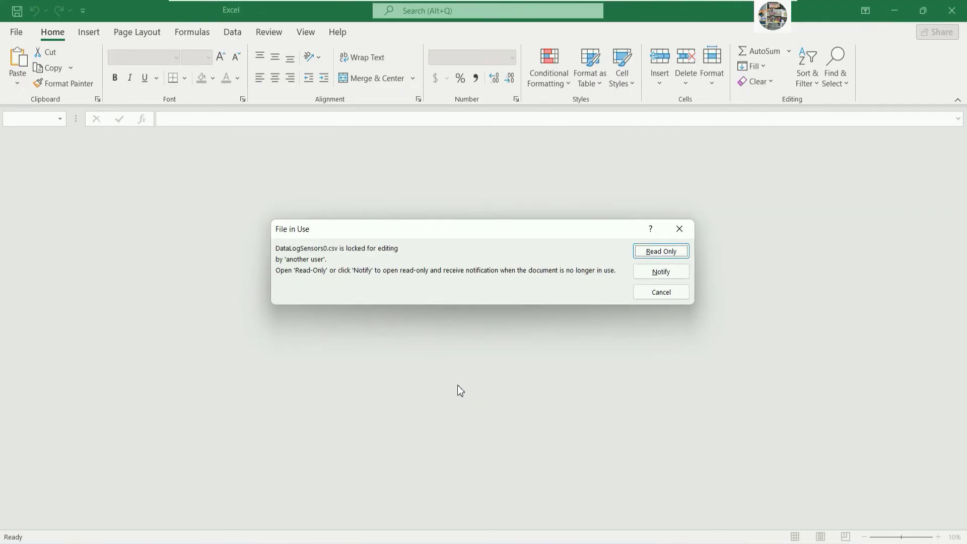
{"action": "left_click", "coordinate": [650, 254]}
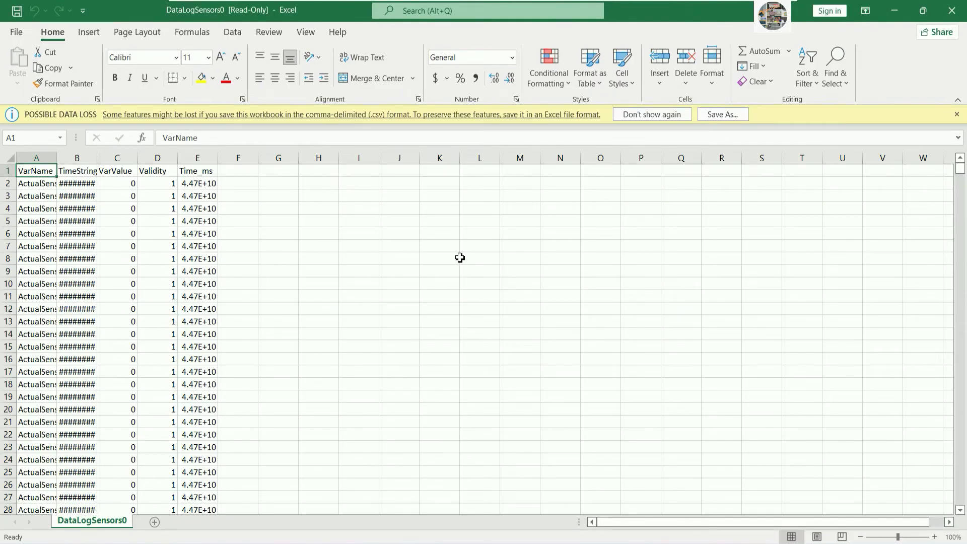
Fit the VarName and TimeString columns to their contents and widen the Time_ms column while checking the logged rows.
{"action": "double_click", "coordinate": [219, 164]}
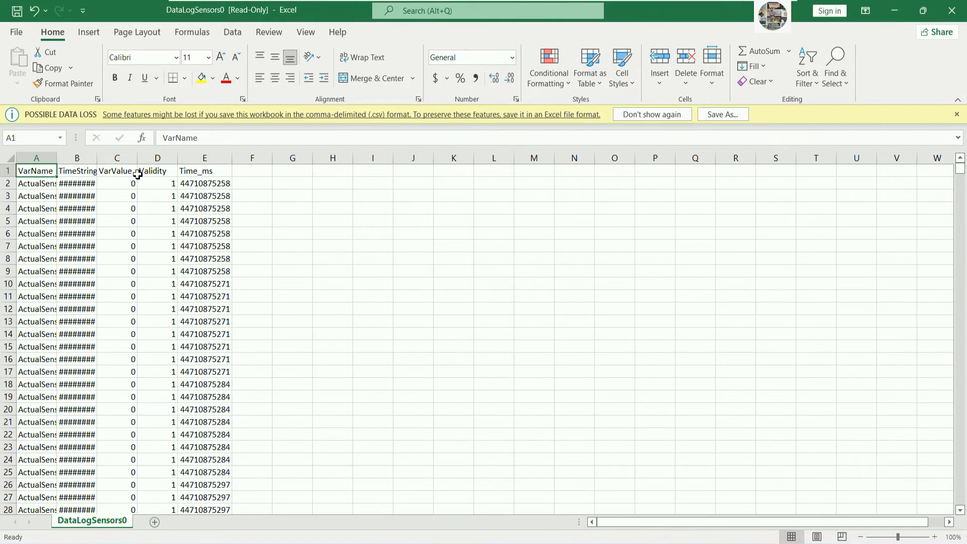
{"action": "double_click", "coordinate": [97, 164]}
{"action": "scroll", "coordinate": [234, 260], "scroll_direction": "down", "scroll_amount": 1}
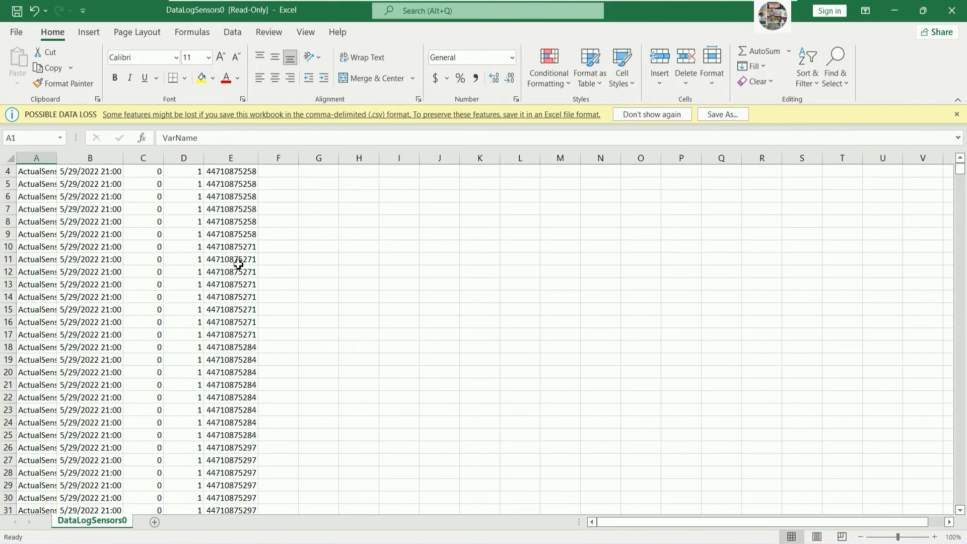
{"action": "scroll", "coordinate": [168, 266], "scroll_direction": "up", "scroll_amount": 1}
{"action": "scroll", "coordinate": [168, 250], "scroll_direction": "down", "scroll_amount": 9}
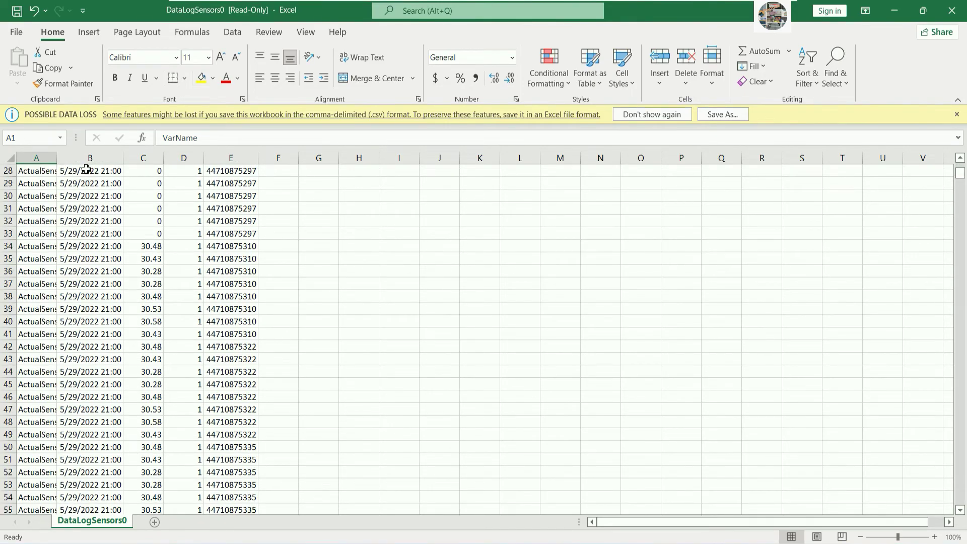
{"action": "double_click", "coordinate": [57, 158]}
{"action": "scroll", "coordinate": [213, 257], "scroll_direction": "down", "scroll_amount": 3}
{"action": "scroll", "coordinate": [169, 313], "scroll_direction": "down", "scroll_amount": 5}
{"action": "scroll", "coordinate": [181, 311], "scroll_direction": "down", "scroll_amount": 15}
{"action": "scroll", "coordinate": [207, 310], "scroll_direction": "down", "scroll_amount": 8}
{"action": "left_click_drag", "start_coordinate": [278, 161], "coordinate": [303, 161]}
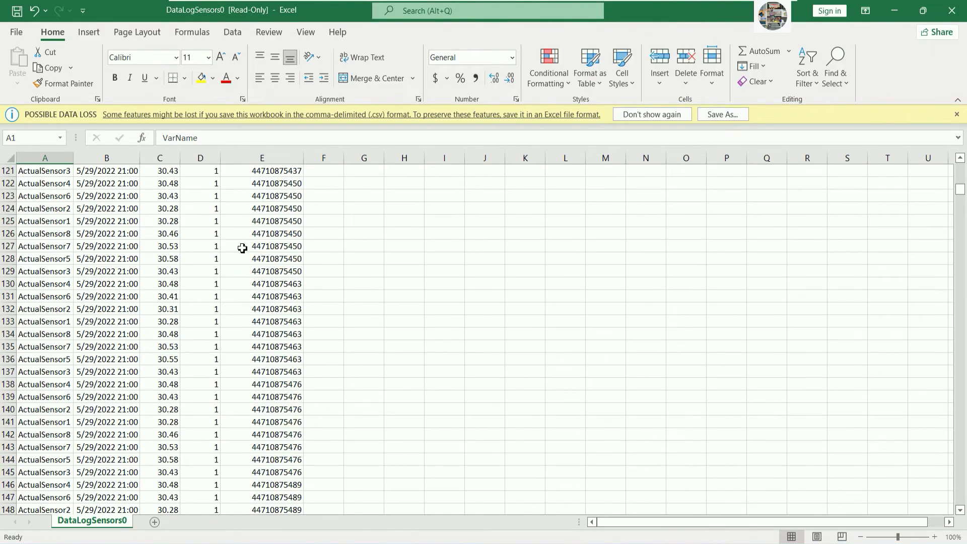
Enlarge the sheet view to 145% and refit the TimeString column so the dates are readable.
{"action": "scroll", "coordinate": [267, 267], "scroll_direction": "up", "scroll_amount": 3, "text": "ctrl"}
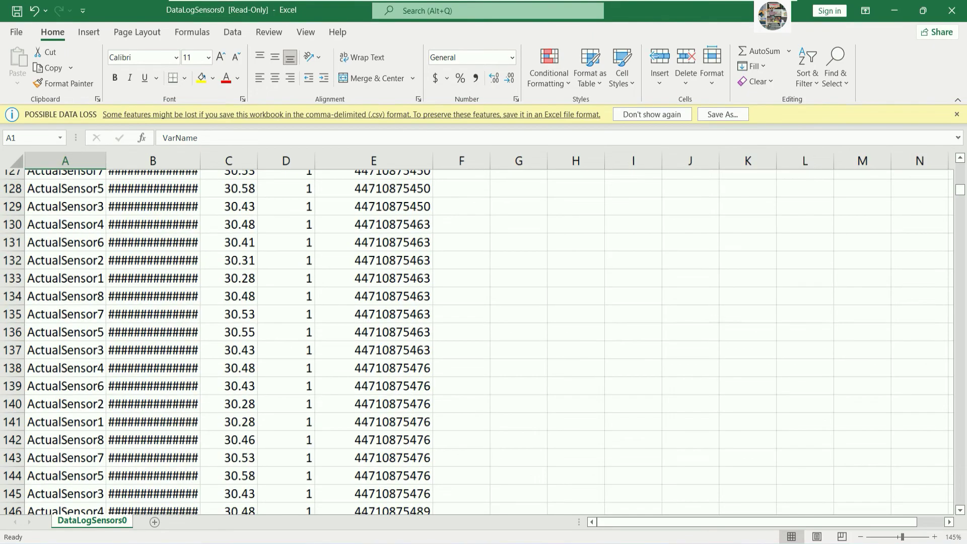
{"action": "scroll", "coordinate": [267, 269], "scroll_direction": "up", "scroll_amount": 12}
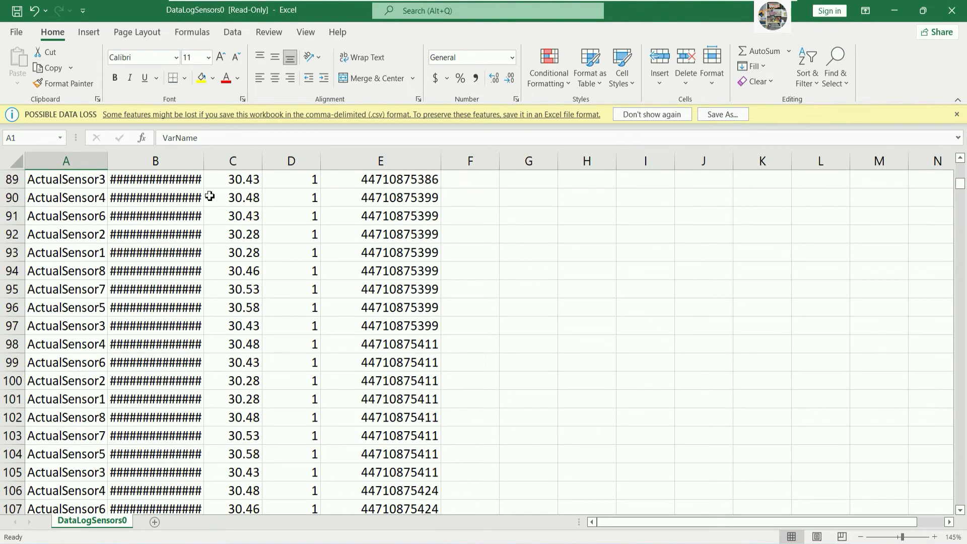
{"action": "double_click", "coordinate": [204, 165]}
{"action": "scroll", "coordinate": [221, 231], "scroll_direction": "up", "scroll_amount": 6}
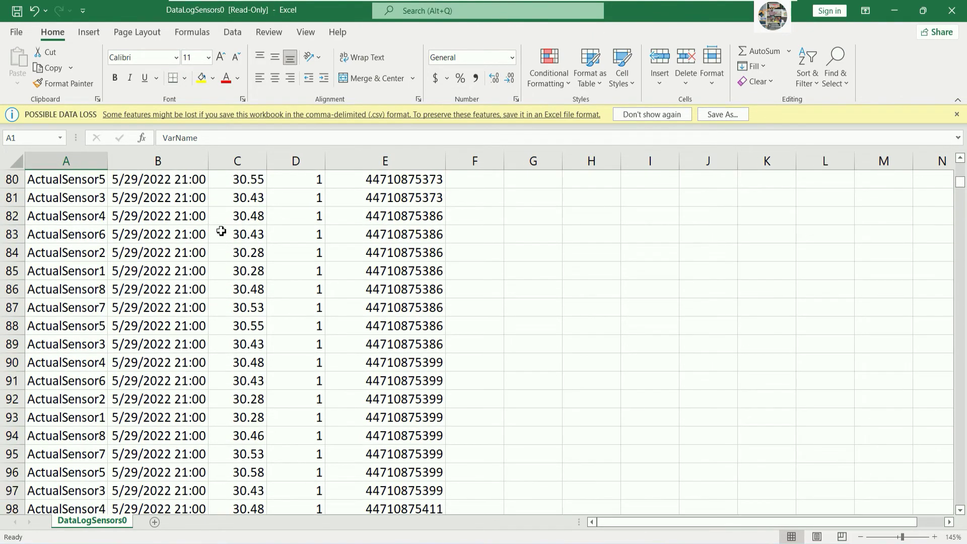
{"action": "scroll", "coordinate": [255, 245], "scroll_direction": "down", "scroll_amount": 2}
{"action": "scroll", "coordinate": [255, 244], "scroll_direction": "down", "scroll_amount": 9}
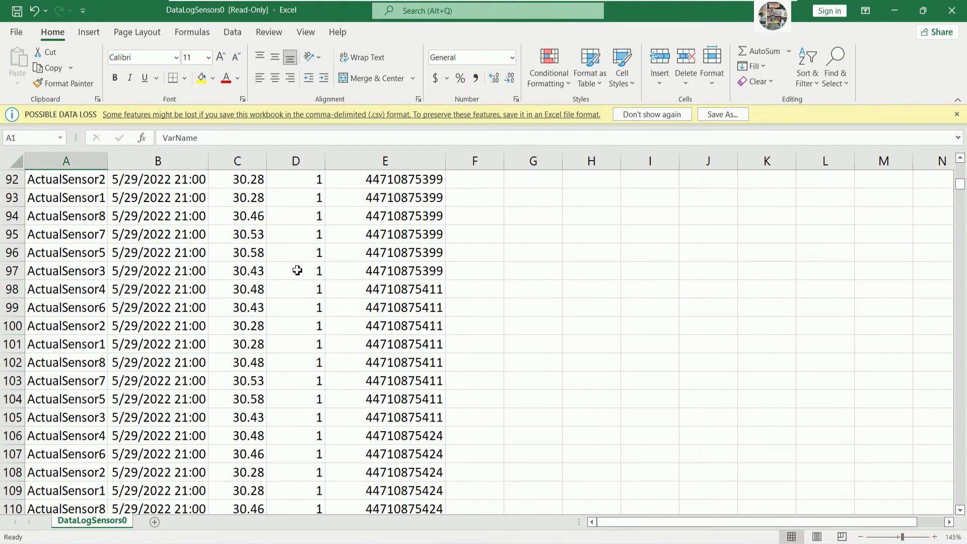
Go to the last logged rows and select cell B1929 to read the latest record's full timestamp.
{"action": "left_click_drag", "start_coordinate": [965, 240], "coordinate": [959, 500]}
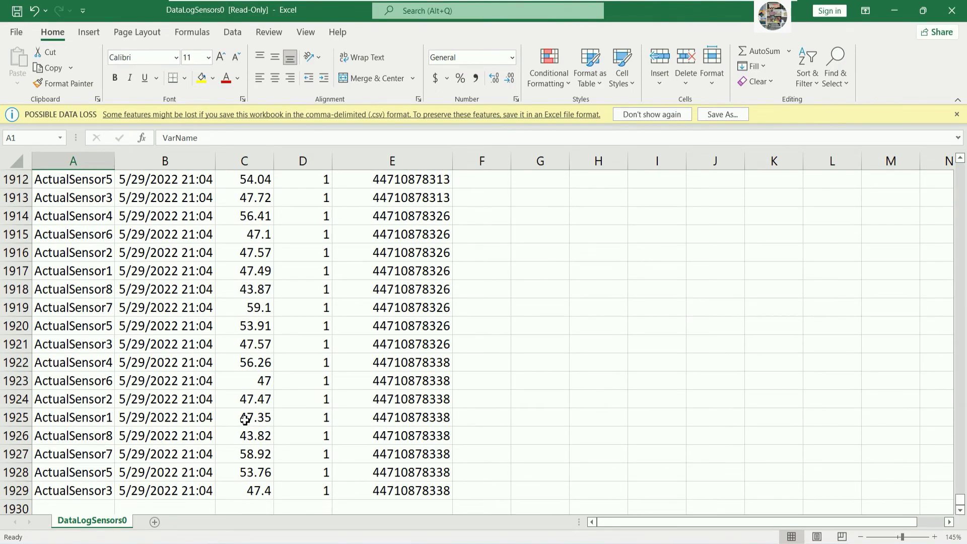
{"action": "scroll", "coordinate": [257, 398], "scroll_direction": "up", "scroll_amount": 7}
{"action": "scroll", "coordinate": [274, 373], "scroll_direction": "down", "scroll_amount": 4}
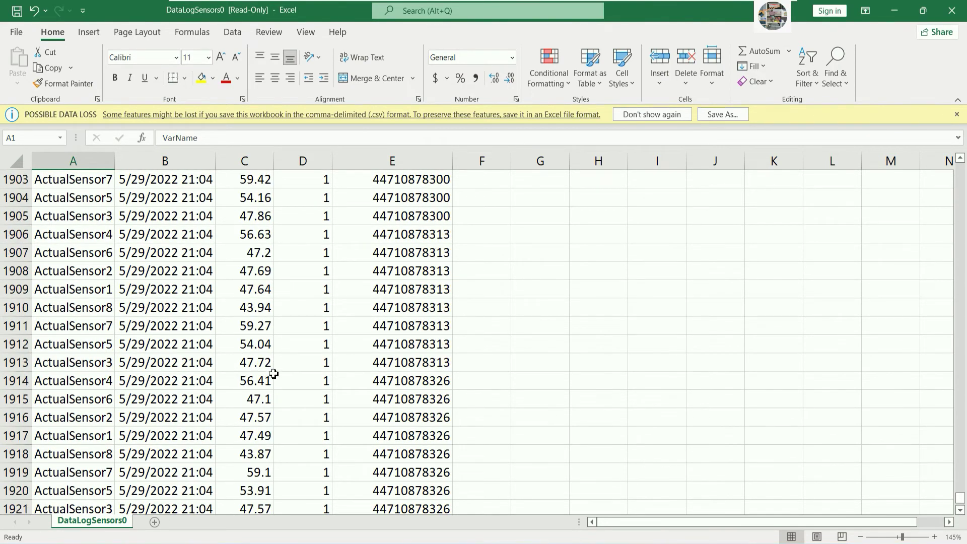
{"action": "scroll", "coordinate": [274, 373], "scroll_direction": "down", "scroll_amount": 4}
{"action": "left_click", "coordinate": [169, 438]}
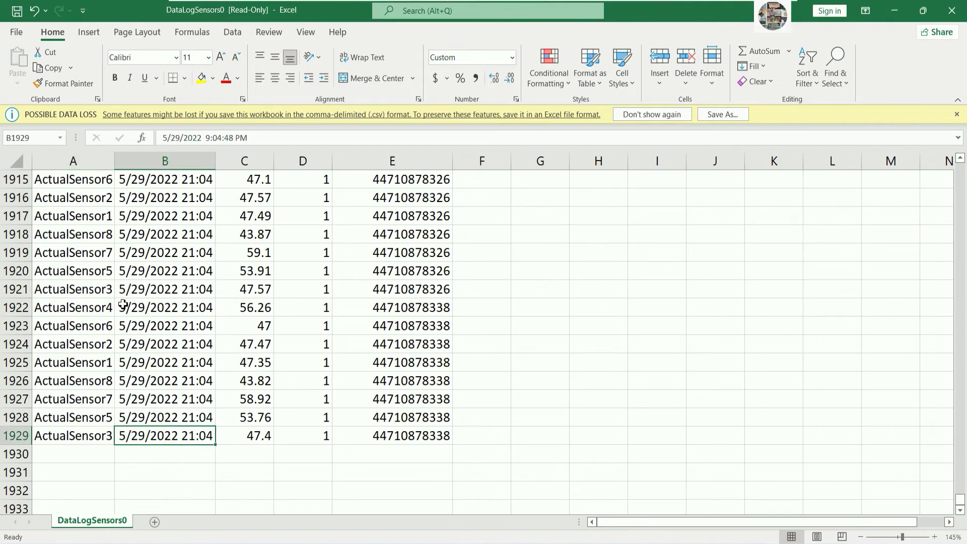
Widen the VarName, TimeString and VarValue columns and review the earlier logged sensor values.
{"action": "left_click_drag", "start_coordinate": [115, 161], "coordinate": [146, 165]}
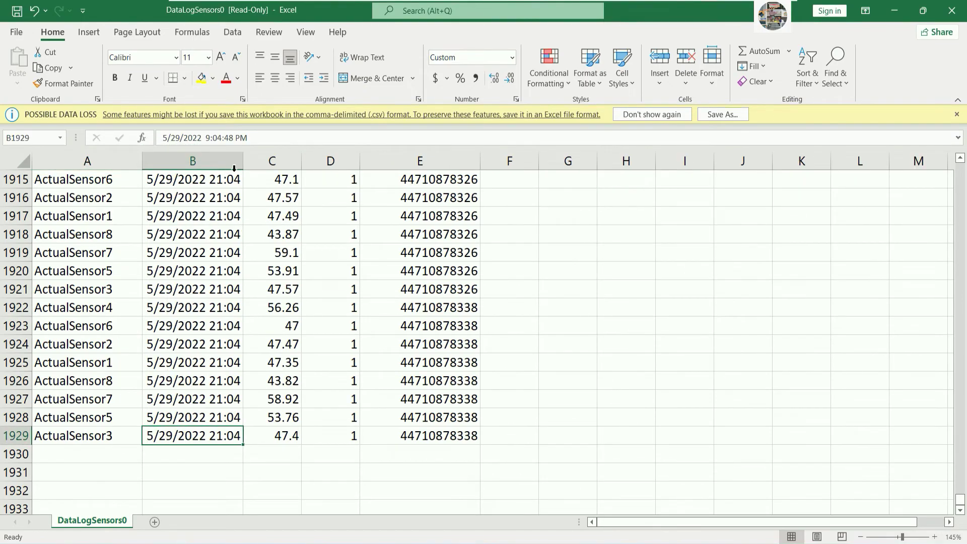
{"action": "left_click_drag", "start_coordinate": [243, 161], "coordinate": [325, 162]}
{"action": "scroll", "coordinate": [407, 275], "scroll_direction": "up", "scroll_amount": 7}
{"action": "scroll", "coordinate": [407, 276], "scroll_direction": "up", "scroll_amount": 13}
{"action": "scroll", "coordinate": [336, 285], "scroll_direction": "up", "scroll_amount": 17}
{"action": "scroll", "coordinate": [337, 285], "scroll_direction": "up", "scroll_amount": 17}
{"action": "scroll", "coordinate": [336, 285], "scroll_direction": "up", "scroll_amount": 14}
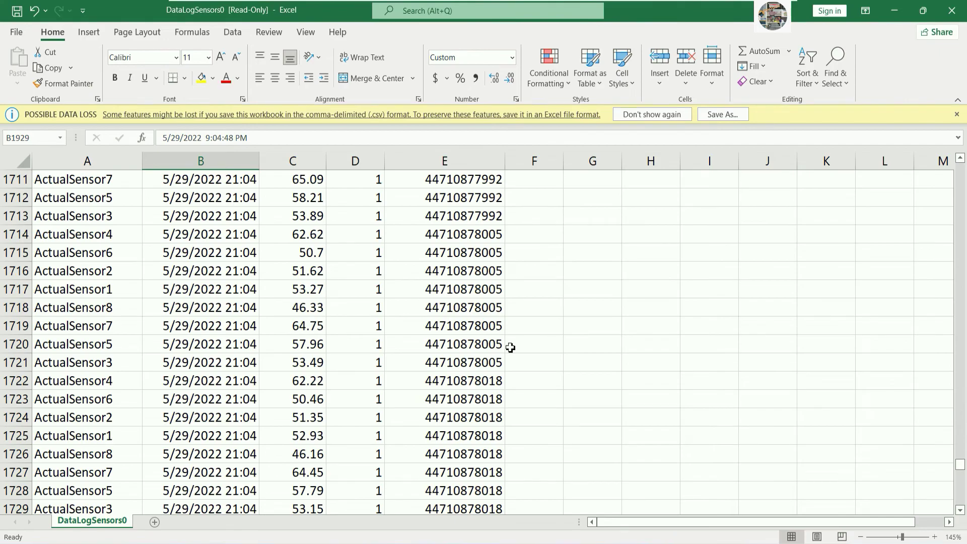
Switch to TIA Portal's monitored Main [OB1] networks and bring the WinCC flexible Runtime window in front of them.
{"action": "key", "text": "alt+Tab"}
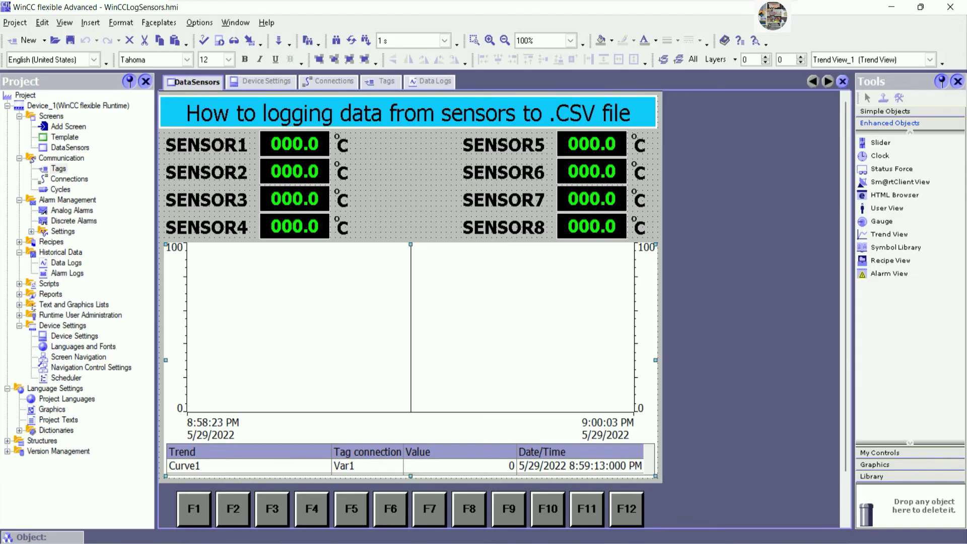
{"action": "key", "text": "alt+Tab"}
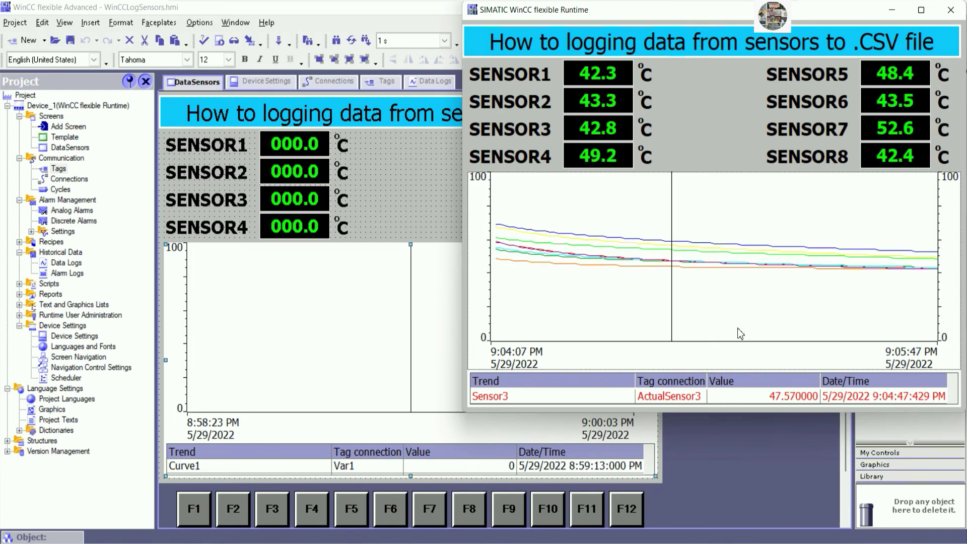
{"action": "left_click", "coordinate": [537, 531]}
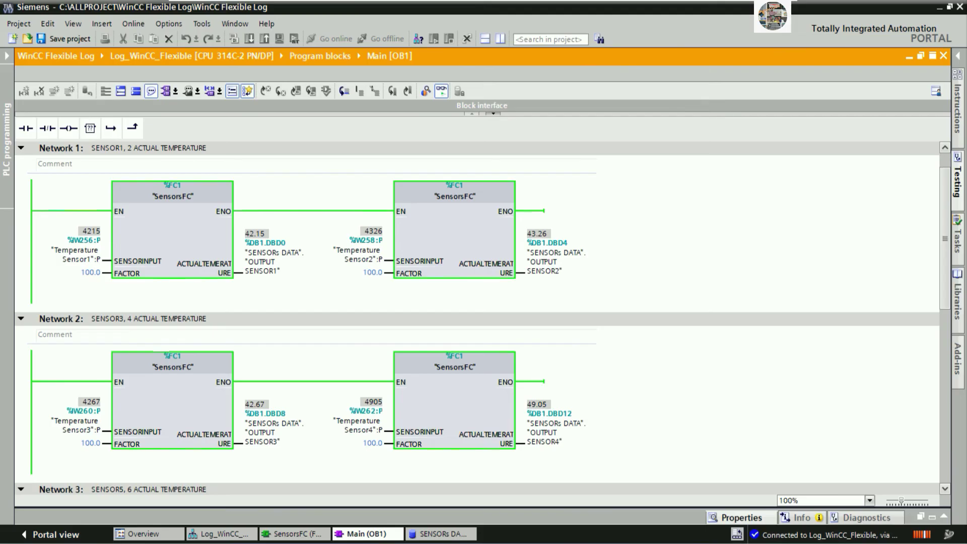
{"action": "left_click", "coordinate": [607, 494]}
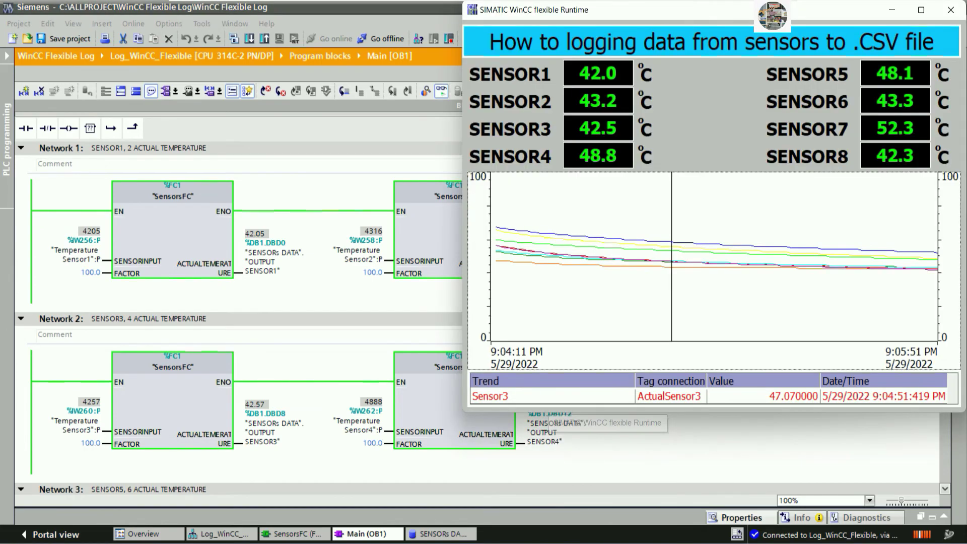
Switch to Notepad and start a new line reading "I hope everyone will understand about this concept and".
{"action": "key", "text": "alt+Tab"}
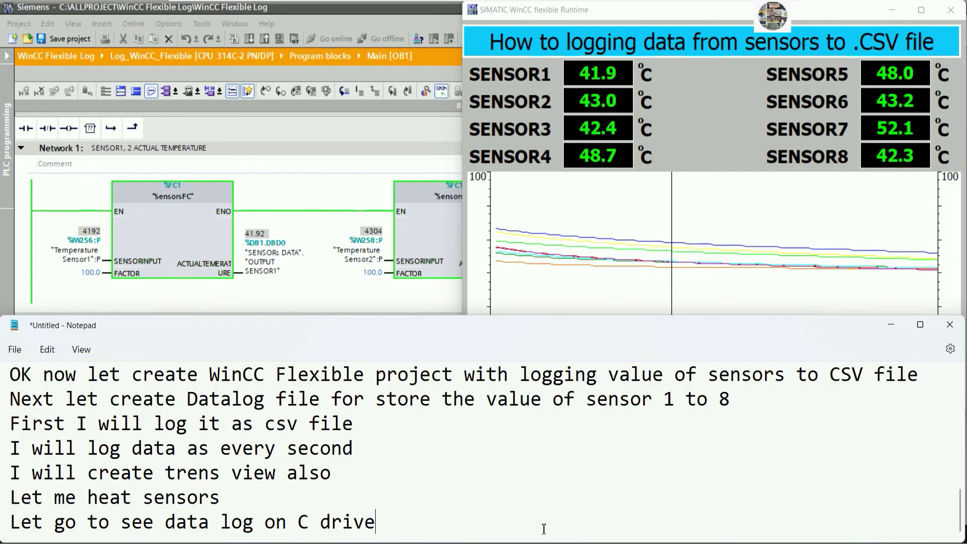
{"action": "scroll", "coordinate": [542, 526], "scroll_direction": "down", "scroll_amount": 1}
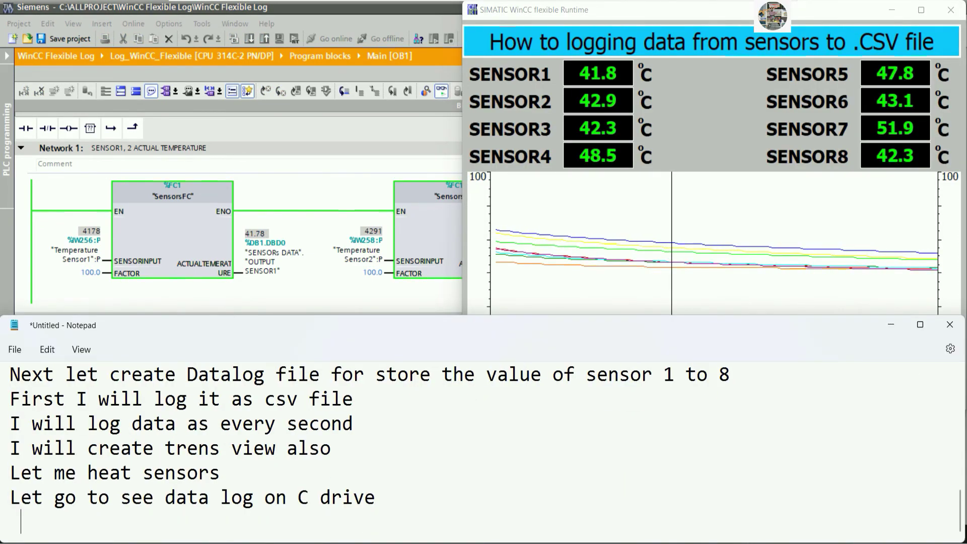
{"action": "type", "text": "hope ev"}
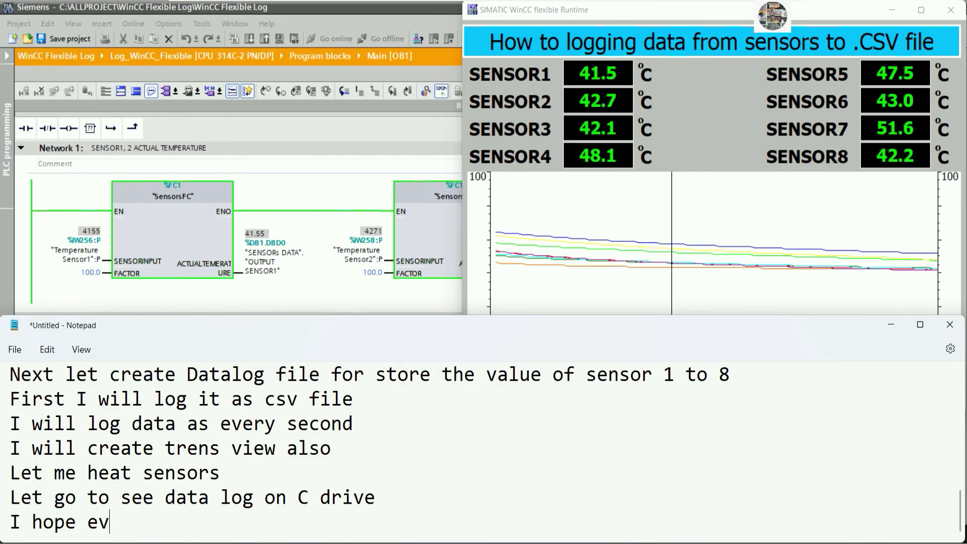
{"action": "type", "text": "eryone will "}
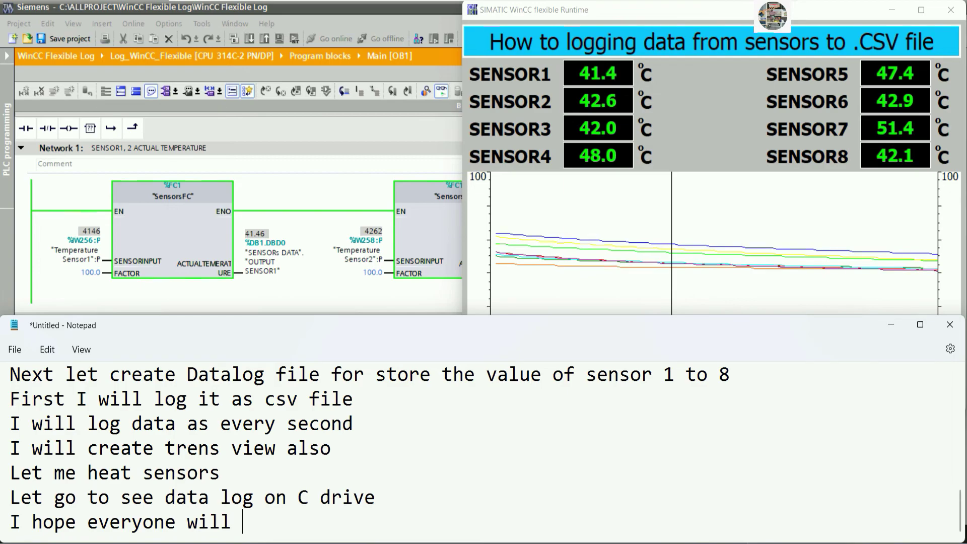
{"action": "type", "text": "understan"}
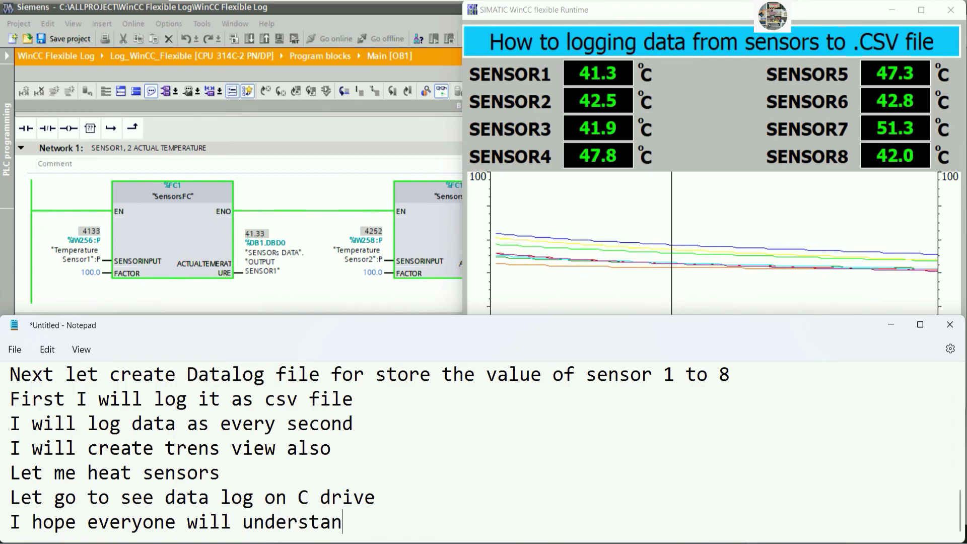
{"action": "type", "text": "d about"}
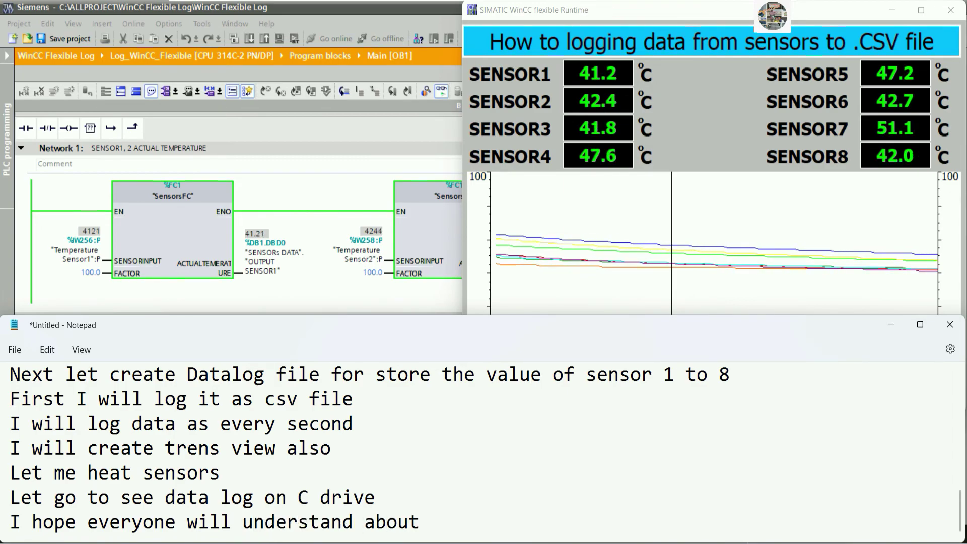
{"action": "type", "text": " this concept and"}
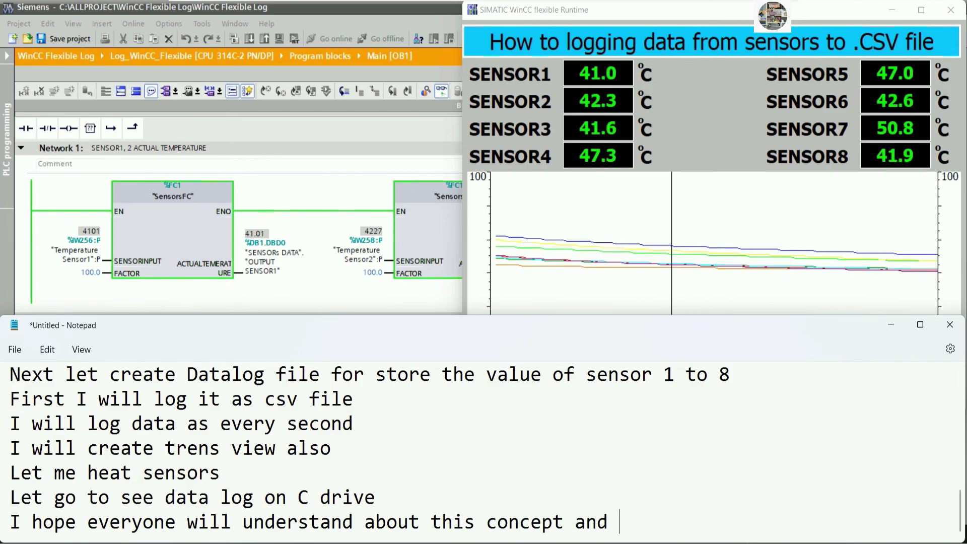
Complete the sentence in the notes with "can create the datalog on your computer by got data from any sensors.".
{"action": "type", "text": " ca"}
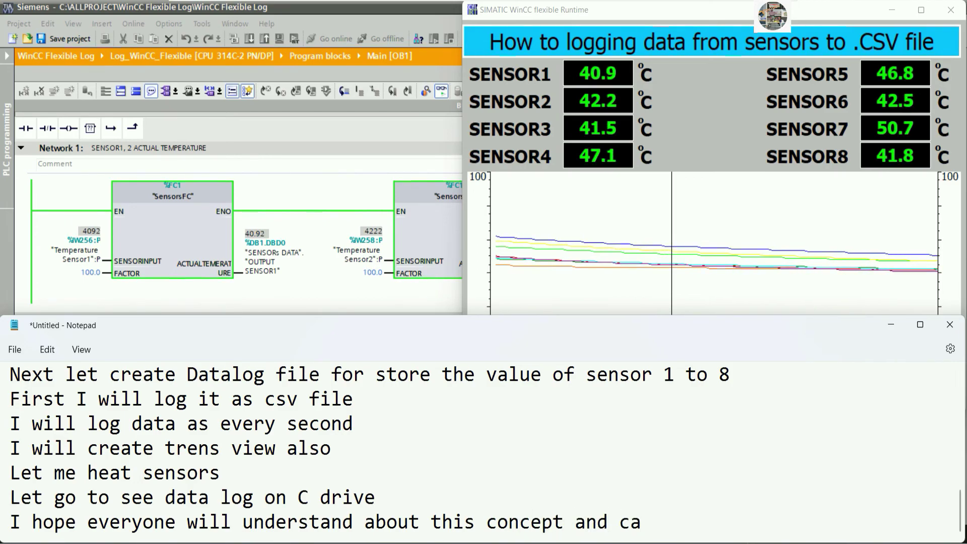
{"action": "type", "text": "n create the dta"}
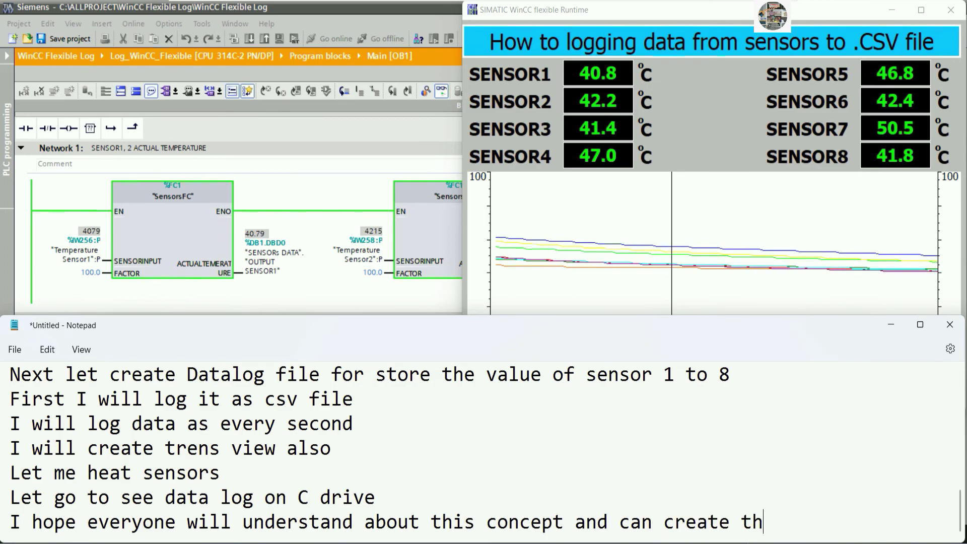
{"action": "key", "text": "BackSpace"}
{"action": "key", "text": "BackSpace"}
{"action": "key", "text": "BackSpace"}
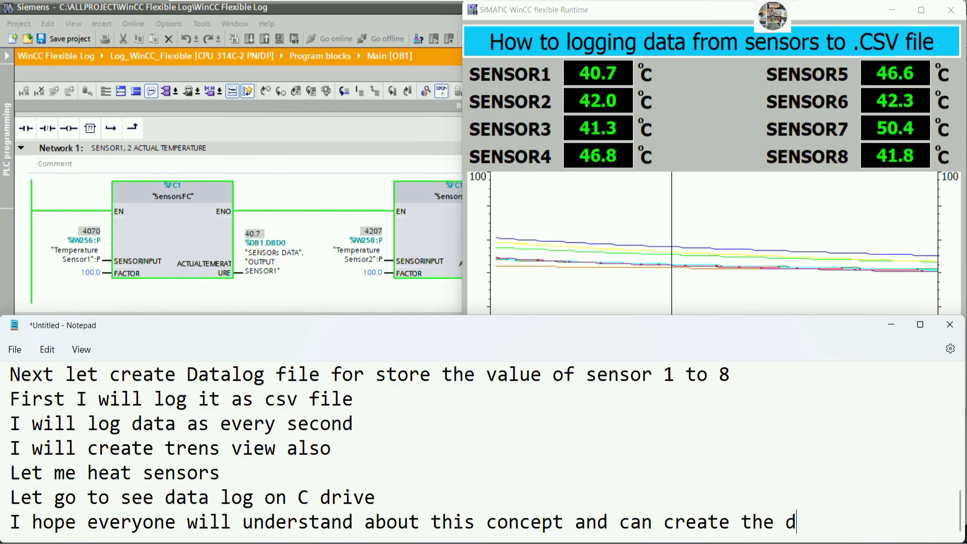
{"action": "type", "text": "atalog "}
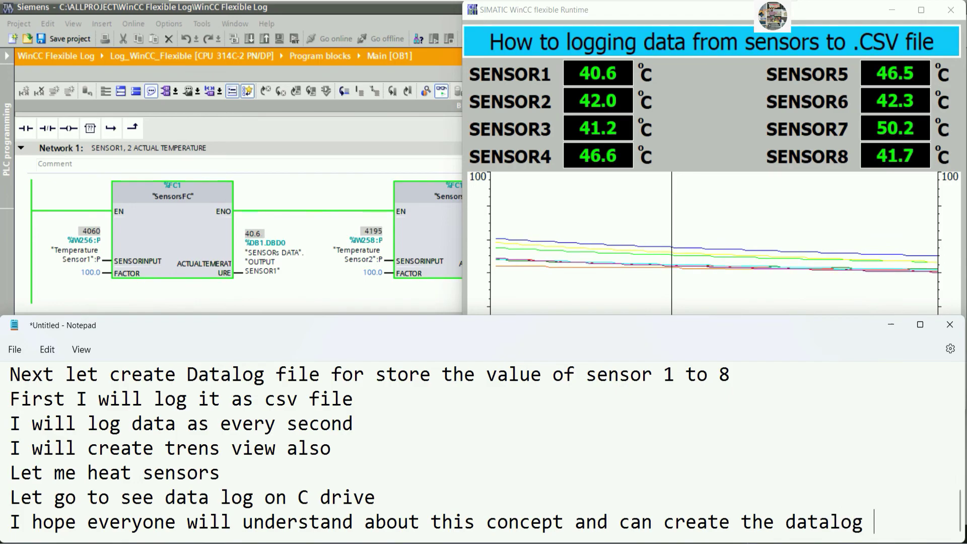
{"action": "type", "text": "on your"}
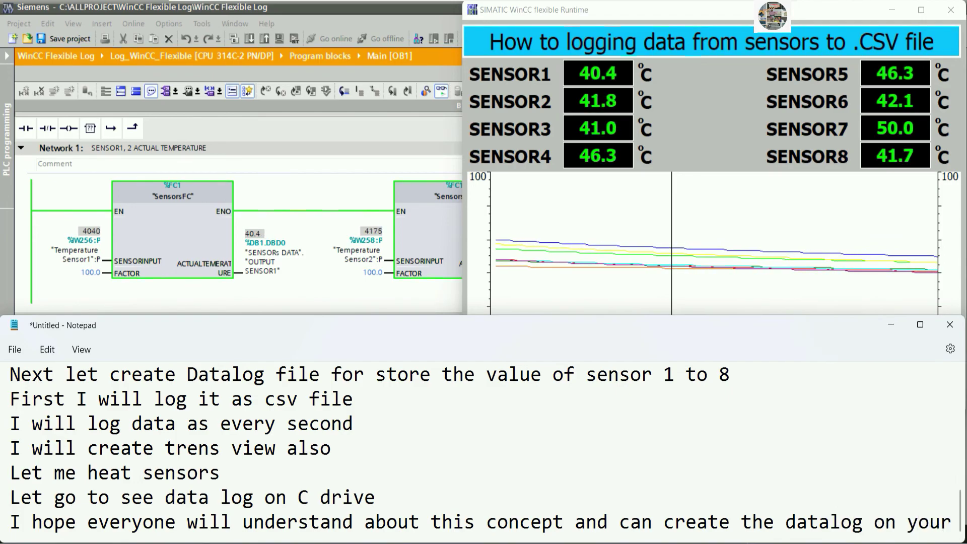
{"action": "type", "text": " computer"}
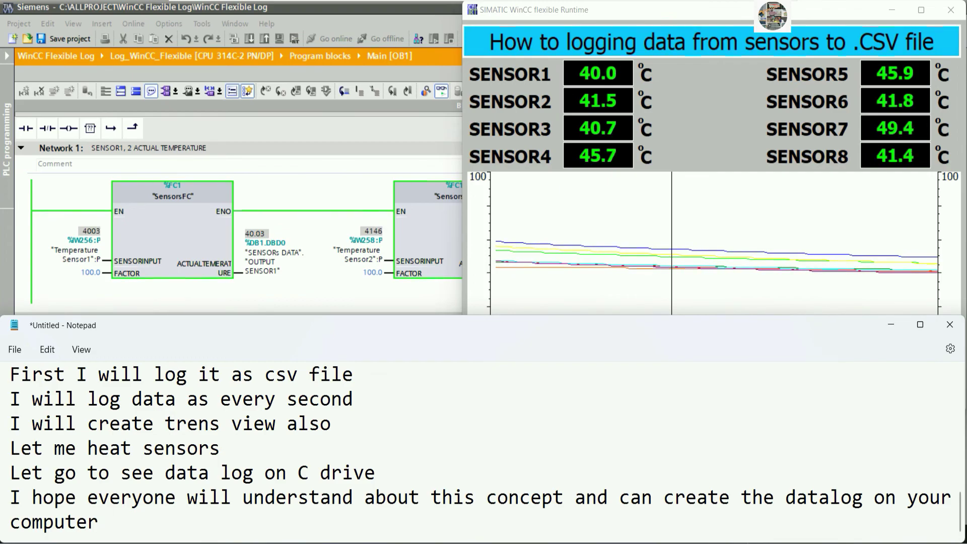
{"action": "type", "text": "got data from "}
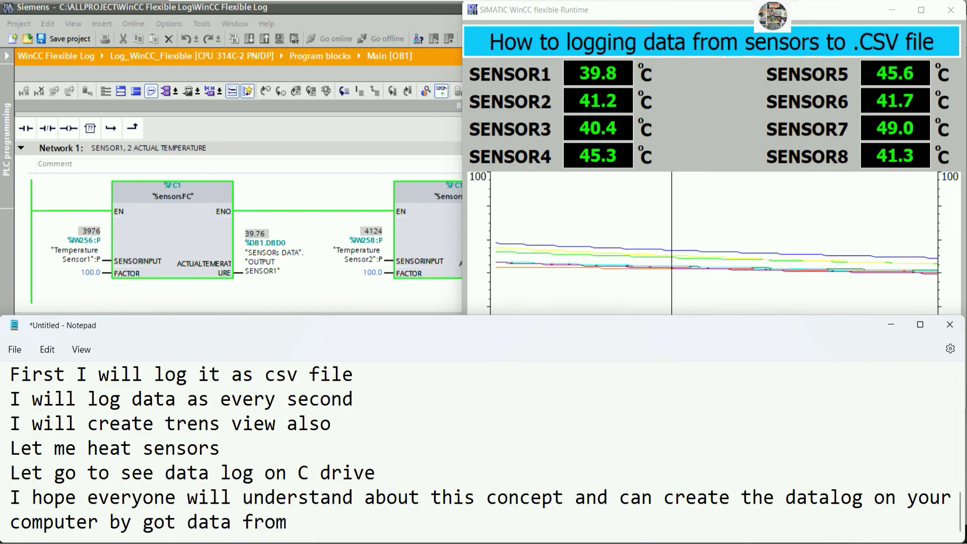
{"action": "type", "text": "any sensors."}
Add a new line to the notes reading "Thanks you so much for watching my videos.".
{"action": "key", "text": "Return"}
{"action": "type", "text": "Thank"}
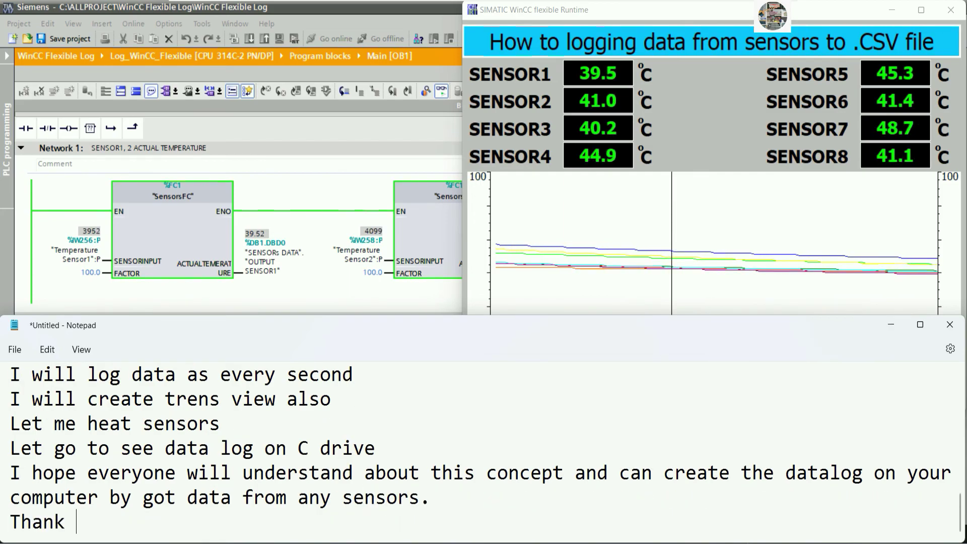
{"action": "type", "text": "s yo"}
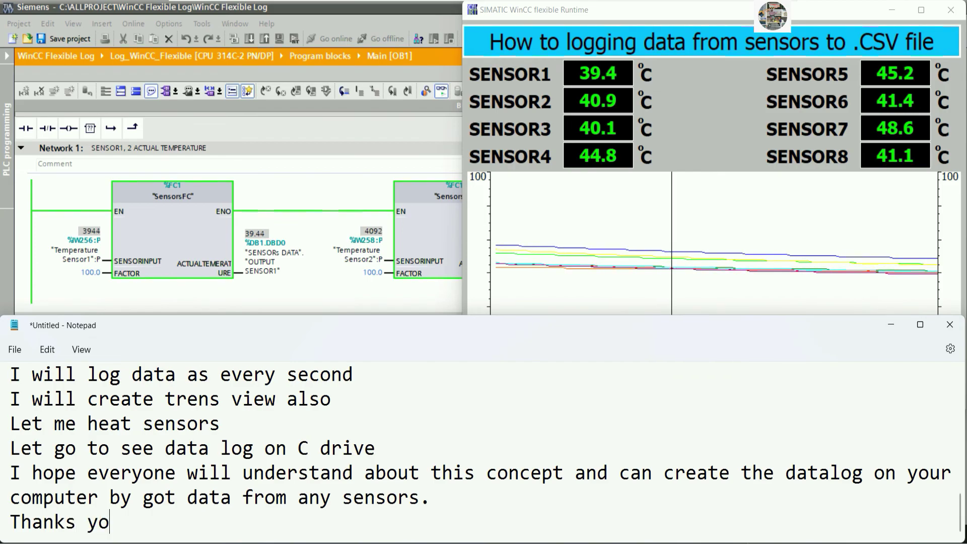
{"action": "type", "text": "u so much for wat"}
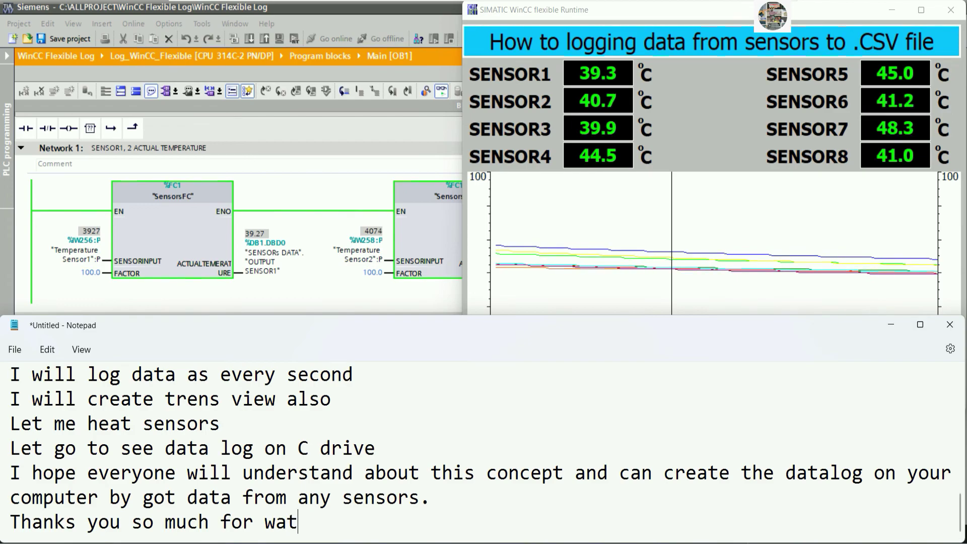
{"action": "type", "text": "c"}
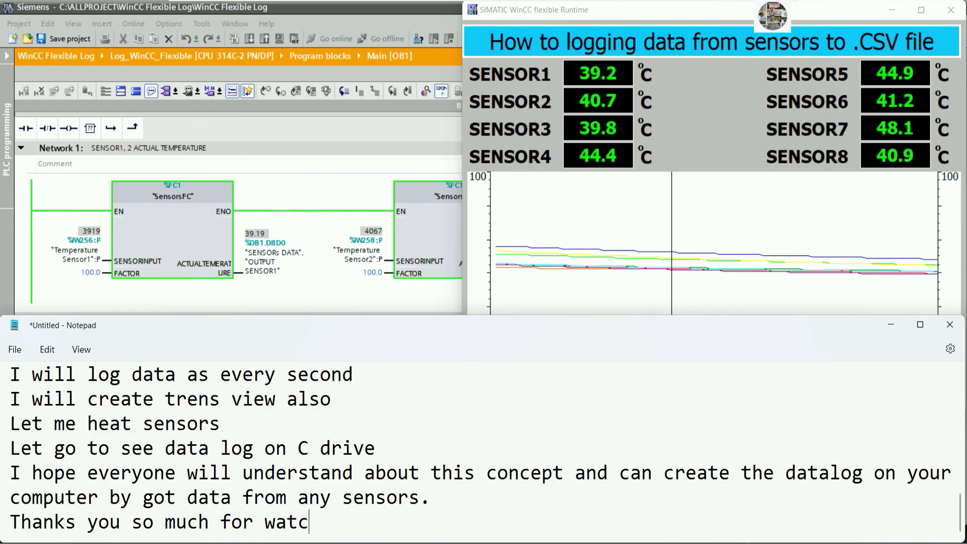
{"action": "type", "text": "hing my vid"}
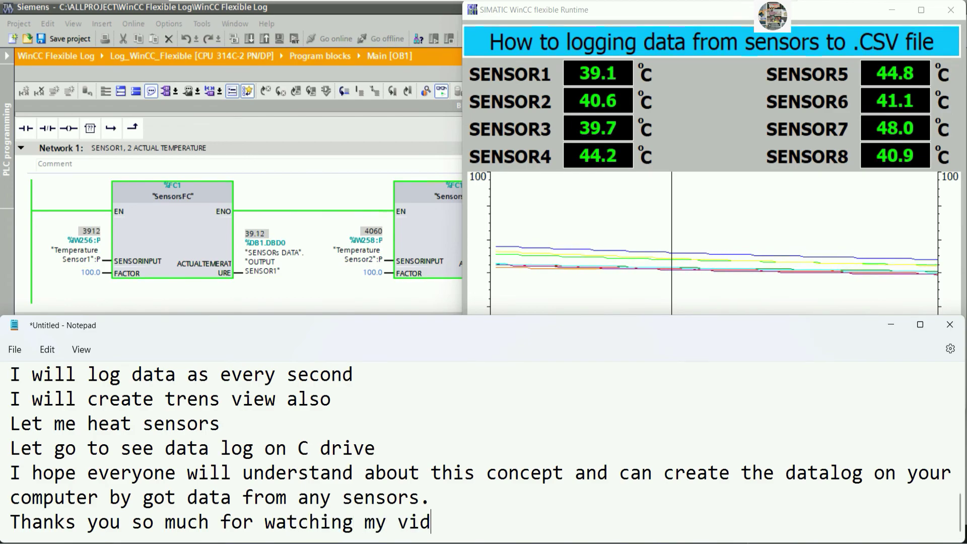
{"action": "type", "text": "eos."}
Add a closing line to the notes reading "Please like, share and subscribe my".
{"action": "key", "text": "Return"}
{"action": "type", "text": "Pelase l"}
{"action": "key", "text": "BackSpace"}
{"action": "key", "text": "BackSpace"}
{"action": "key", "text": "BackSpace"}
{"action": "key", "text": "BackSpace"}
{"action": "key", "text": "BackSpace"}
{"action": "key", "text": "BackSpace"}
{"action": "key", "text": "BackSpace"}
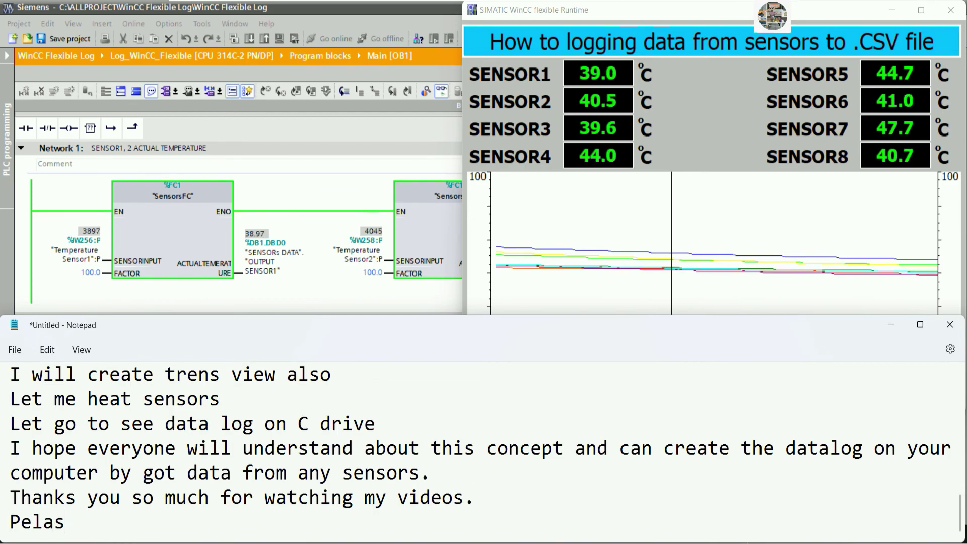
{"action": "type", "text": "lease"}
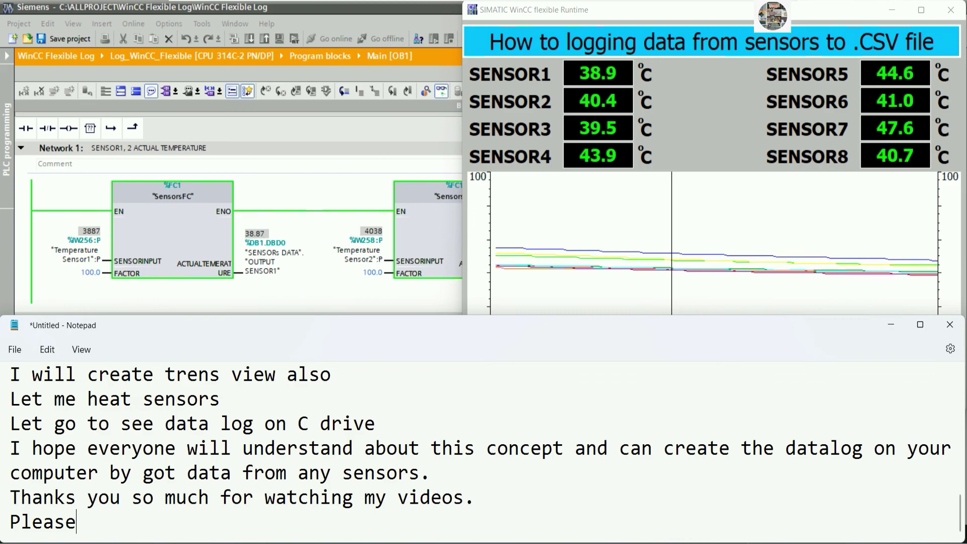
{"action": "type", "text": " like, share ab"}
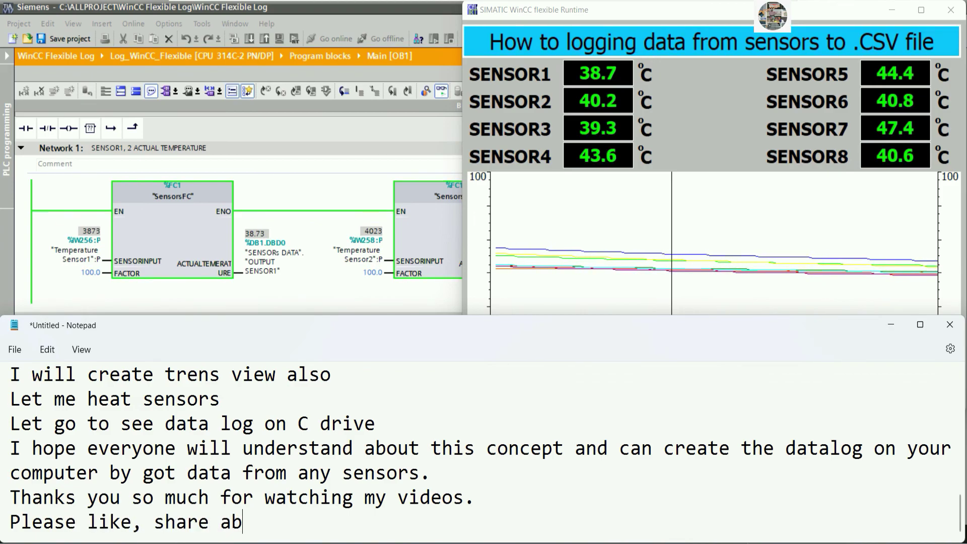
{"action": "key", "text": "BackSpace"}
{"action": "type", "text": "nd subsc"}
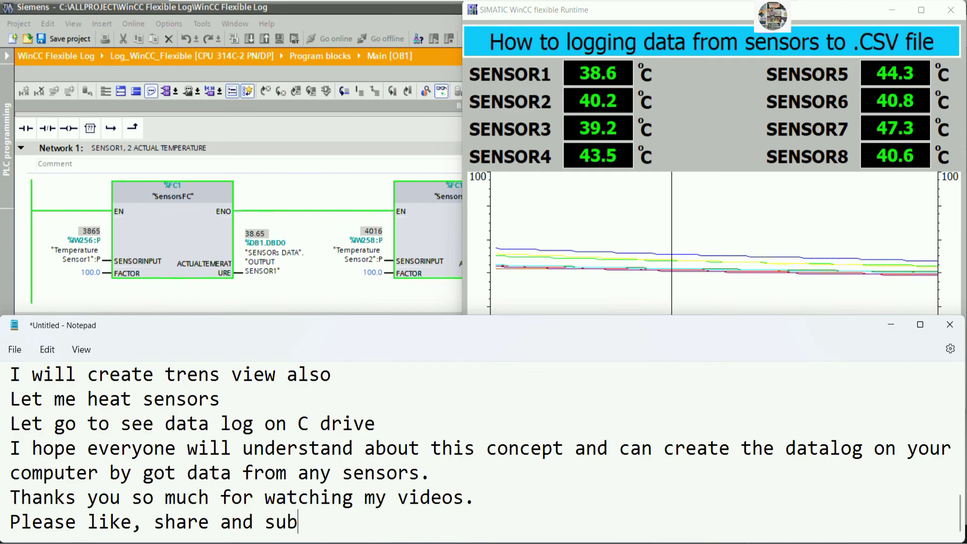
{"action": "type", "text": "ribe my"}
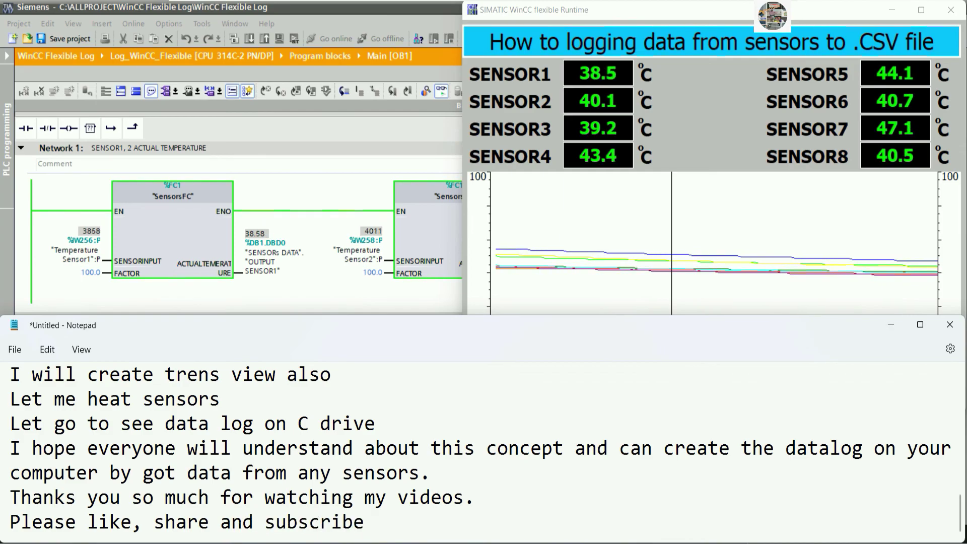